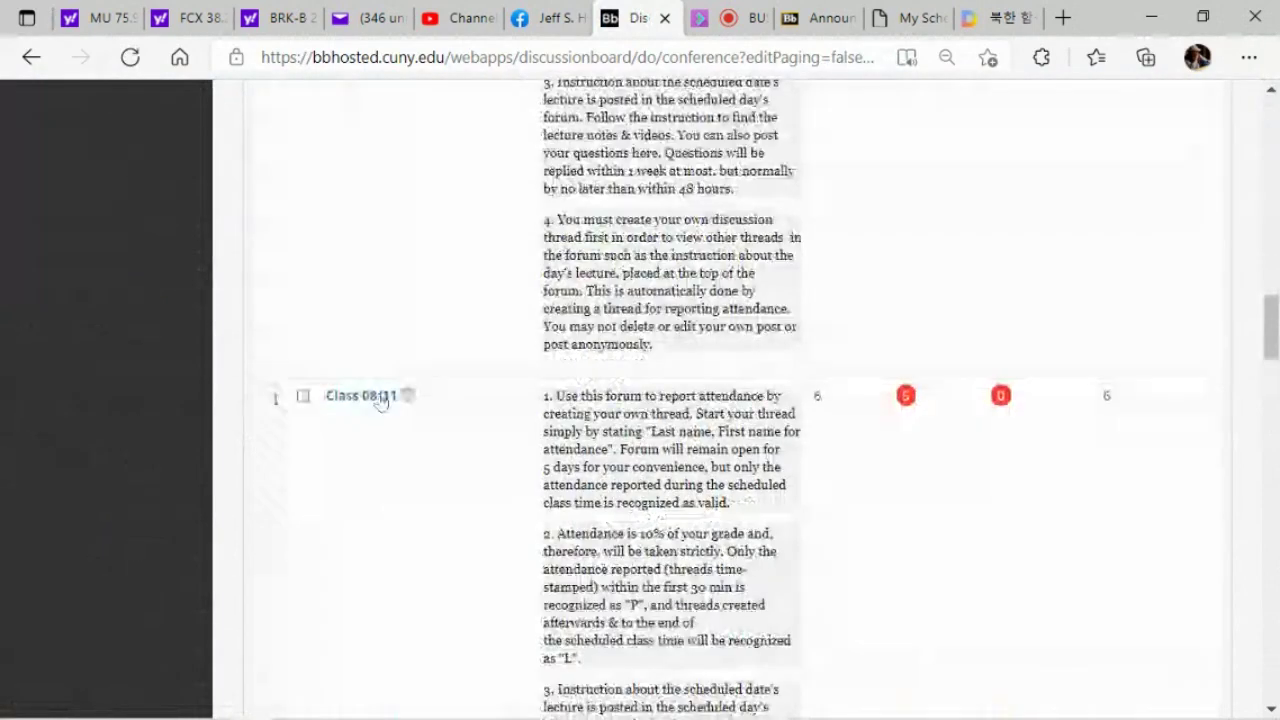
# Open the Class 08/11 discussion forum, sort its threads by status and look over the students' attendance posts.
pyautogui.click(361, 396)
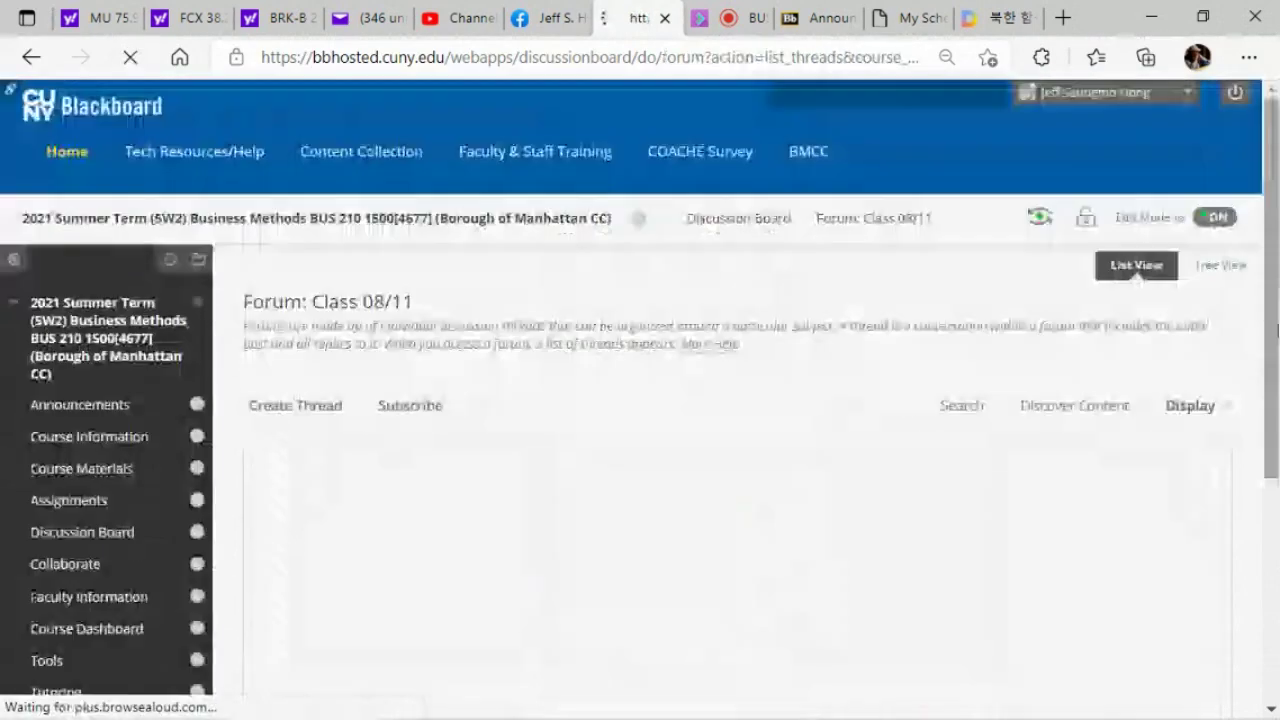
pyautogui.scroll(-3, 948, 411)
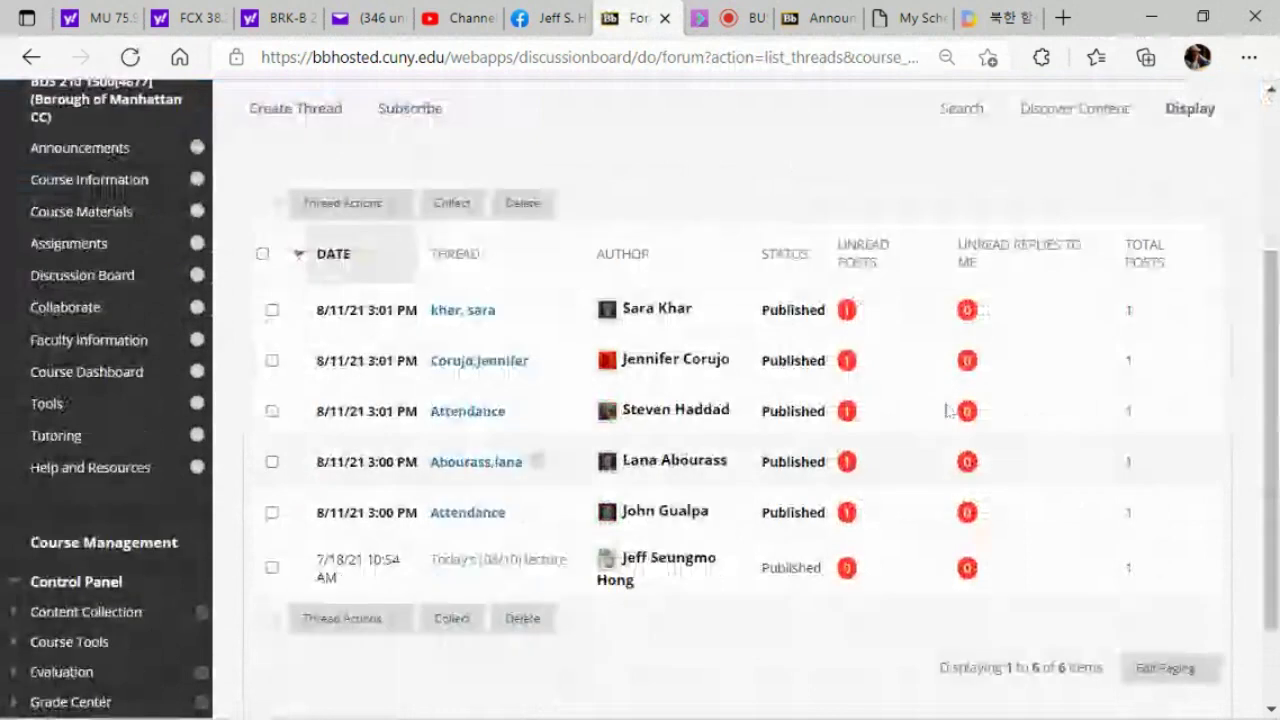
pyautogui.click(777, 257)
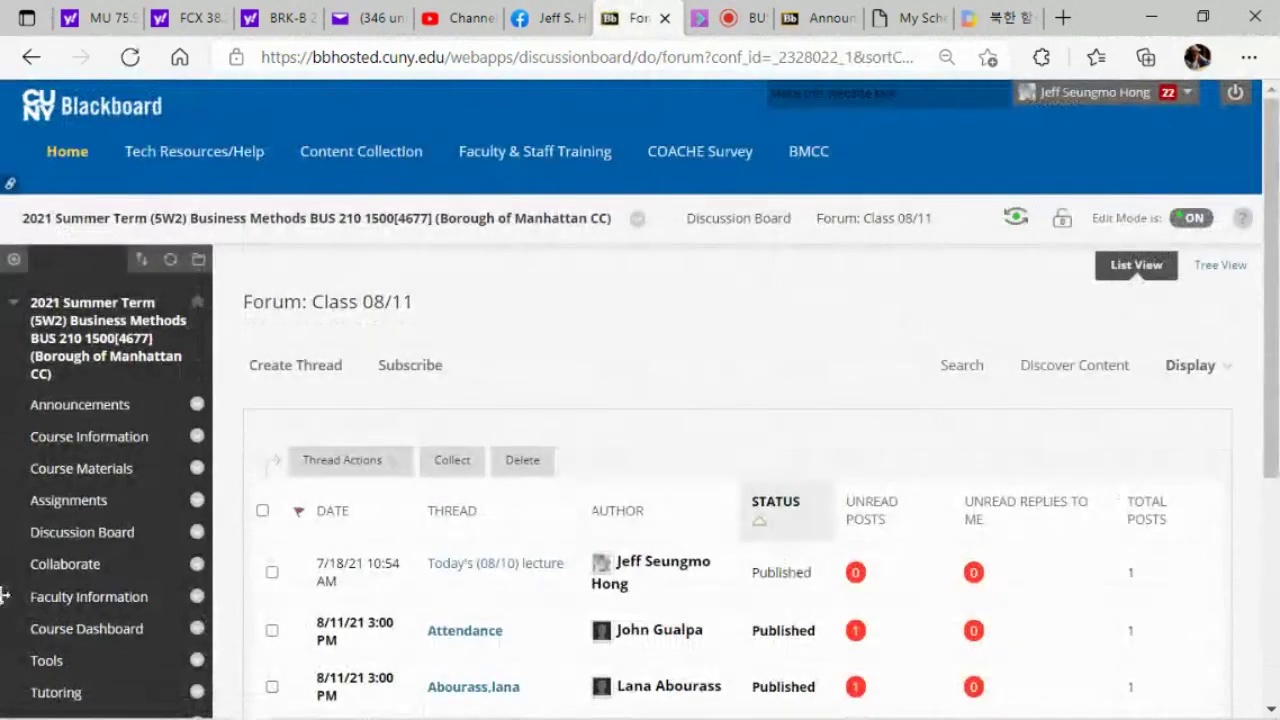
pyautogui.scroll(-3, 1272, 368)
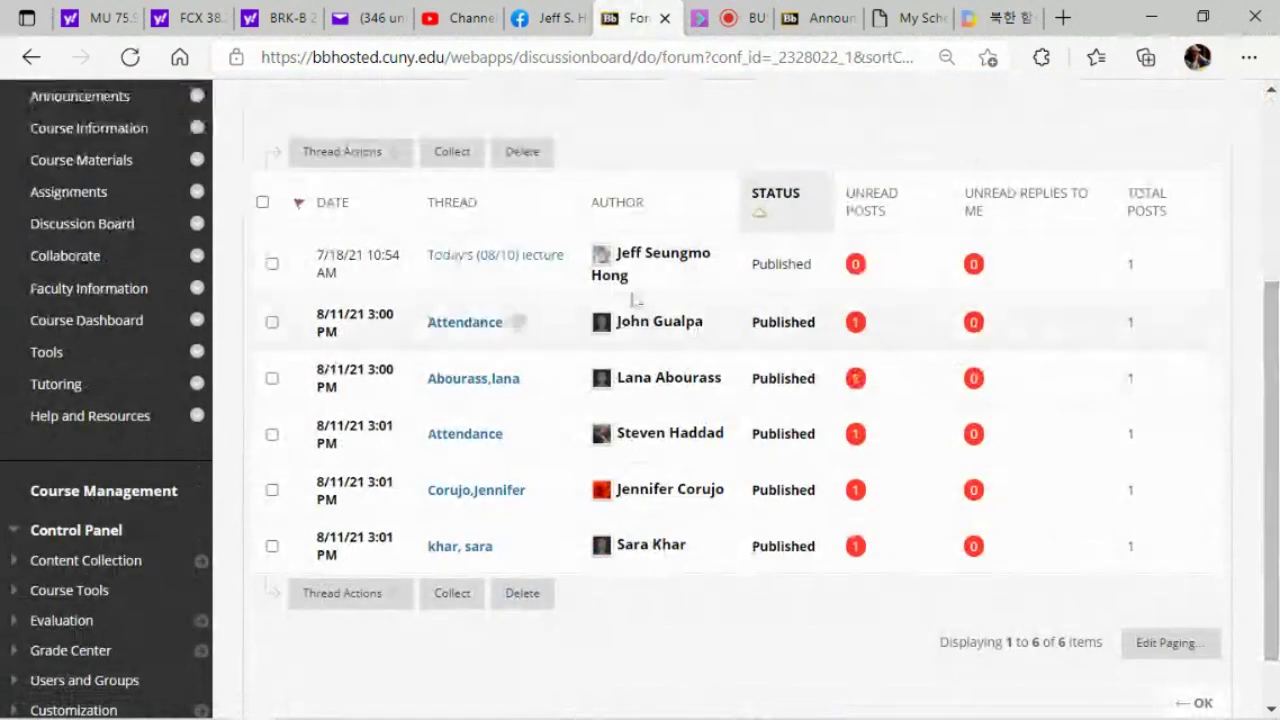
pyautogui.moveTo(1199, 321); pyautogui.dragTo(1150, 600)
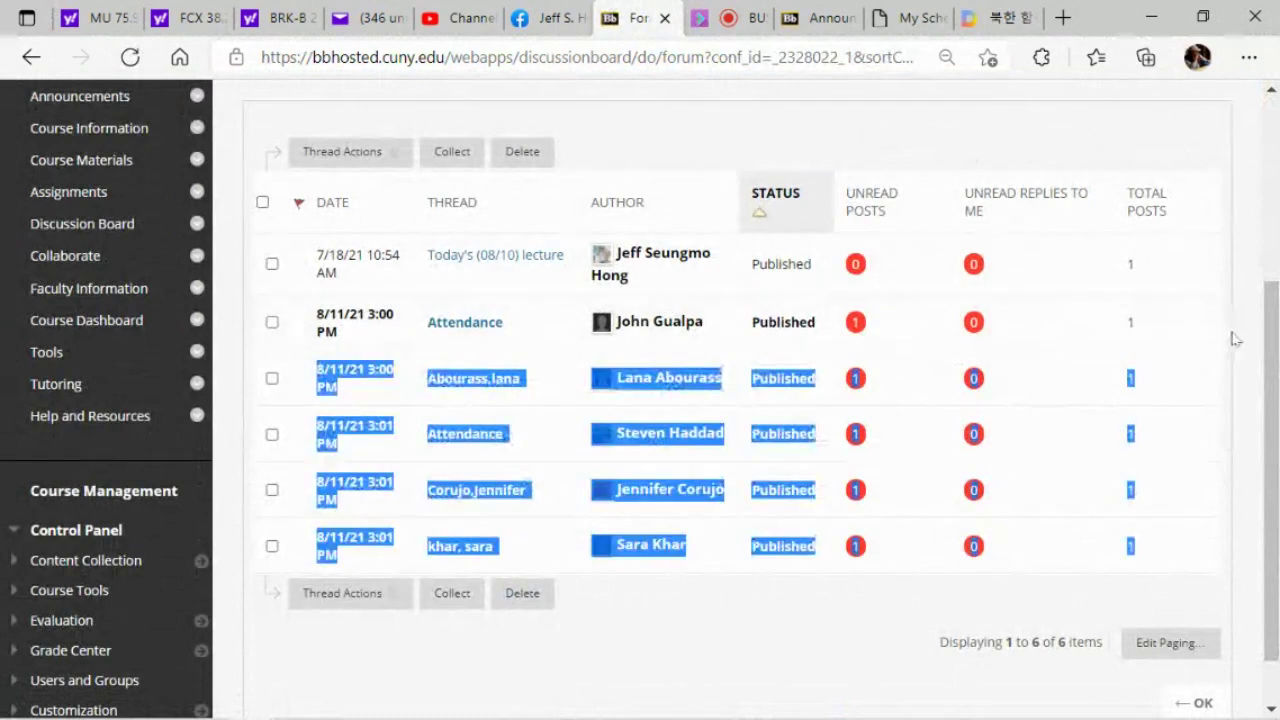
pyautogui.click(816, 648)
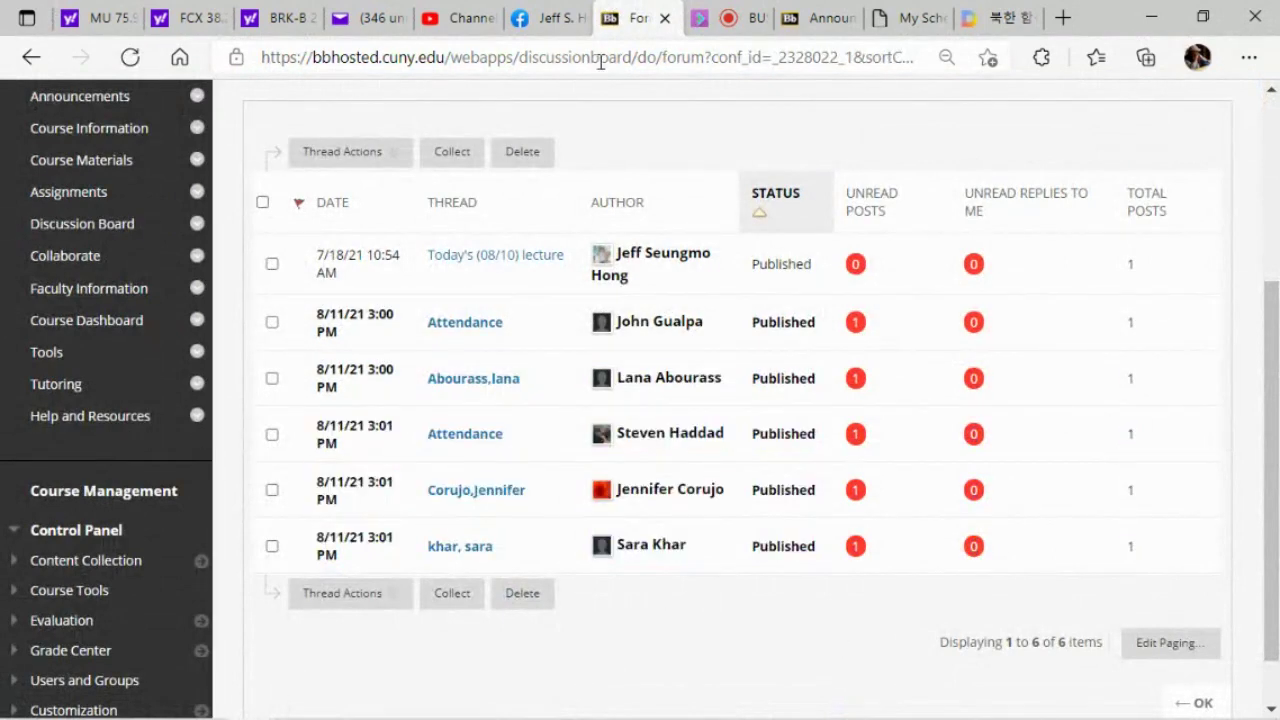
pyautogui.click(729, 18)
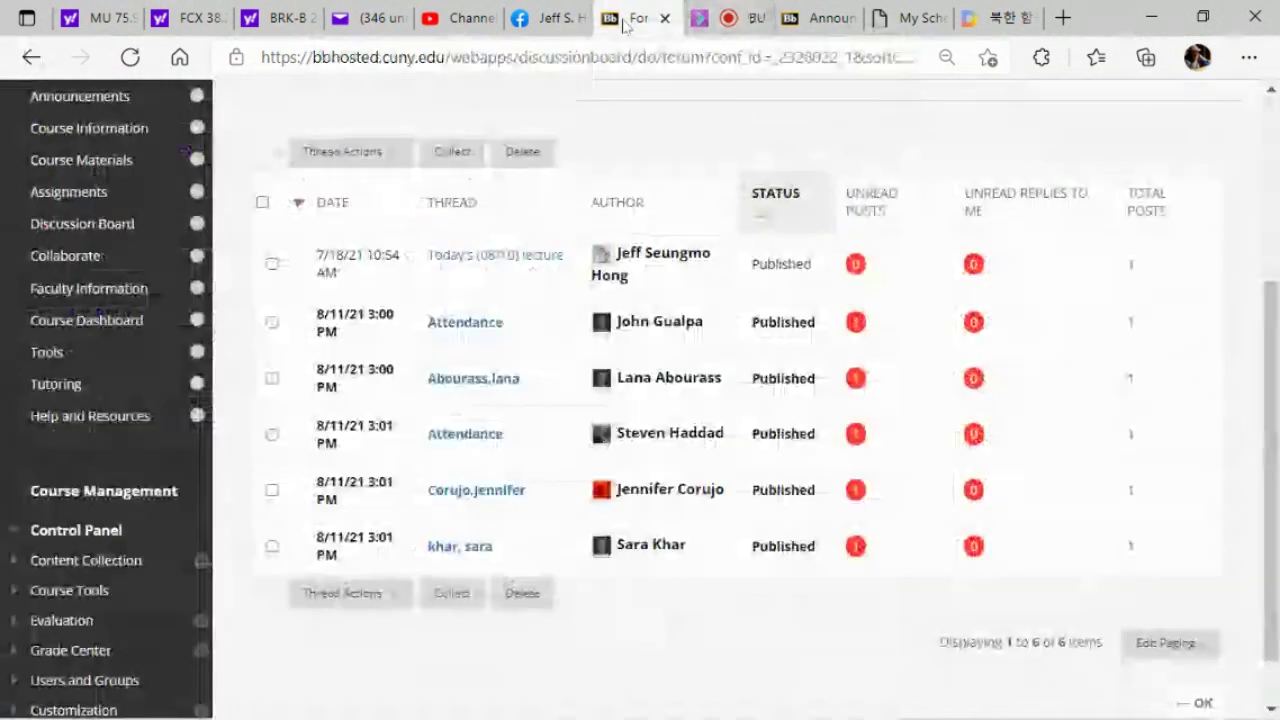
pyautogui.click(630, 18)
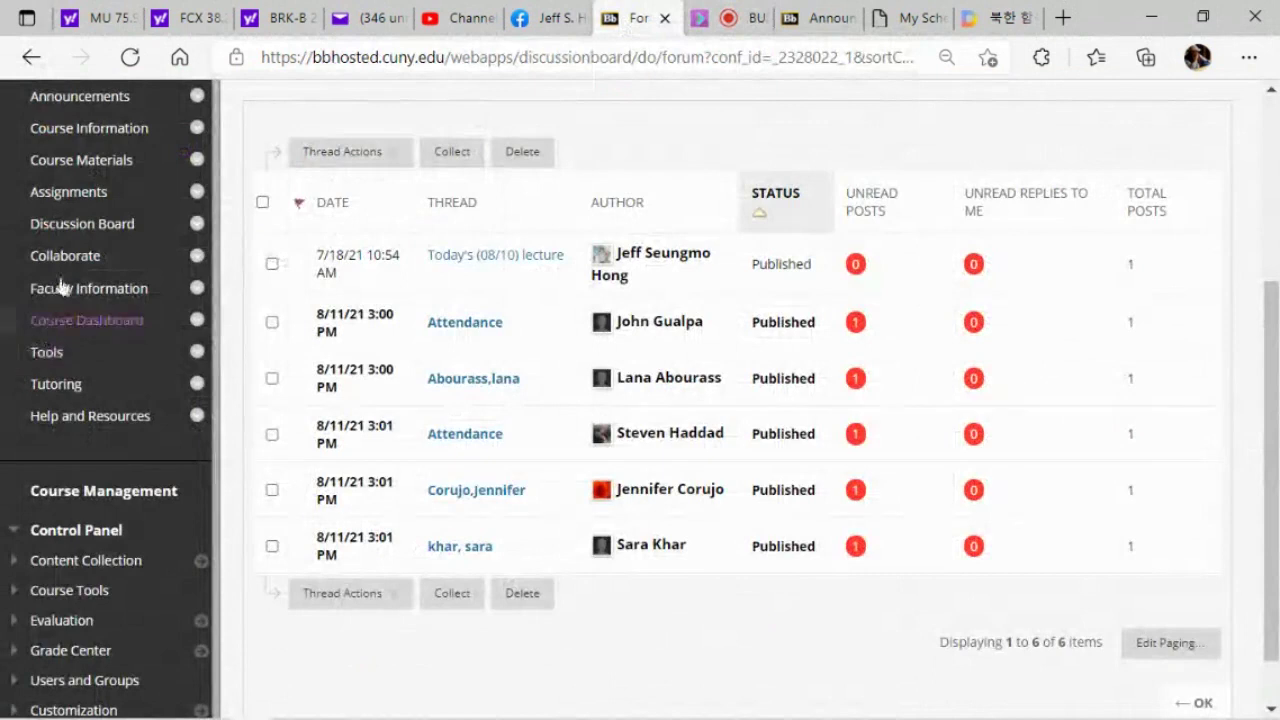
# Open the course's Assignments page and review the BUS 210 Midterm, Homework 3 to 5 Screenshot and BUS 210 Final entries.
pyautogui.scroll(3, 55, 505)
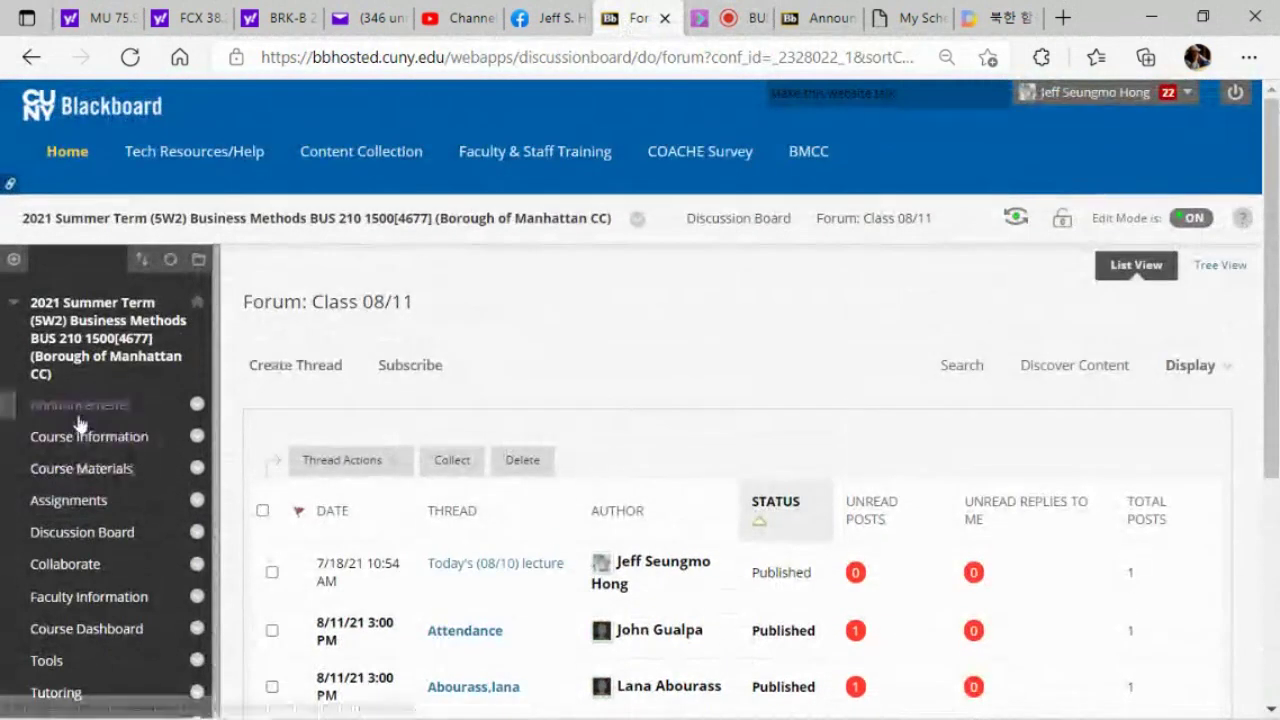
pyautogui.click(66, 500)
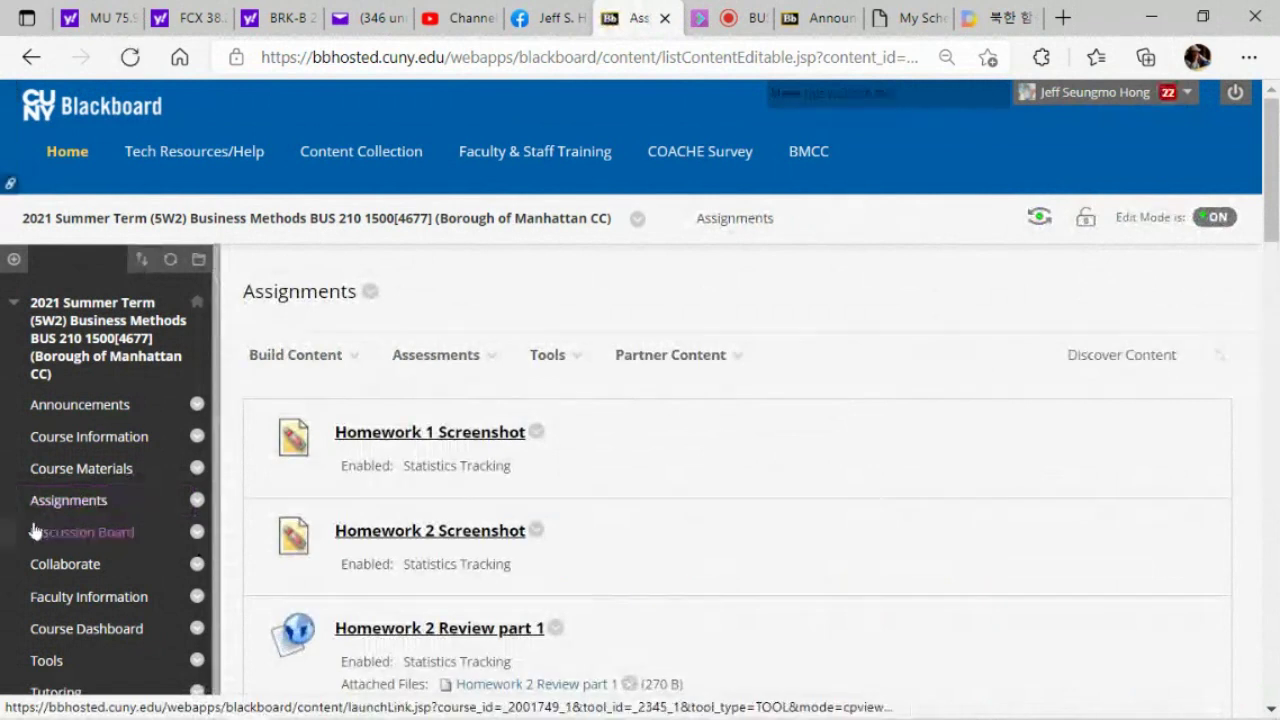
pyautogui.moveTo(1278, 178); pyautogui.dragTo(1278, 382)
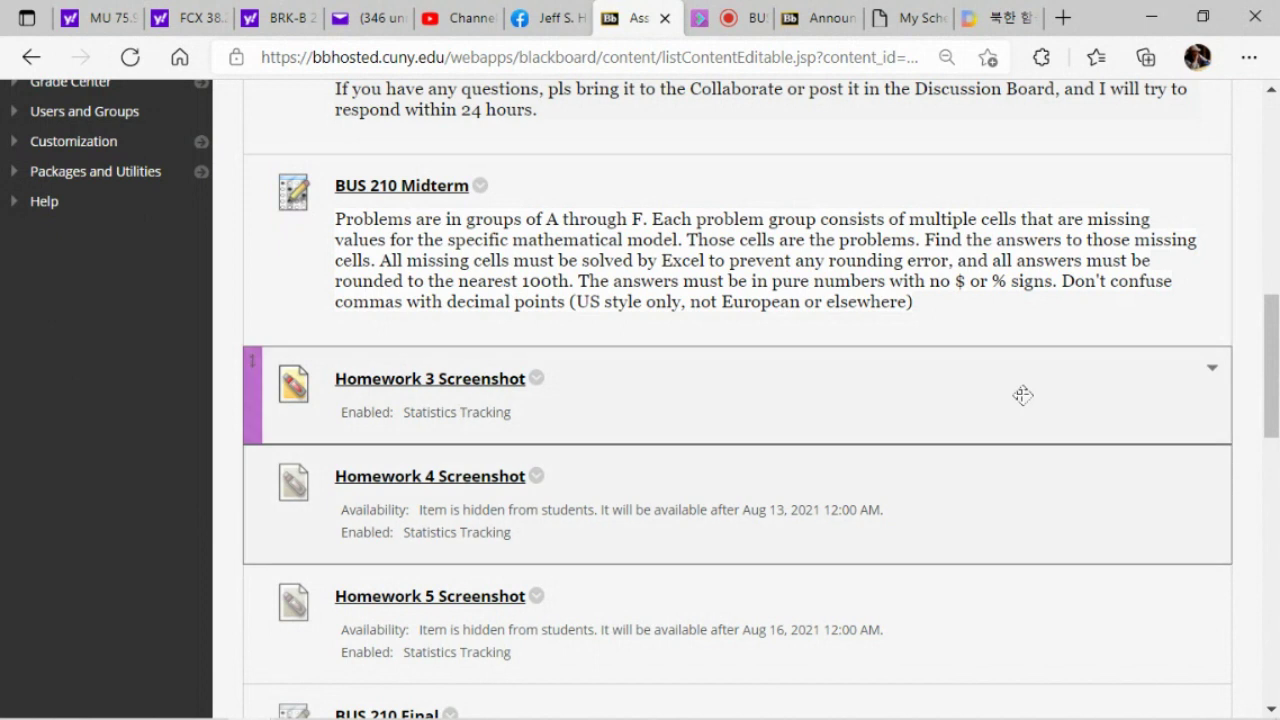
pyautogui.scroll(-1, 1277, 398)
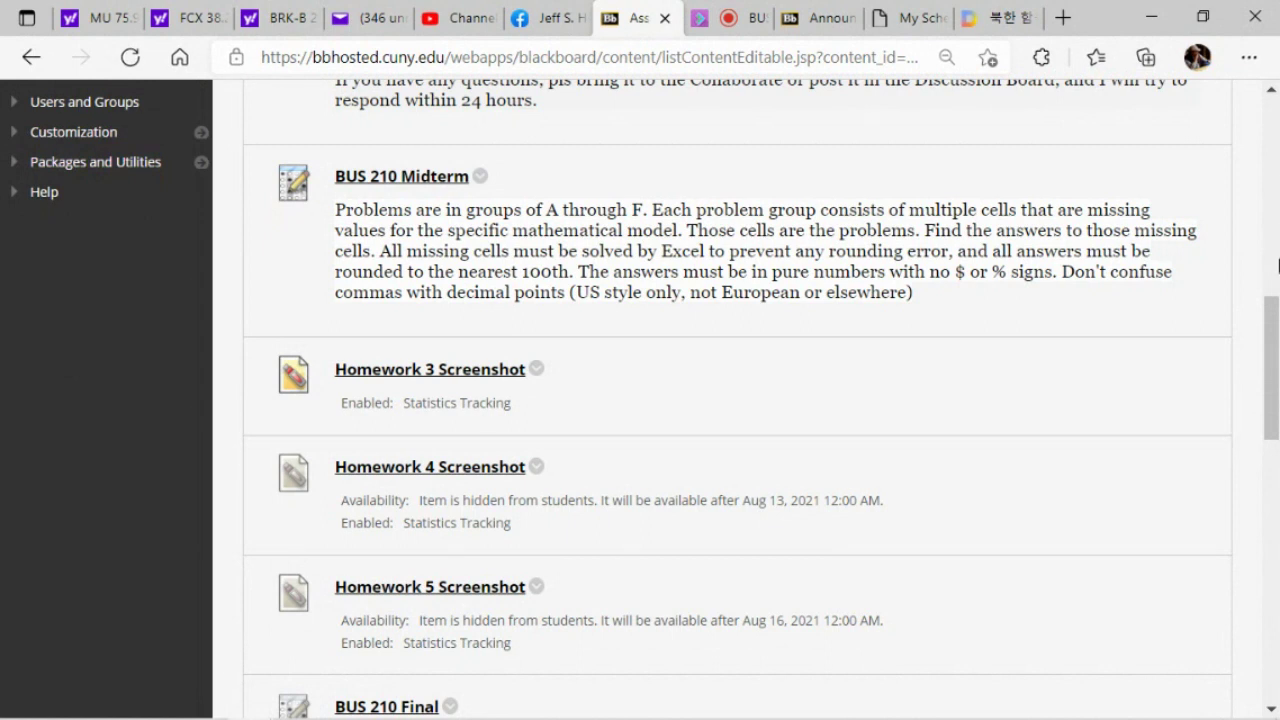
pyautogui.scroll(1, 1274, 360)
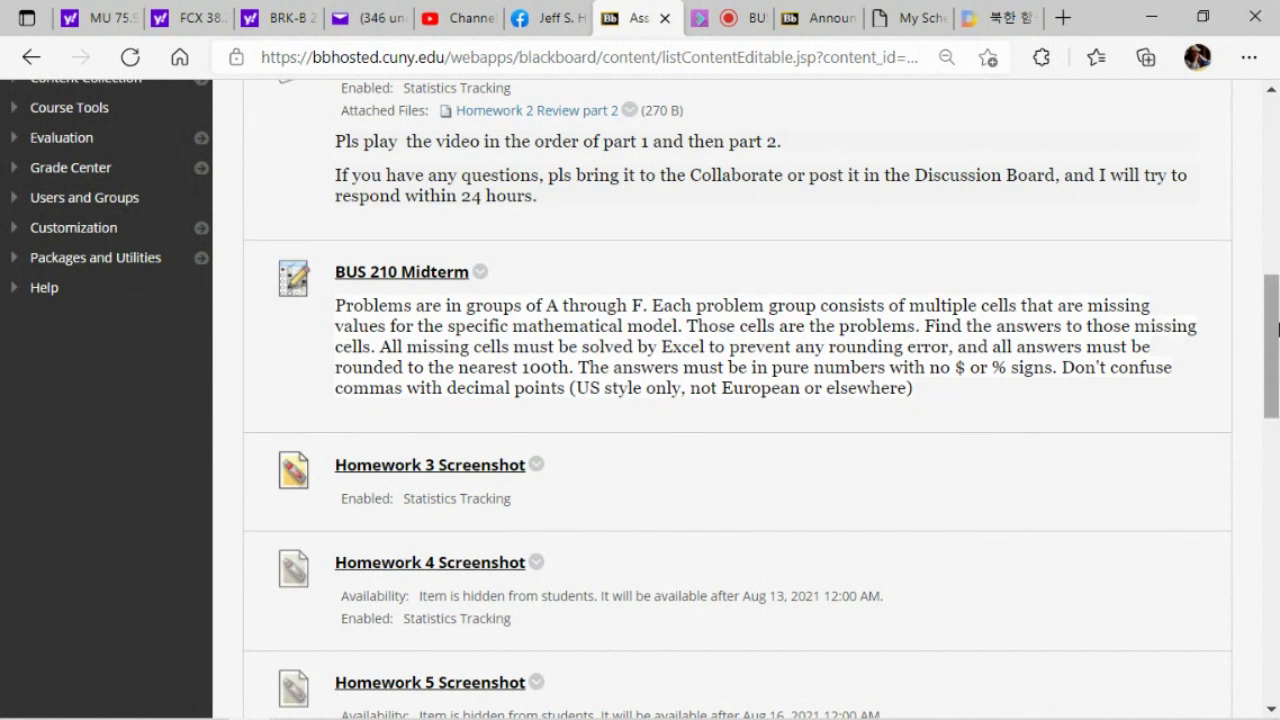
pyautogui.scroll(-1, 1278, 342)
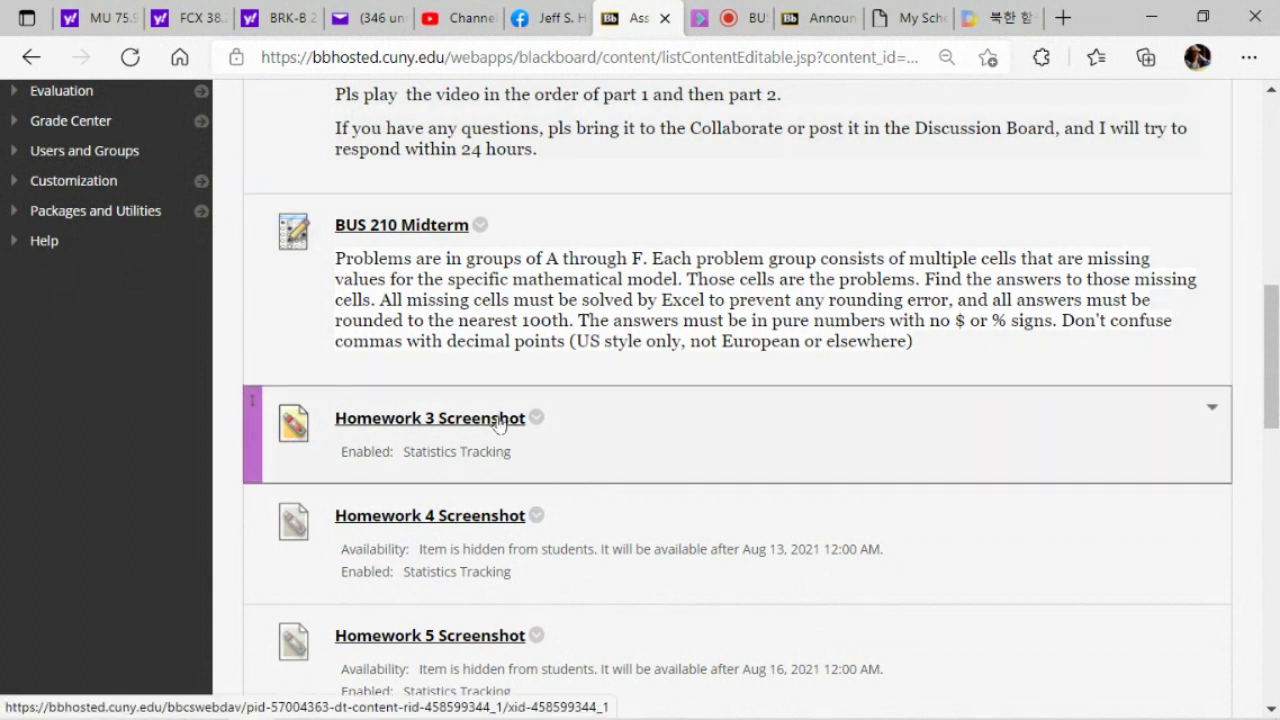
pyautogui.scroll(-1, 800, 458)
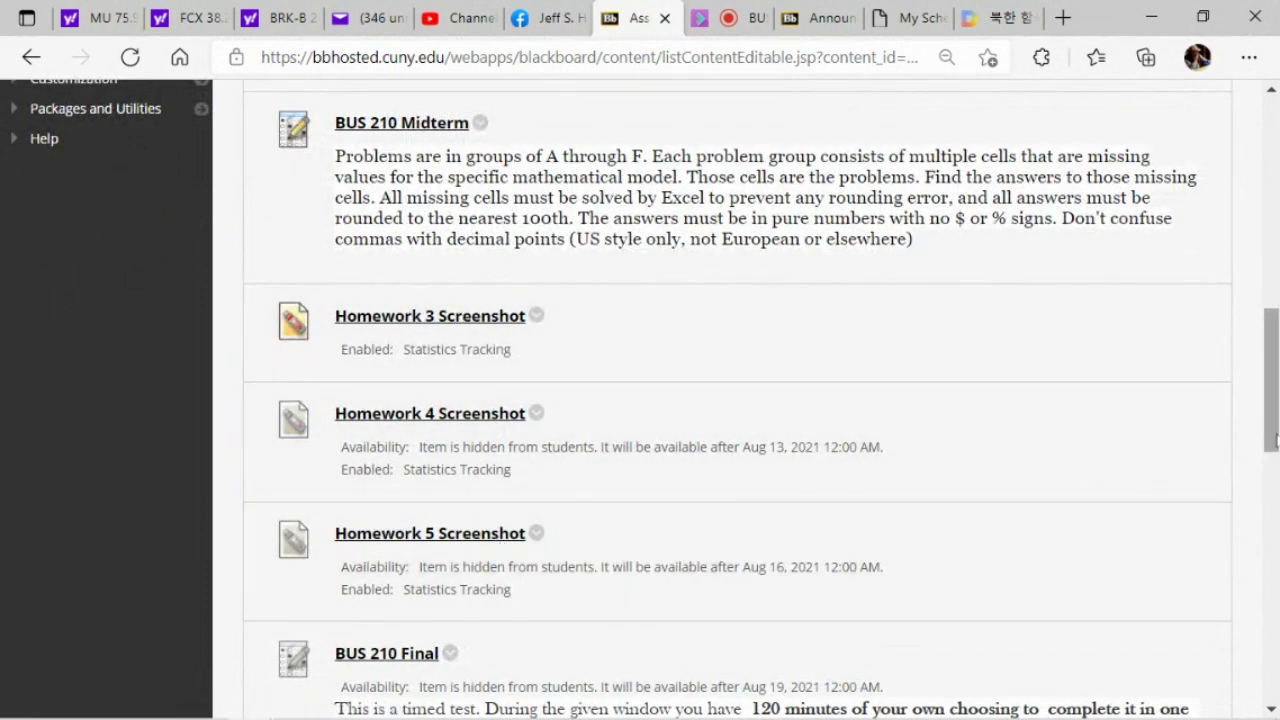
pyautogui.scroll(-3, 435, 413)
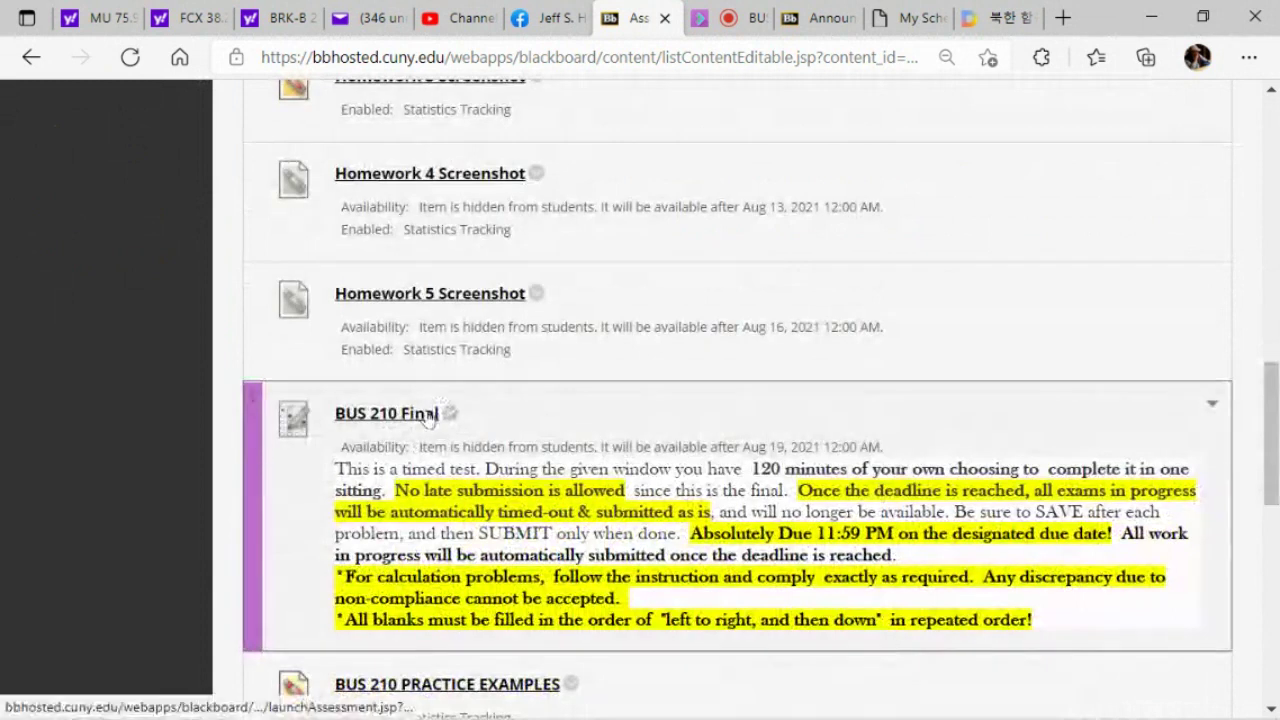
pyautogui.moveTo(1274, 457); pyautogui.dragTo(1275, 413)
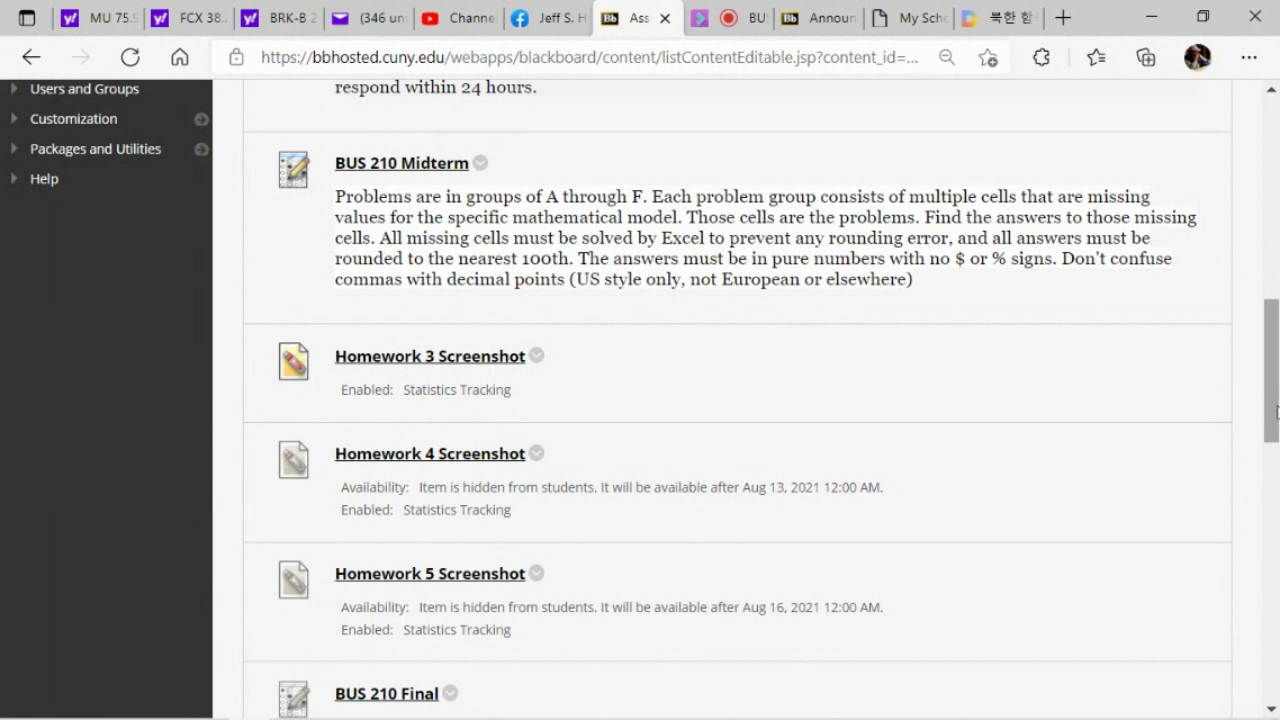
# Check today's date in the system calendar and close it again.
pyautogui.moveTo(1213, 716)
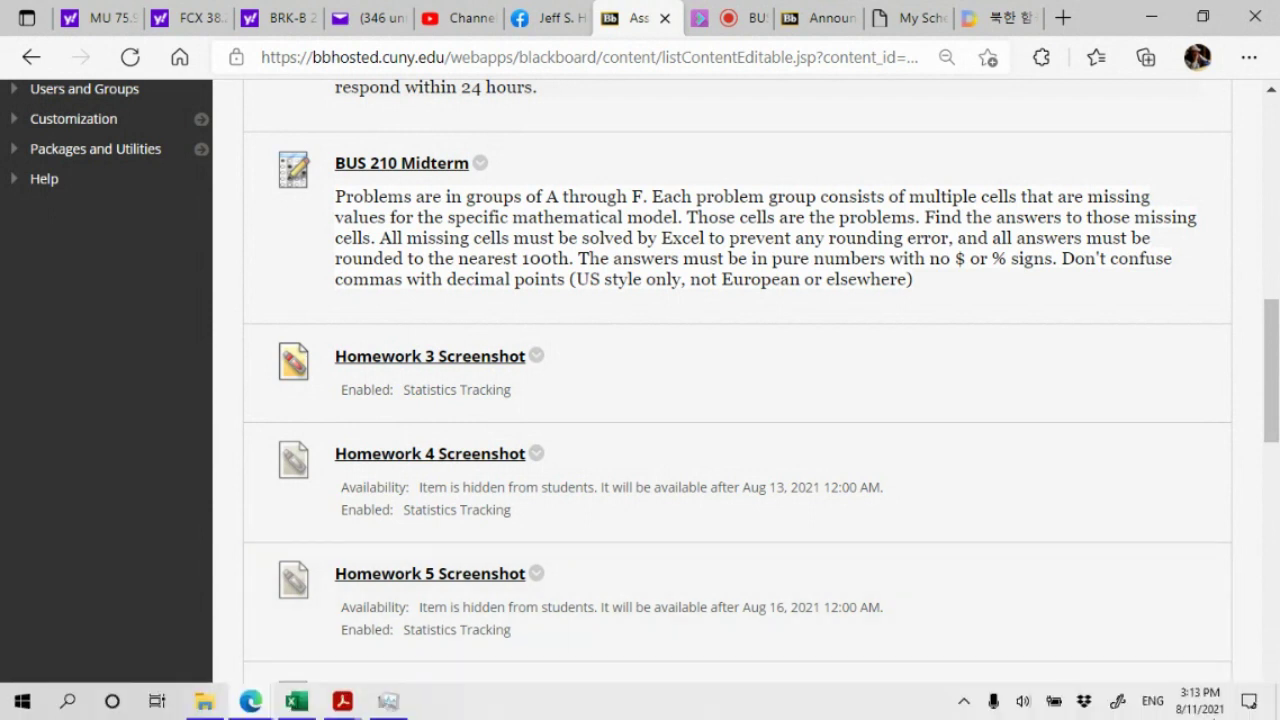
pyautogui.click(1213, 714)
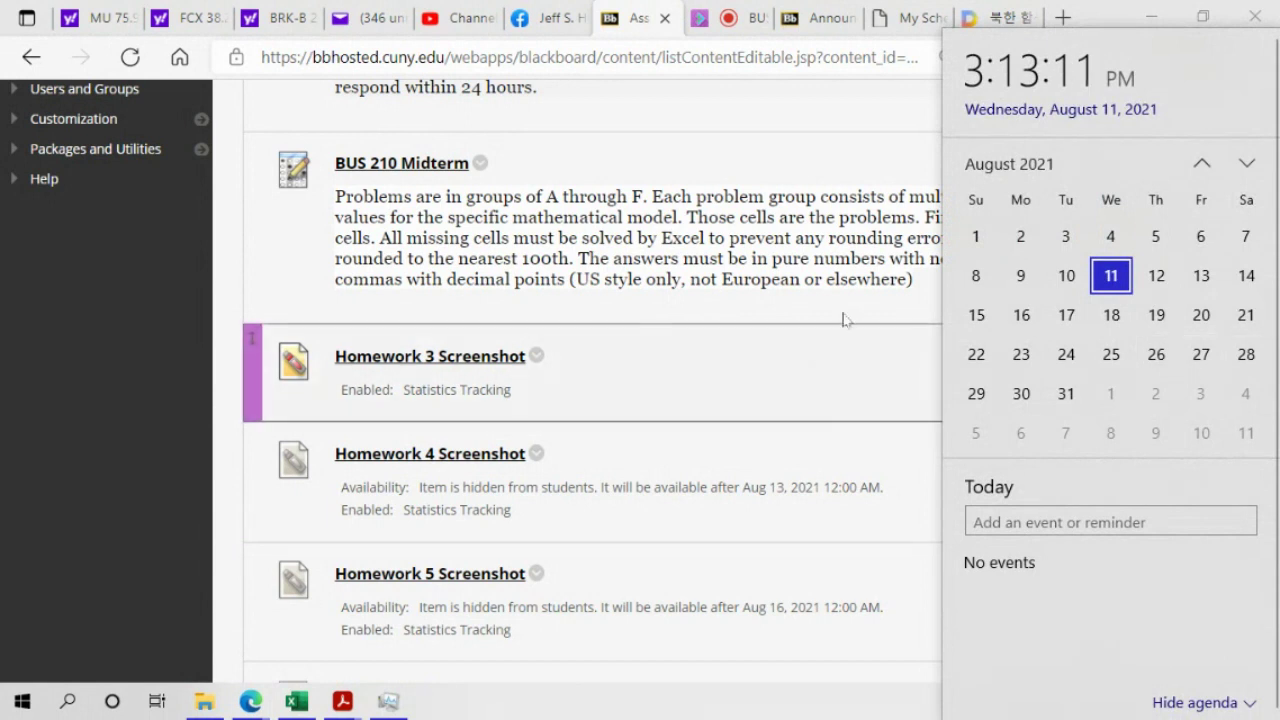
pyautogui.click(706, 235)
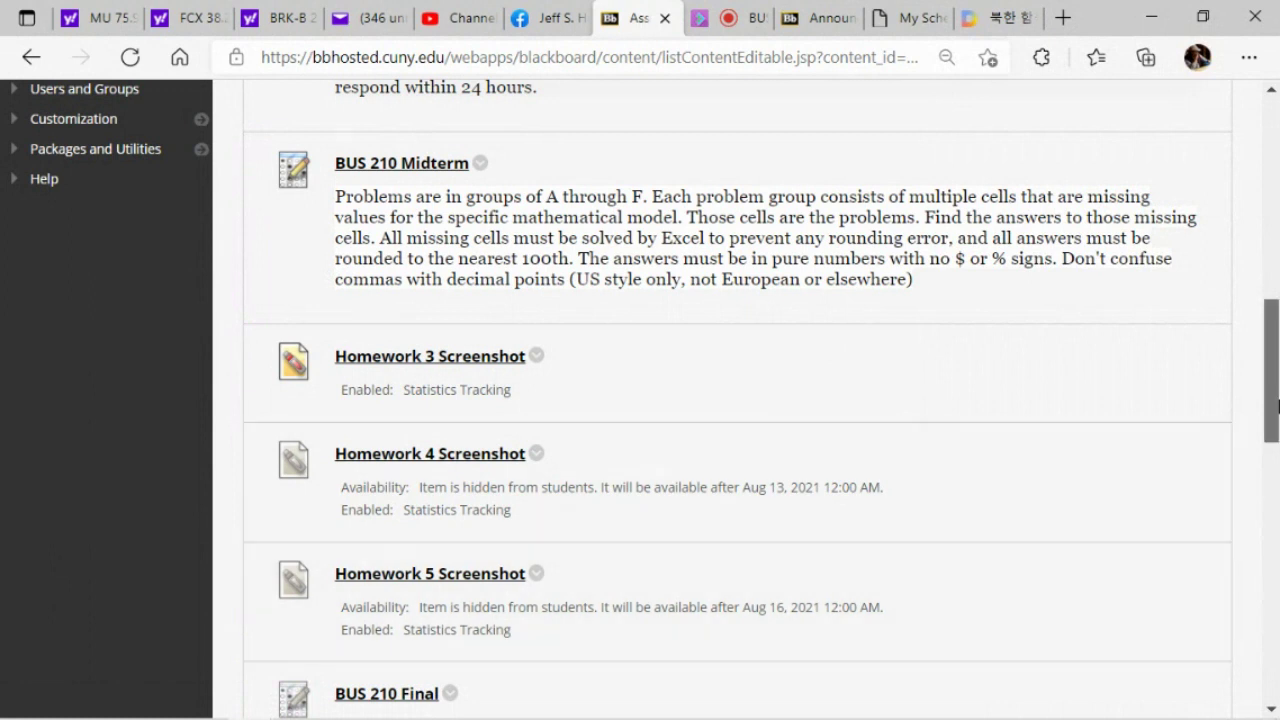
# Go over the Midterm and Homework 3 Screenshot entries again and return to the start of the assignment list.
pyautogui.moveTo(1272, 417); pyautogui.dragTo(1272, 447)
pyautogui.scroll(3, 1272, 447)
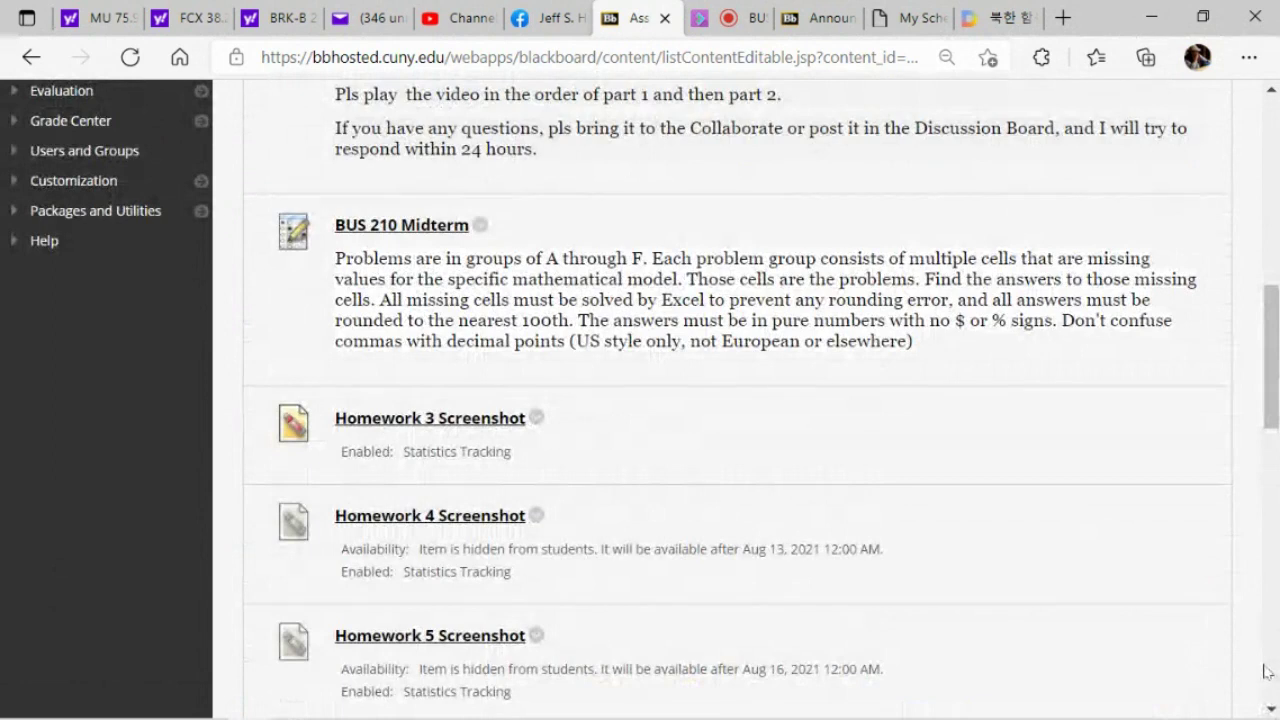
pyautogui.moveTo(1272, 421)
pyautogui.mouseDown()
pyautogui.moveTo(1275, 458)
pyautogui.moveTo(1276, 425)
pyautogui.mouseUp()
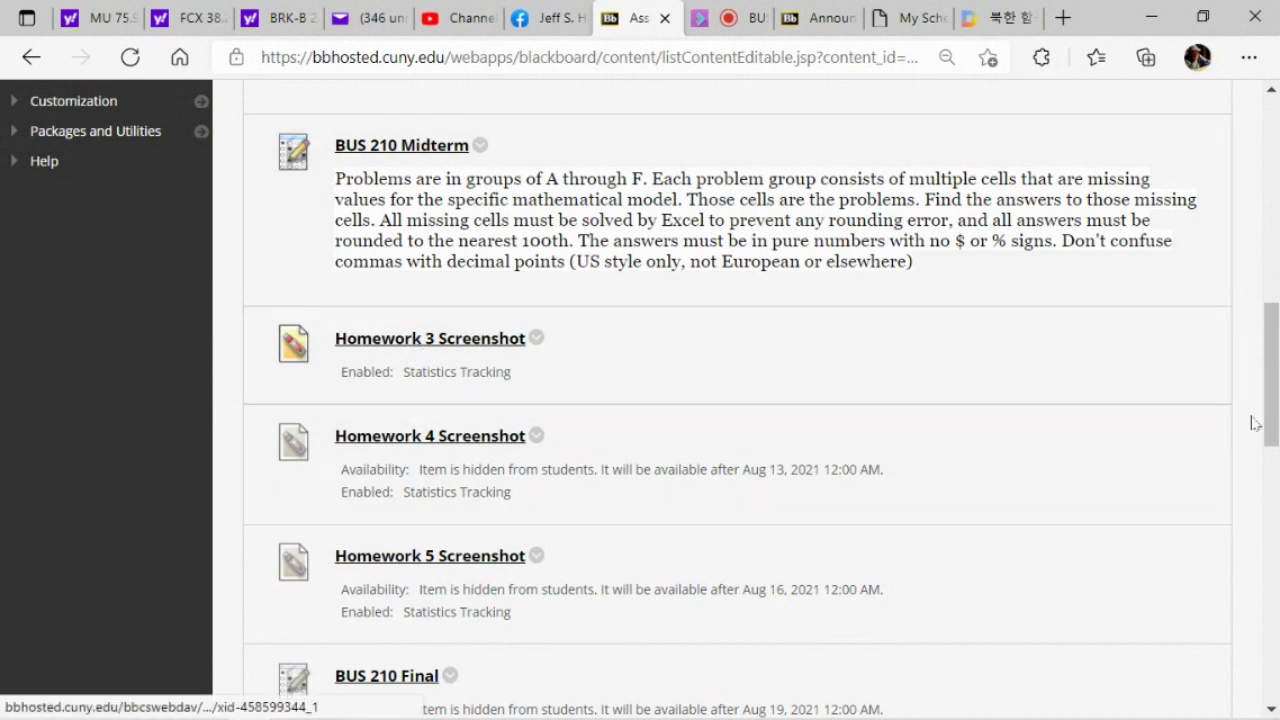
pyautogui.scroll(1, 1277, 390)
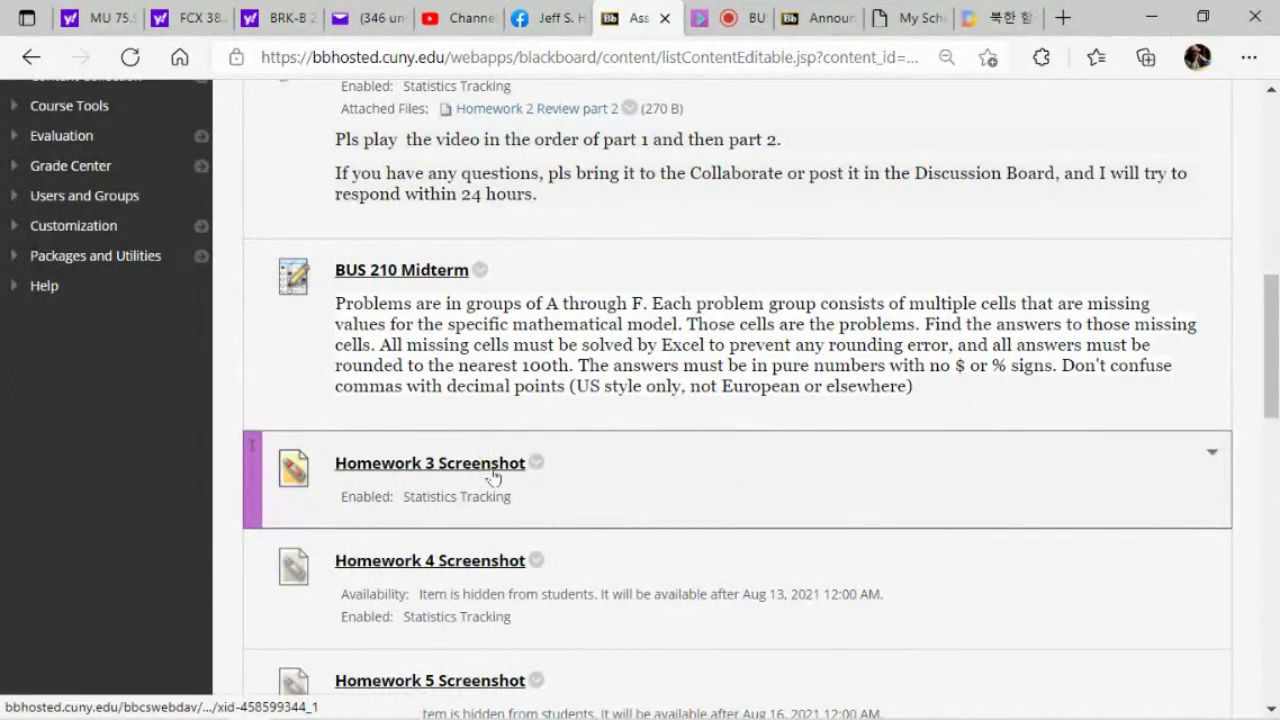
pyautogui.moveTo(1275, 369); pyautogui.dragTo(1272, 205)
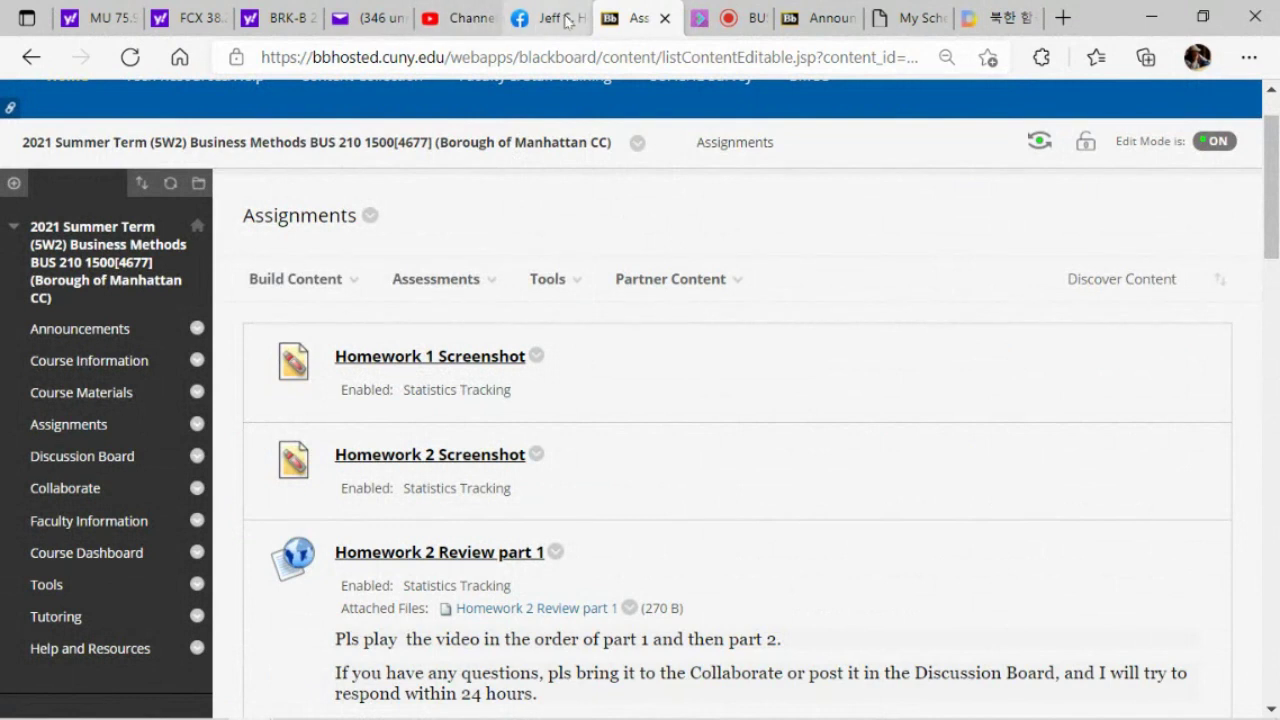
# Open the course announcements and examine the Homework 3 Instruction post for its problems, format rules and due date.
pyautogui.click(129, 327)
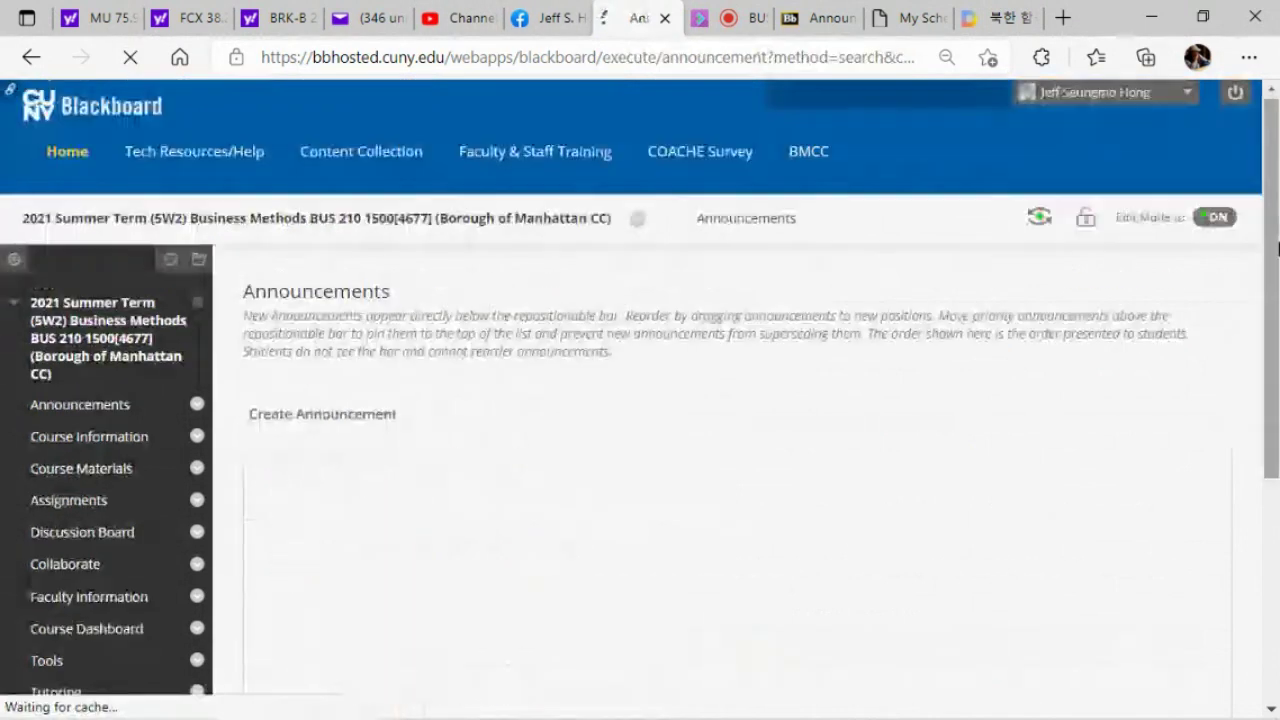
pyautogui.moveTo(1271, 118); pyautogui.dragTo(1271, 256)
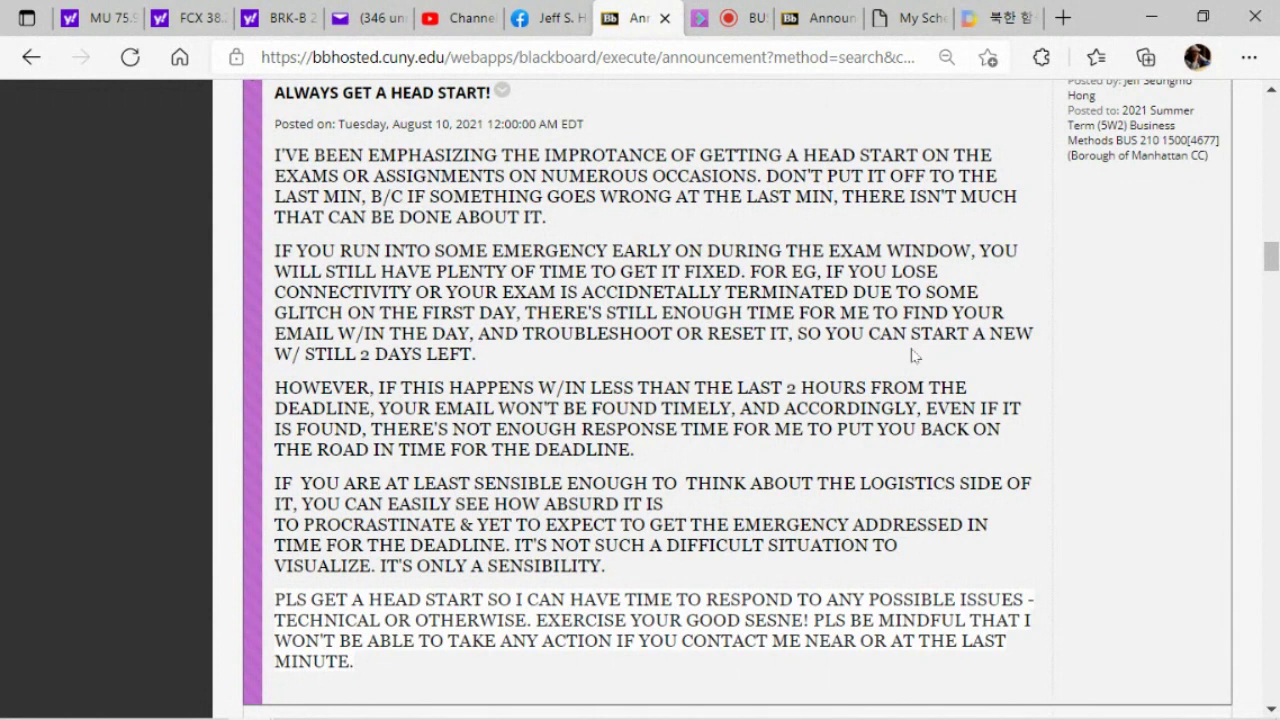
pyautogui.moveTo(1270, 256); pyautogui.dragTo(1270, 230)
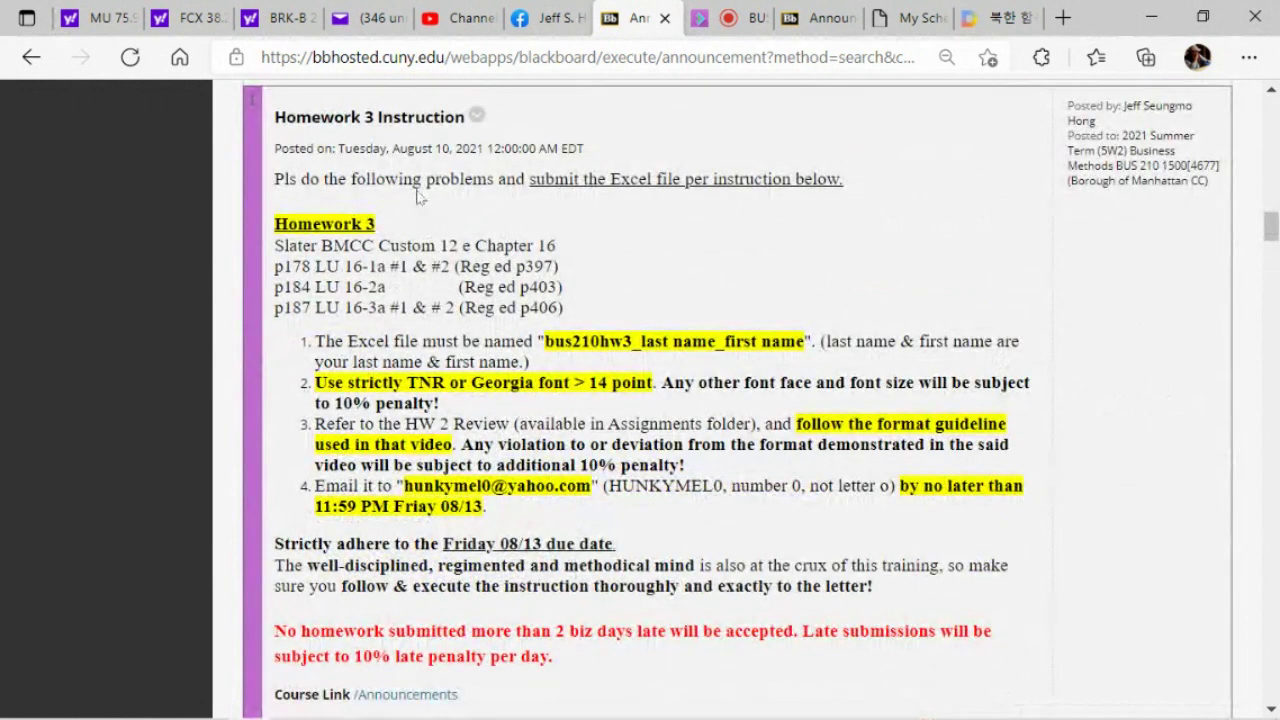
pyautogui.scroll(-1, 686, 668)
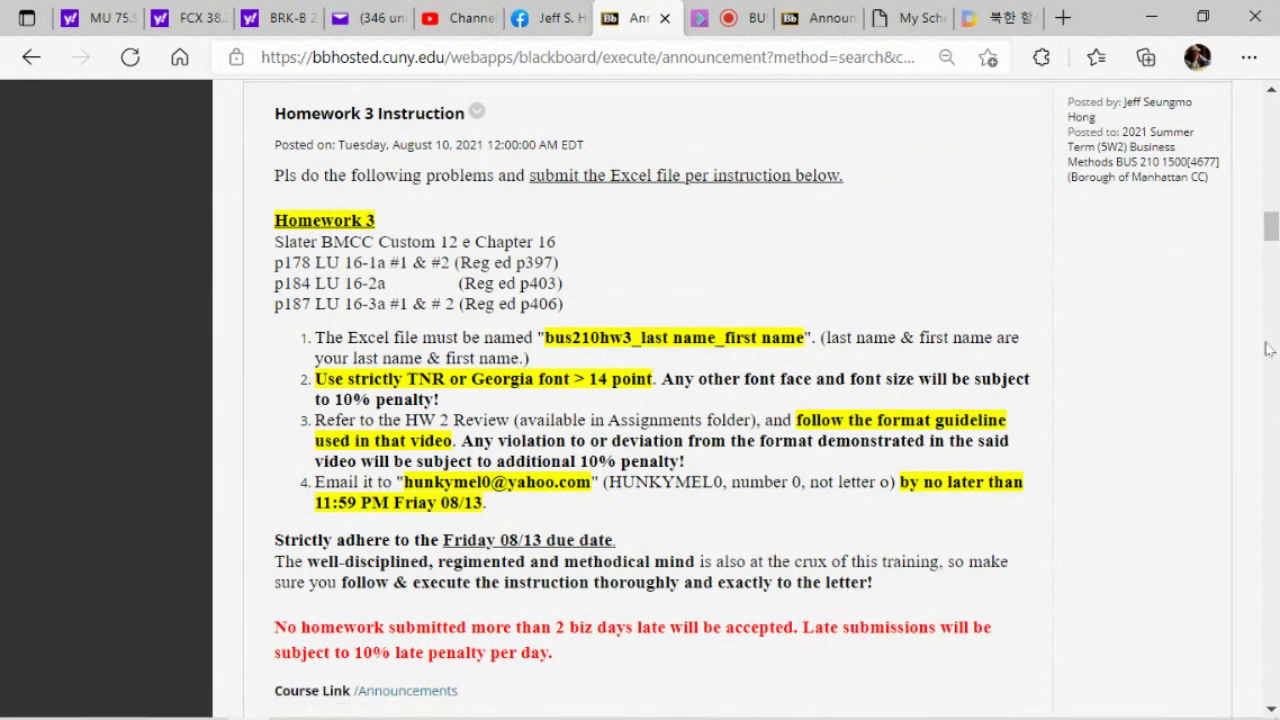
pyautogui.moveTo(1272, 232); pyautogui.dragTo(1273, 241)
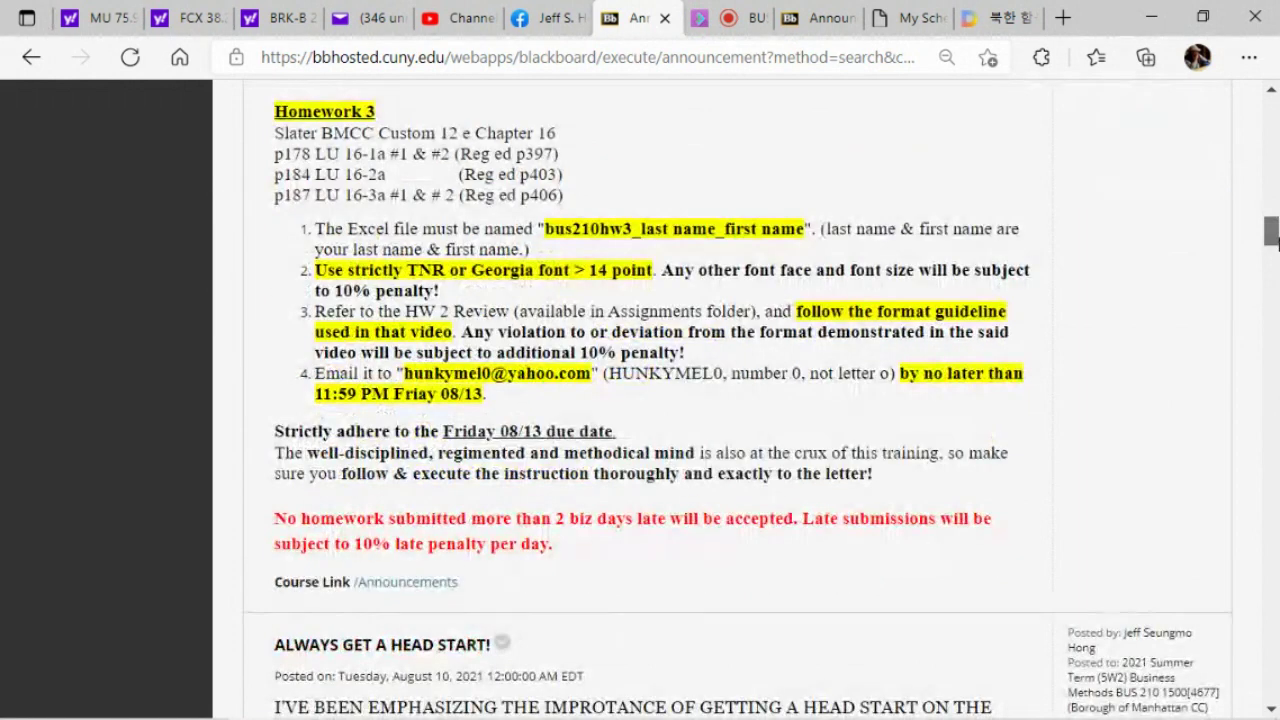
# Examine the Homework 4 Instruction announcement, including its problem list, file naming rule and deadline.
pyautogui.scroll(10, 575, 208)
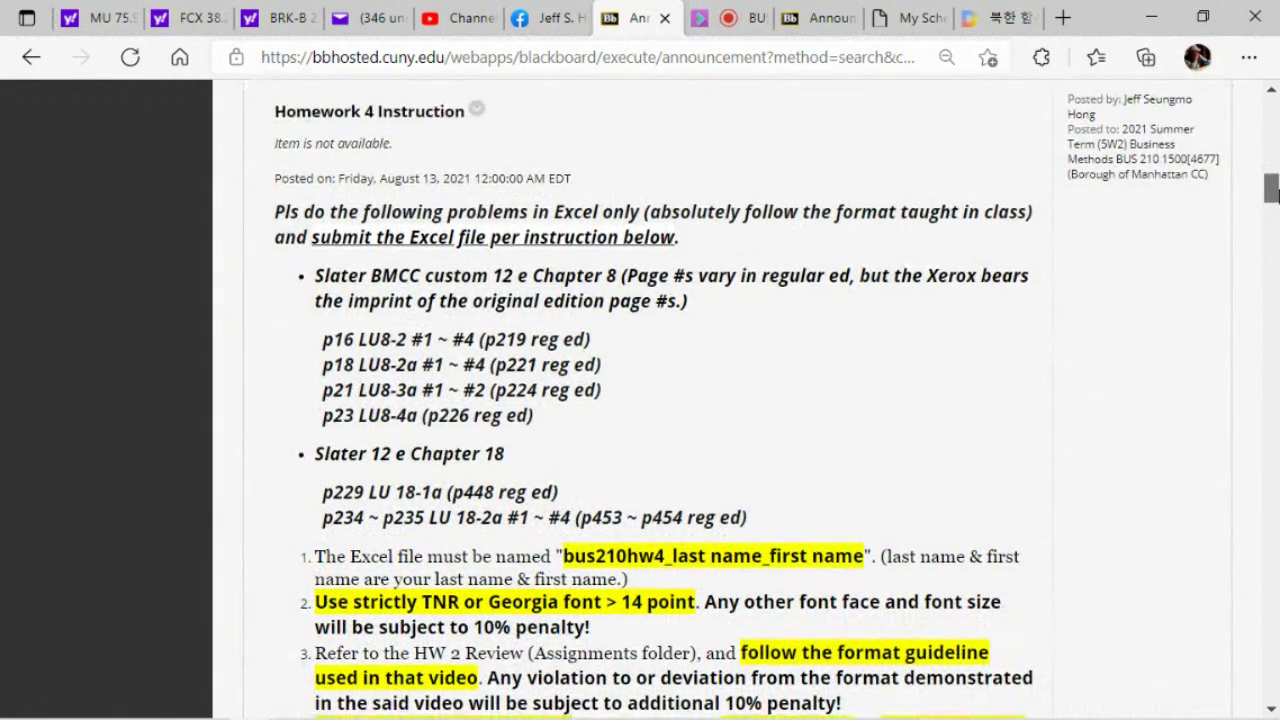
pyautogui.moveTo(1270, 190); pyautogui.dragTo(1270, 187)
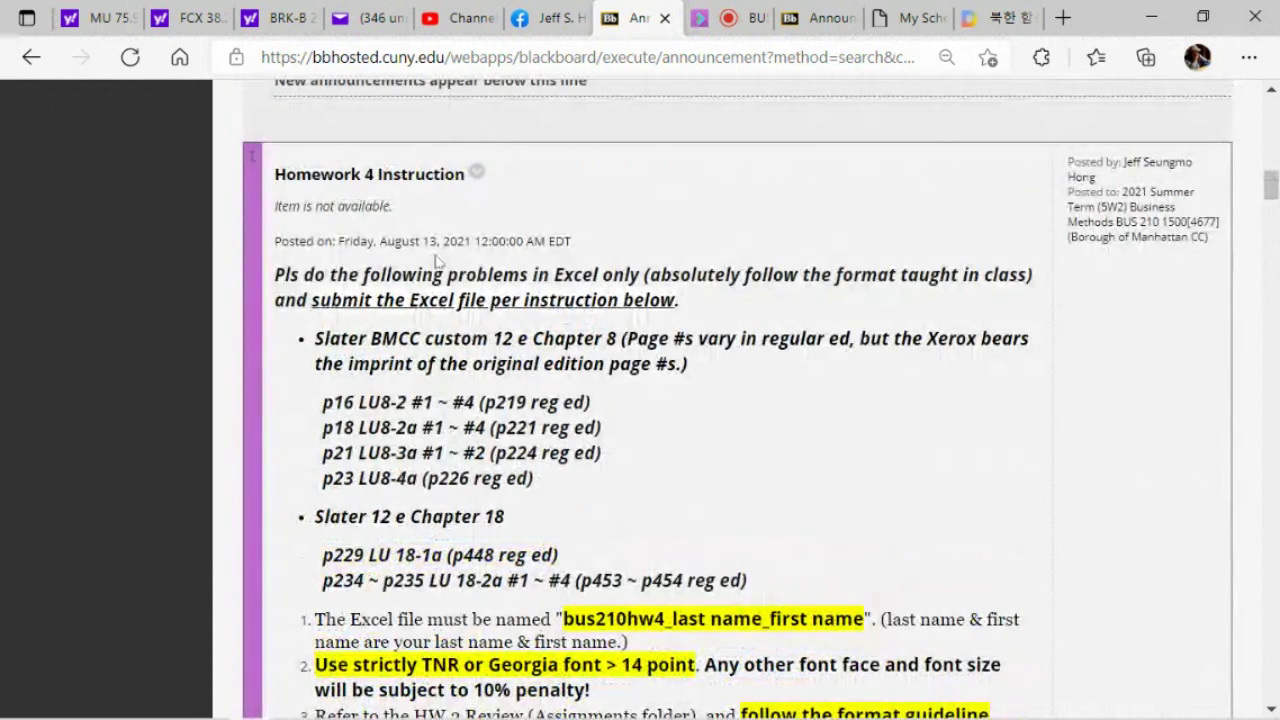
pyautogui.scroll(-4, 1270, 195)
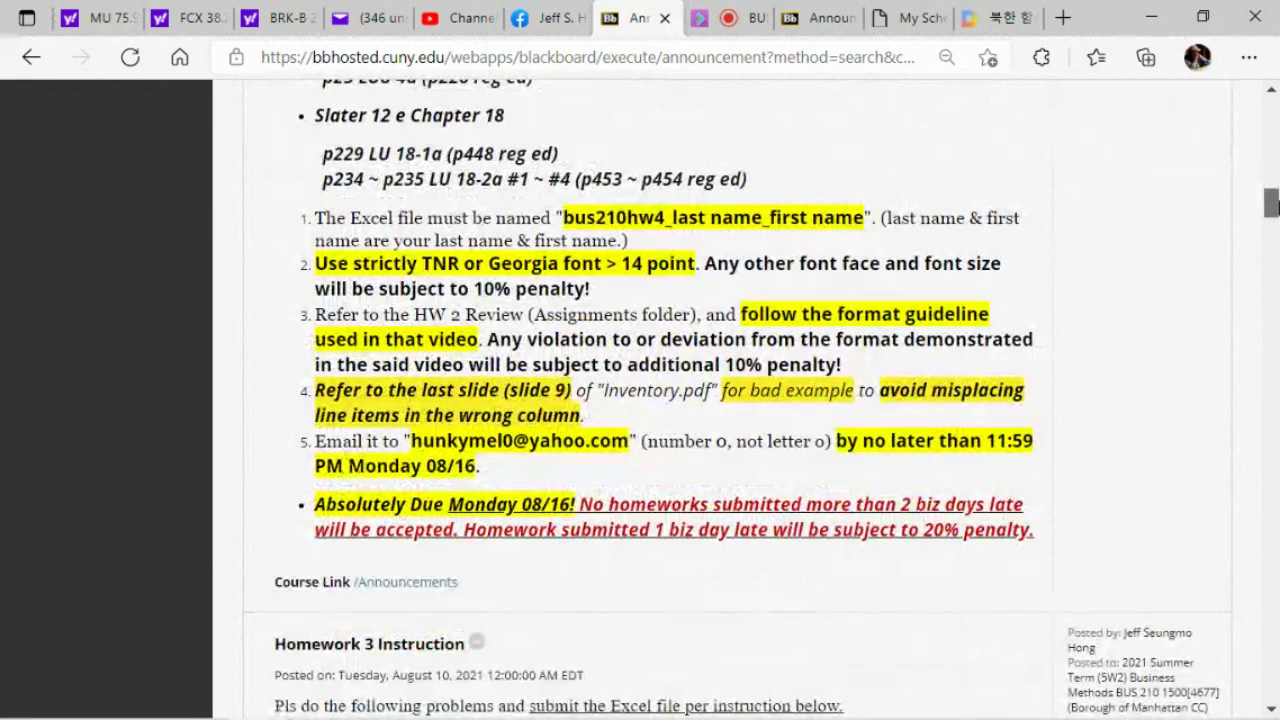
pyautogui.scroll(1, 1270, 205)
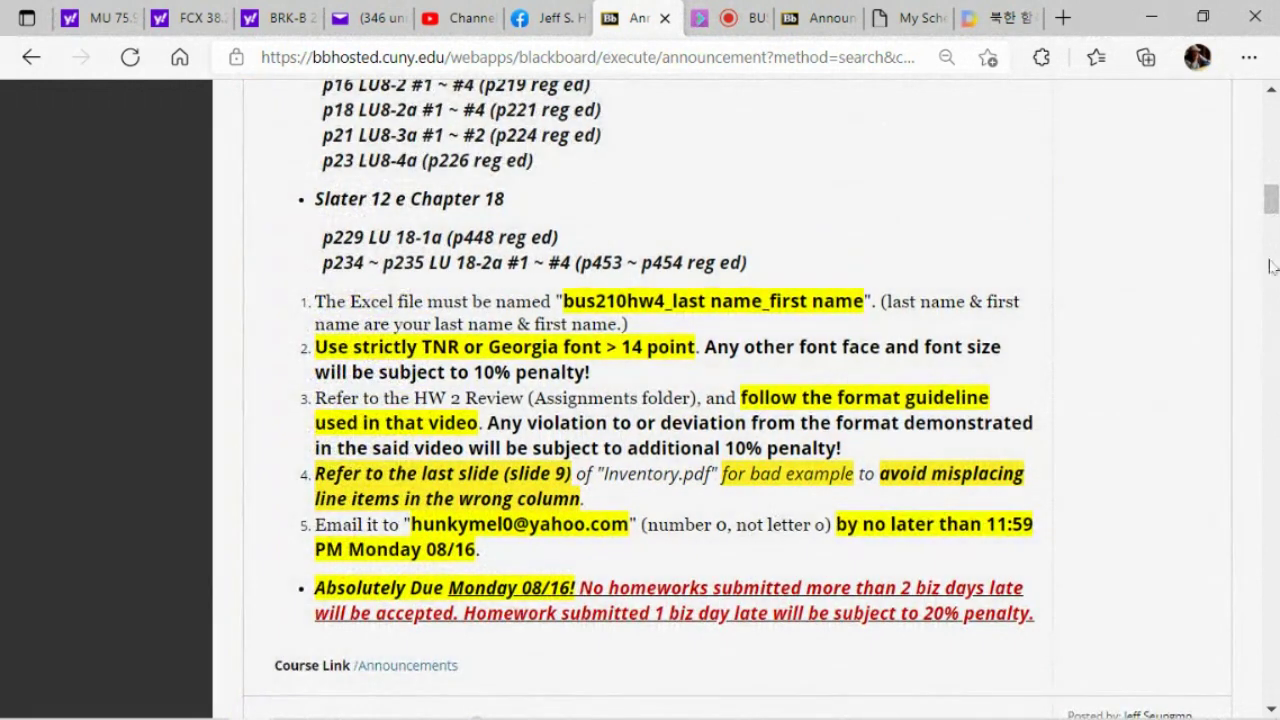
# Review the Homework 5 Instruction announcement and the older Midterm Instruction announcement.
pyautogui.moveTo(1272, 200); pyautogui.dragTo(1271, 141)
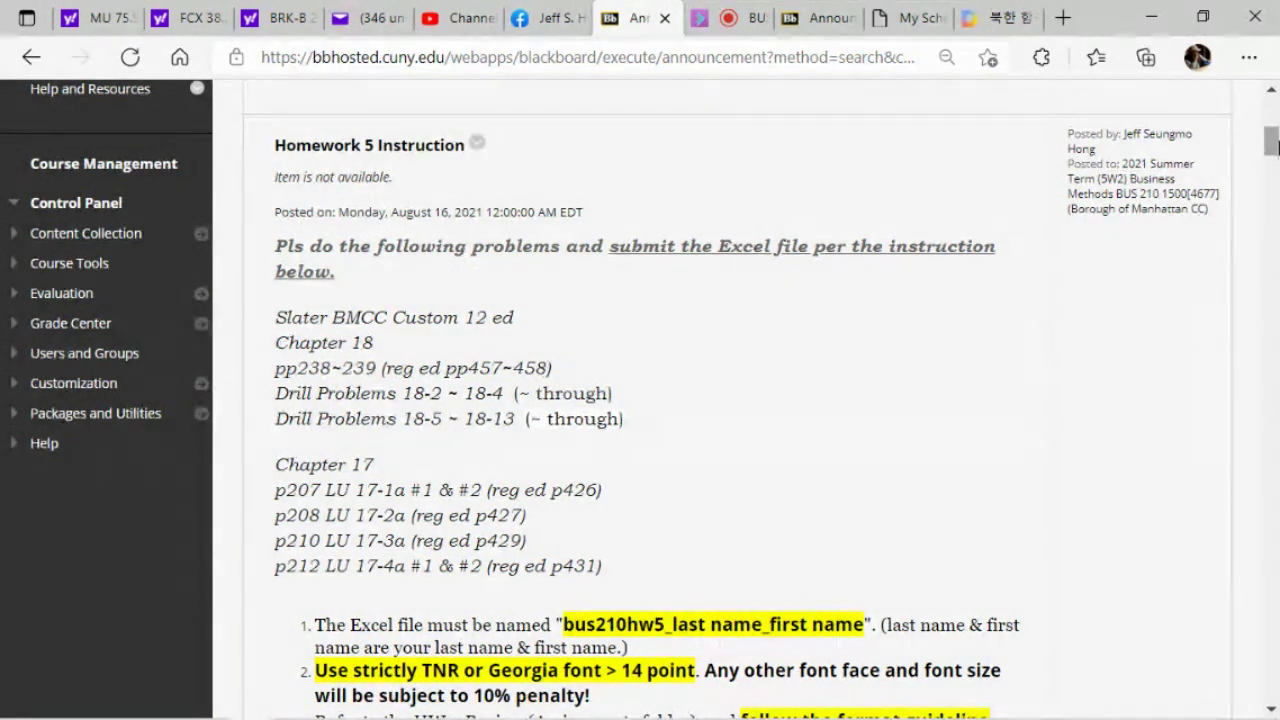
pyautogui.moveTo(1271, 141); pyautogui.dragTo(1261, 296)
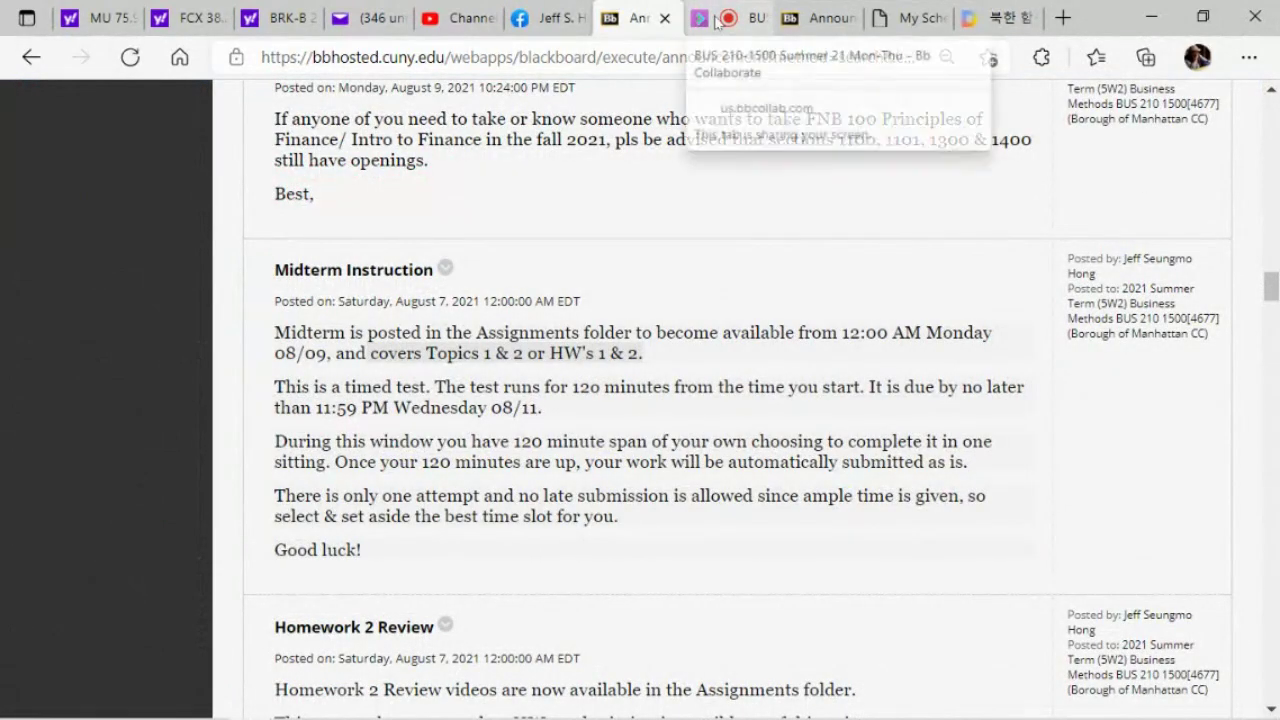
# Switch to the Collaborate session and check its attendee list.
pyautogui.click(708, 14)
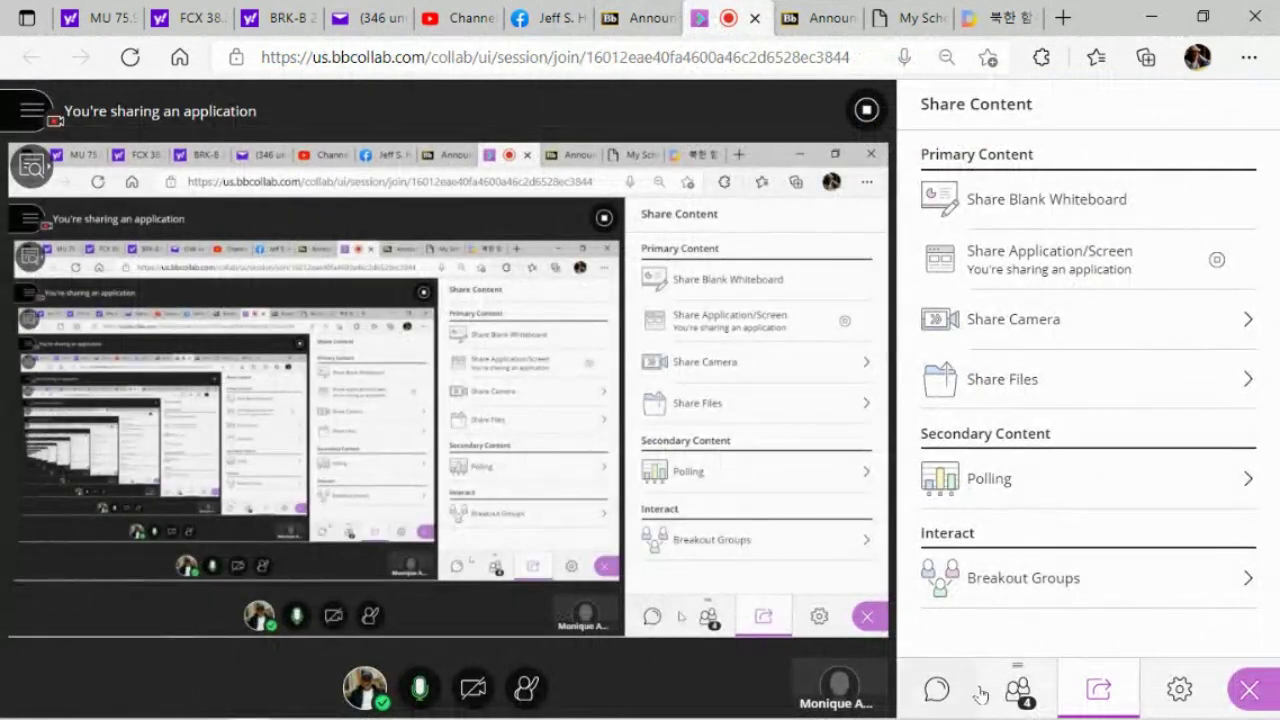
pyautogui.click(1017, 692)
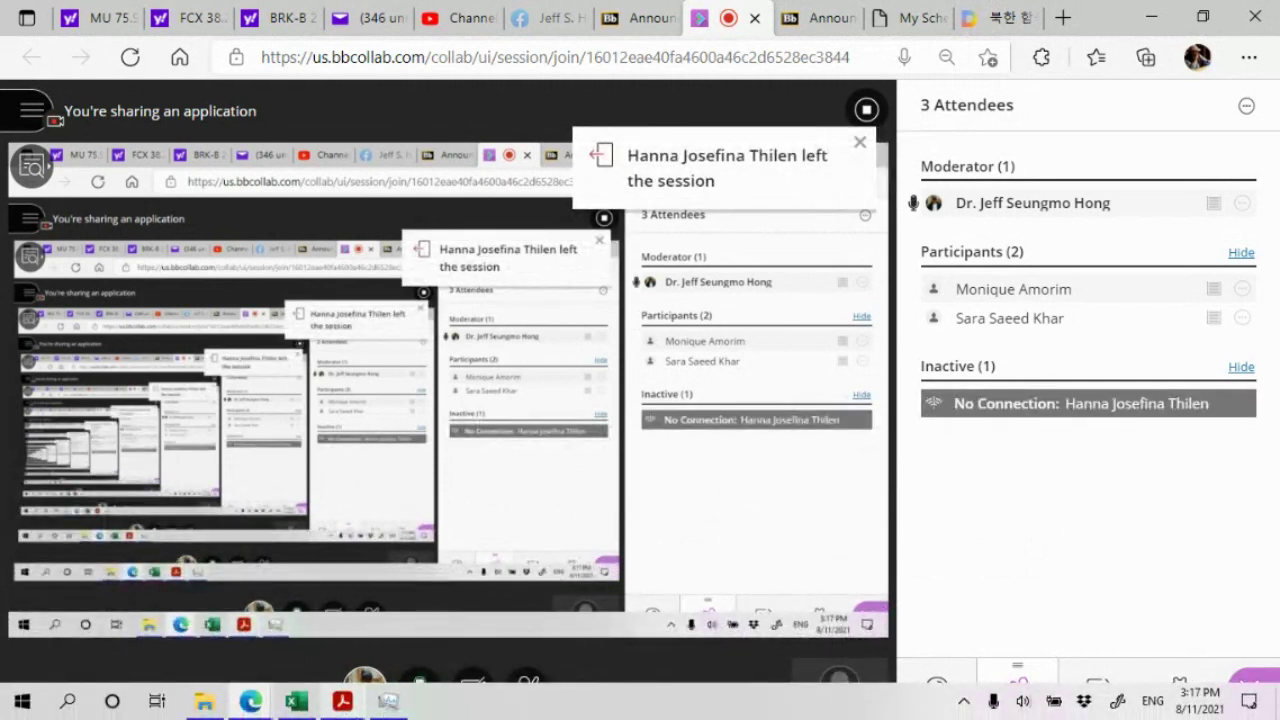
pyautogui.click(300, 705)
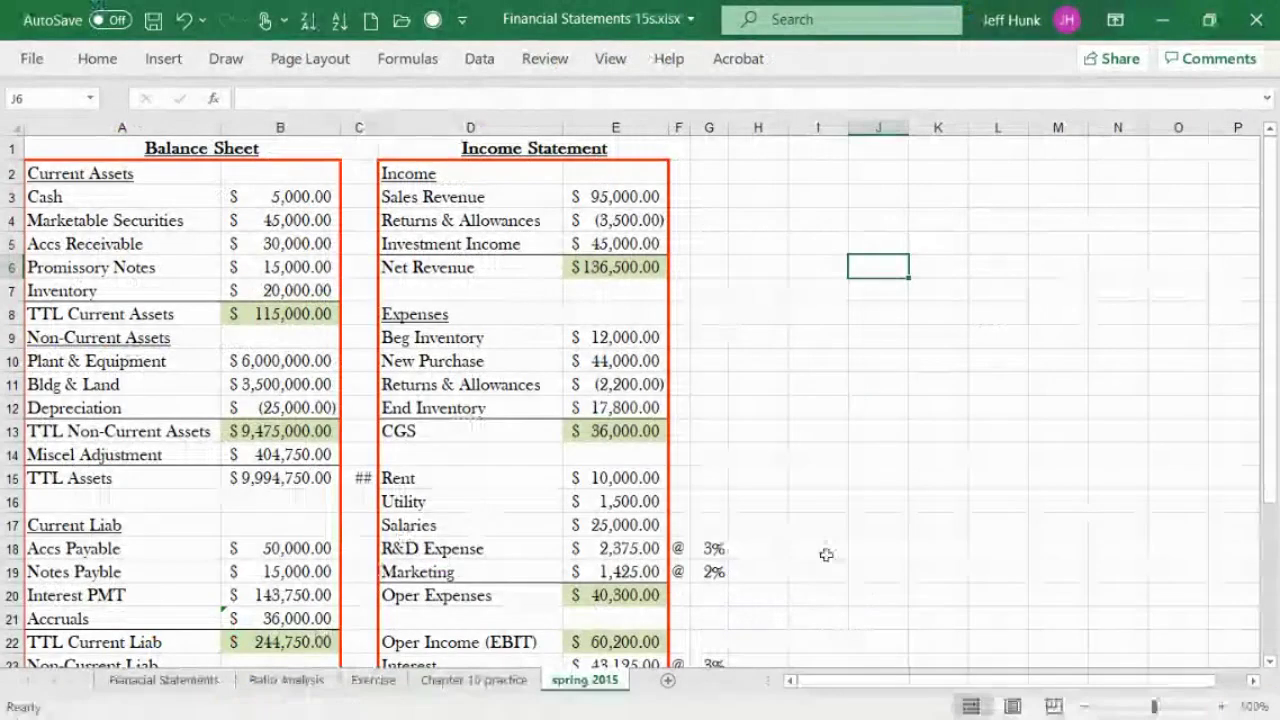
pyautogui.moveTo(418, 700)
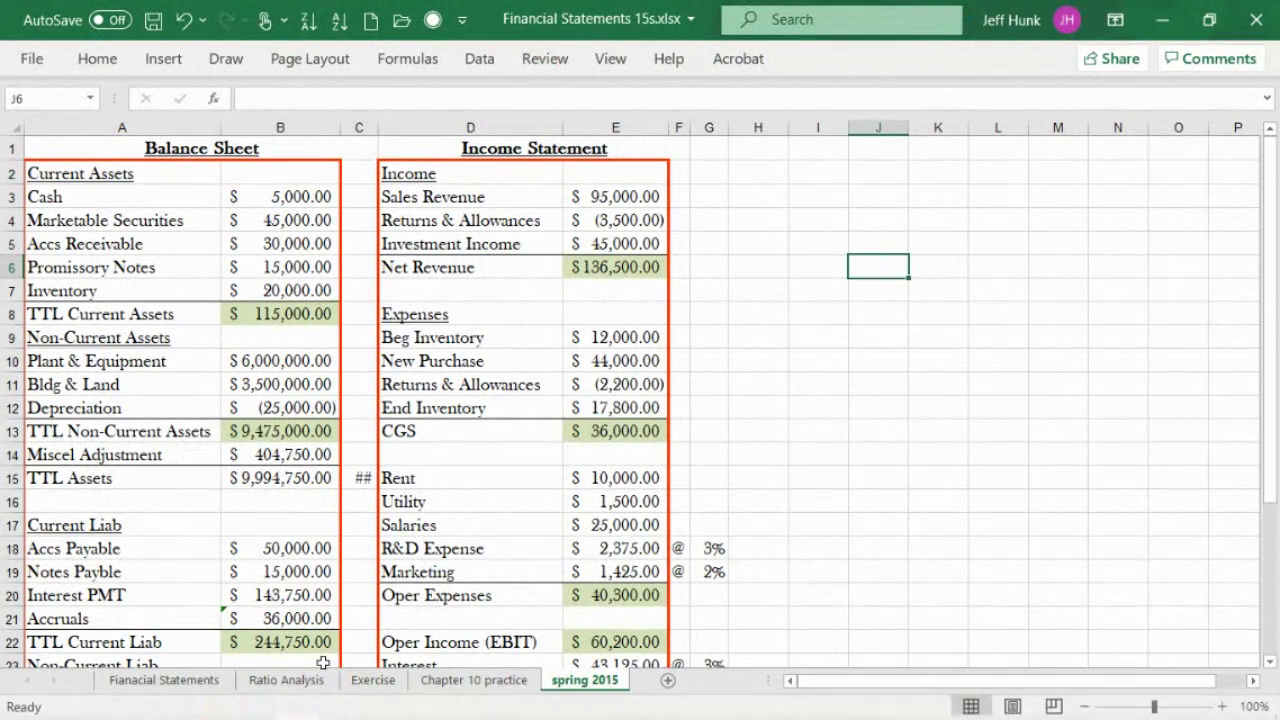
pyautogui.click(250, 702)
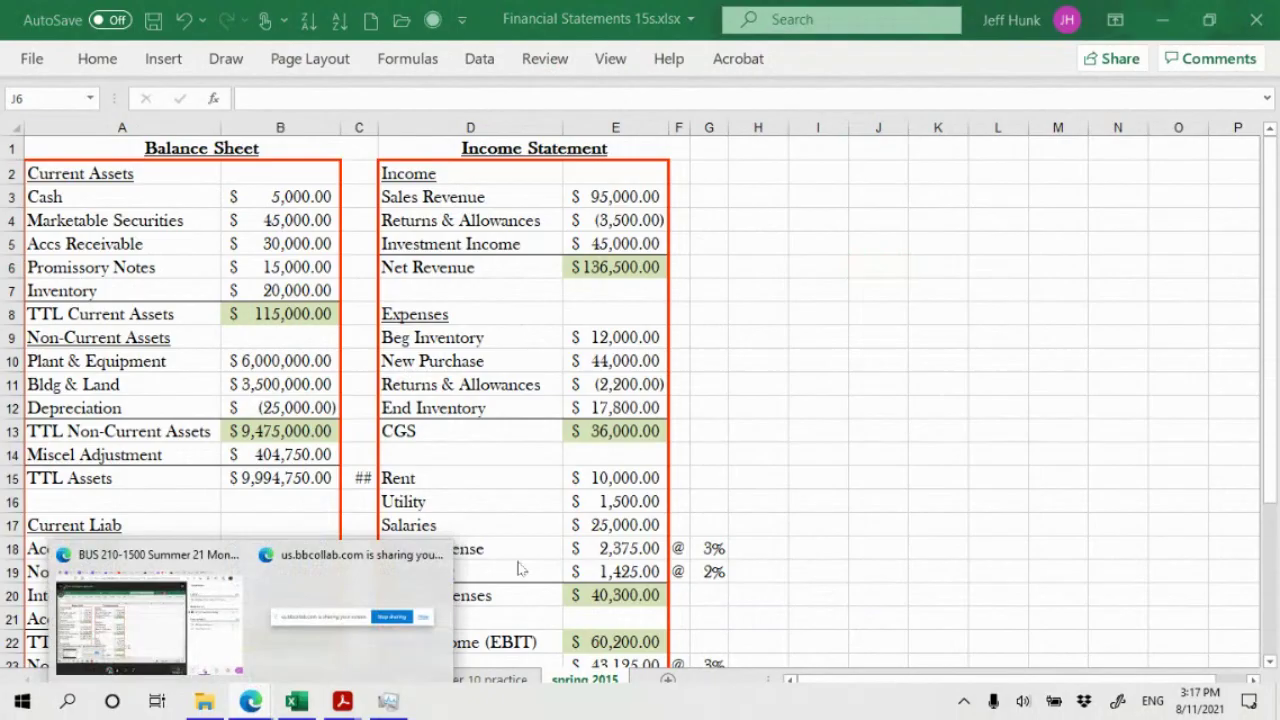
pyautogui.click(55, 606)
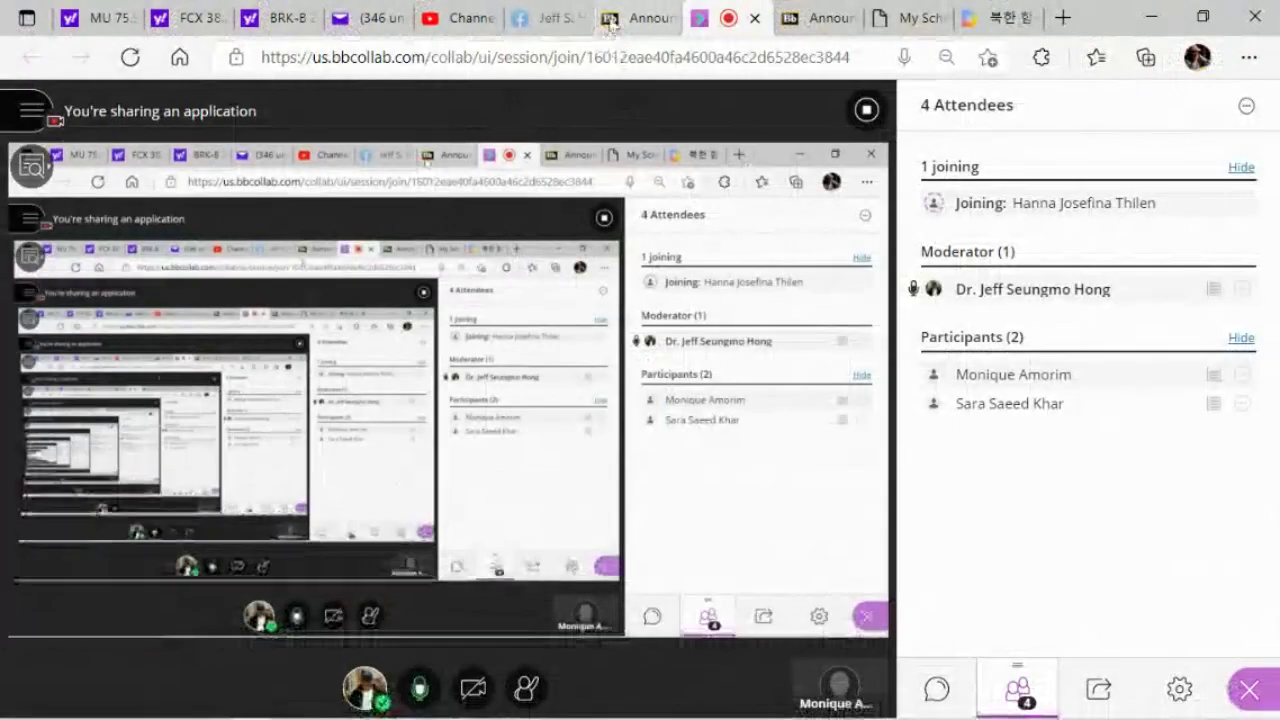
# Return to the Blackboard course and open the Topic 3: Financial Statements & Ratio Analysis folder in the course materials.
pyautogui.click(610, 20)
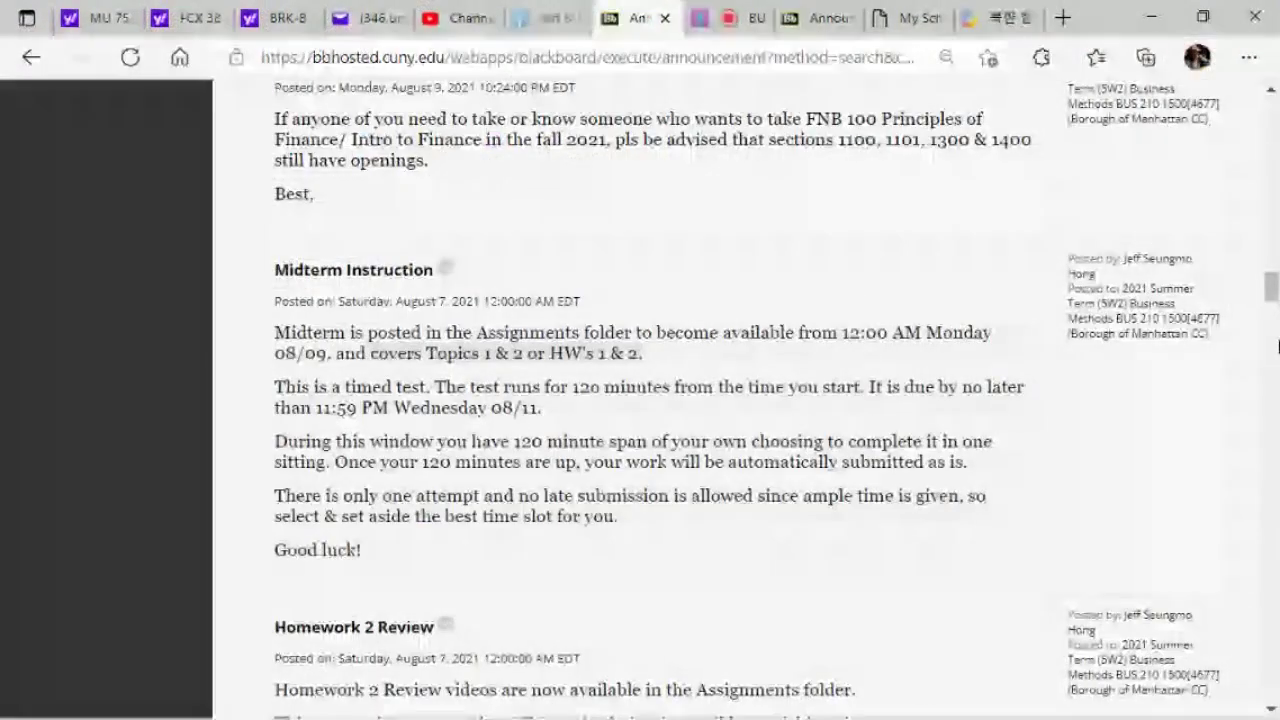
pyautogui.moveTo(1271, 289); pyautogui.dragTo(1270, 116)
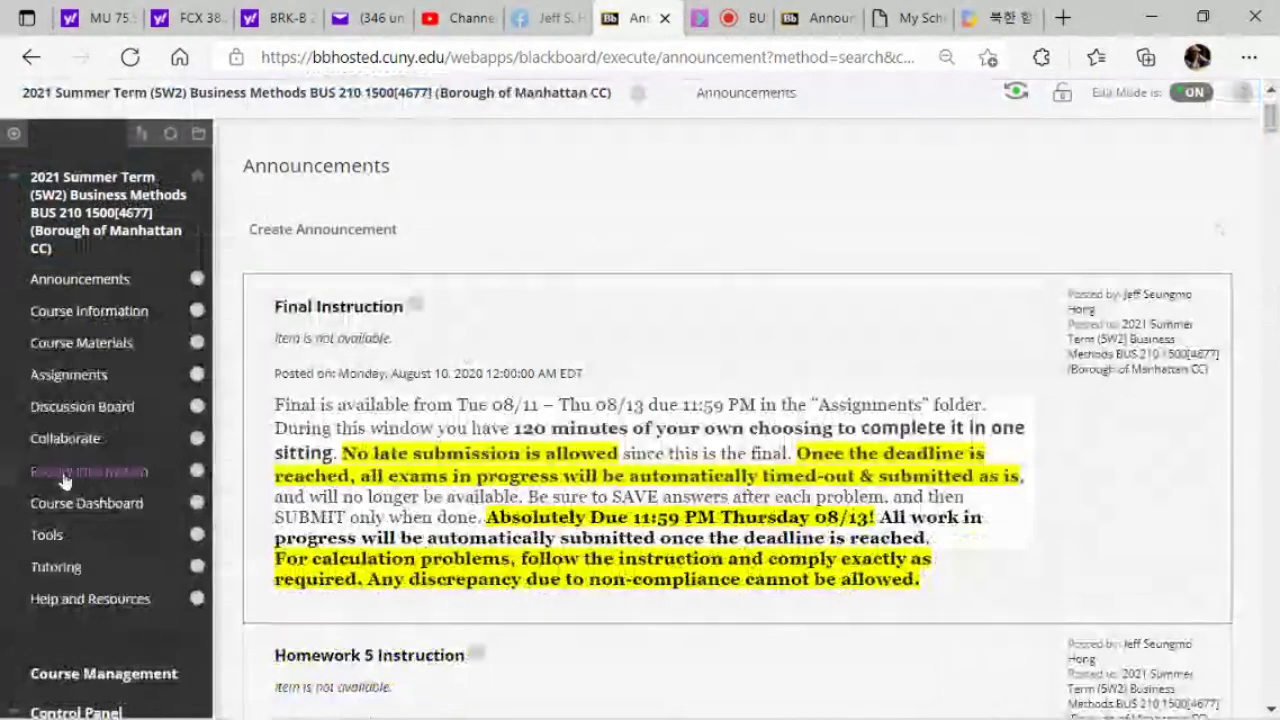
pyautogui.click(80, 343)
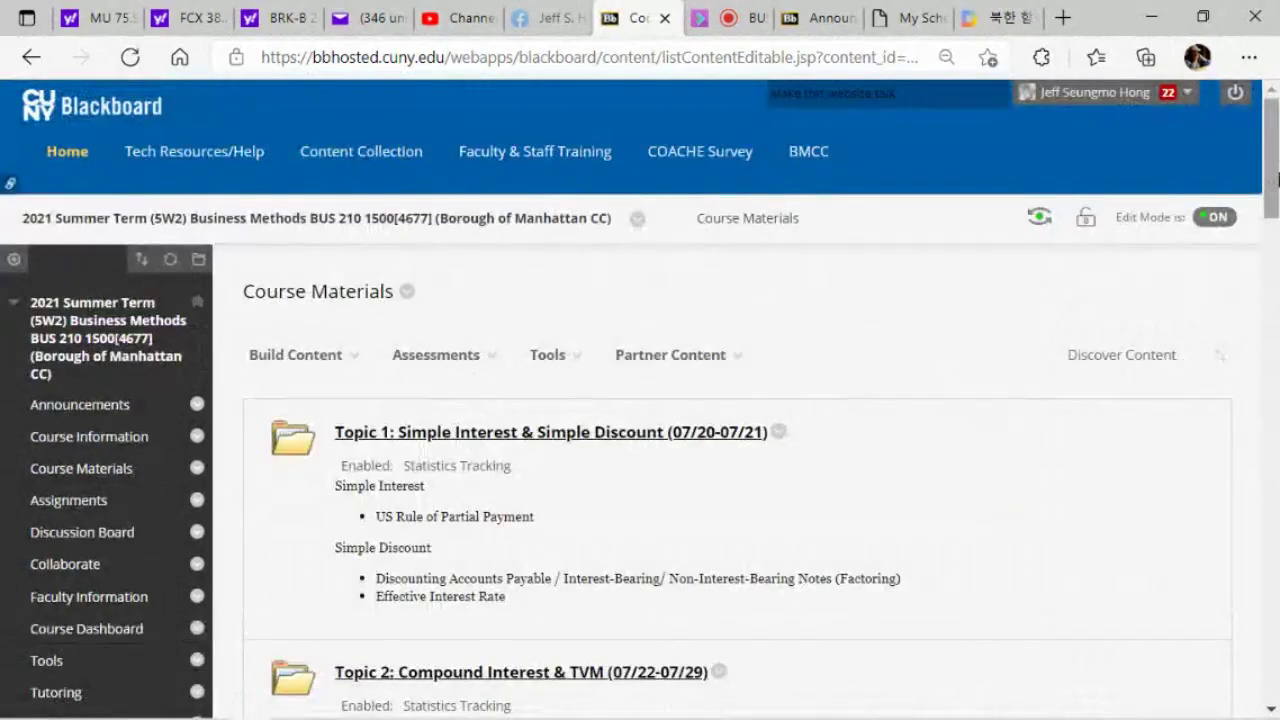
pyautogui.moveTo(1277, 178); pyautogui.dragTo(1277, 372)
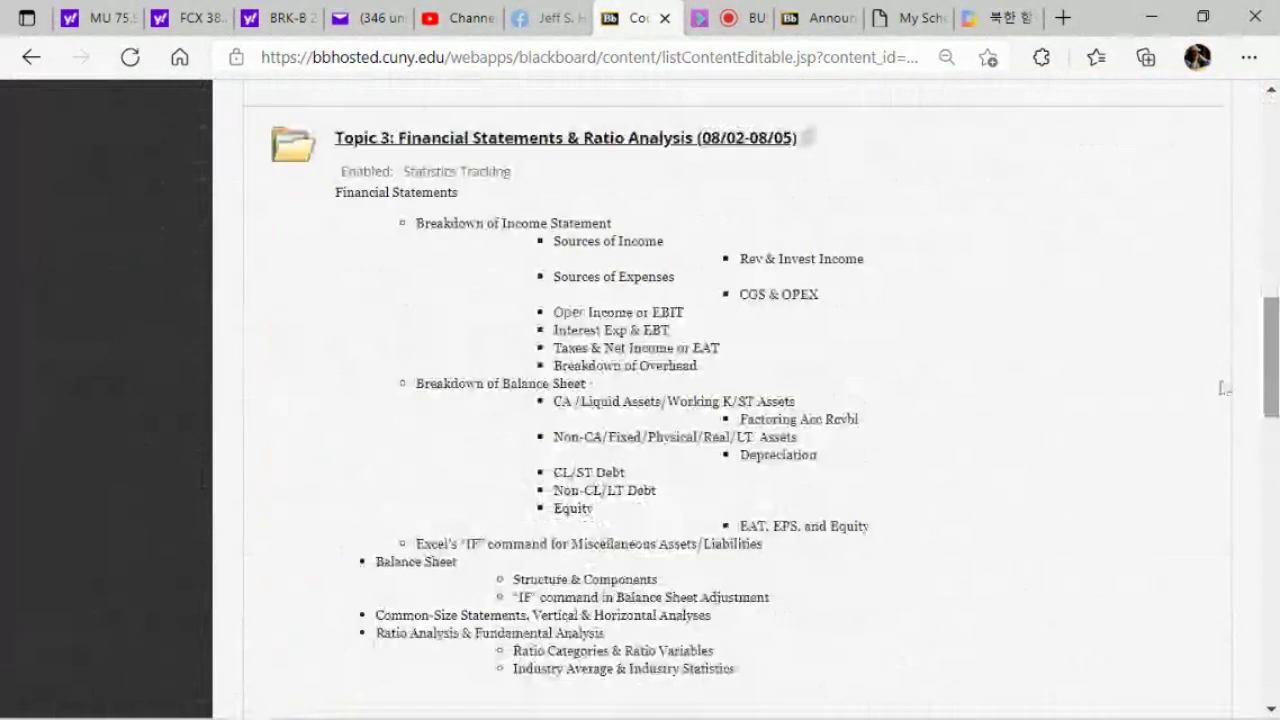
pyautogui.click(580, 147)
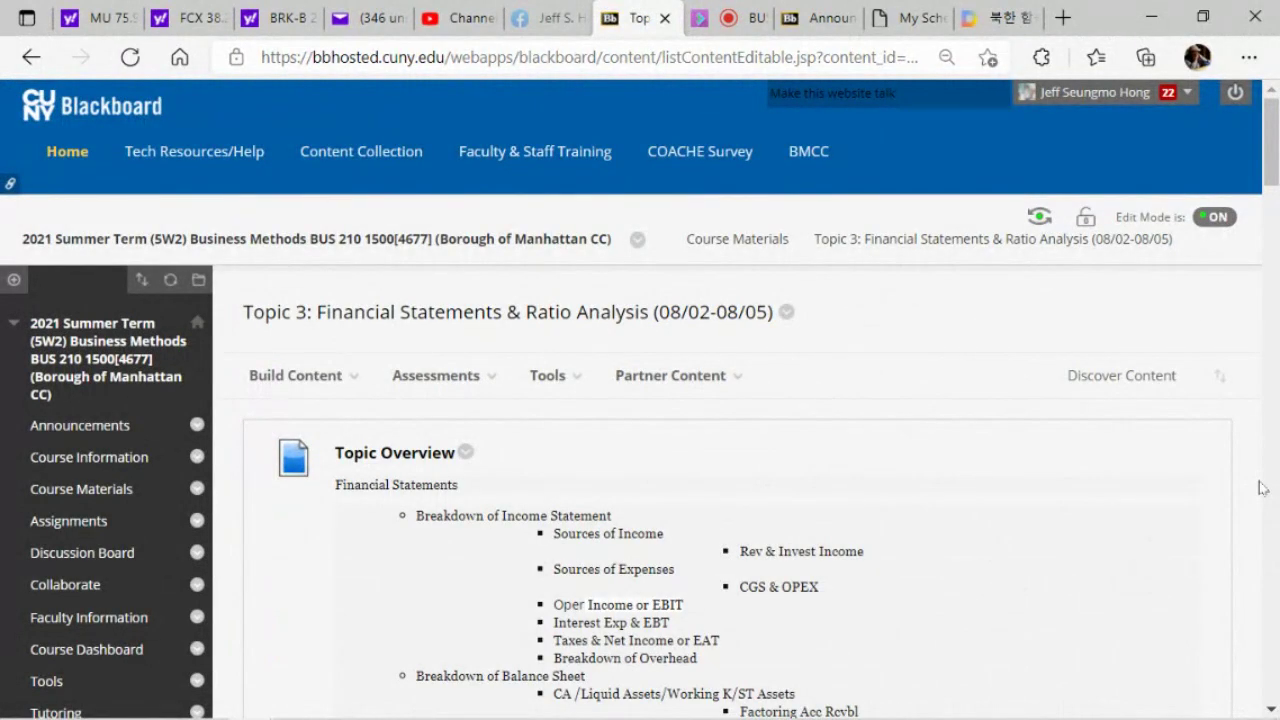
# Look through the Topic 3 items down to the 08/03, 08/04, 08/05 and 08/10 session recordings.
pyautogui.scroll(-10, 1262, 487)
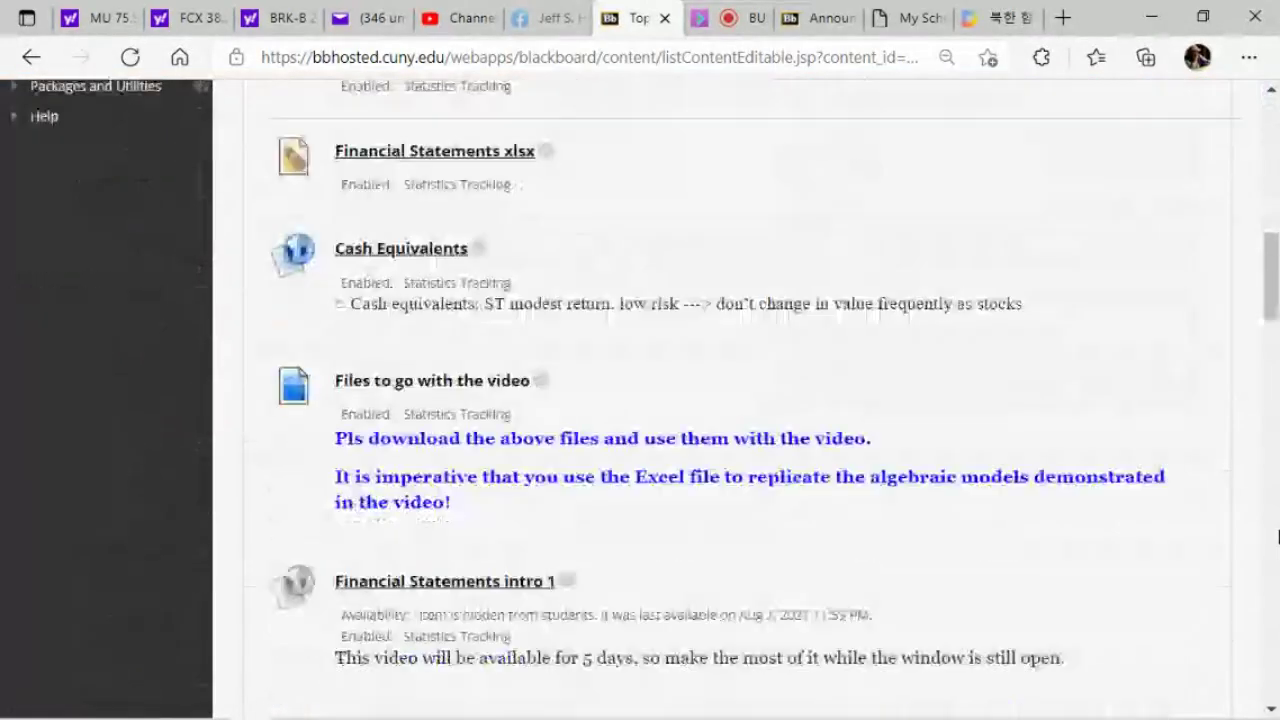
pyautogui.scroll(-12, 1277, 537)
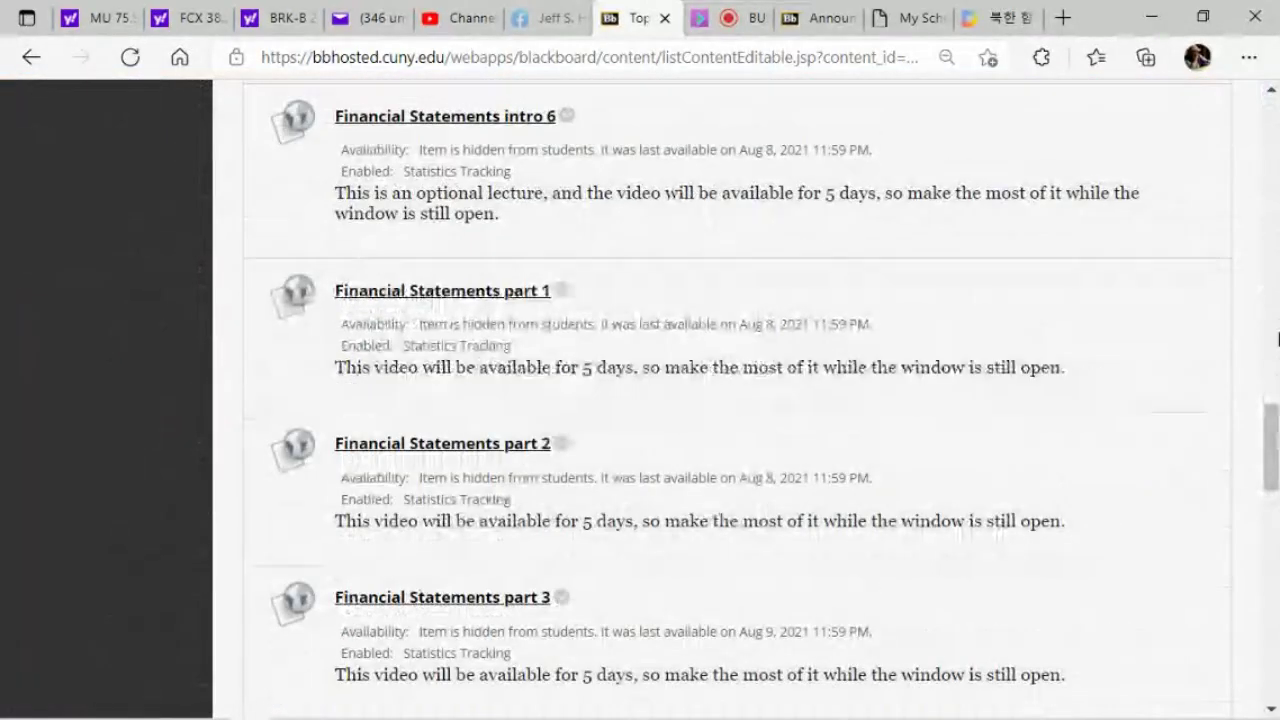
pyautogui.scroll(-8, 1277, 545)
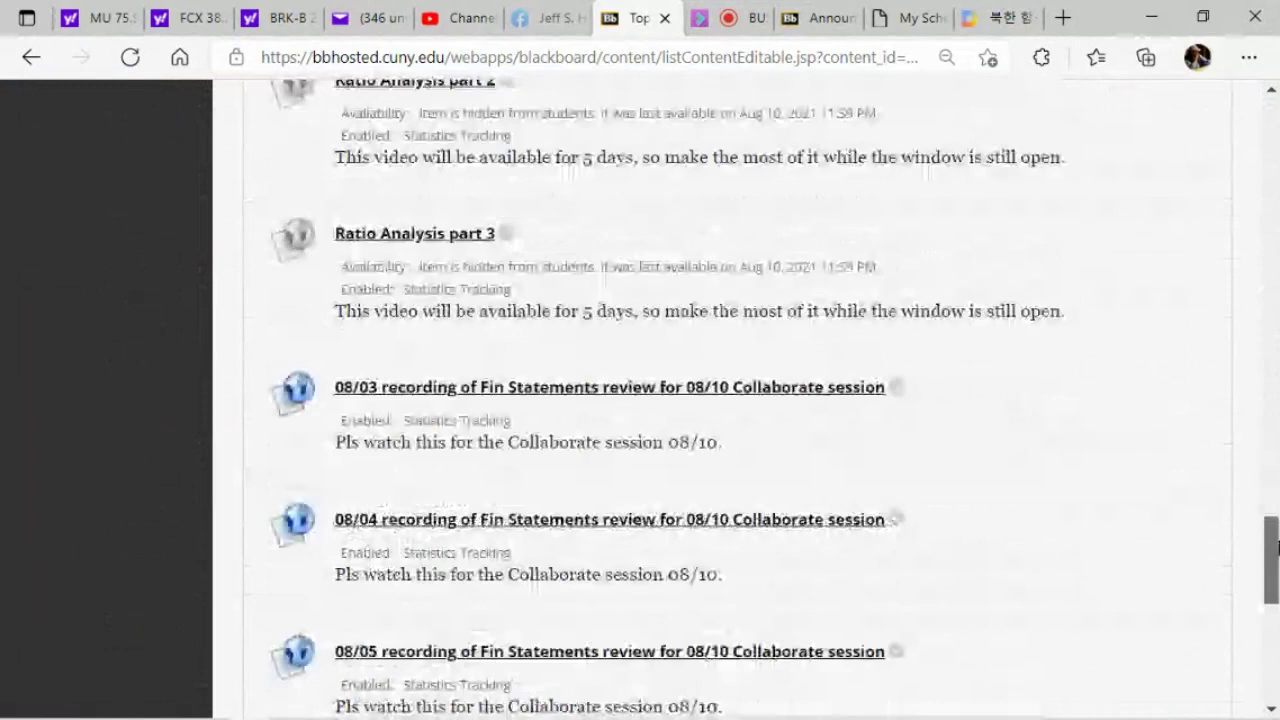
pyautogui.moveTo(1277, 545)
pyautogui.mouseDown()
pyautogui.moveTo(1277, 600)
pyautogui.moveTo(1270, 553)
pyautogui.mouseUp()
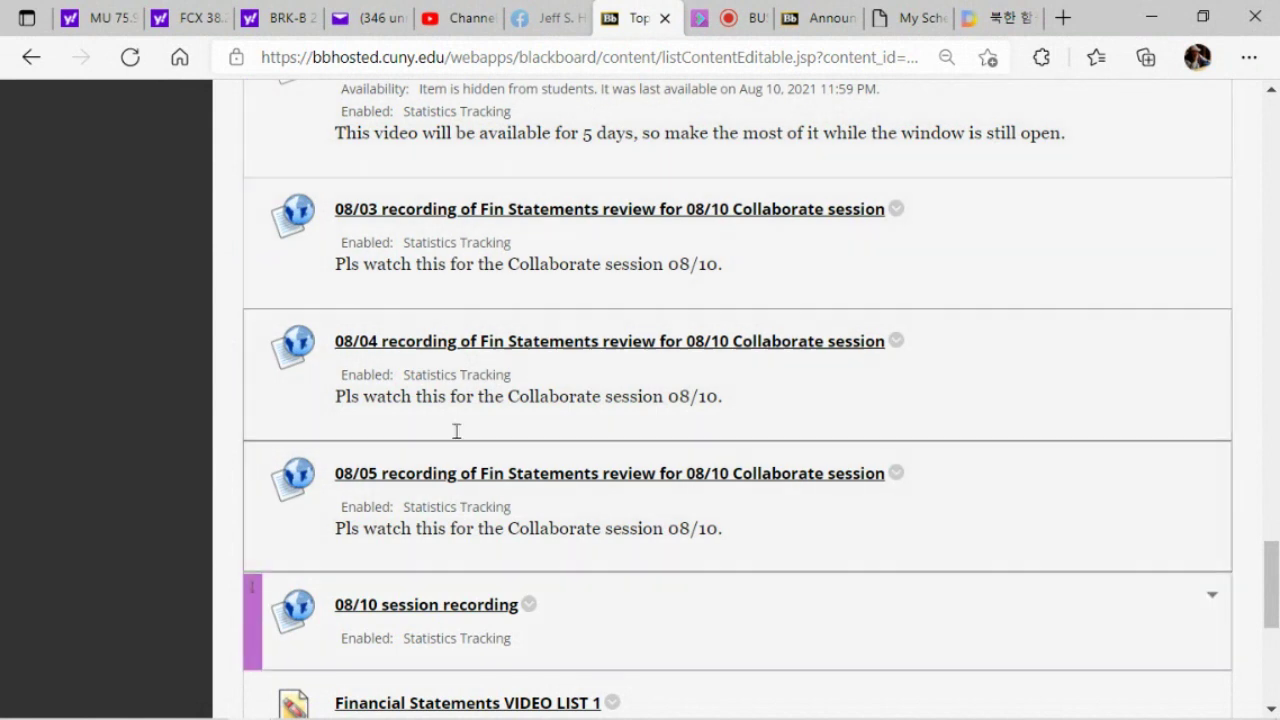
pyautogui.moveTo(1276, 598); pyautogui.dragTo(1276, 590)
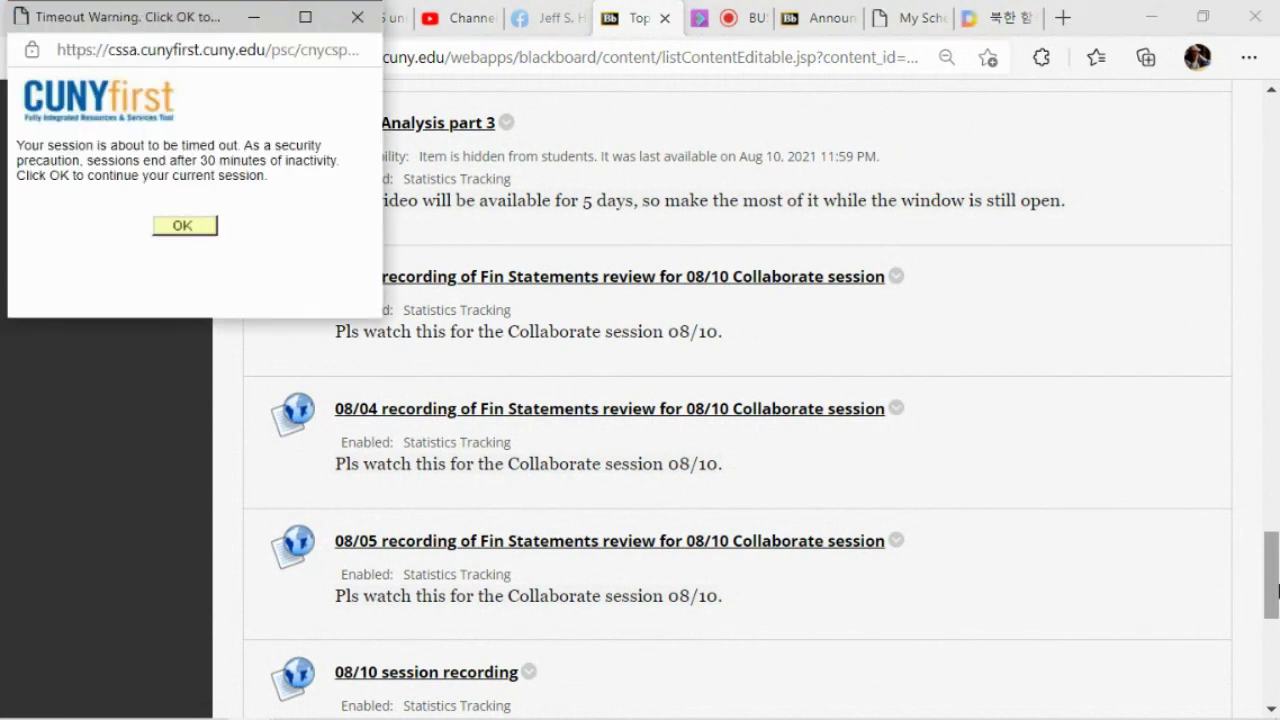
# Keep the CUNYfirst session alive and go over the availability of the Financial Statements and Ratio Analysis videos.
pyautogui.click(183, 227)
pyautogui.moveTo(1277, 626); pyautogui.dragTo(1276, 352)
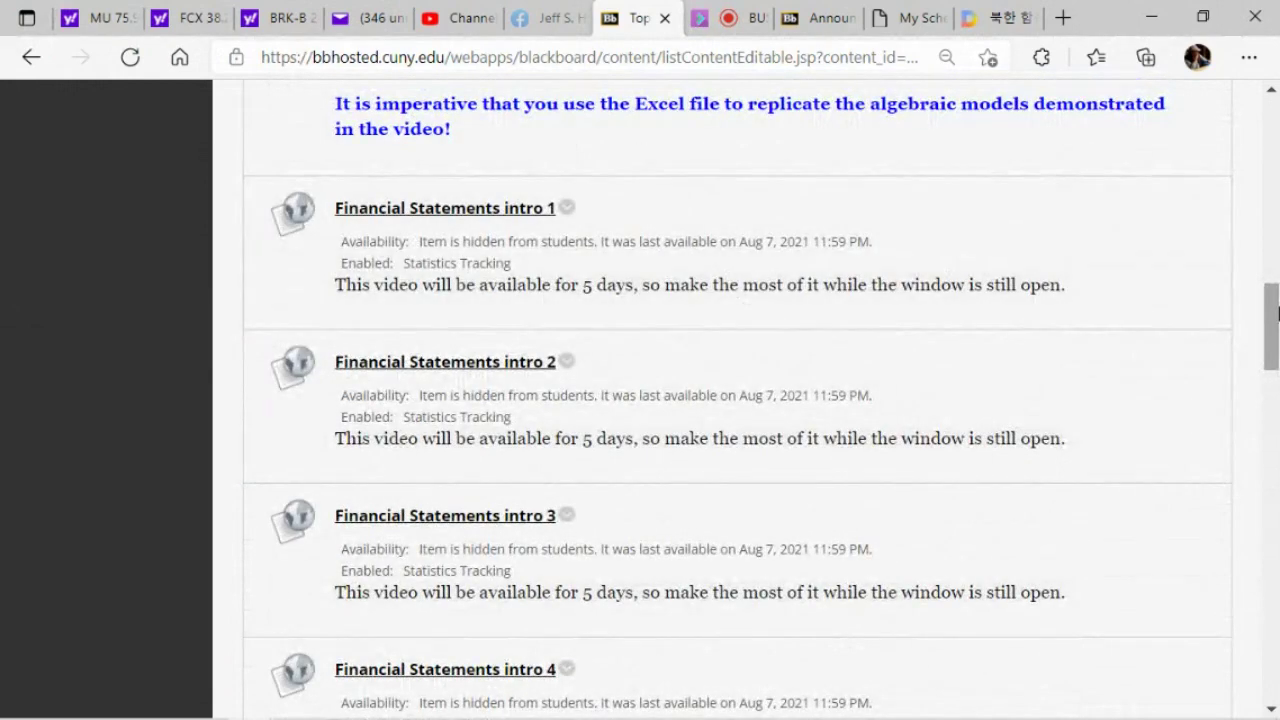
pyautogui.moveTo(1277, 313); pyautogui.dragTo(1277, 447)
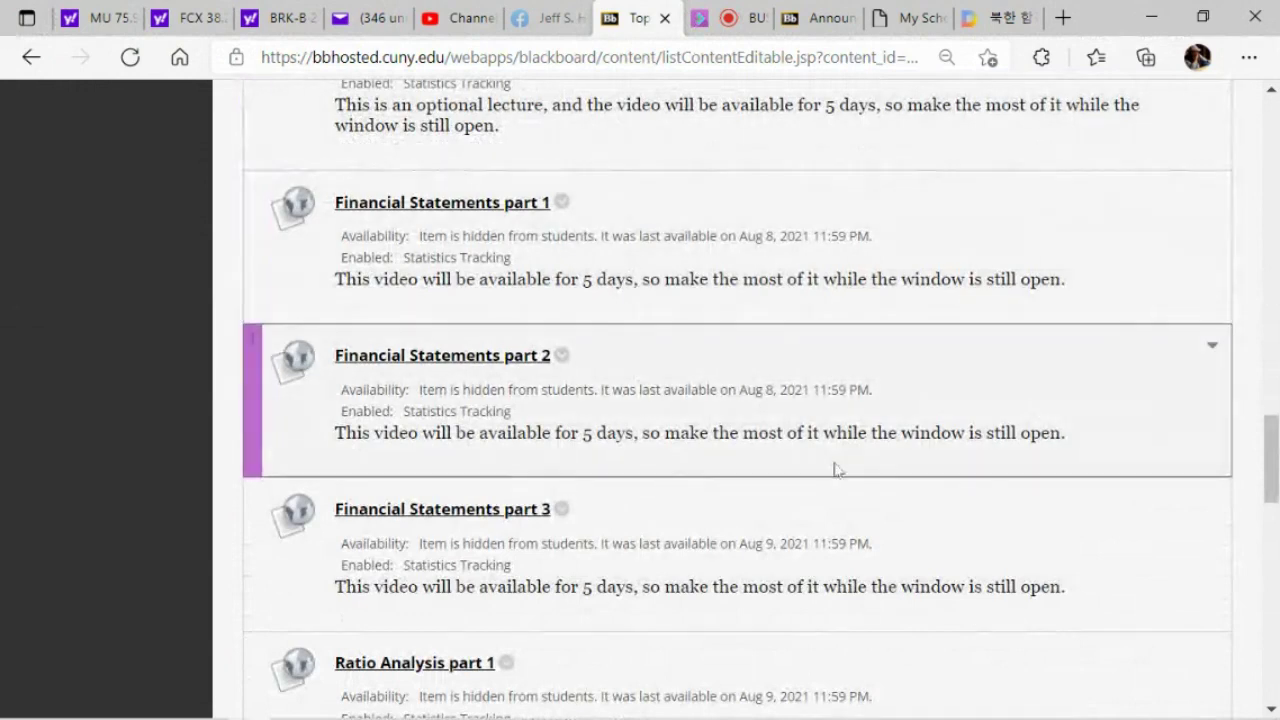
pyautogui.scroll(-2, 1243, 452)
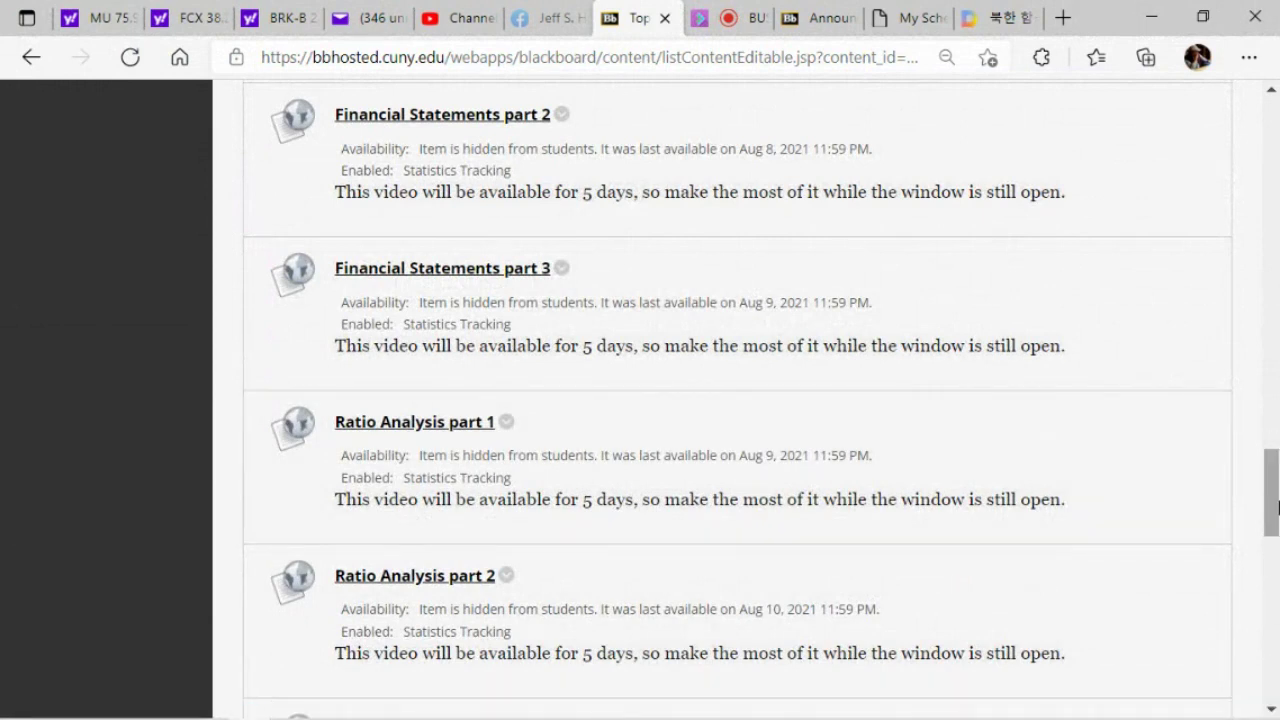
pyautogui.scroll(-2, 1262, 545)
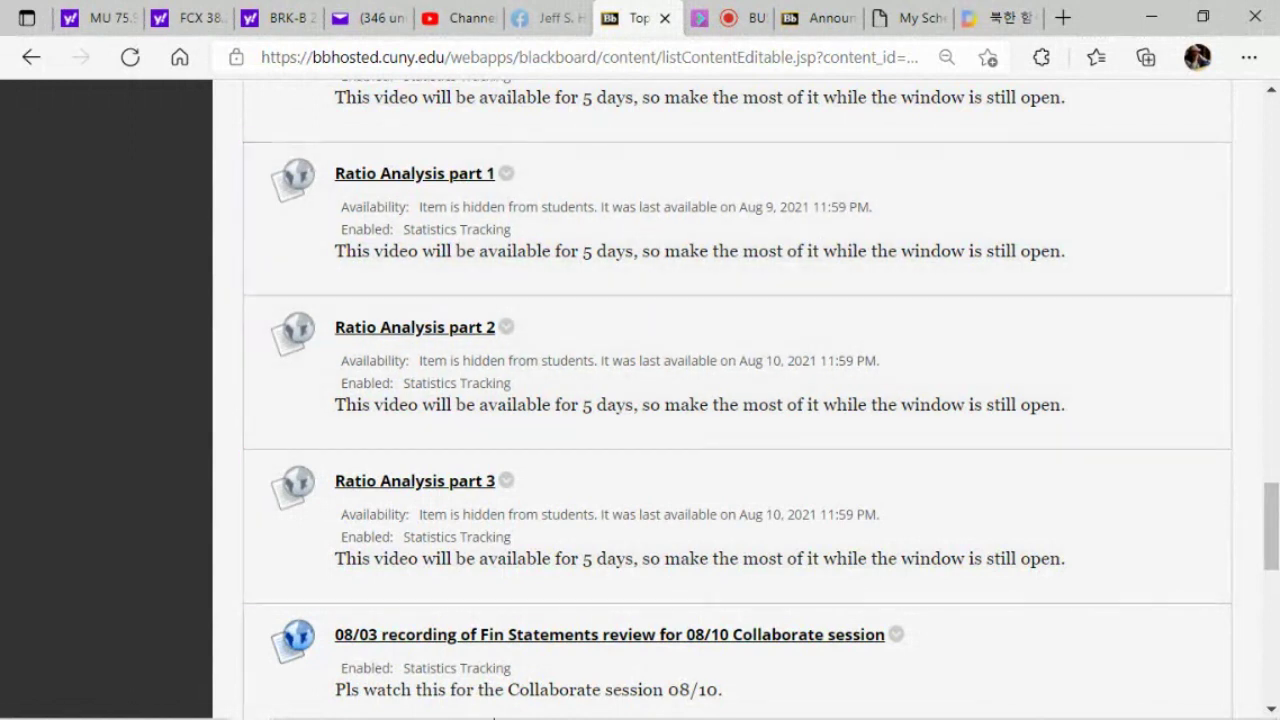
pyautogui.moveTo(757, 714)
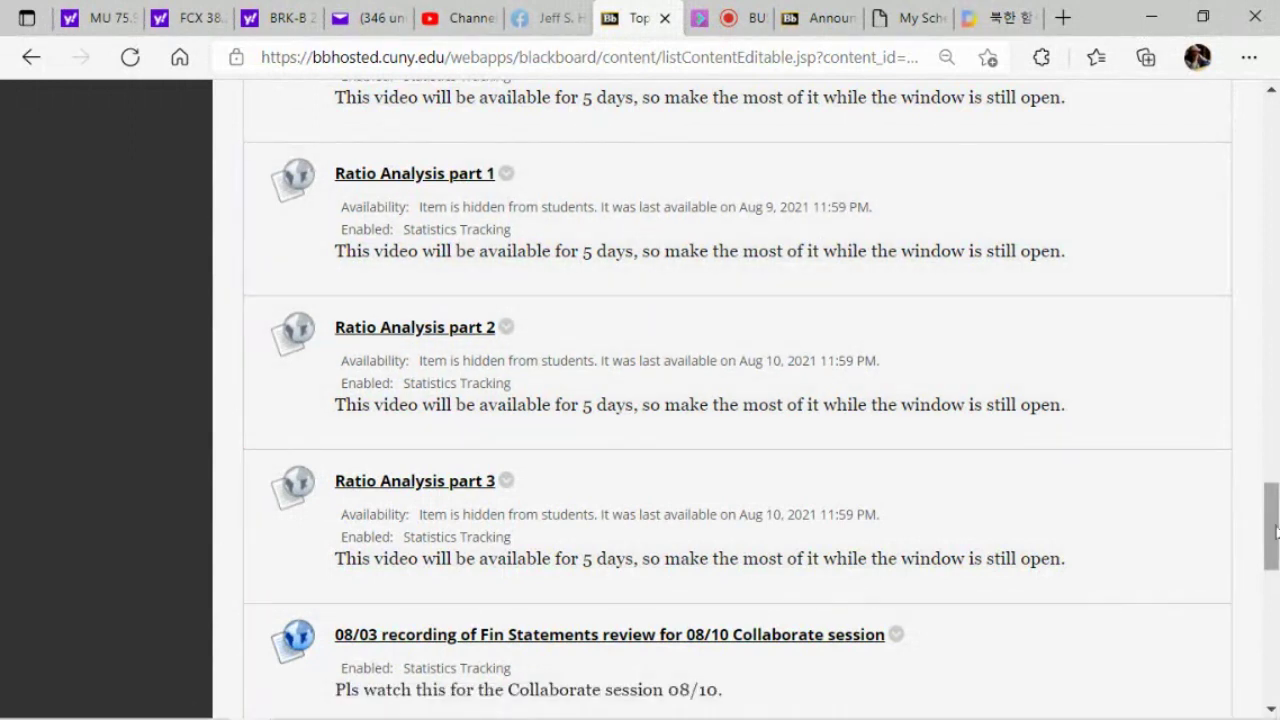
pyautogui.scroll(-2, 1272, 530)
# Review the session recordings, the two Financial Statements video lists and the note on work after finishing the video.
pyautogui.moveTo(1276, 550); pyautogui.dragTo(1276, 580)
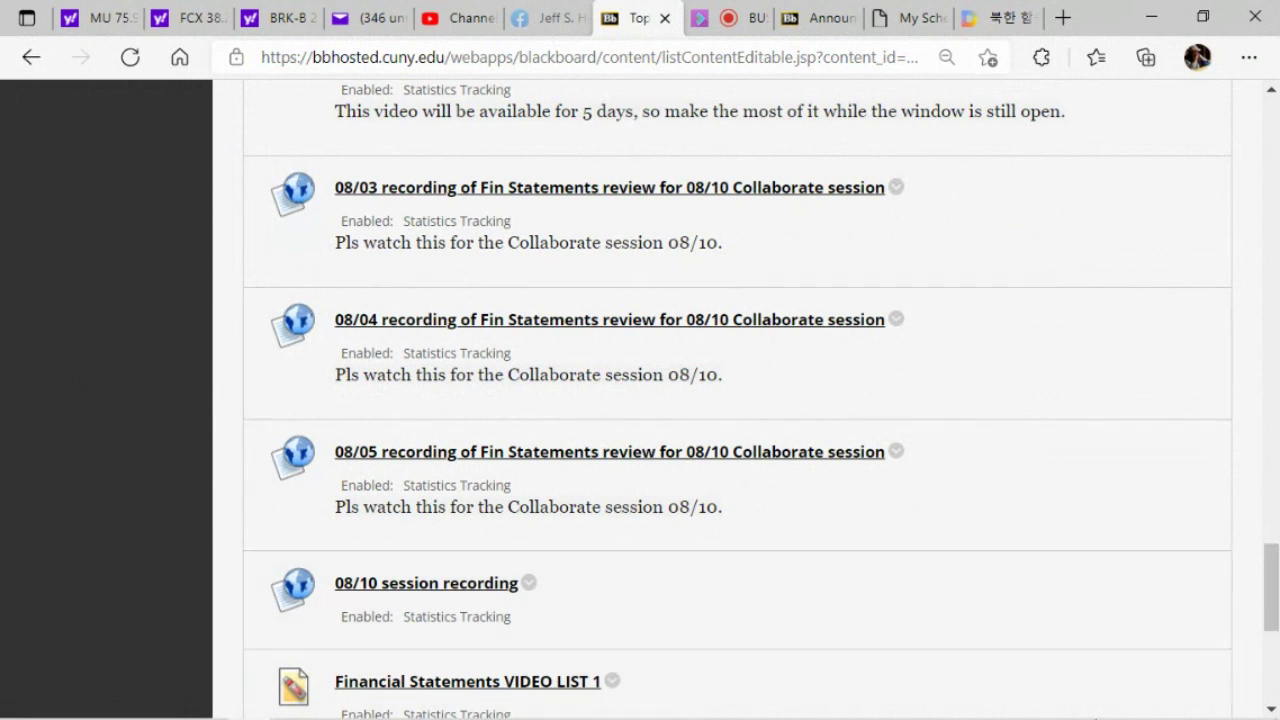
pyautogui.moveTo(1082, 714)
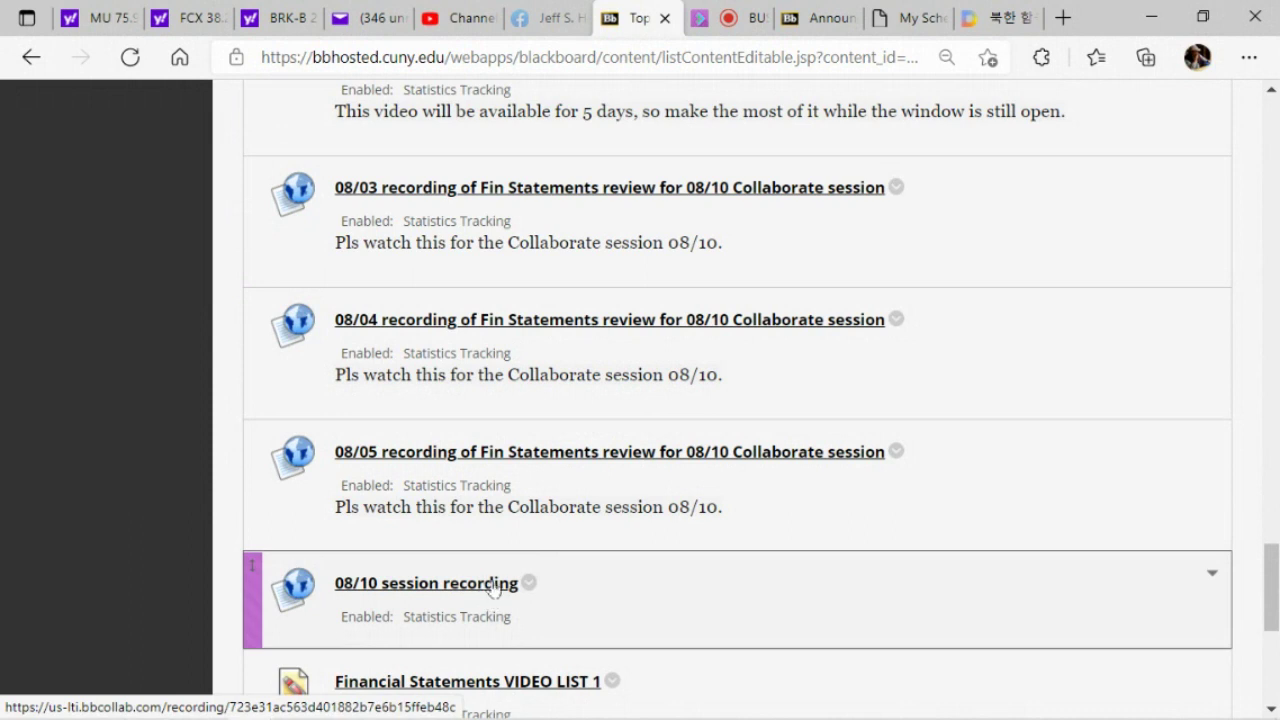
pyautogui.moveTo(1266, 606); pyautogui.dragTo(1277, 628)
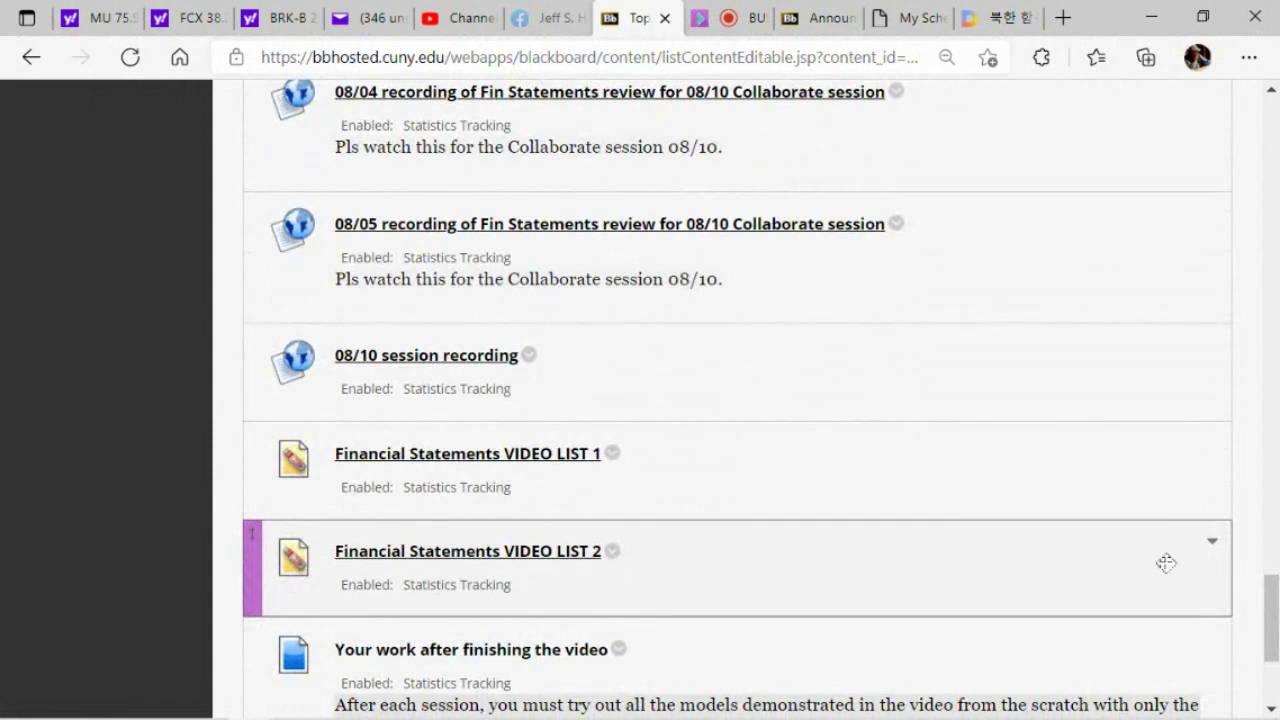
pyautogui.moveTo(1274, 636); pyautogui.dragTo(1275, 648)
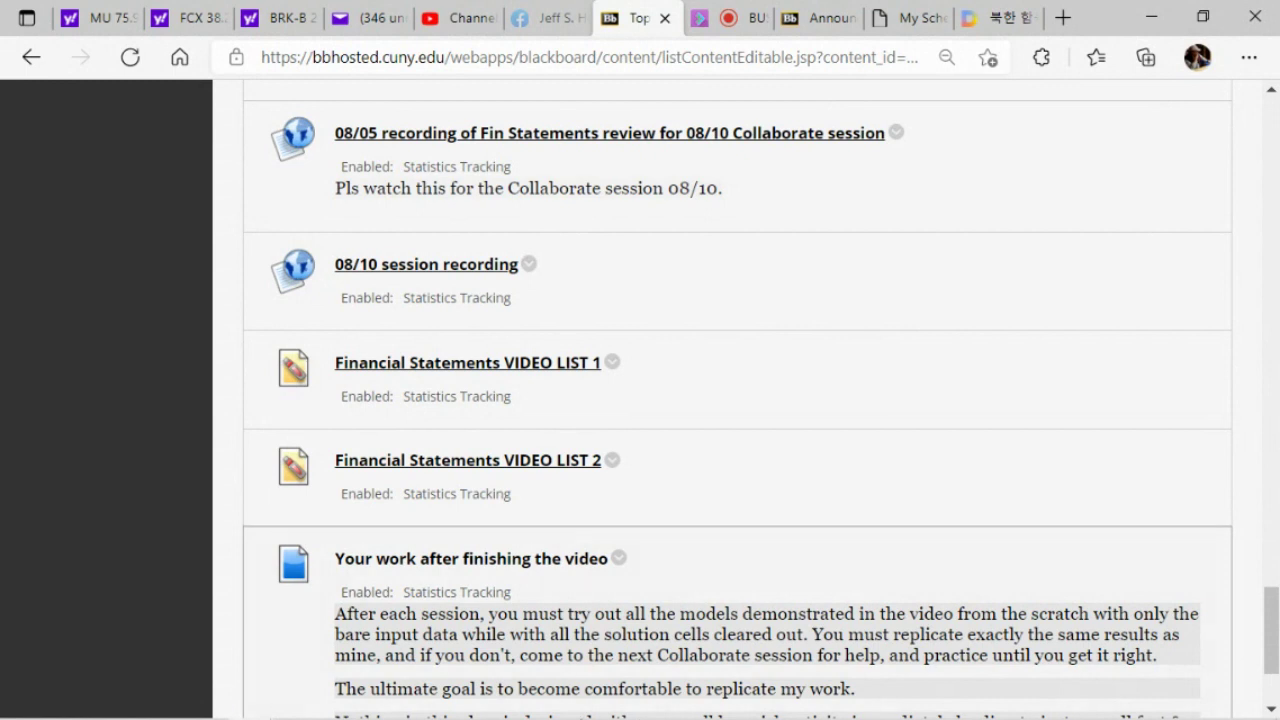
# Switch to Acrobat, close 2021 summer-paf.pdf and show Financial Statements.pdf in a maximized window.
pyautogui.moveTo(296, 712)
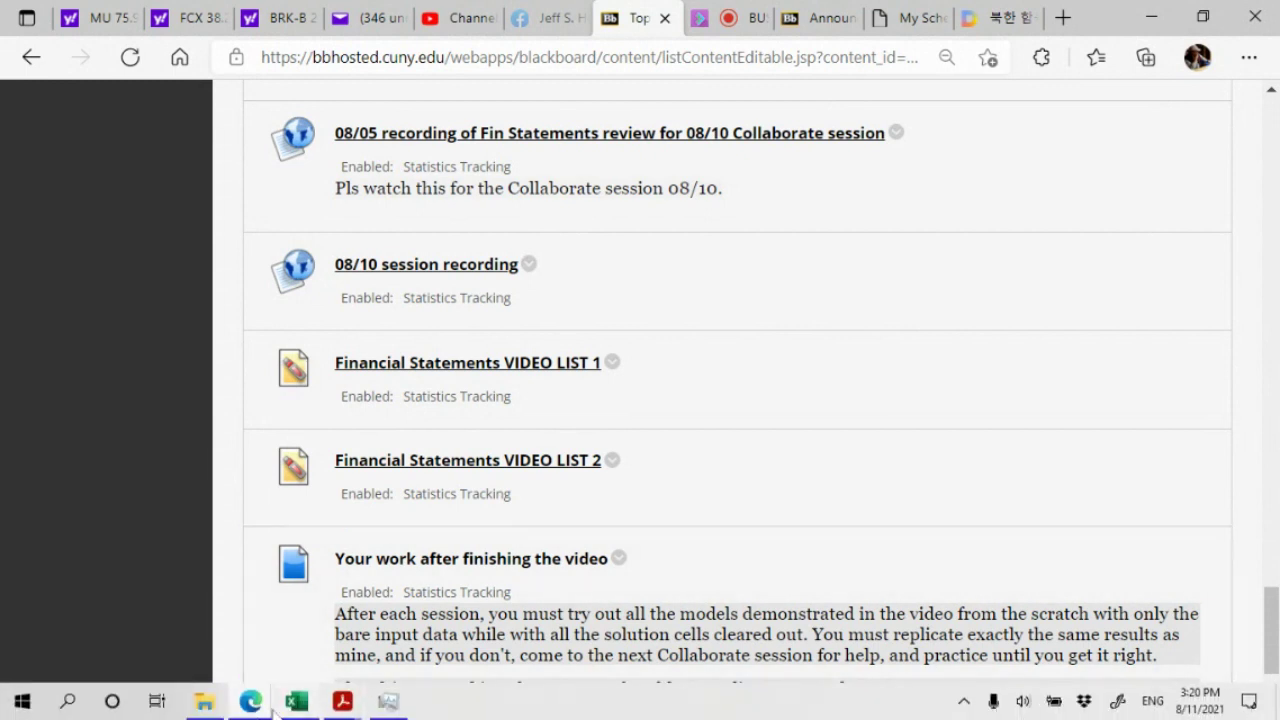
pyautogui.click(297, 702)
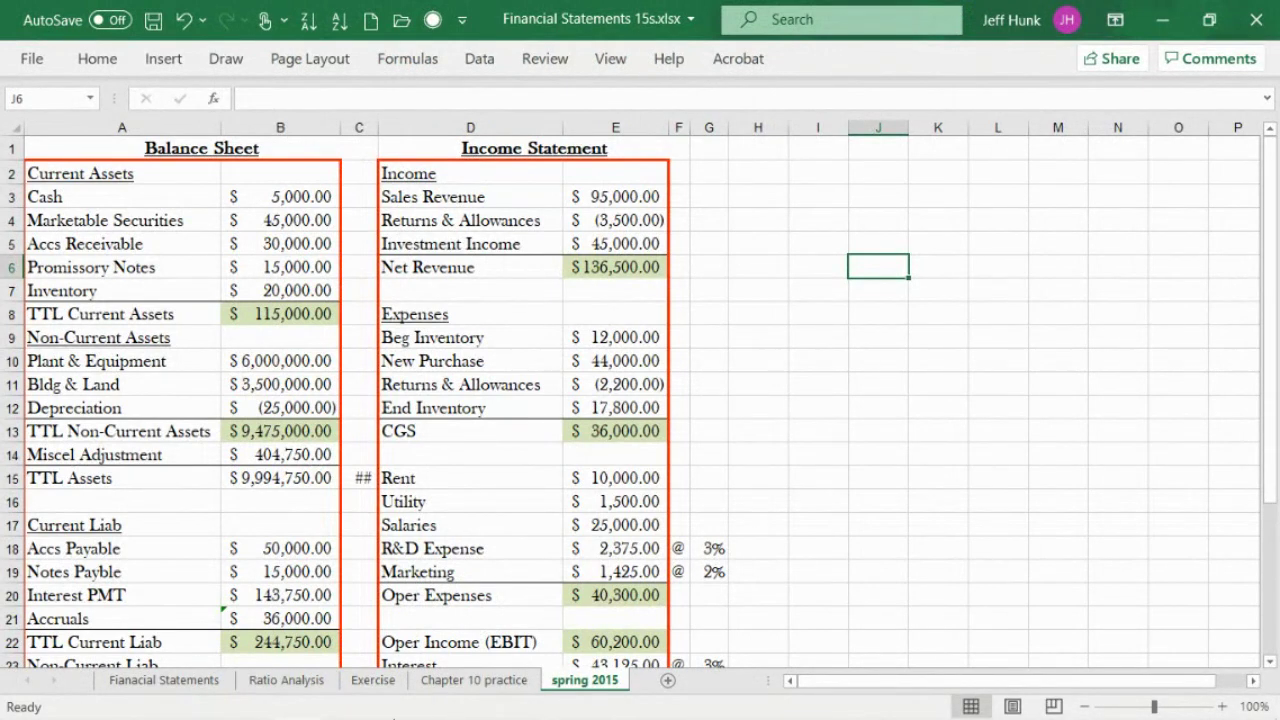
pyautogui.moveTo(393, 716)
pyautogui.moveTo(294, 703)
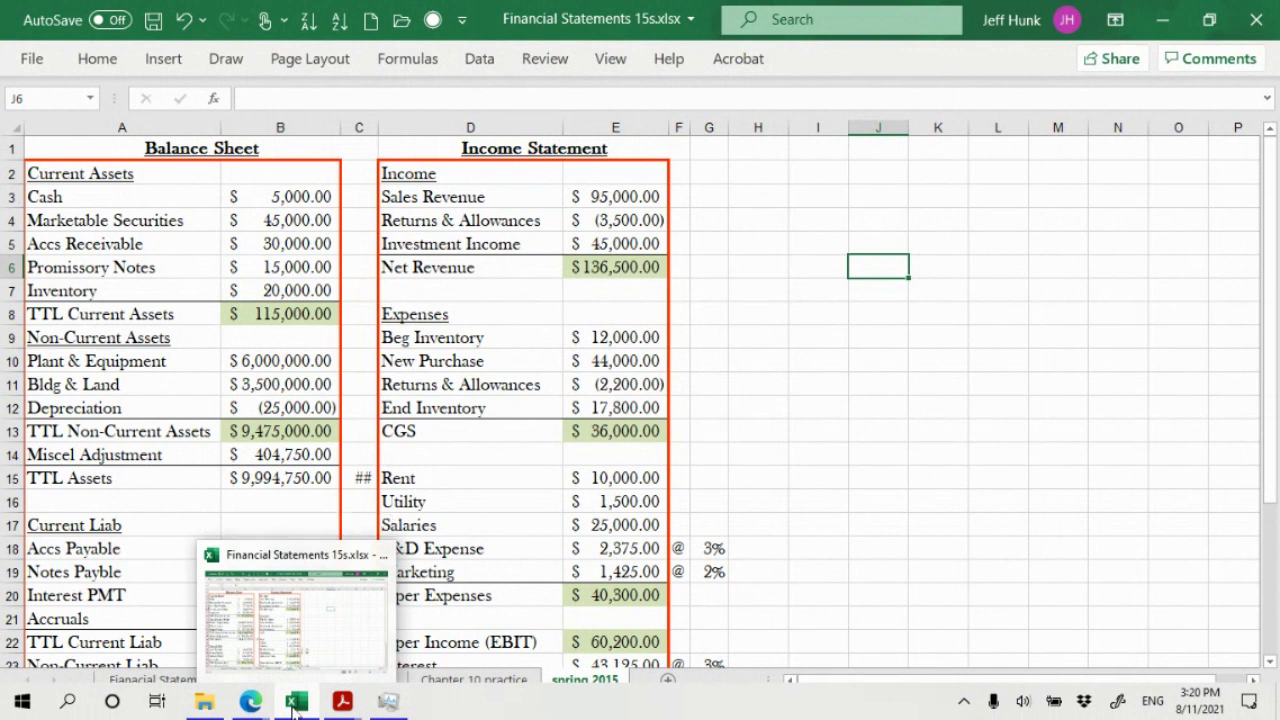
pyautogui.moveTo(342, 701)
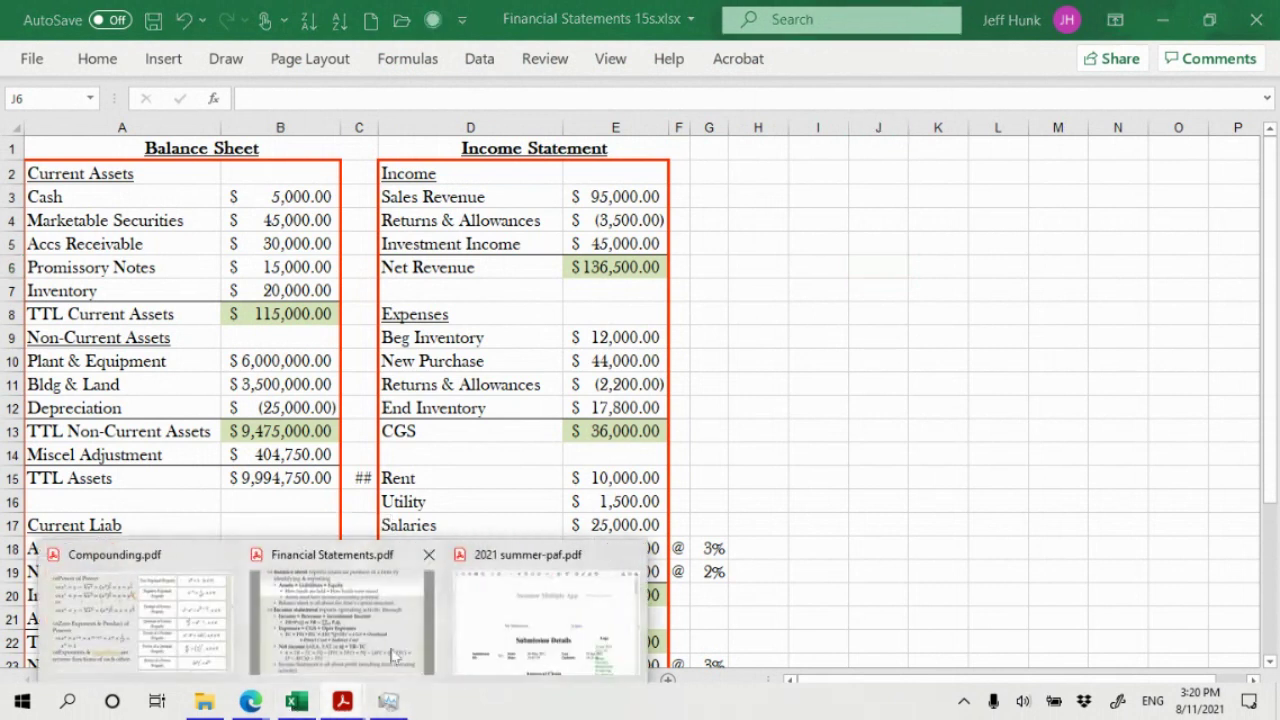
pyautogui.click(512, 632)
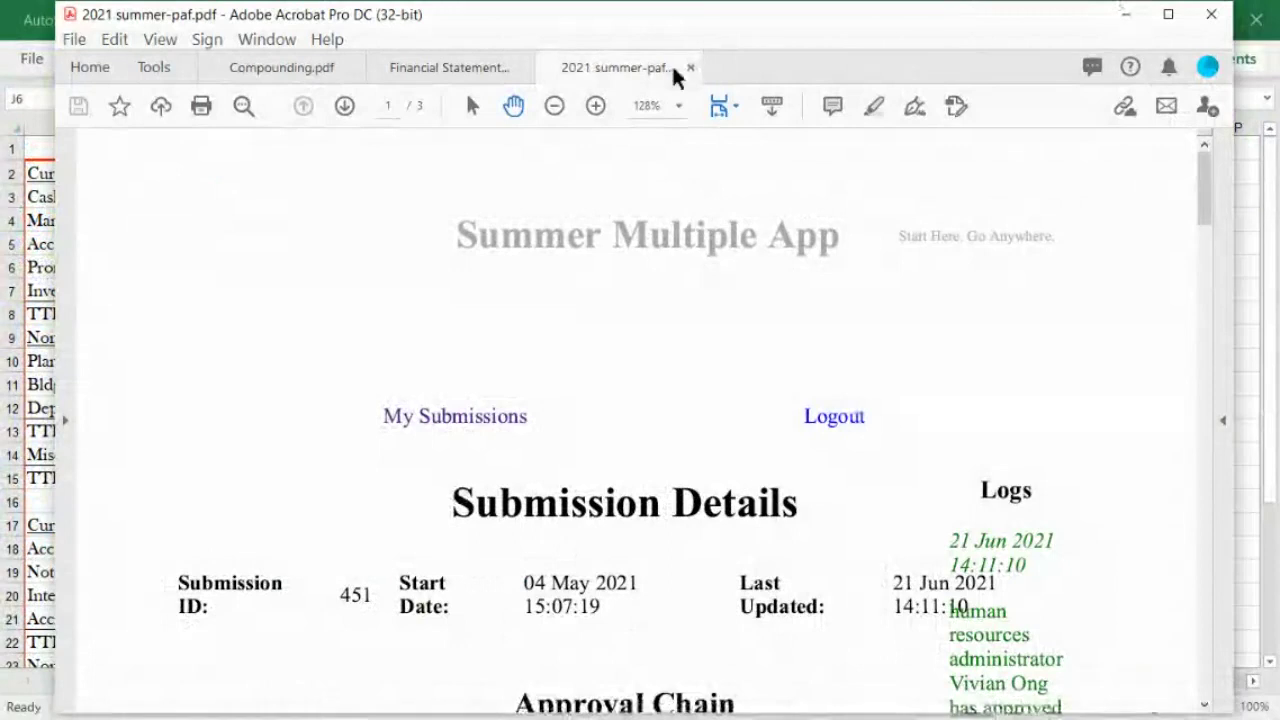
pyautogui.click(690, 67)
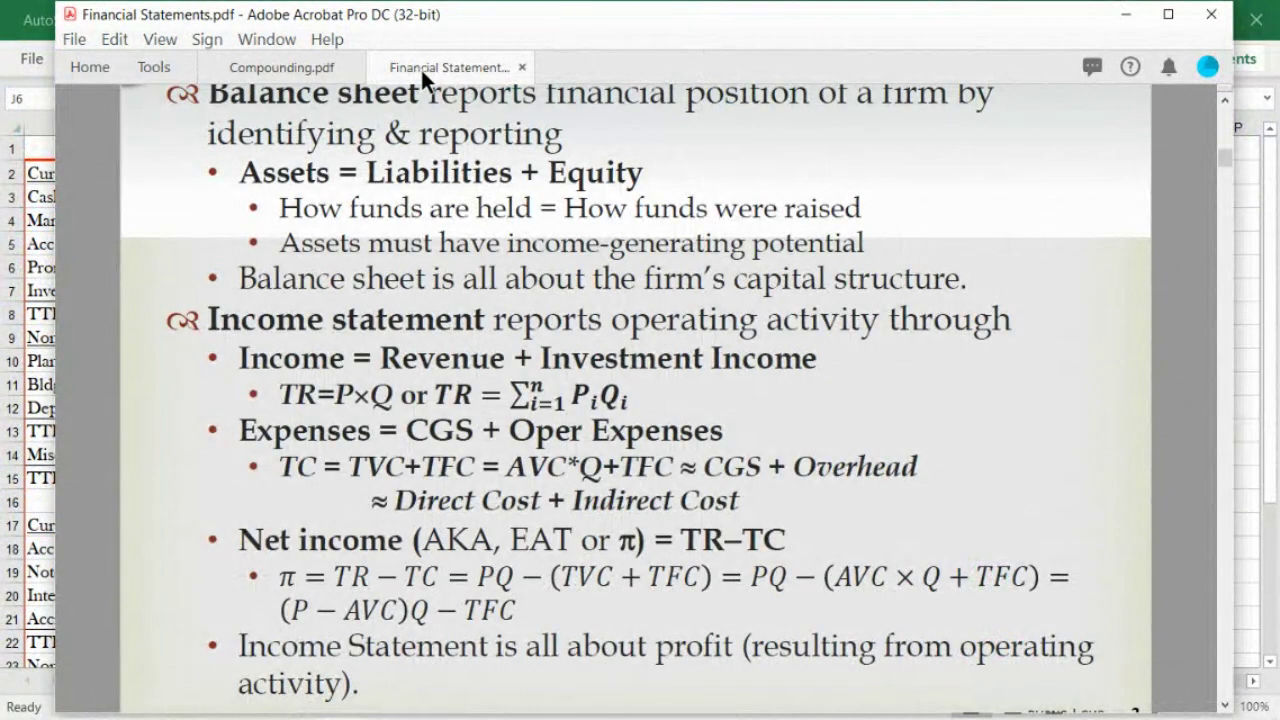
pyautogui.click(1167, 14)
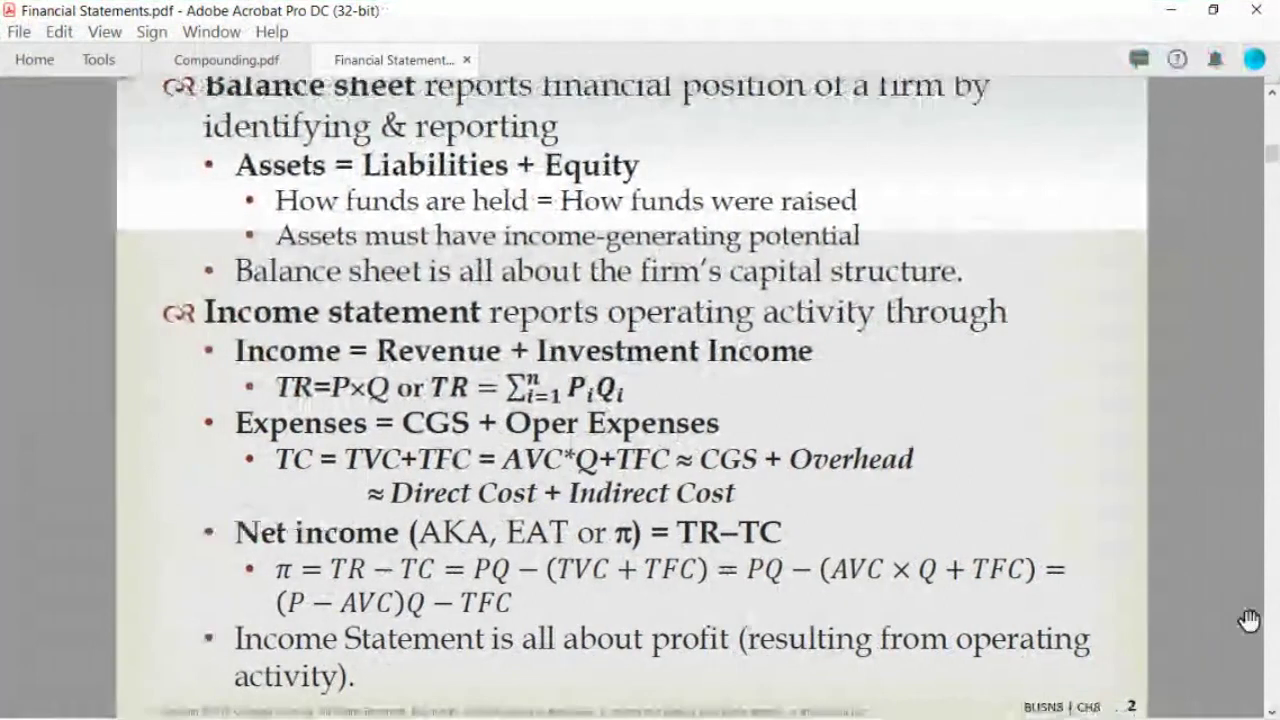
# Look through the Financial Statements slides on the McDonald's income statement, Break-even Analysis, Cash Flow Statements and Fundamental (Financial Ratio) Analysis.
pyautogui.click(1273, 654)
pyautogui.click(1273, 654)
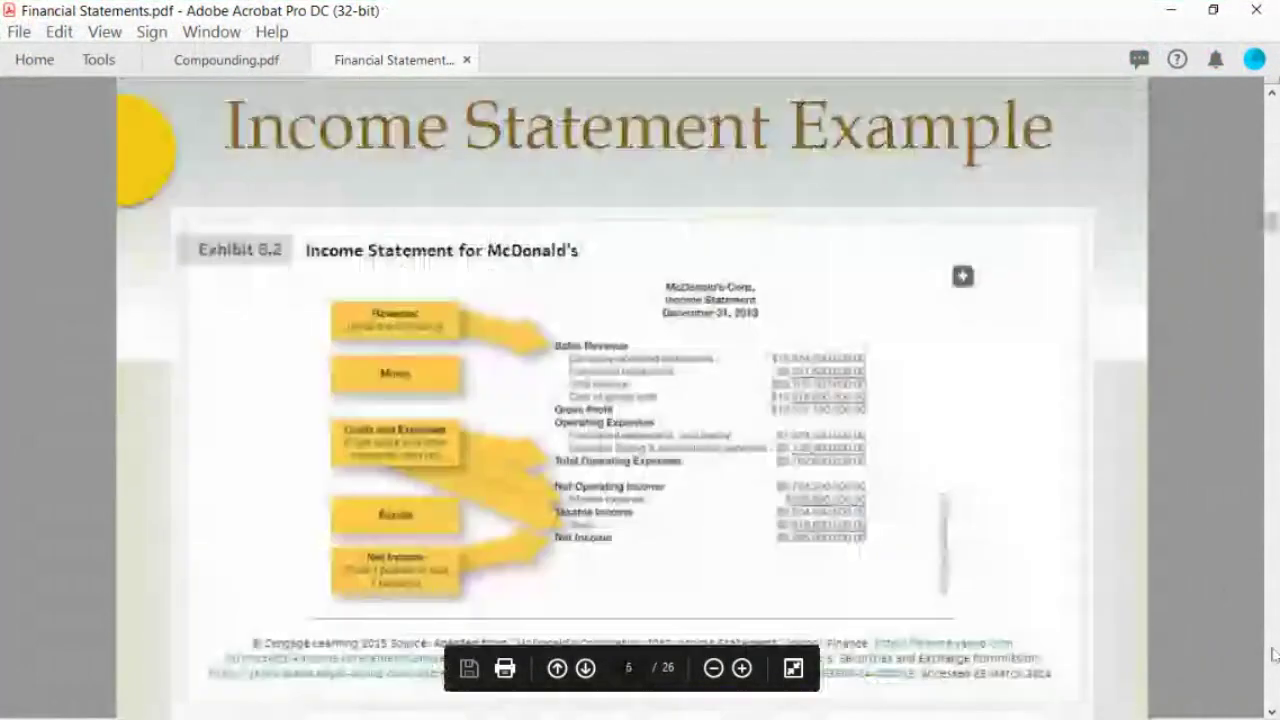
pyautogui.click(1273, 654)
pyautogui.click(1273, 654)
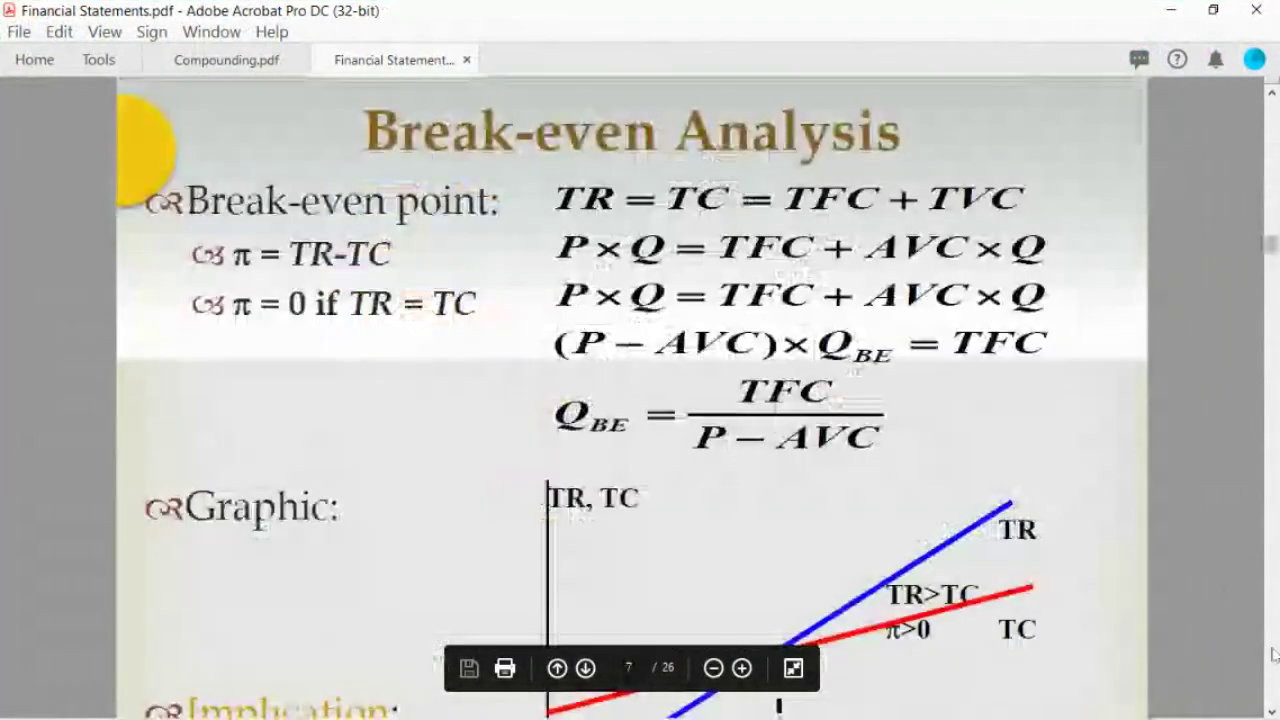
pyautogui.click(1273, 654)
pyautogui.click(1273, 654)
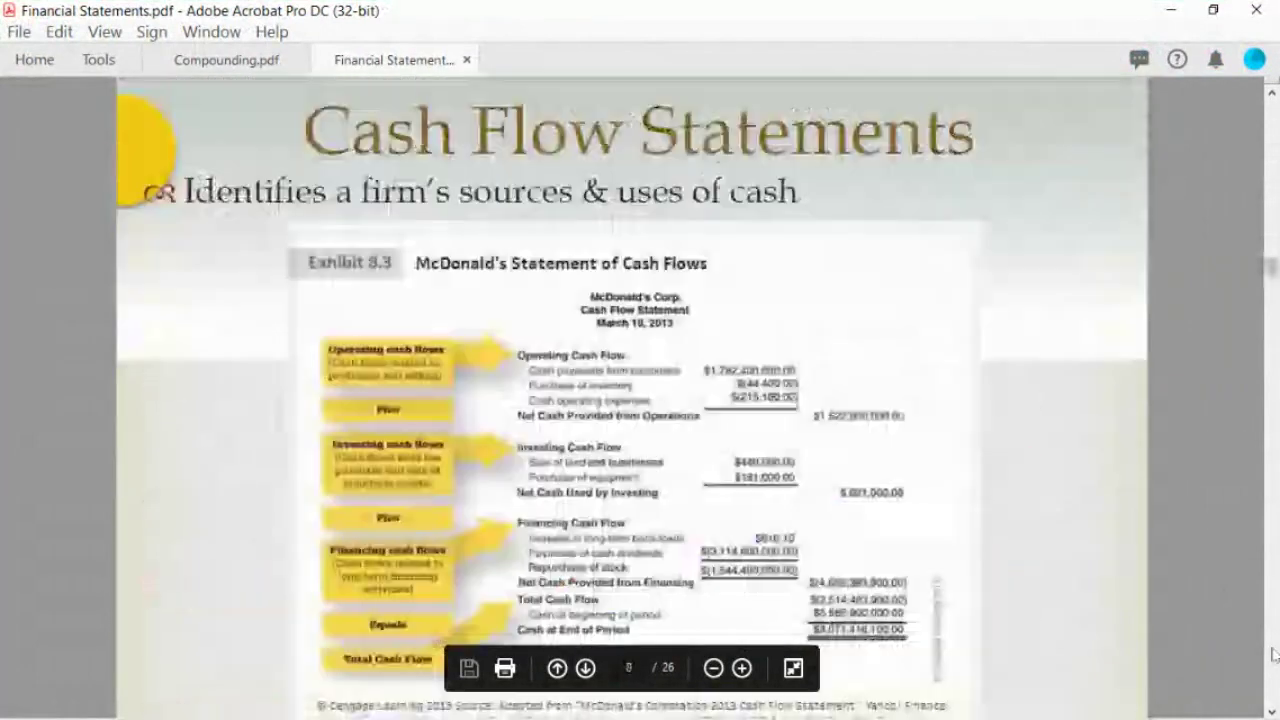
pyautogui.click(1273, 203)
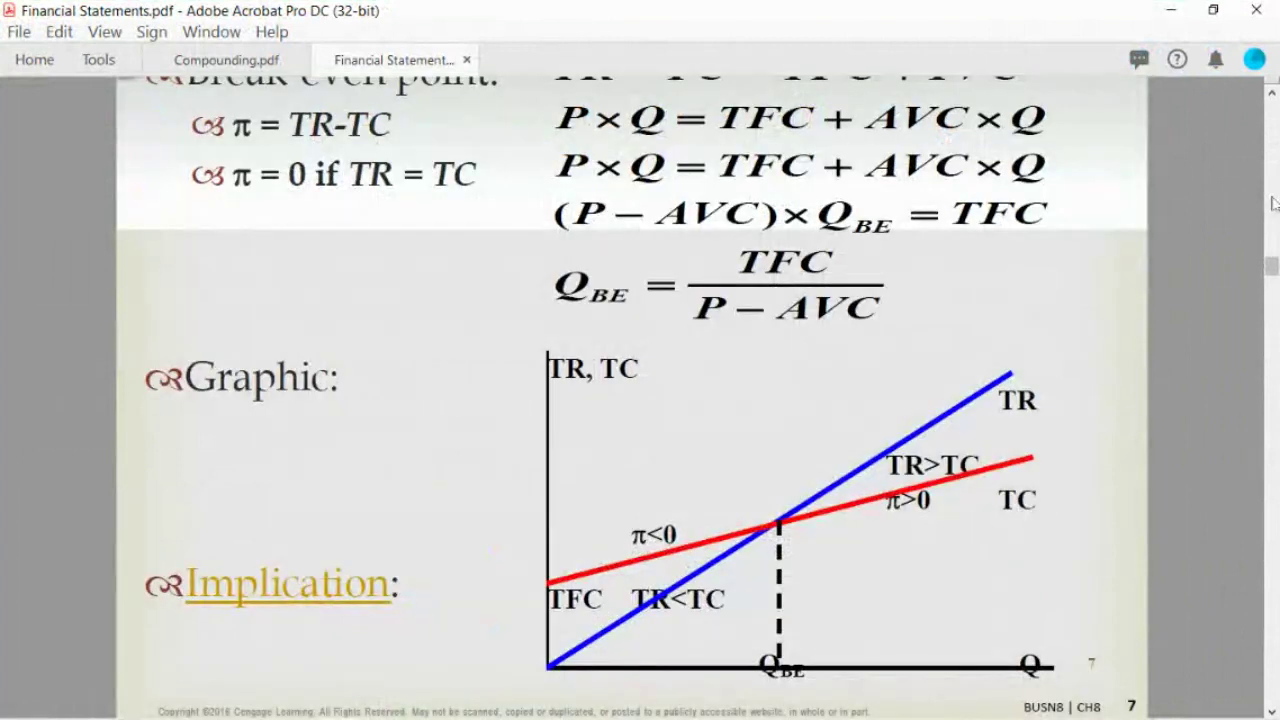
pyautogui.click(1277, 628)
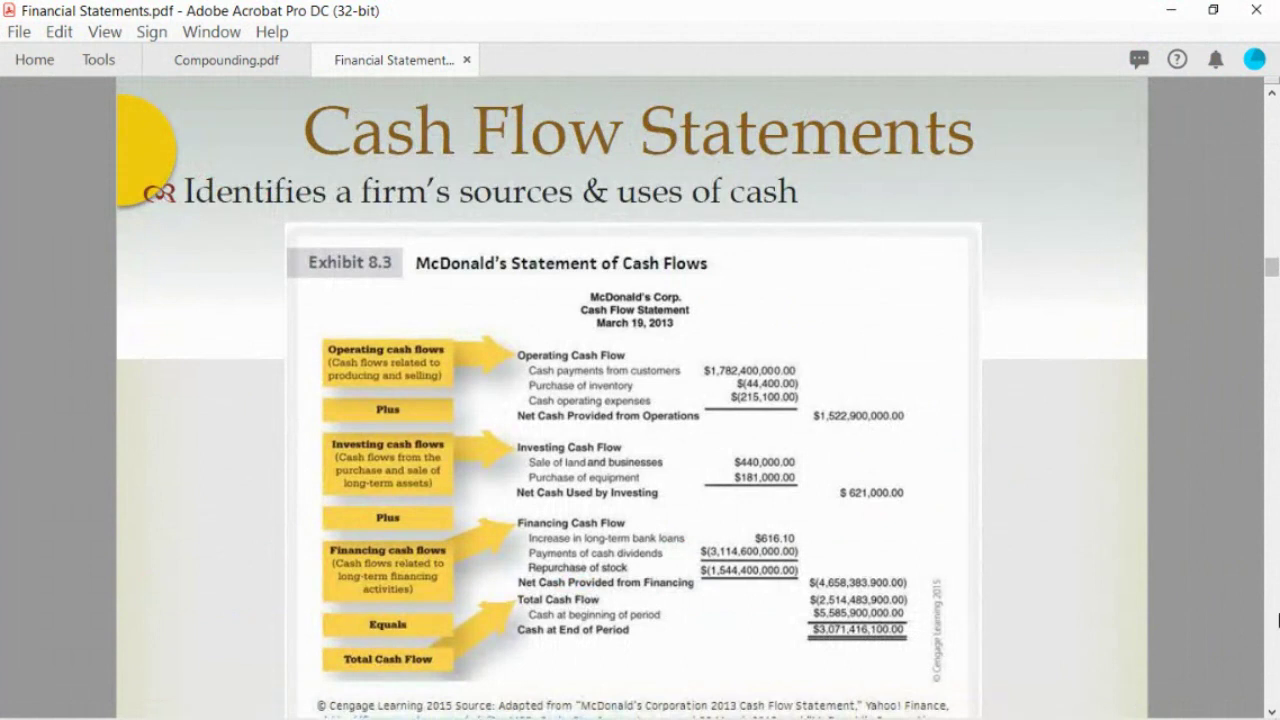
pyautogui.click(1277, 620)
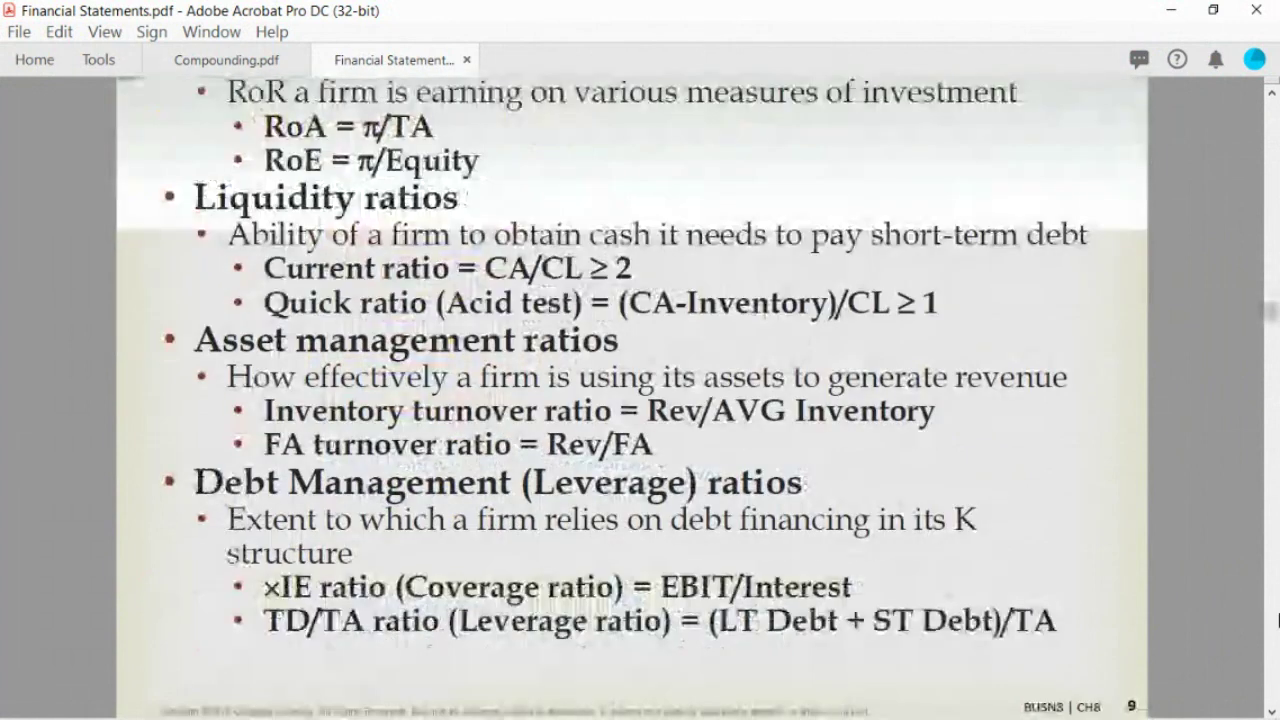
pyautogui.click(1277, 245)
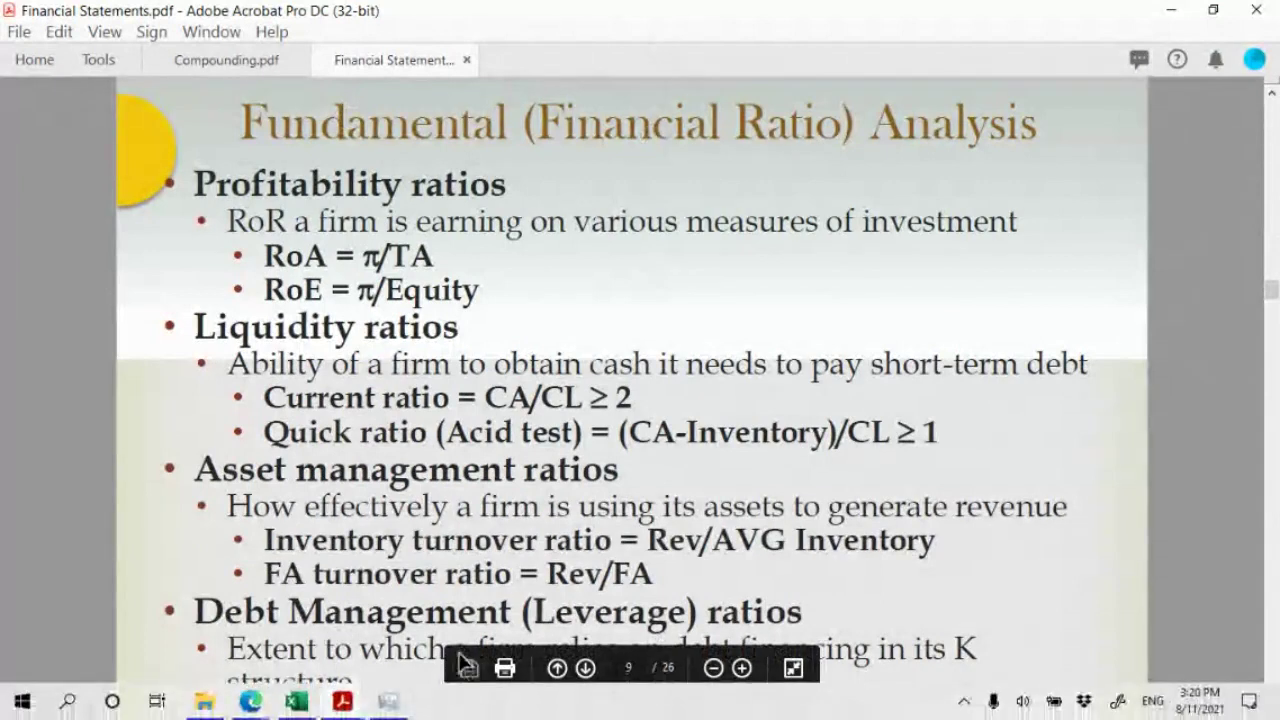
# Switch to Excel with Financial Statements 15s.xlsx and view the statements on the spring 2015 and Exercise sheets.
pyautogui.click(296, 703)
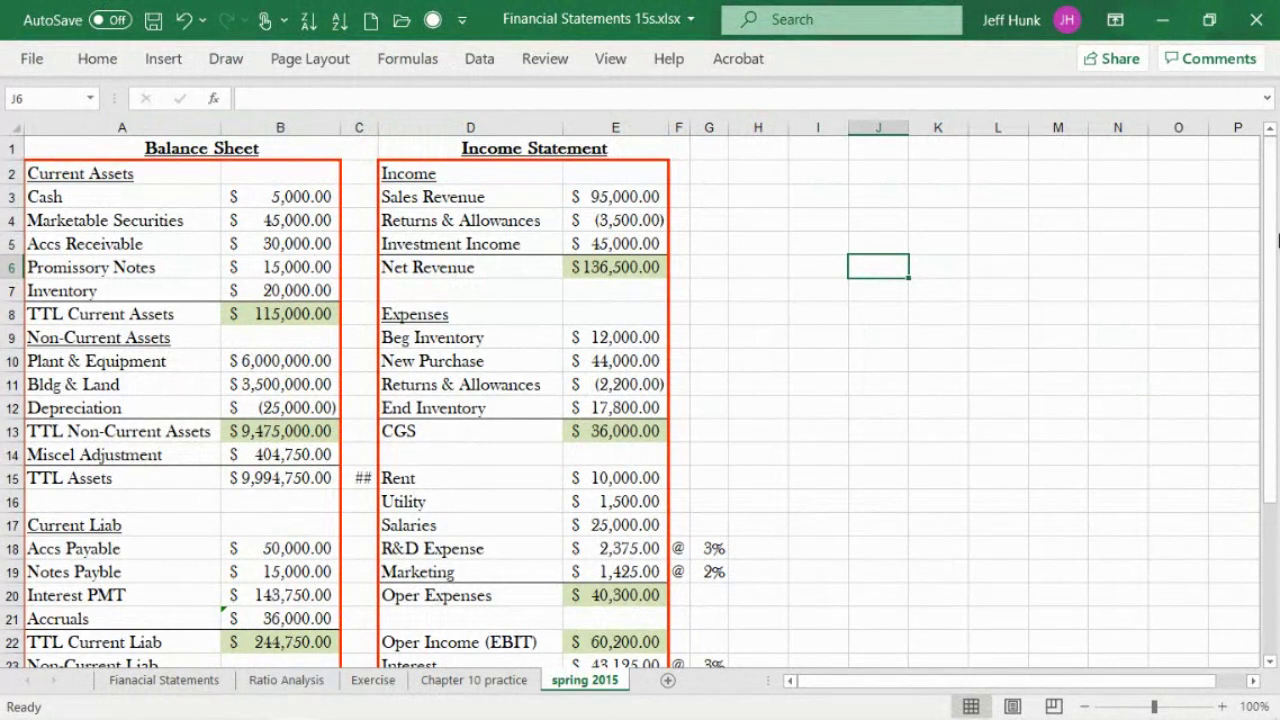
pyautogui.moveTo(1277, 276); pyautogui.dragTo(1277, 432)
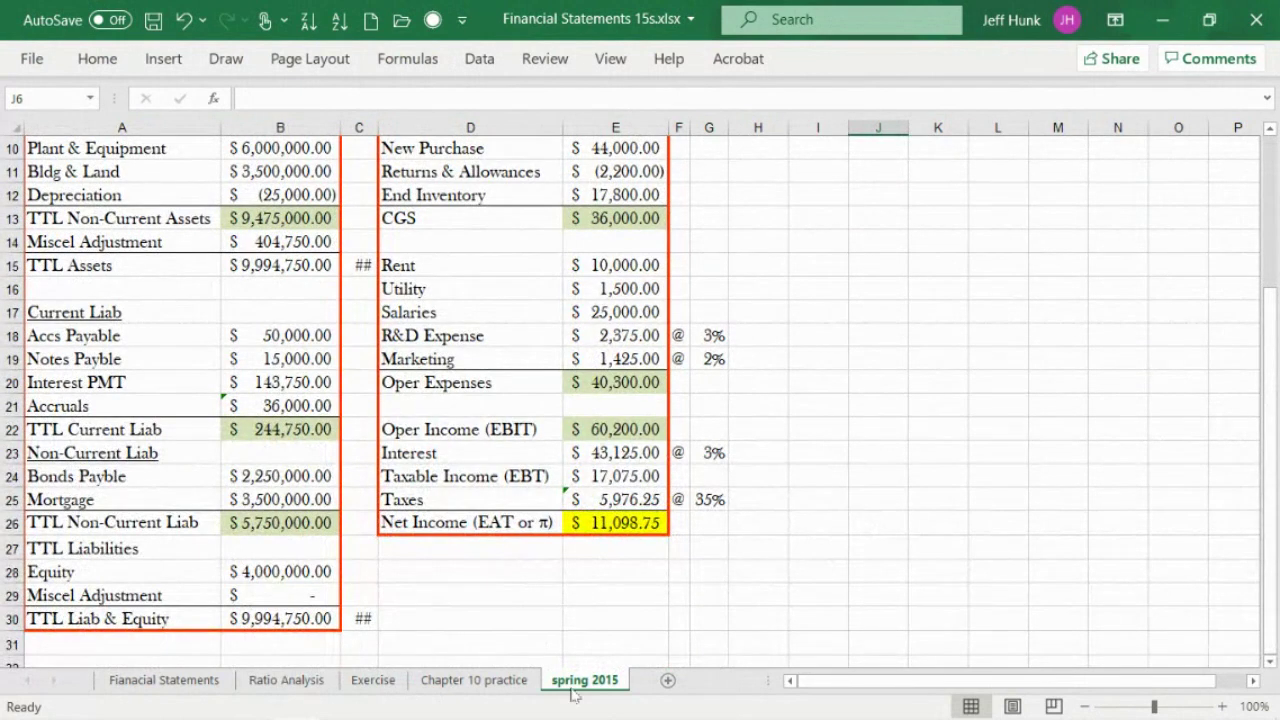
pyautogui.click(358, 683)
pyautogui.moveTo(1270, 420); pyautogui.dragTo(1277, 276)
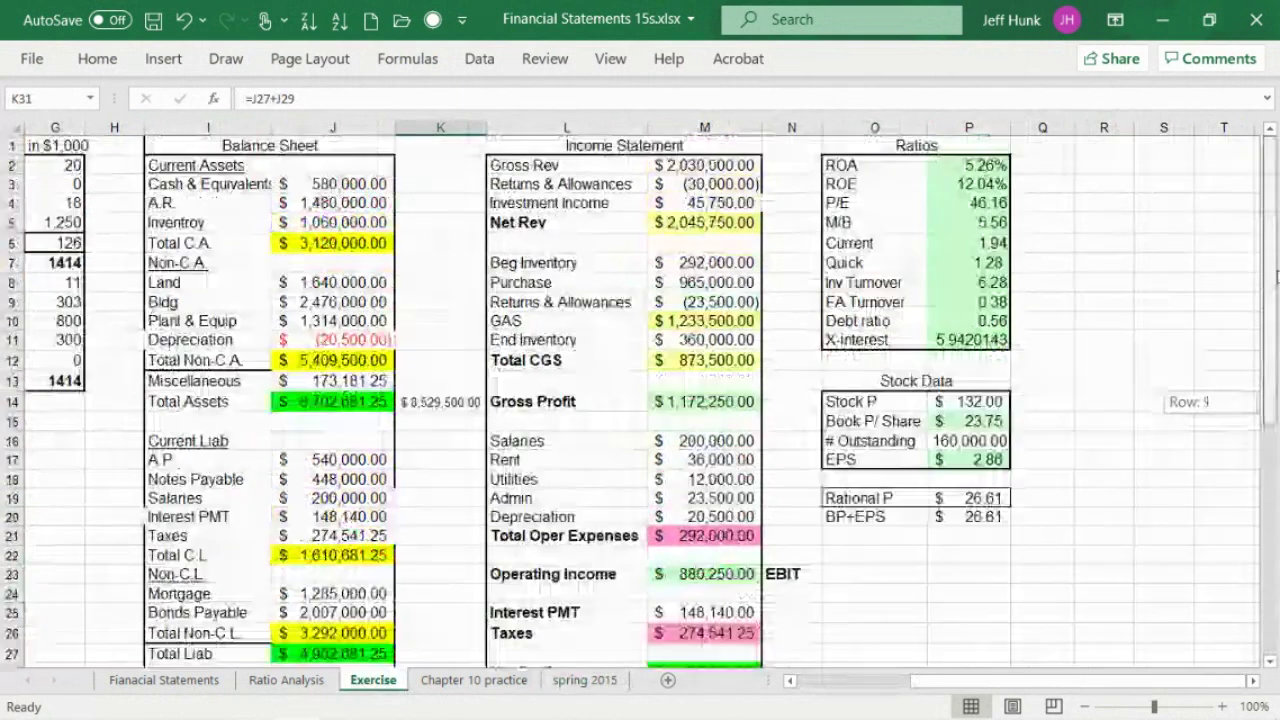
pyautogui.click(166, 683)
pyautogui.click(372, 682)
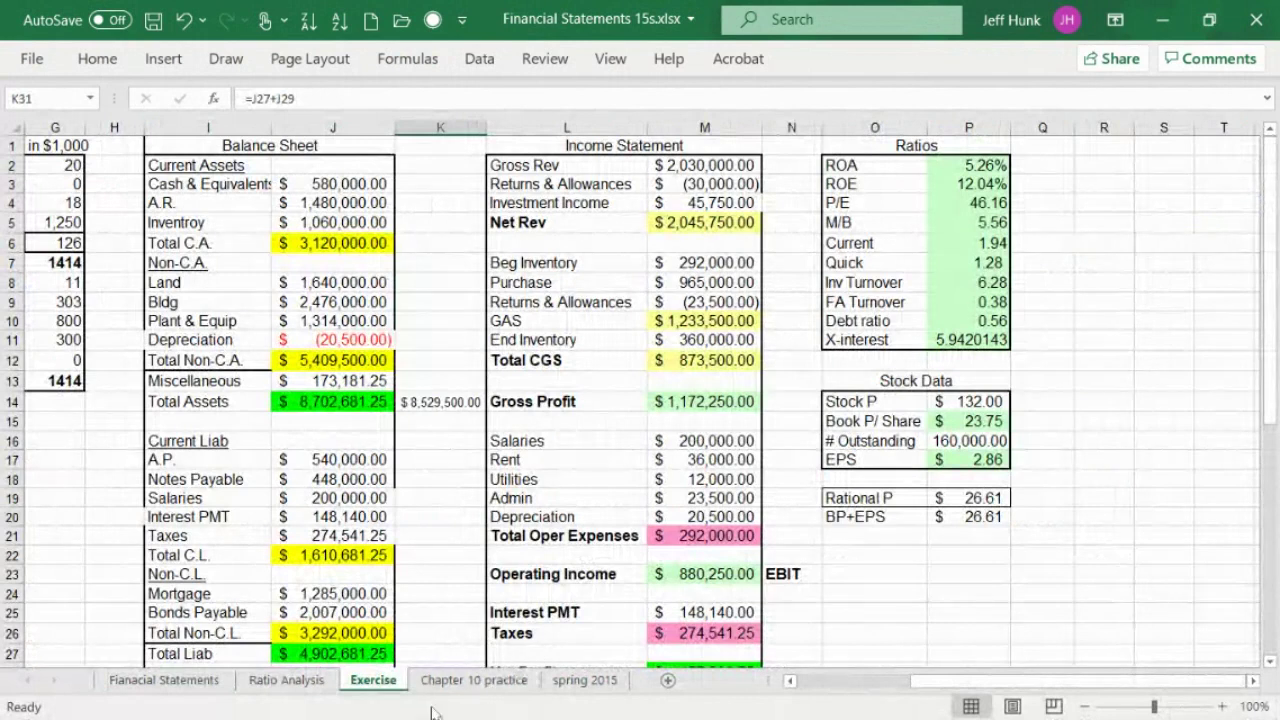
# Look through the Chapter 10 practice sheet from the percentage balance sheet down to the pp232~233 and pp240 ratio exercises.
pyautogui.click(470, 681)
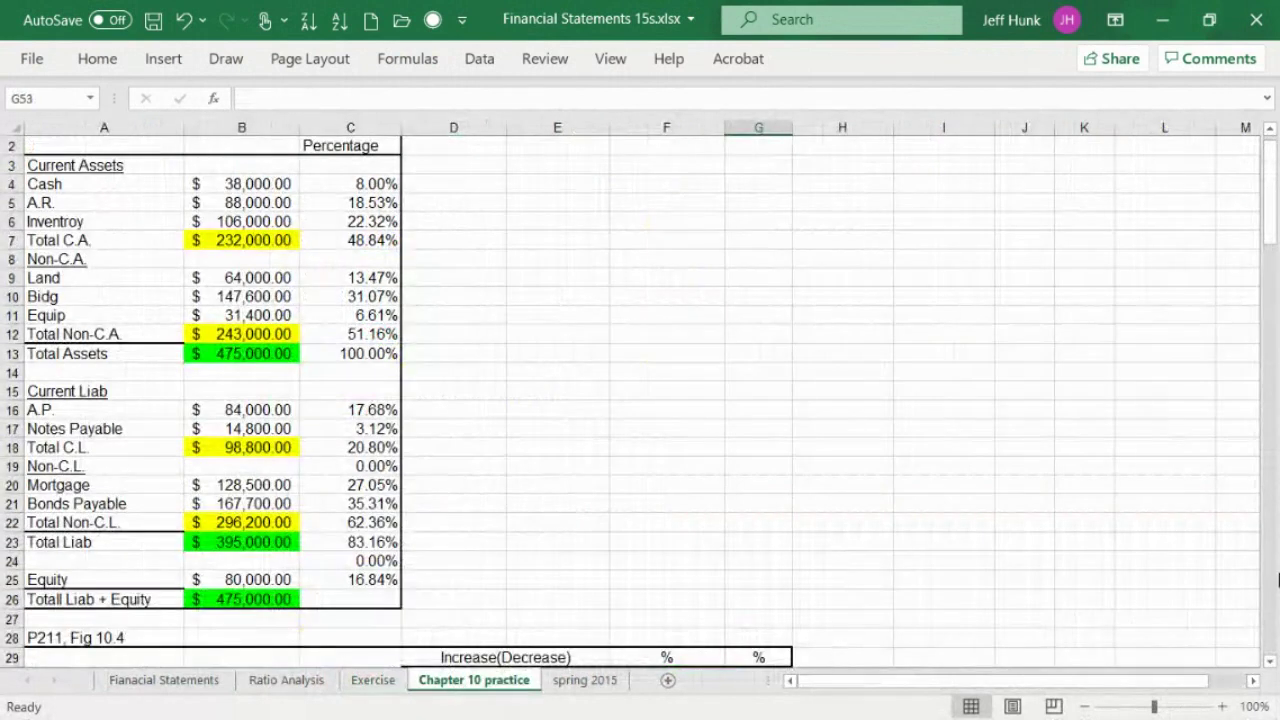
pyautogui.scroll(-19, 1277, 580)
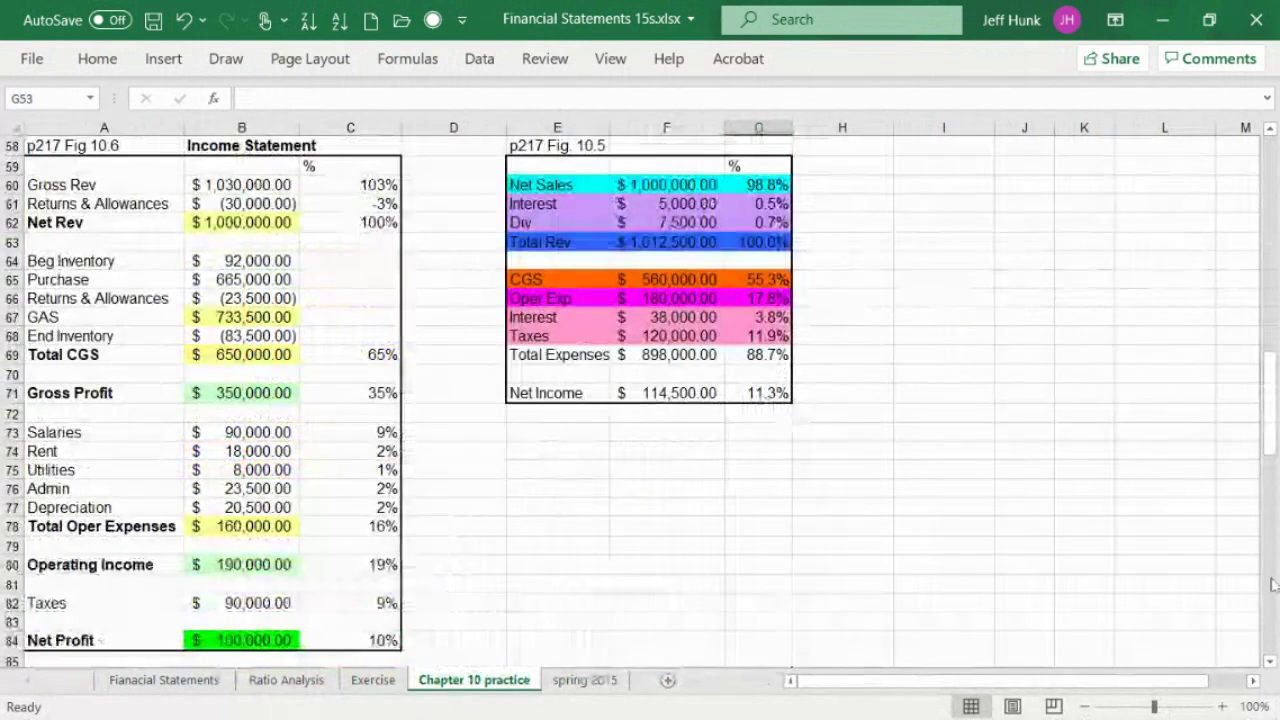
pyautogui.scroll(9, 1273, 413)
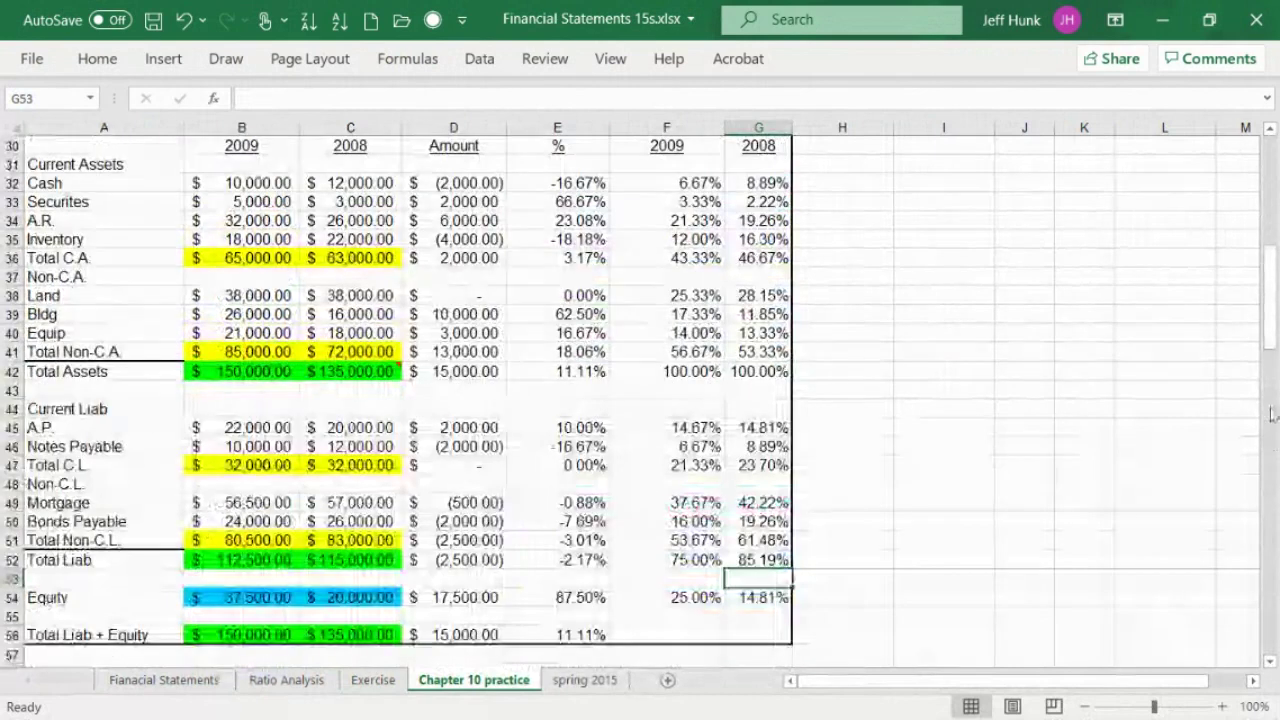
pyautogui.scroll(-13, 1273, 413)
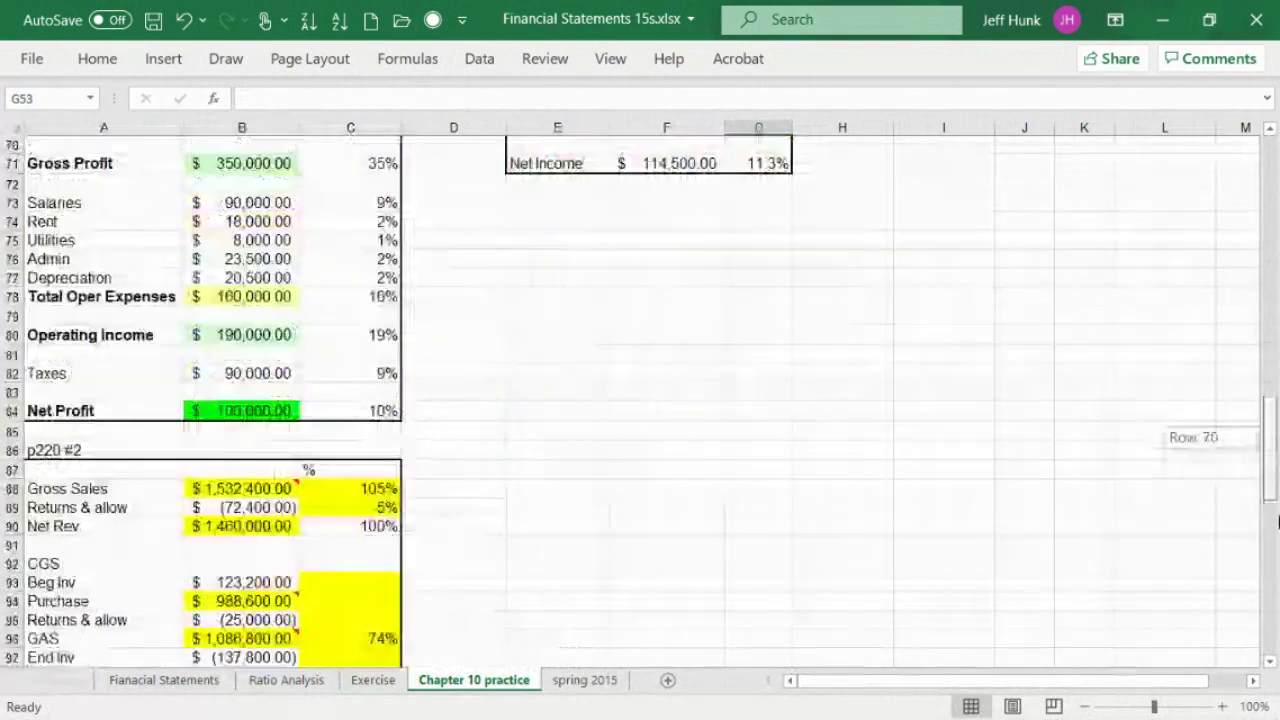
pyautogui.scroll(-14, 1277, 523)
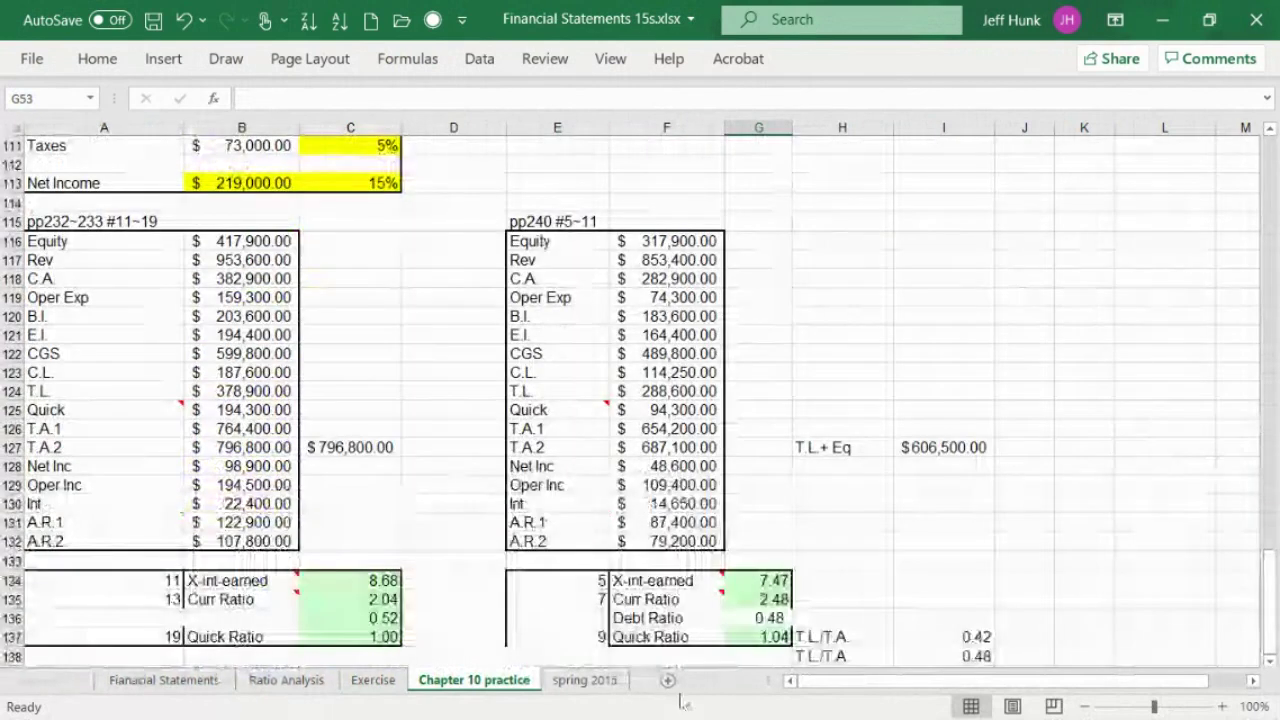
# Revisit the spring 2015 sheet and view the Exercise sheet down to its Income Statement and Mark-up table.
pyautogui.click(585, 680)
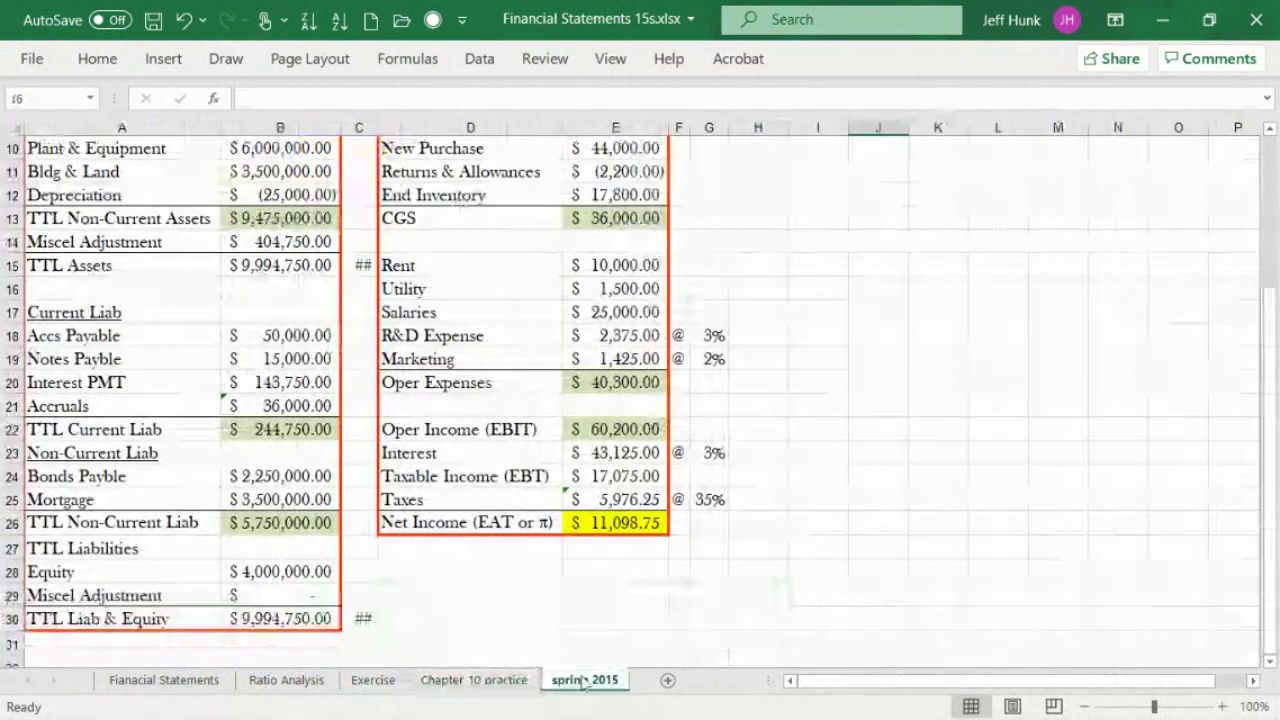
pyautogui.click(375, 682)
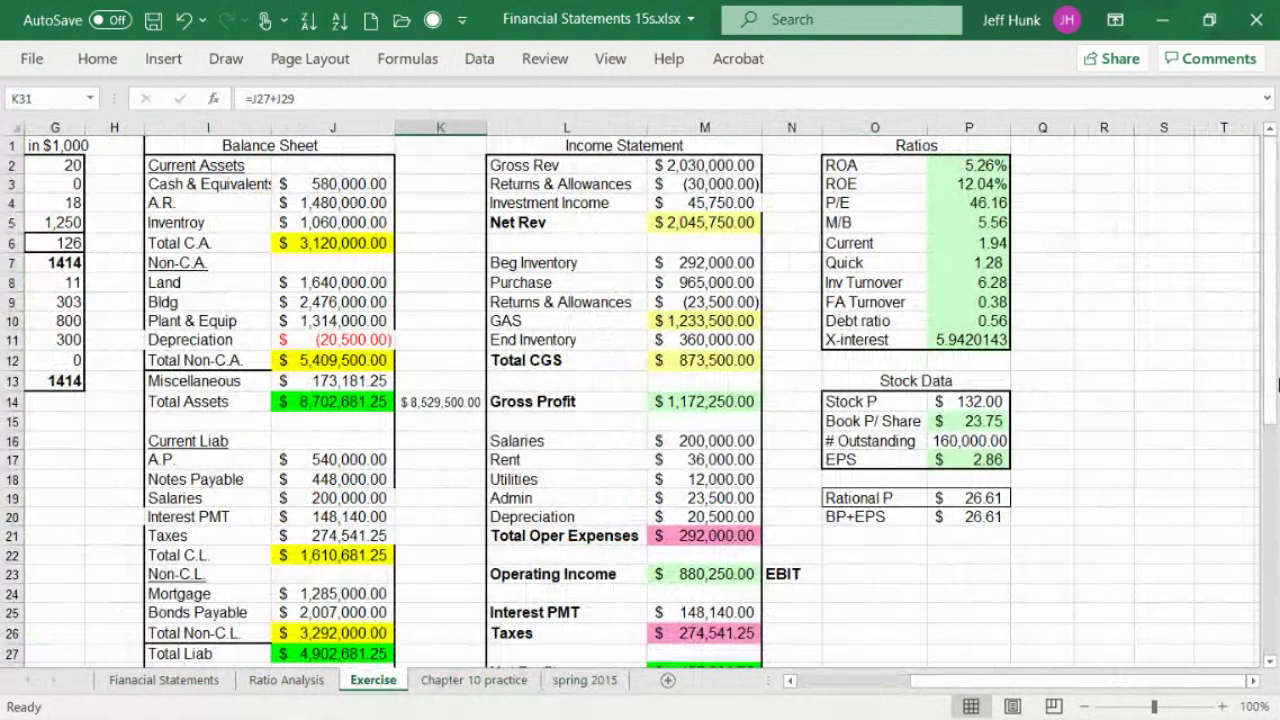
pyautogui.moveTo(1277, 404); pyautogui.dragTo(1276, 546)
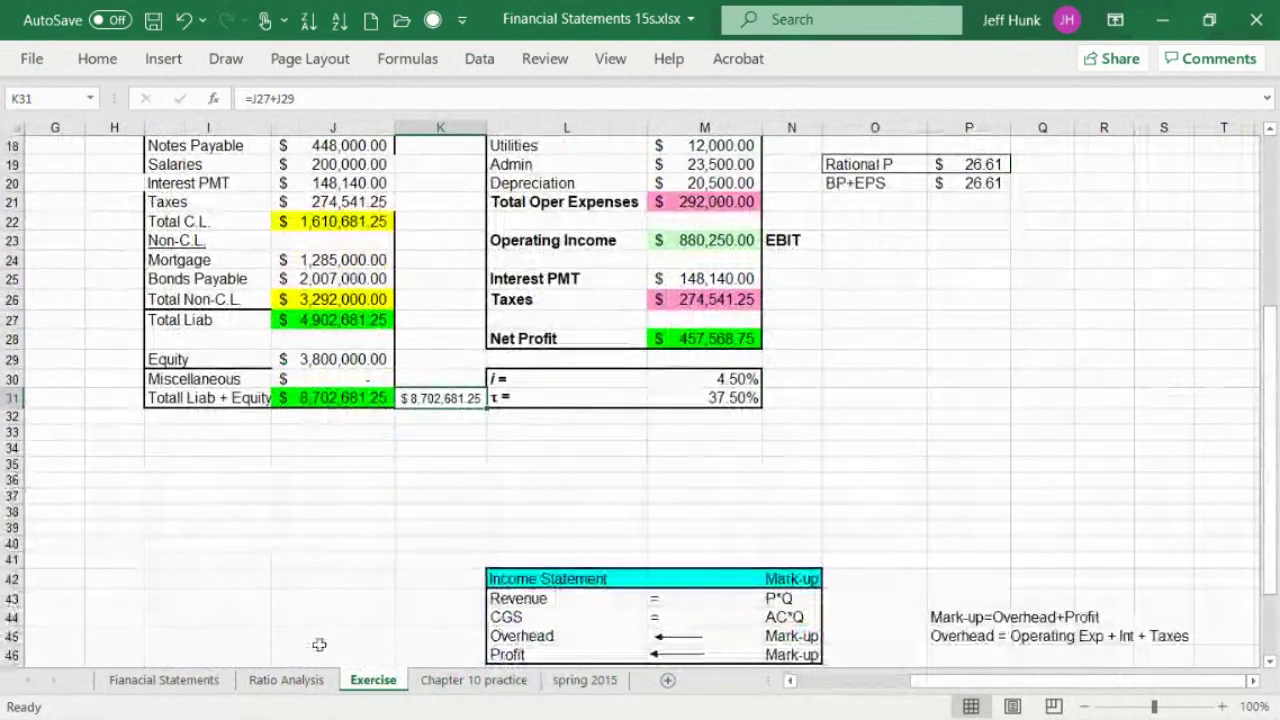
# Review the Fig 10.4, Fig 10.6 and p220 #2 statements on Chapter 10 practice and return to the spring 2015 sheet.
pyautogui.click(484, 685)
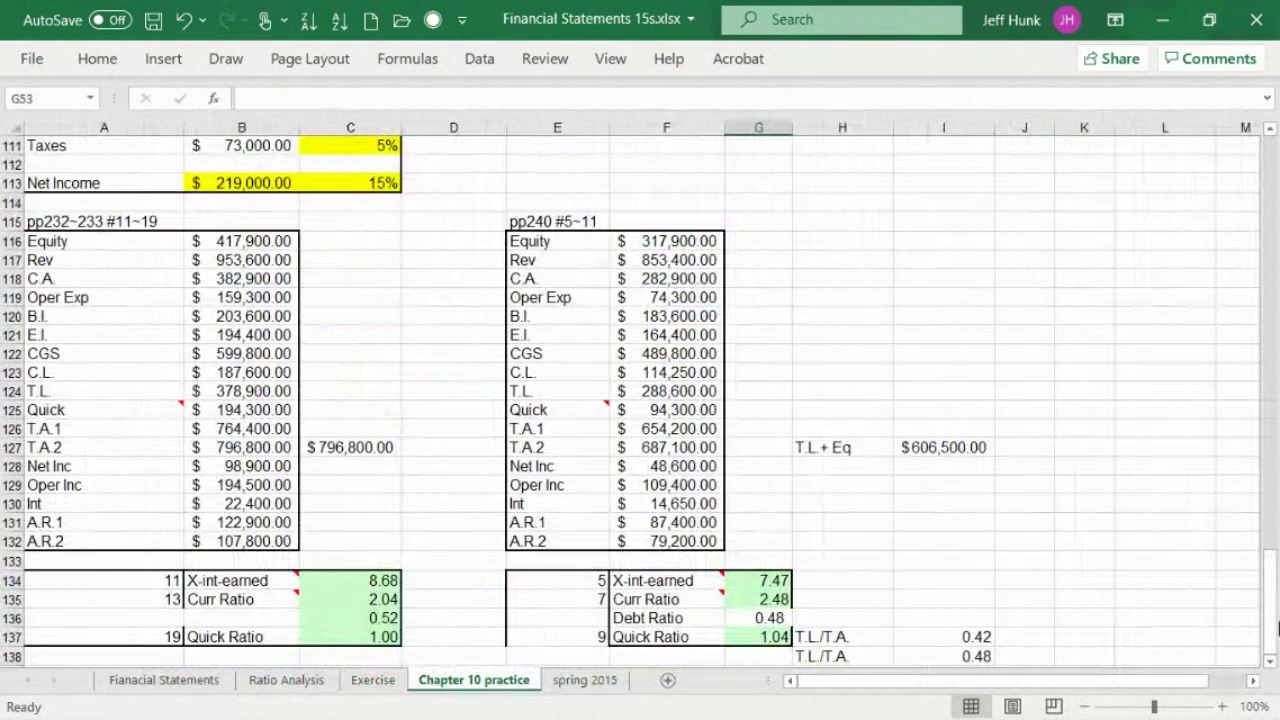
pyautogui.click(1258, 240)
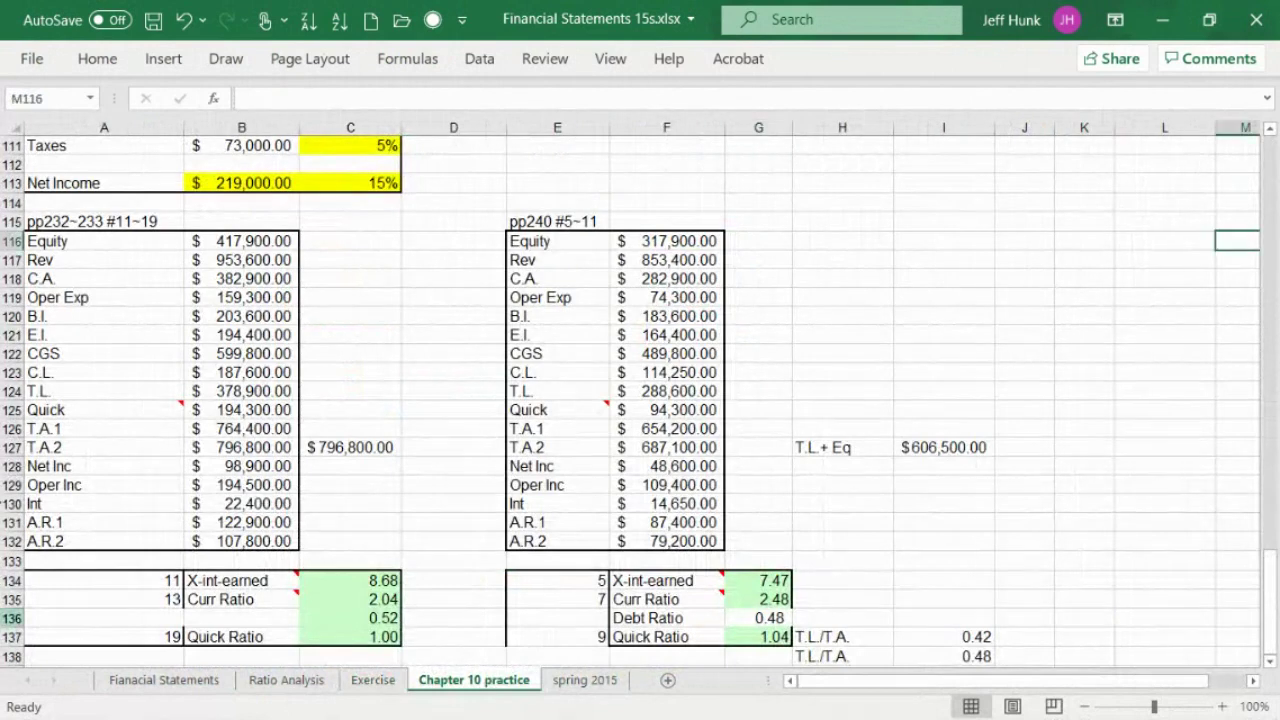
pyautogui.click(1275, 163)
pyautogui.click(1275, 163)
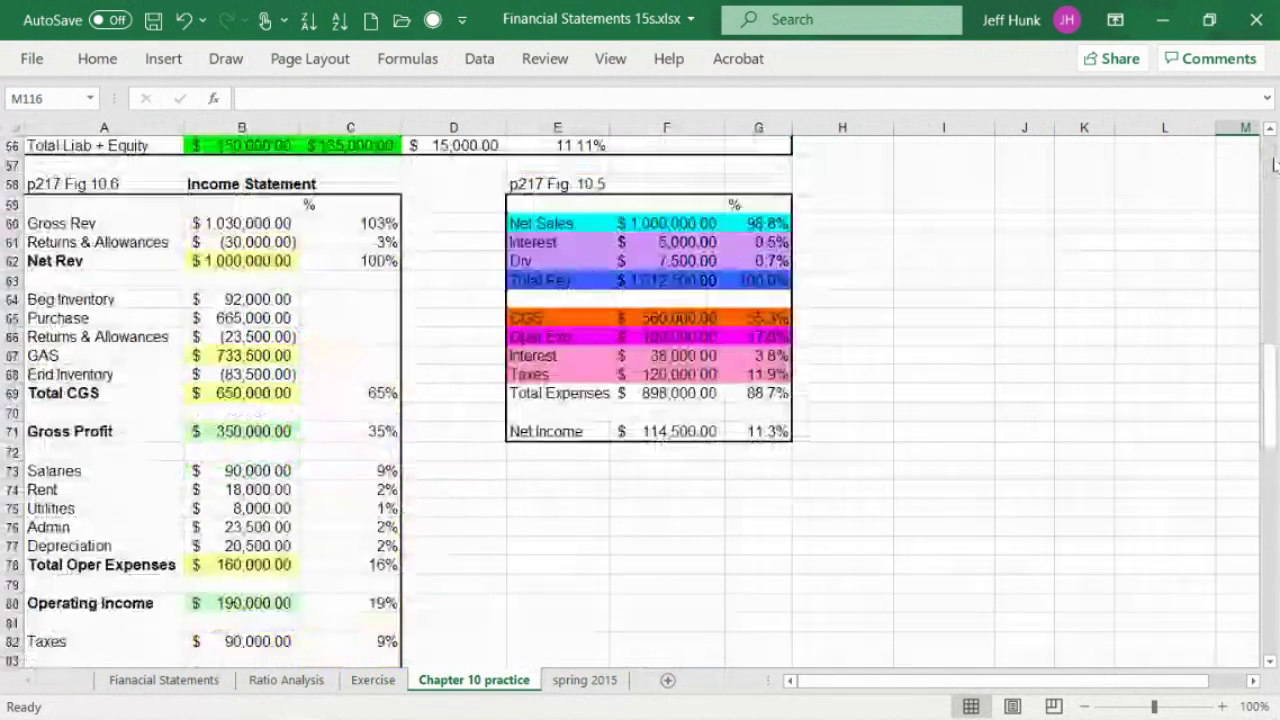
pyautogui.click(1275, 163)
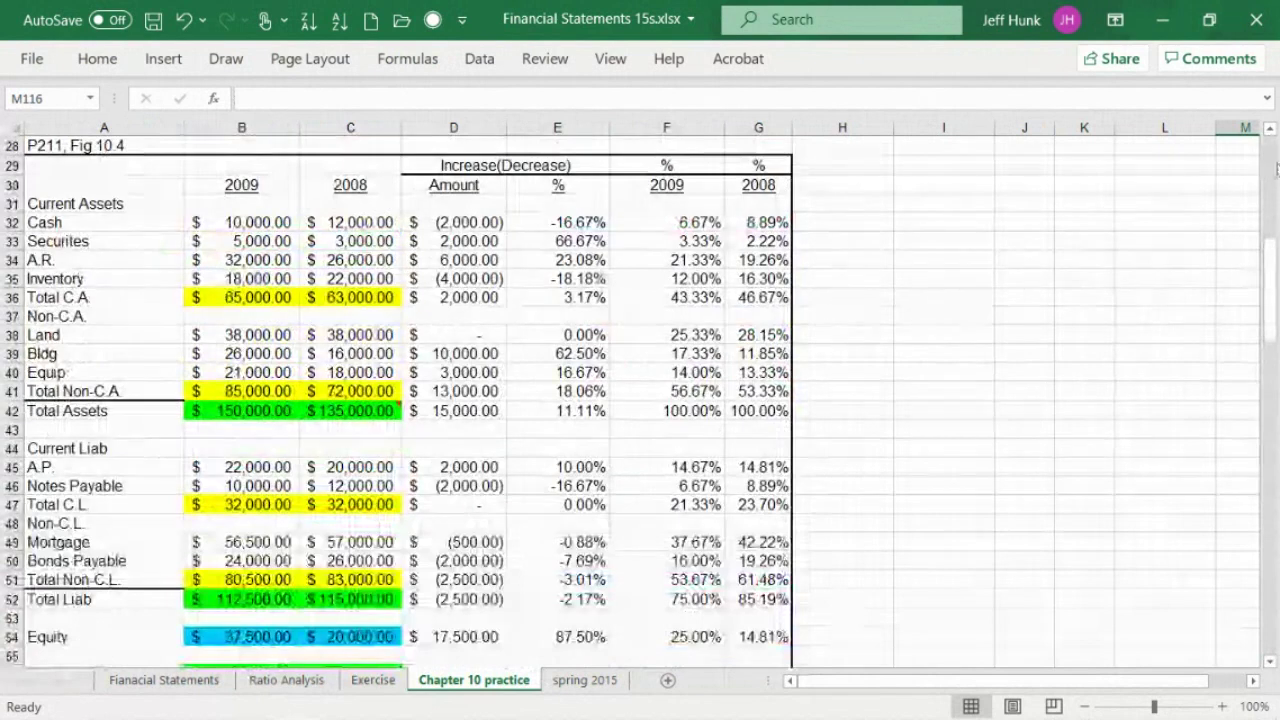
pyautogui.moveTo(1272, 270); pyautogui.dragTo(1274, 500)
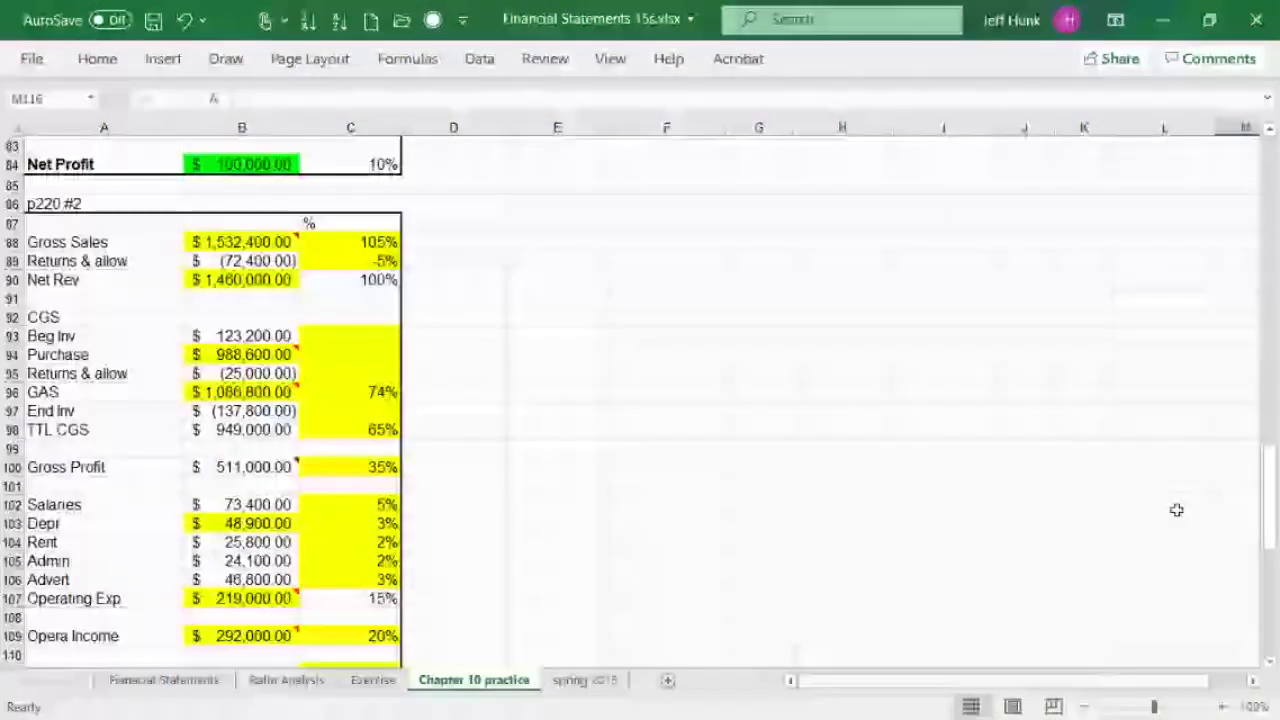
pyautogui.click(585, 680)
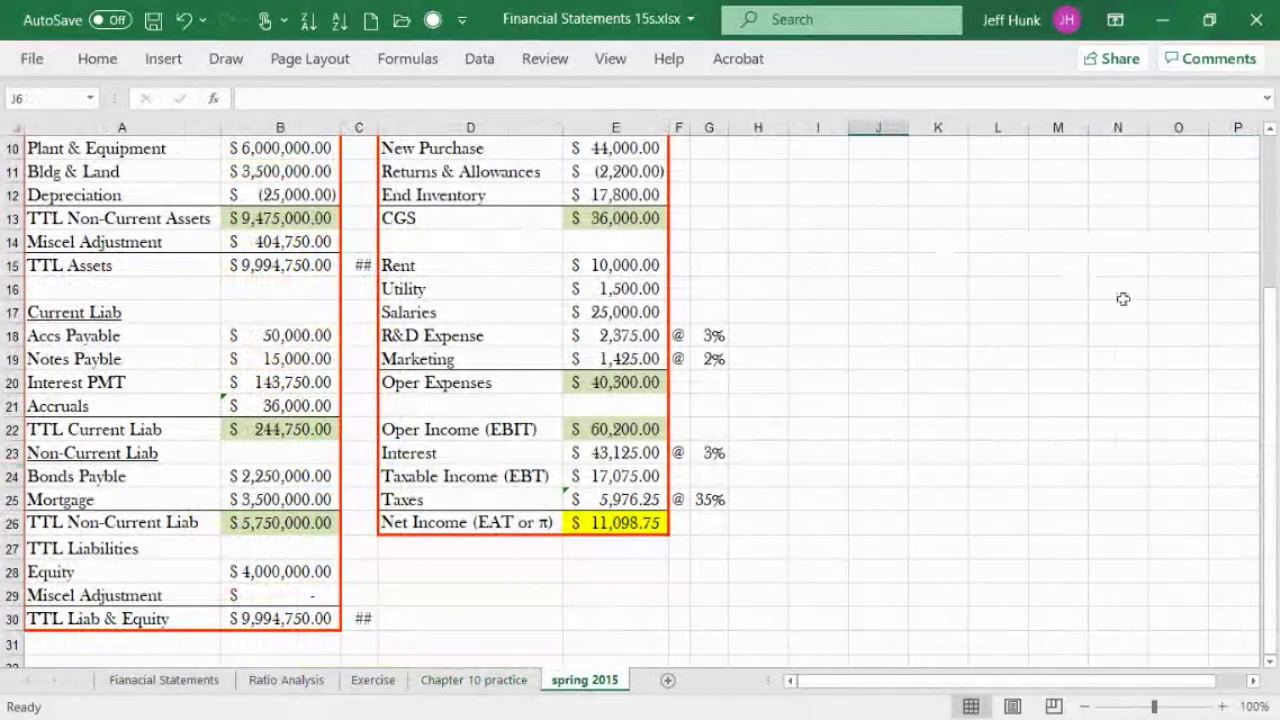
pyautogui.moveTo(1277, 418); pyautogui.dragTo(1277, 492)
# Switch to Financial Statements.pdf in Acrobat and review the financial ratio slide and the Break-even Analysis slide.
pyautogui.moveTo(600, 715)
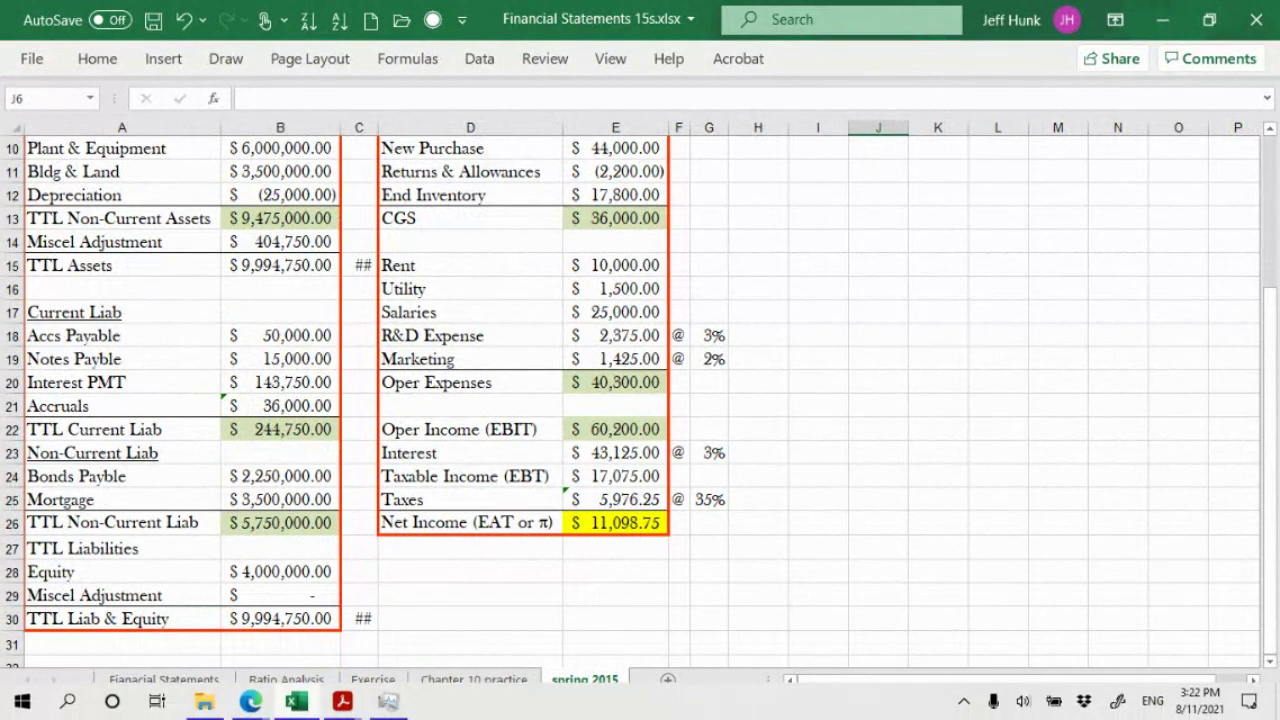
pyautogui.moveTo(249, 703)
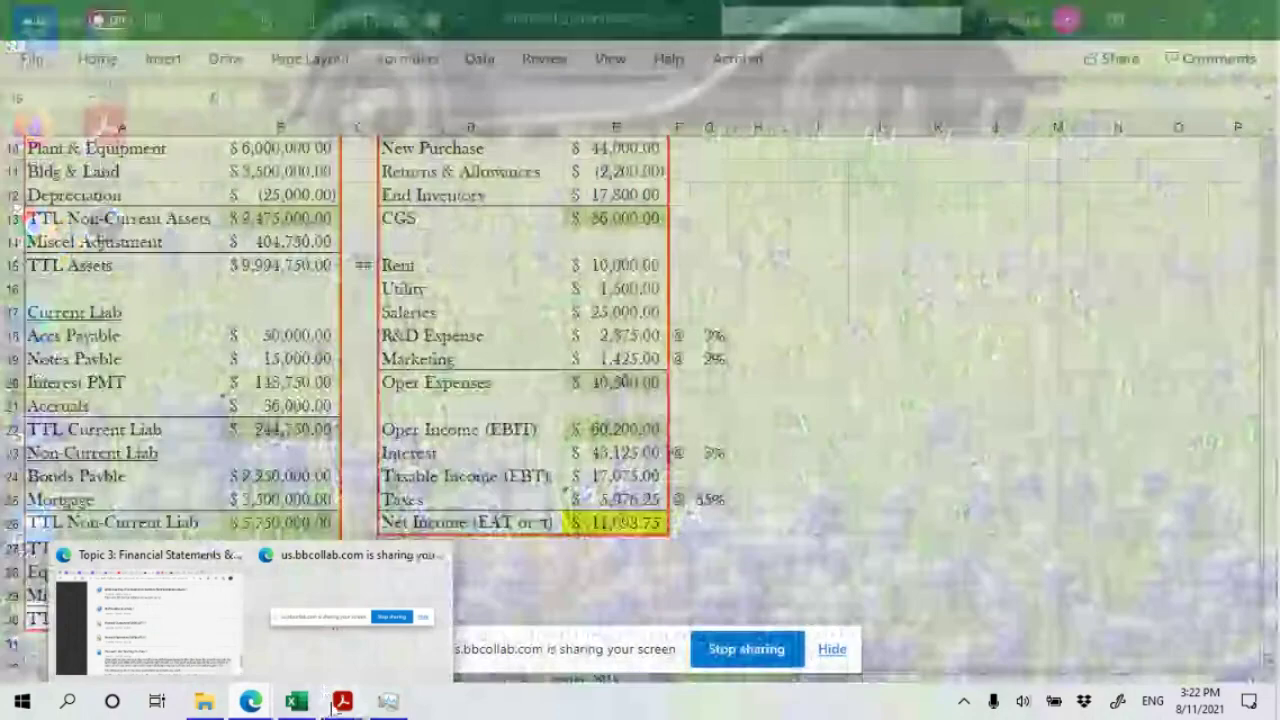
pyautogui.moveTo(342, 701)
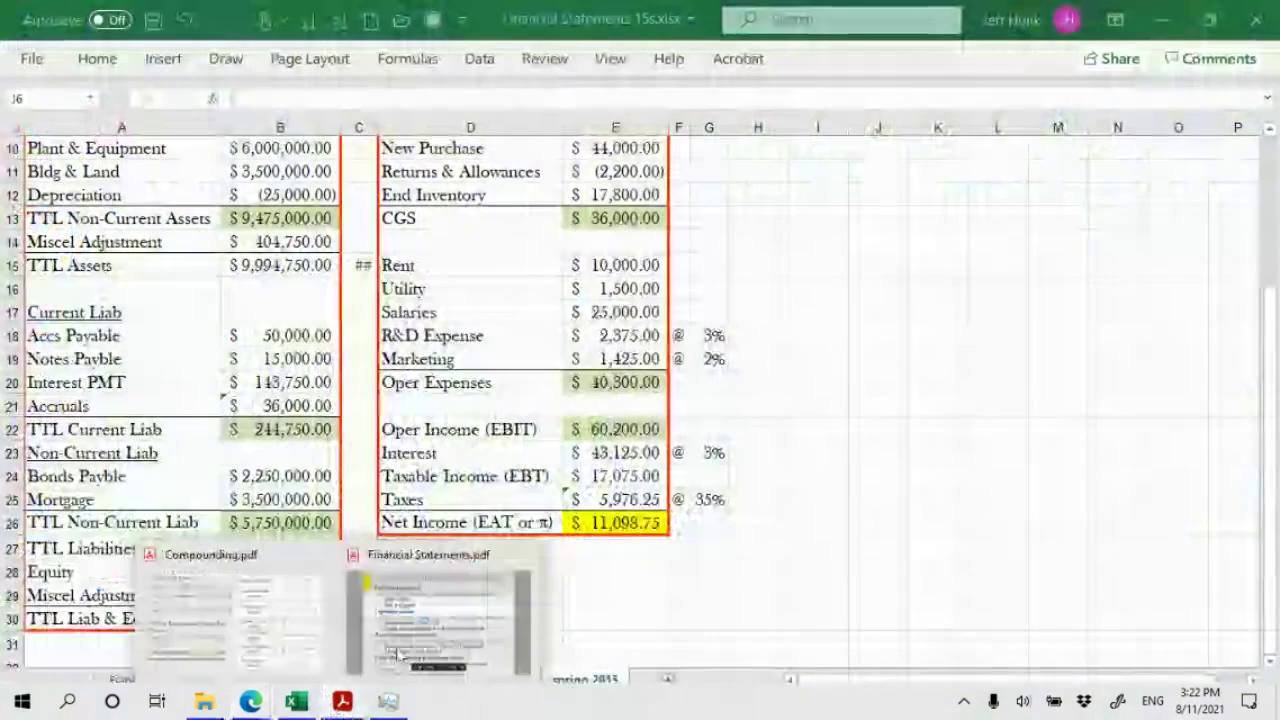
pyautogui.click(378, 635)
pyautogui.scroll(-1, 1277, 465)
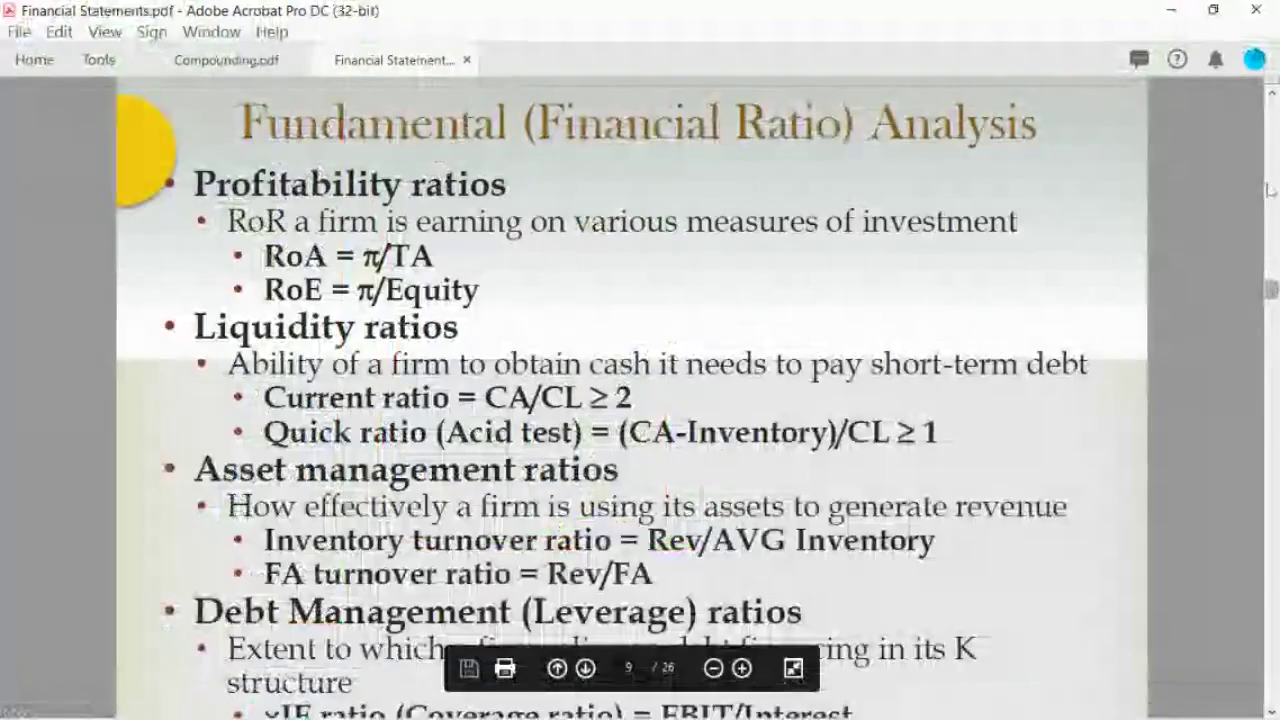
pyautogui.scroll(3, 1277, 465)
pyautogui.scroll(-5, 1277, 465)
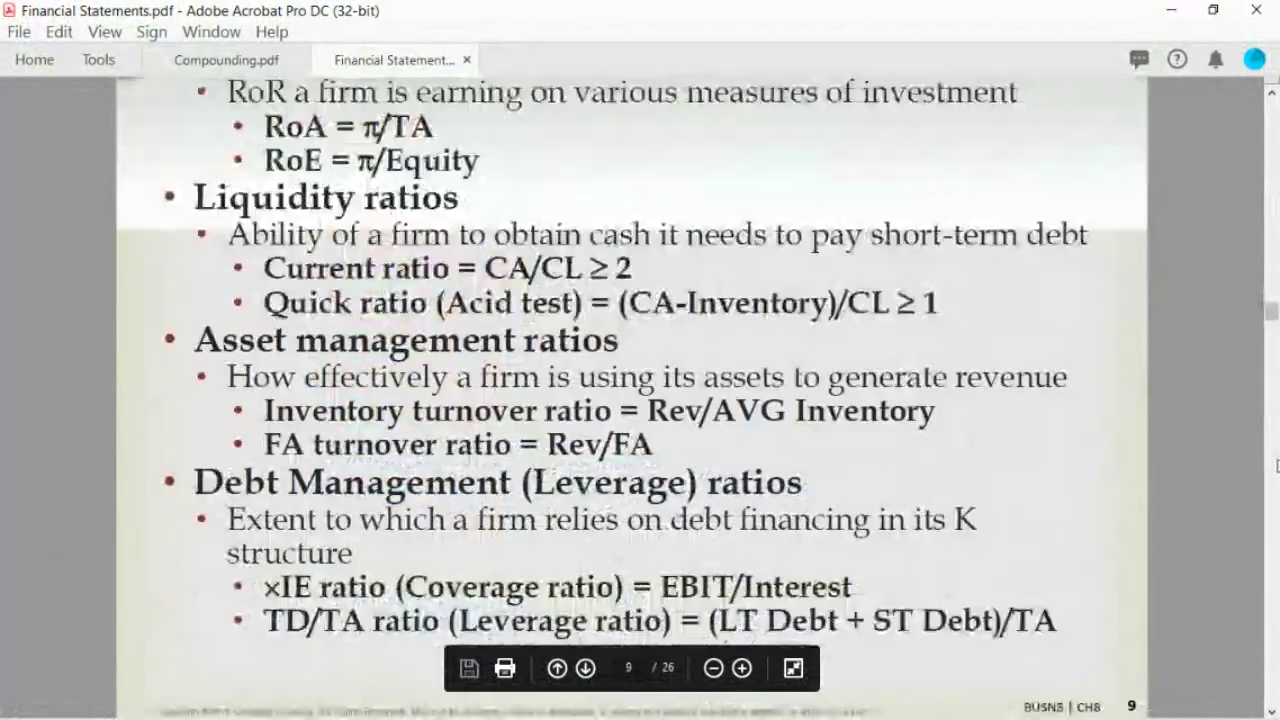
pyautogui.scroll(2, 1277, 175)
pyautogui.scroll(5, 1277, 175)
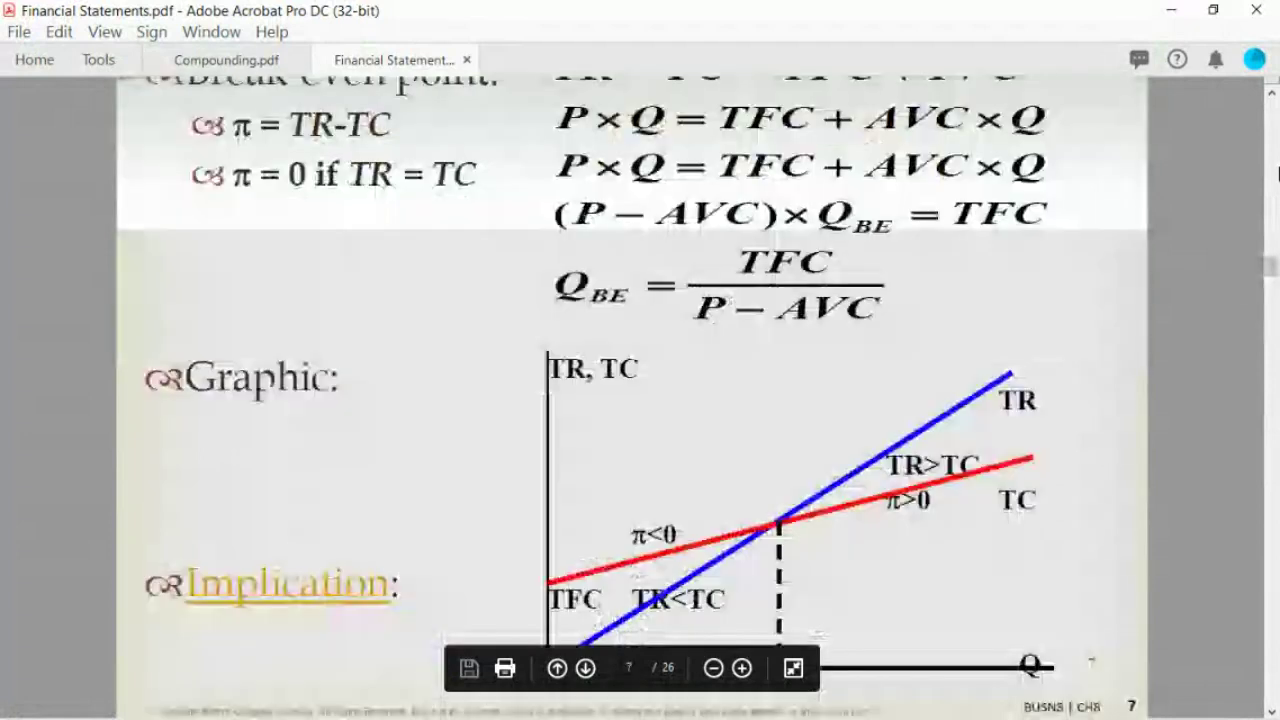
pyautogui.scroll(4, 1272, 96)
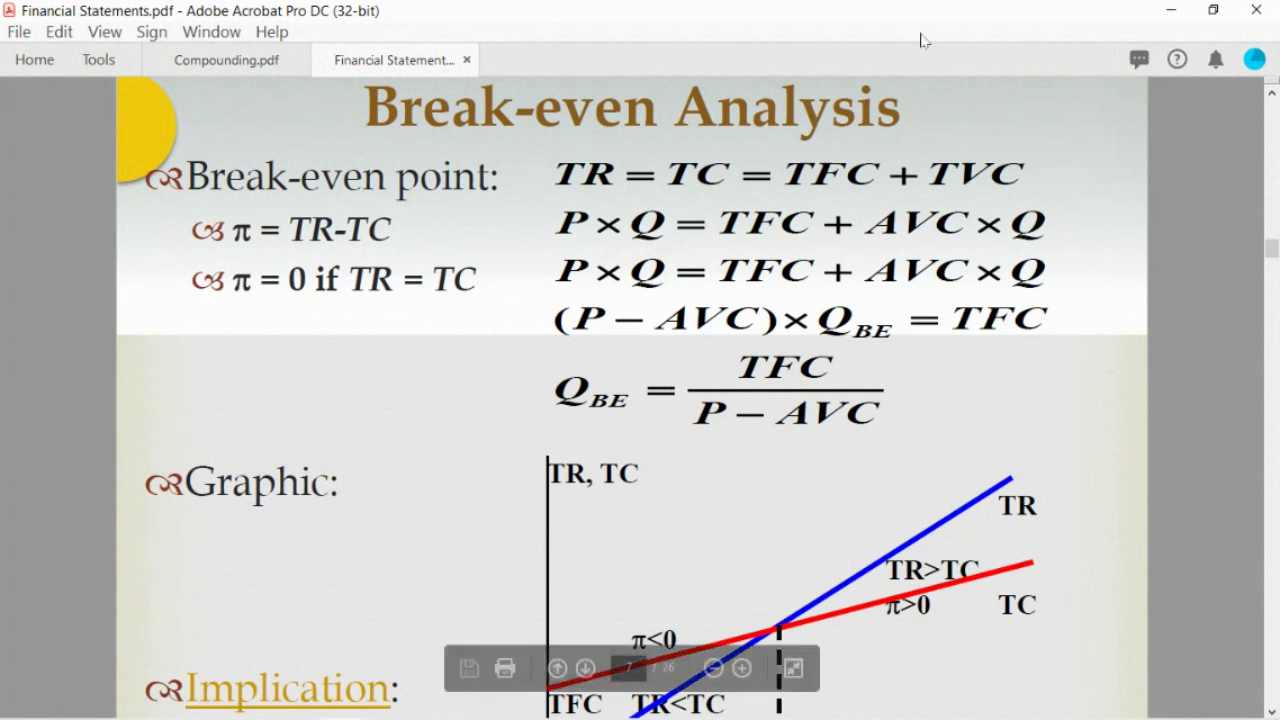
# Switch to the Financial Statements 15s workbook and handwrite "B.E. →" in orange ink beside the Income Statement.
pyautogui.click(290, 706)
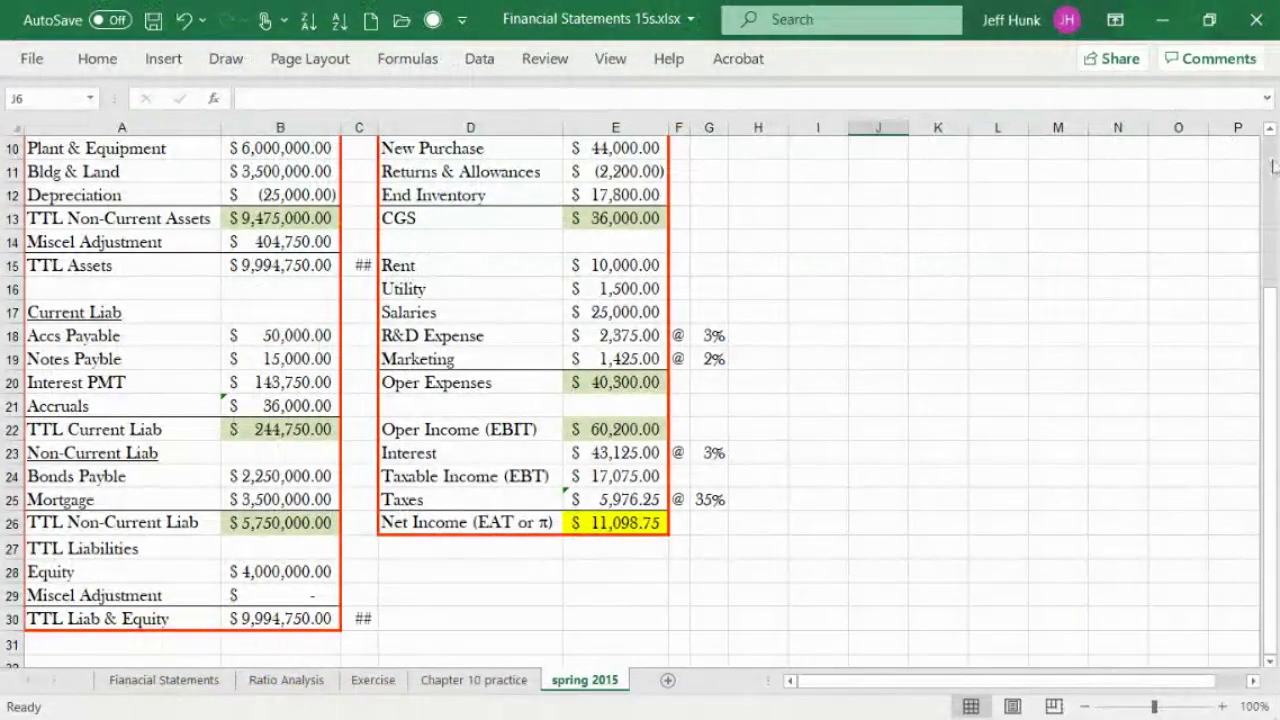
pyautogui.scroll(3, 831, 188)
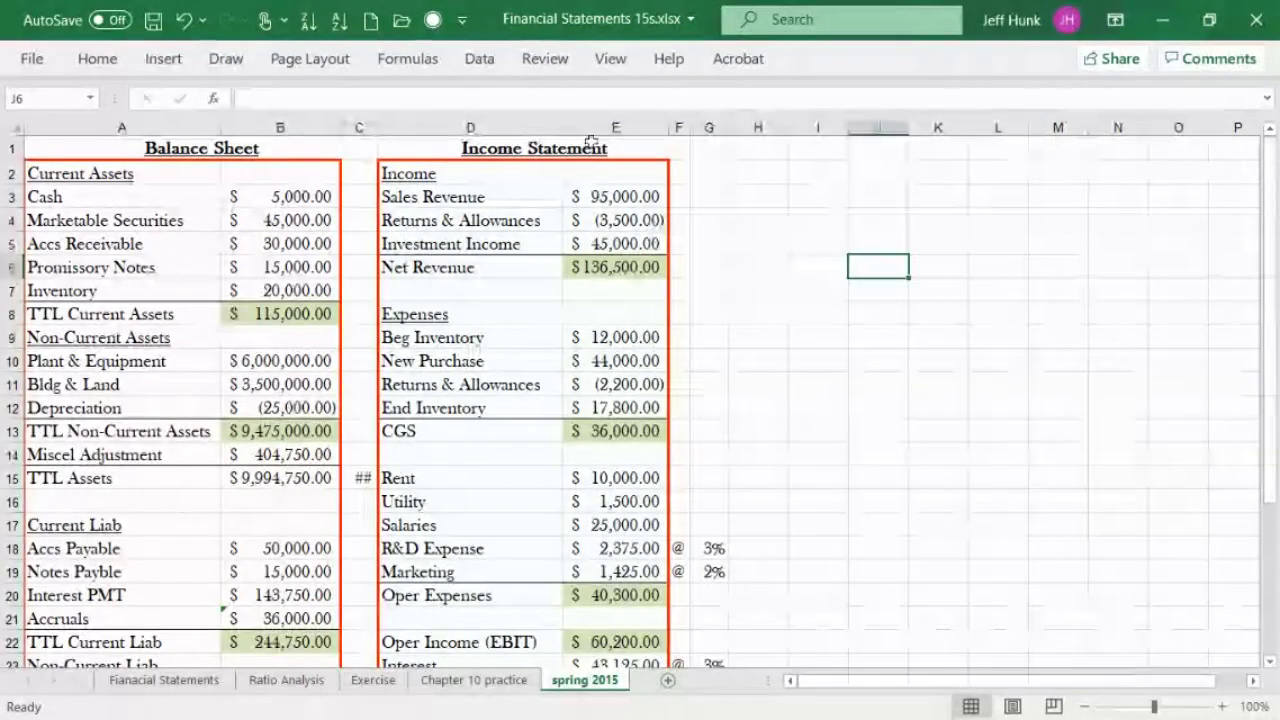
pyautogui.click(226, 58)
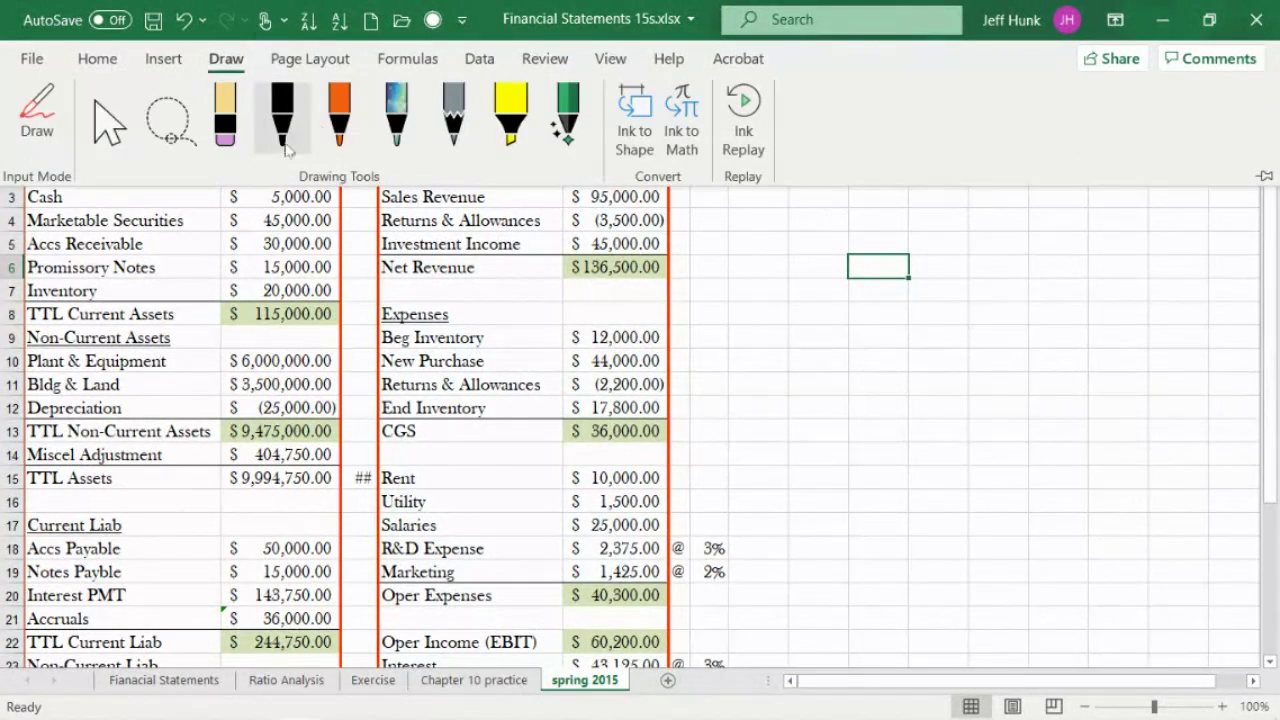
pyautogui.click(340, 115)
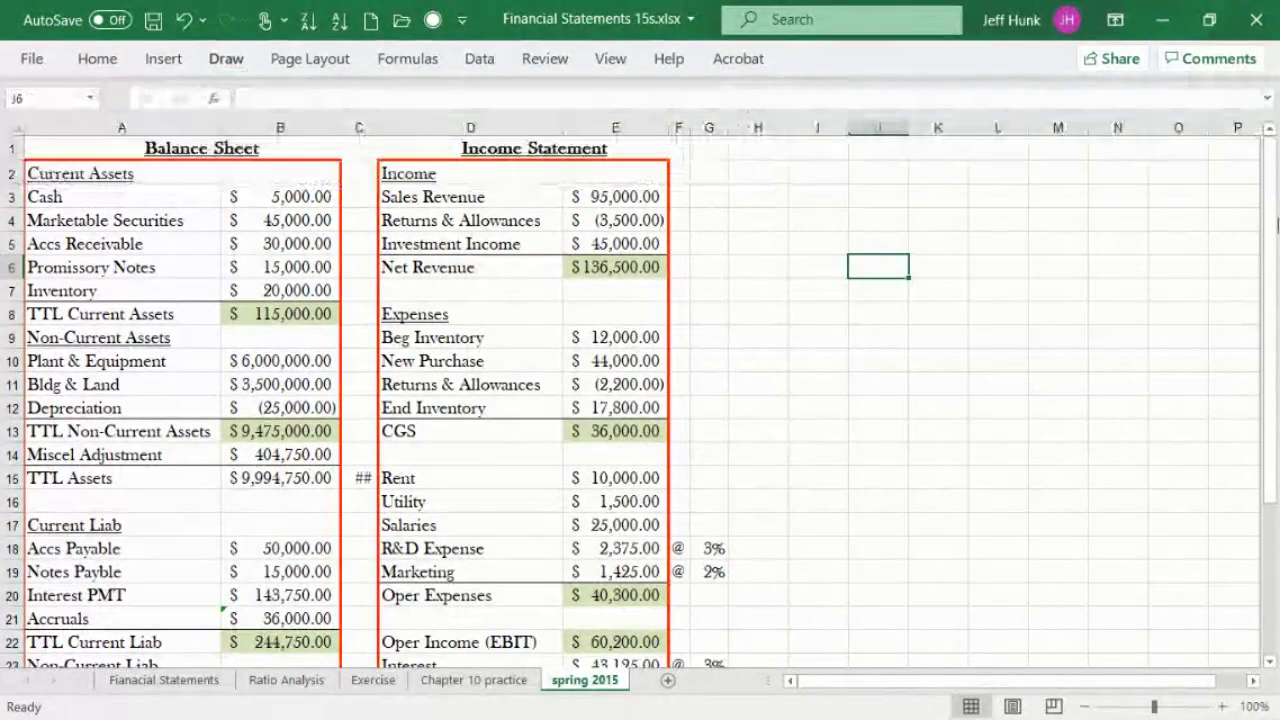
pyautogui.moveTo(817, 157); pyautogui.dragTo(812, 210)
pyautogui.moveTo(816, 158)
pyautogui.mouseDown()
pyautogui.moveTo(832, 196)
pyautogui.moveTo(785, 214)
pyautogui.mouseUp()
pyautogui.click(848, 208)
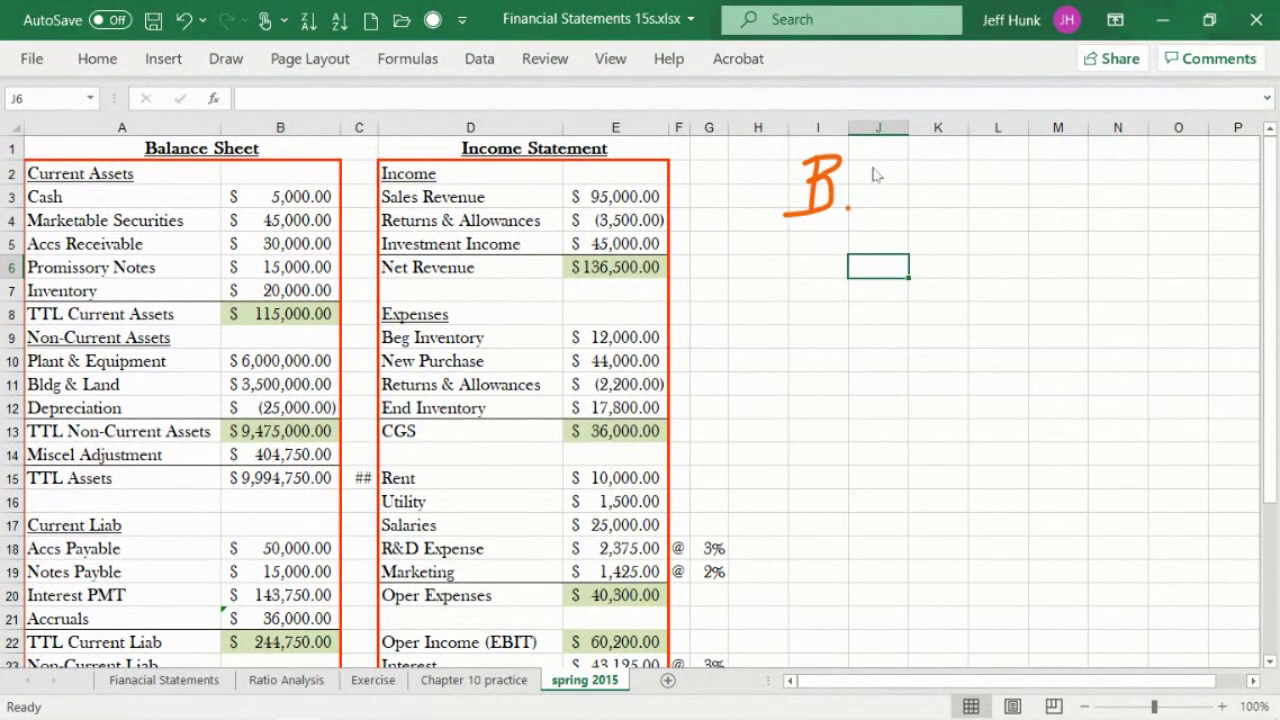
pyautogui.moveTo(874, 165); pyautogui.dragTo(876, 220)
pyautogui.moveTo(877, 166)
pyautogui.mouseDown()
pyautogui.moveTo(902, 168)
pyautogui.moveTo(910, 210)
pyautogui.mouseUp()
pyautogui.click(922, 205)
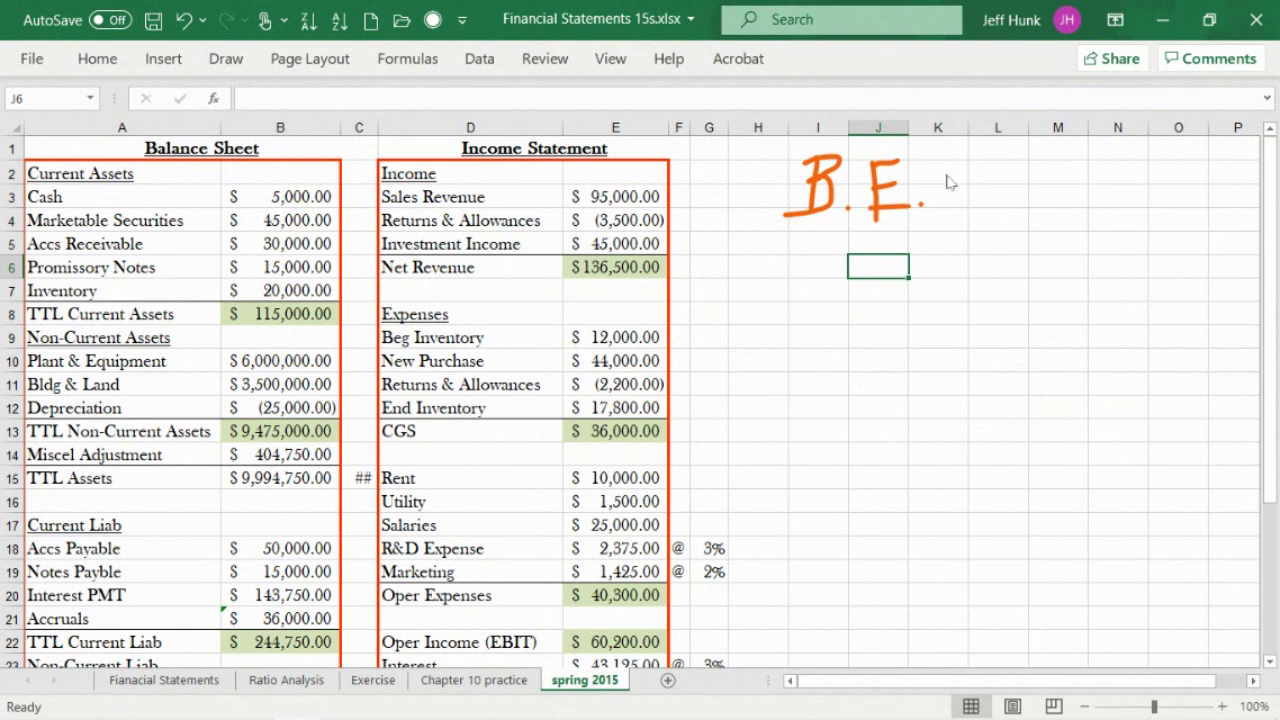
pyautogui.moveTo(946, 175)
pyautogui.mouseDown()
pyautogui.moveTo(987, 173)
pyautogui.moveTo(977, 186)
pyautogui.mouseUp()
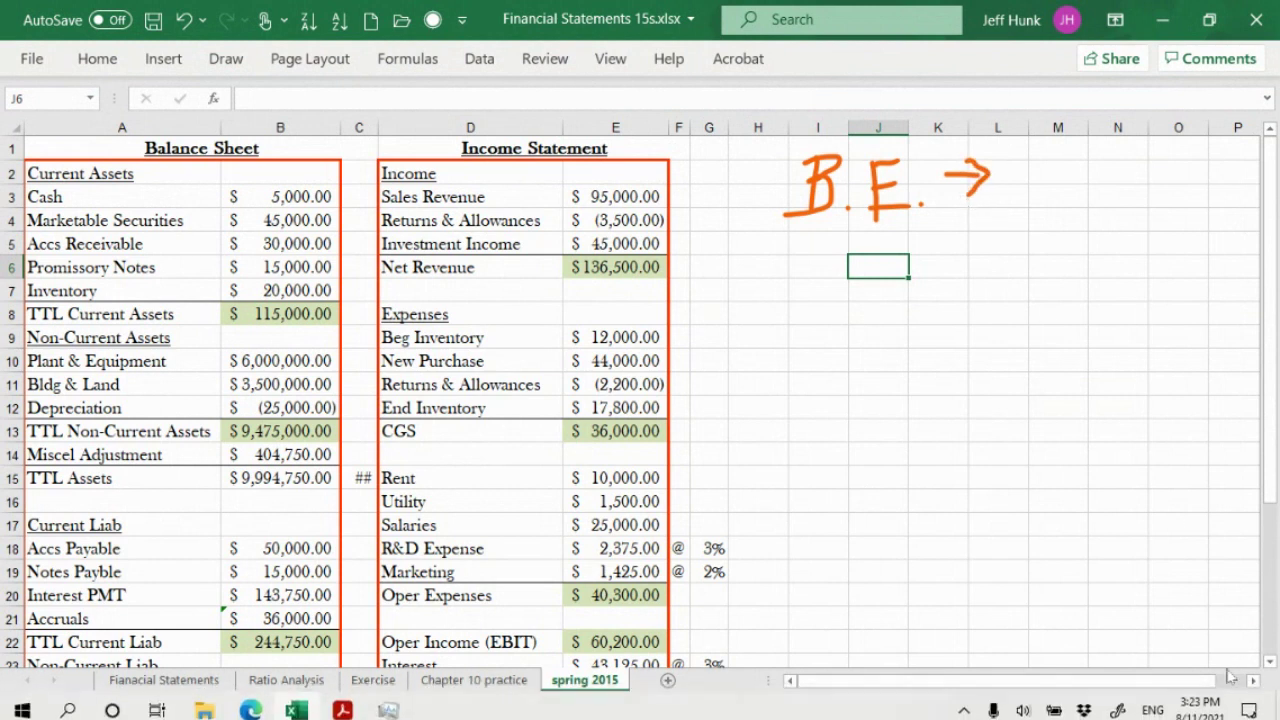
# Handwrite "π = 0" after the B.E. arrow, followed by a back-pointing arrow, redoing the misdrawn arrowhead.
pyautogui.hscroll(3, 1057, 563)
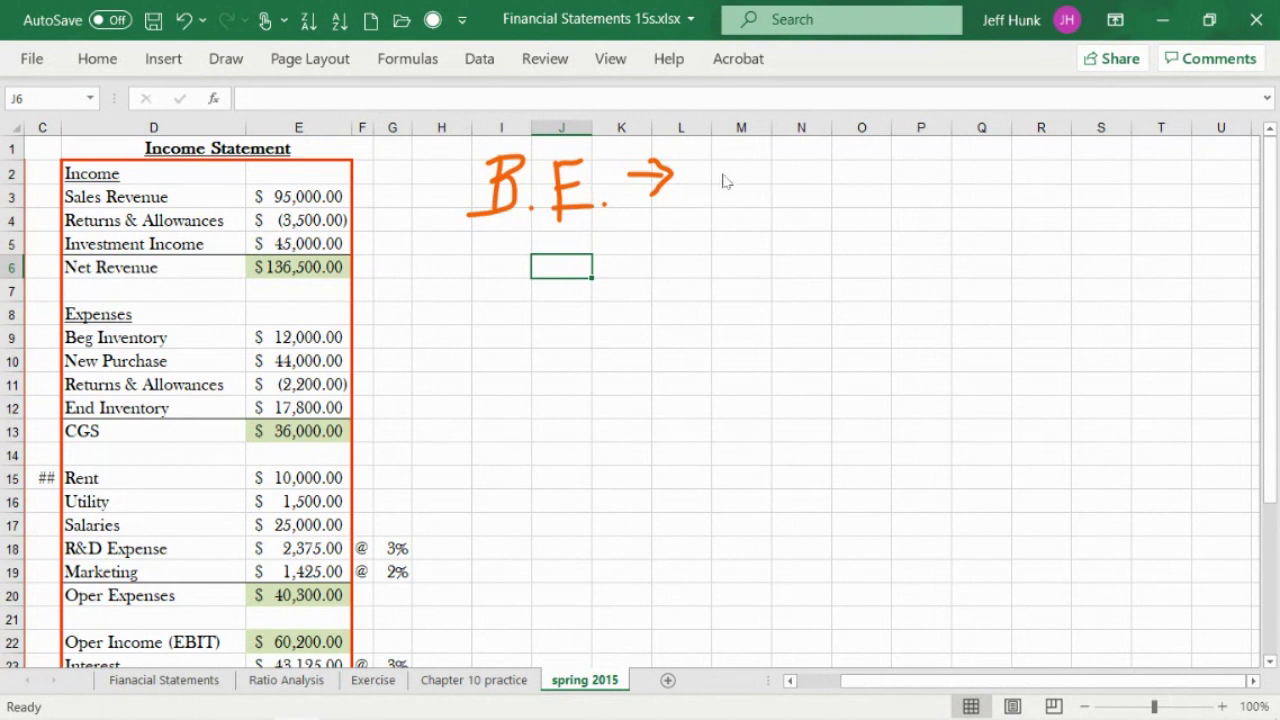
pyautogui.moveTo(723, 177)
pyautogui.mouseDown()
pyautogui.moveTo(764, 161)
pyautogui.moveTo(738, 208)
pyautogui.moveTo(763, 206)
pyautogui.mouseUp()
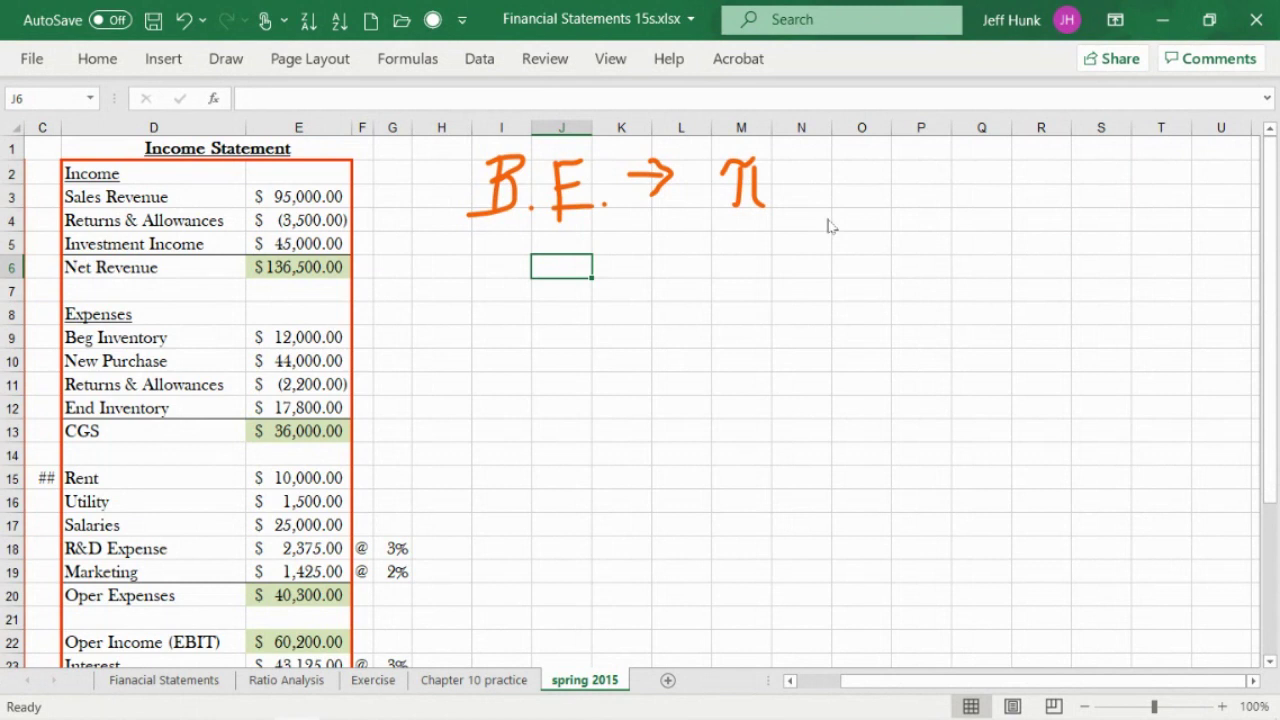
pyautogui.moveTo(789, 173)
pyautogui.mouseDown()
pyautogui.moveTo(843, 197)
pyautogui.moveTo(838, 158)
pyautogui.moveTo(829, 222)
pyautogui.mouseUp()
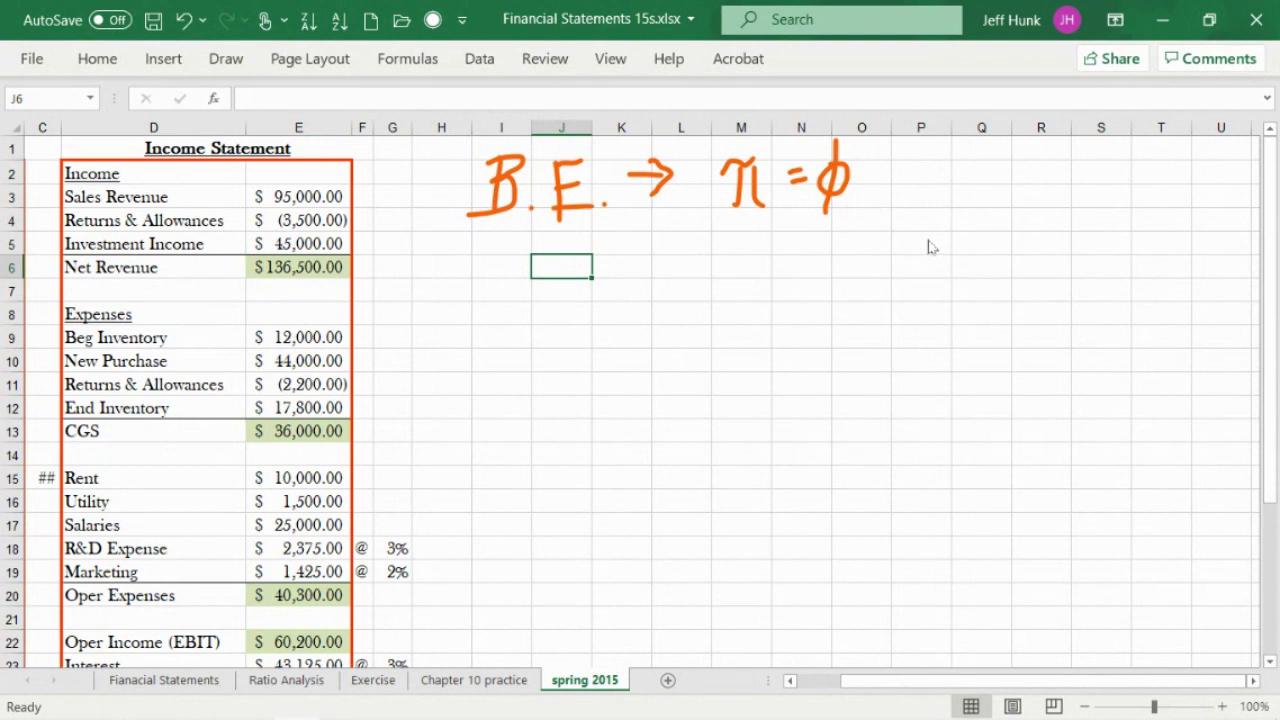
pyautogui.moveTo(881, 172)
pyautogui.mouseDown()
pyautogui.moveTo(907, 176)
pyautogui.moveTo(887, 184)
pyautogui.moveTo(888, 199)
pyautogui.mouseUp()
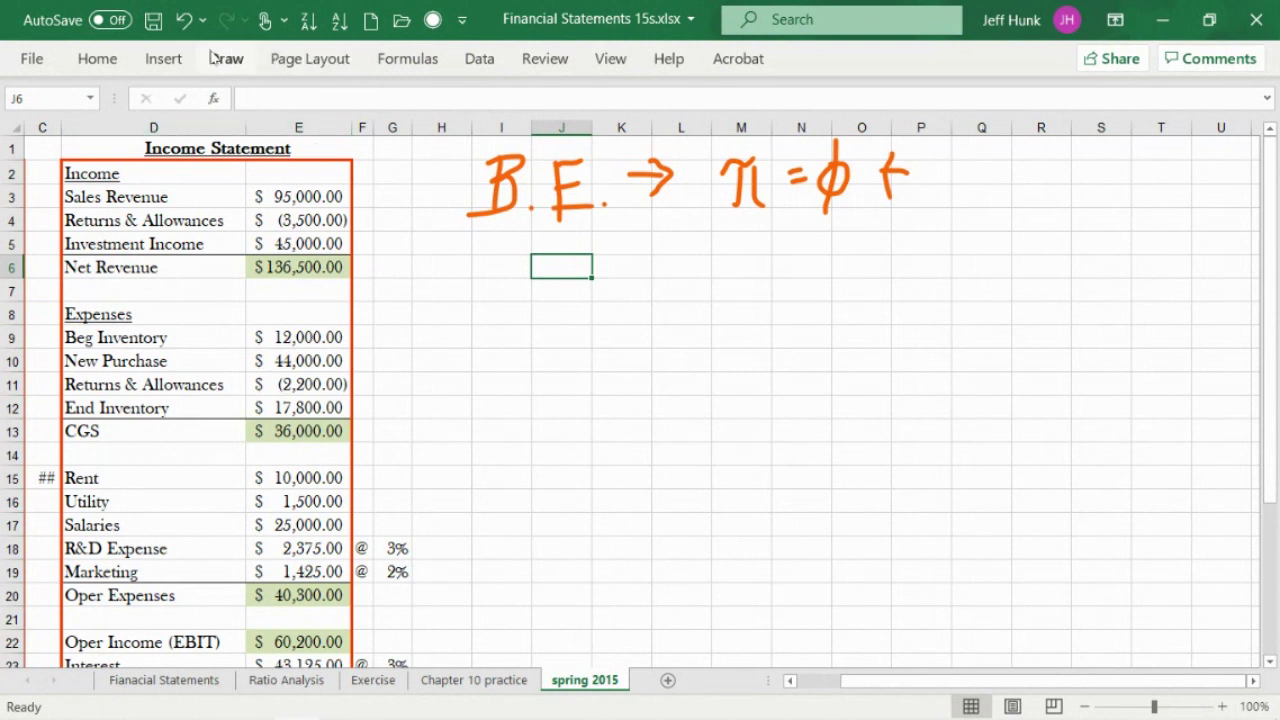
pyautogui.click(181, 19)
pyautogui.moveTo(893, 164); pyautogui.dragTo(891, 183)
# Complete the first handwritten line with "TR = TC" after the back-pointing arrow, undoing the misdrawn R.
pyautogui.moveTo(950, 158)
pyautogui.mouseDown()
pyautogui.moveTo(984, 157)
pyautogui.moveTo(966, 203)
pyautogui.mouseUp()
pyautogui.moveTo(983, 160); pyautogui.dragTo(983, 205)
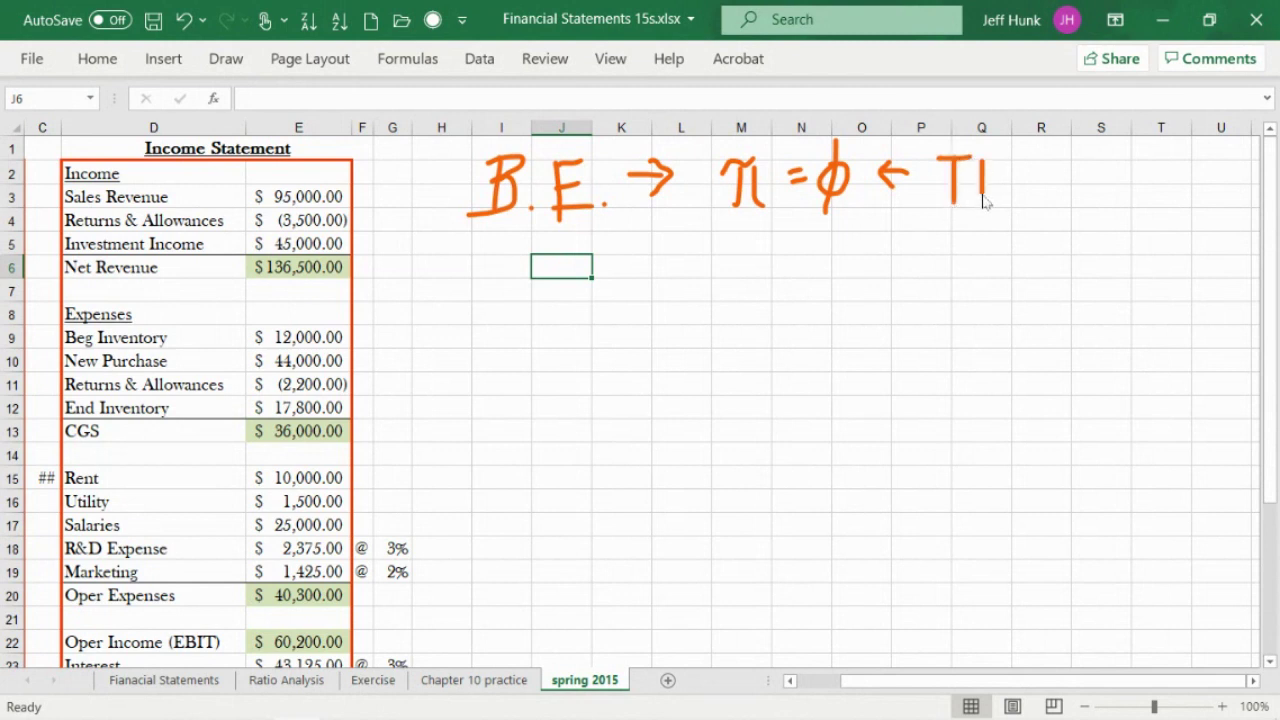
pyautogui.moveTo(984, 158)
pyautogui.mouseDown()
pyautogui.moveTo(986, 186)
pyautogui.moveTo(973, 175)
pyautogui.mouseUp()
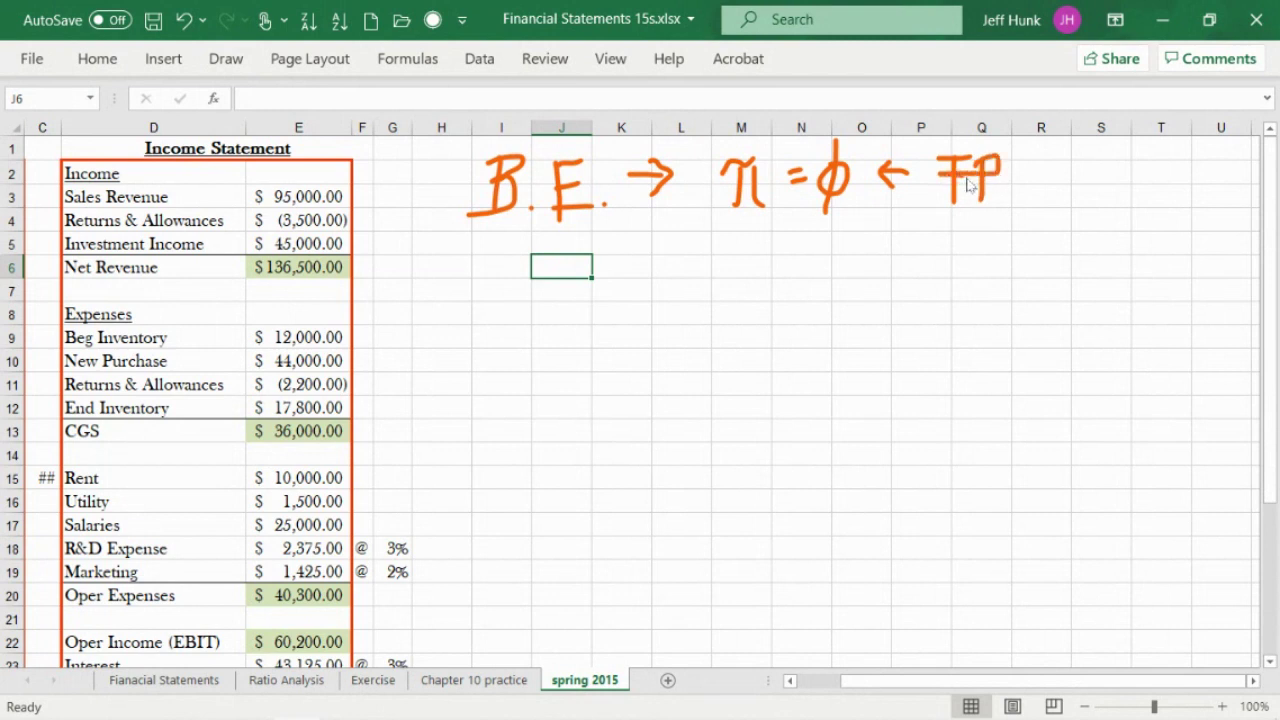
pyautogui.click(183, 20)
pyautogui.click(183, 20)
pyautogui.moveTo(984, 157)
pyautogui.mouseDown()
pyautogui.moveTo(990, 184)
pyautogui.moveTo(1022, 205)
pyautogui.moveTo(1102, 159)
pyautogui.moveTo(1082, 205)
pyautogui.mouseUp()
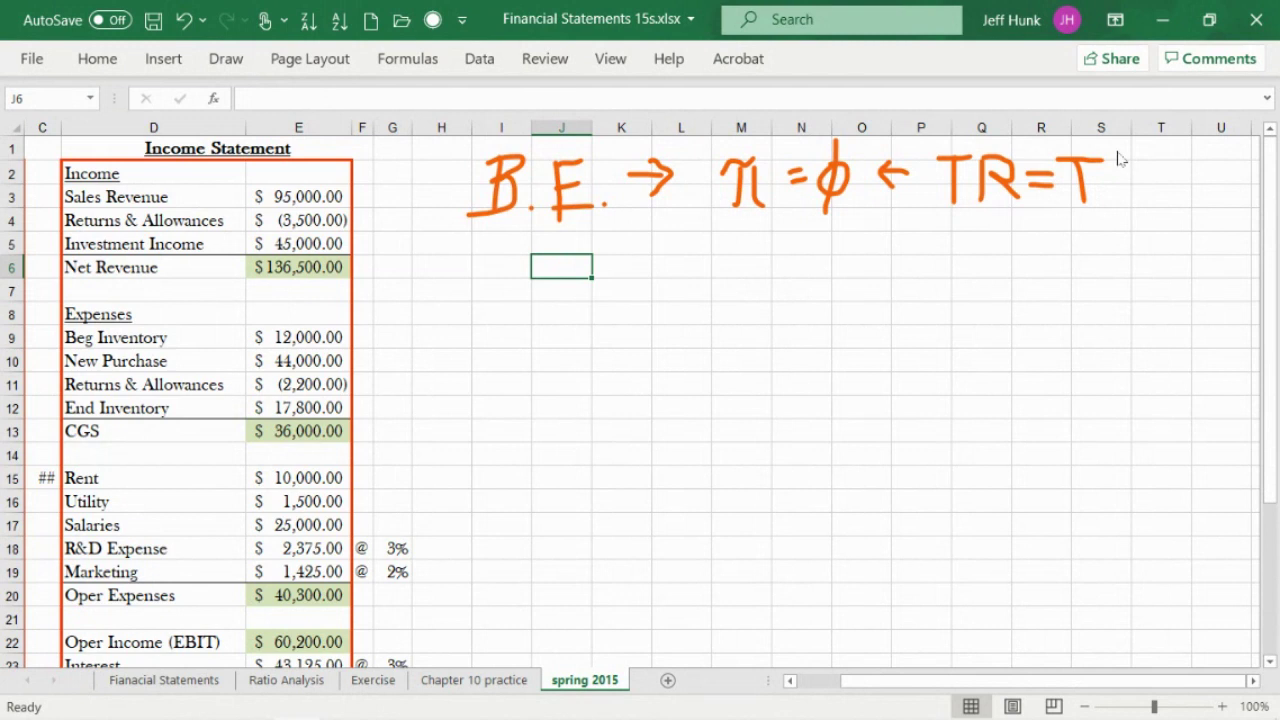
pyautogui.moveTo(1126, 158)
pyautogui.mouseDown()
pyautogui.moveTo(1118, 197)
pyautogui.moveTo(1142, 198)
pyautogui.moveTo(1138, 184)
pyautogui.mouseUp()
pyautogui.moveTo(737, 266)
pyautogui.mouseDown()
pyautogui.moveTo(795, 264)
pyautogui.moveTo(757, 305)
pyautogui.mouseUp()
pyautogui.moveTo(804, 256)
pyautogui.mouseDown()
pyautogui.moveTo(800, 293)
pyautogui.moveTo(829, 262)
pyautogui.moveTo(804, 280)
pyautogui.mouseUp()
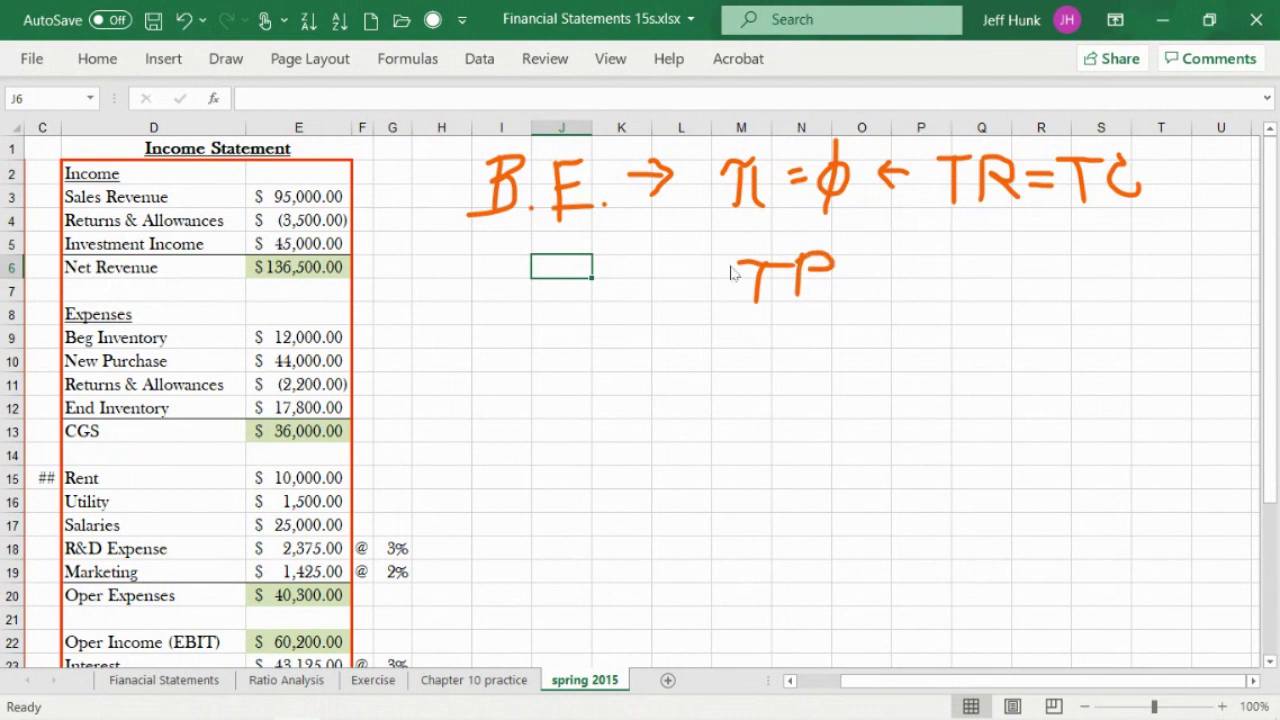
pyautogui.click(176, 27)
pyautogui.click(176, 27)
pyautogui.click(176, 27)
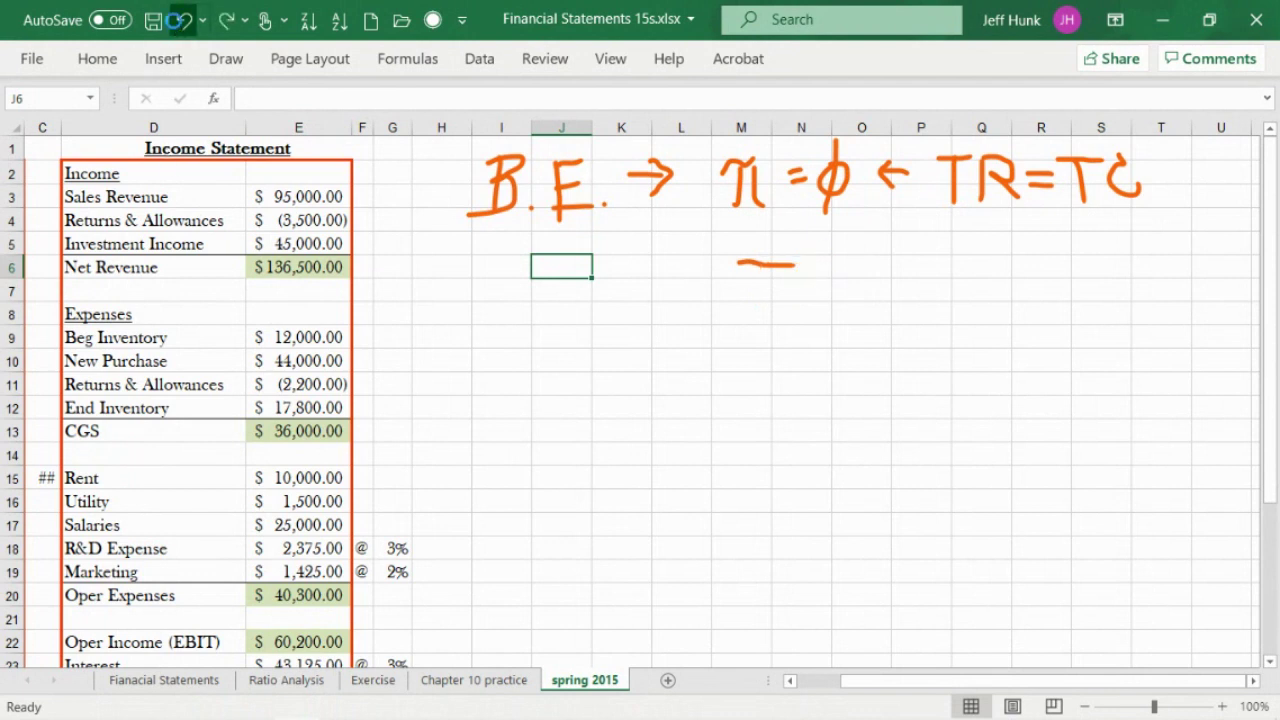
pyautogui.click(176, 27)
# Handwrite the zero-profit equation "π = TR − TC = 0" on a second line beneath the break-even condition.
pyautogui.moveTo(734, 268); pyautogui.dragTo(777, 250)
pyautogui.moveTo(757, 256)
pyautogui.mouseDown()
pyautogui.moveTo(748, 292)
pyautogui.moveTo(790, 293)
pyautogui.moveTo(836, 260)
pyautogui.moveTo(840, 274)
pyautogui.mouseUp()
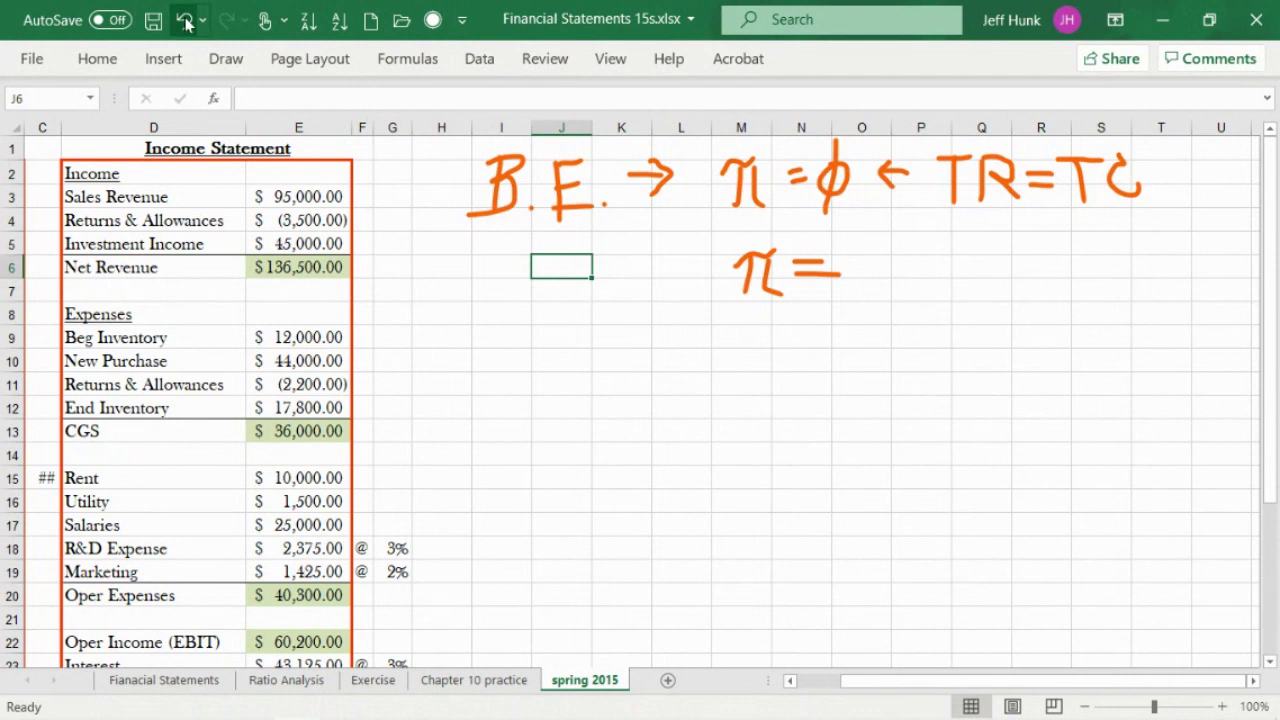
pyautogui.hotkey('ctrl', 'z')
pyautogui.moveTo(795, 273)
pyautogui.mouseDown()
pyautogui.moveTo(884, 248)
pyautogui.moveTo(870, 296)
pyautogui.mouseUp()
pyautogui.moveTo(898, 249)
pyautogui.mouseDown()
pyautogui.moveTo(897, 292)
pyautogui.moveTo(902, 270)
pyautogui.moveTo(940, 294)
pyautogui.moveTo(1032, 237)
pyautogui.moveTo(1021, 283)
pyautogui.mouseUp()
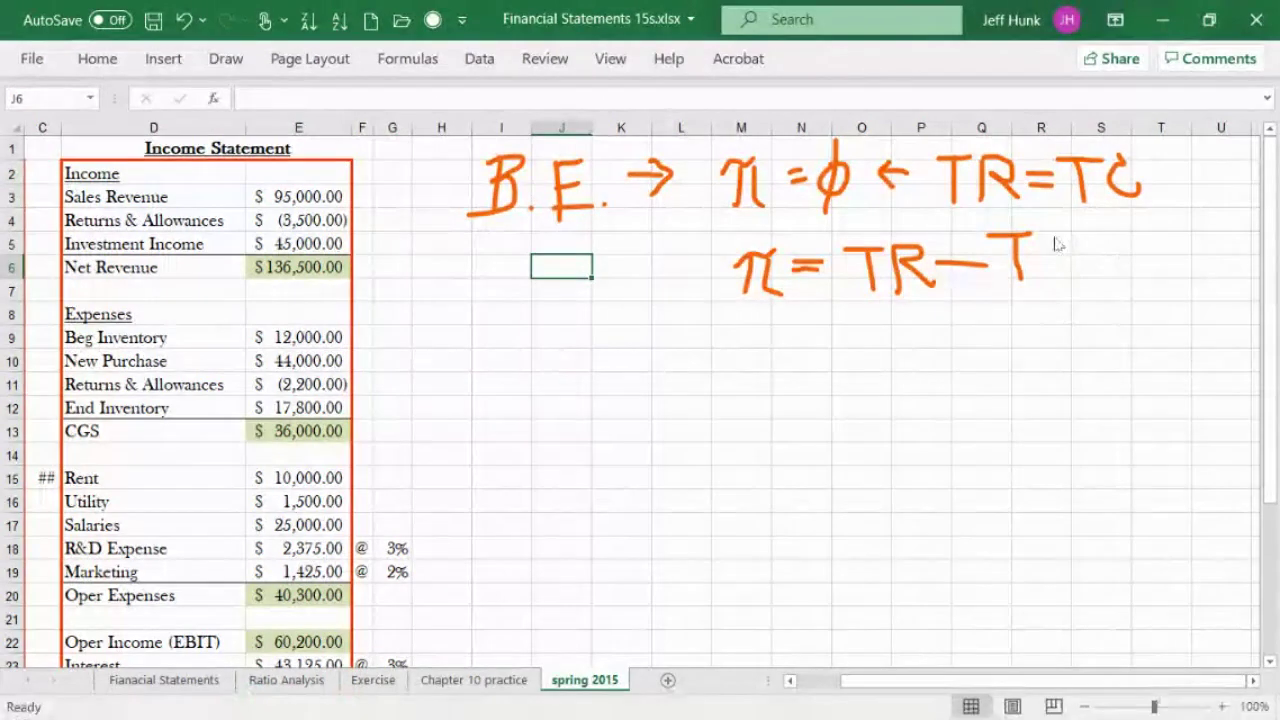
pyautogui.moveTo(1053, 236)
pyautogui.mouseDown()
pyautogui.moveTo(1060, 248)
pyautogui.moveTo(1038, 266)
pyautogui.moveTo(1068, 278)
pyautogui.mouseUp()
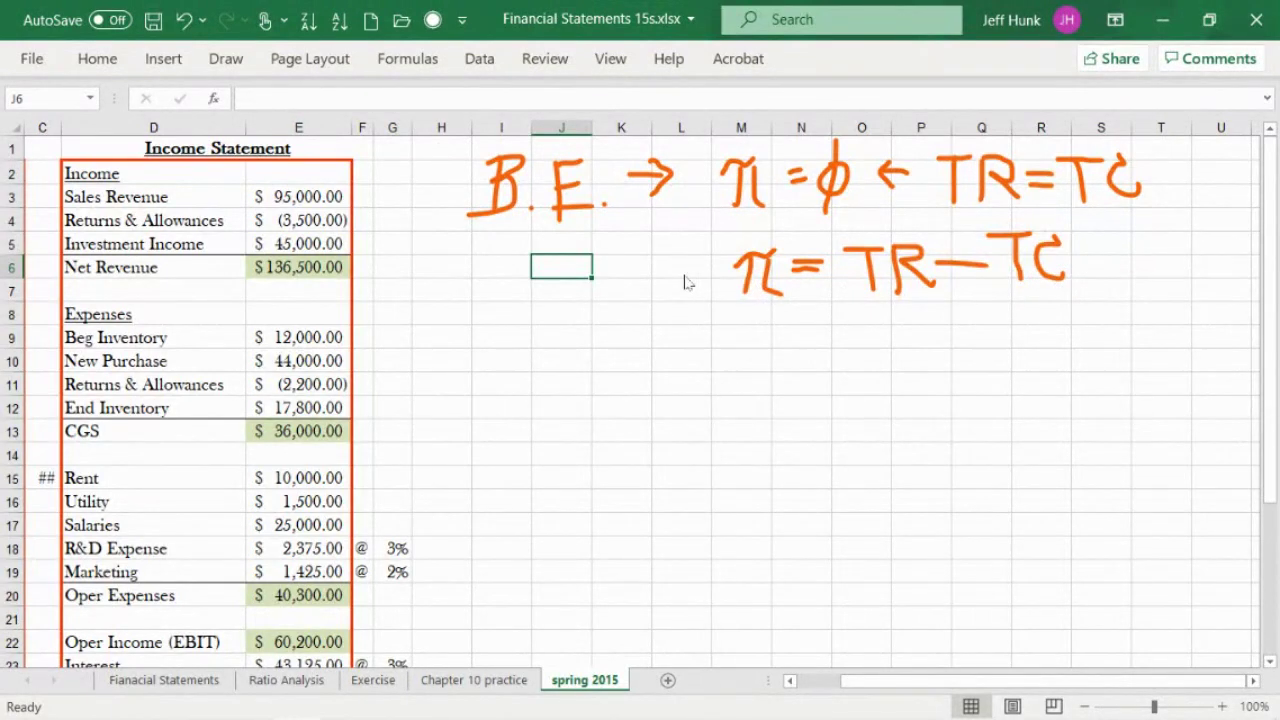
pyautogui.moveTo(1088, 254)
pyautogui.mouseDown()
pyautogui.moveTo(1105, 252)
pyautogui.moveTo(1100, 264)
pyautogui.moveTo(1132, 252)
pyautogui.moveTo(1122, 268)
pyautogui.moveTo(1156, 270)
pyautogui.moveTo(1140, 248)
pyautogui.moveTo(1158, 236)
pyautogui.moveTo(1115, 308)
pyautogui.mouseUp()
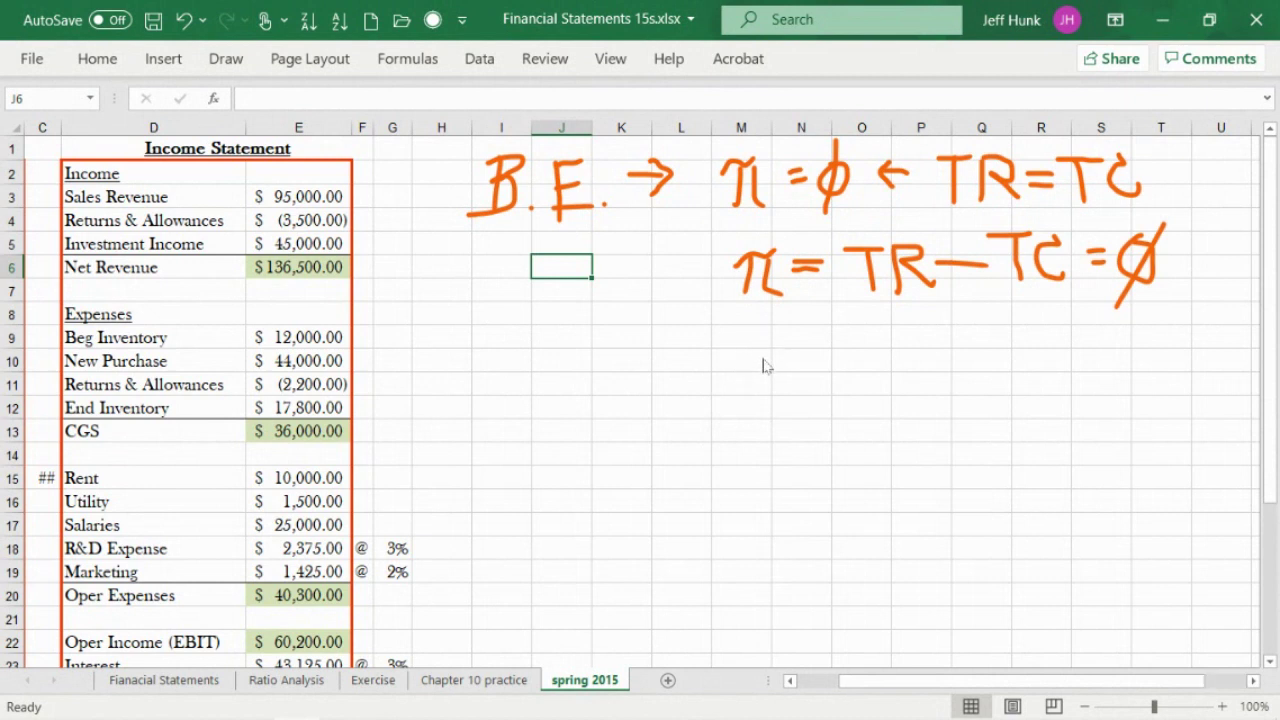
# Handwrite the positive-profit condition "π = TR − TC > 0" on a third line beneath the zero-profit equation.
pyautogui.moveTo(742, 356)
pyautogui.mouseDown()
pyautogui.moveTo(779, 346)
pyautogui.moveTo(791, 354)
pyautogui.moveTo(760, 378)
pyautogui.moveTo(787, 370)
pyautogui.moveTo(789, 384)
pyautogui.mouseUp()
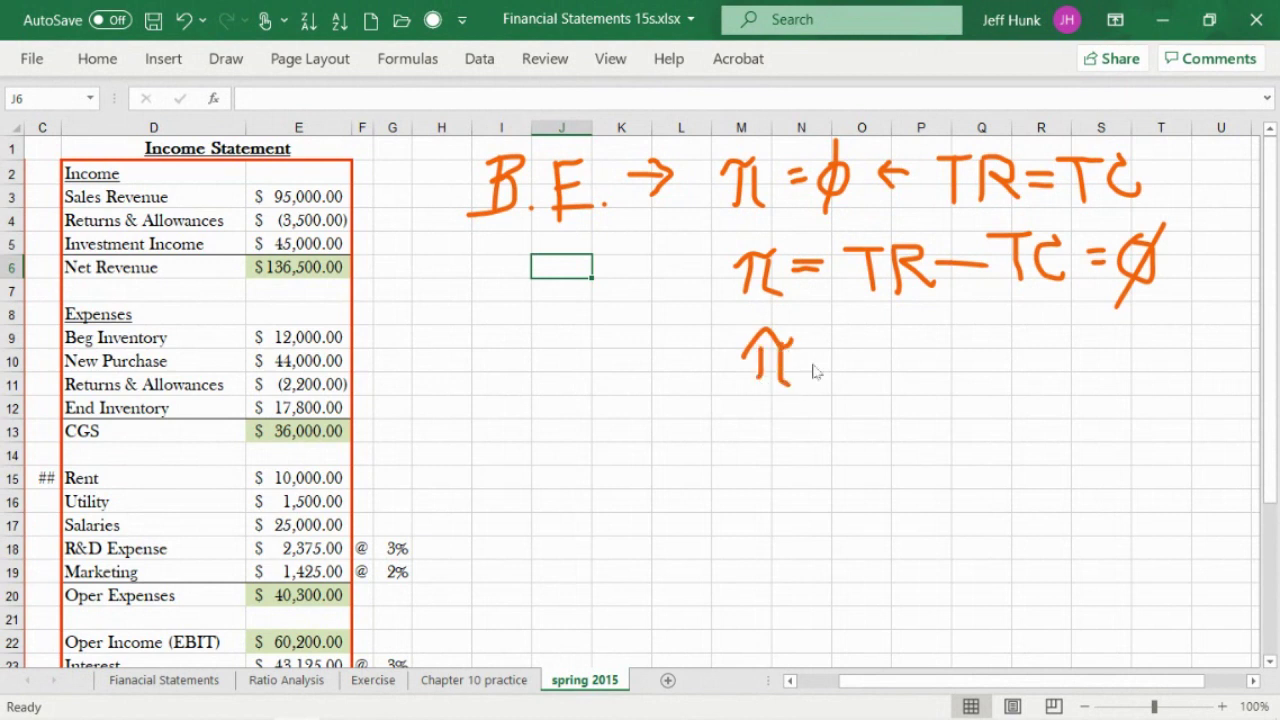
pyautogui.moveTo(822, 341)
pyautogui.mouseDown()
pyautogui.moveTo(916, 333)
pyautogui.moveTo(891, 378)
pyautogui.mouseUp()
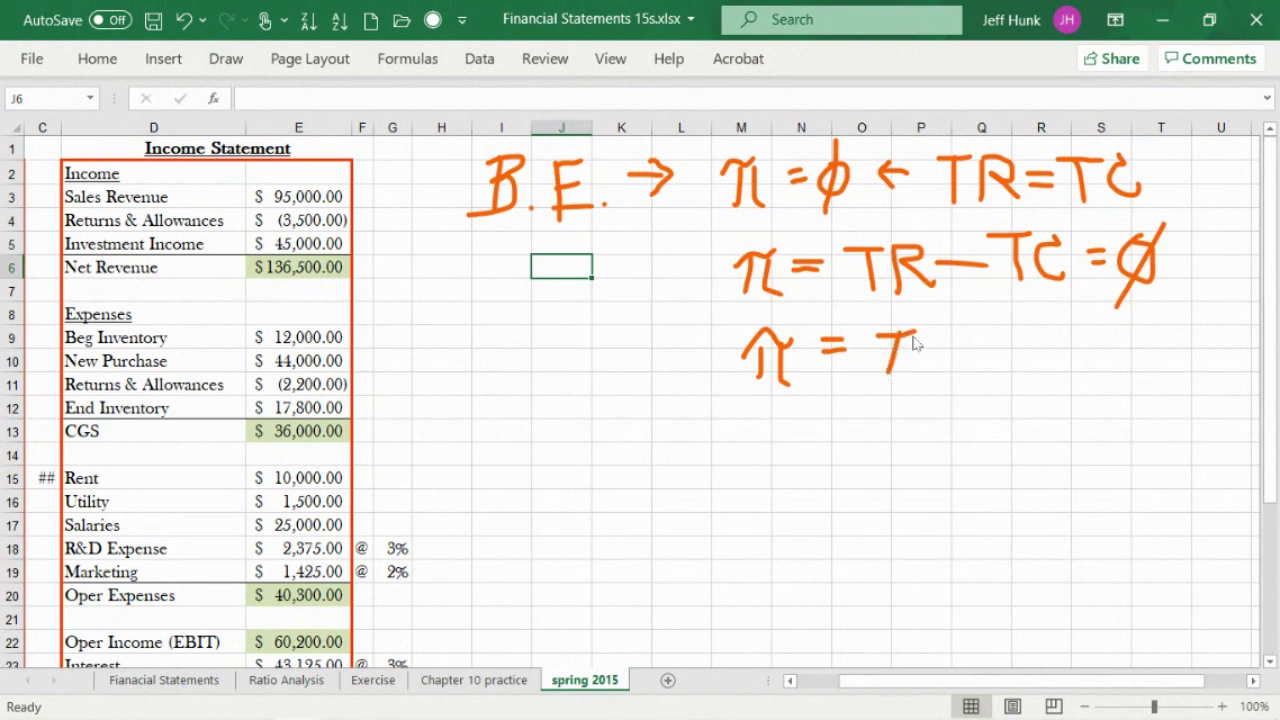
pyautogui.moveTo(916, 336)
pyautogui.mouseDown()
pyautogui.moveTo(909, 379)
pyautogui.moveTo(944, 352)
pyautogui.moveTo(918, 362)
pyautogui.moveTo(950, 382)
pyautogui.moveTo(980, 348)
pyautogui.moveTo(1038, 333)
pyautogui.moveTo(1010, 376)
pyautogui.mouseUp()
pyautogui.moveTo(1062, 340); pyautogui.dragTo(1074, 374)
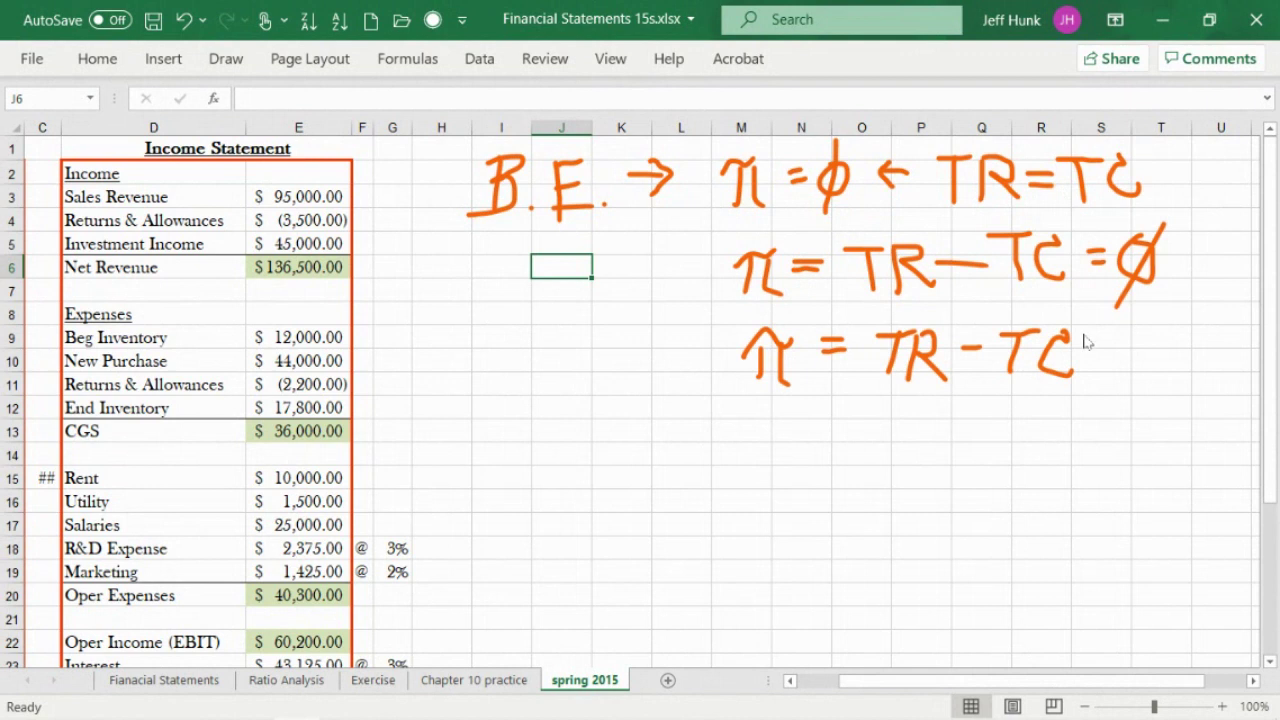
pyautogui.moveTo(1096, 334)
pyautogui.mouseDown()
pyautogui.moveTo(1128, 350)
pyautogui.moveTo(1110, 388)
pyautogui.mouseUp()
pyautogui.moveTo(1170, 336)
pyautogui.mouseDown()
pyautogui.moveTo(1147, 344)
pyautogui.moveTo(1188, 362)
pyautogui.moveTo(1168, 336)
pyautogui.moveTo(1160, 400)
pyautogui.mouseUp()
# Switch to Financial Statements.pdf in Acrobat and view the Break-even Analysis slide.
pyautogui.moveTo(1134, 716)
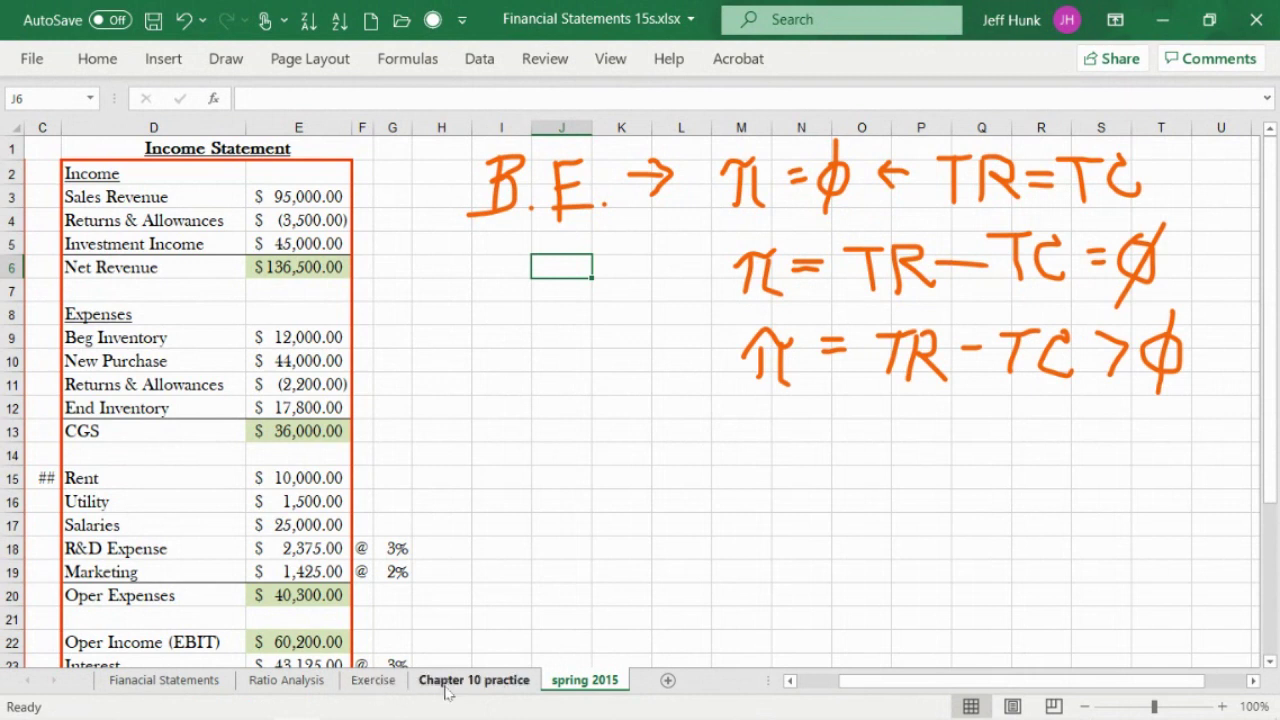
pyautogui.moveTo(340, 714)
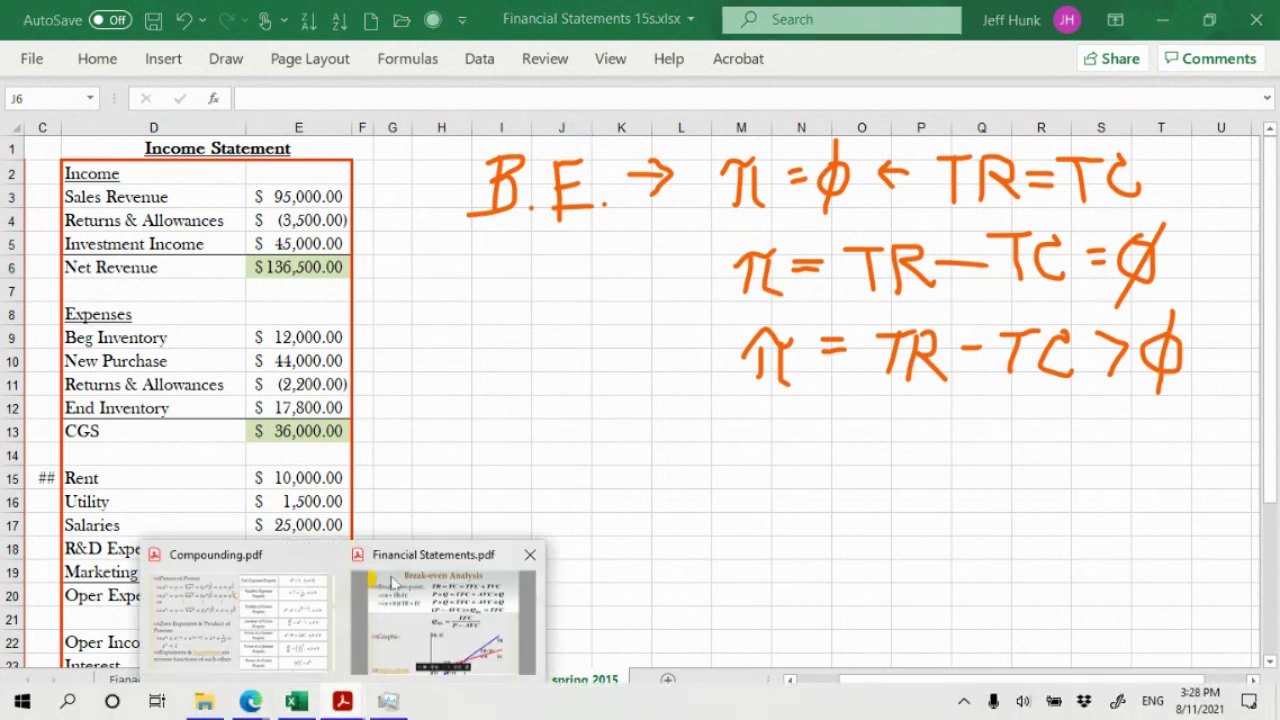
pyautogui.click(412, 605)
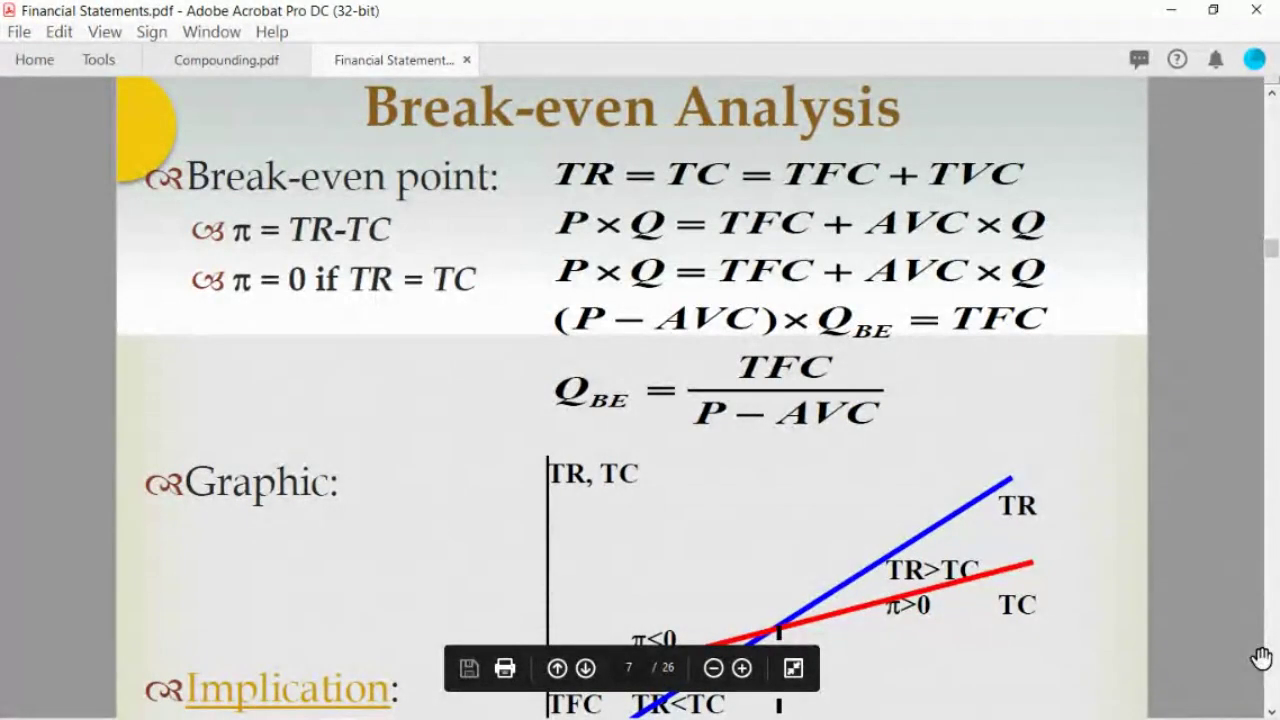
pyautogui.click(1258, 707)
pyautogui.click(558, 423)
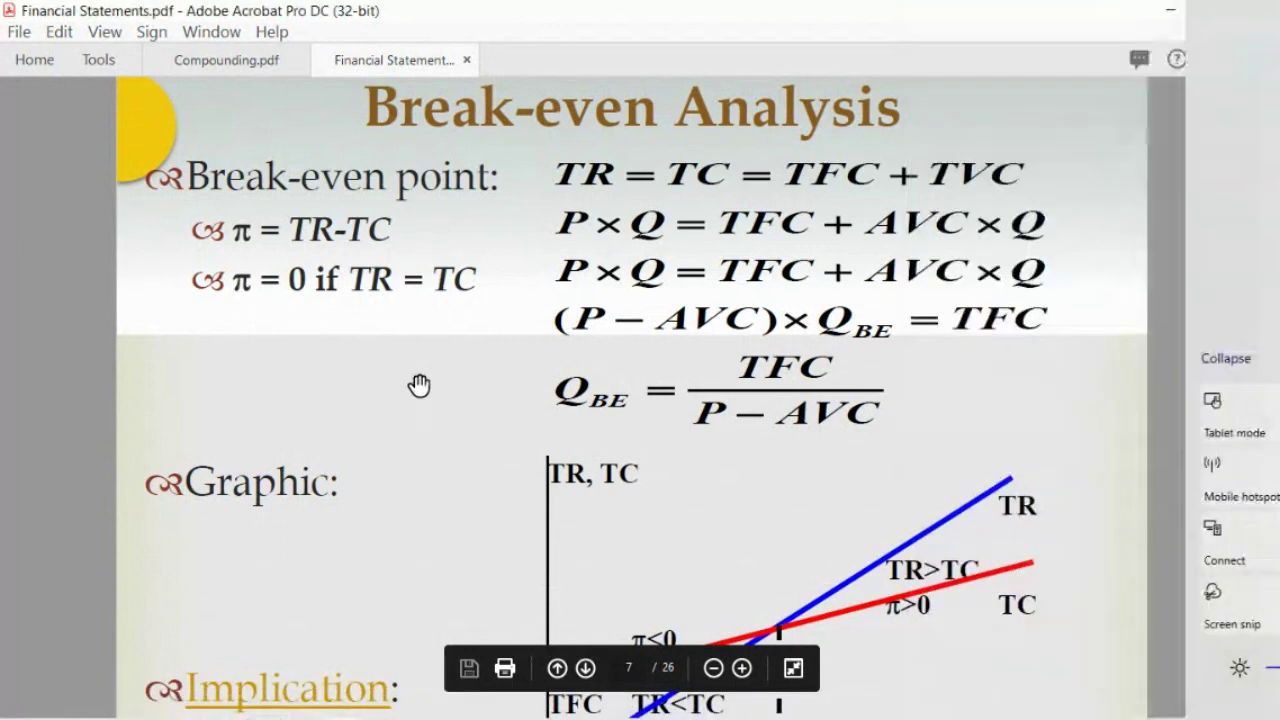
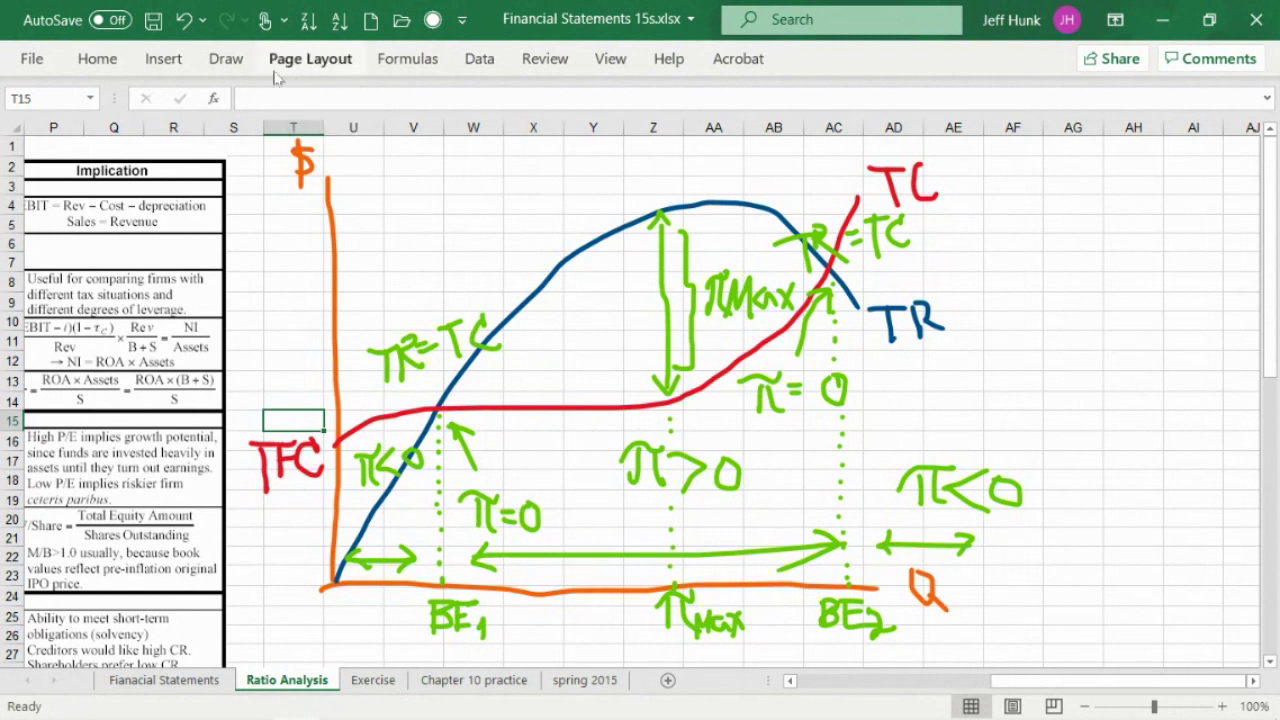
# Change the pen color to purple and mark the peak of the blue TR curve on Ratio Analysis with an X.
pyautogui.click(230, 72)
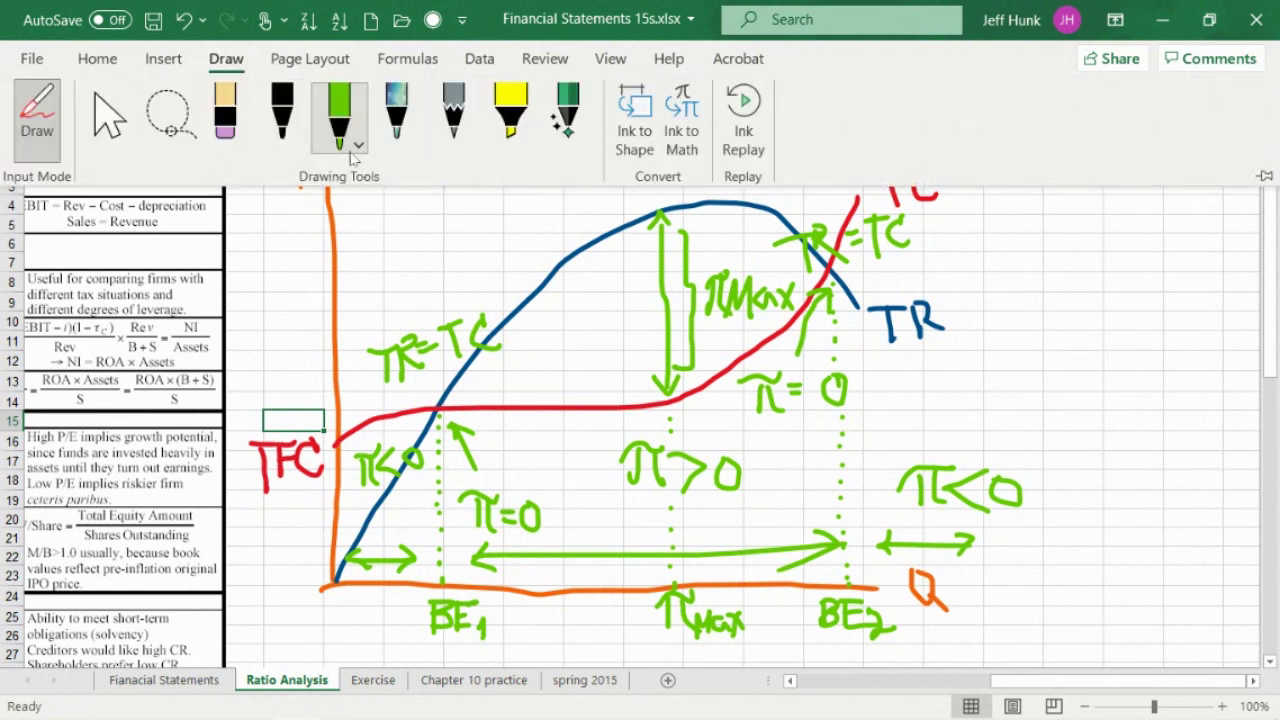
pyautogui.click(359, 148)
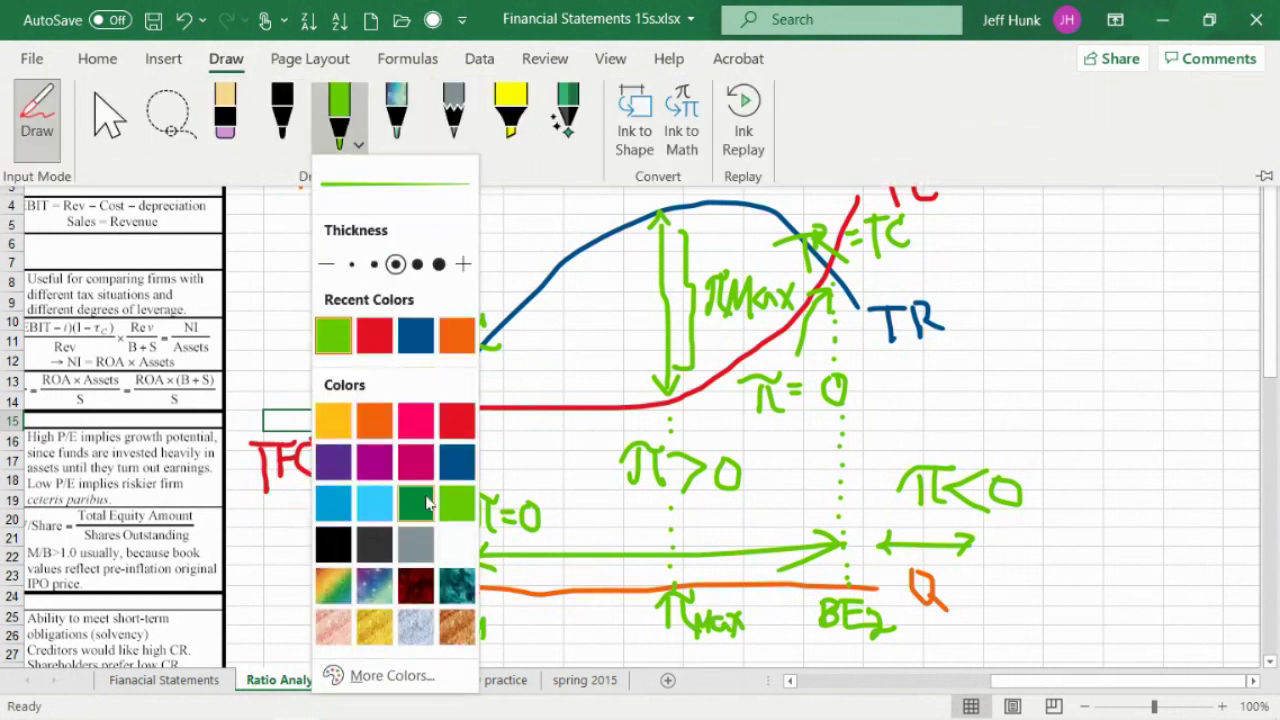
pyautogui.click(330, 470)
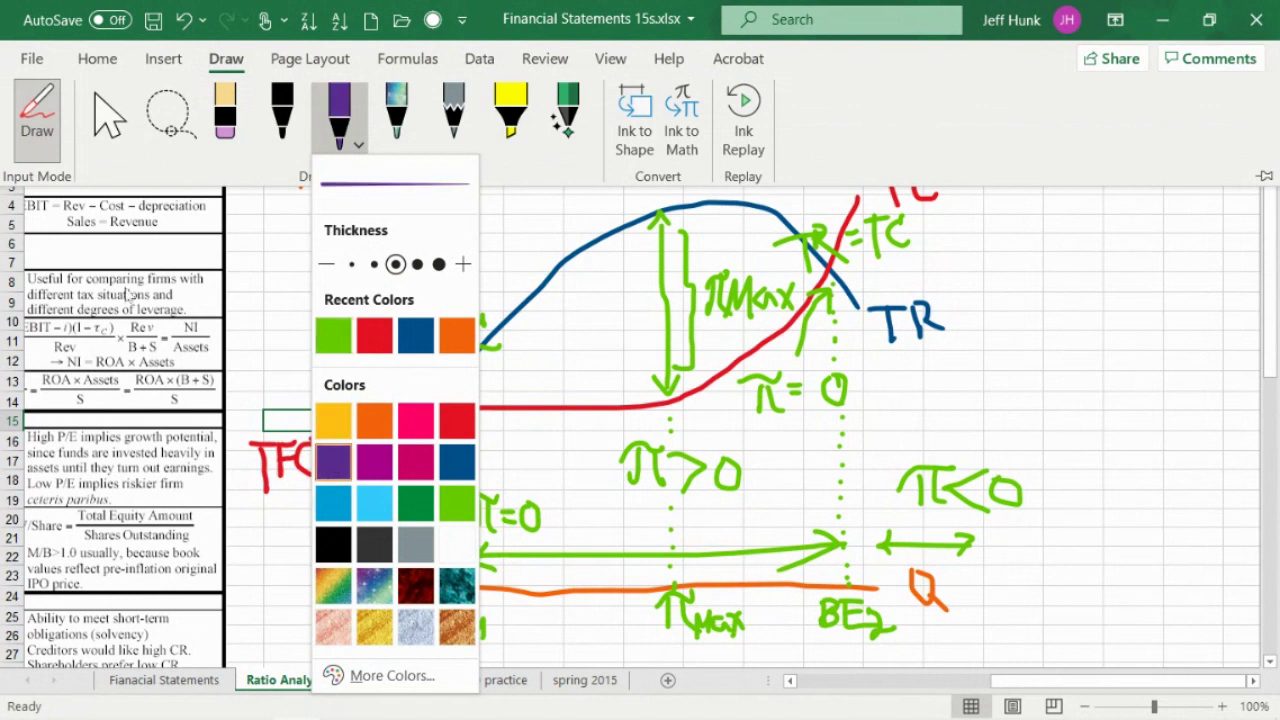
pyautogui.click(889, 107)
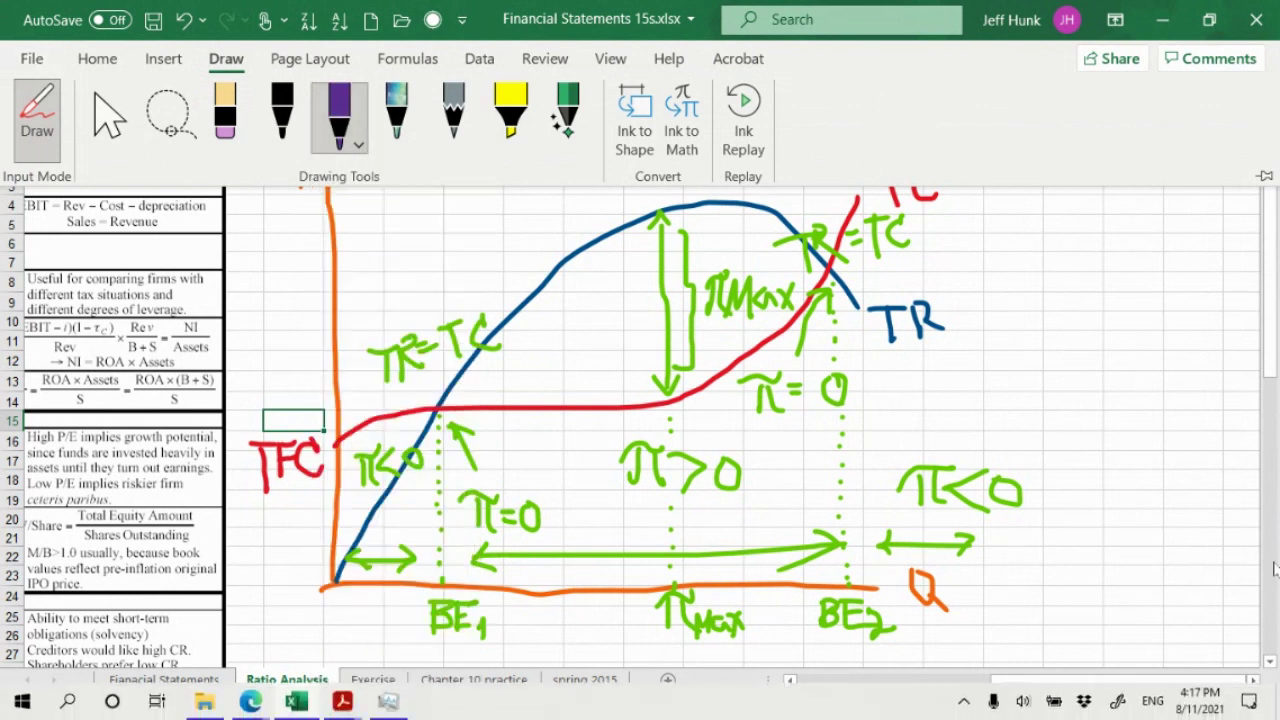
pyautogui.click(707, 358)
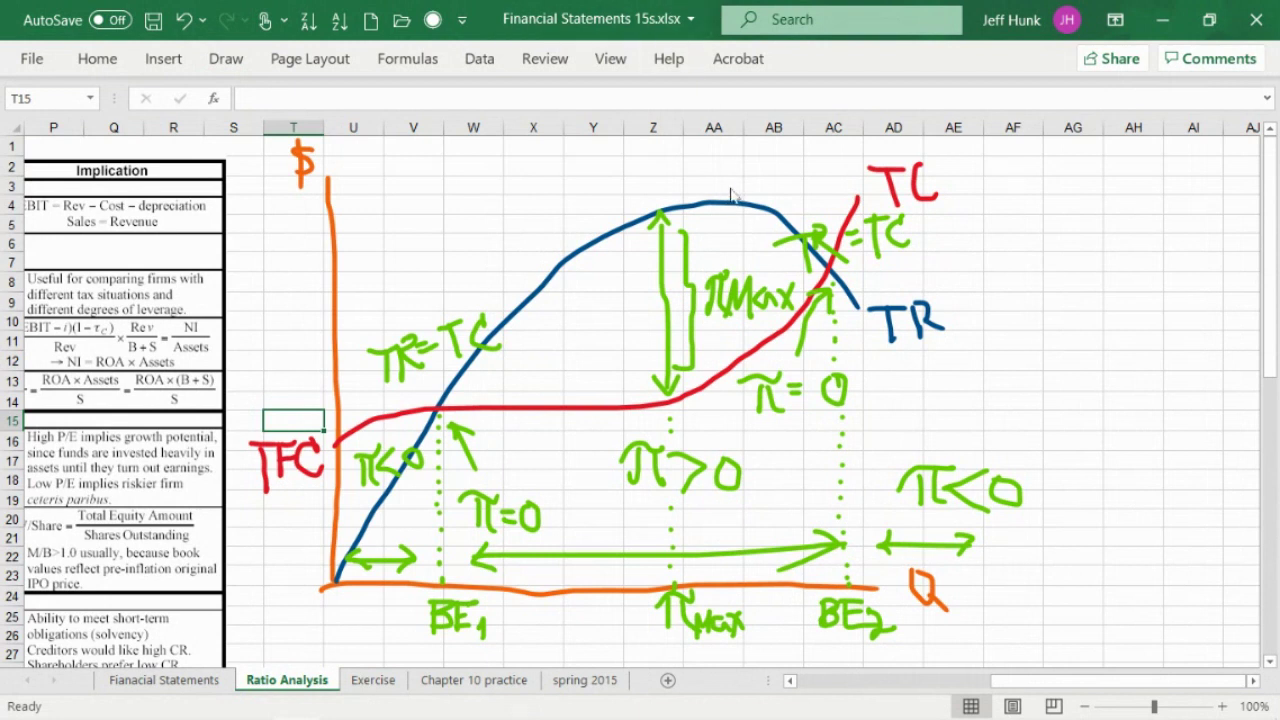
pyautogui.moveTo(729, 188); pyautogui.dragTo(737, 209)
# Handwrite the purple label "TRmax" above the X at the TR curve's peak, undoing and rewriting the "max" part.
pyautogui.moveTo(692, 138)
pyautogui.mouseDown()
pyautogui.moveTo(690, 176)
pyautogui.moveTo(712, 150)
pyautogui.moveTo(700, 166)
pyautogui.moveTo(663, 138)
pyautogui.moveTo(680, 145)
pyautogui.moveTo(675, 178)
pyautogui.moveTo(733, 163)
pyautogui.moveTo(777, 184)
pyautogui.mouseUp()
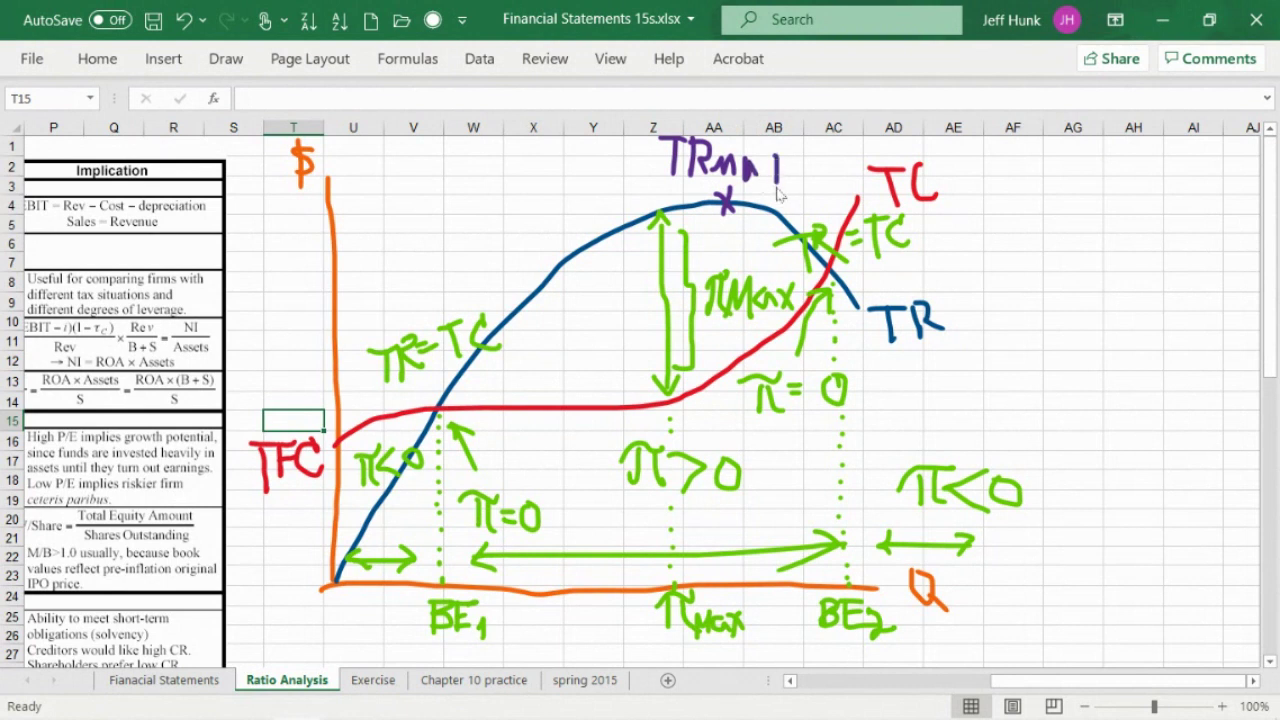
pyautogui.click(182, 28)
pyautogui.click(182, 28)
pyautogui.click(182, 28)
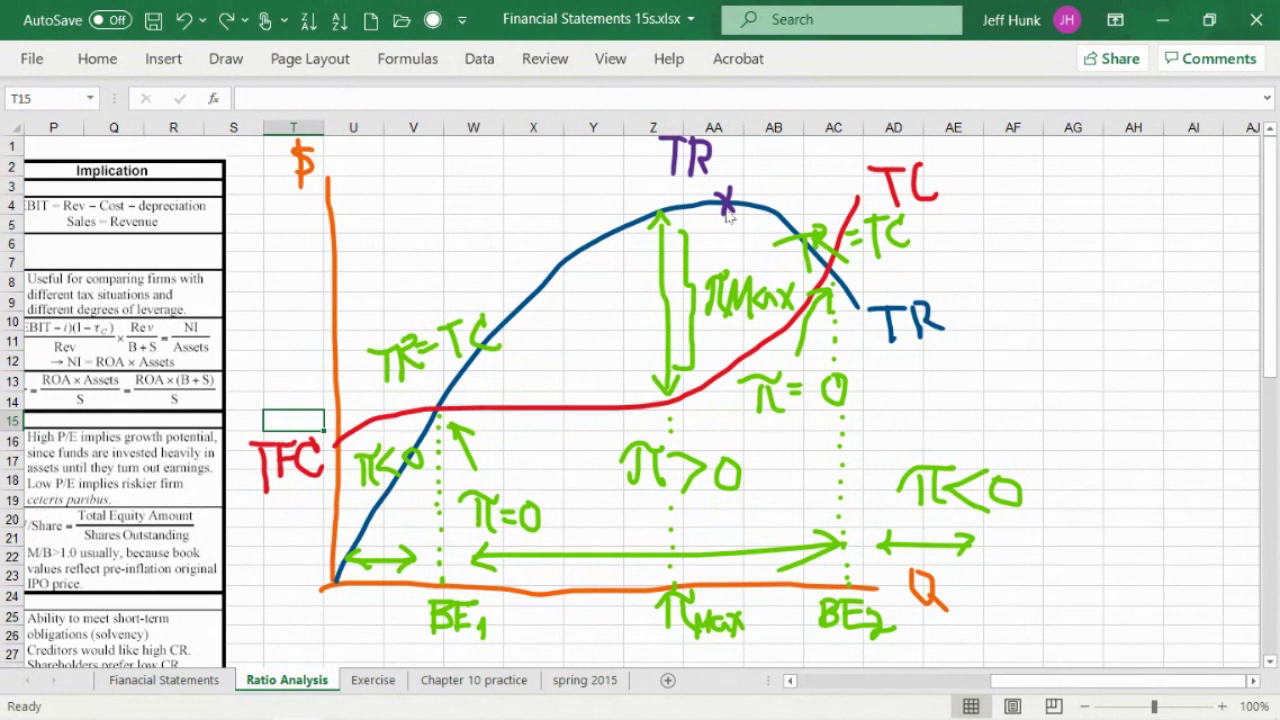
pyautogui.moveTo(719, 162)
pyautogui.mouseDown()
pyautogui.moveTo(722, 178)
pyautogui.moveTo(736, 168)
pyautogui.moveTo(738, 190)
pyautogui.moveTo(743, 171)
pyautogui.moveTo(757, 193)
pyautogui.moveTo(772, 184)
pyautogui.mouseUp()
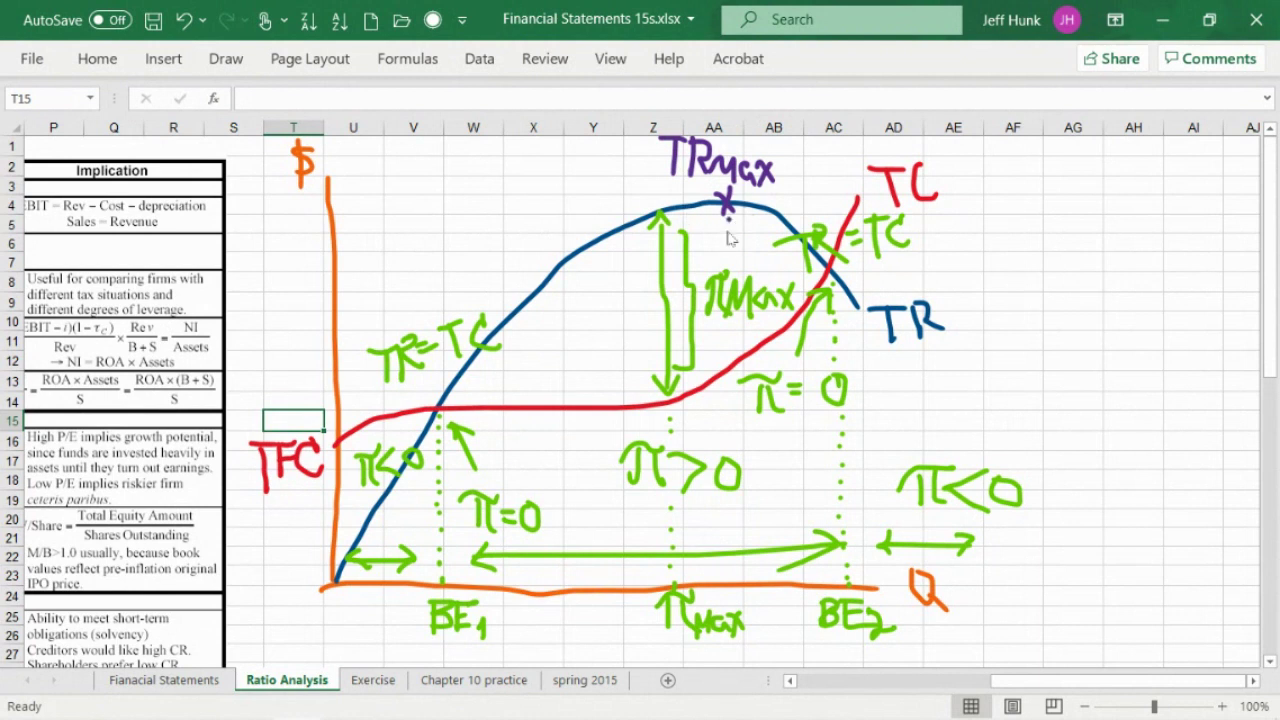
# Draw a purple dotted line down from the TRmax peak and box its lower end on the long green arrow.
pyautogui.click(731, 338)
pyautogui.click(731, 400)
pyautogui.click(731, 418)
pyautogui.click(732, 497)
pyautogui.click(732, 529)
pyautogui.moveTo(740, 538)
pyautogui.mouseDown()
pyautogui.moveTo(726, 556)
pyautogui.moveTo(752, 546)
pyautogui.mouseUp()
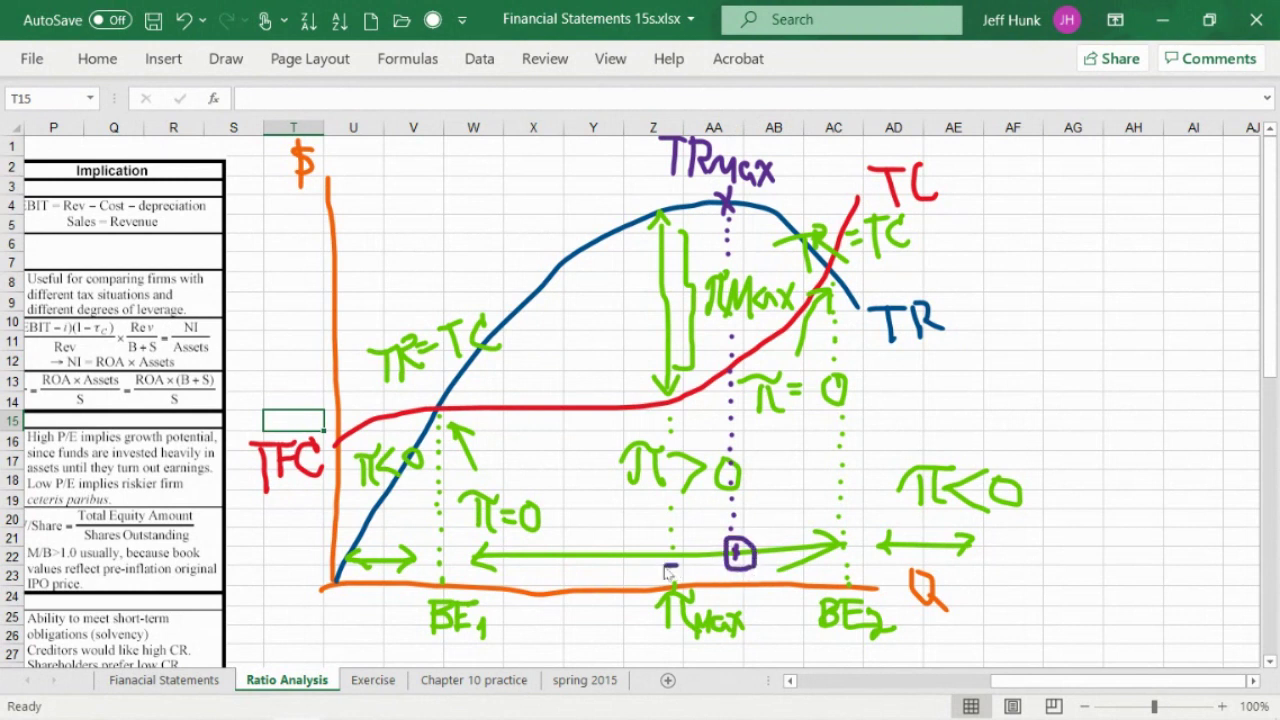
# Circle the πMax quantity in purple on the long green arrow and save the workbook.
pyautogui.moveTo(668, 567)
pyautogui.mouseDown()
pyautogui.moveTo(674, 544)
pyautogui.moveTo(688, 558)
pyautogui.moveTo(672, 569)
pyautogui.mouseUp()
pyautogui.click(153, 20)
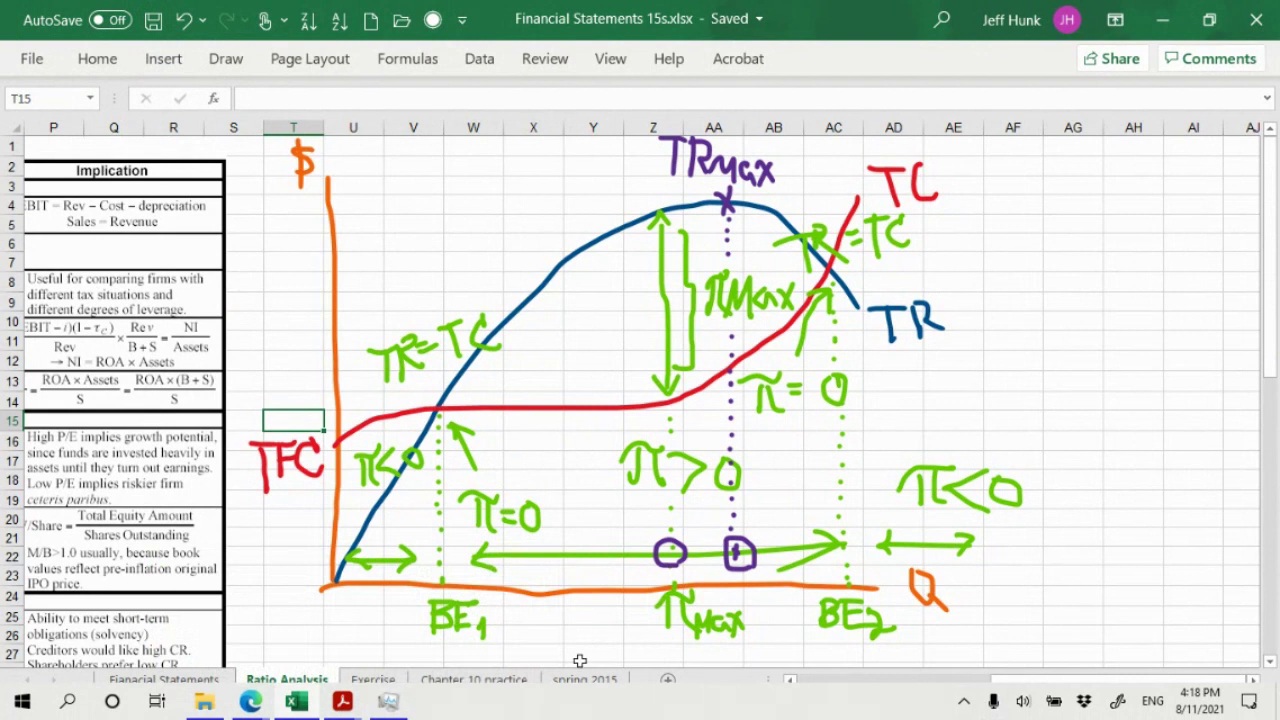
# Look through the Exercise, Chapter 10 practice and spring 2015 sheets and return to Ratio Analysis.
pyautogui.moveTo(296, 706)
pyautogui.click(366, 684)
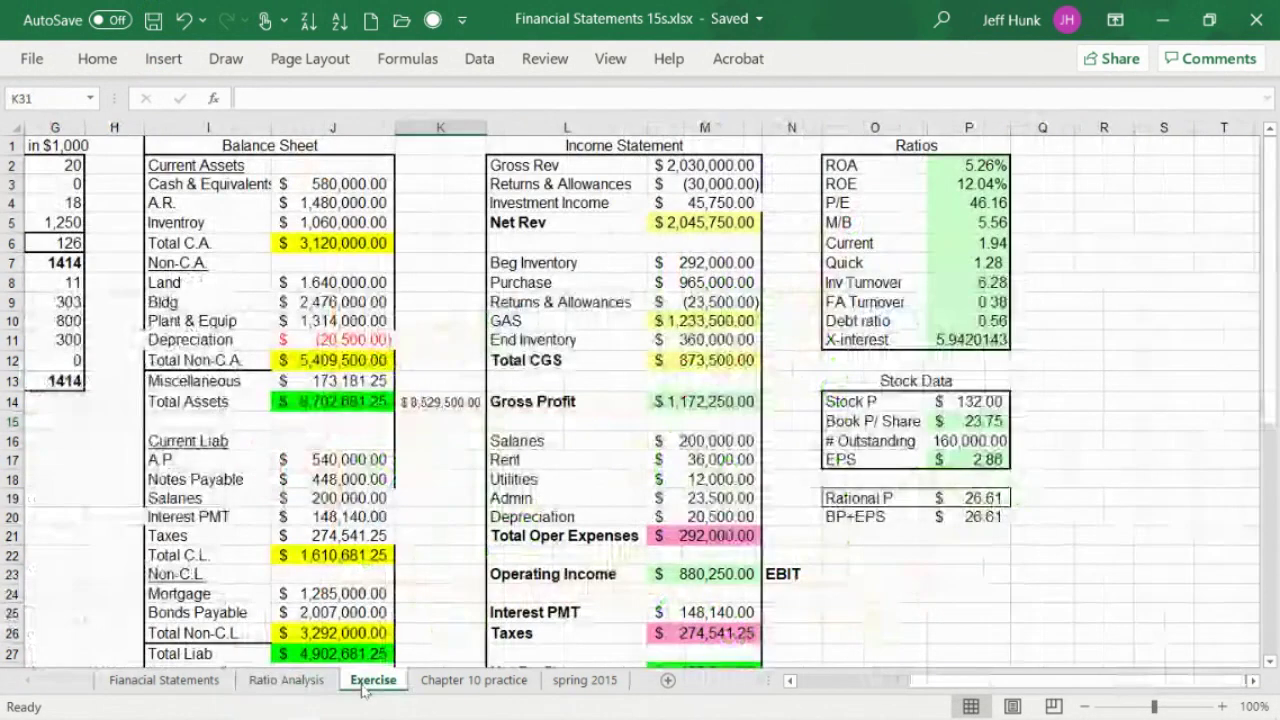
pyautogui.click(290, 681)
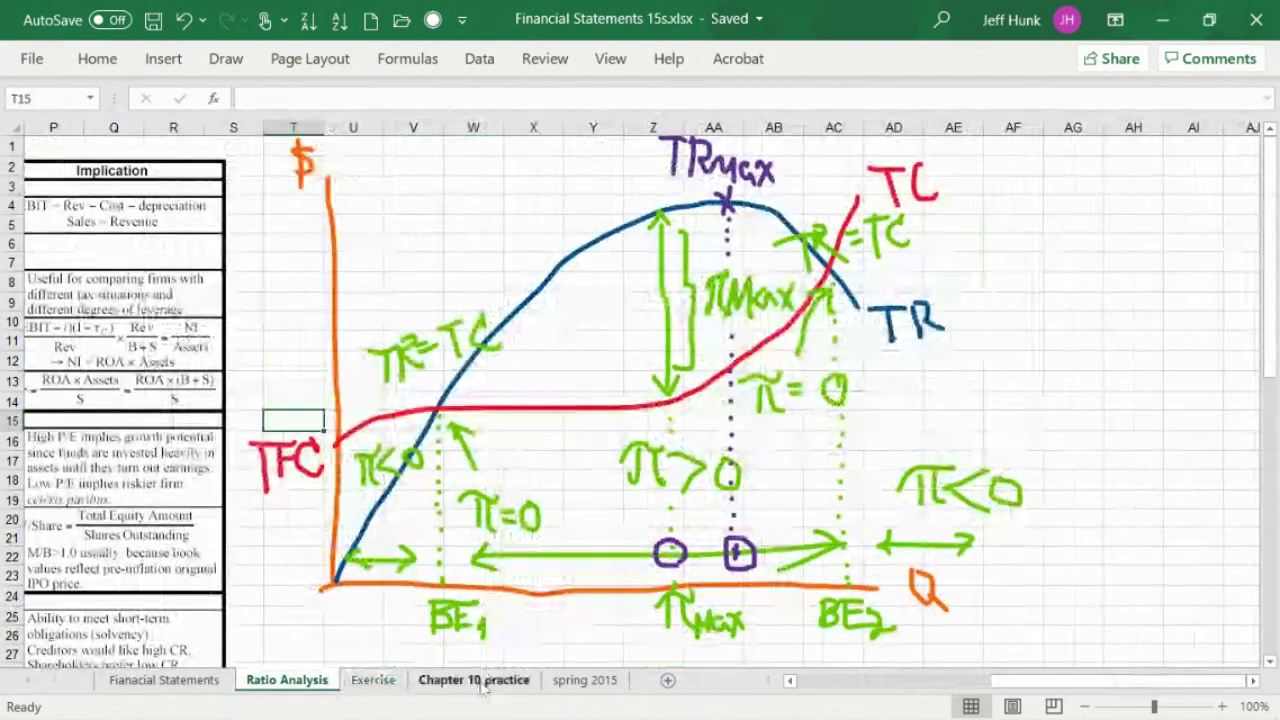
pyautogui.click(483, 683)
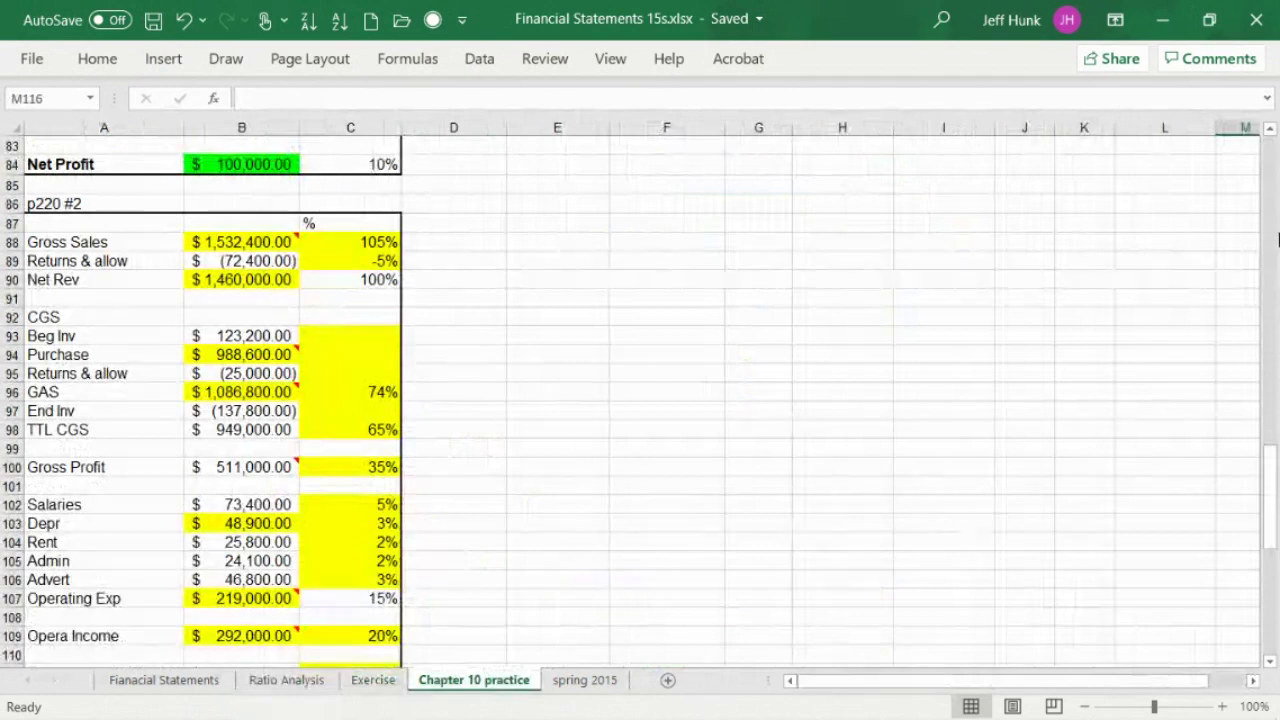
pyautogui.click(1272, 222)
pyautogui.click(1272, 222)
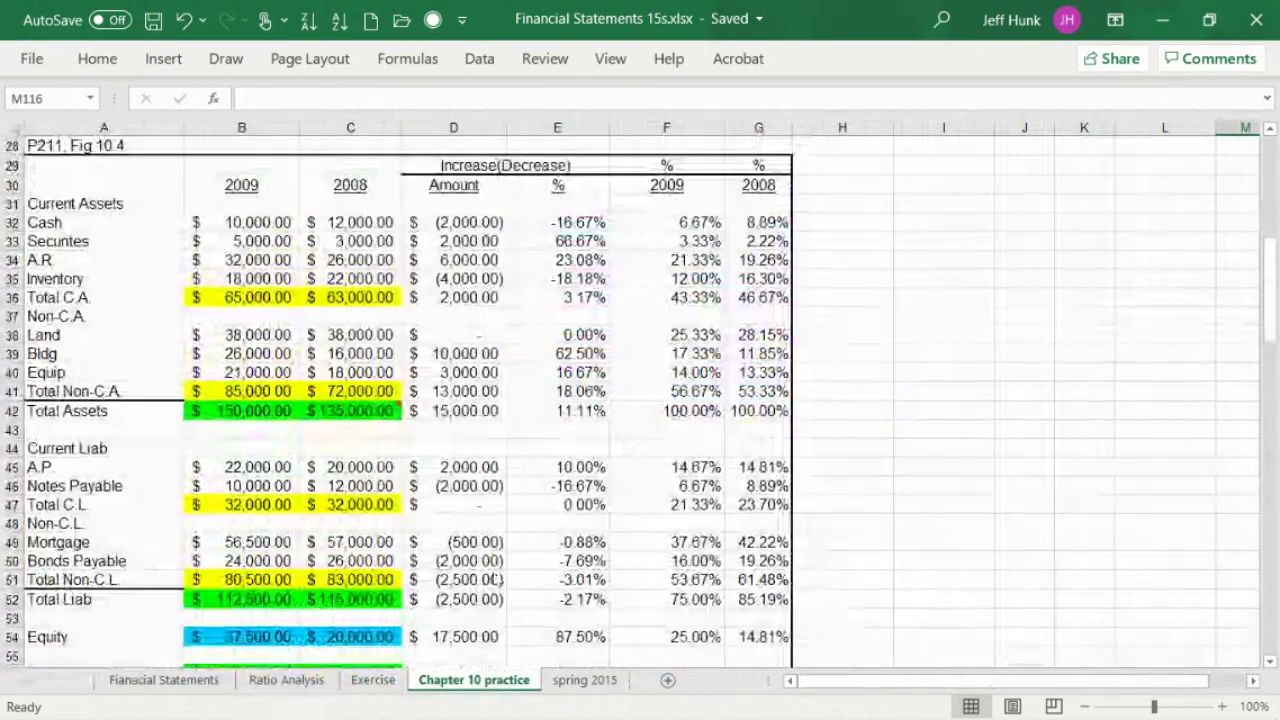
pyautogui.click(582, 681)
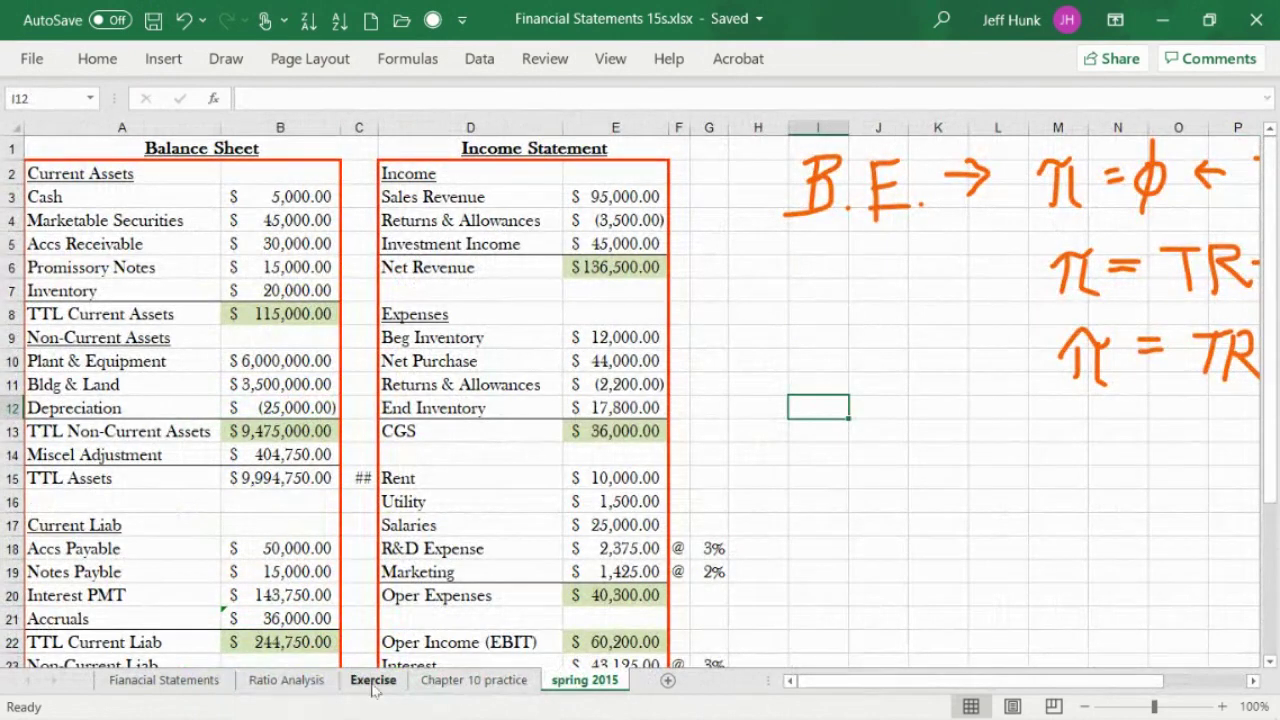
pyautogui.click(470, 680)
pyautogui.click(373, 680)
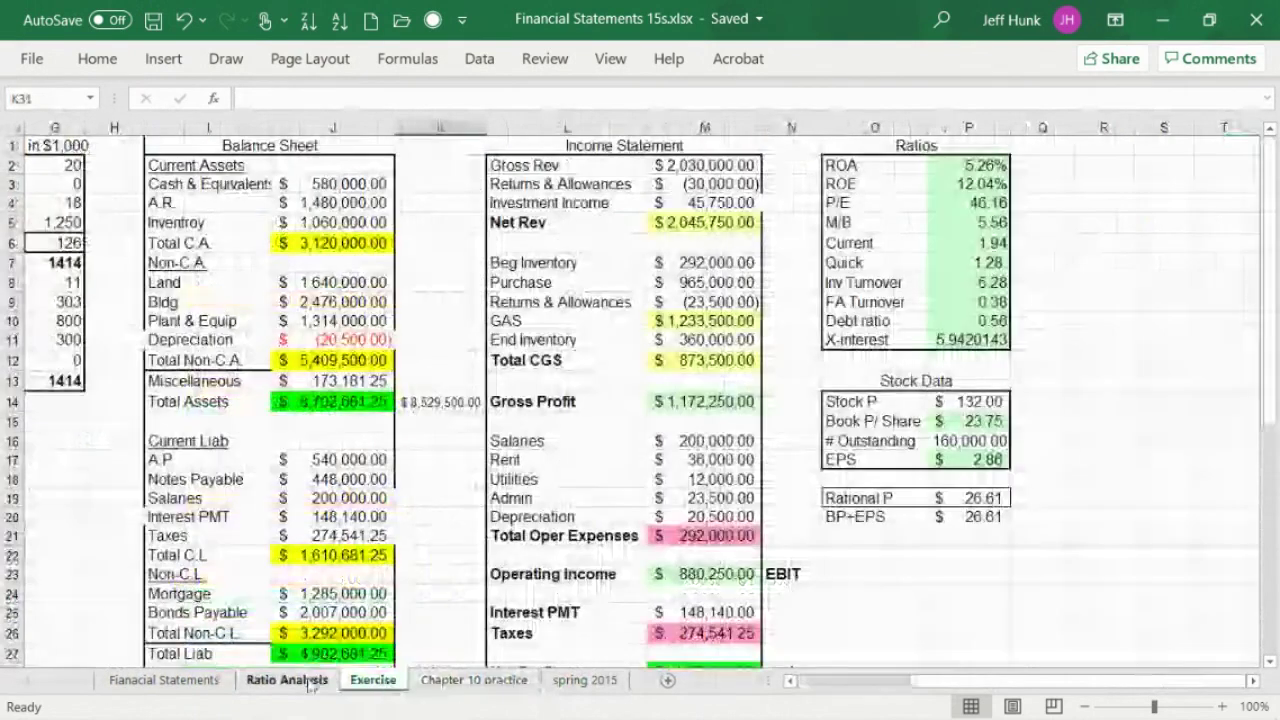
pyautogui.click(311, 682)
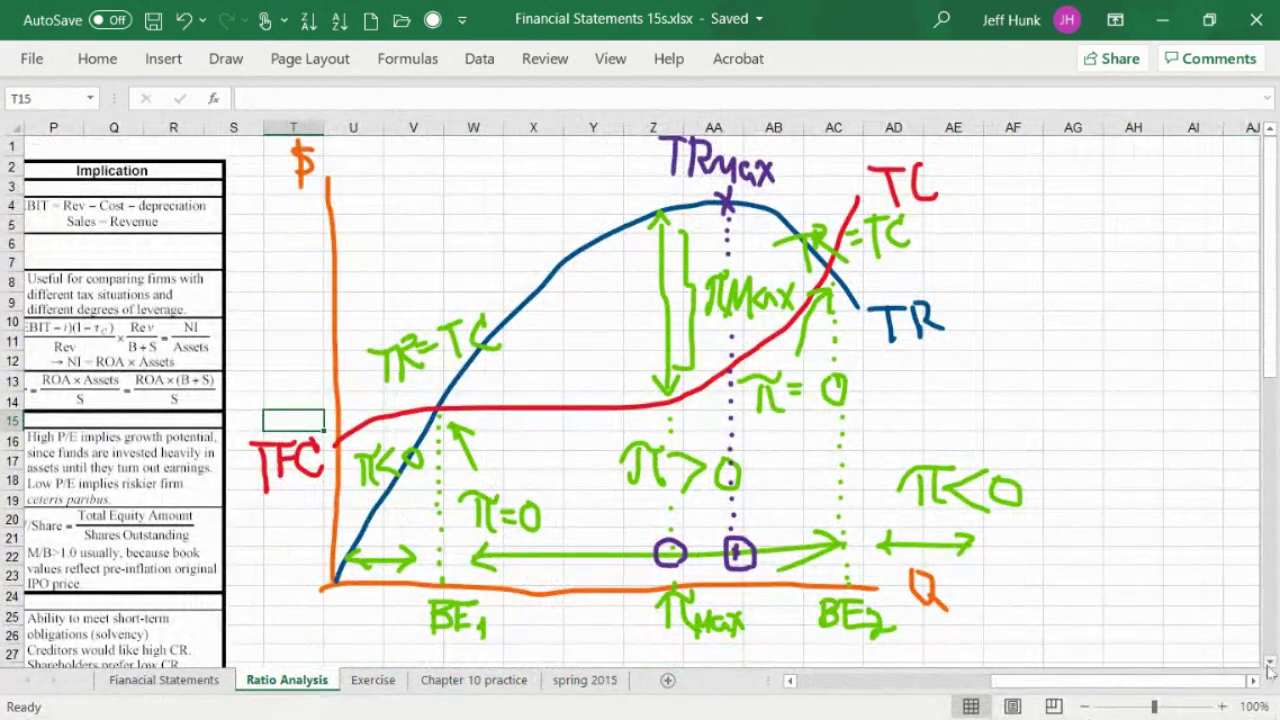
pyautogui.scroll(-4, 1270, 670)
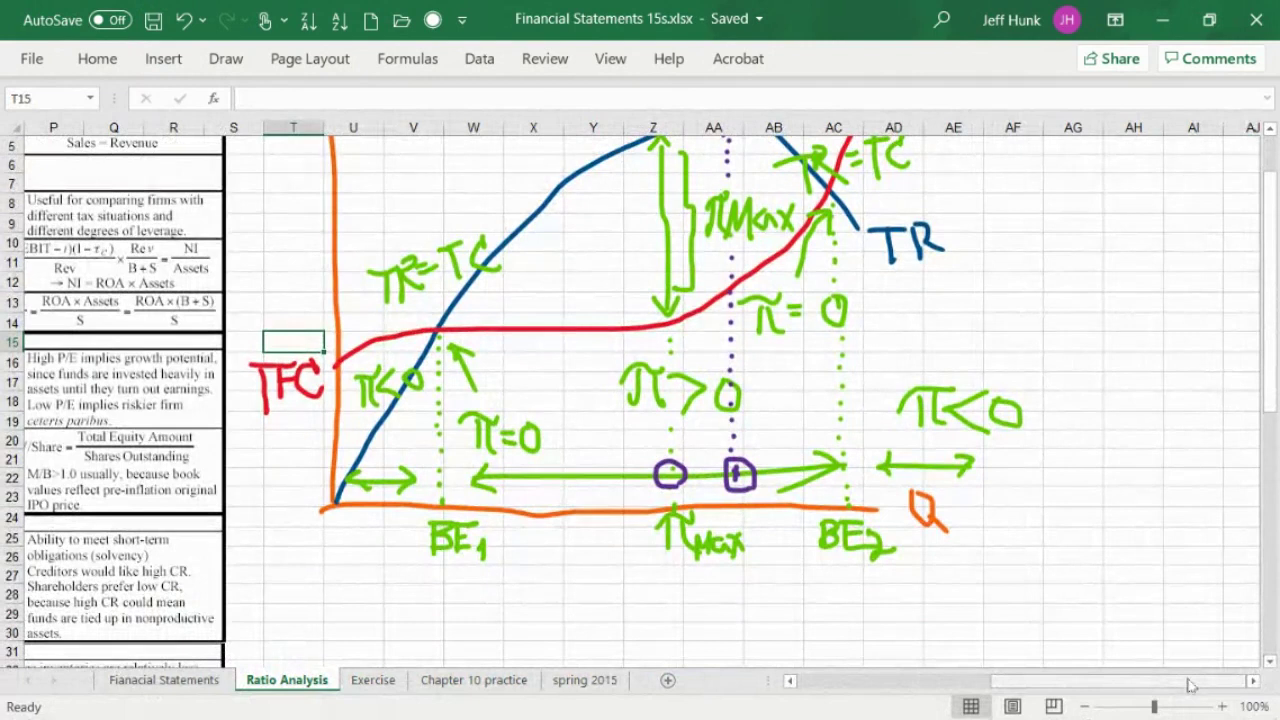
pyautogui.click(1265, 575)
pyautogui.moveTo(1265, 575); pyautogui.dragTo(1275, 108)
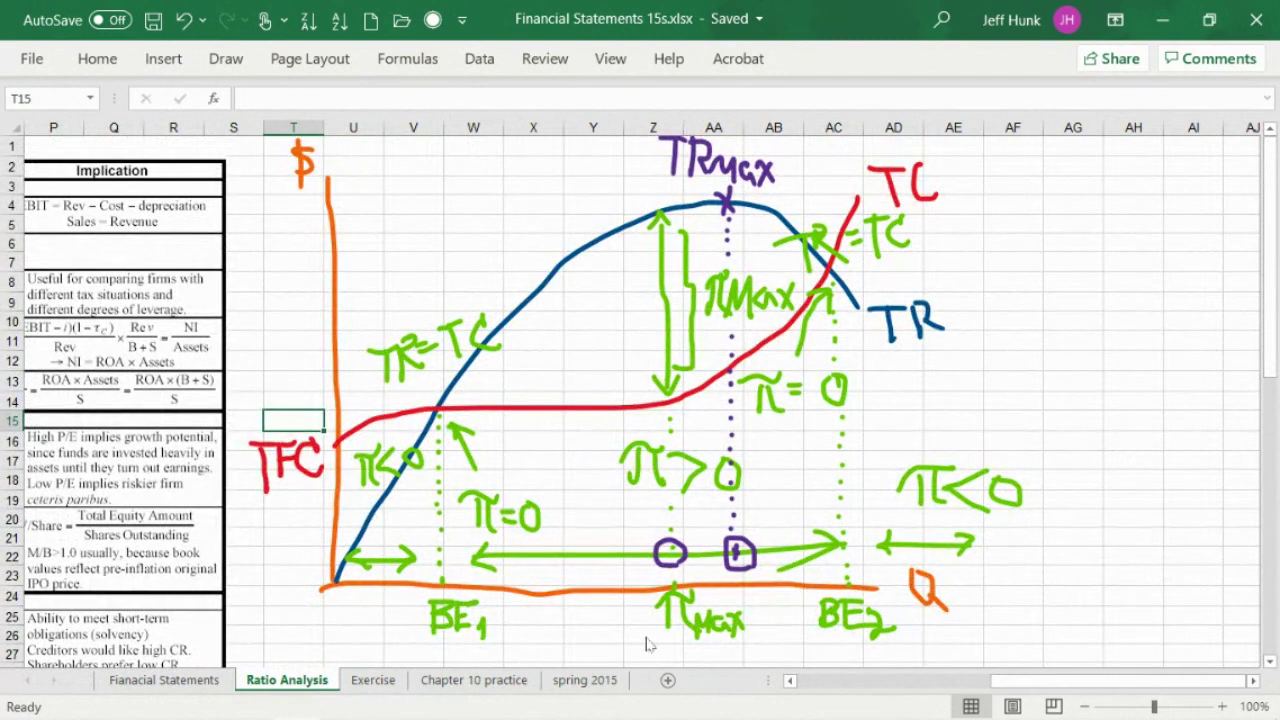
pyautogui.click(300, 59)
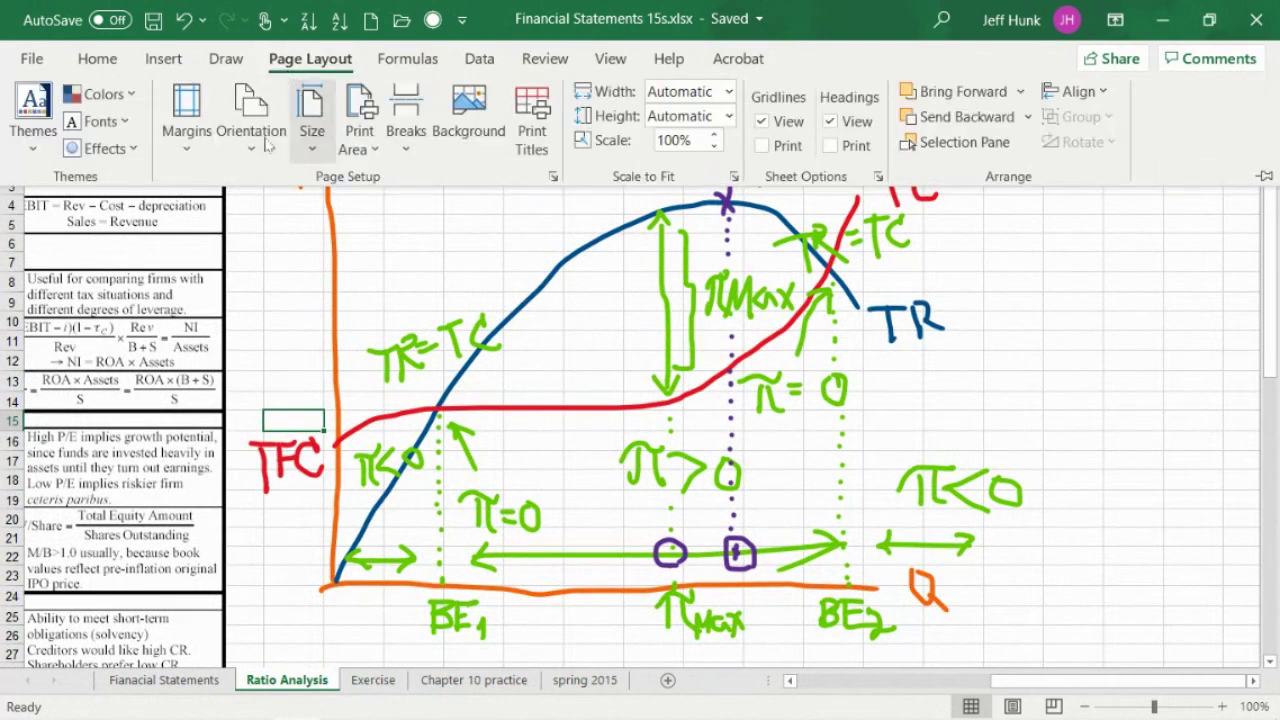
pyautogui.click(226, 59)
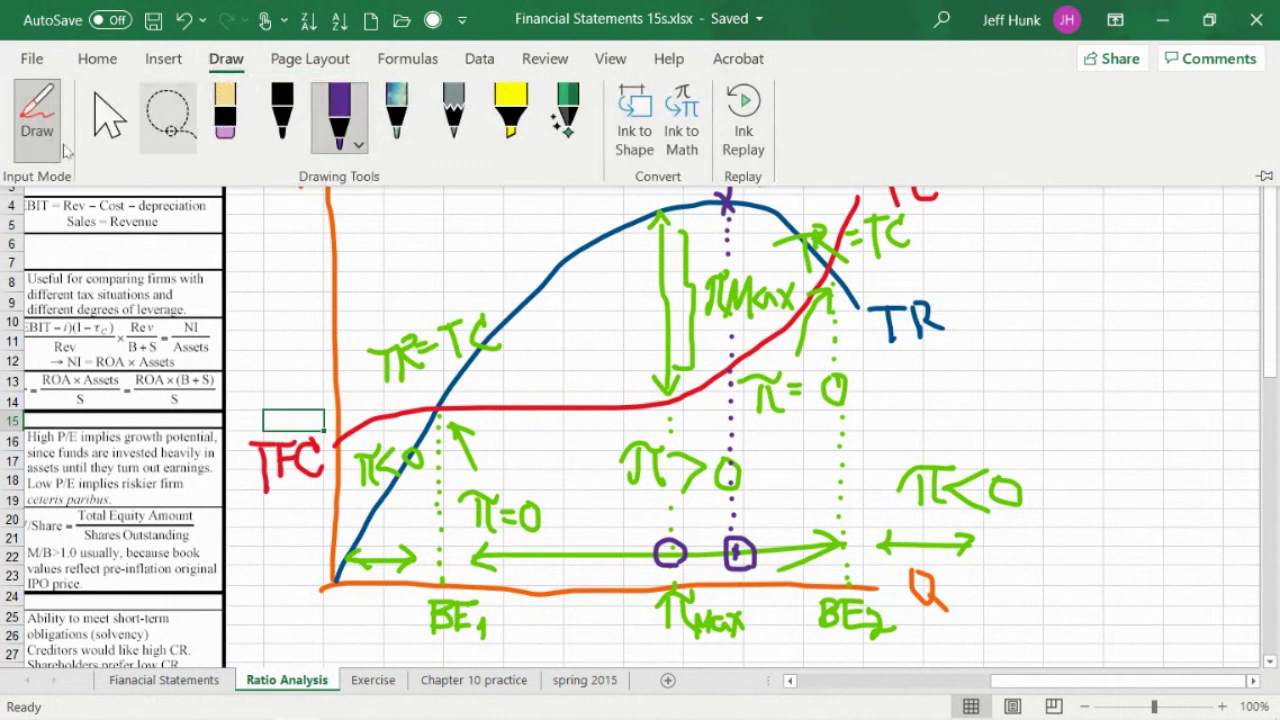
pyautogui.click(1136, 466)
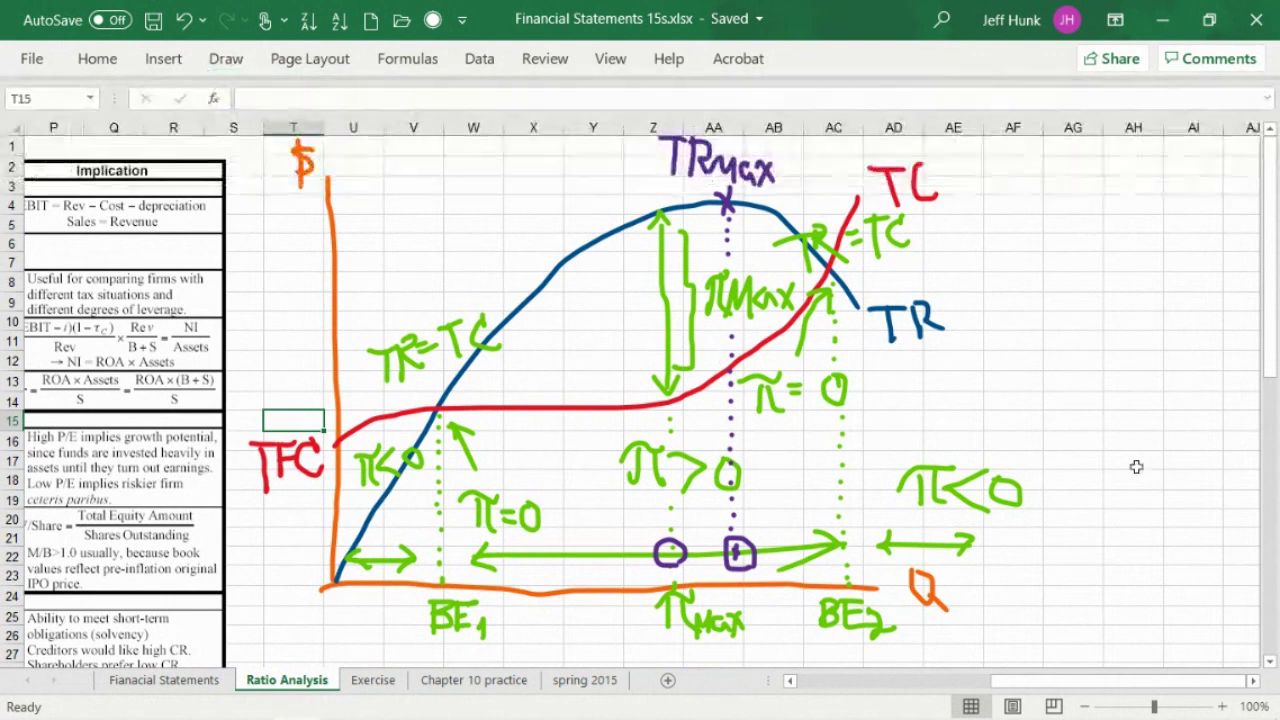
# Select cell U30 in the blank area below the break-even graph on Ratio Analysis.
pyautogui.moveTo(1272, 340); pyautogui.dragTo(1277, 525)
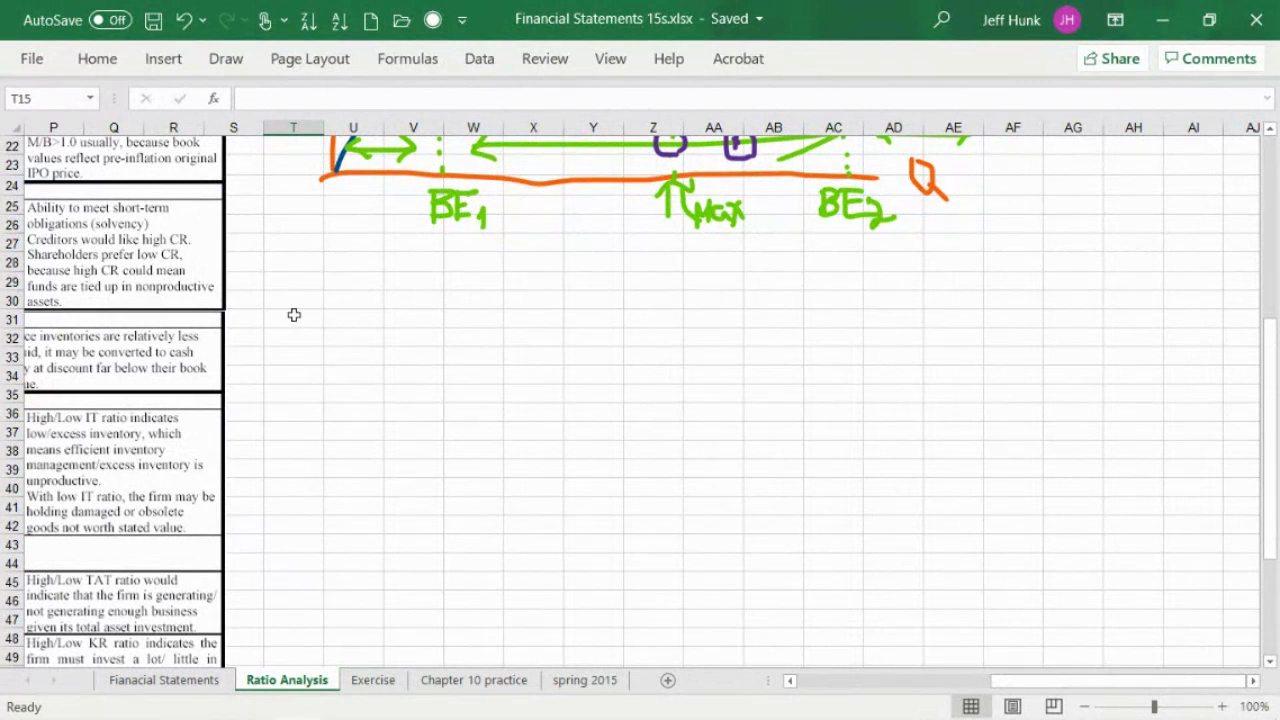
pyautogui.click(346, 301)
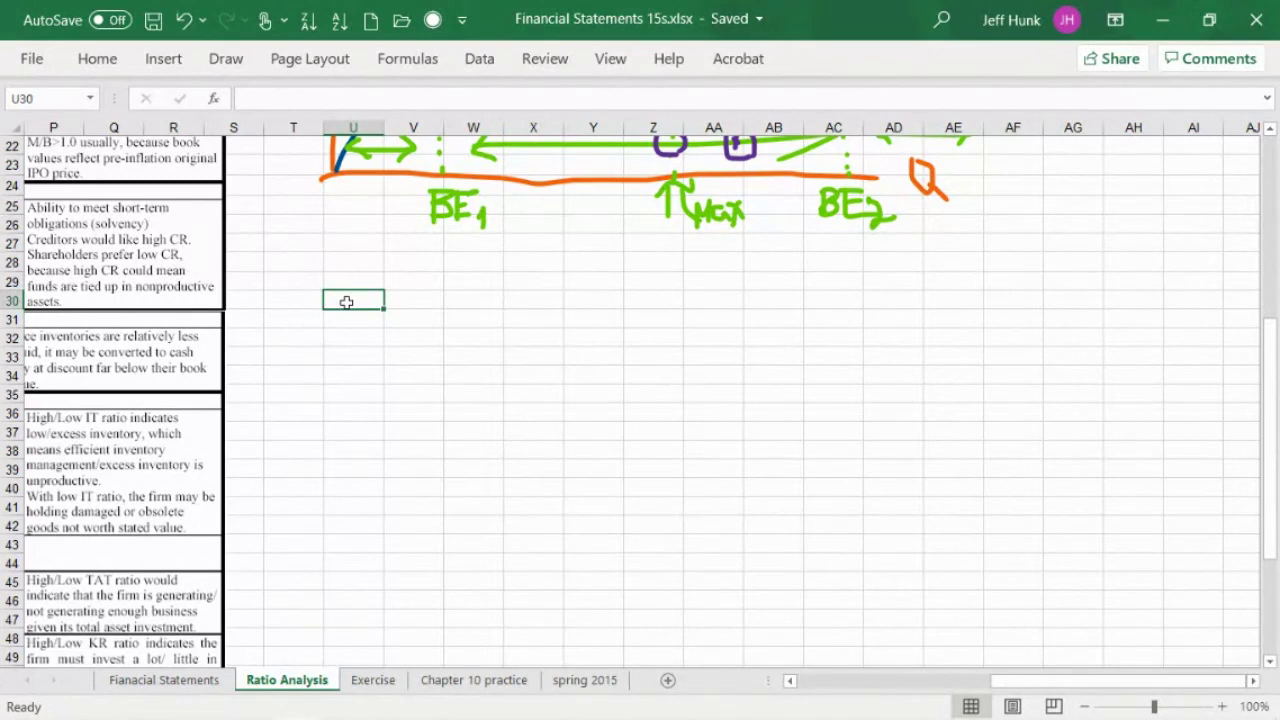
pyautogui.click(97, 59)
pyautogui.click(243, 138)
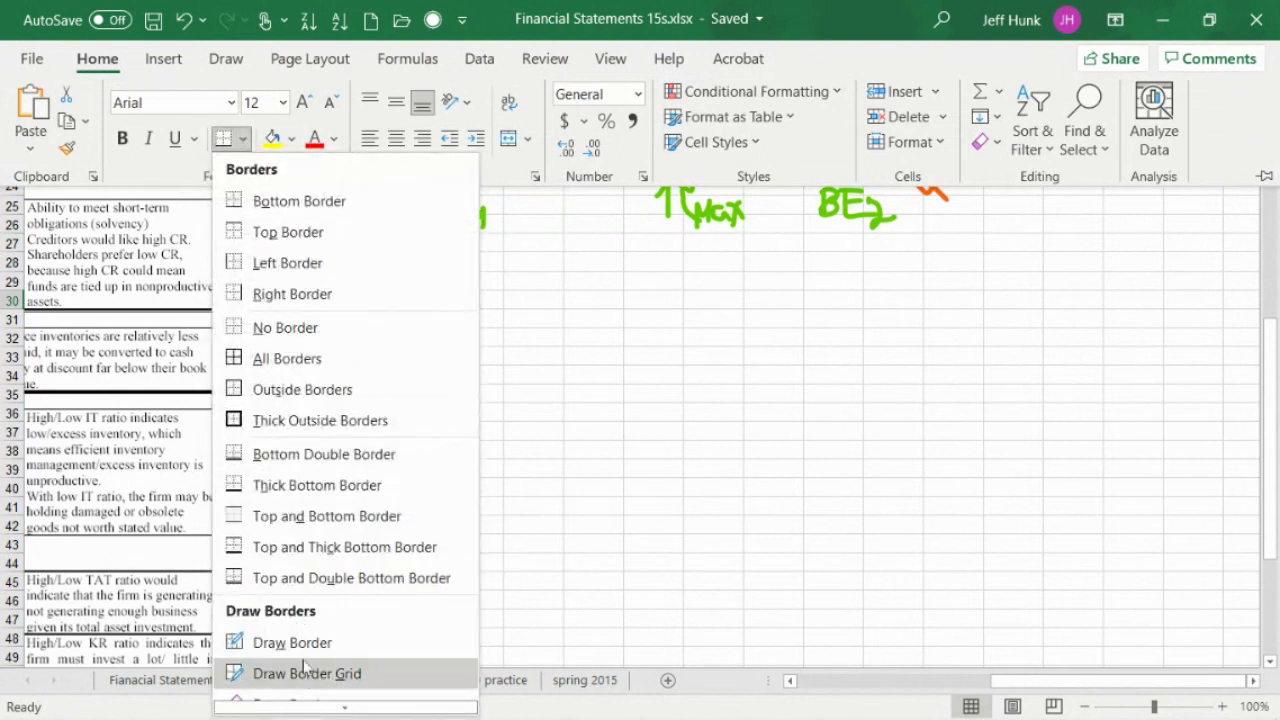
pyautogui.scroll(-3, 307, 670)
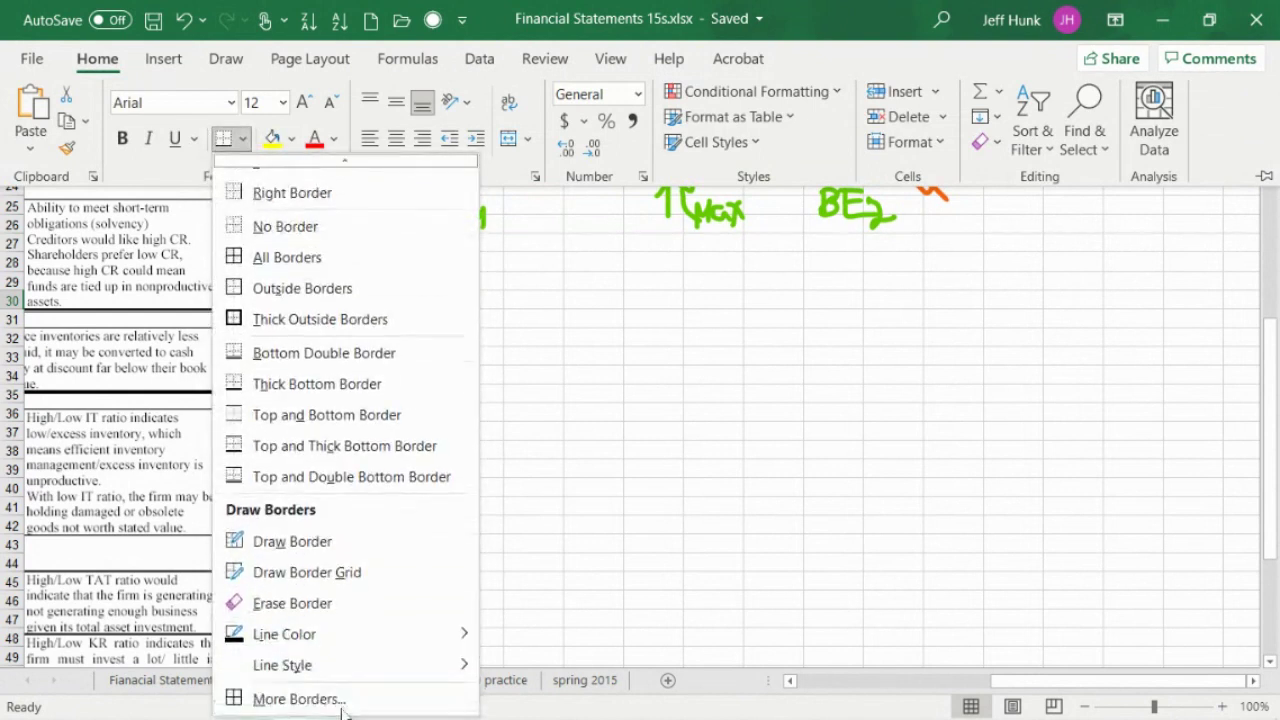
pyautogui.click(294, 697)
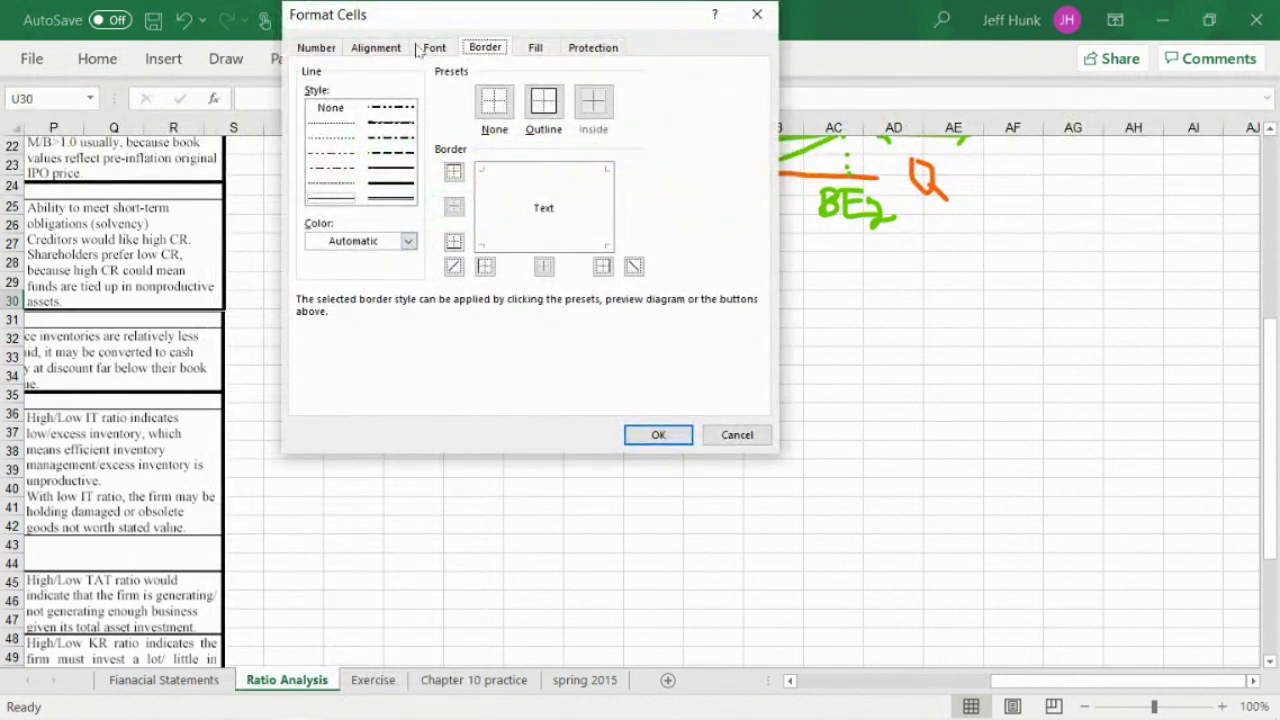
pyautogui.click(409, 190)
pyautogui.click(390, 185)
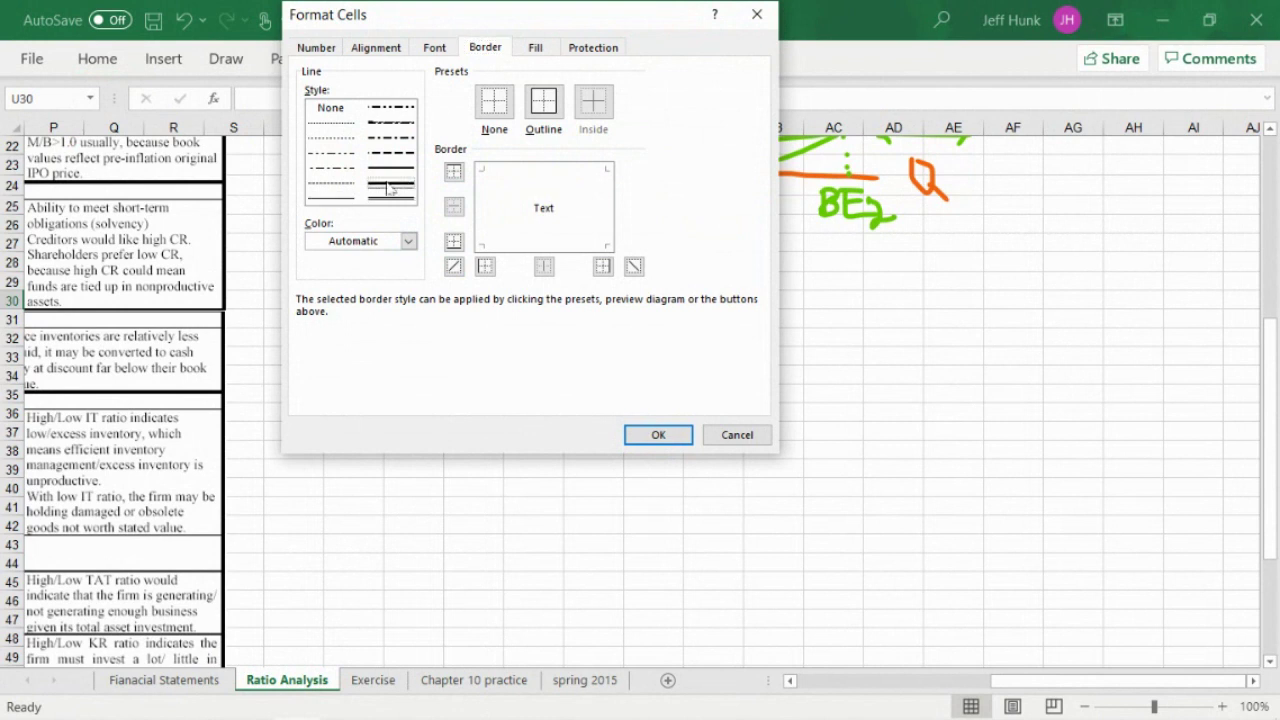
pyautogui.click(377, 48)
pyautogui.click(437, 49)
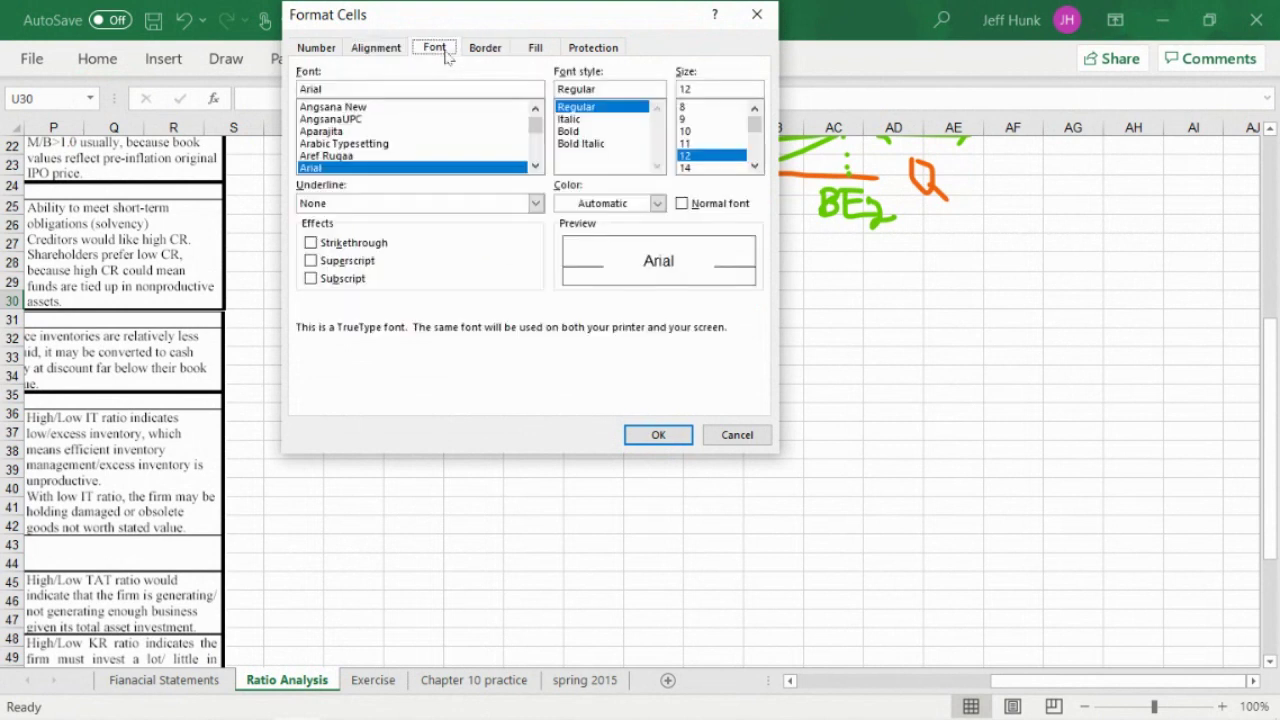
pyautogui.click(318, 50)
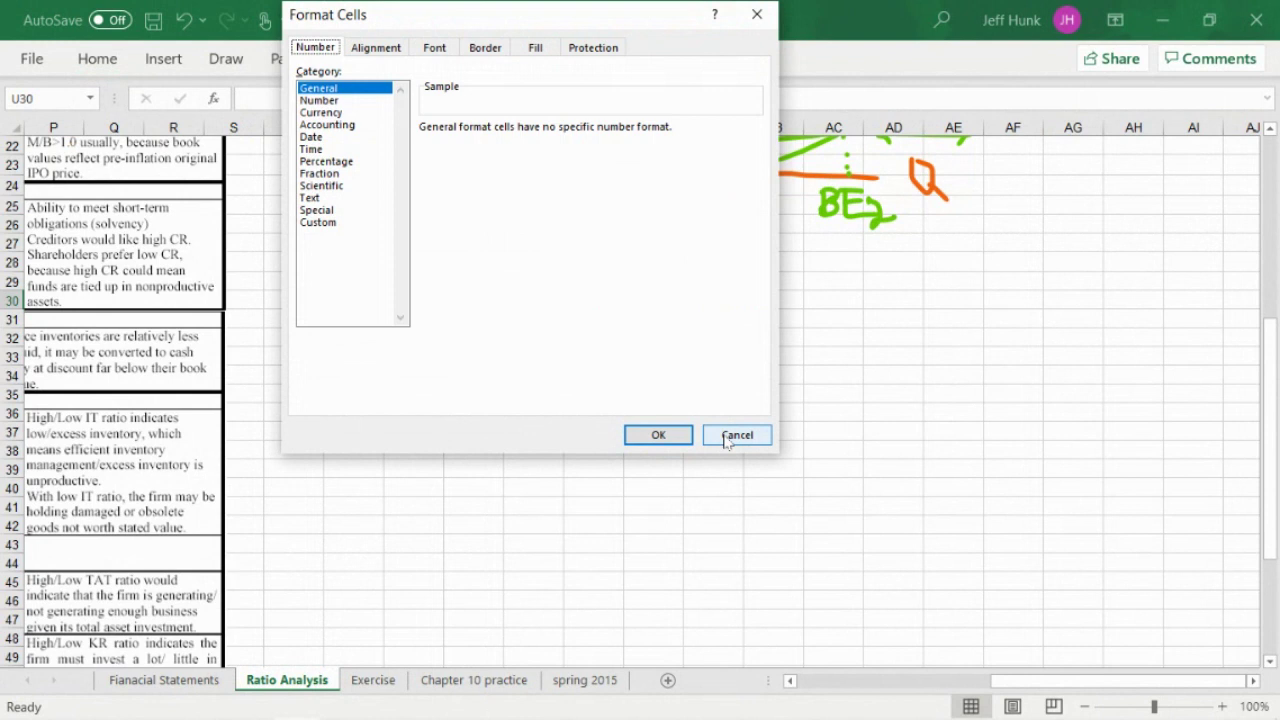
pyautogui.click(373, 52)
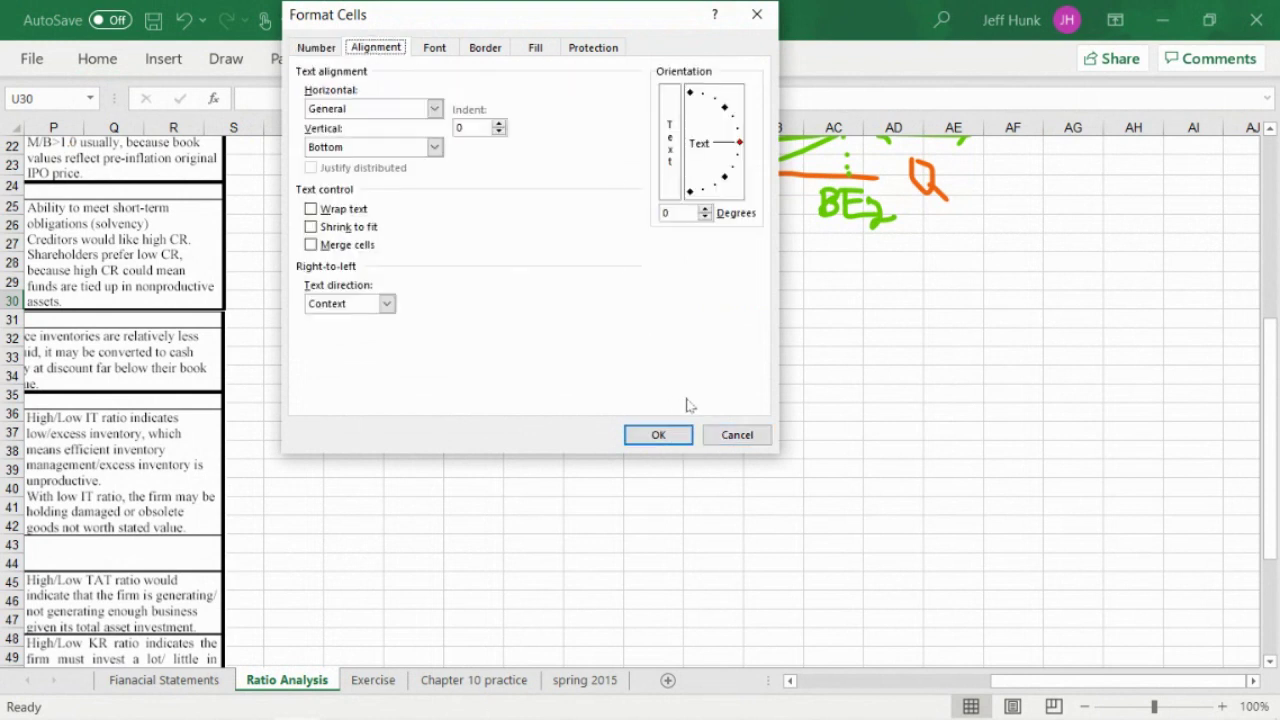
pyautogui.click(735, 443)
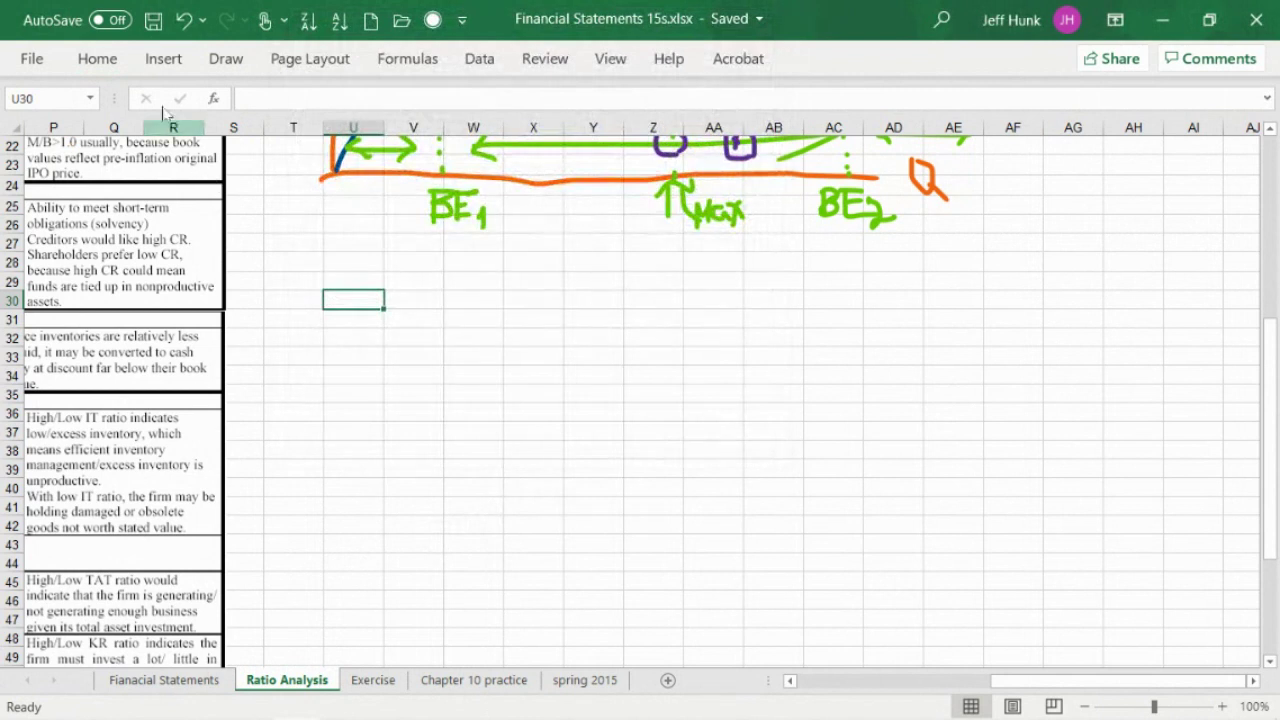
# Set the border-drawing line color to the recently used orange-red.
pyautogui.click(117, 68)
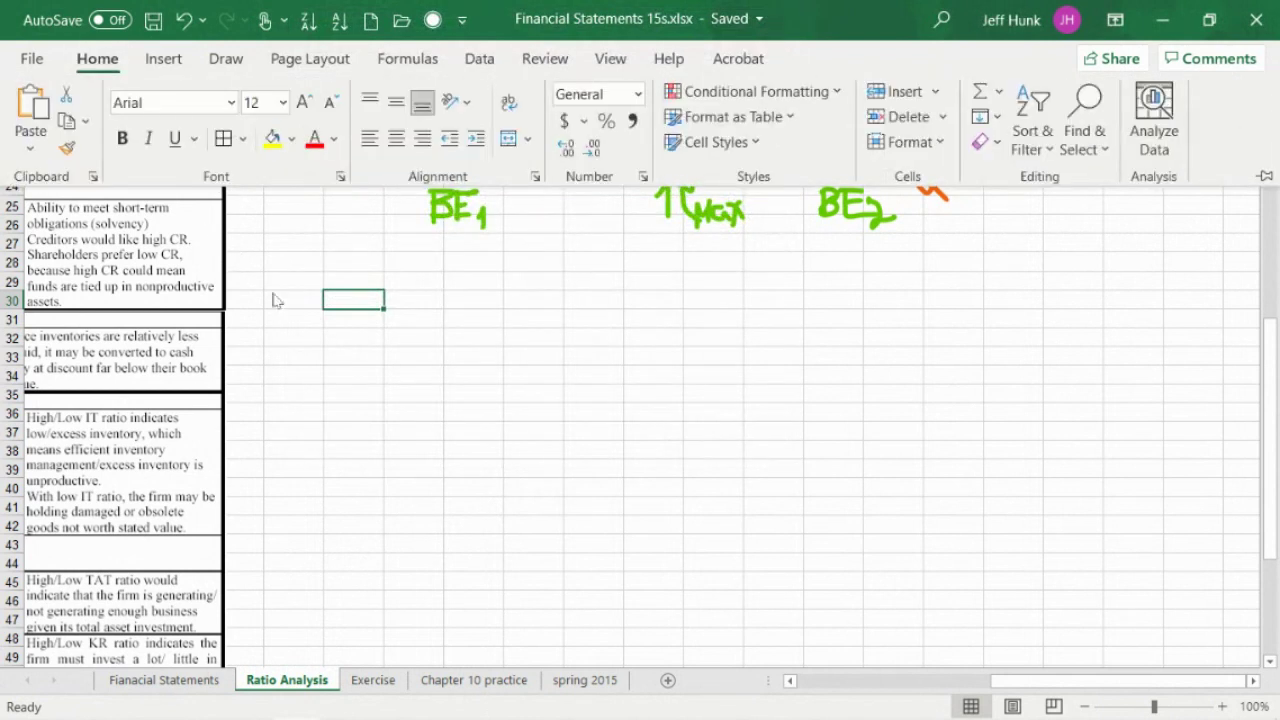
pyautogui.click(243, 138)
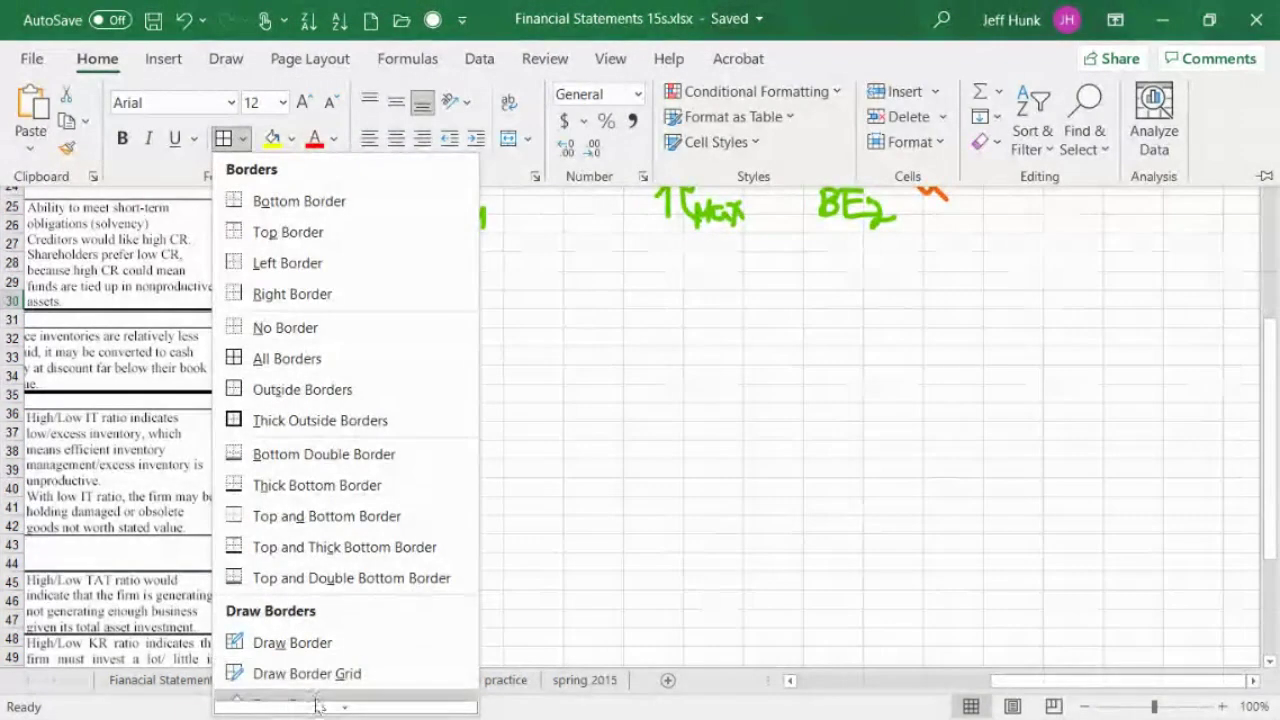
pyautogui.scroll(-3, 313, 690)
pyautogui.moveTo(342, 638)
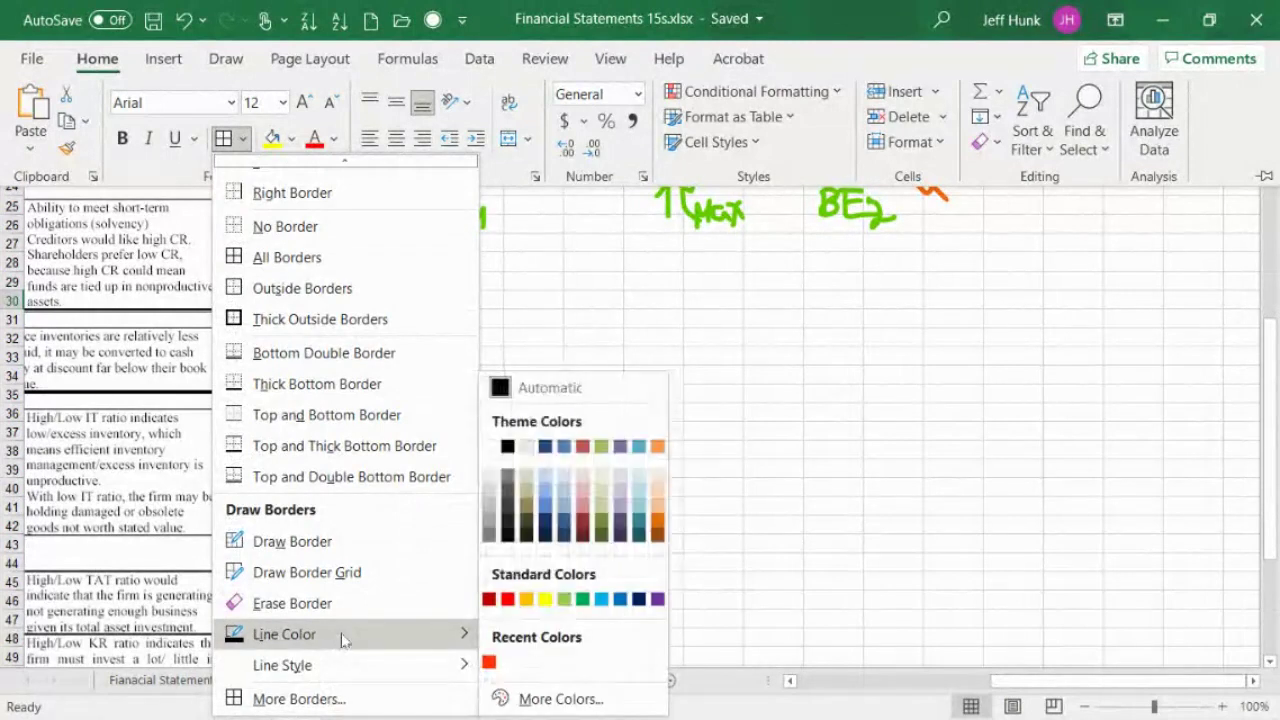
pyautogui.click(489, 663)
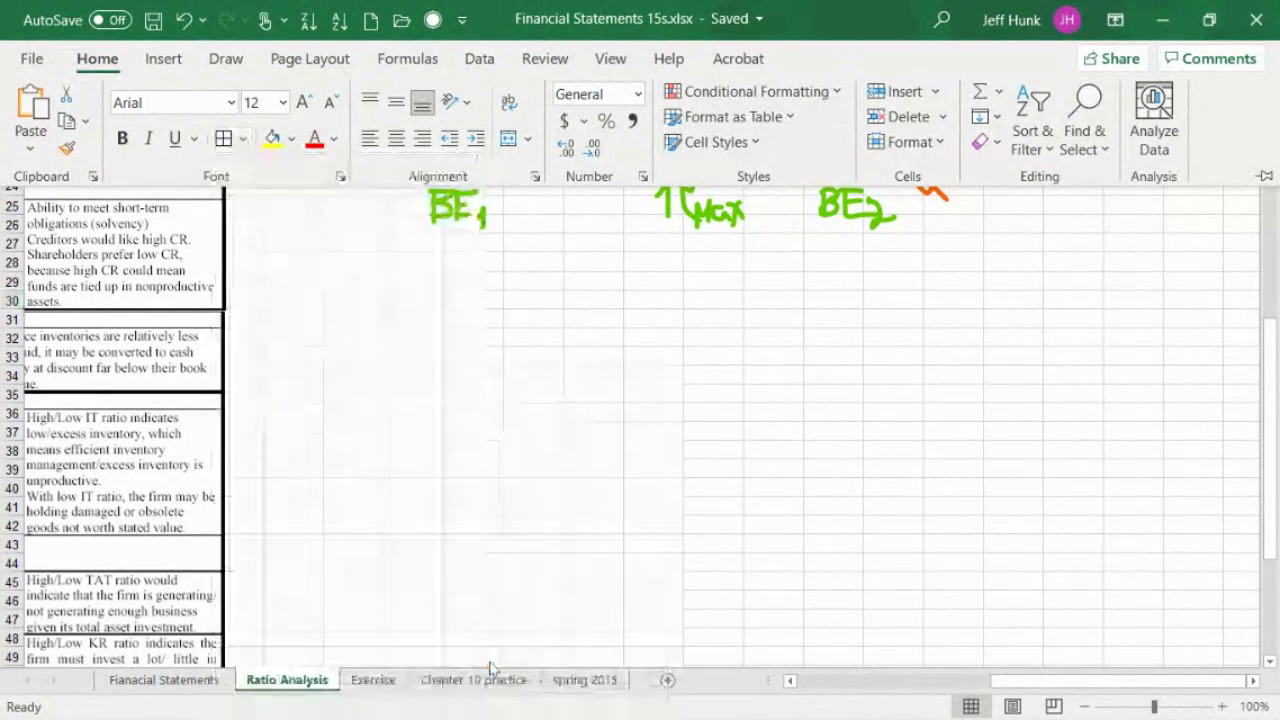
pyautogui.click(241, 140)
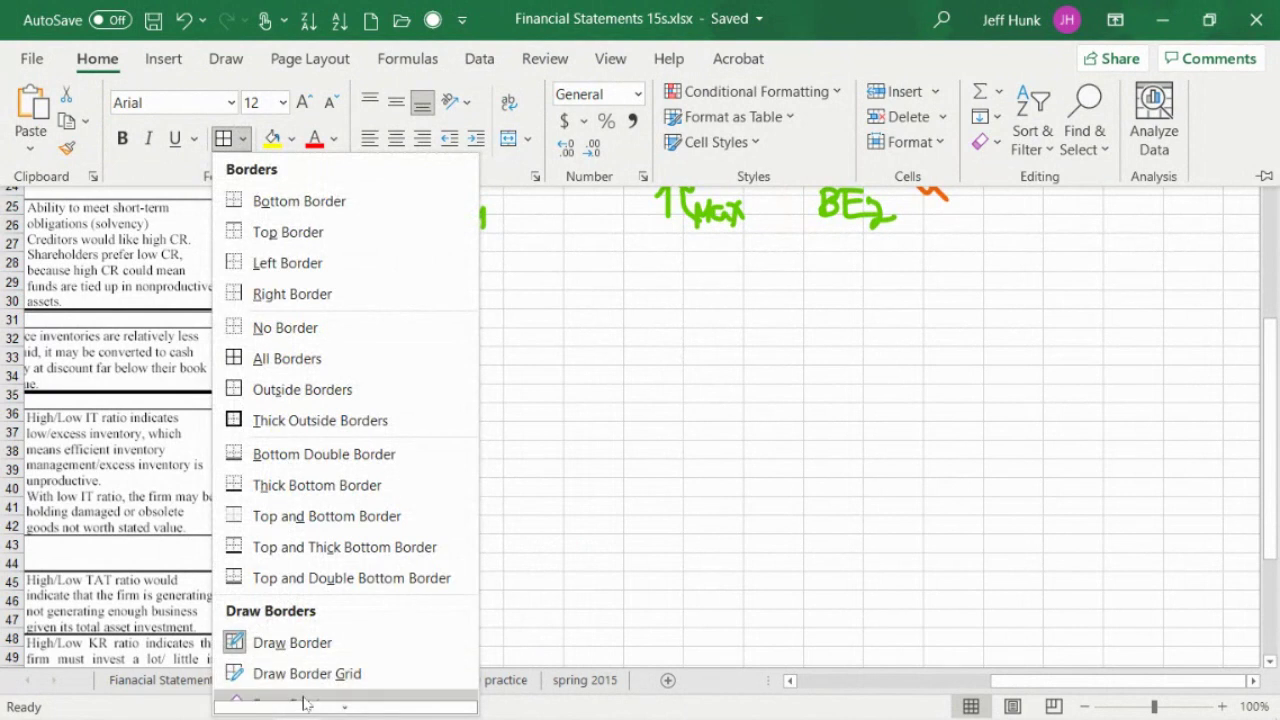
pyautogui.moveTo(305, 703)
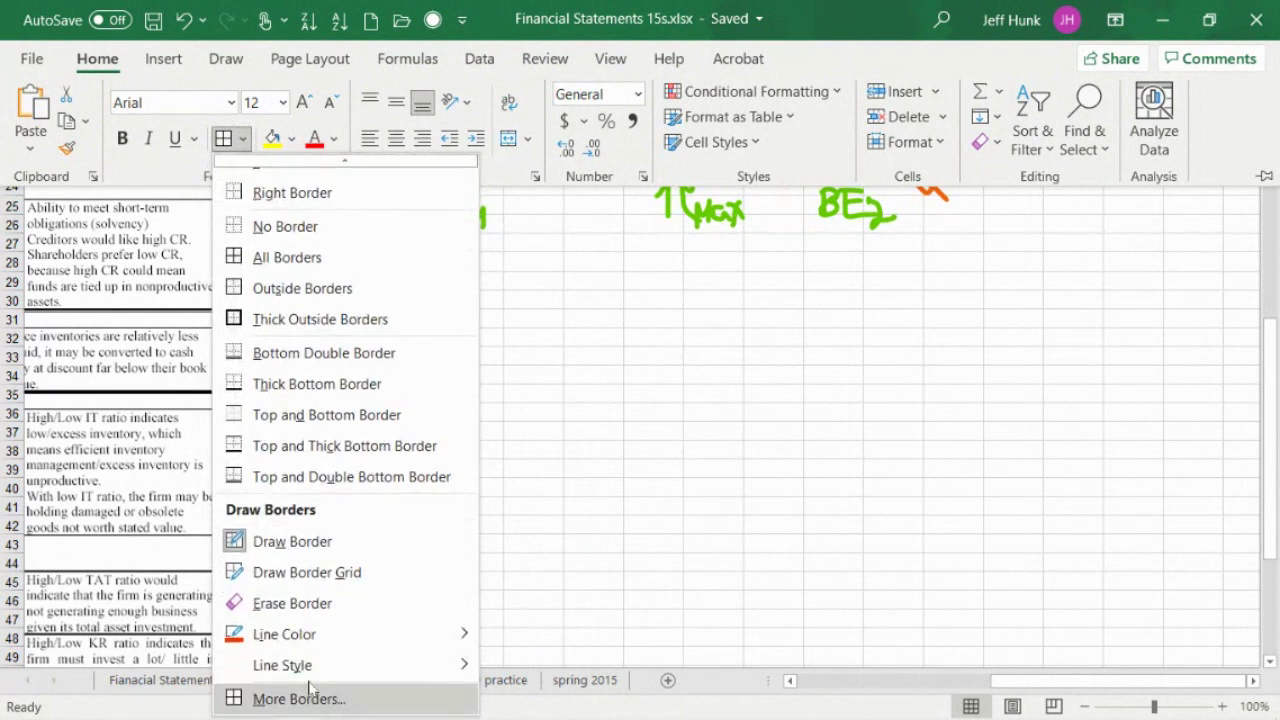
pyautogui.moveTo(300, 665)
pyautogui.click(588, 575)
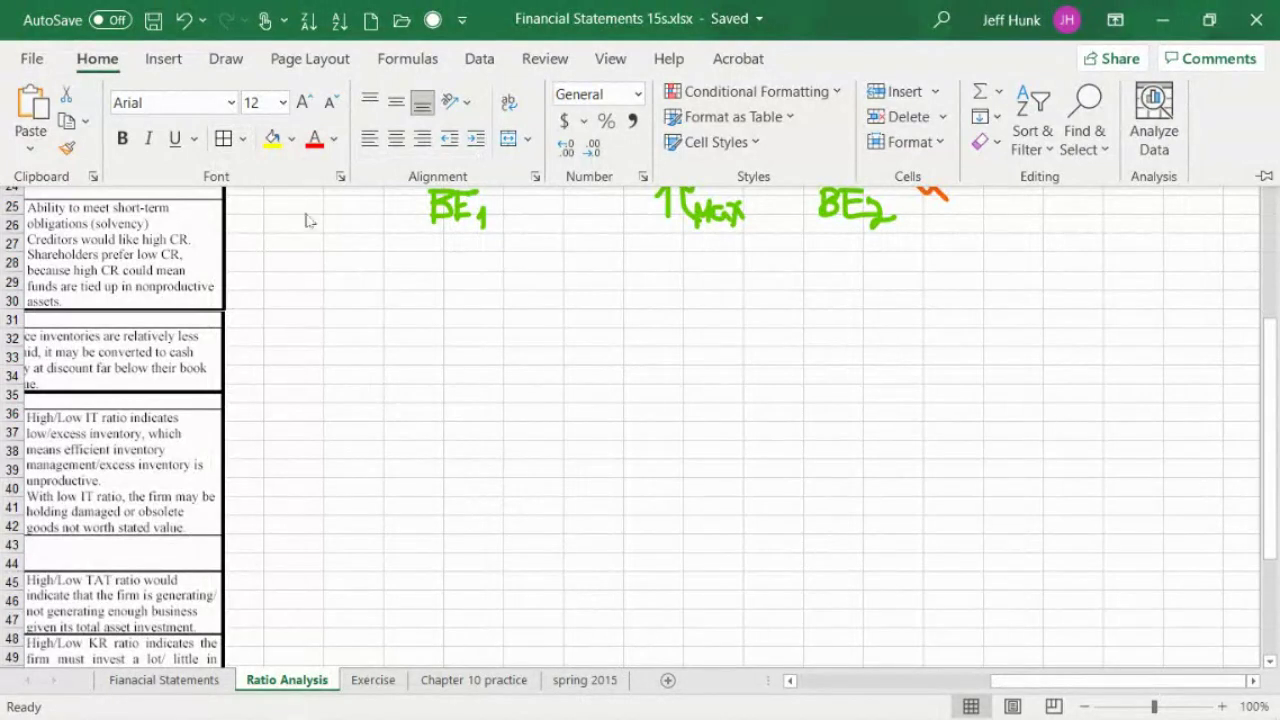
pyautogui.click(226, 150)
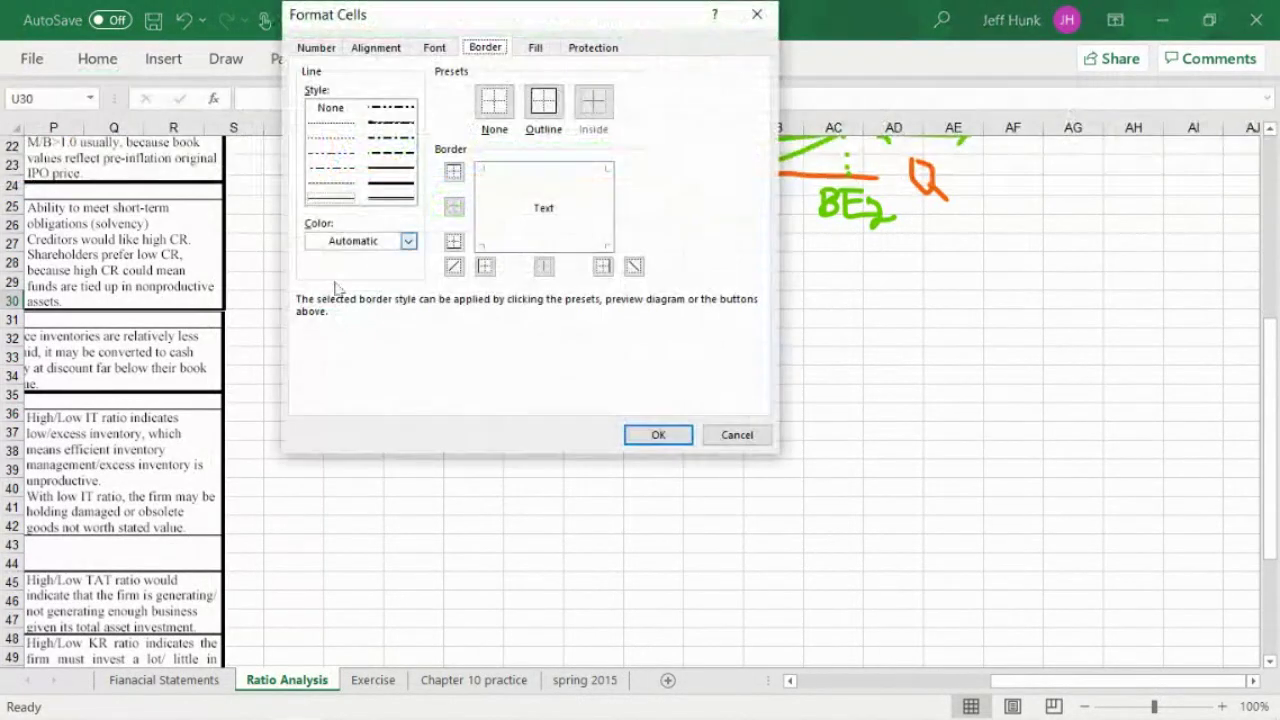
pyautogui.click(757, 14)
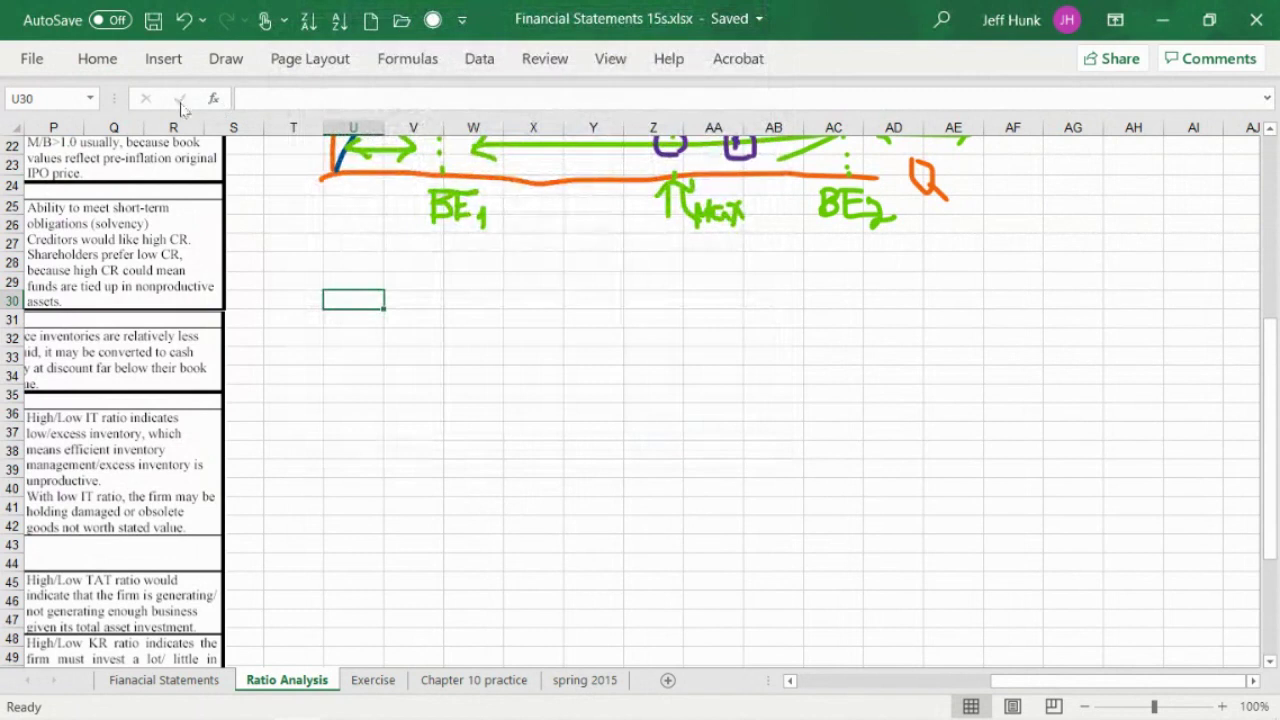
# Draw an orange-red border box around cells T30:V34 below the break-even graph with Draw Border.
pyautogui.click(98, 60)
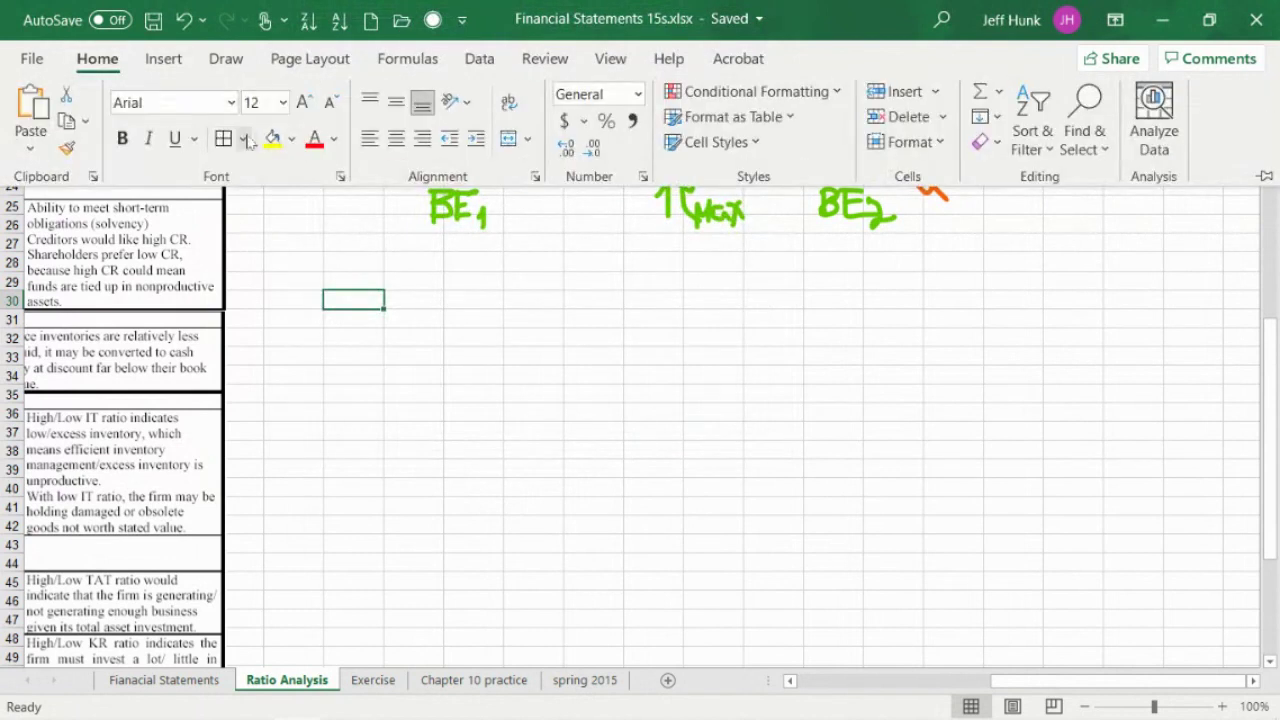
pyautogui.click(243, 138)
pyautogui.click(325, 645)
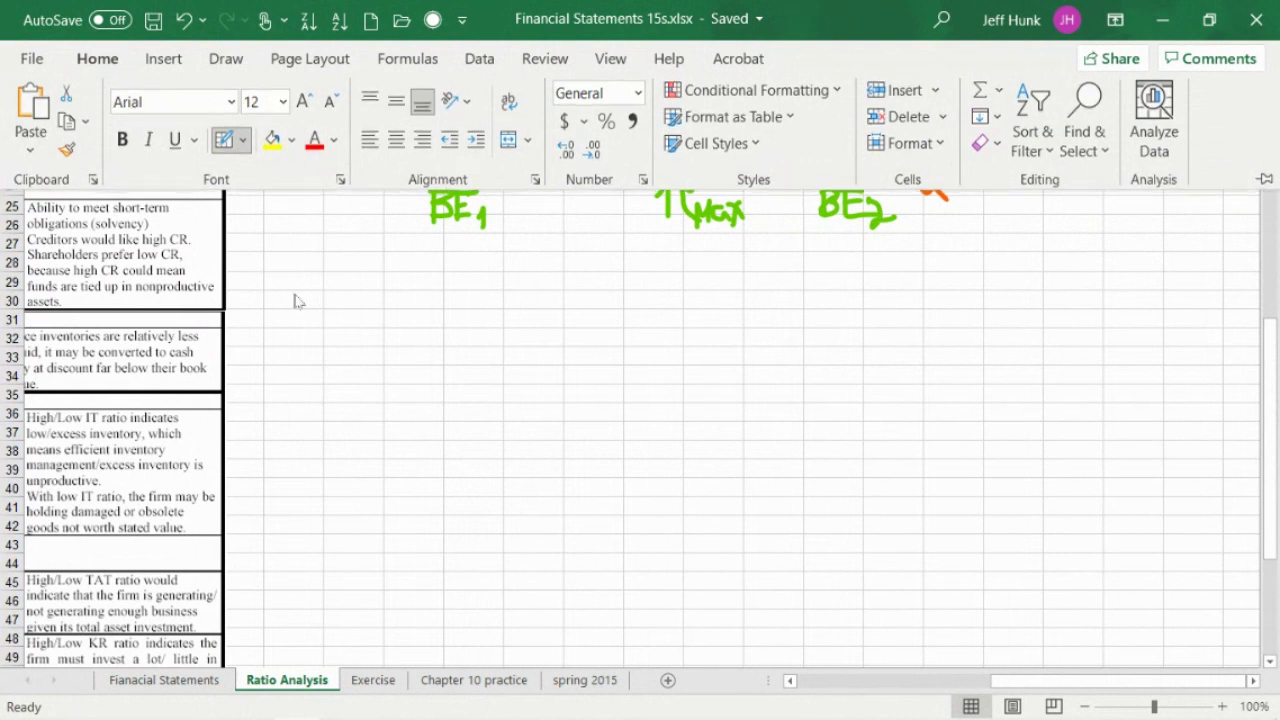
pyautogui.click(292, 298)
pyautogui.moveTo(264, 288); pyautogui.dragTo(432, 284)
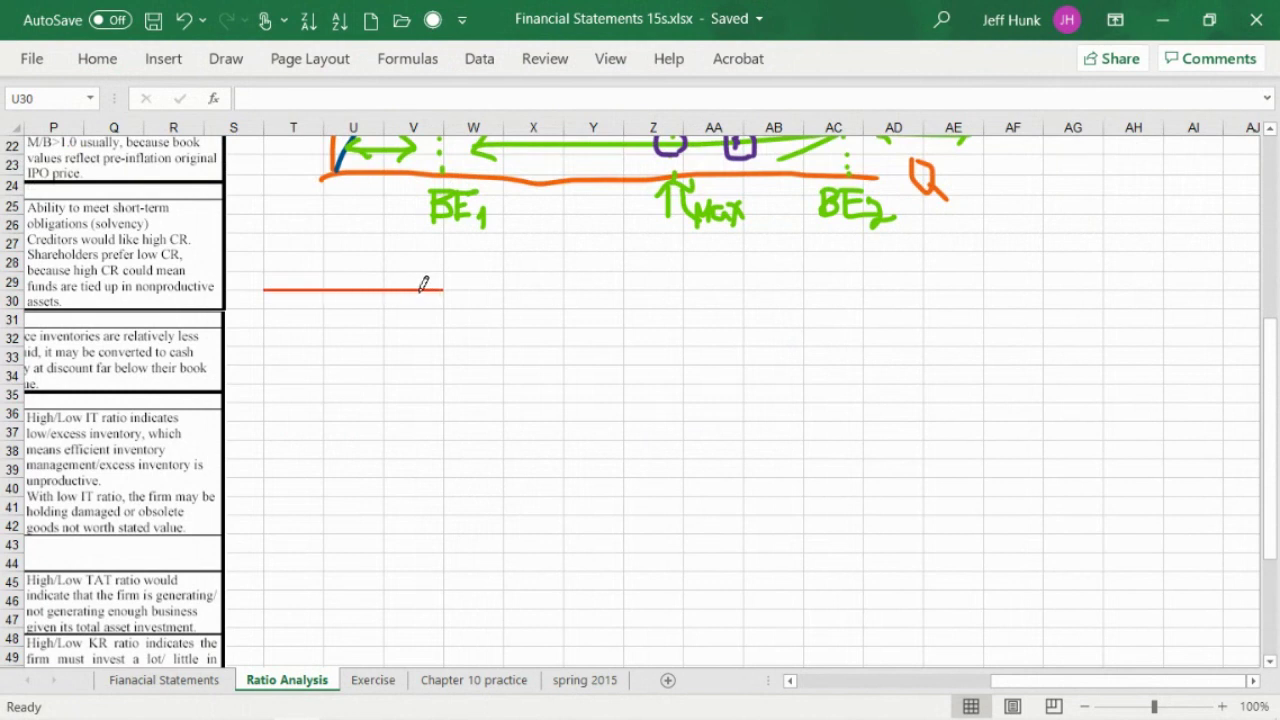
pyautogui.moveTo(423, 285); pyautogui.dragTo(435, 362)
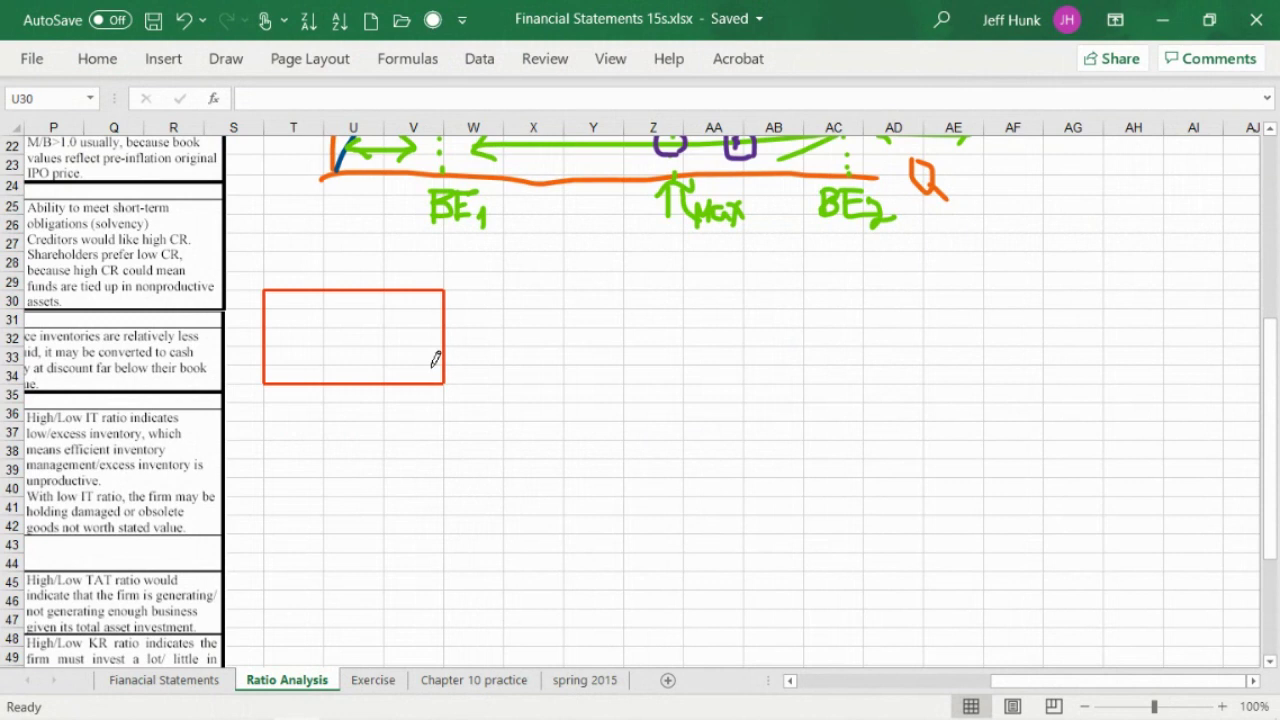
pyautogui.moveTo(435, 360); pyautogui.dragTo(434, 360)
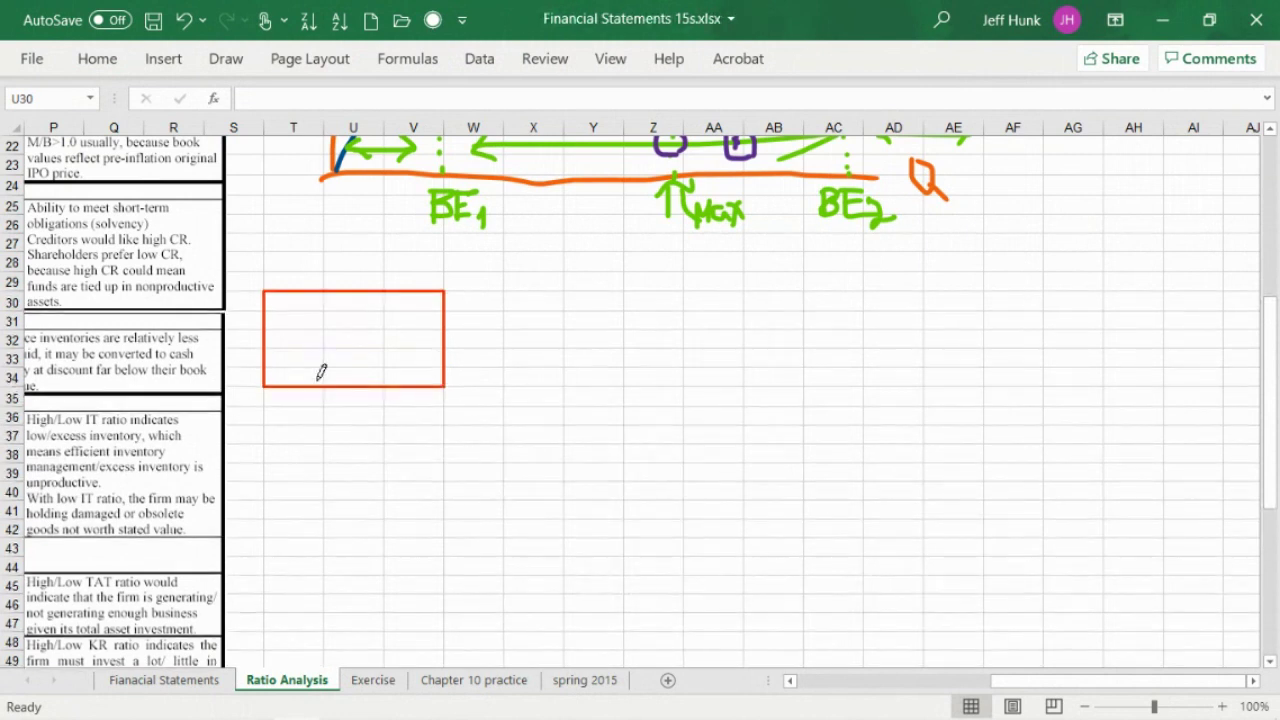
# Undo the border box, leave border-drawing mode and undo the stray border line under U30.
pyautogui.click(183, 19)
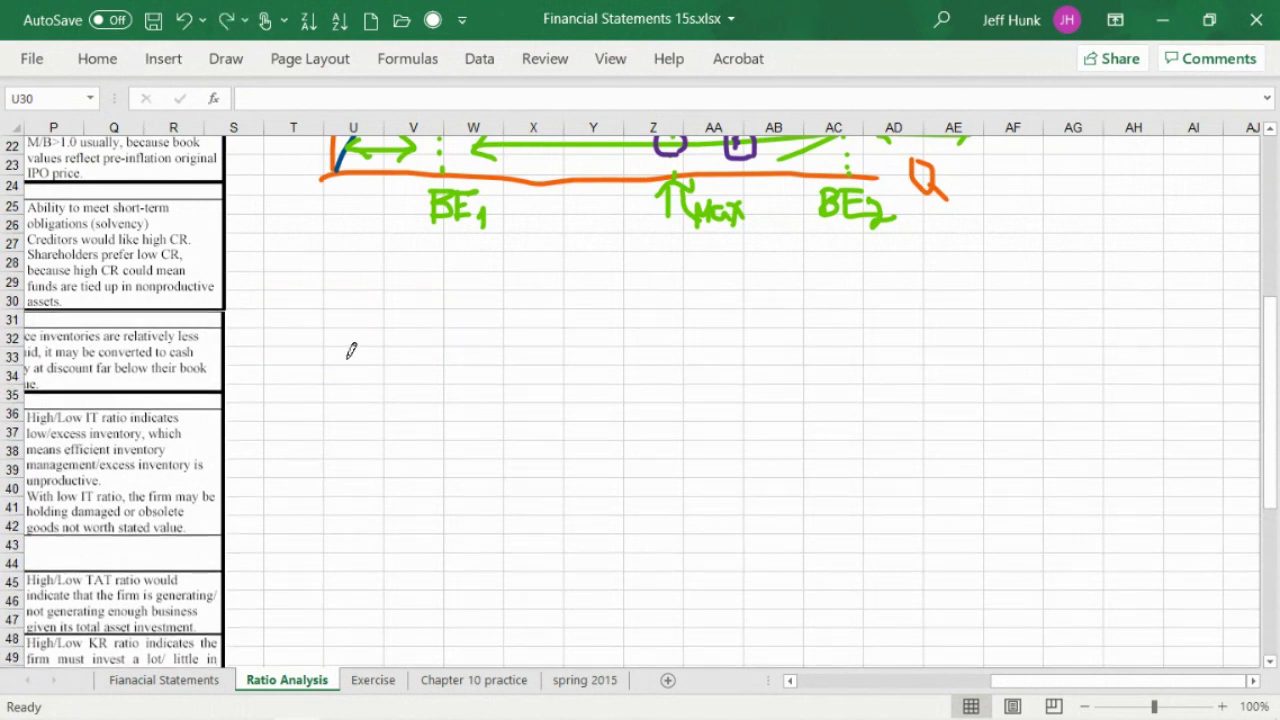
pyautogui.click(356, 307)
pyautogui.press('Escape')
pyautogui.click(374, 371)
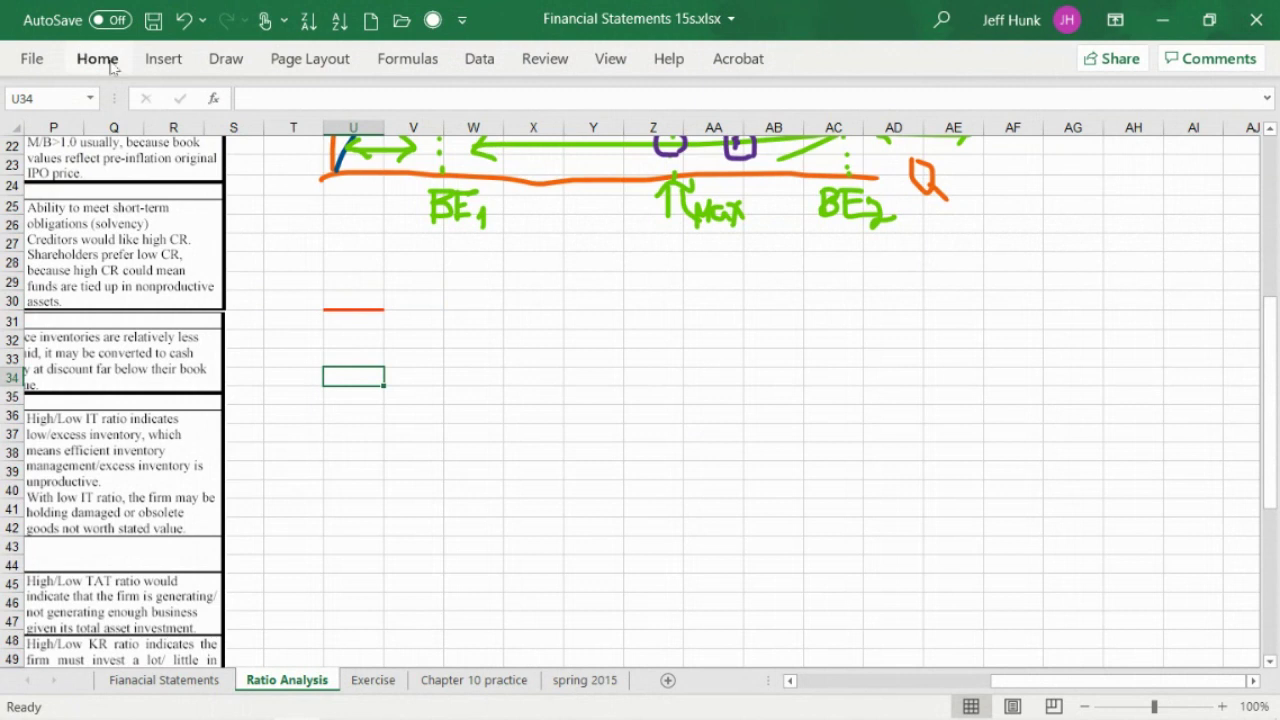
pyautogui.click(183, 19)
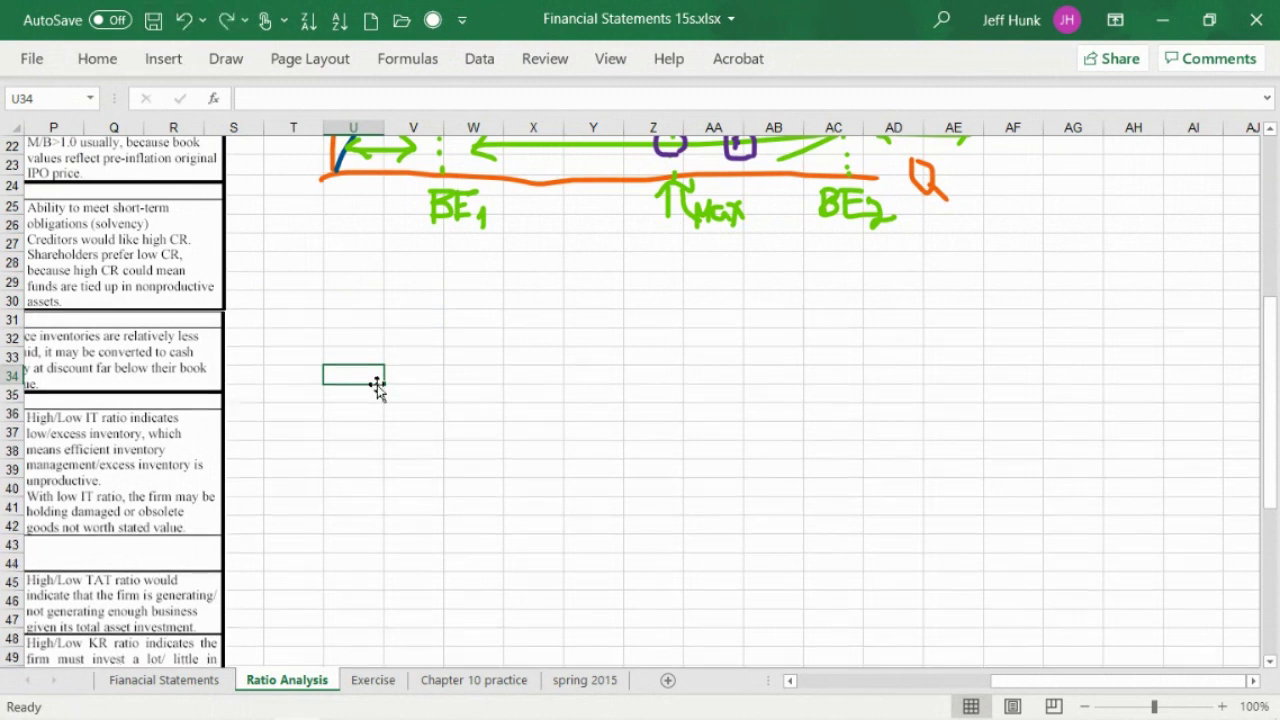
# Enter the label P in cell U31 and AVC in cell U32.
pyautogui.click(353, 317)
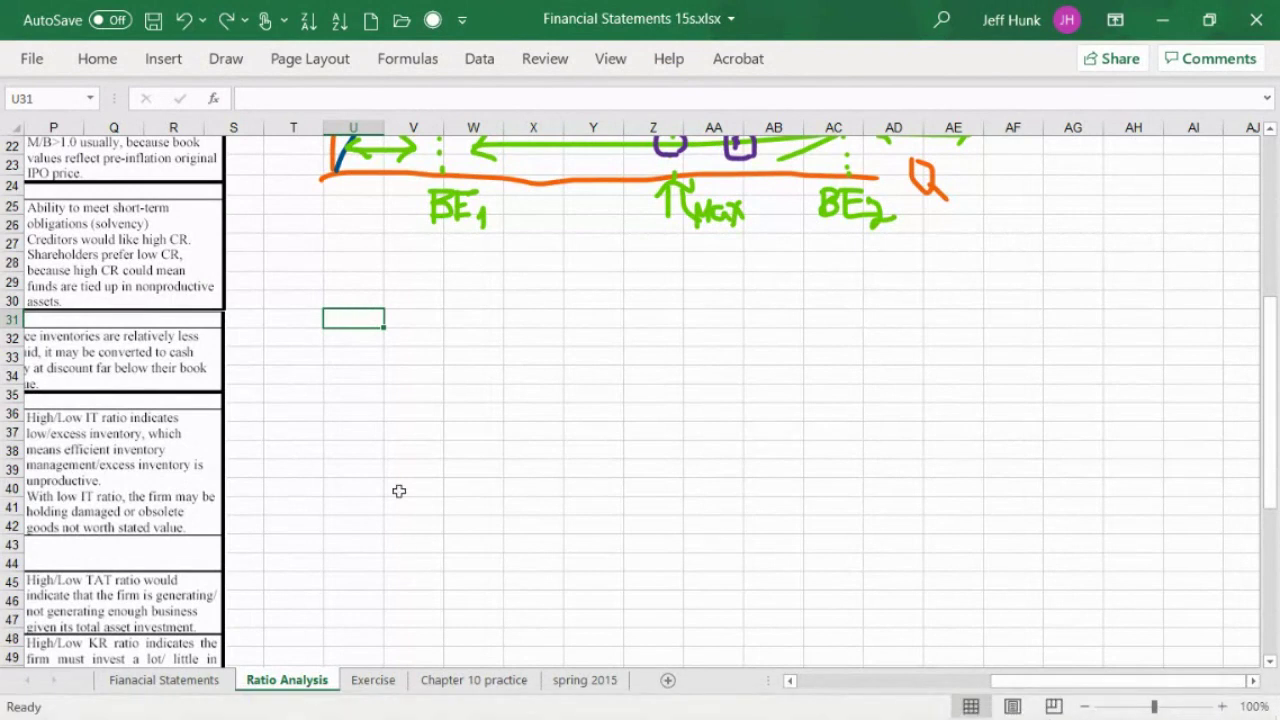
pyautogui.write('P')
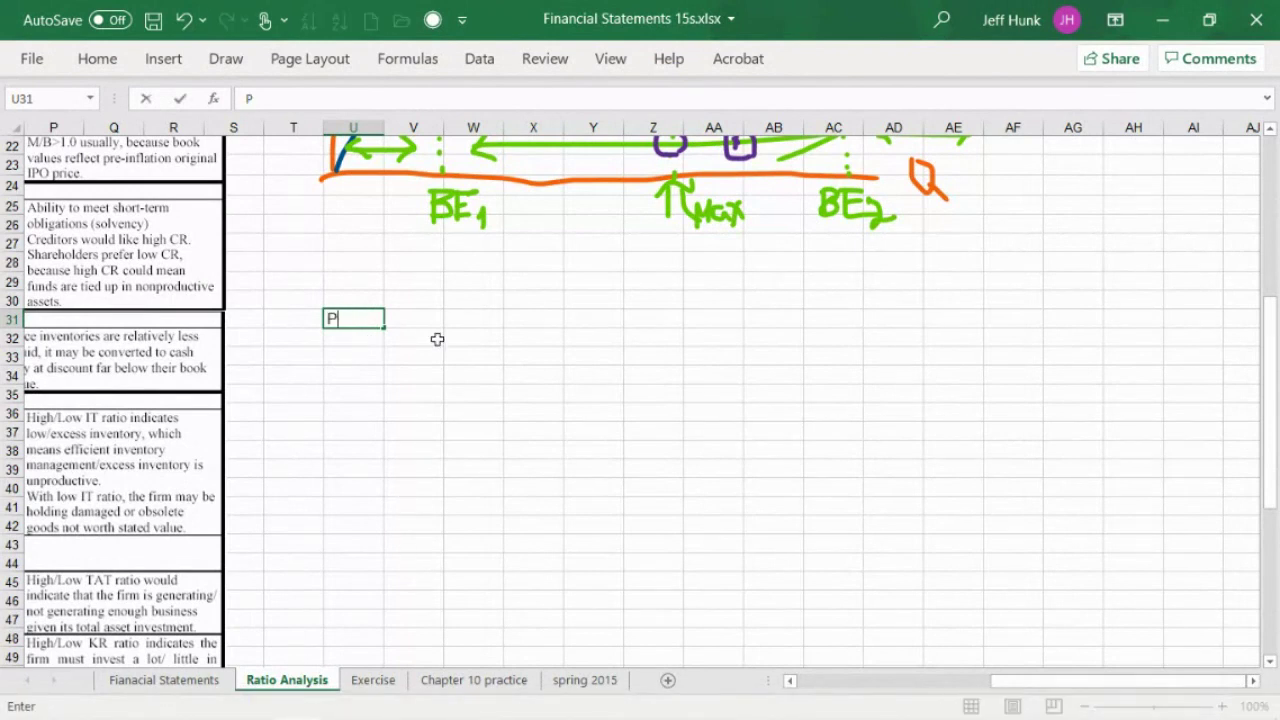
pyautogui.press('Return')
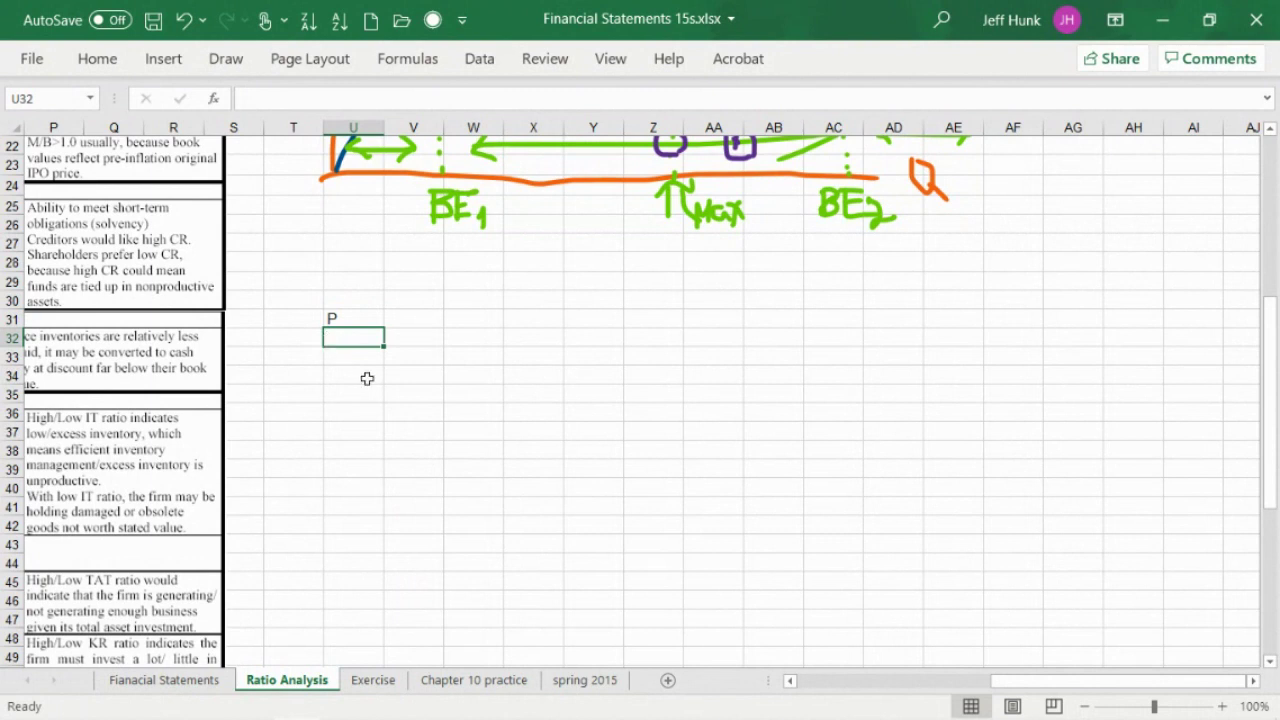
pyautogui.write('avc')
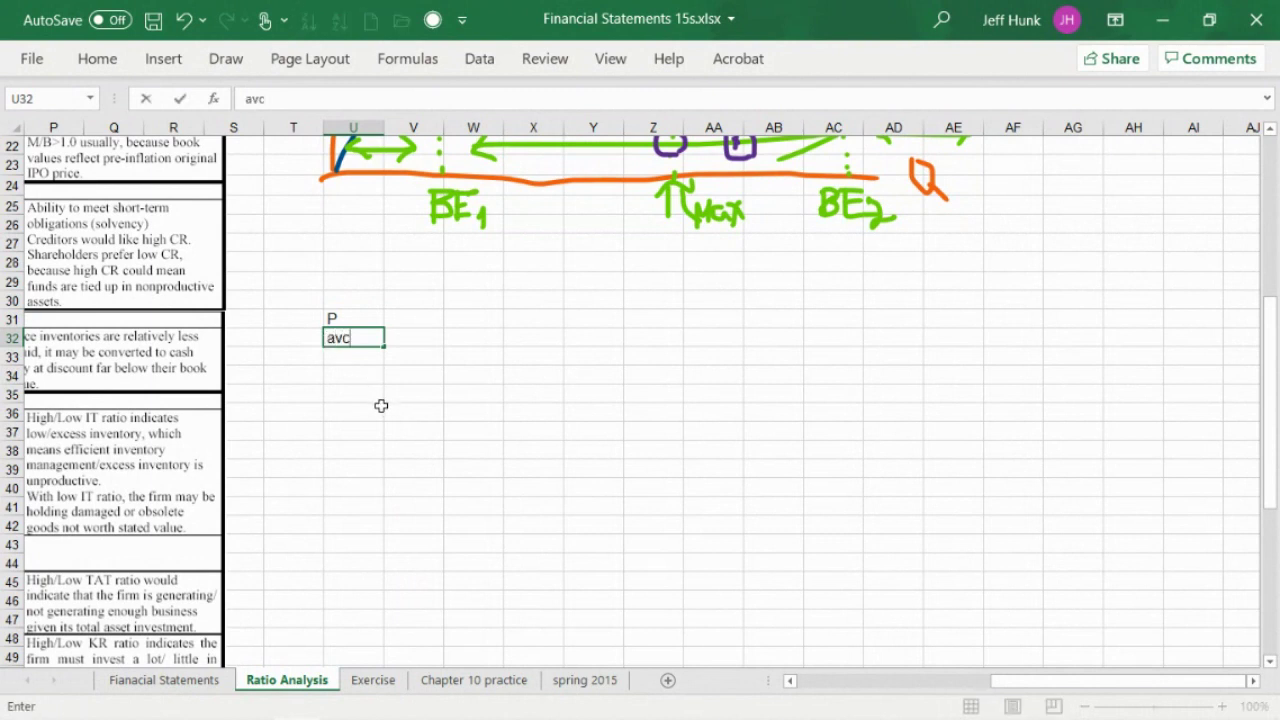
pyautogui.press('BackSpace')
pyautogui.press('BackSpace')
pyautogui.write('AV')
pyautogui.press('Return')
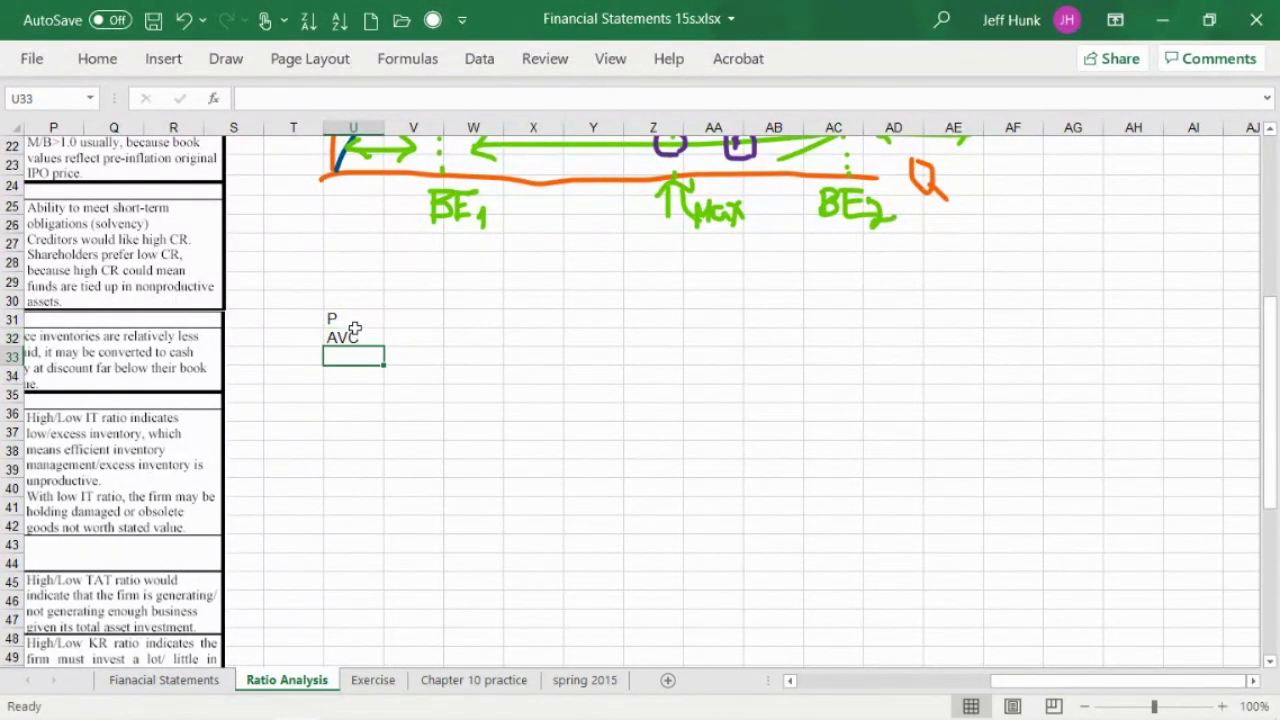
# Select the whole Ratio Analysis sheet and set its font size to 14.
pyautogui.moveTo(356, 318)
pyautogui.mouseDown()
pyautogui.moveTo(362, 347)
pyautogui.moveTo(356, 338)
pyautogui.mouseUp()
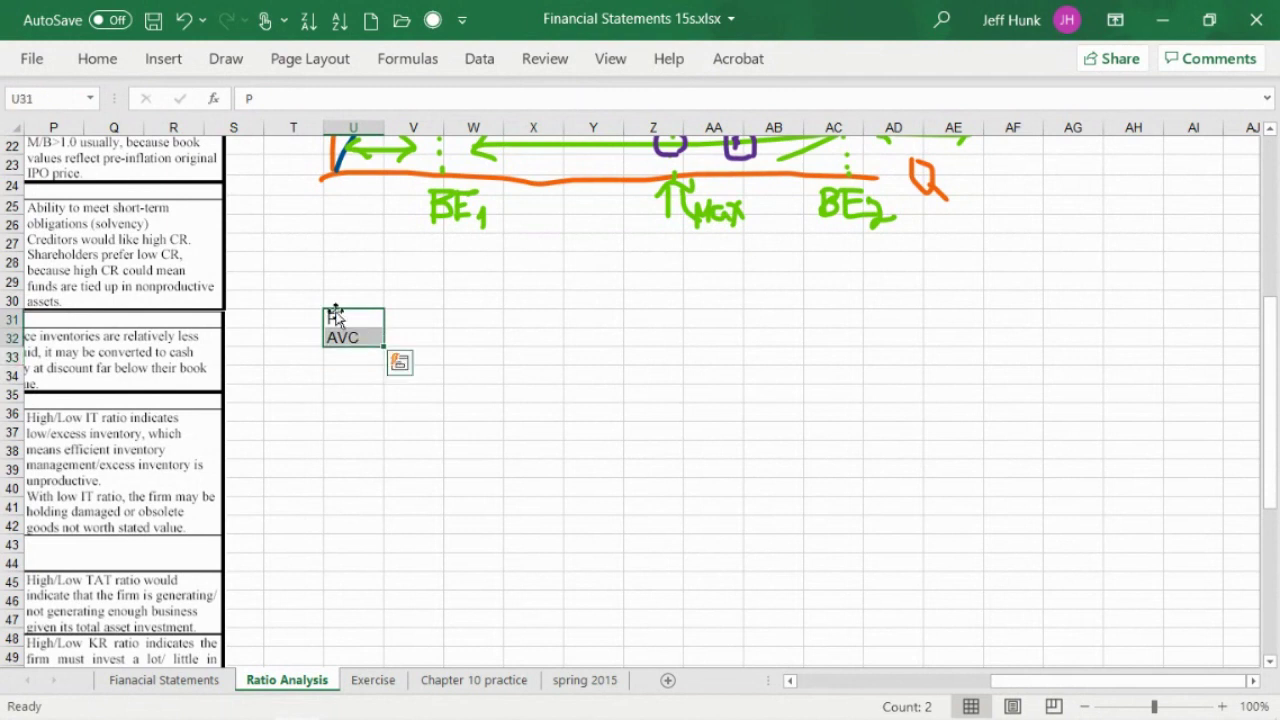
pyautogui.click(10, 128)
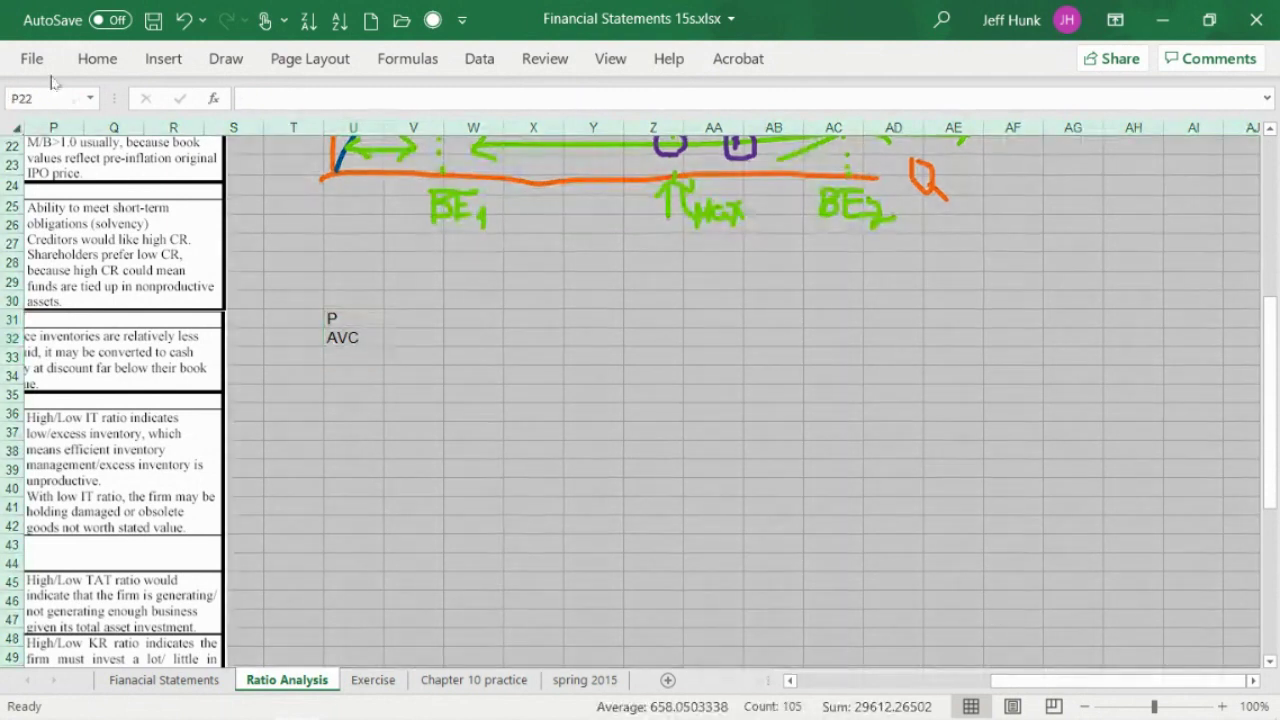
pyautogui.click(84, 62)
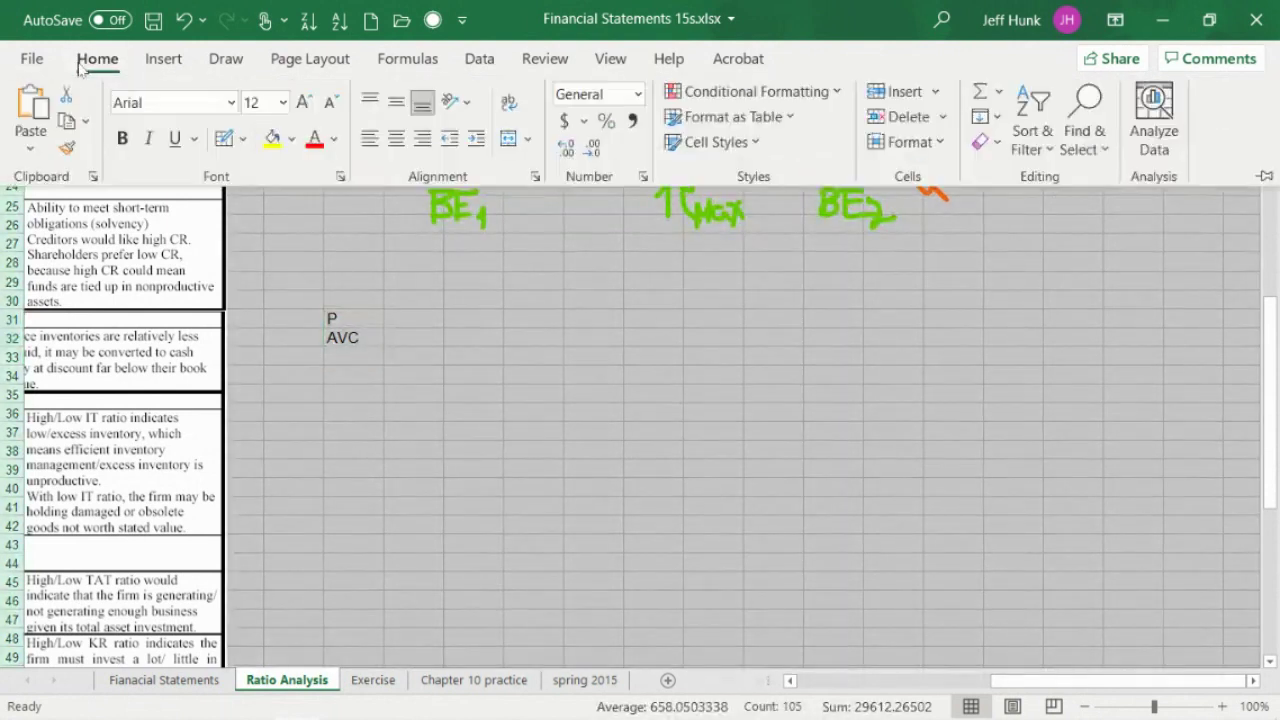
pyautogui.click(303, 102)
pyautogui.click(303, 102)
pyautogui.click(303, 102)
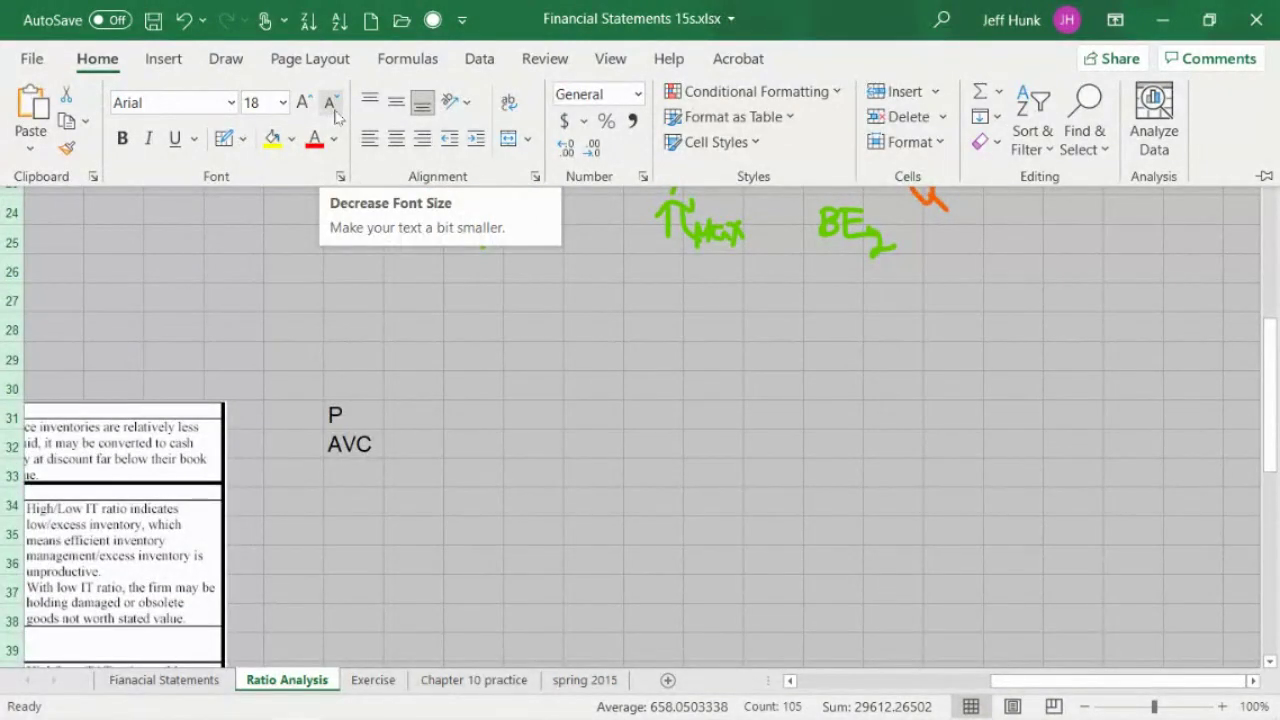
pyautogui.click(331, 107)
pyautogui.click(329, 107)
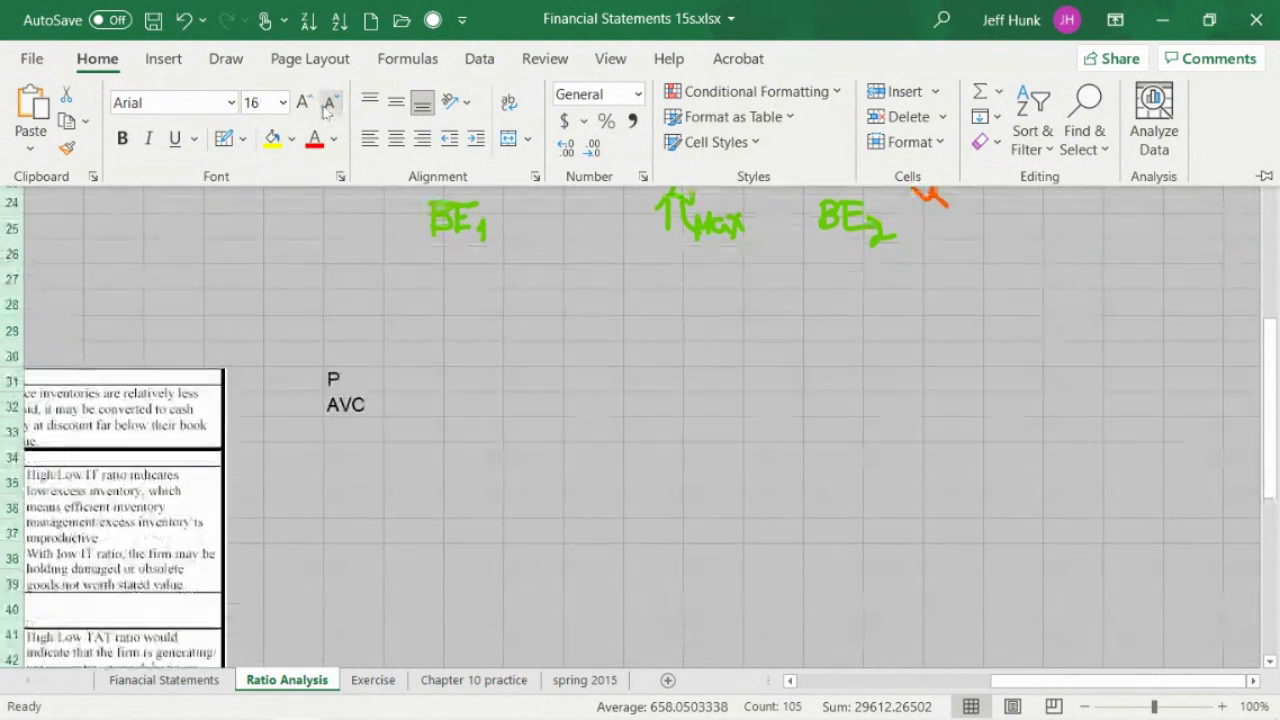
# Change the font of the whole sheet to Baskerville Old Face and collapse the ribbon.
pyautogui.click(231, 103)
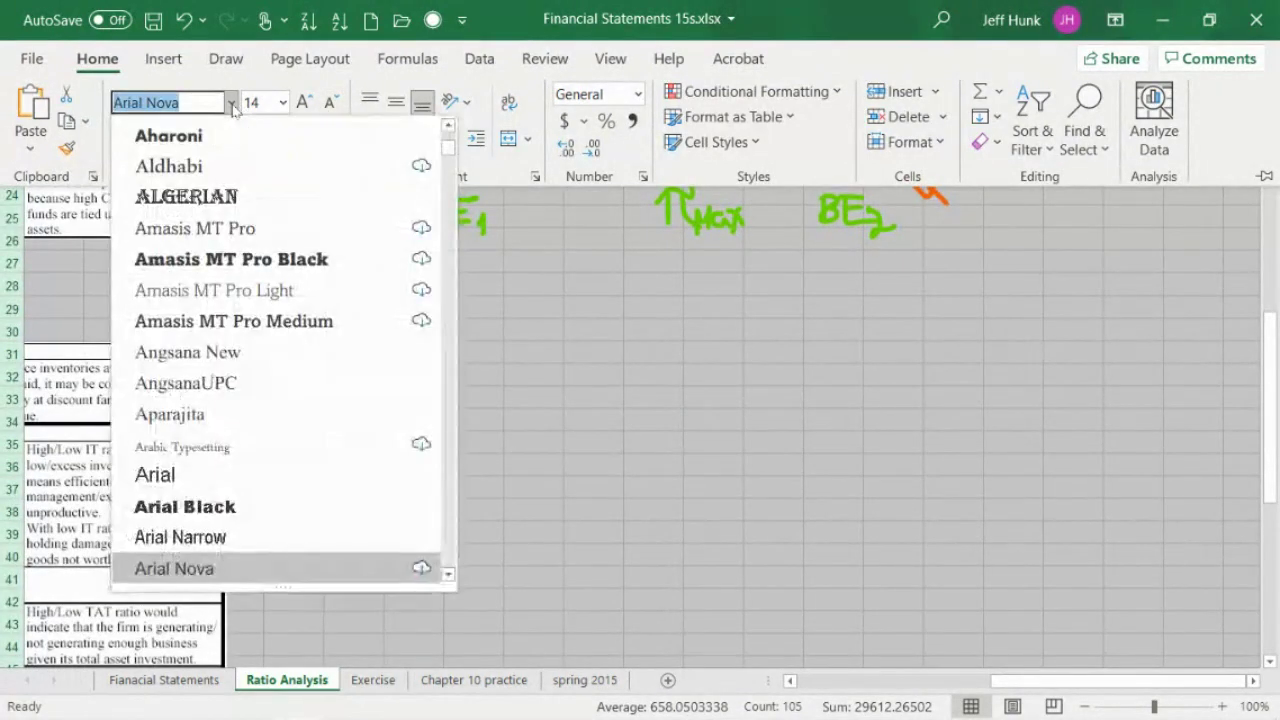
pyautogui.scroll(-5, 453, 556)
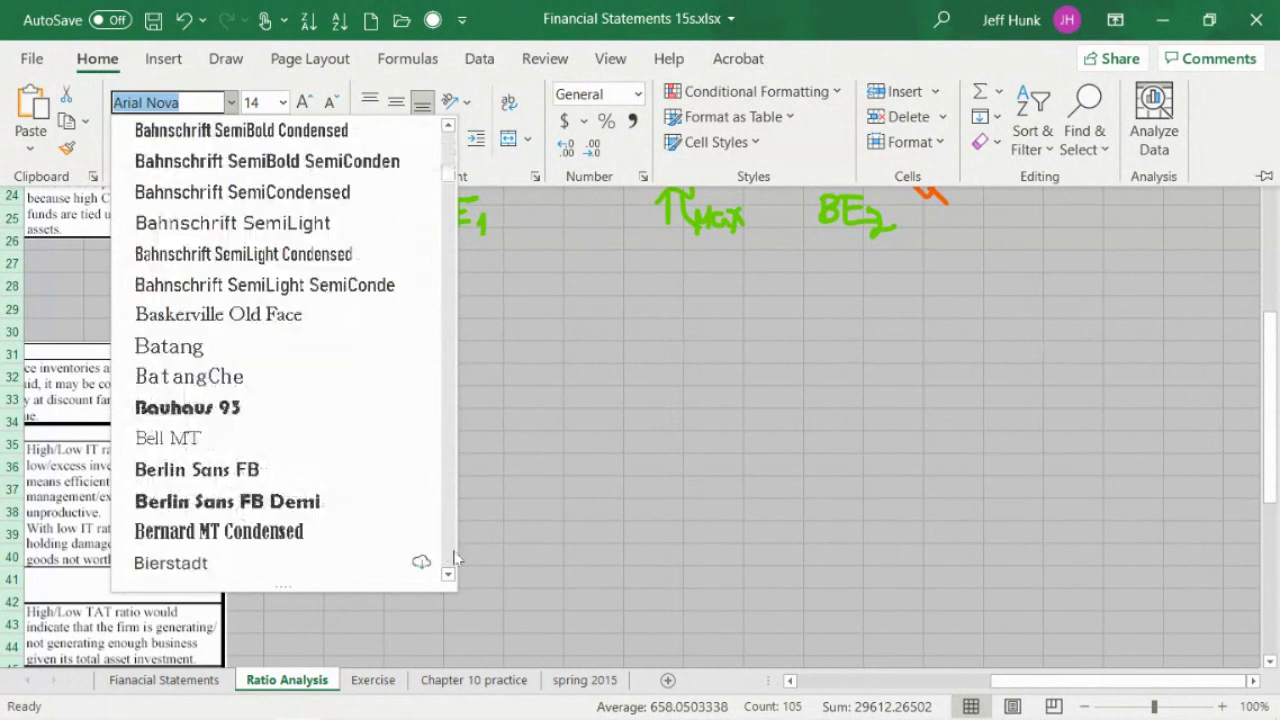
pyautogui.click(255, 316)
pyautogui.hotkey('ctrl', 'F1')
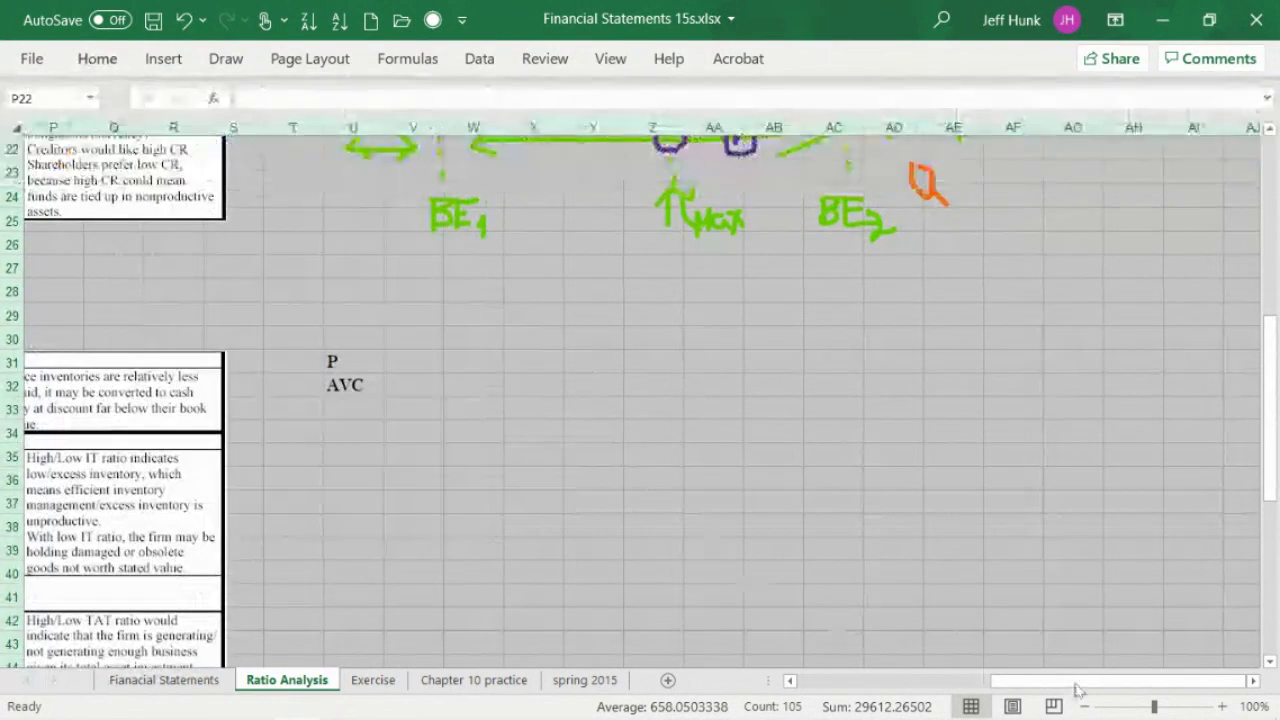
# Move the lower ratio table picture, starting with Quick (Acid Test), up to just beneath the upper table picture.
pyautogui.moveTo(1272, 500)
pyautogui.mouseDown()
pyautogui.moveTo(1277, 560)
pyautogui.moveTo(1276, 480)
pyautogui.mouseUp()
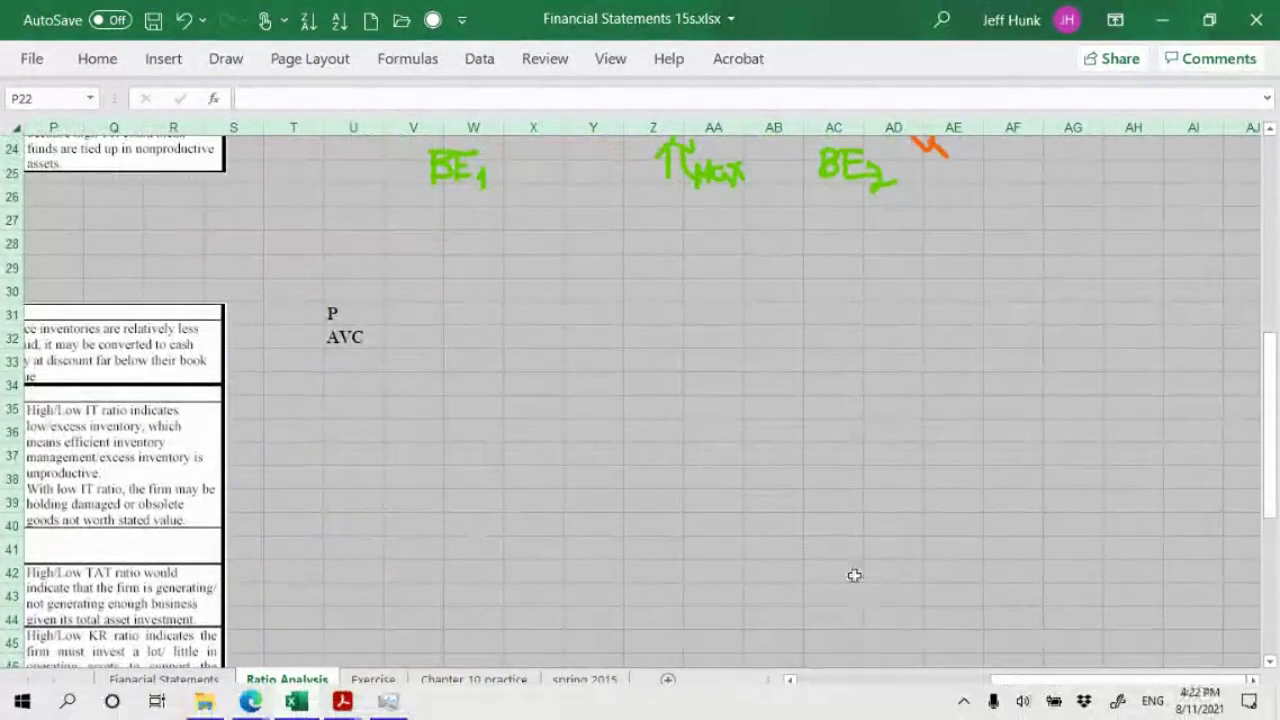
pyautogui.click(816, 682)
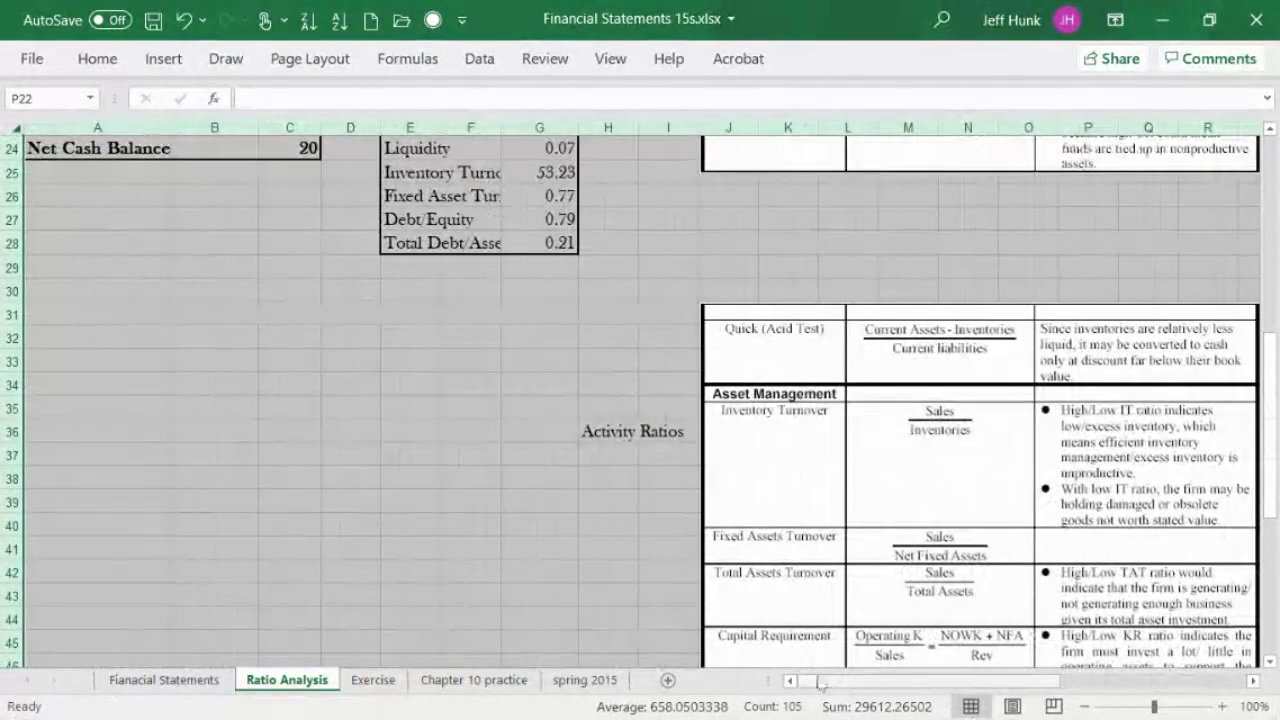
pyautogui.click(789, 516)
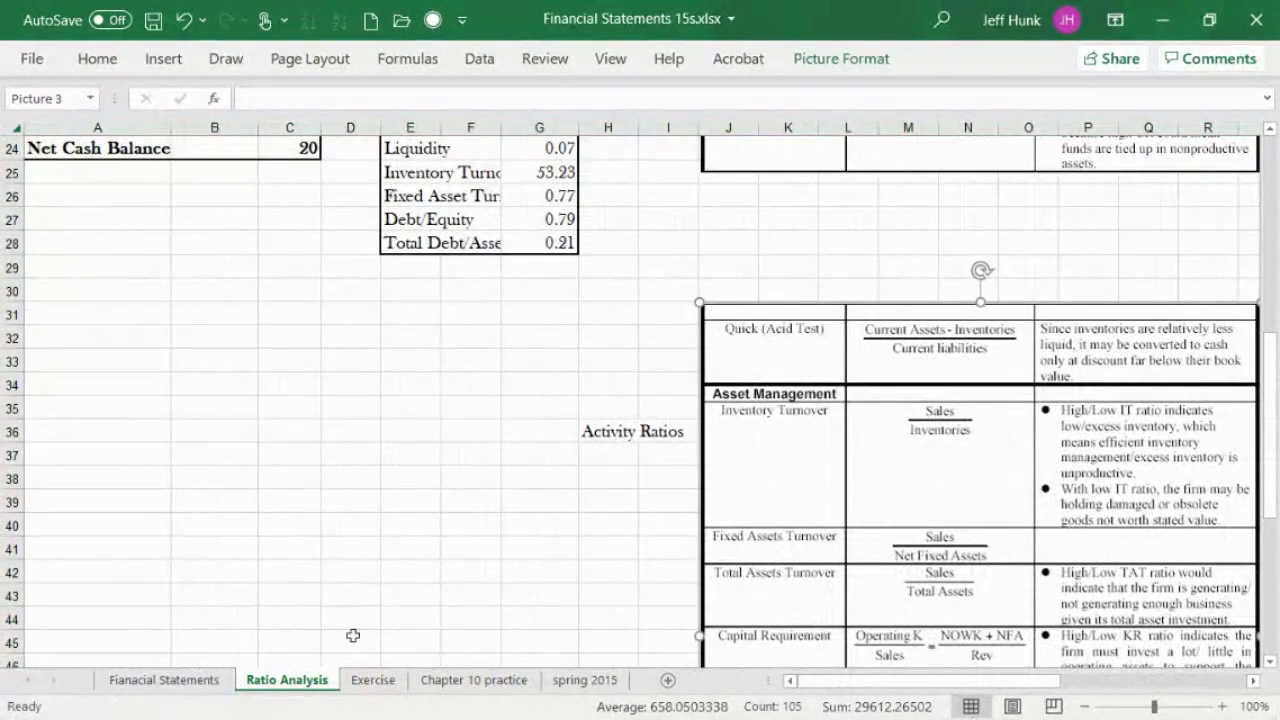
pyautogui.moveTo(823, 551); pyautogui.dragTo(826, 430)
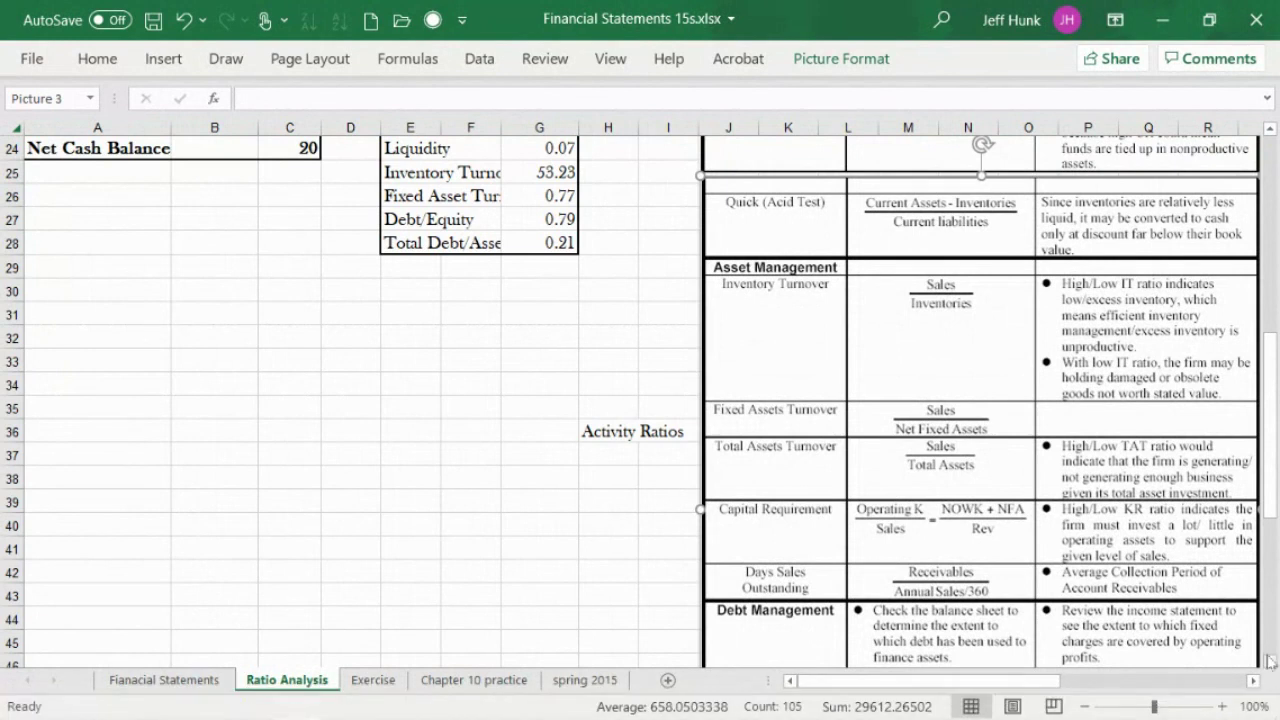
# Enter the labels TFC in cell U33 and Q in cell U34, below the P and AVC labels.
pyautogui.scroll(-2, 1268, 660)
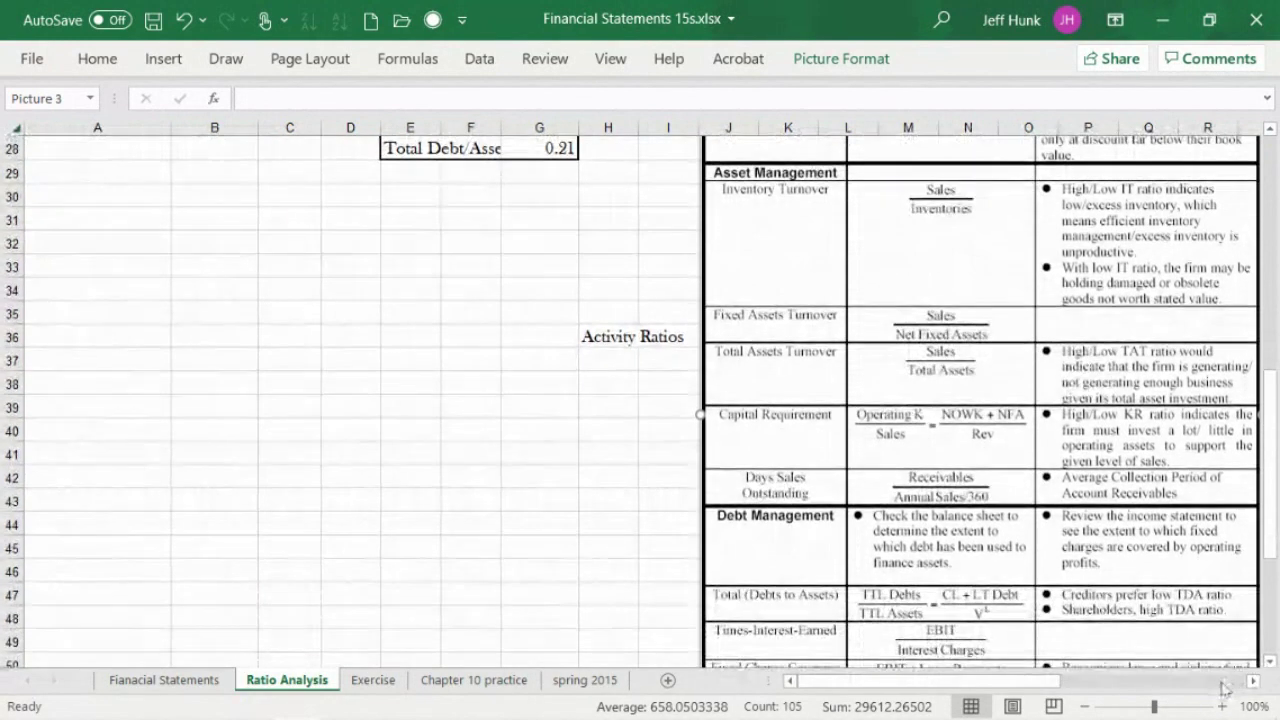
pyautogui.click(1222, 682)
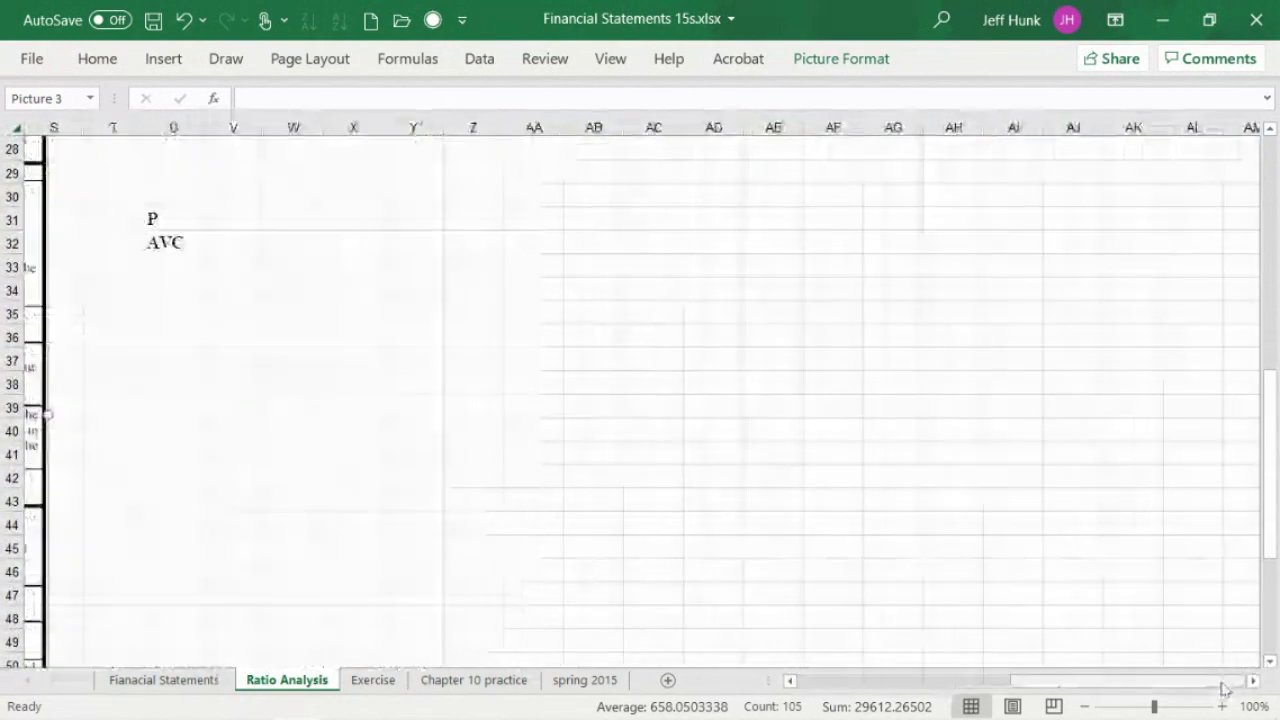
pyautogui.click(1269, 661)
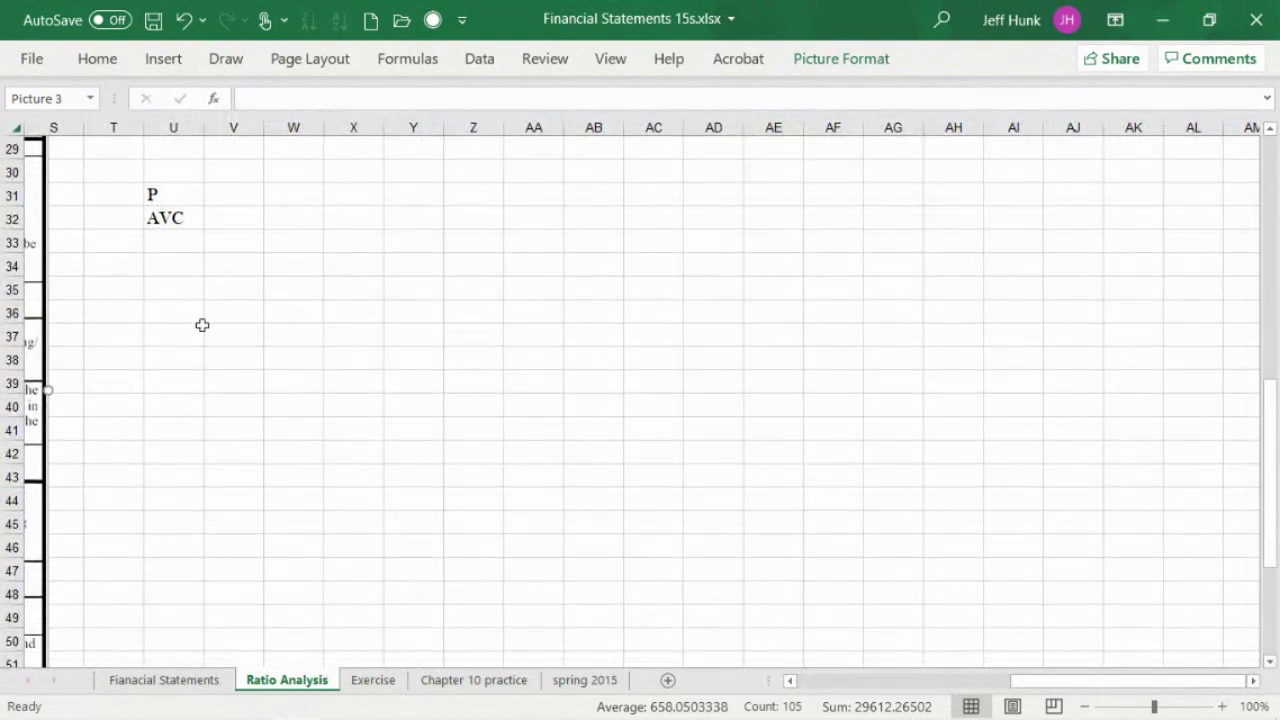
pyautogui.click(180, 246)
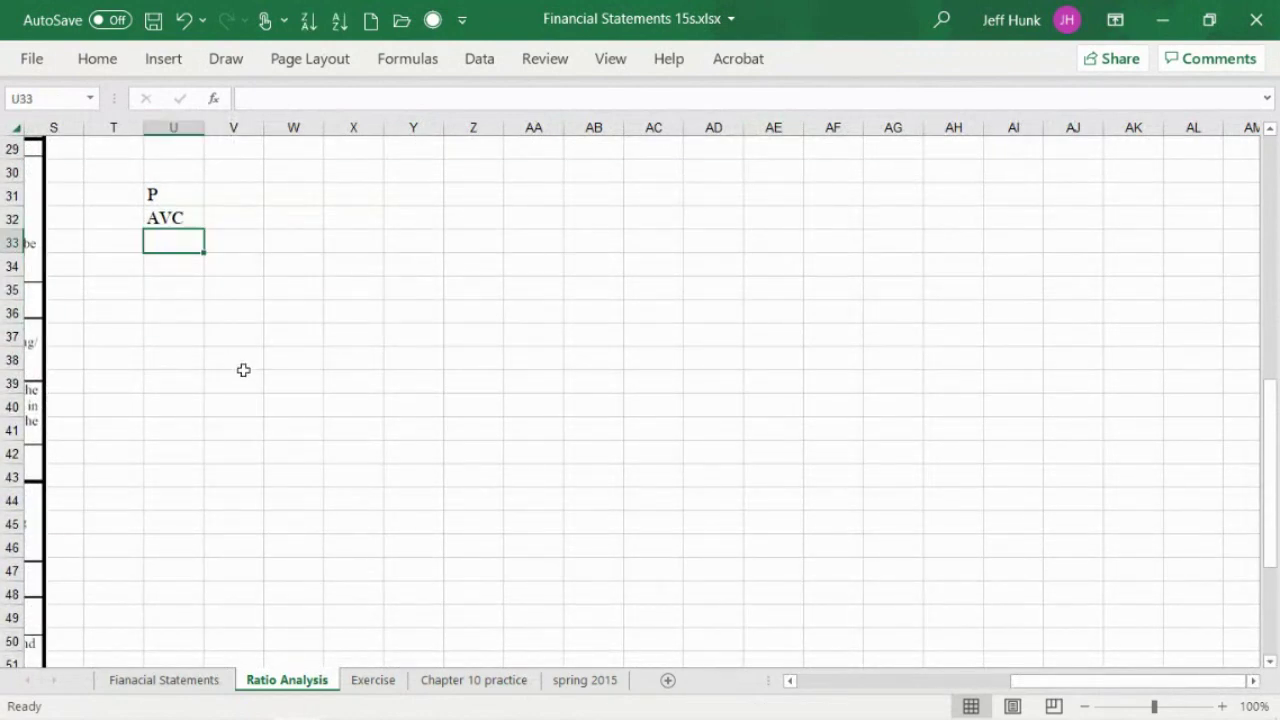
pyautogui.write('T')
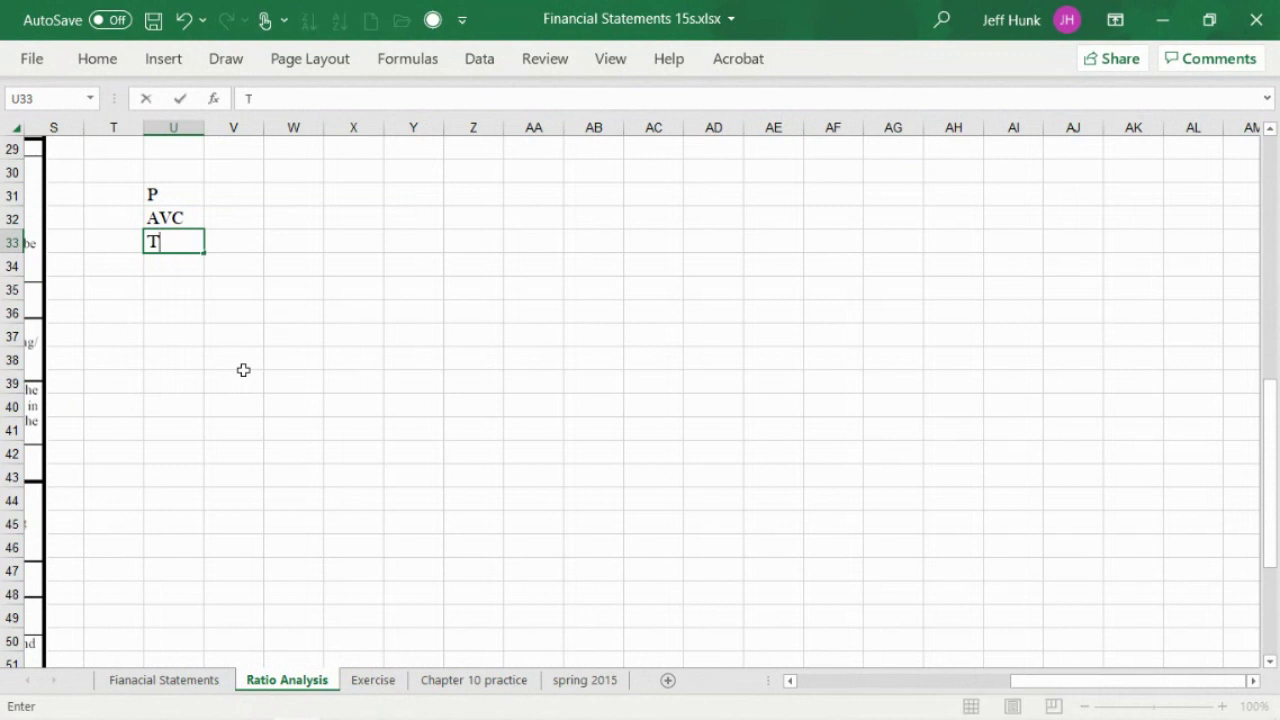
pyautogui.write('F')
pyautogui.press('Return')
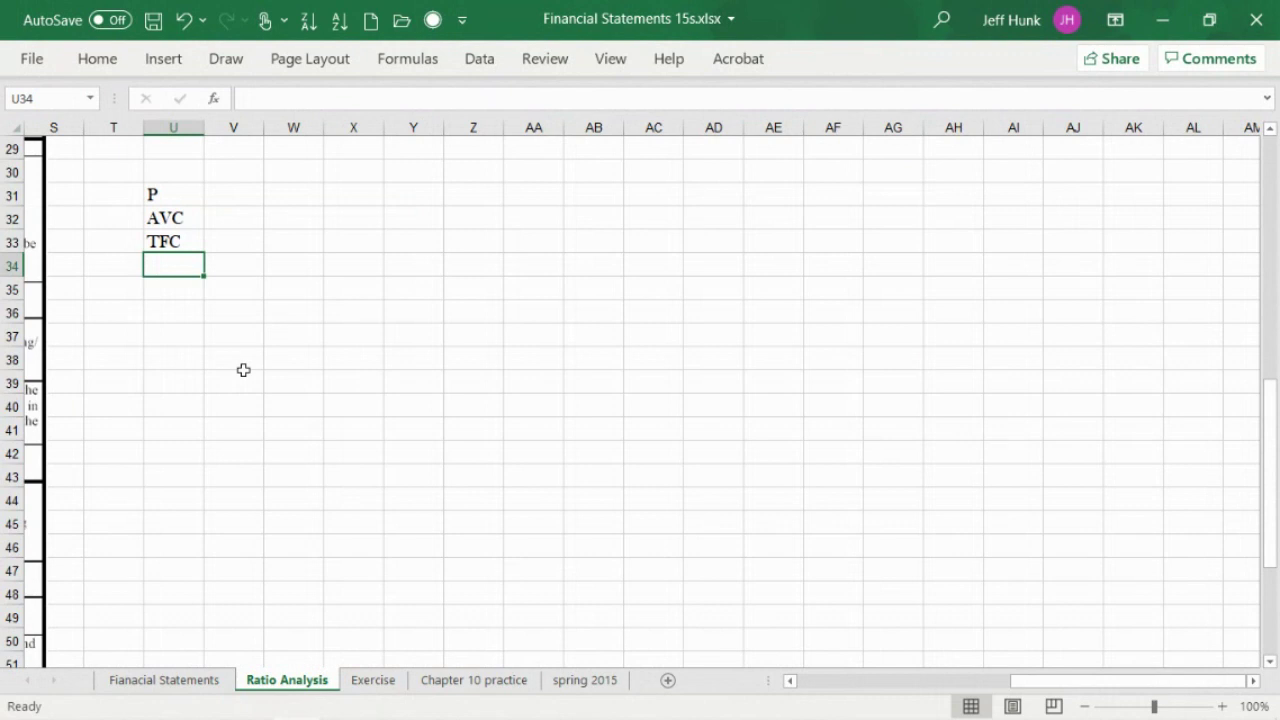
pyautogui.write('Q')
pyautogui.press('Return')
pyautogui.press('Return')
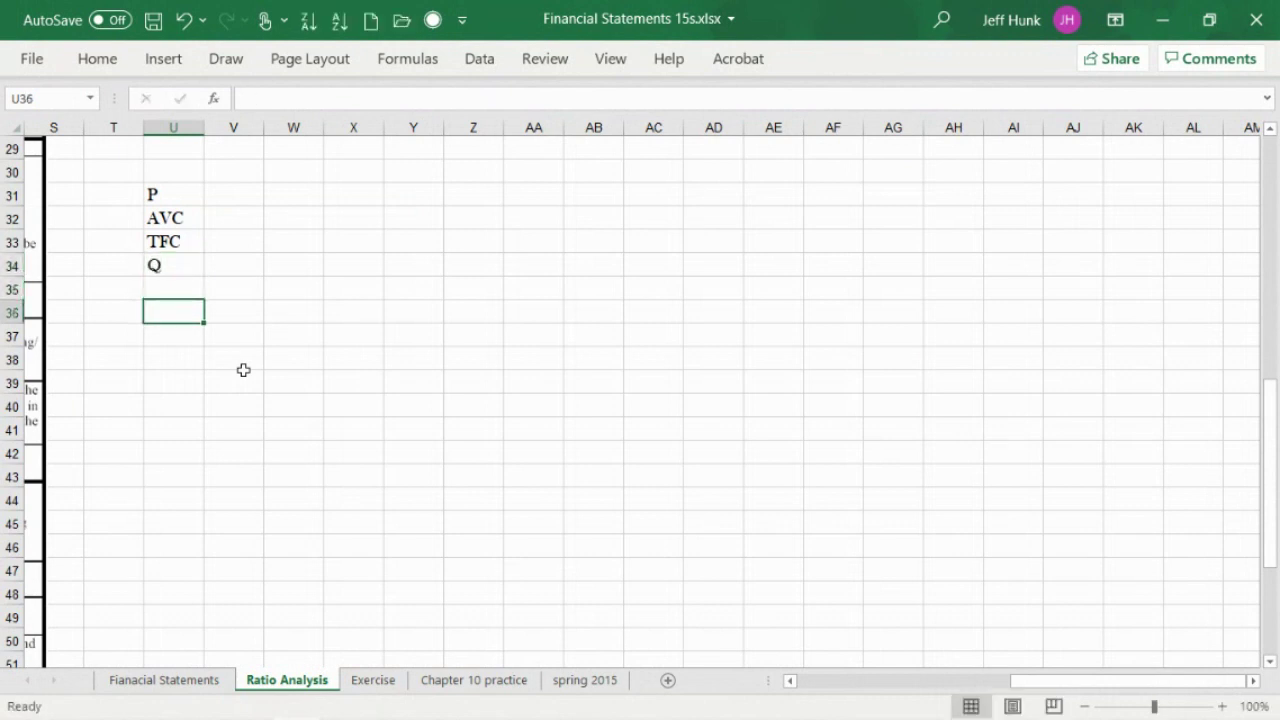
# Enter the labels TR in cell U36, TVC in U37 and TC in U38.
pyautogui.write('TR')
pyautogui.press('Return')
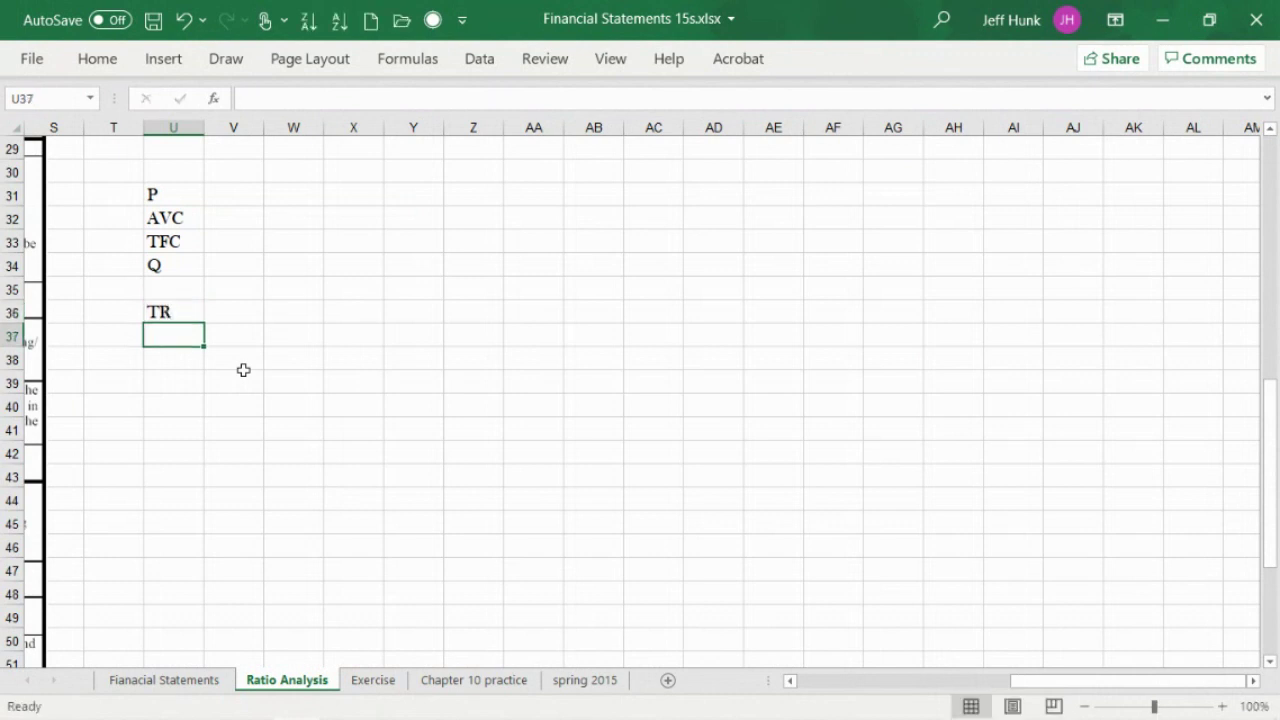
pyautogui.write('T')
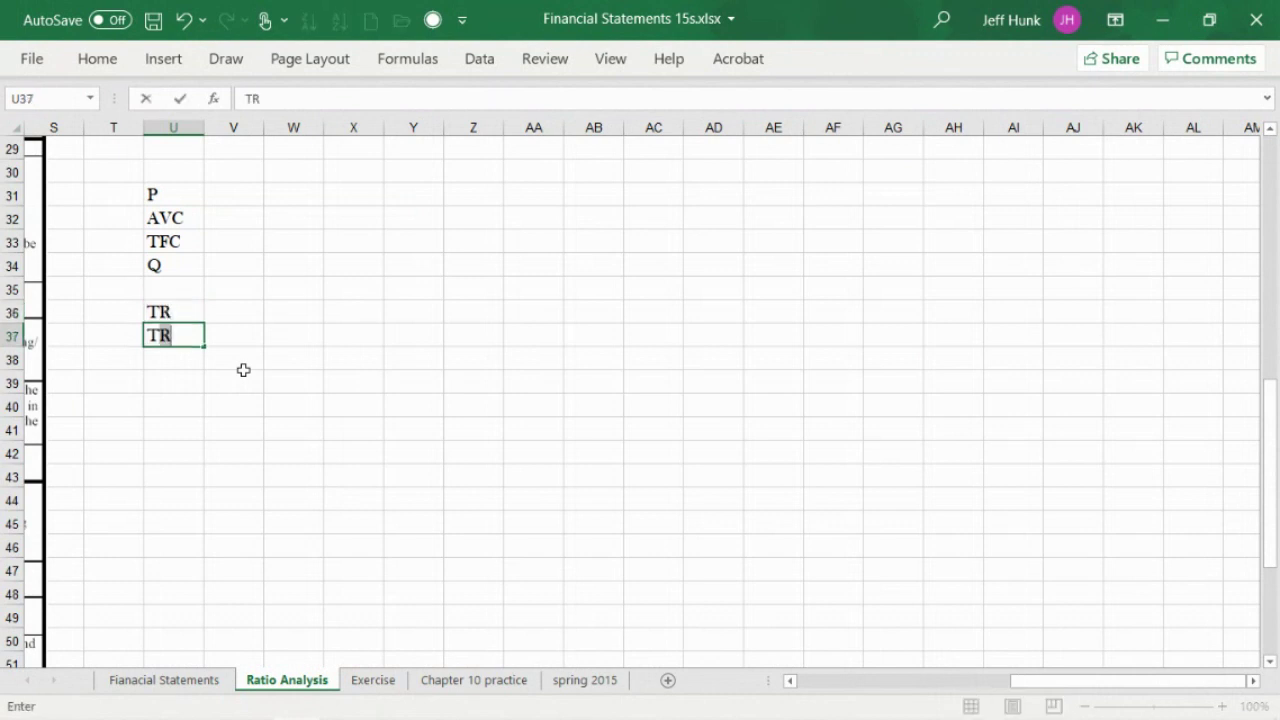
pyautogui.press('BackSpace')
pyautogui.write('VC')
pyautogui.press('Return')
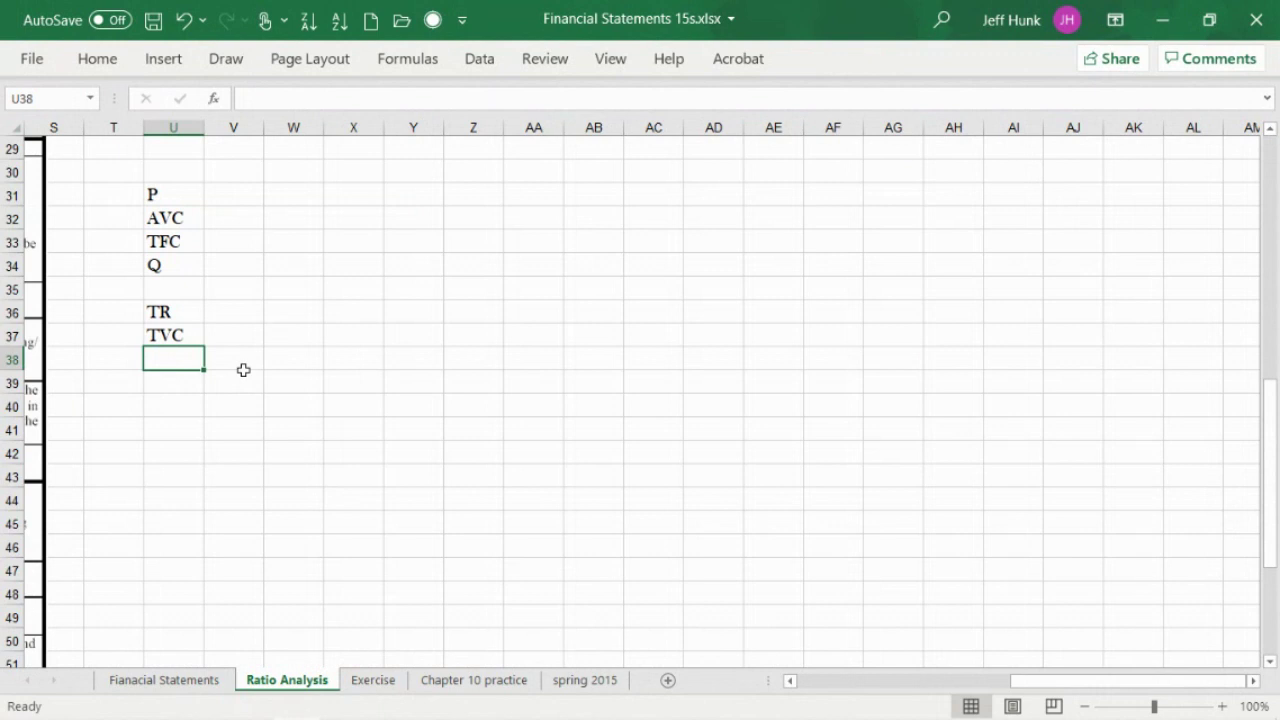
pyautogui.write('T')
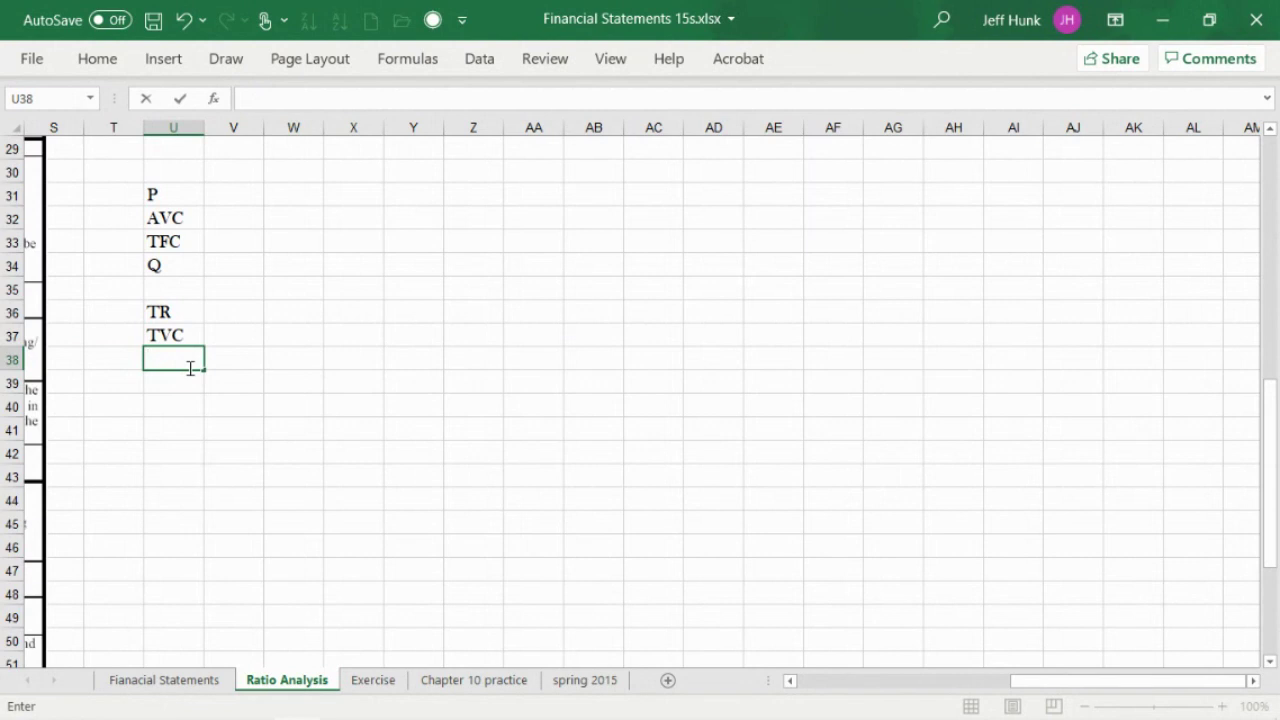
pyautogui.write('C')
pyautogui.press('Return')
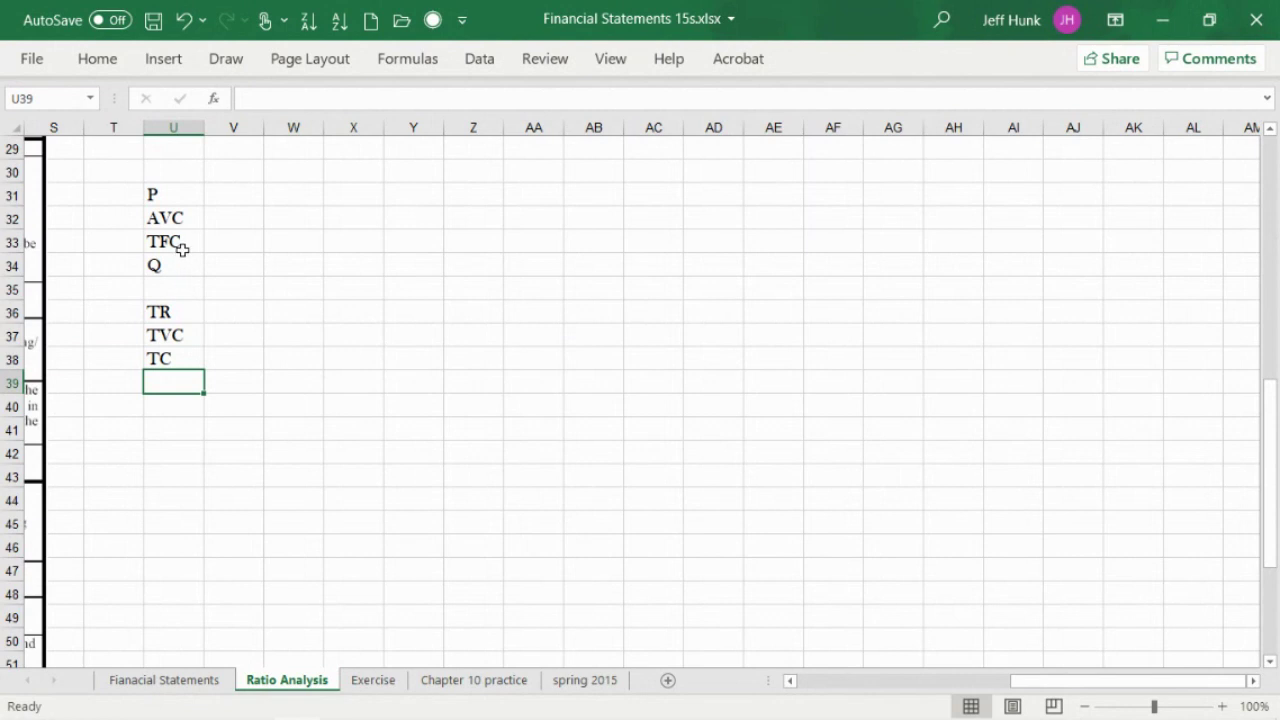
# Change the label in cell U38 to TFC and enter TC in cell U39.
pyautogui.click(170, 358)
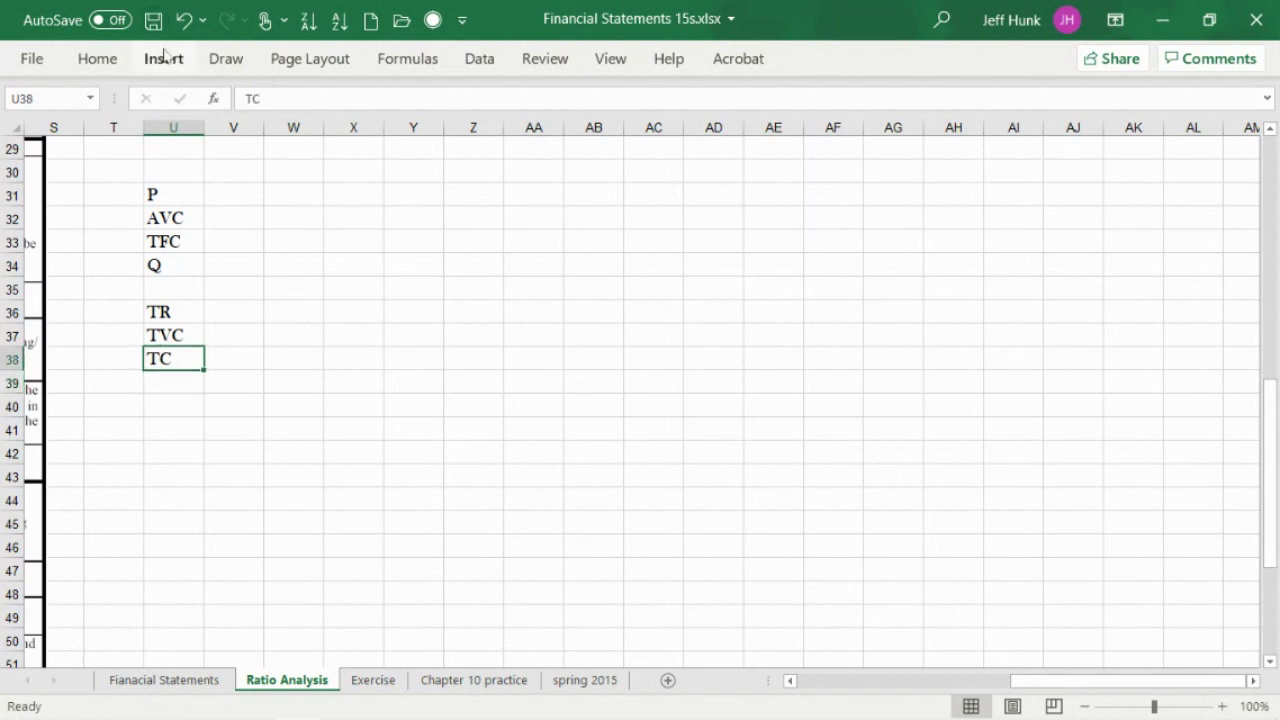
pyautogui.click(252, 98)
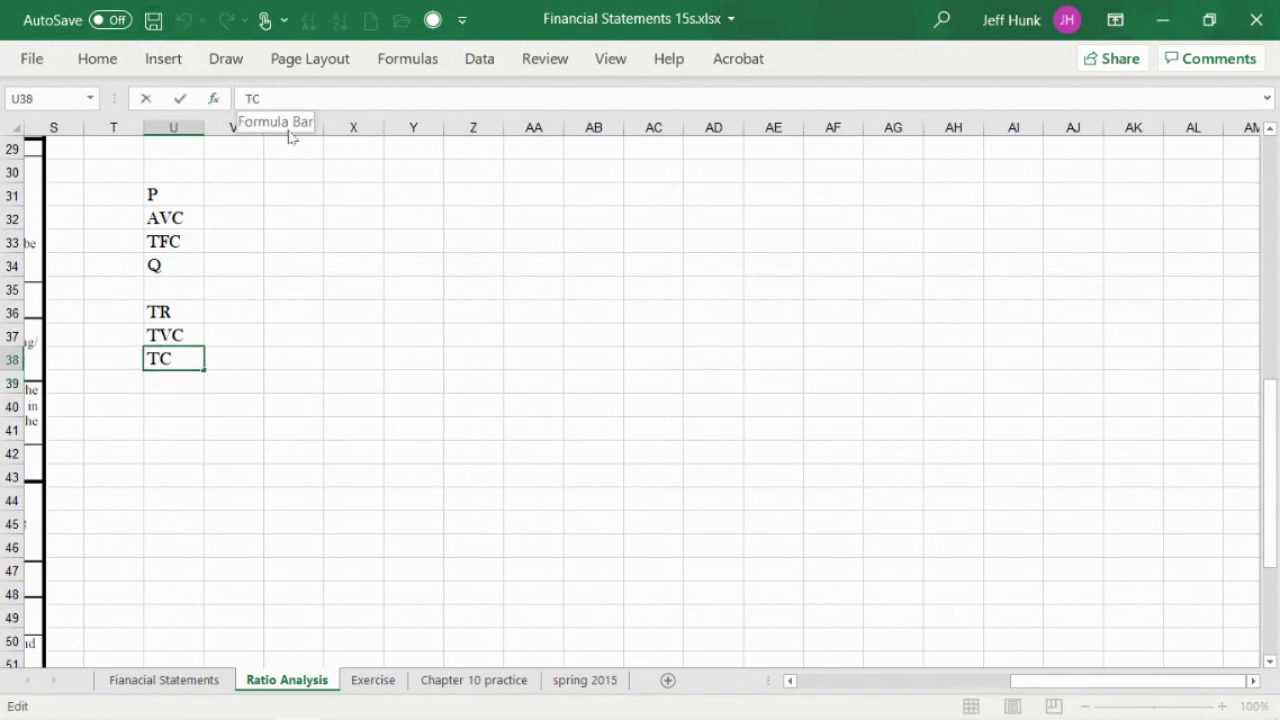
pyautogui.write('F')
pyautogui.click(188, 386)
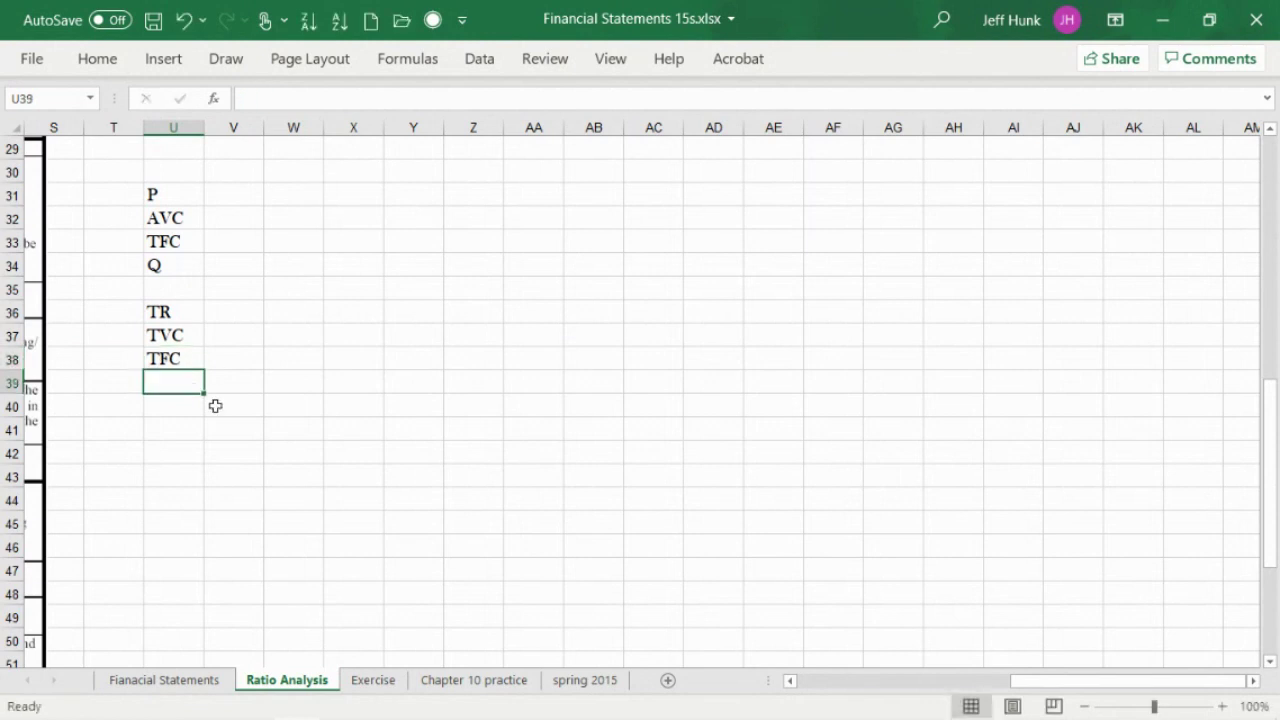
pyautogui.write('TC')
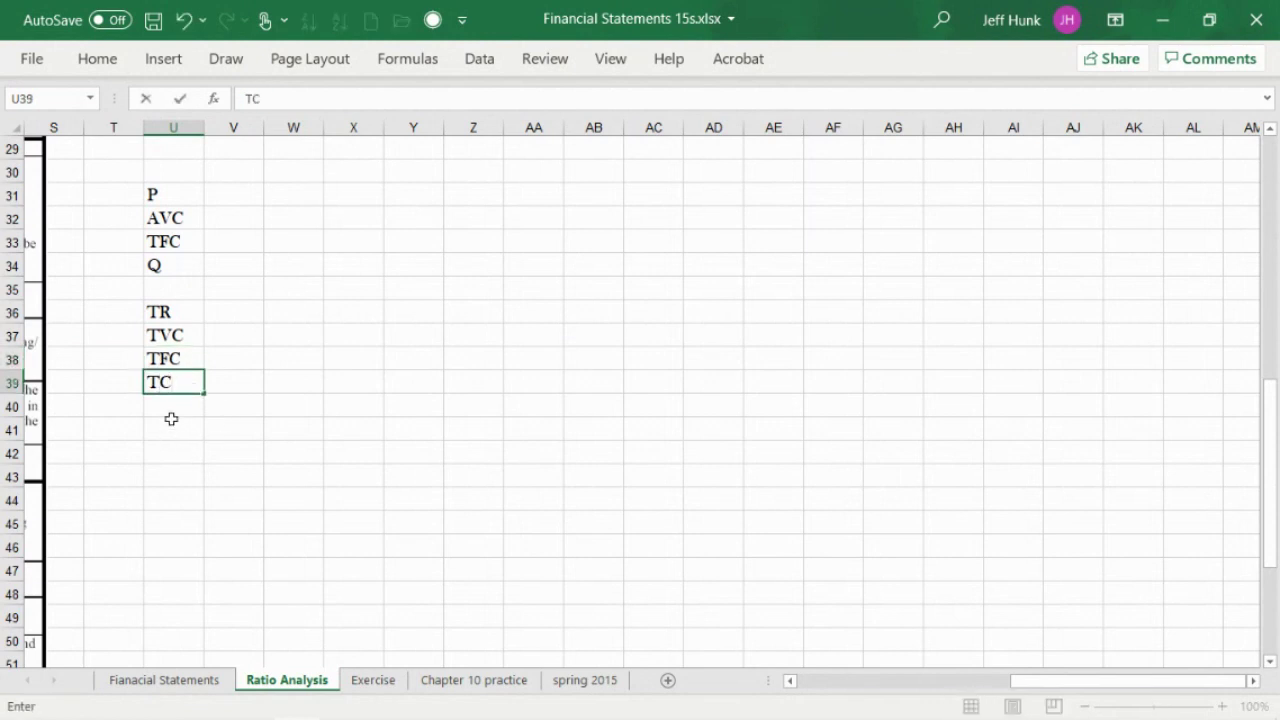
pyautogui.click(171, 405)
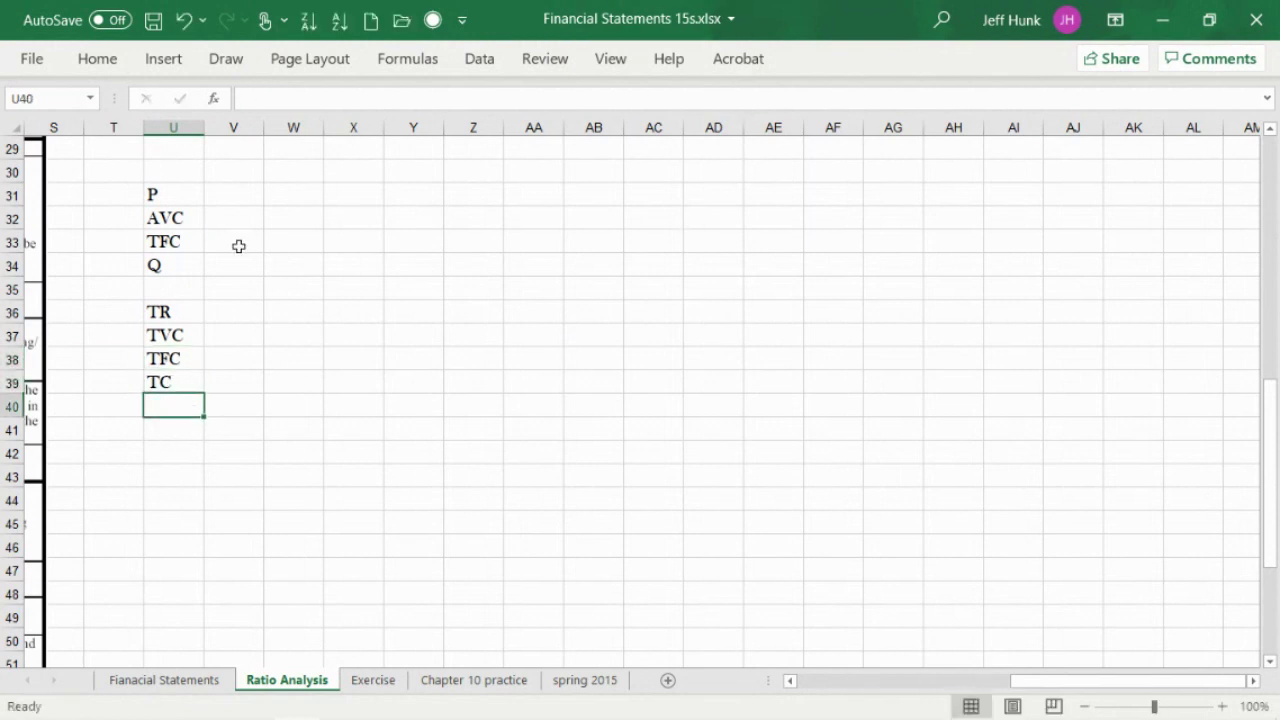
# Insert the π character from the Symbol font into cell U40 as the profit label.
pyautogui.click(1223, 707)
pyautogui.click(1223, 707)
pyautogui.click(1223, 707)
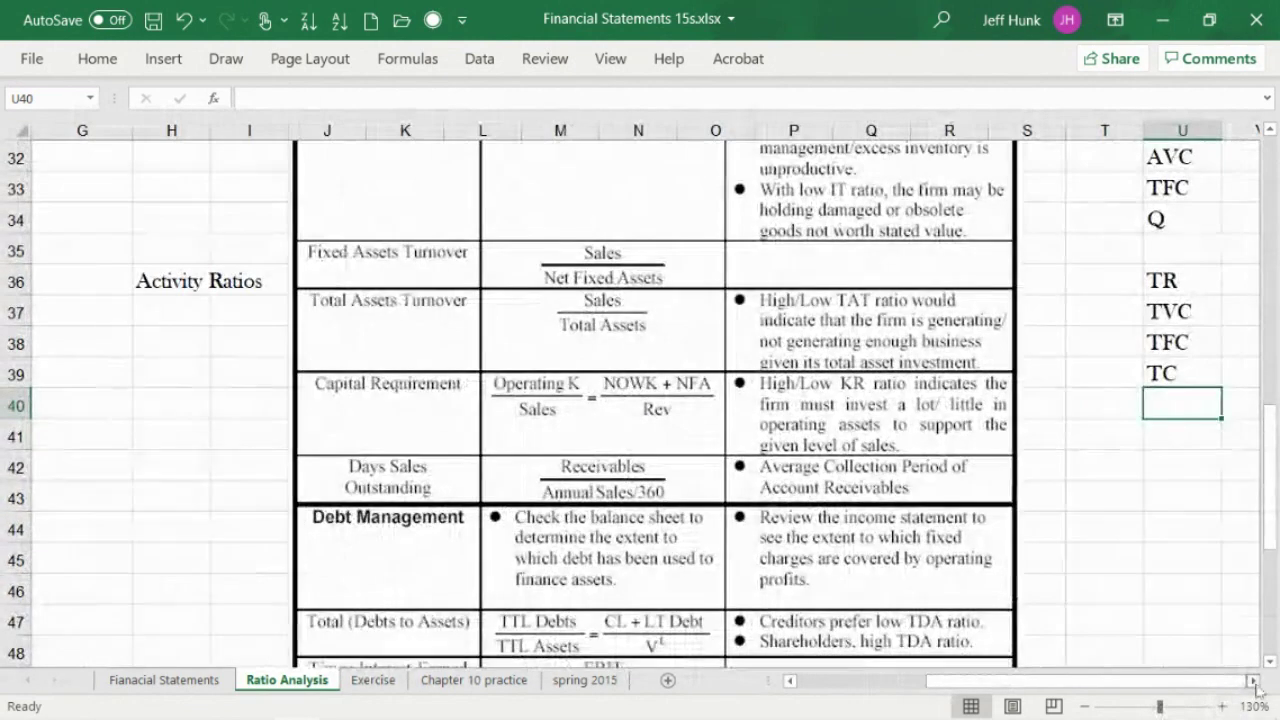
pyautogui.click(1253, 681)
pyautogui.click(1253, 681)
pyautogui.moveTo(1253, 681); pyautogui.dragTo(1253, 681)
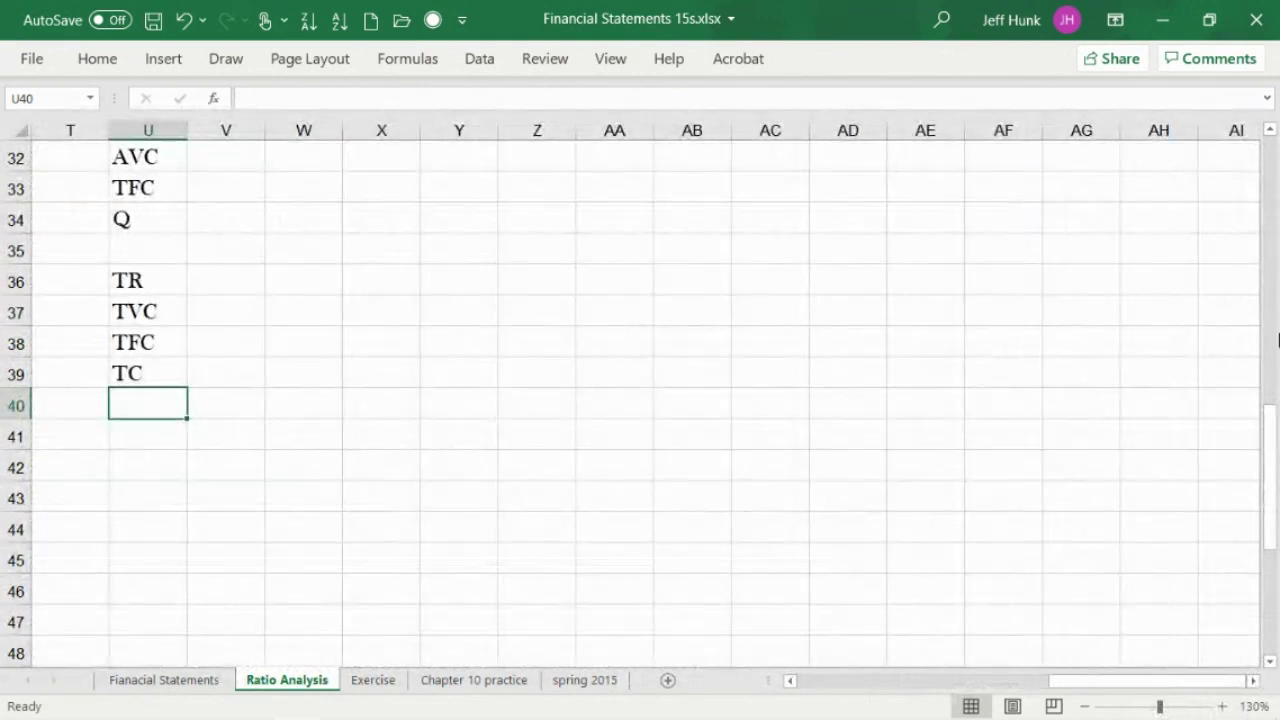
pyautogui.moveTo(1276, 438); pyautogui.dragTo(1276, 412)
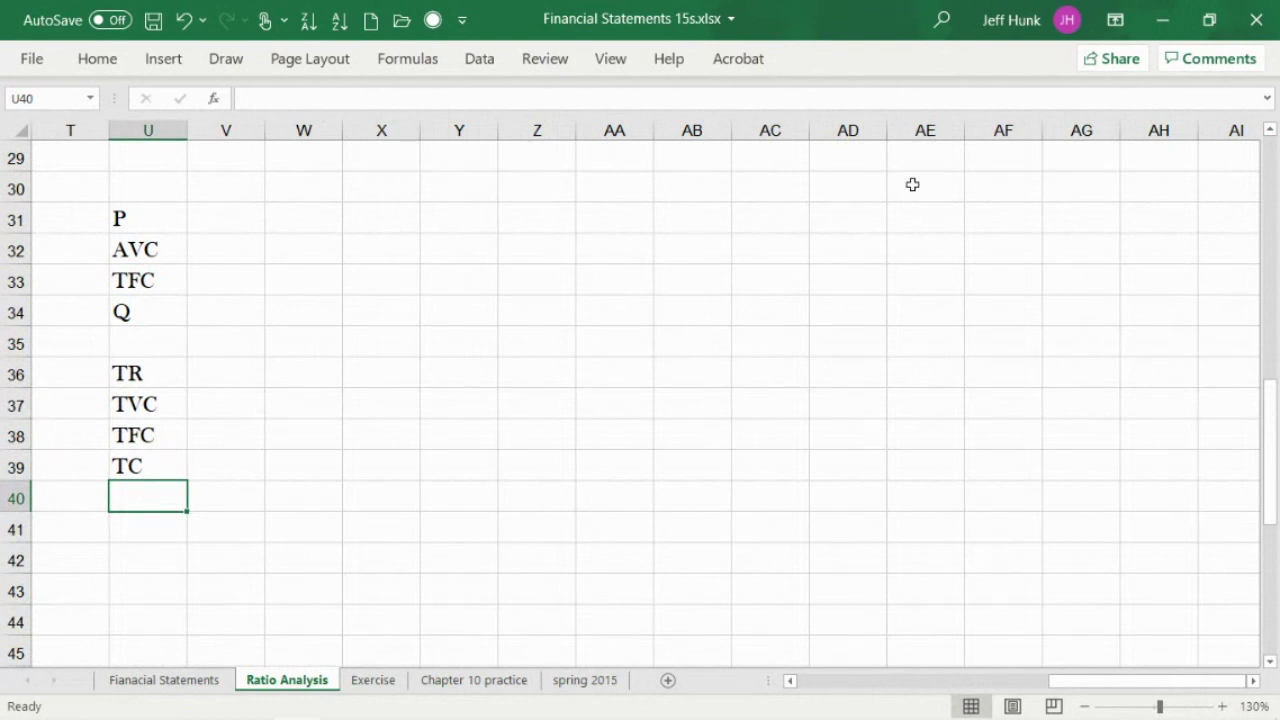
pyautogui.click(172, 63)
pyautogui.click(1181, 130)
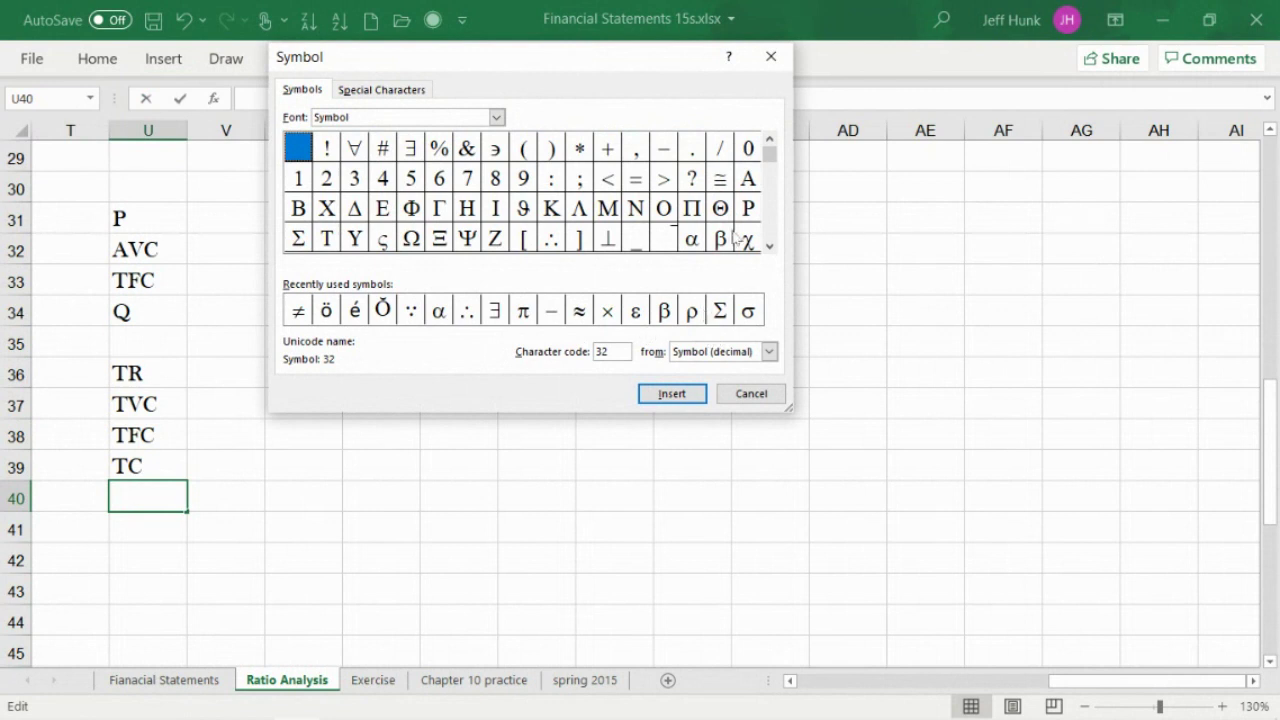
pyautogui.click(767, 222)
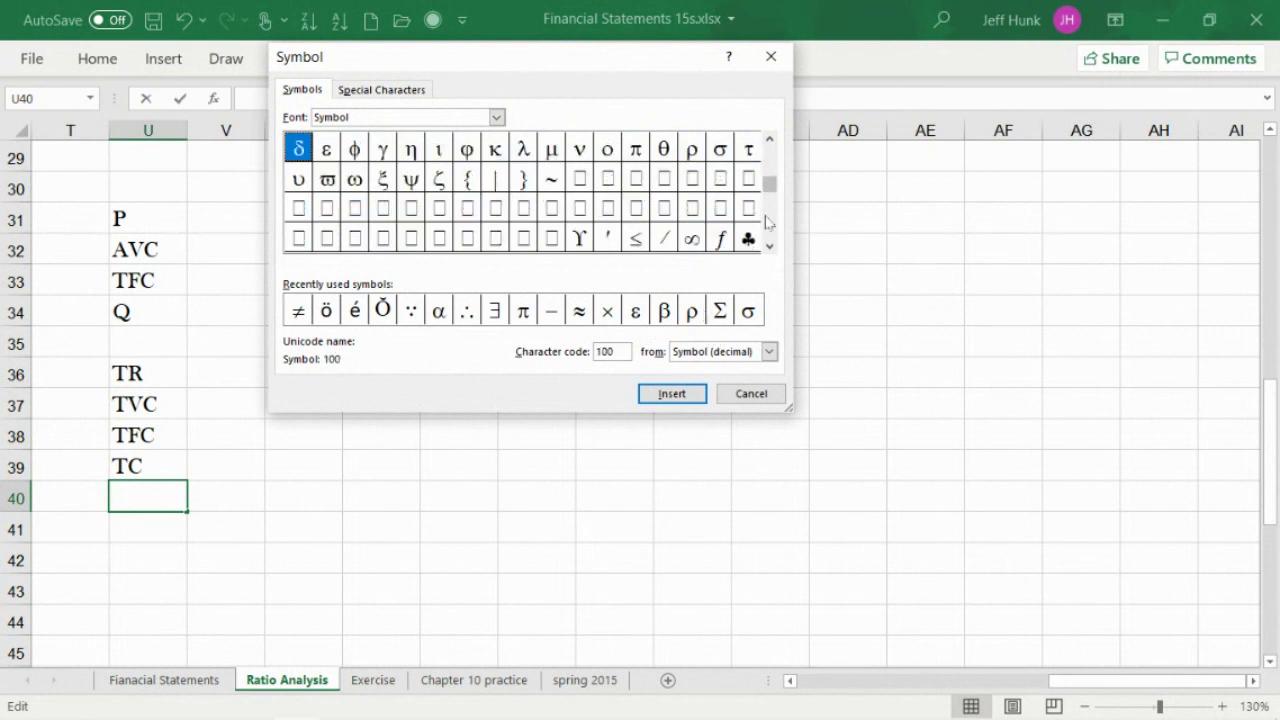
pyautogui.click(640, 156)
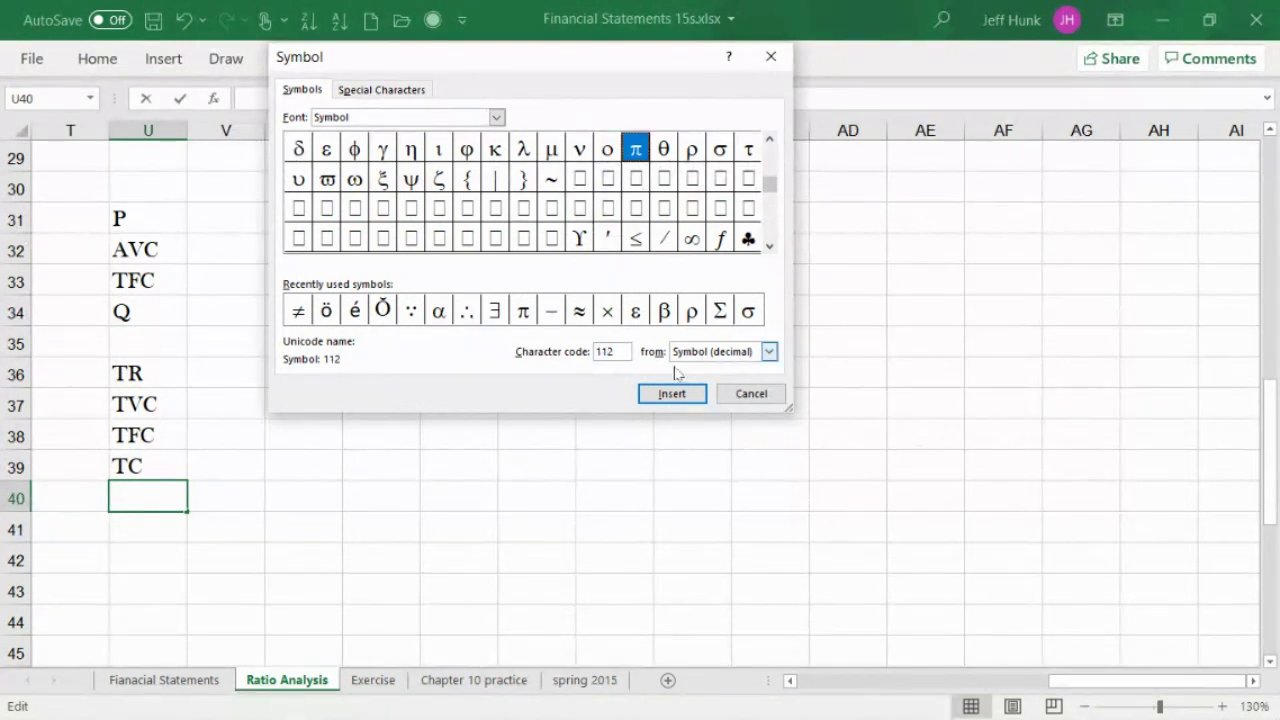
pyautogui.click(672, 393)
pyautogui.click(751, 394)
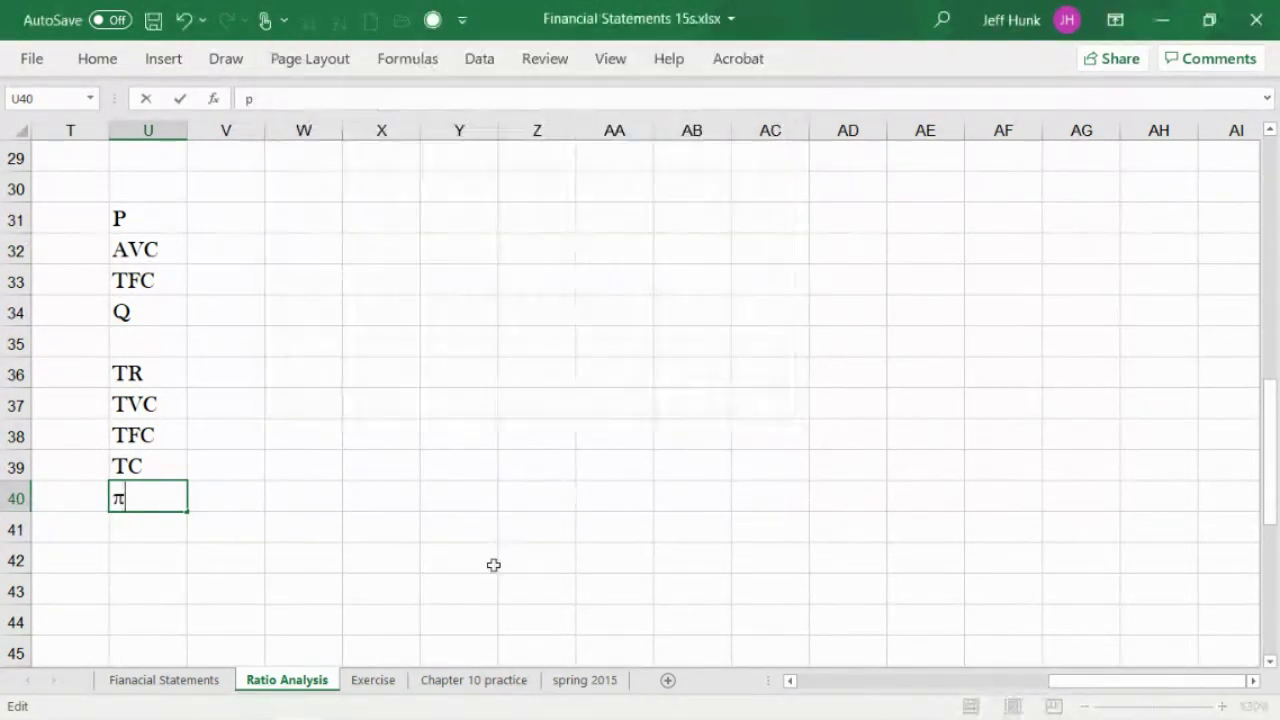
pyautogui.click(493, 565)
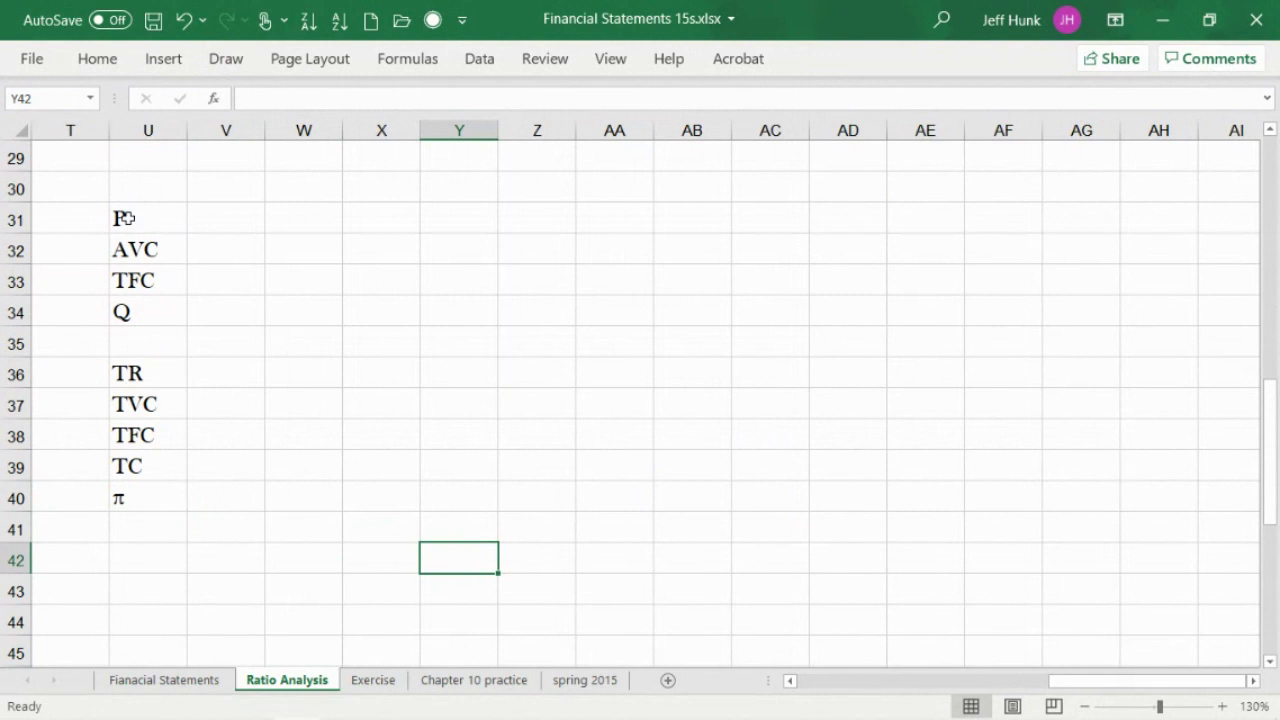
# Enter 55 as the price P in cell V31.
pyautogui.click(238, 217)
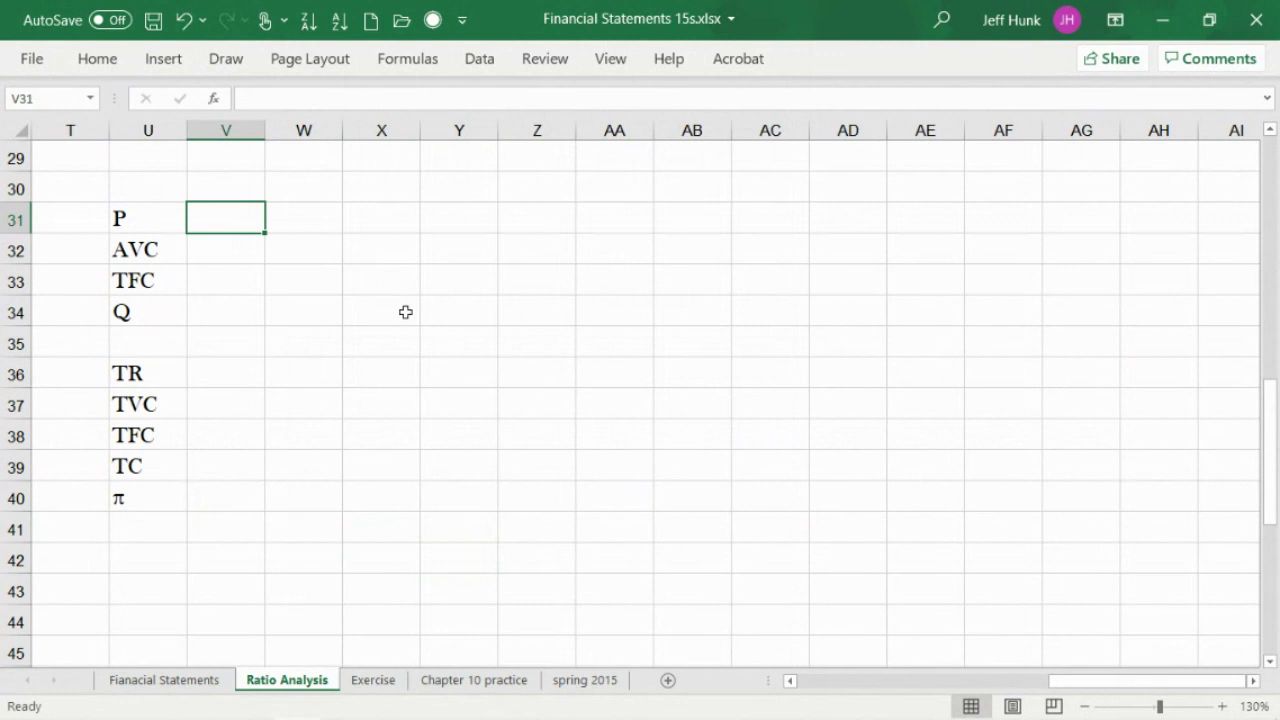
pyautogui.write('55')
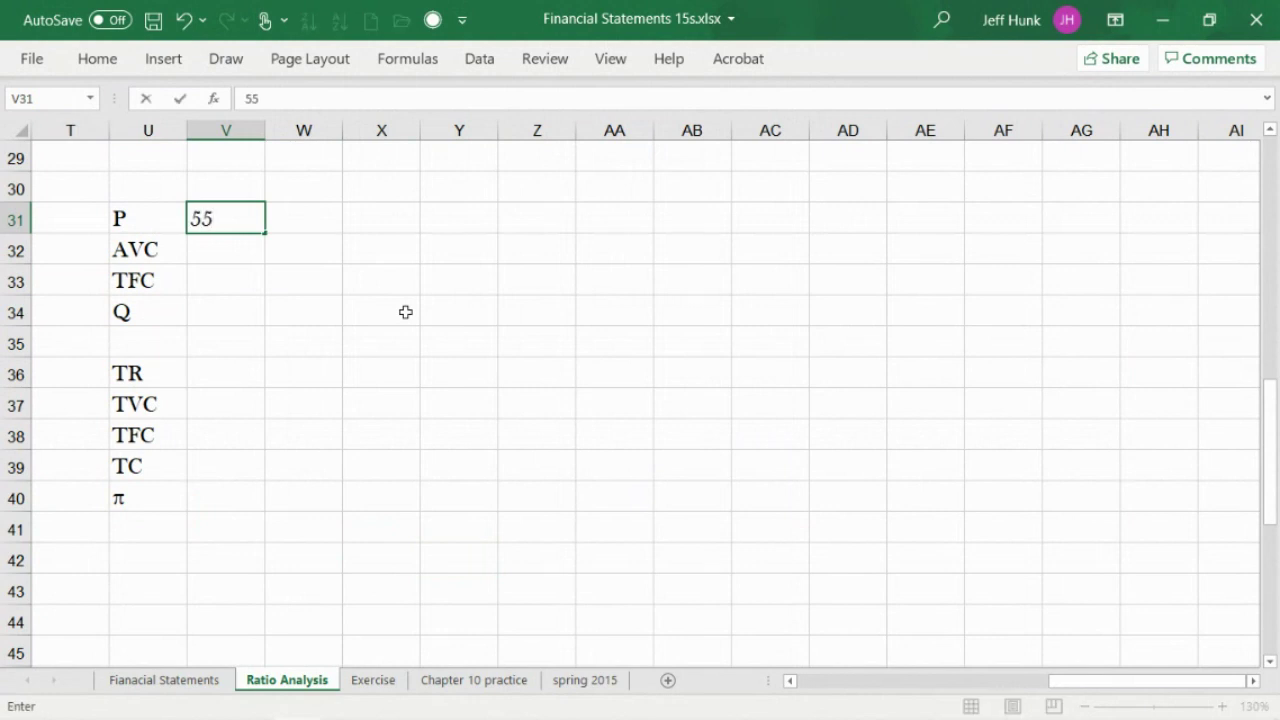
pyautogui.press('Return')
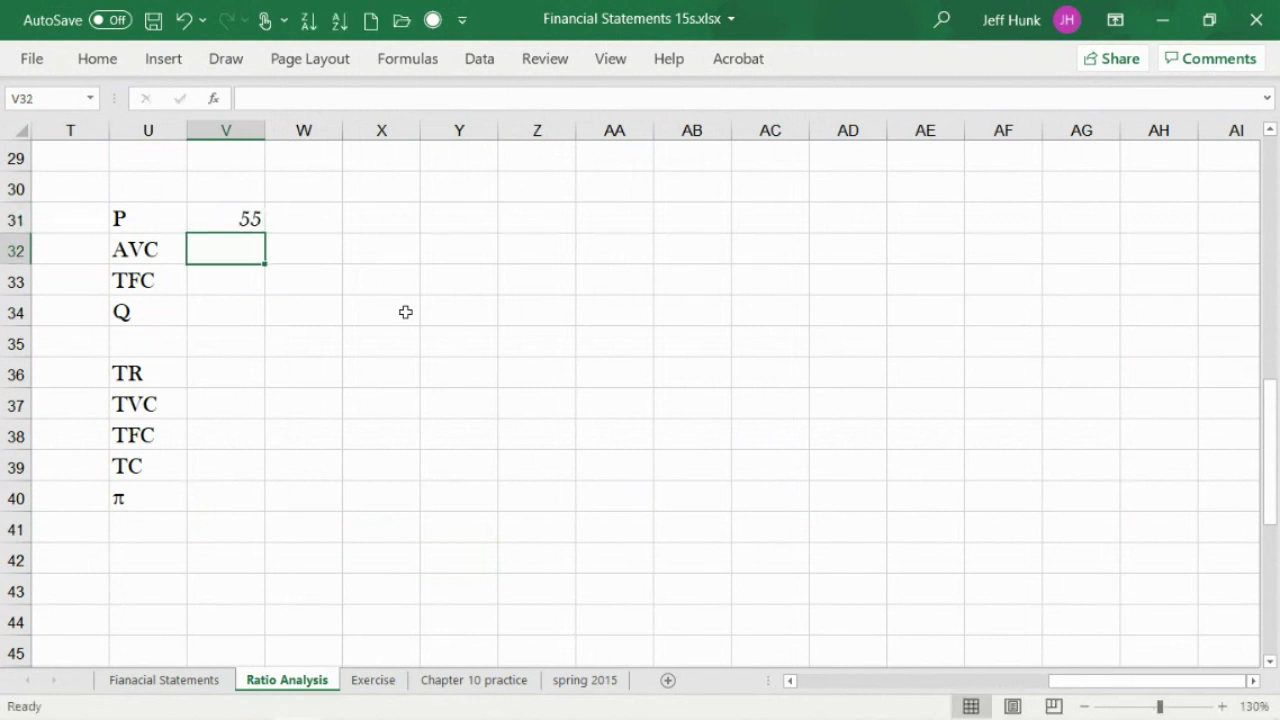
# Apply the dollar accounting number format to cells V31:V33 and V36:V40.
pyautogui.moveTo(200, 213); pyautogui.dragTo(211, 286)
pyautogui.click(80, 59)
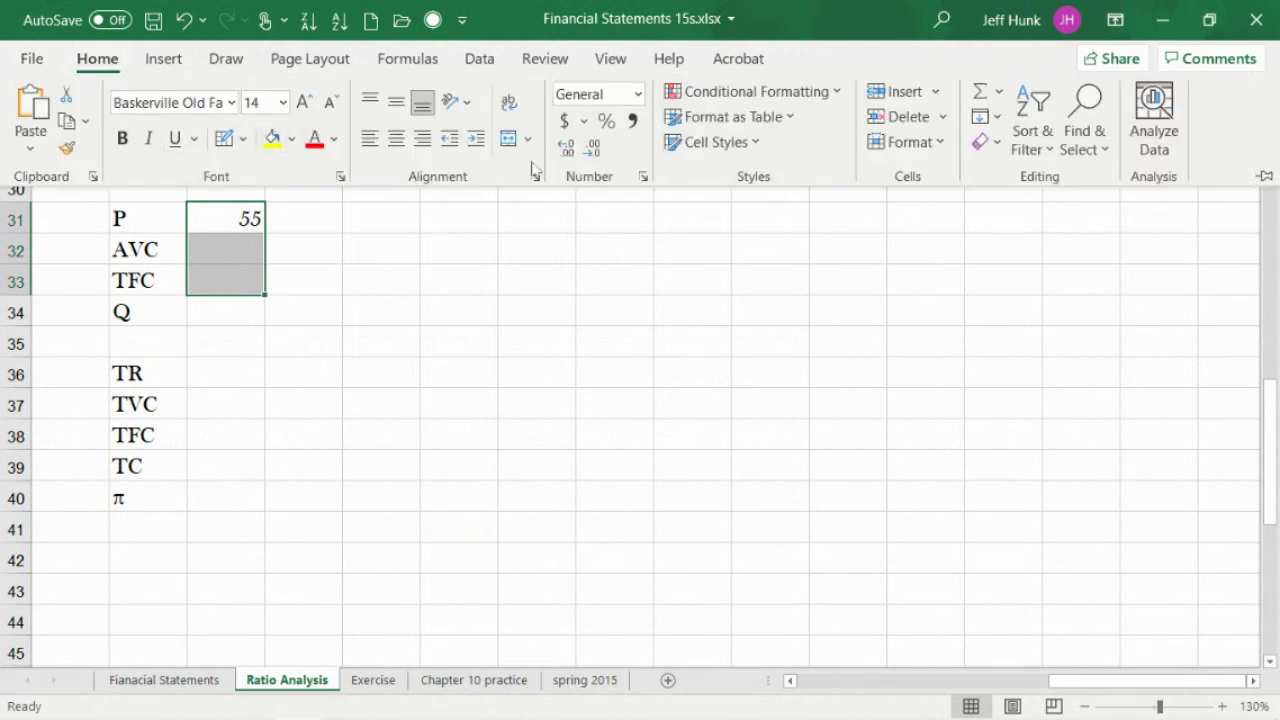
pyautogui.click(565, 120)
pyautogui.click(226, 420)
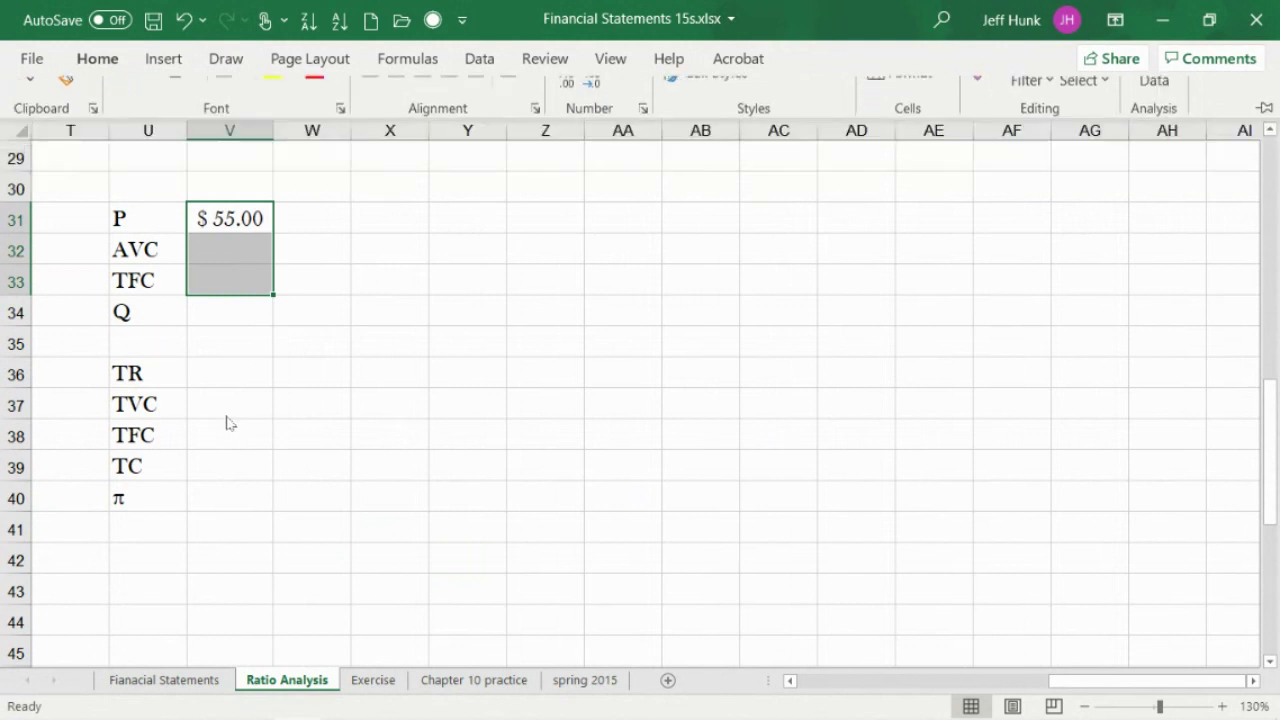
pyautogui.moveTo(223, 369); pyautogui.dragTo(223, 486)
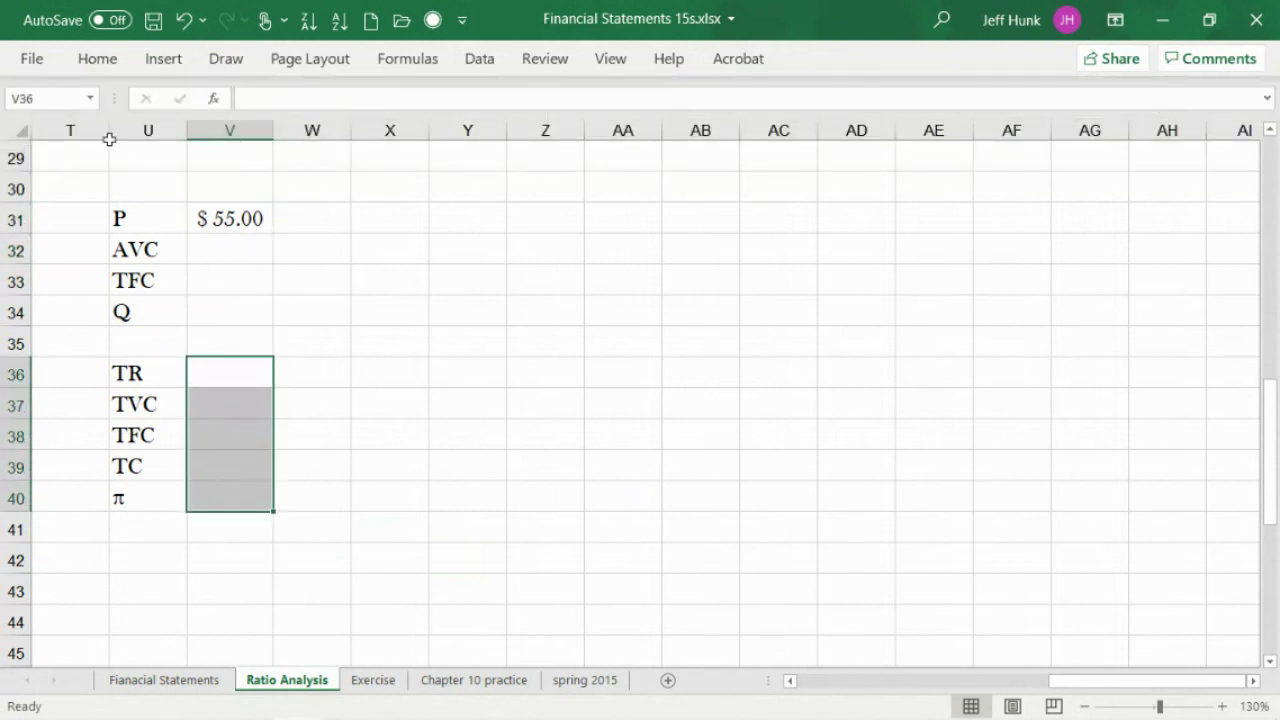
pyautogui.click(113, 64)
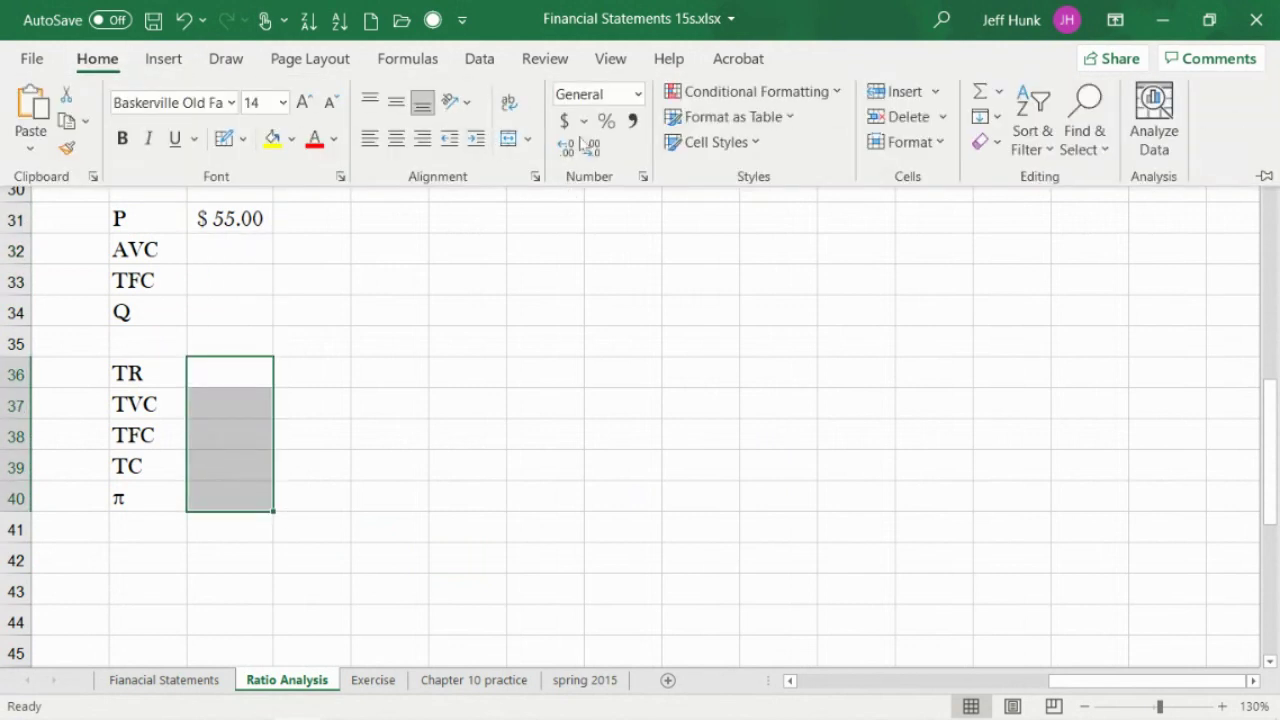
pyautogui.click(277, 349)
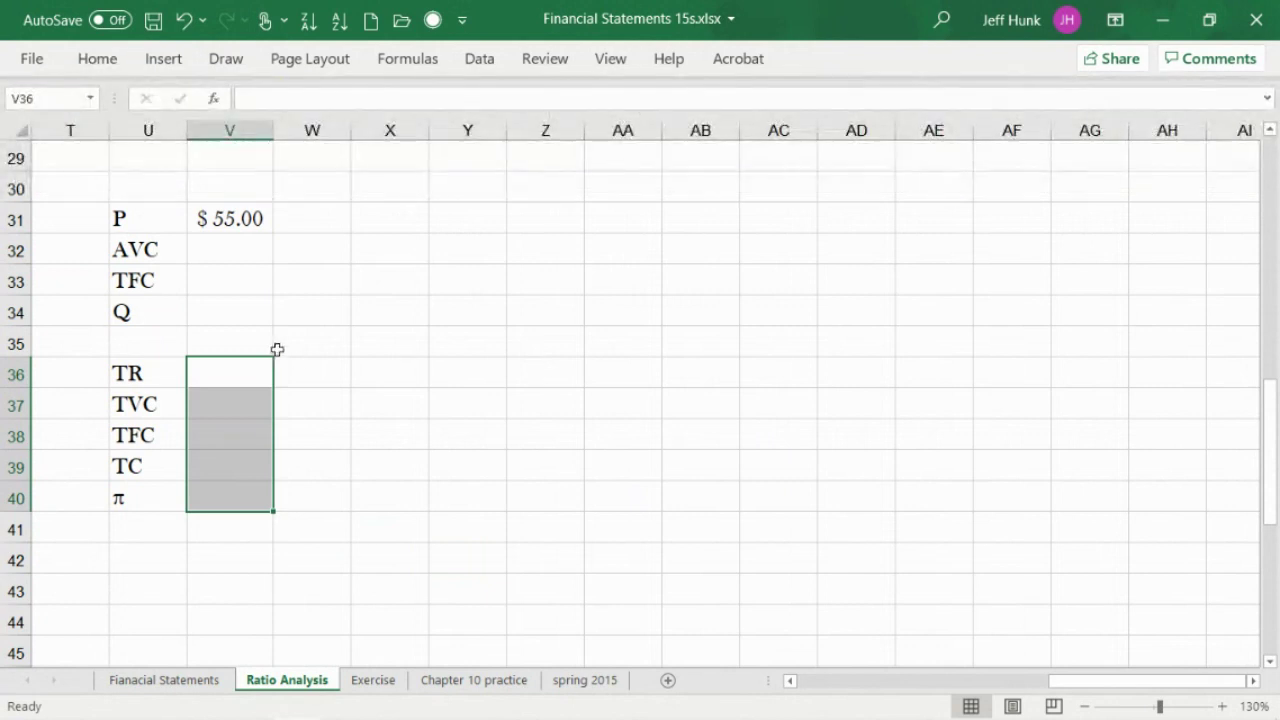
# Enter 30 as the AVC in cell V32 and 95500000 as the TFC in cell V33.
pyautogui.click(237, 249)
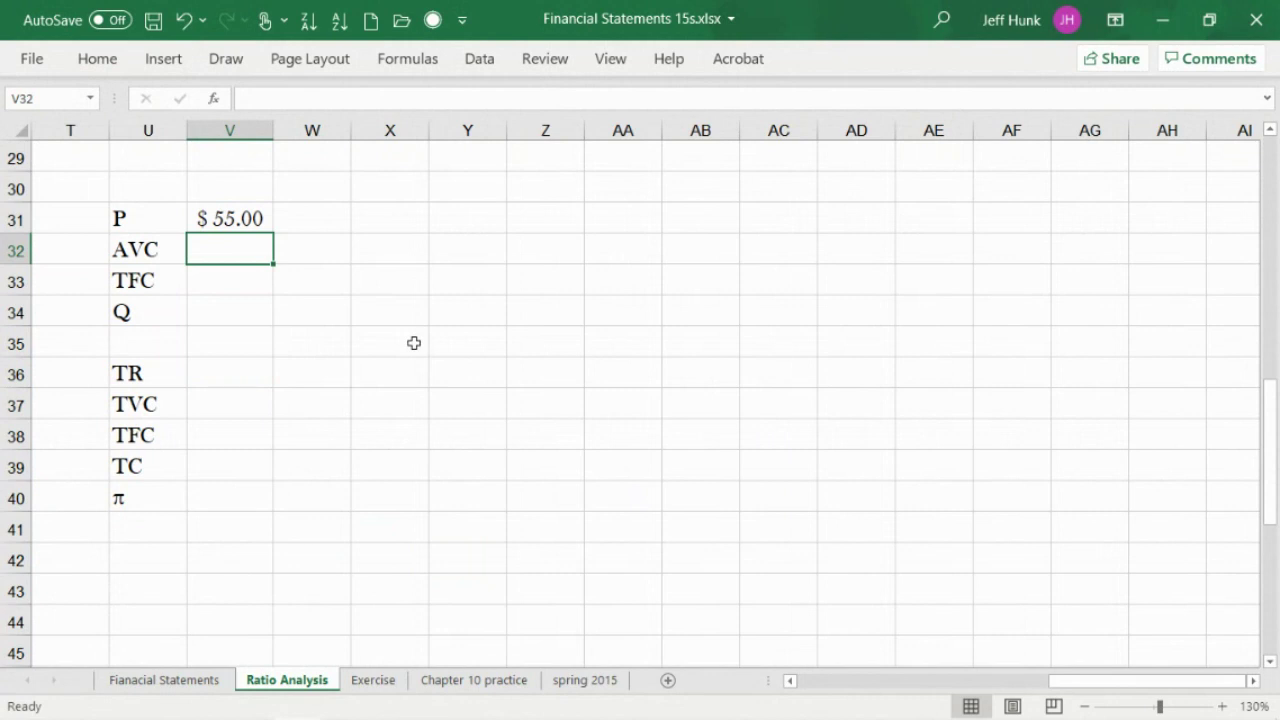
pyautogui.write('30')
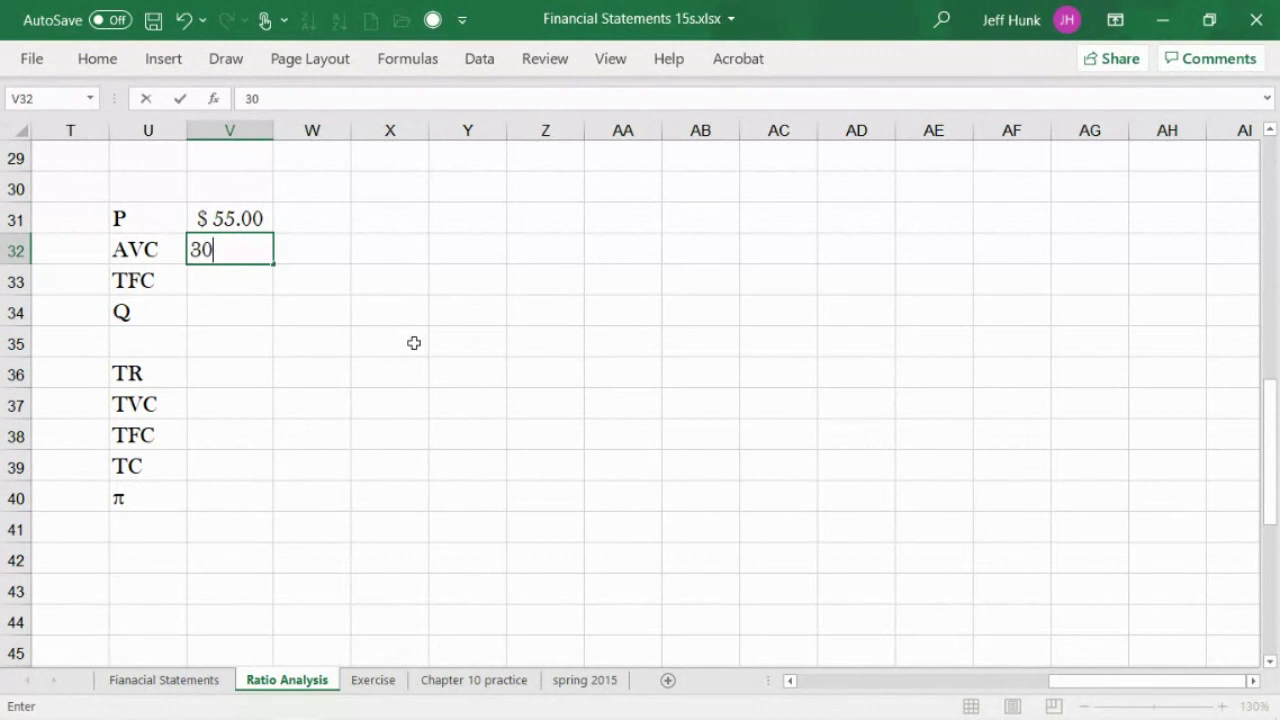
pyautogui.press('Return')
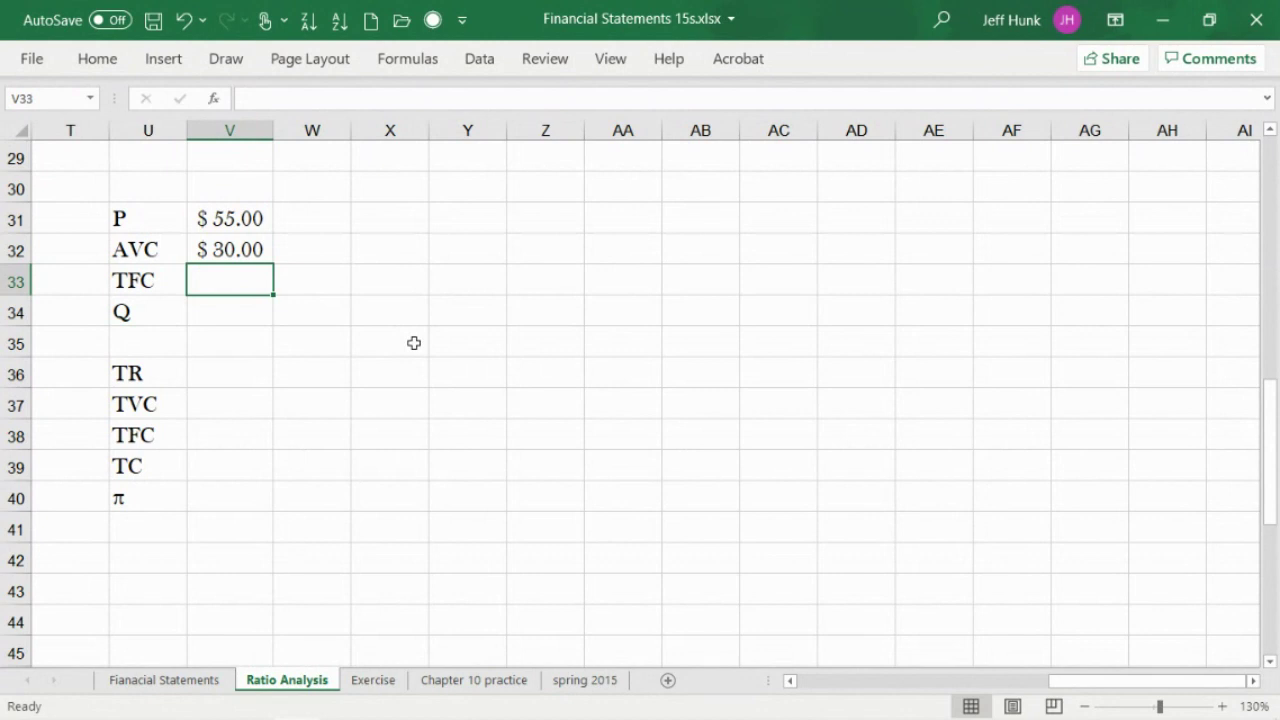
pyautogui.write('9')
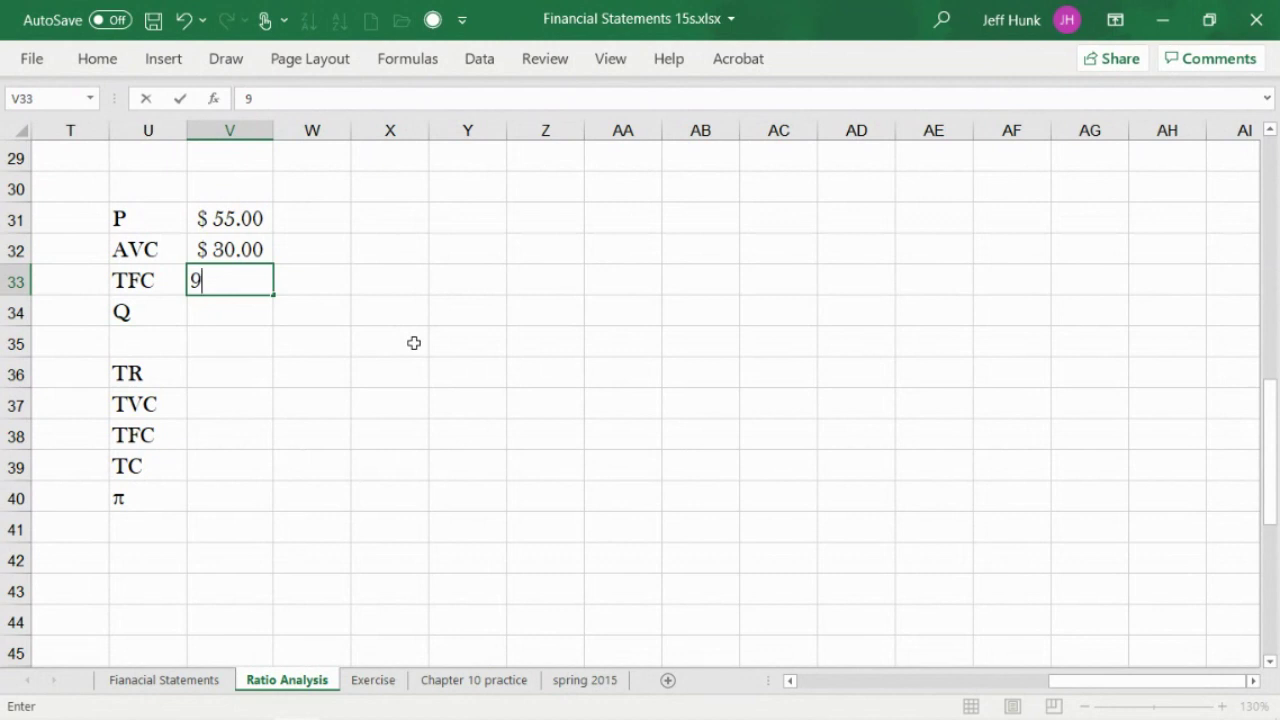
pyautogui.write('5500000')
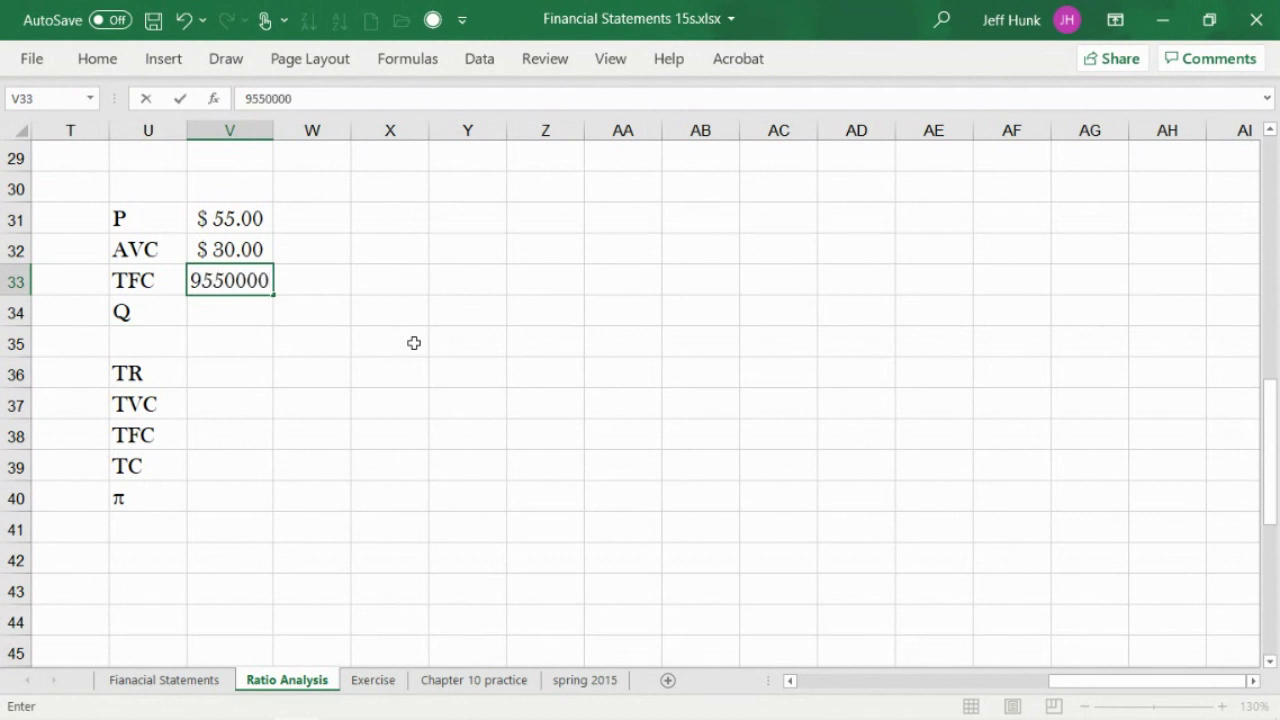
pyautogui.hotkey('ctrl', 'Return')
pyautogui.press('Return')
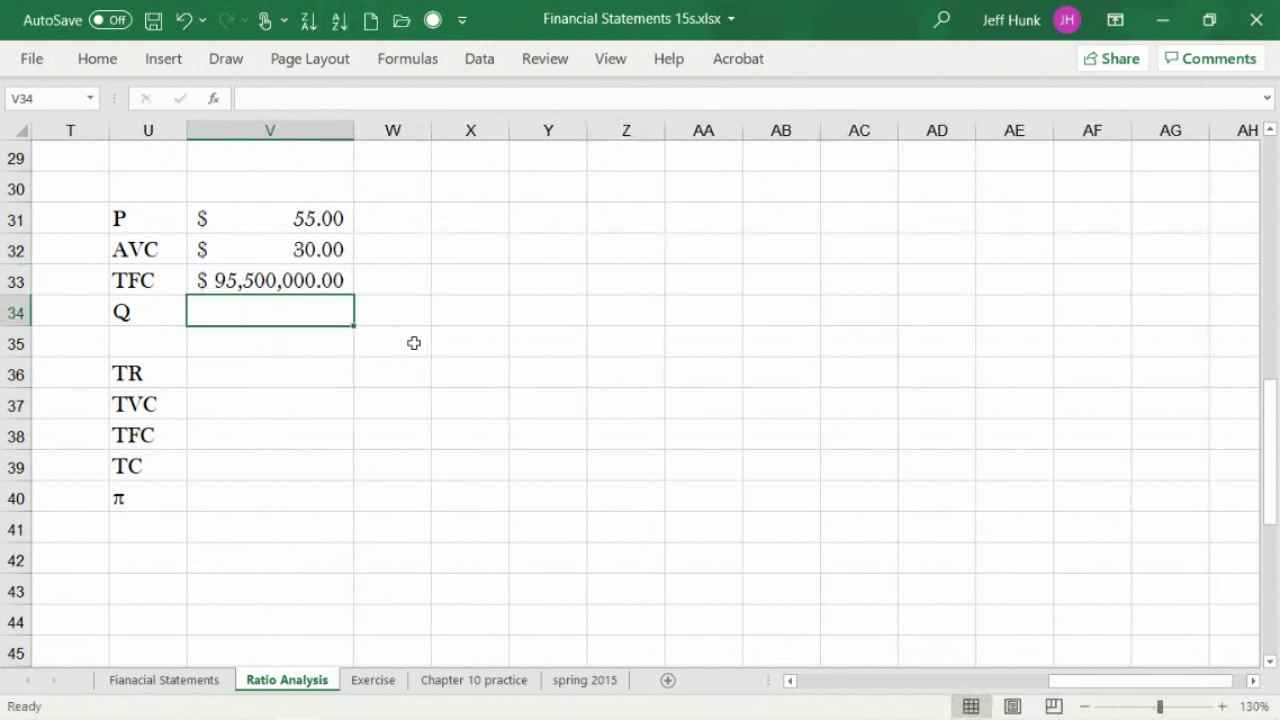
# Correct the TFC in cell V33 to 9550000 and autofit the width of column V.
pyautogui.click(220, 280)
pyautogui.click(375, 105)
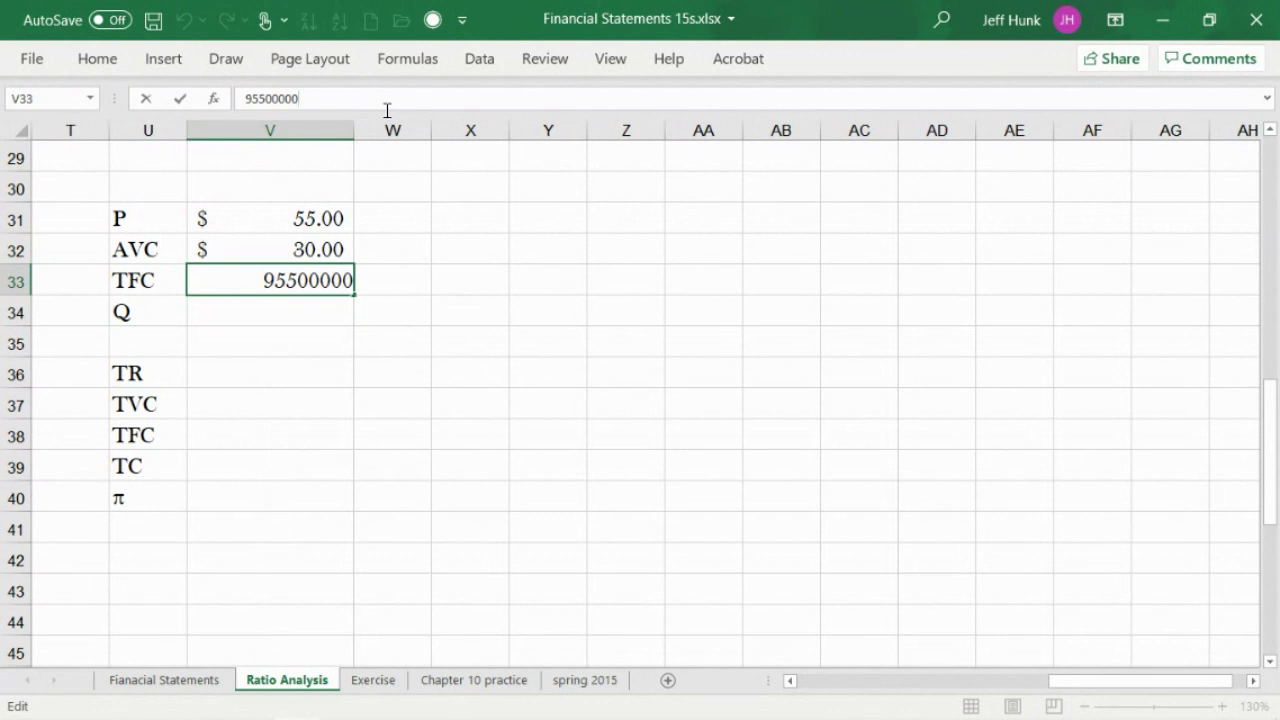
pyautogui.press('BackSpace')
pyautogui.press('Return')
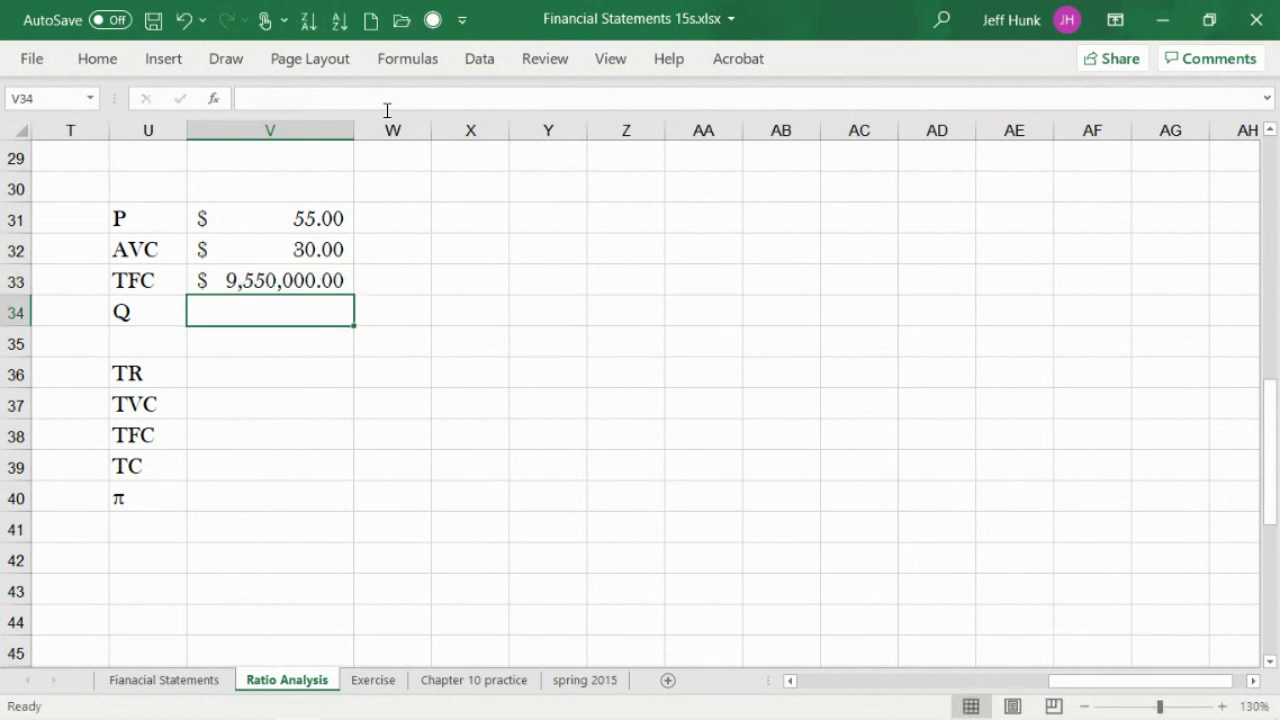
pyautogui.click(320, 337)
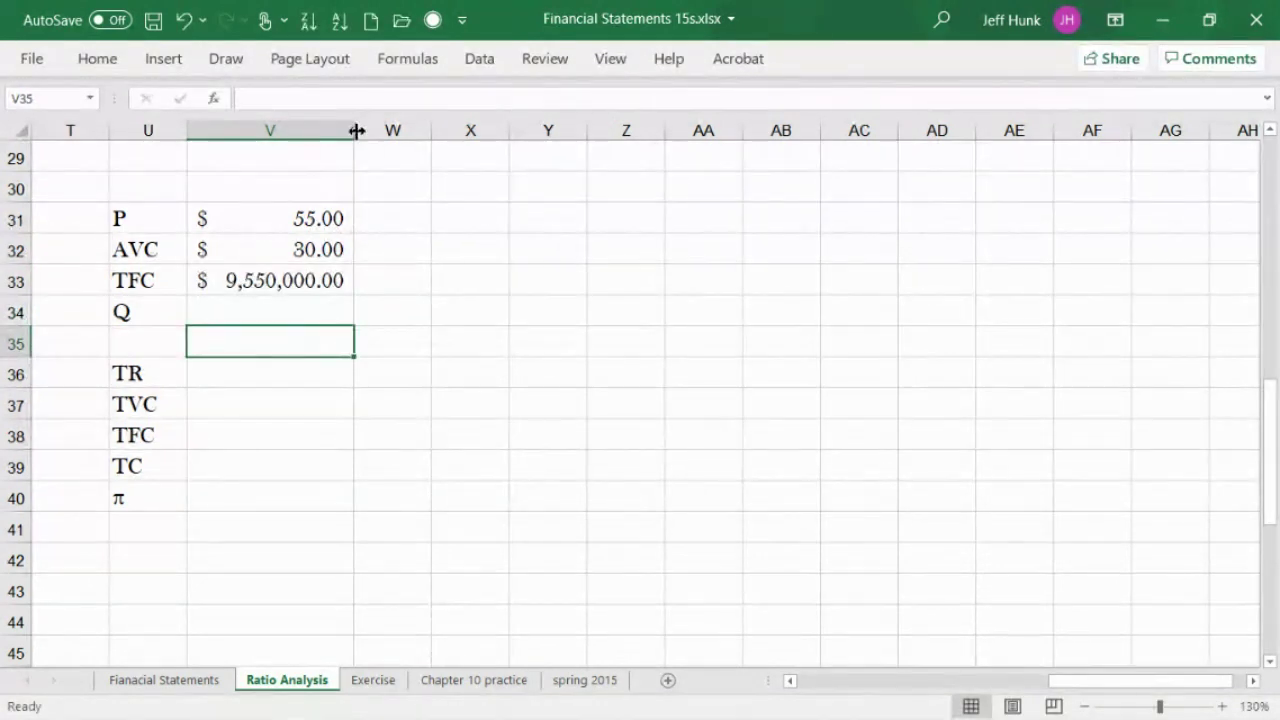
pyautogui.doubleClick(357, 130)
# Fill the empty Q value cell V34 with yellow.
pyautogui.click(234, 309)
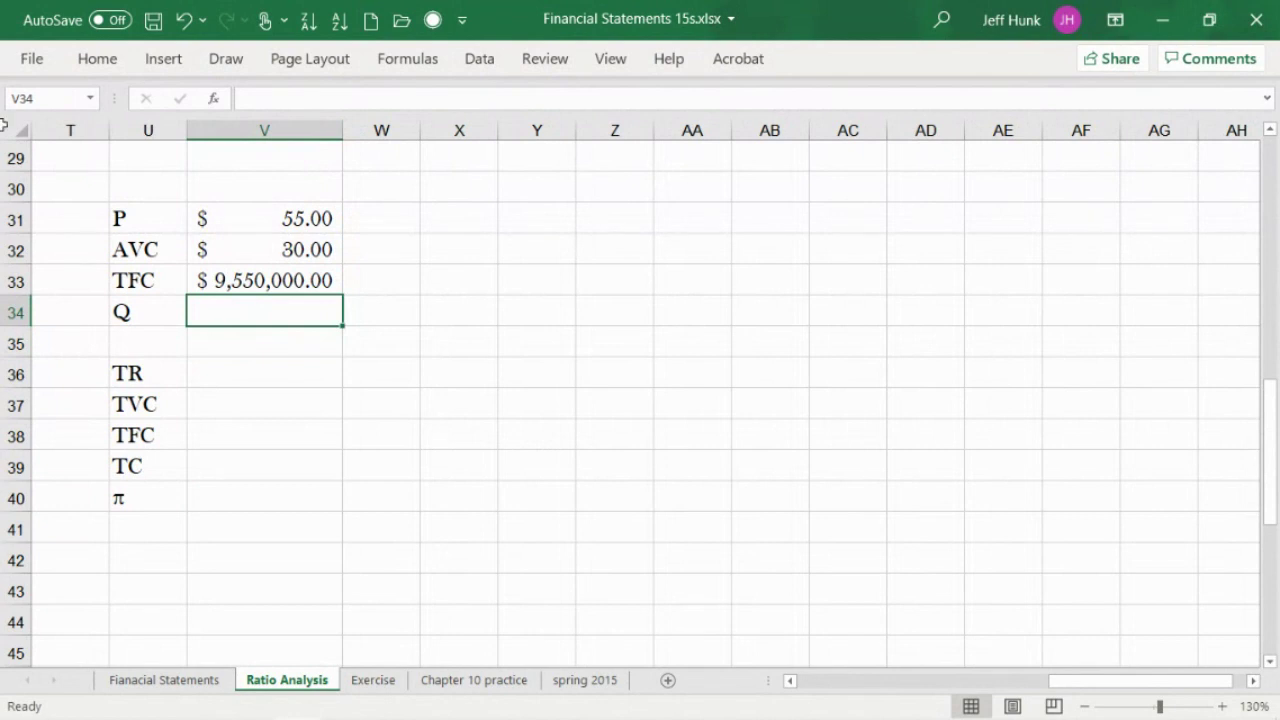
pyautogui.moveTo(165, 316); pyautogui.dragTo(217, 318)
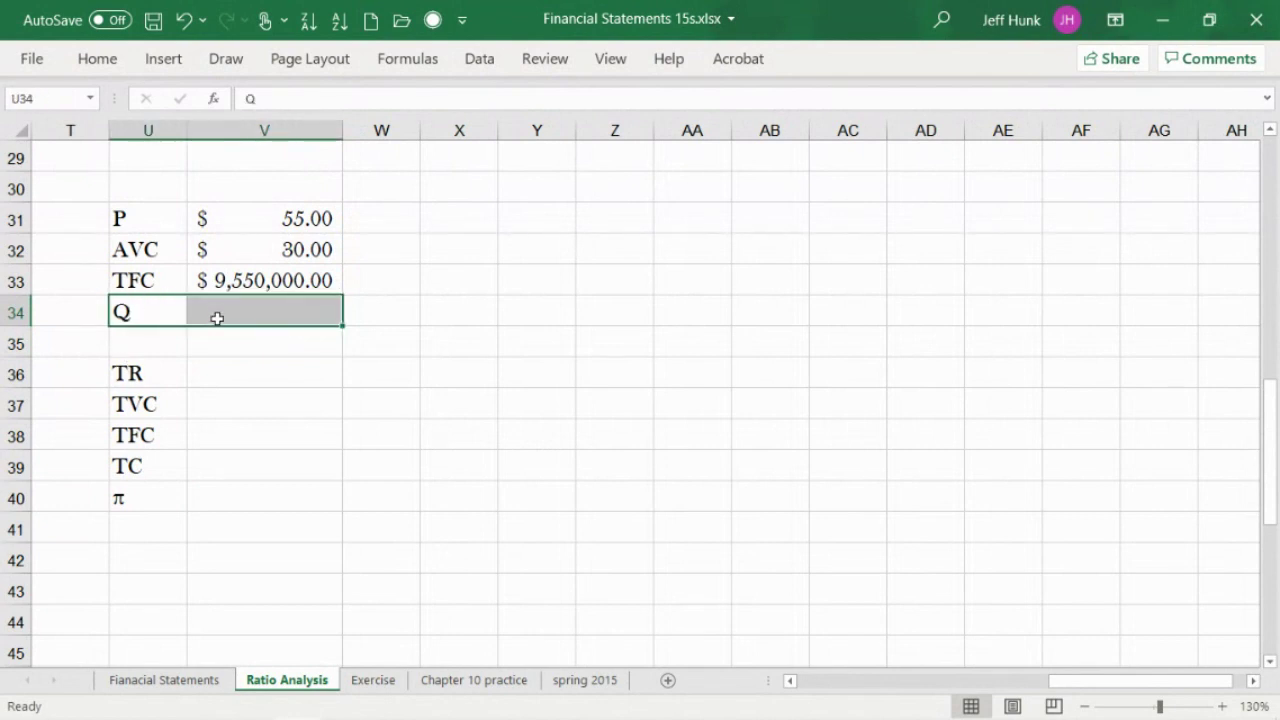
pyautogui.click(217, 317)
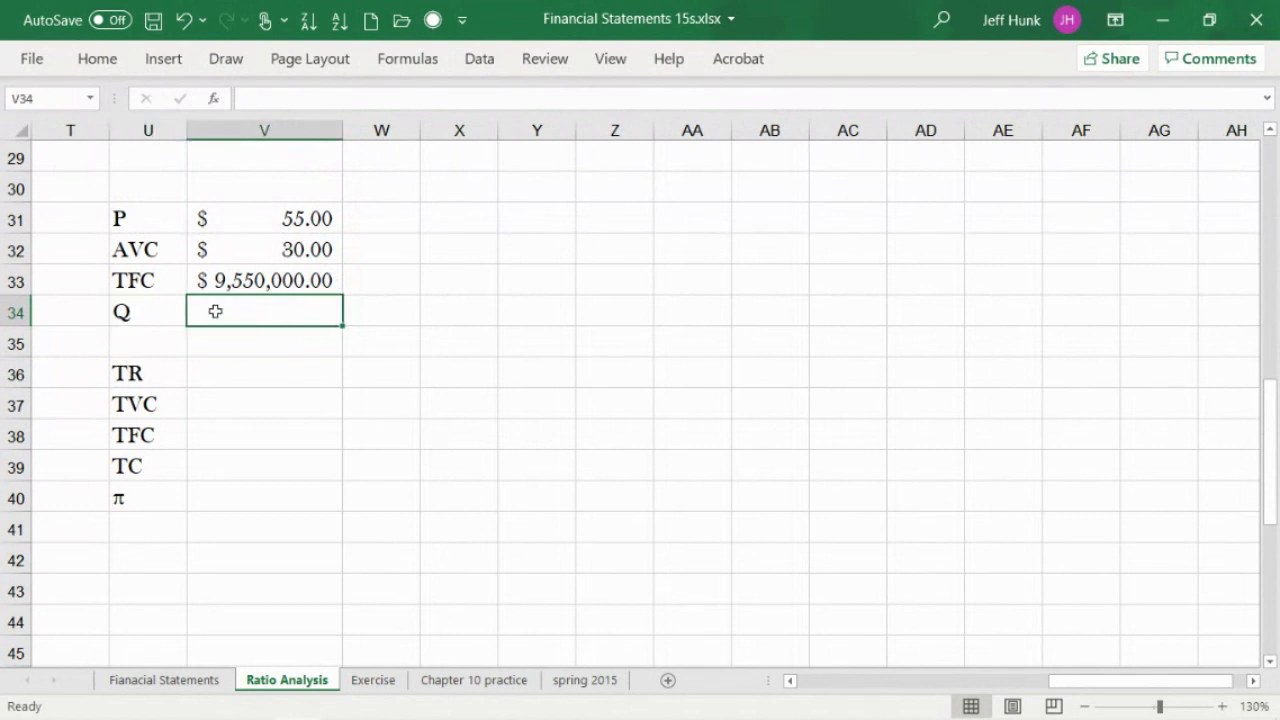
pyautogui.click(98, 60)
pyautogui.click(270, 139)
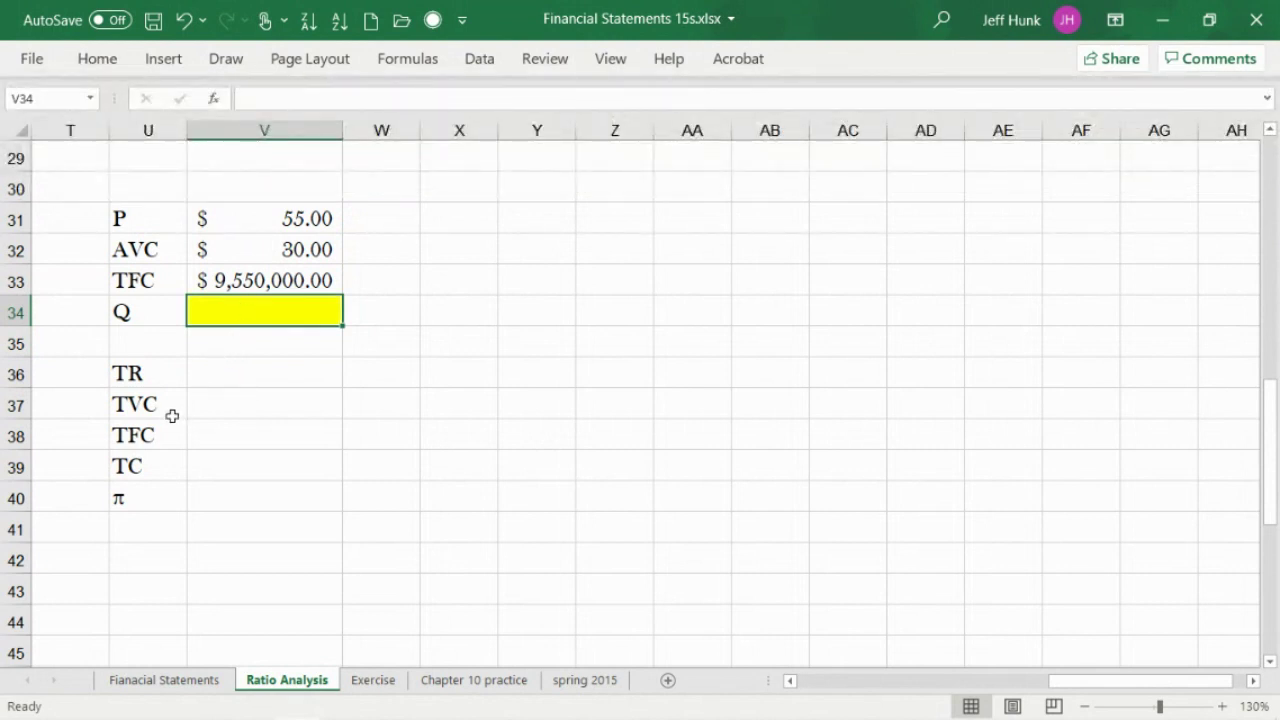
# Calculate TR in cell V36 as price times quantity with the formula =V31*V34.
pyautogui.click(253, 368)
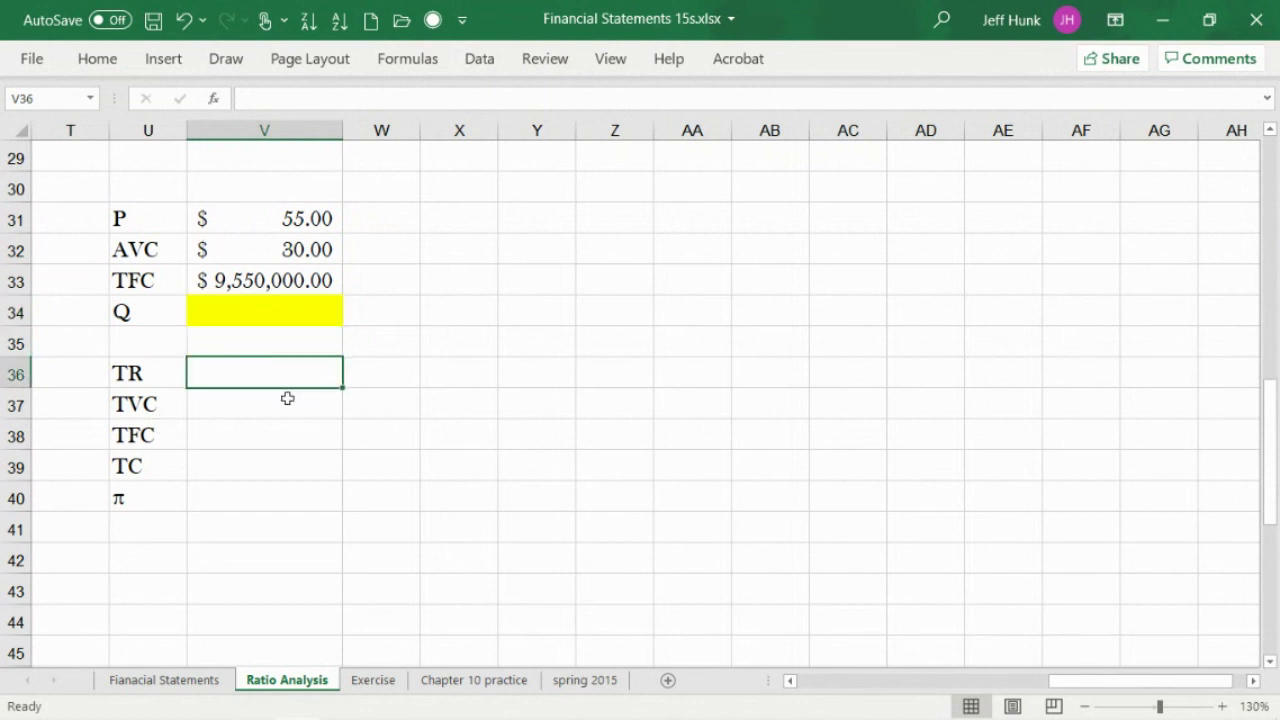
pyautogui.write('=')
pyautogui.click(300, 222)
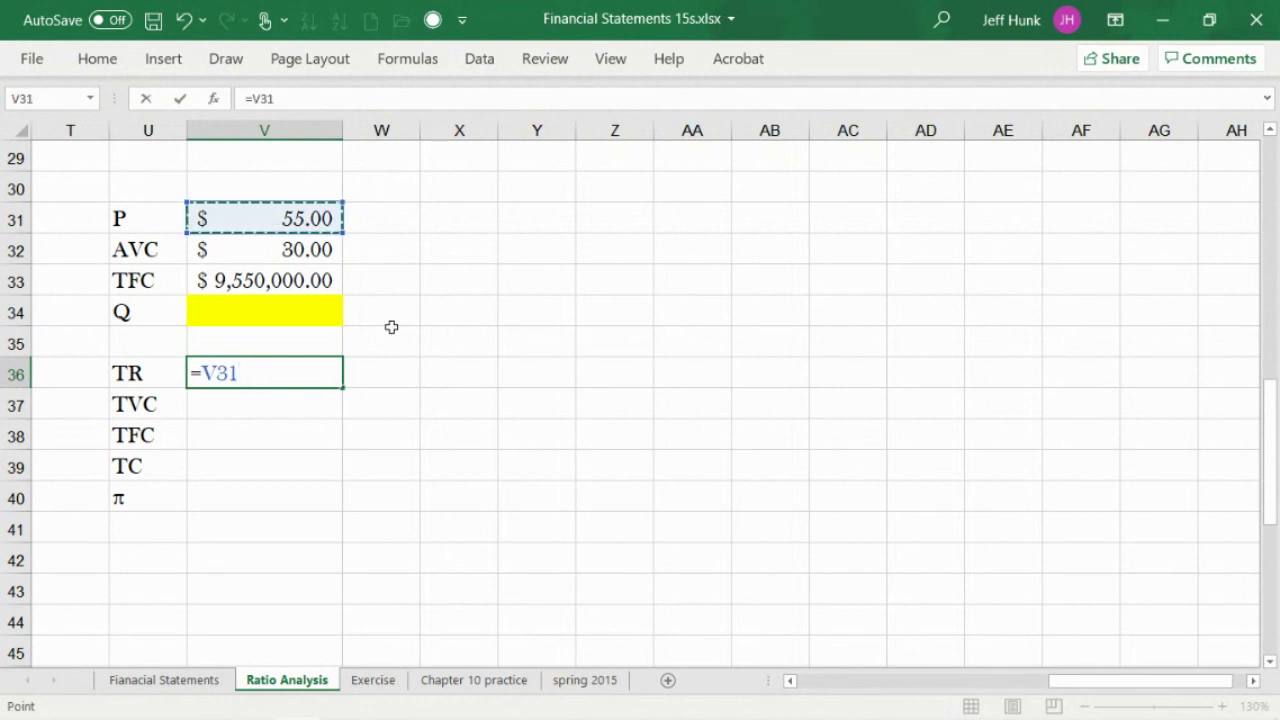
pyautogui.write('*')
pyautogui.click(325, 302)
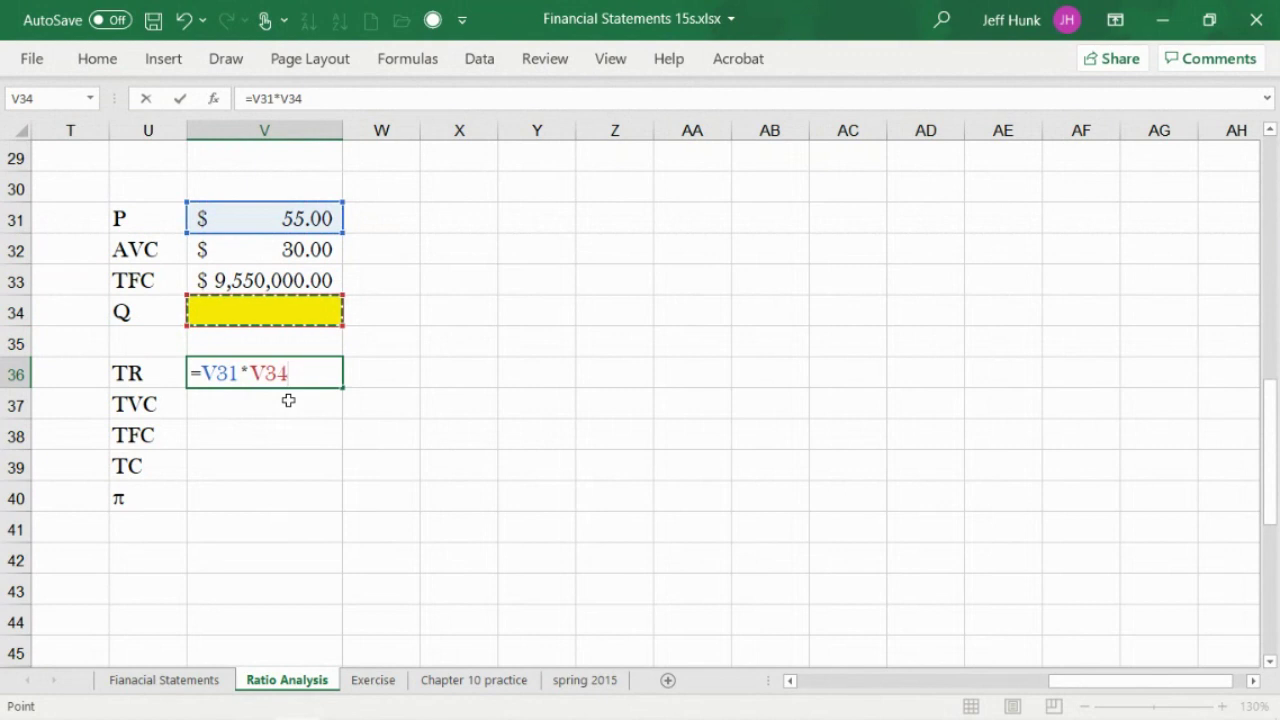
pyautogui.press('Return')
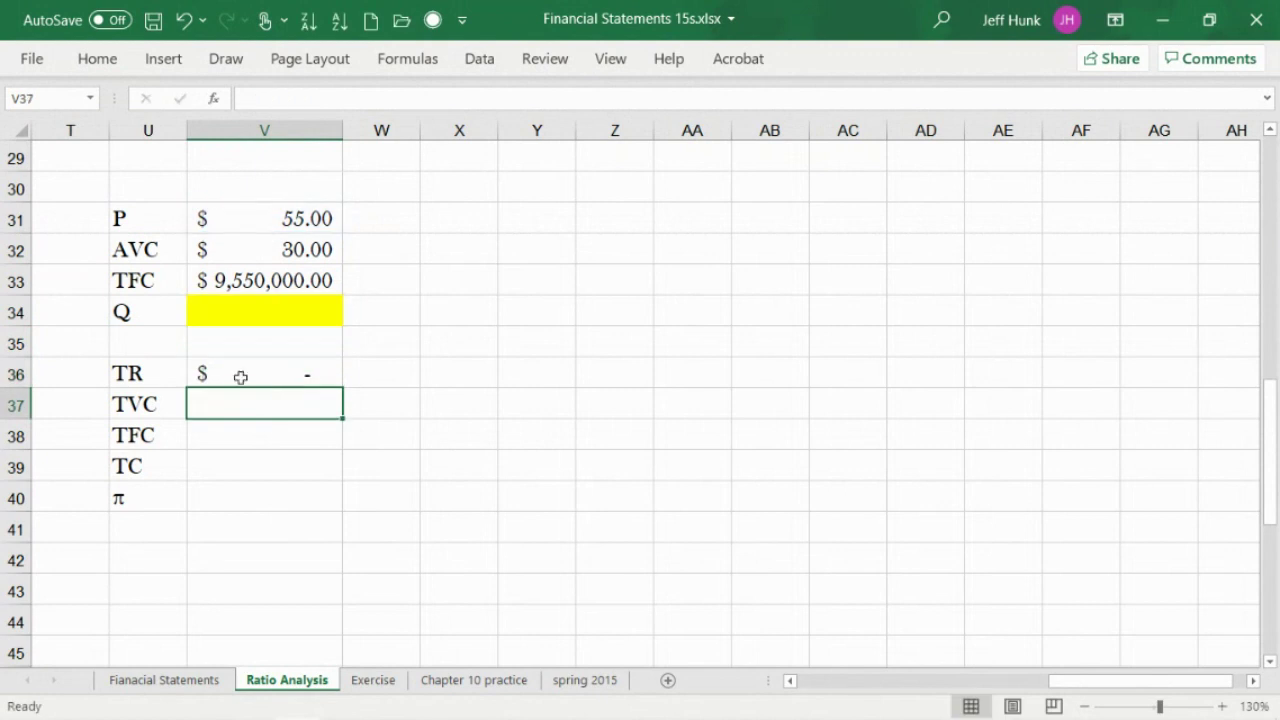
# Calculate TVC in cell V37 as AVC times quantity with the formula =V32*V34.
pyautogui.write('=')
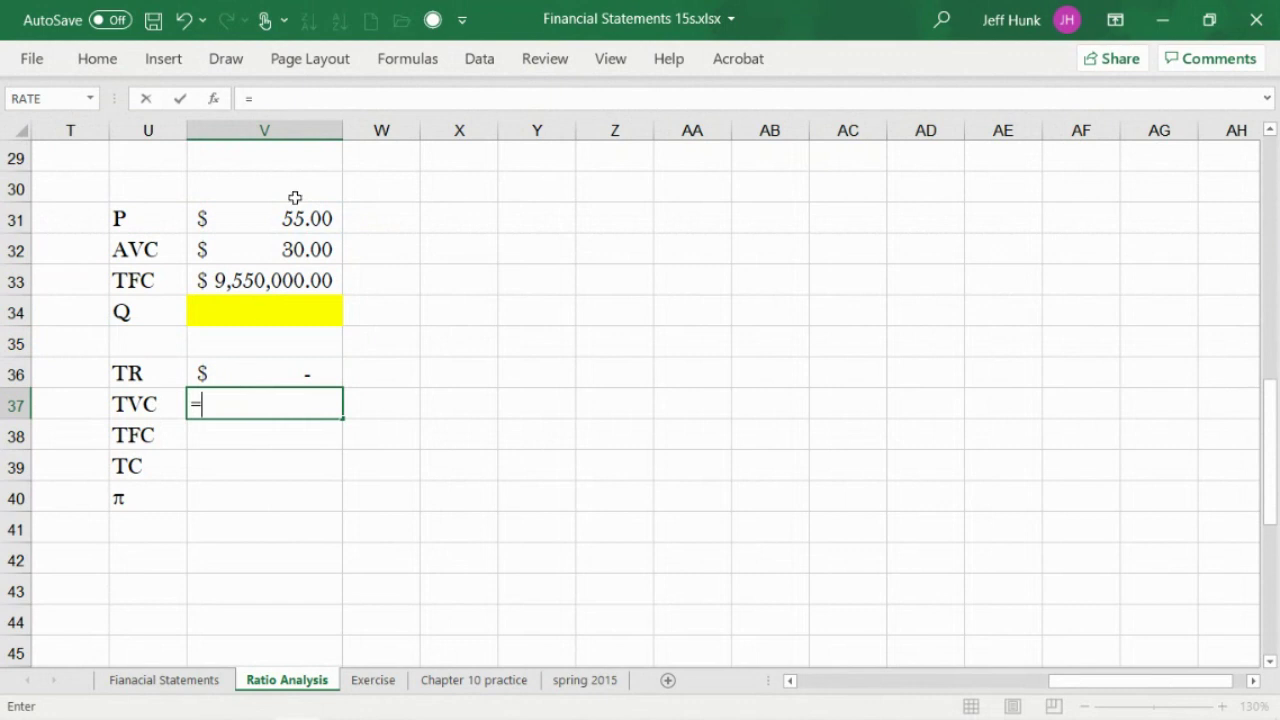
pyautogui.click(307, 250)
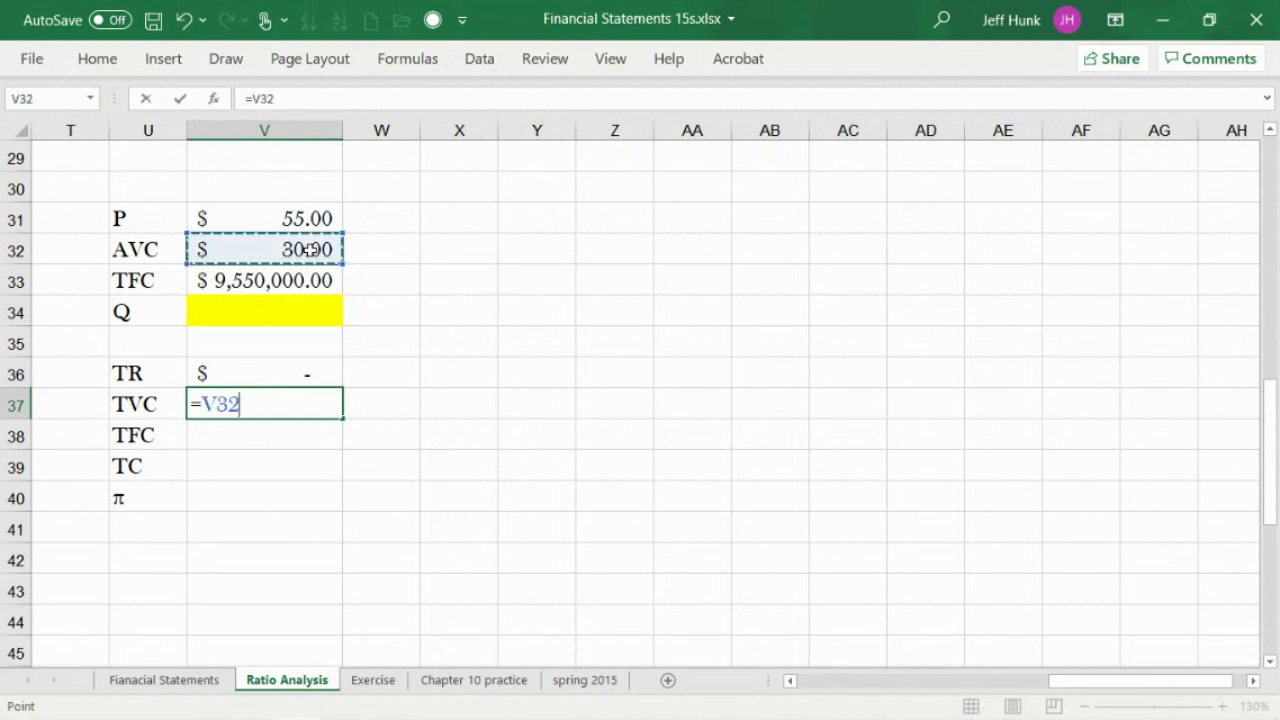
pyautogui.write('*')
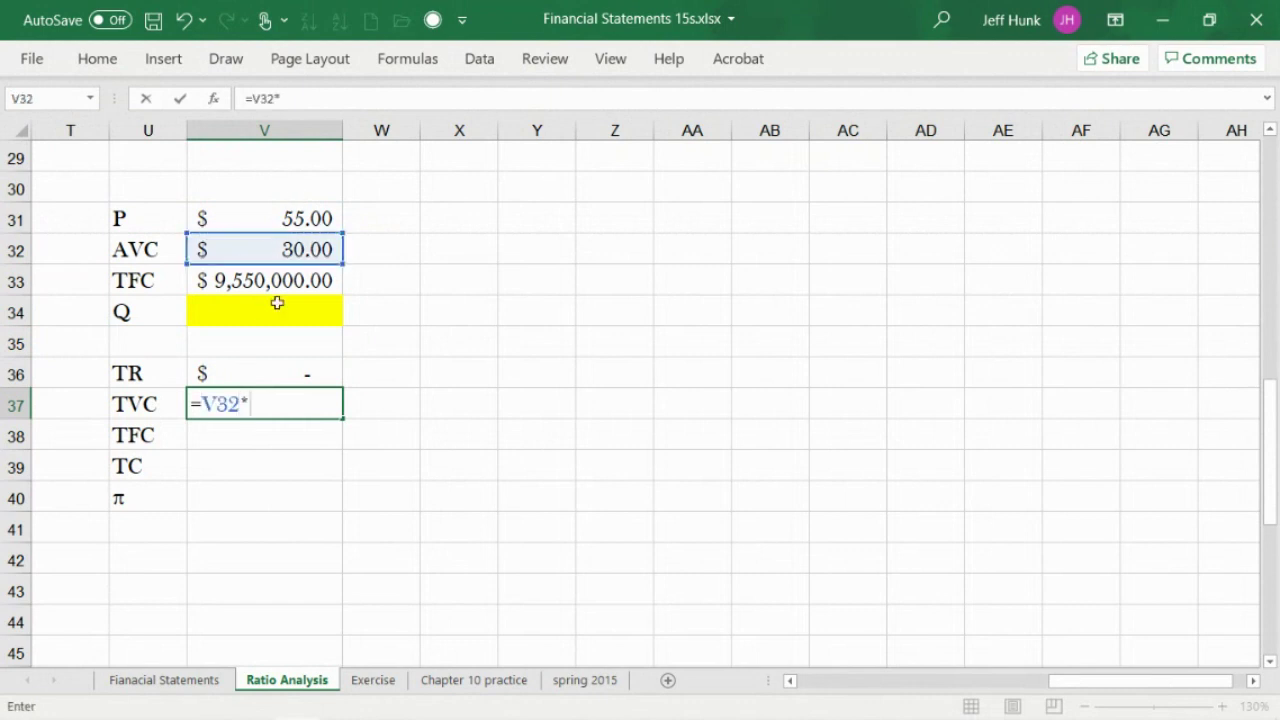
pyautogui.click(237, 321)
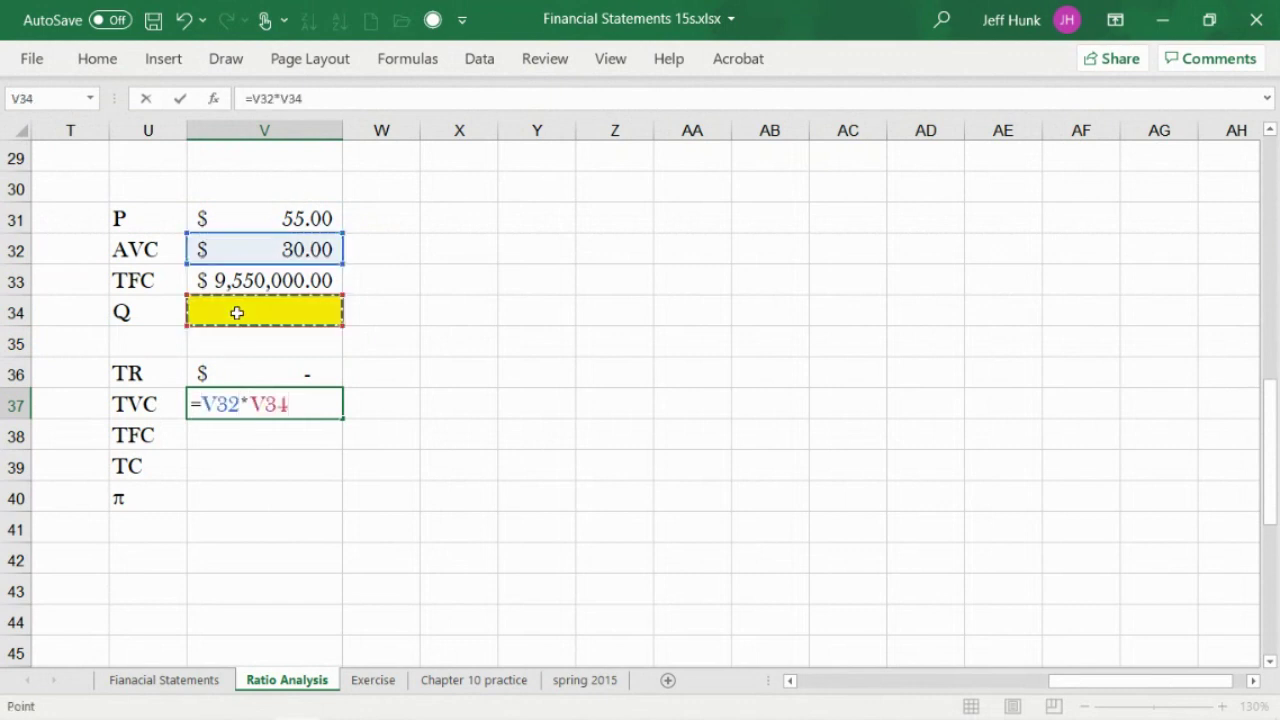
pyautogui.click(179, 98)
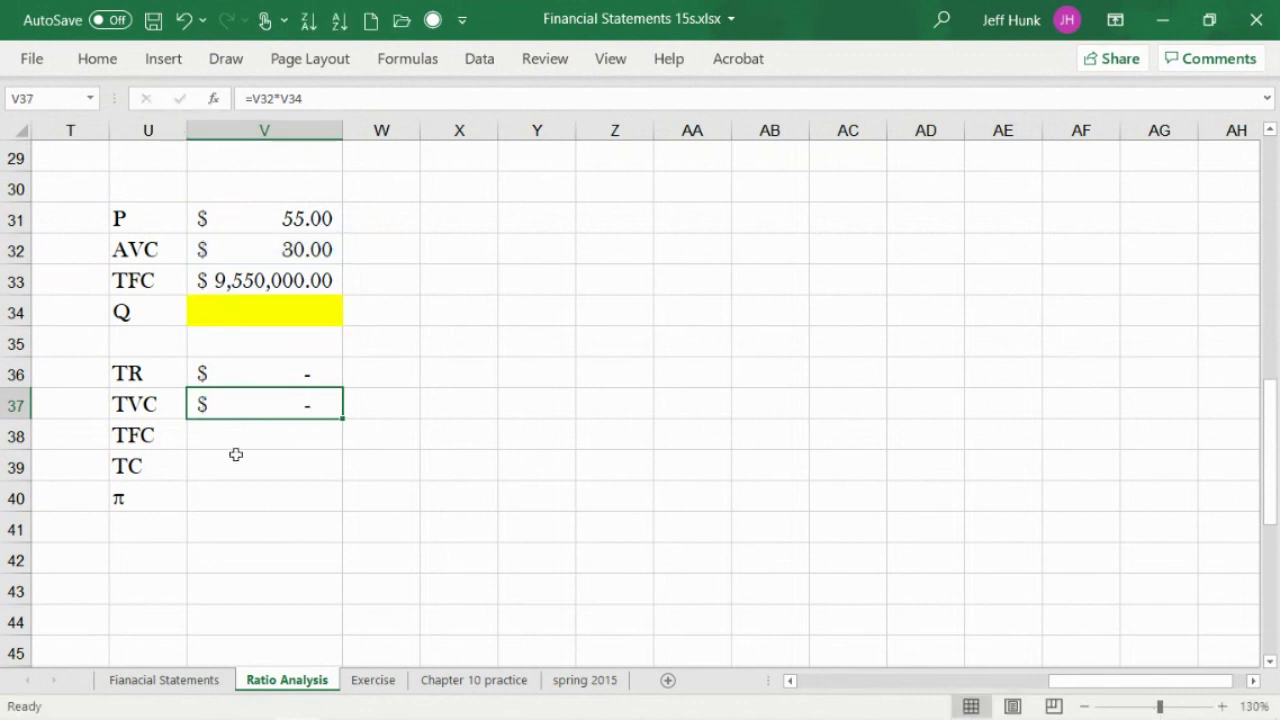
# Link the TFC in cell V38 to the fixed cost input with the formula =V33.
pyautogui.click(240, 434)
pyautogui.write('=')
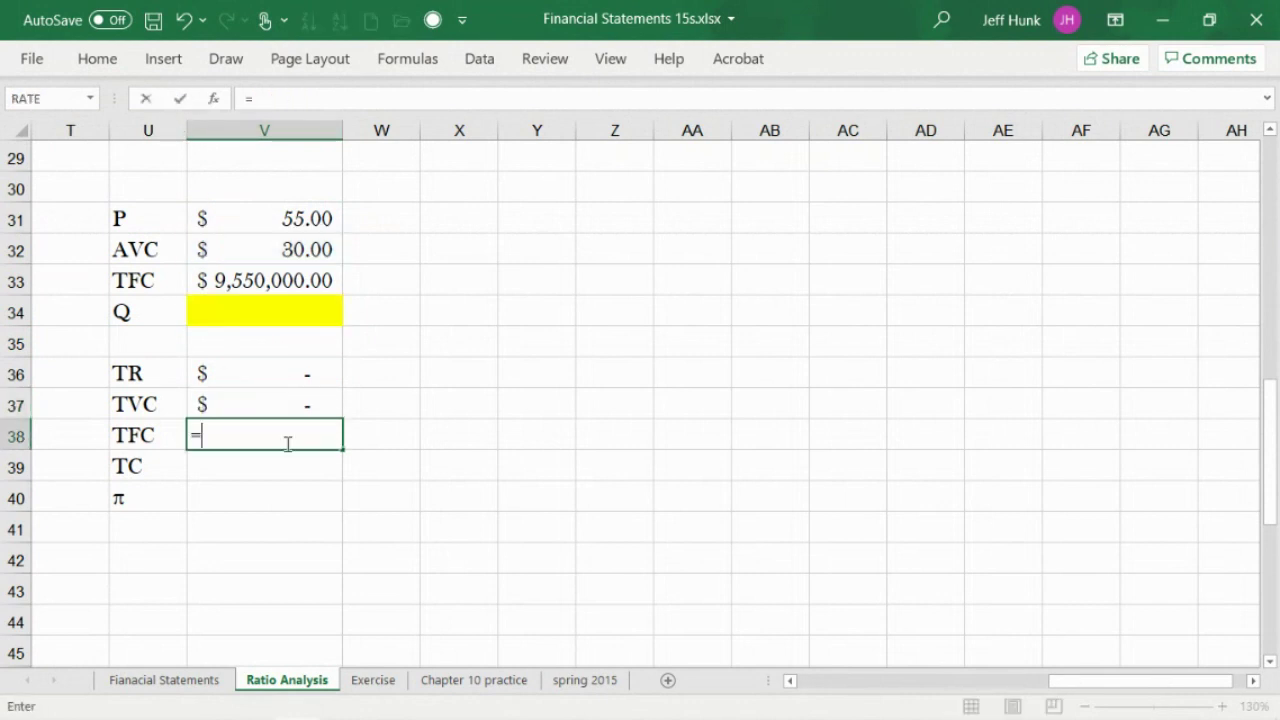
pyautogui.click(293, 280)
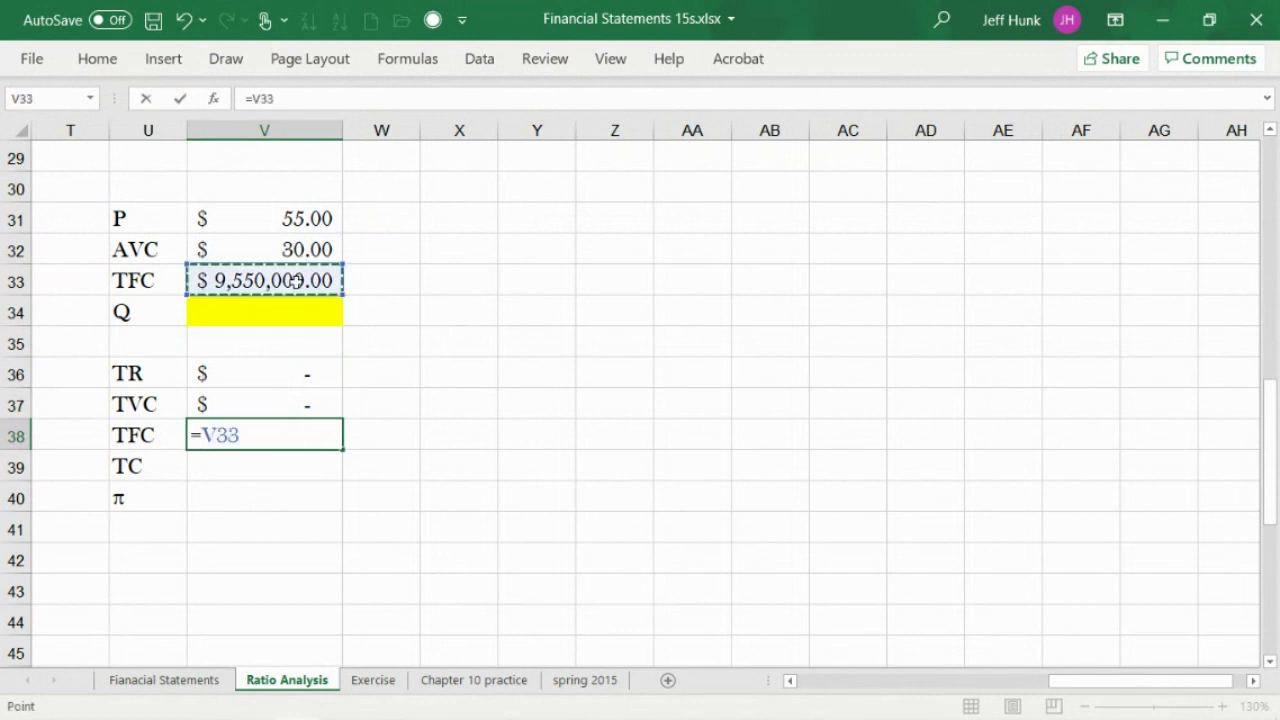
pyautogui.click(180, 98)
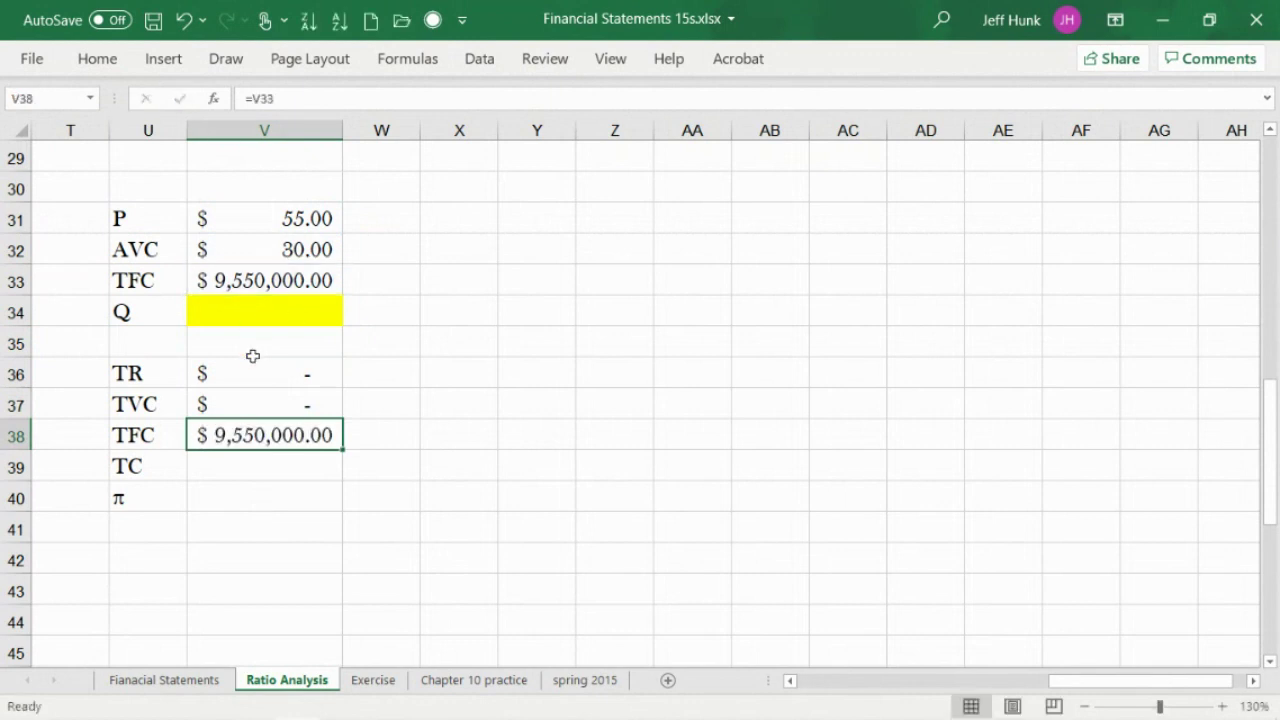
# Calculate TC in cell V39 by adding TVC and TFC with the formula =SUM(V37:V38).
pyautogui.click(313, 470)
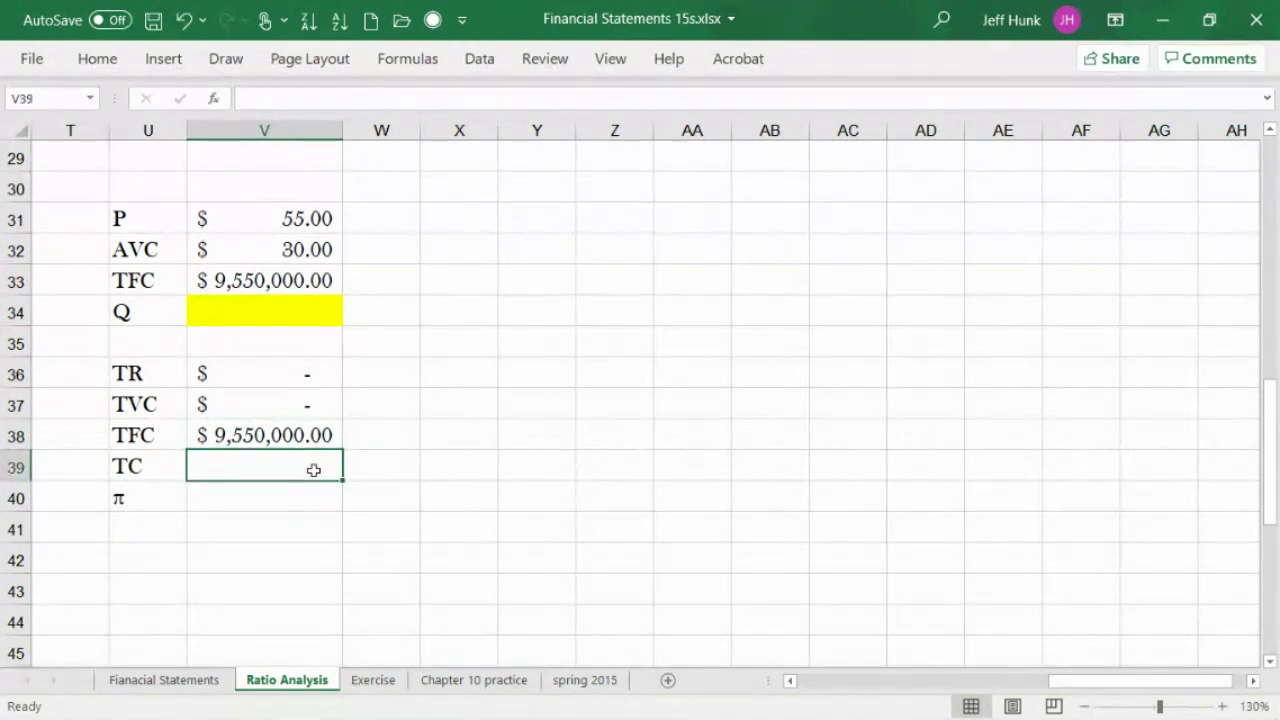
pyautogui.write('=')
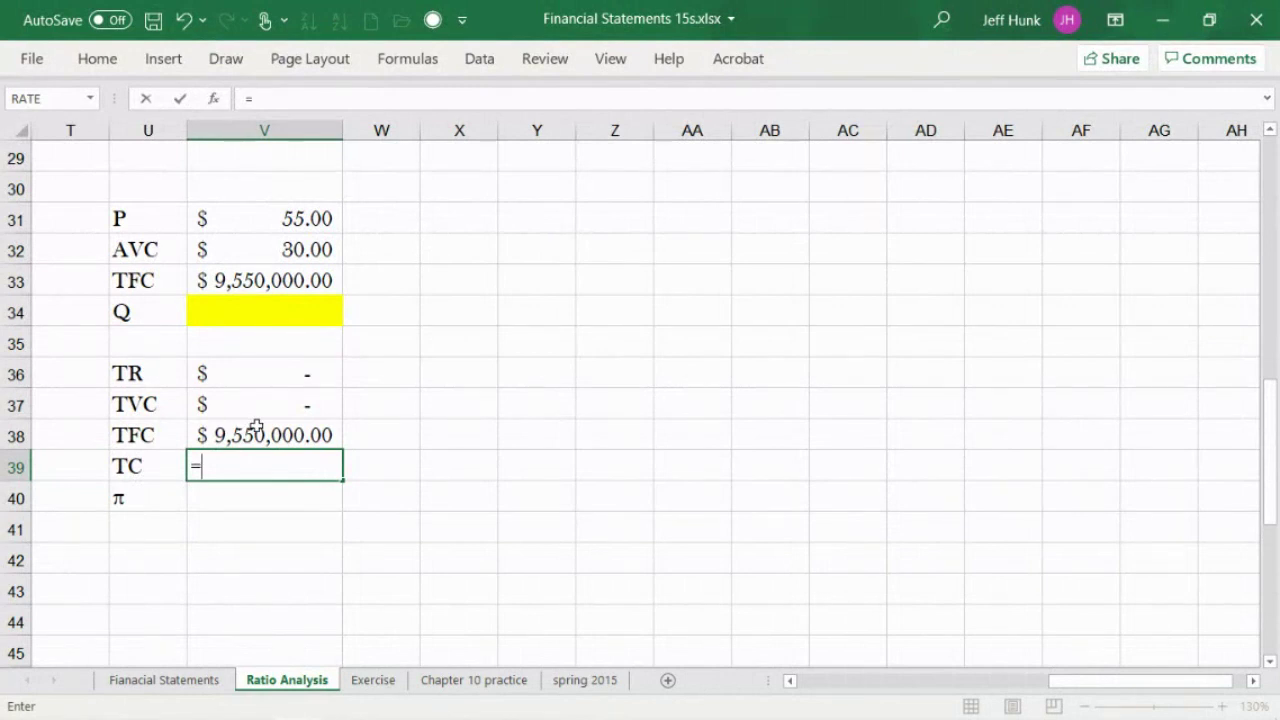
pyautogui.write('SUM(')
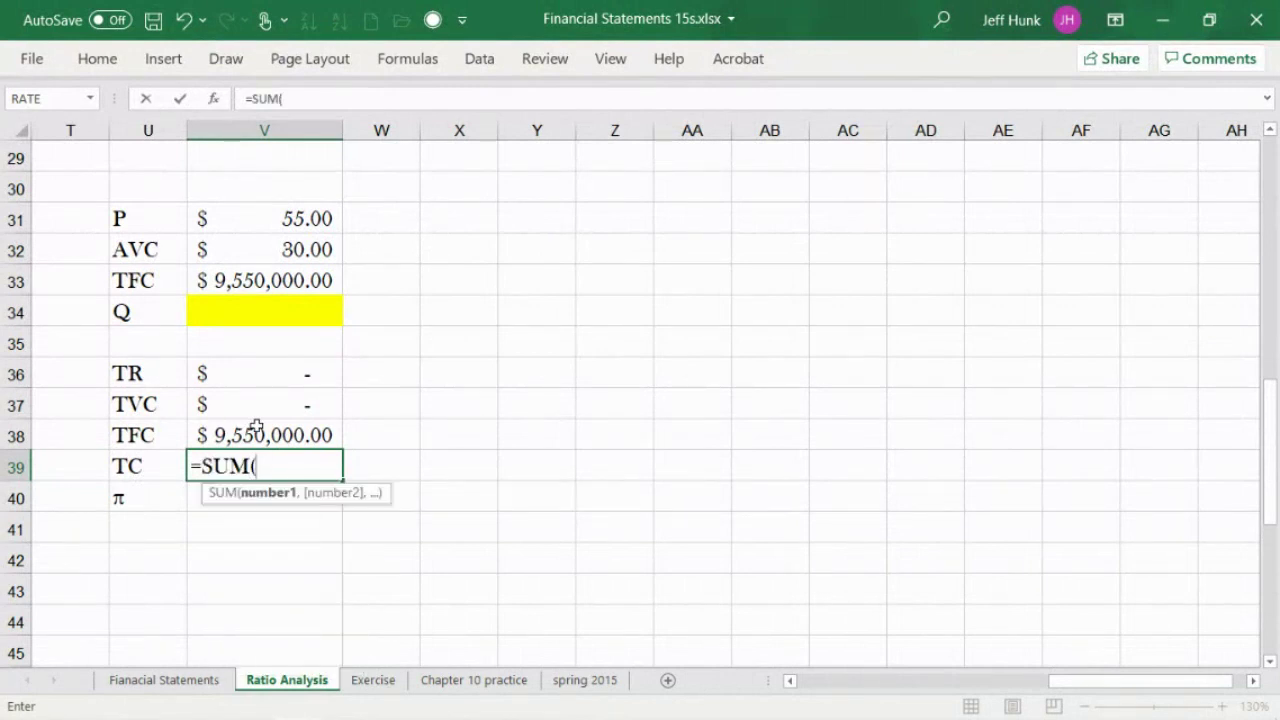
pyautogui.moveTo(302, 400); pyautogui.dragTo(301, 447)
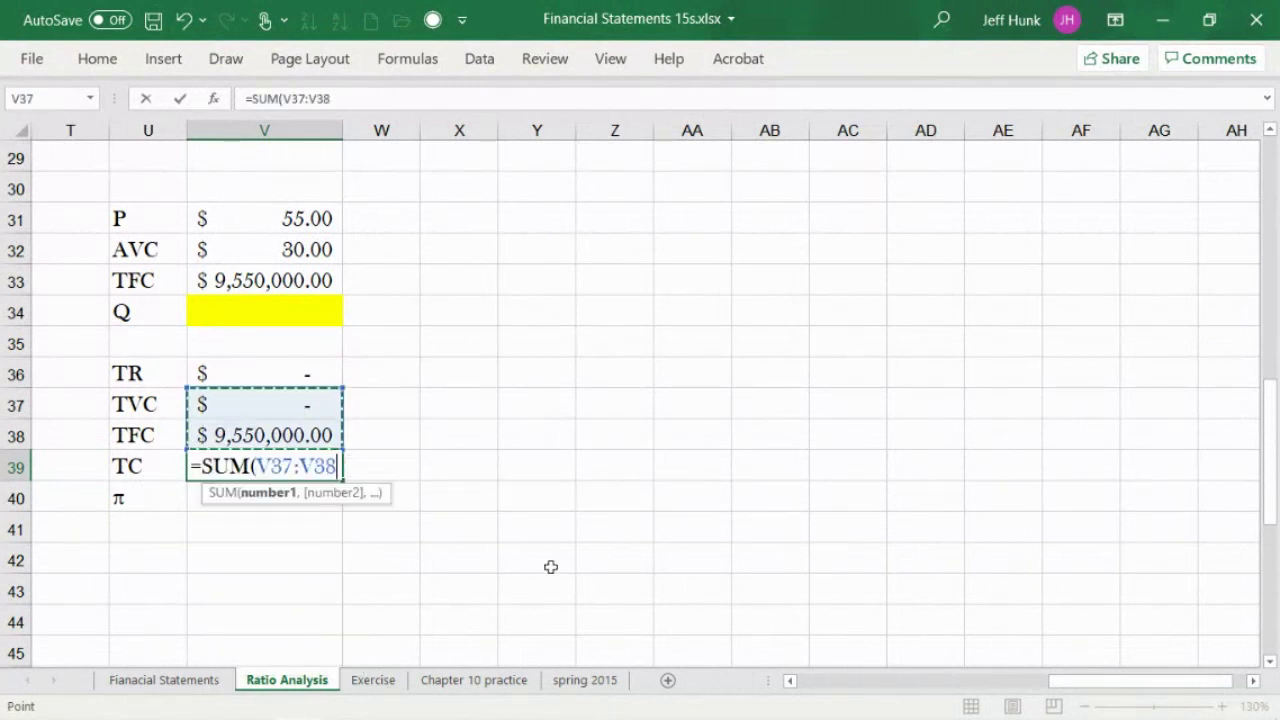
pyautogui.write(')')
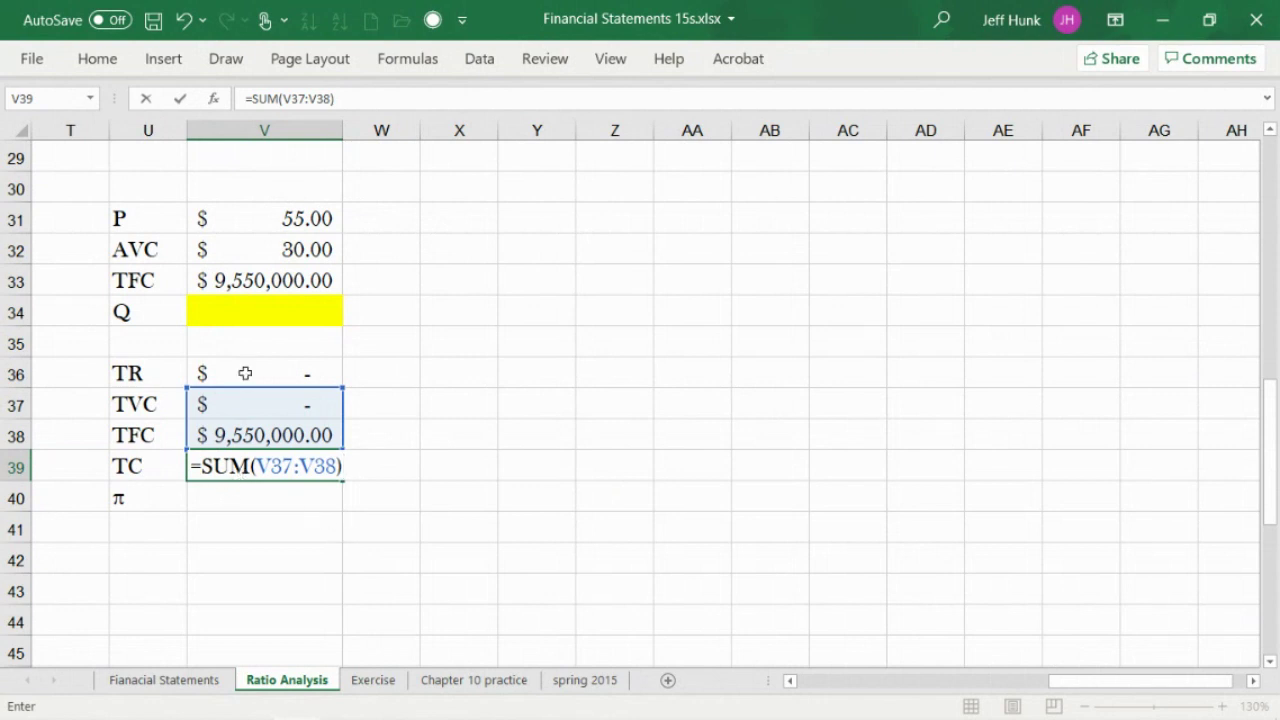
pyautogui.click(180, 98)
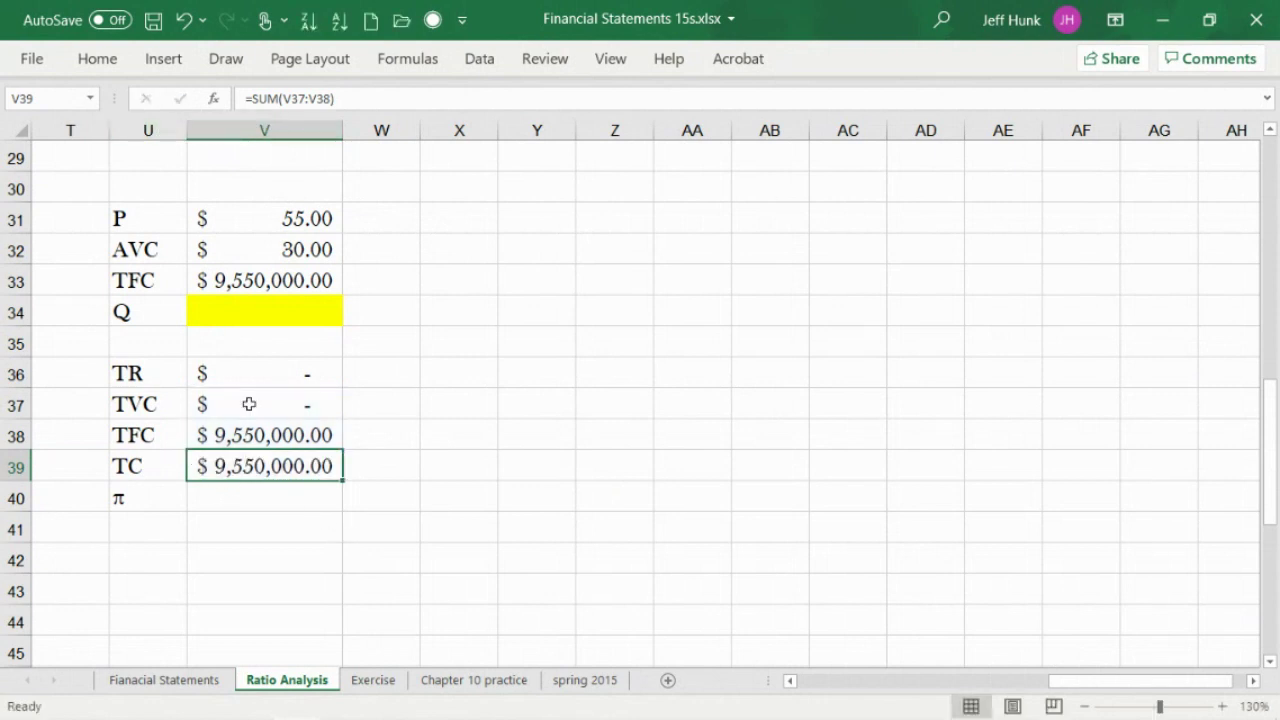
# Calculate profit π in cell V40 as TR minus TC with the formula =V36-V39.
pyautogui.click(258, 498)
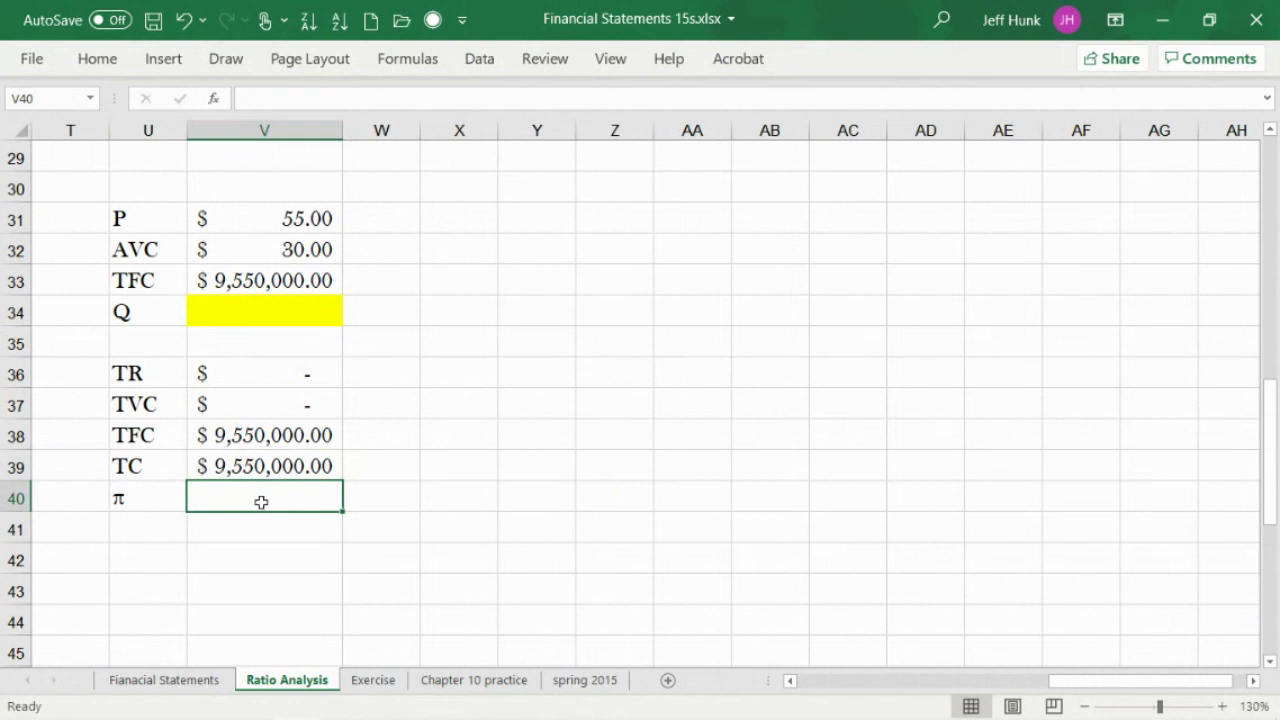
pyautogui.click(288, 405)
pyautogui.click(266, 466)
pyautogui.click(275, 500)
pyautogui.write('=')
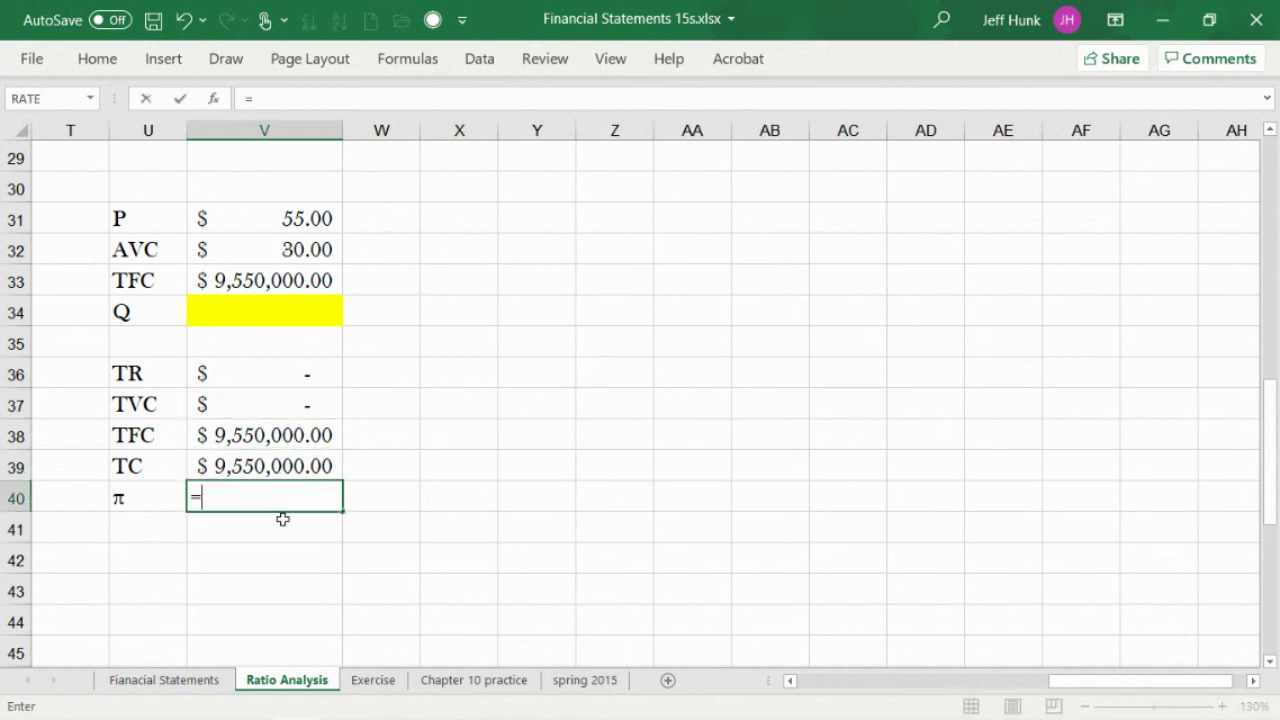
pyautogui.click(249, 376)
pyautogui.write('-')
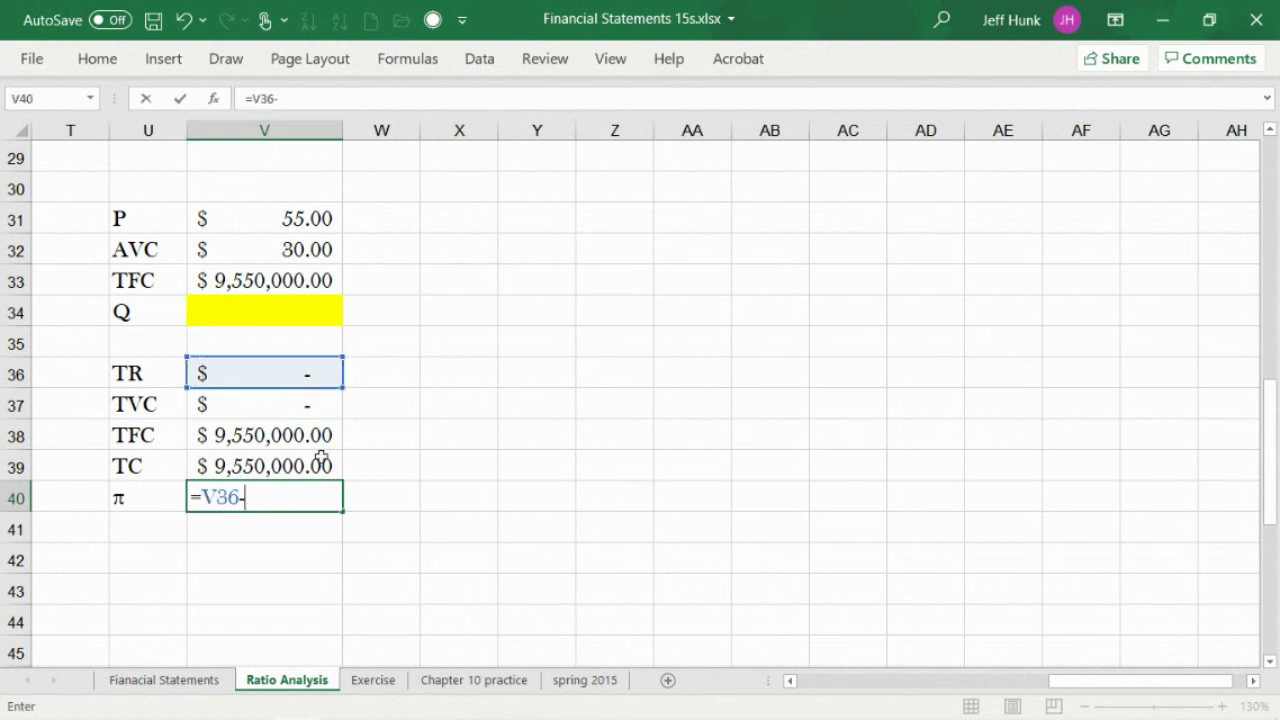
pyautogui.click(251, 464)
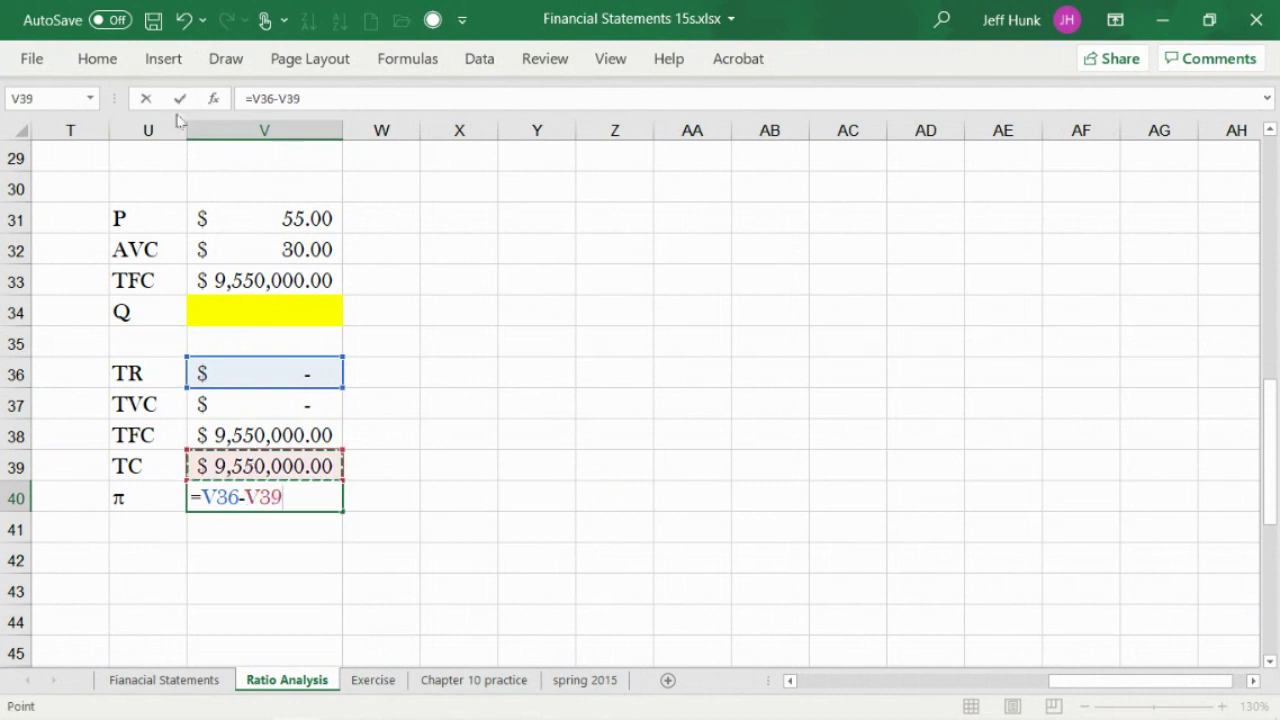
pyautogui.click(181, 98)
pyautogui.click(128, 500)
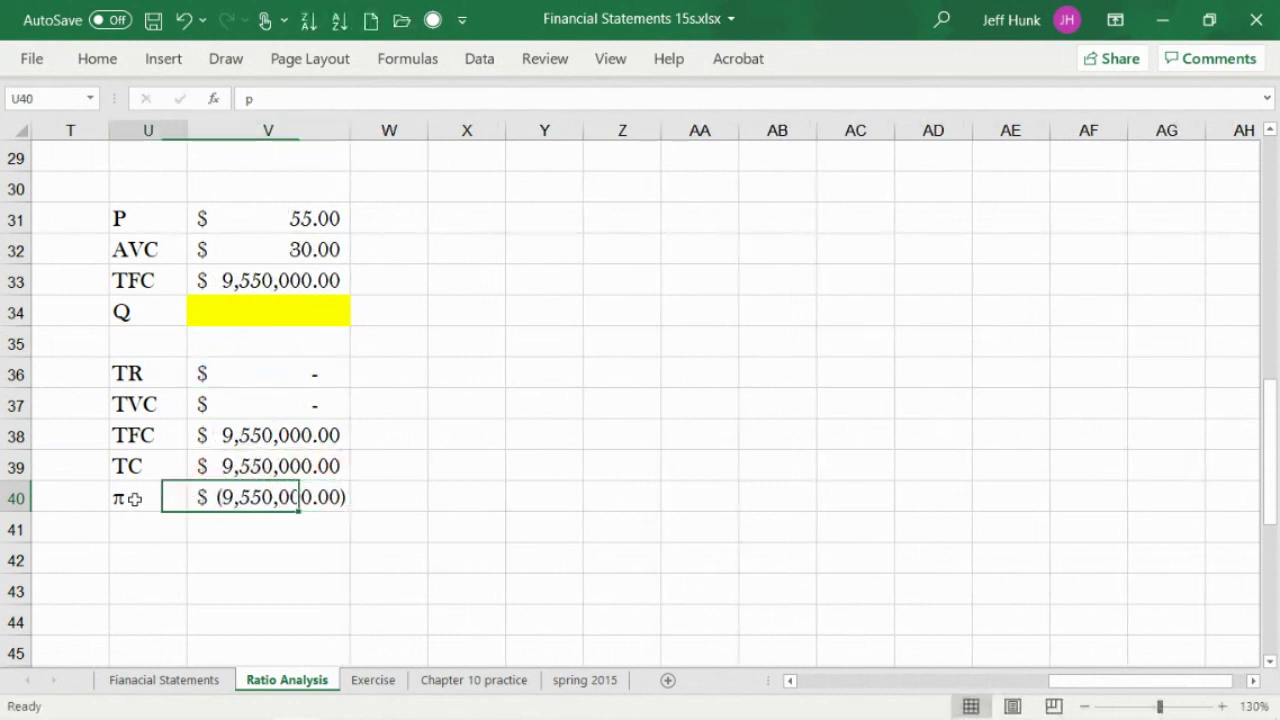
pyautogui.click(246, 99)
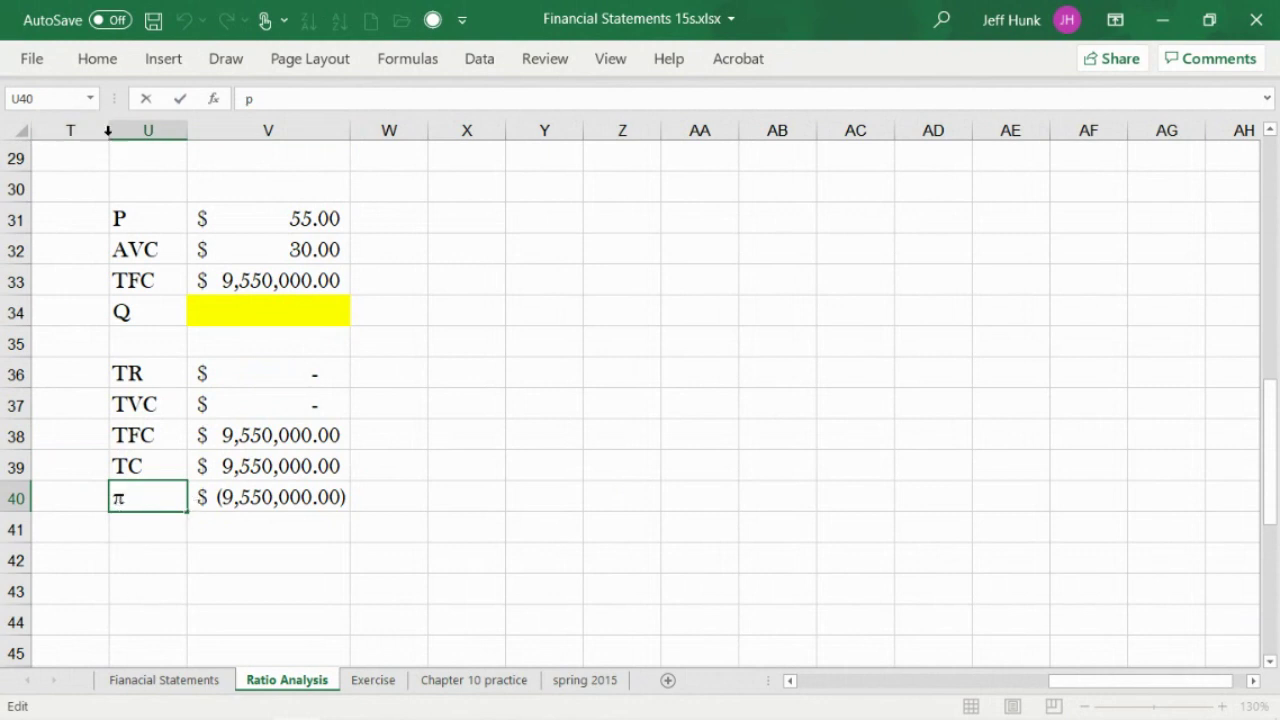
pyautogui.click(209, 591)
# Add a comment to the π label in cell U40 equating EBIT with OPER PROFIT and operating income.
pyautogui.click(134, 500)
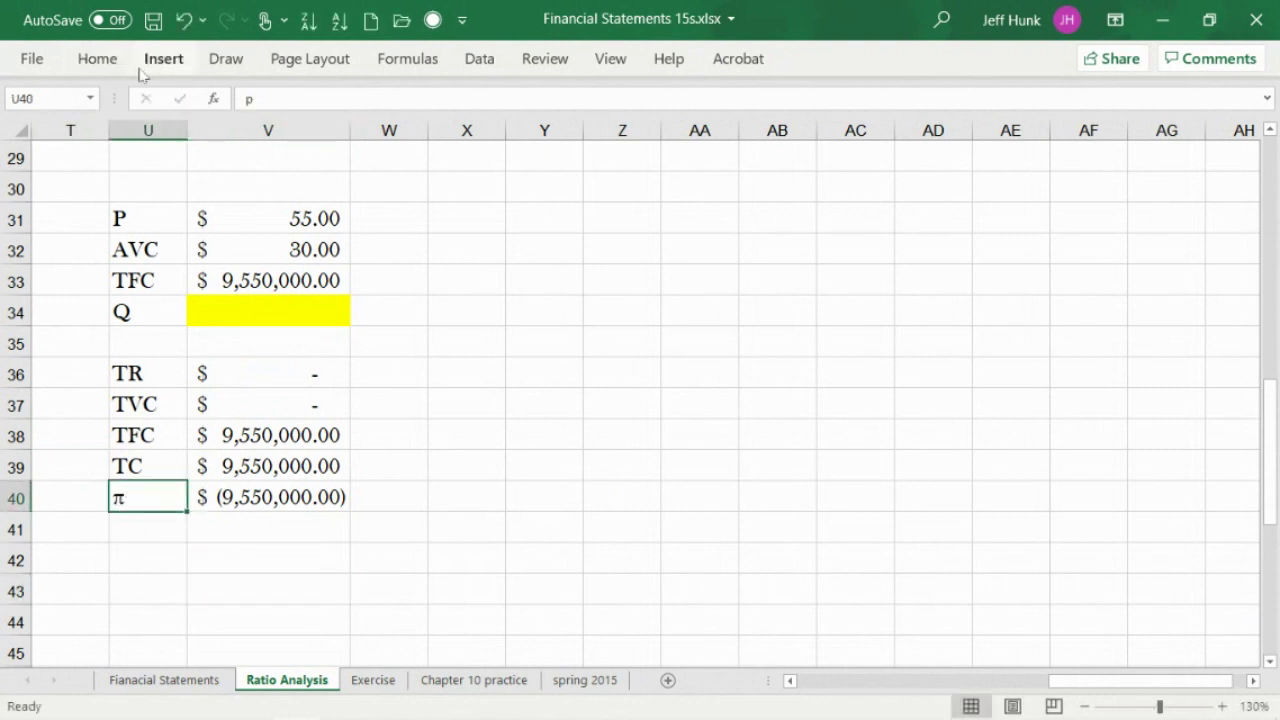
pyautogui.click(543, 60)
pyautogui.click(494, 115)
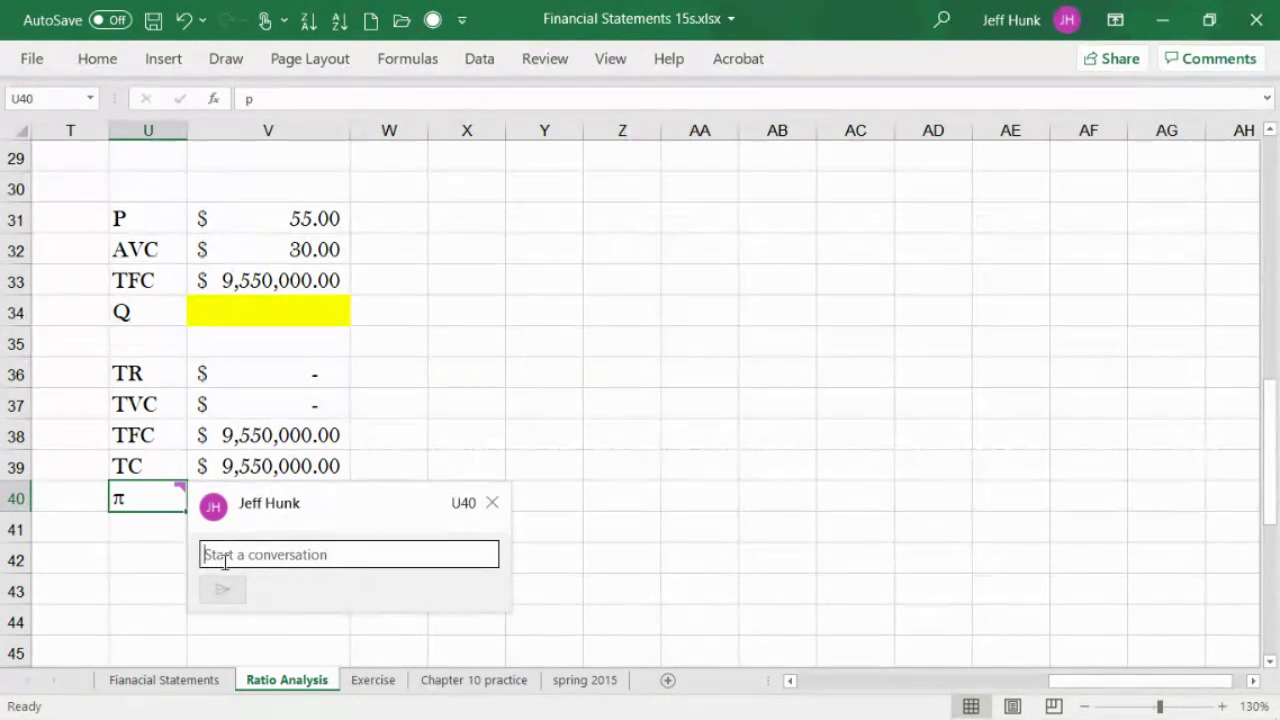
pyautogui.write('EBIT = OPER')
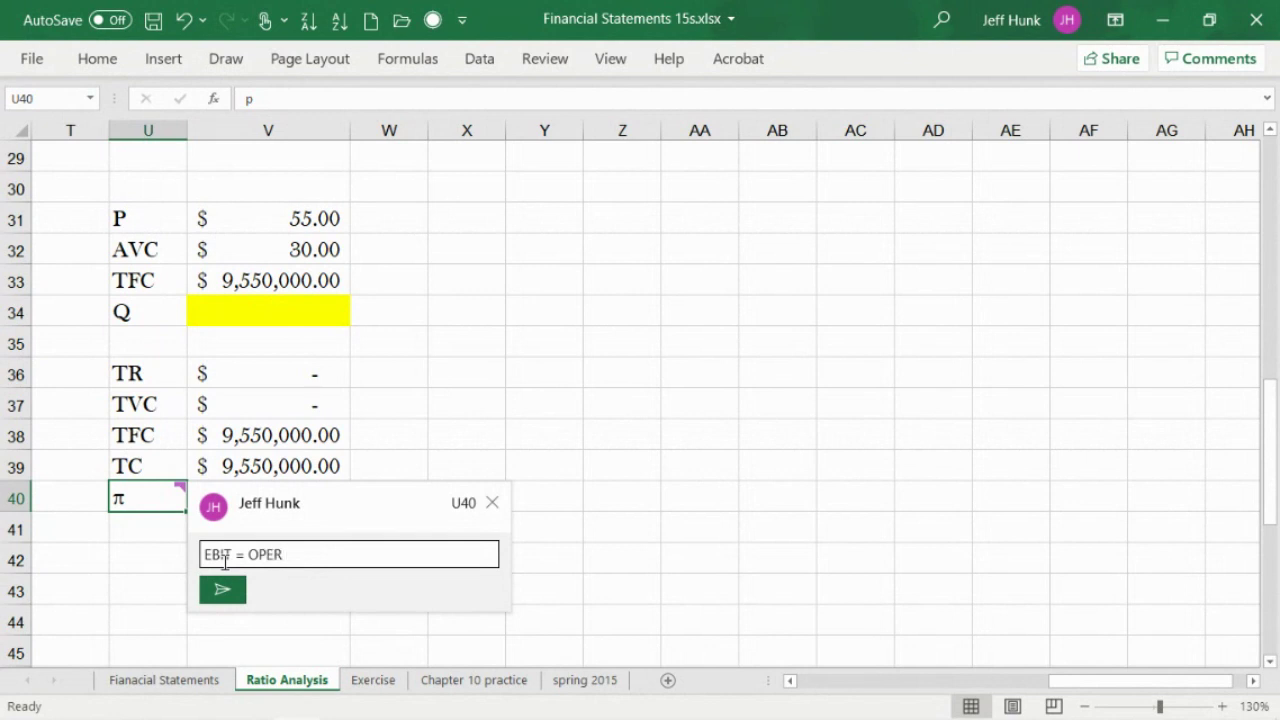
pyautogui.write('PRO')
pyautogui.write('FIT = OPER INXOM')
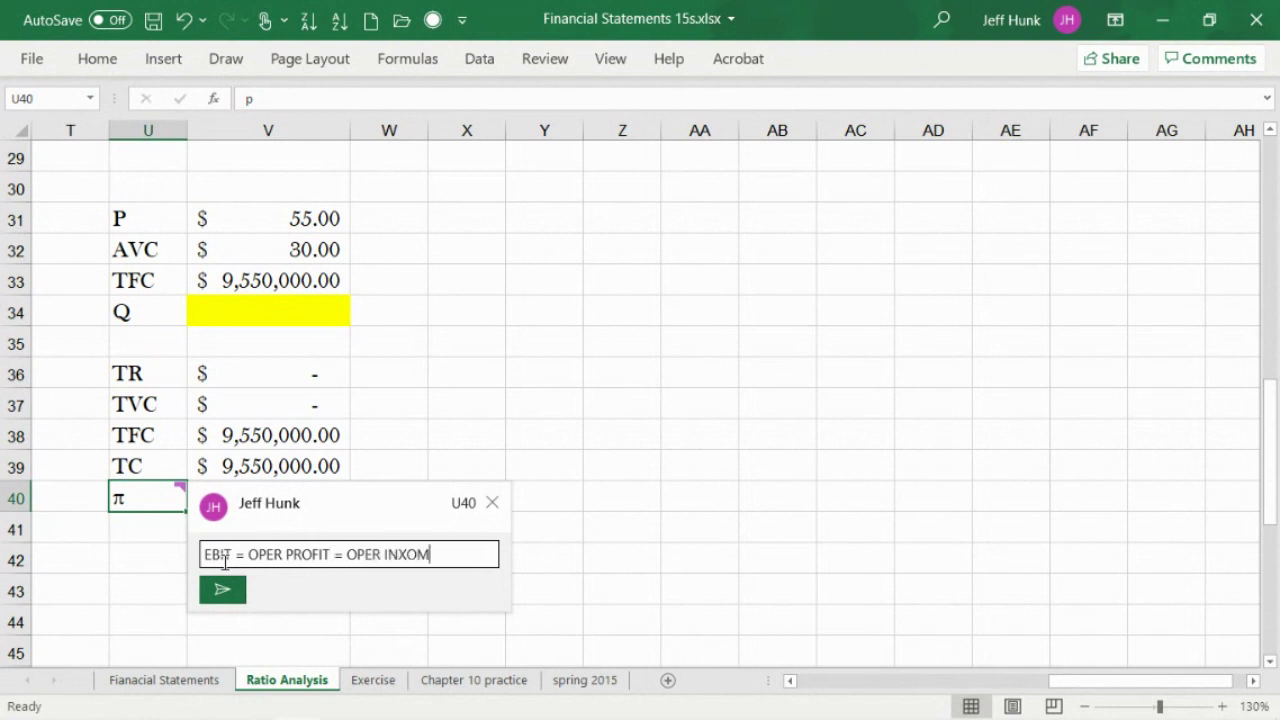
pyautogui.press('BackSpace')
pyautogui.press('BackSpace')
pyautogui.press('BackSpace')
pyautogui.write('CO')
pyautogui.click(223, 590)
pyautogui.click(634, 552)
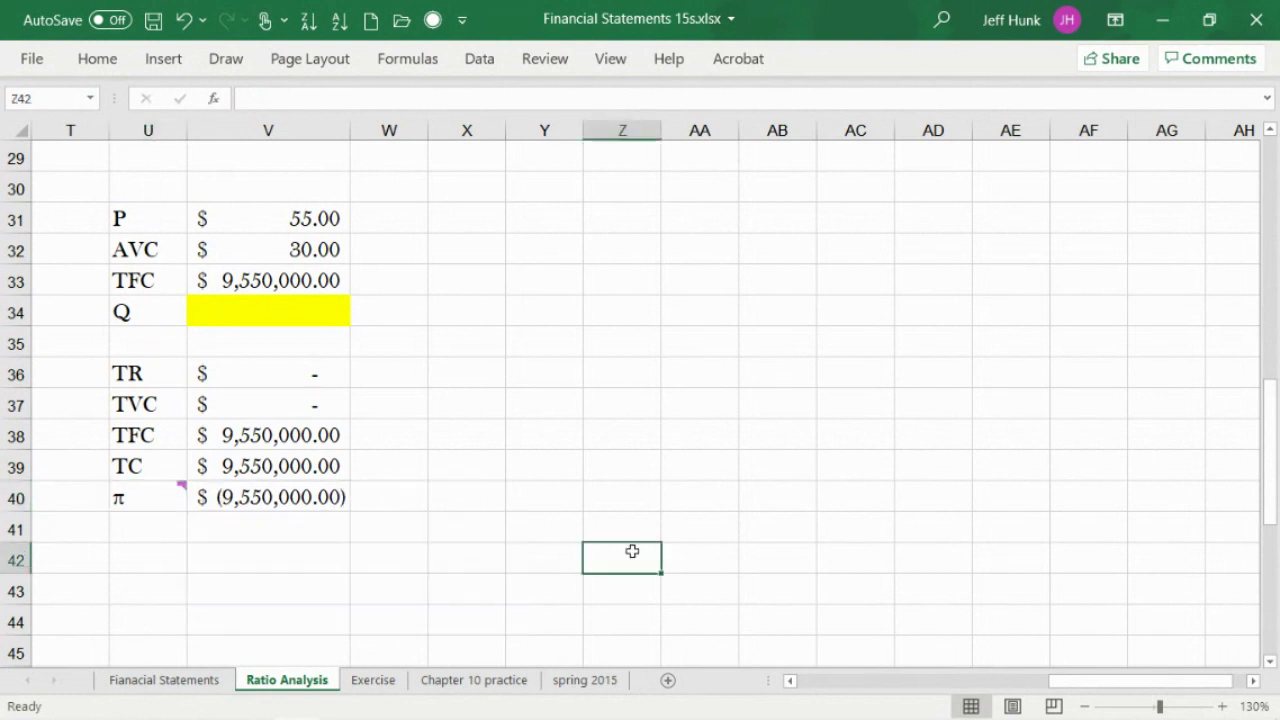
pyautogui.moveTo(170, 496)
pyautogui.click(883, 491)
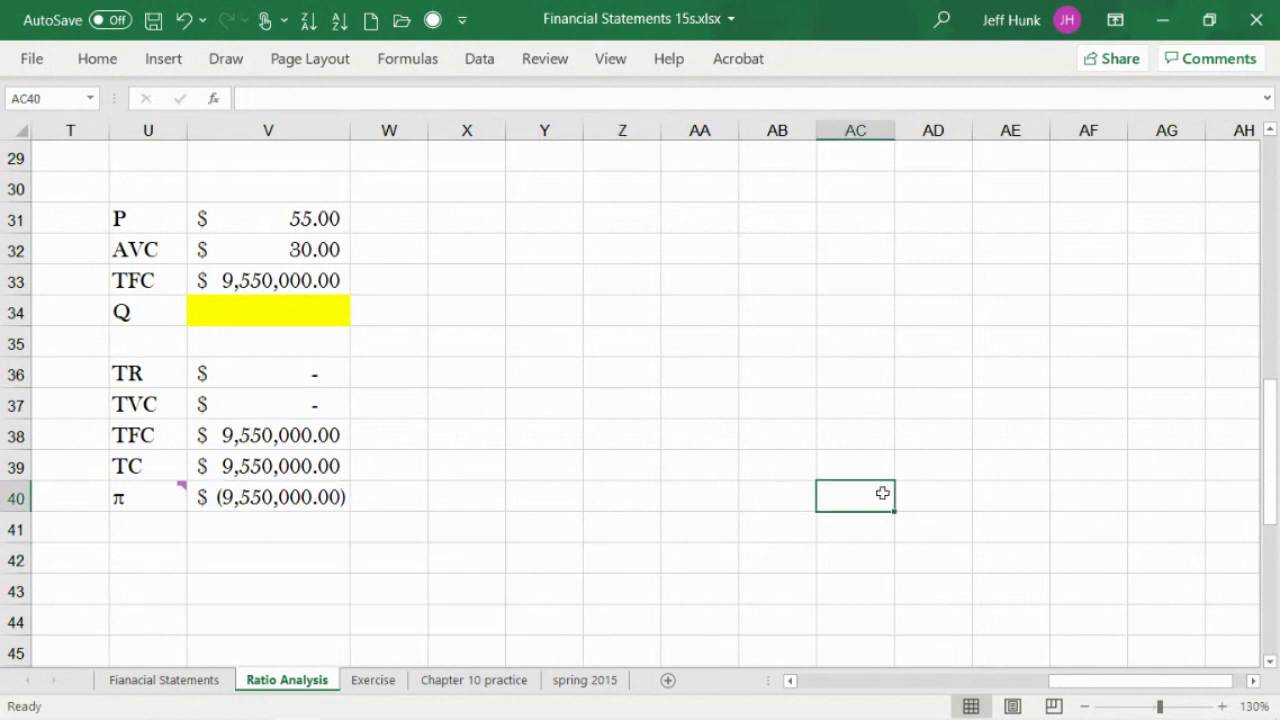
# Fill the result cells V36:V40 with a light olive green theme color.
pyautogui.moveTo(250, 376); pyautogui.dragTo(286, 491)
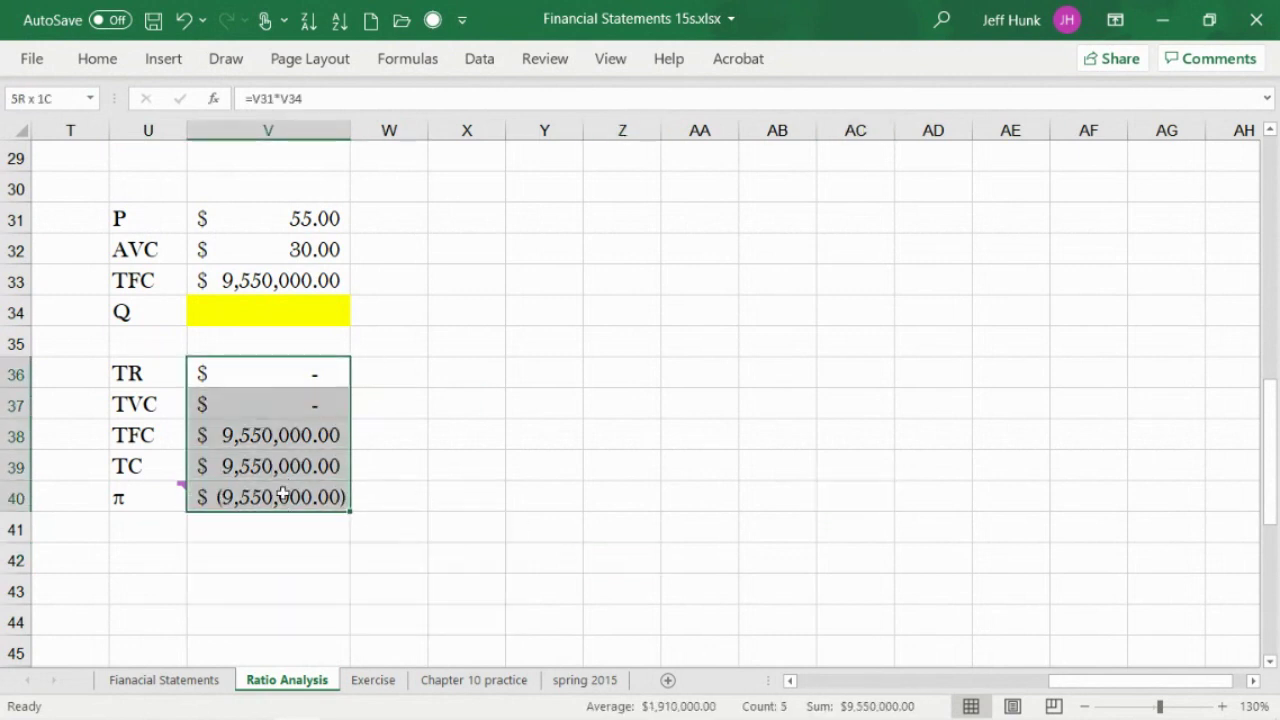
pyautogui.click(97, 58)
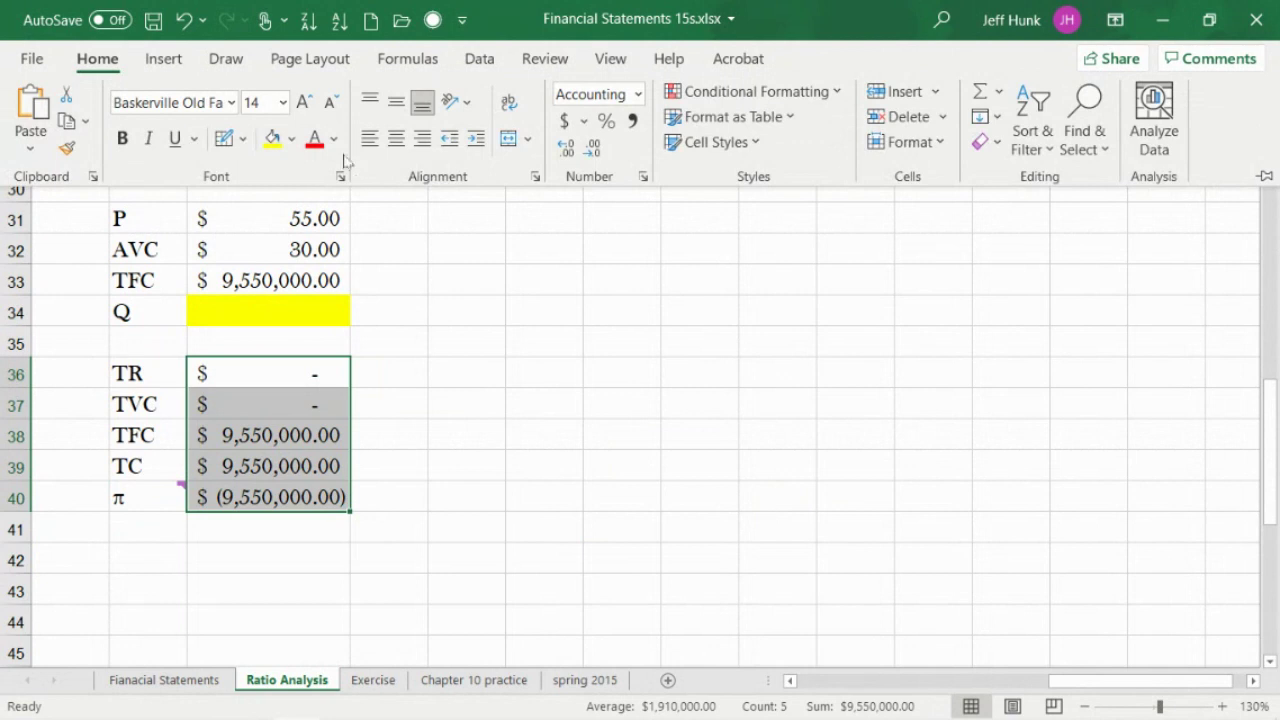
pyautogui.click(292, 139)
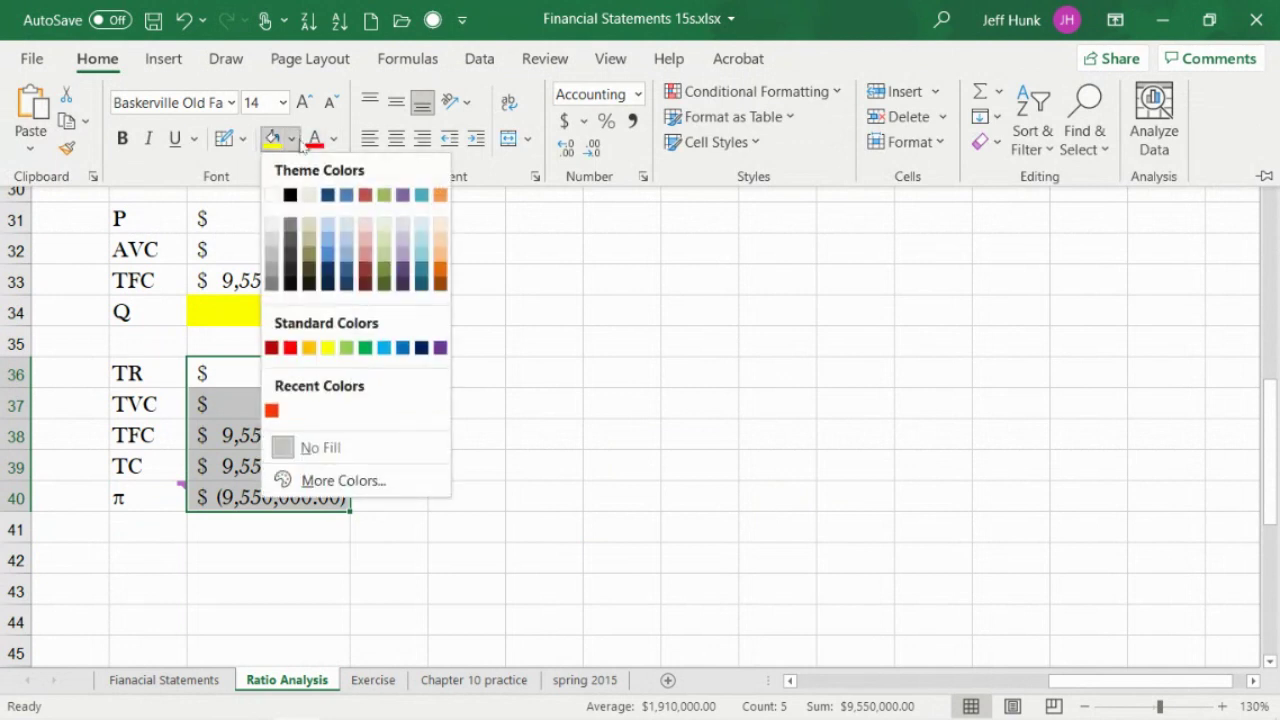
pyautogui.click(390, 255)
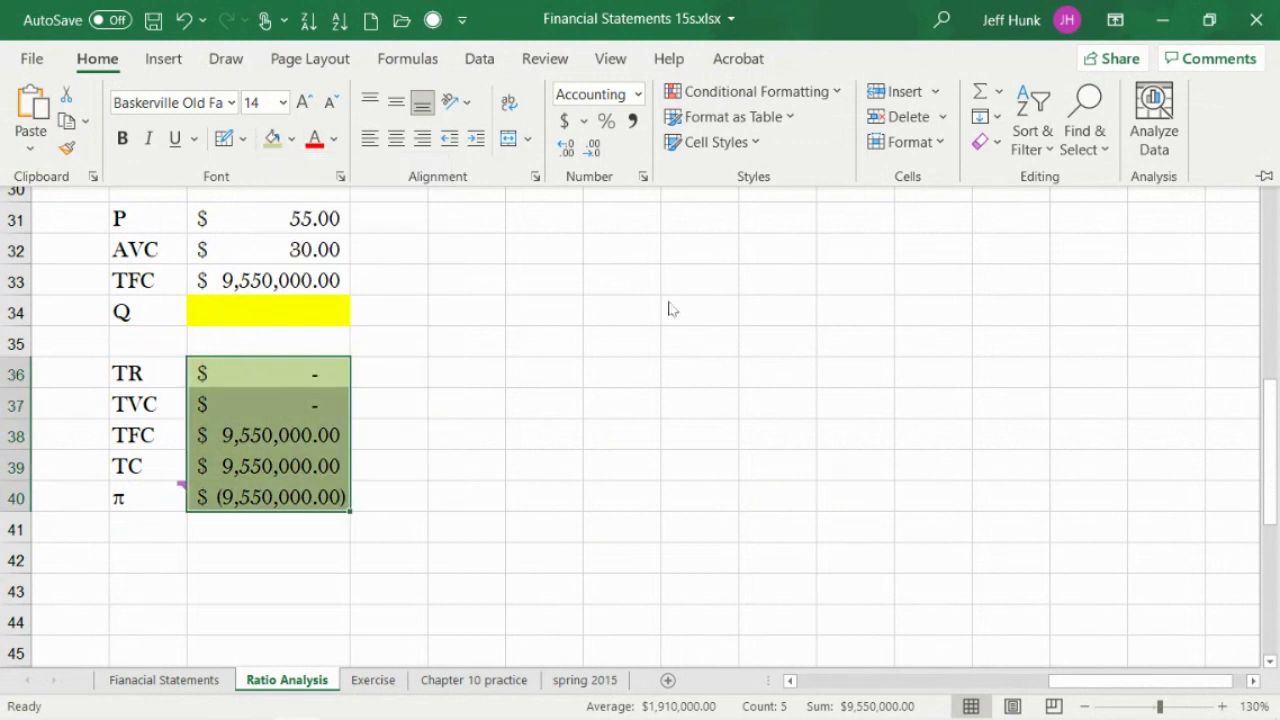
pyautogui.click(550, 438)
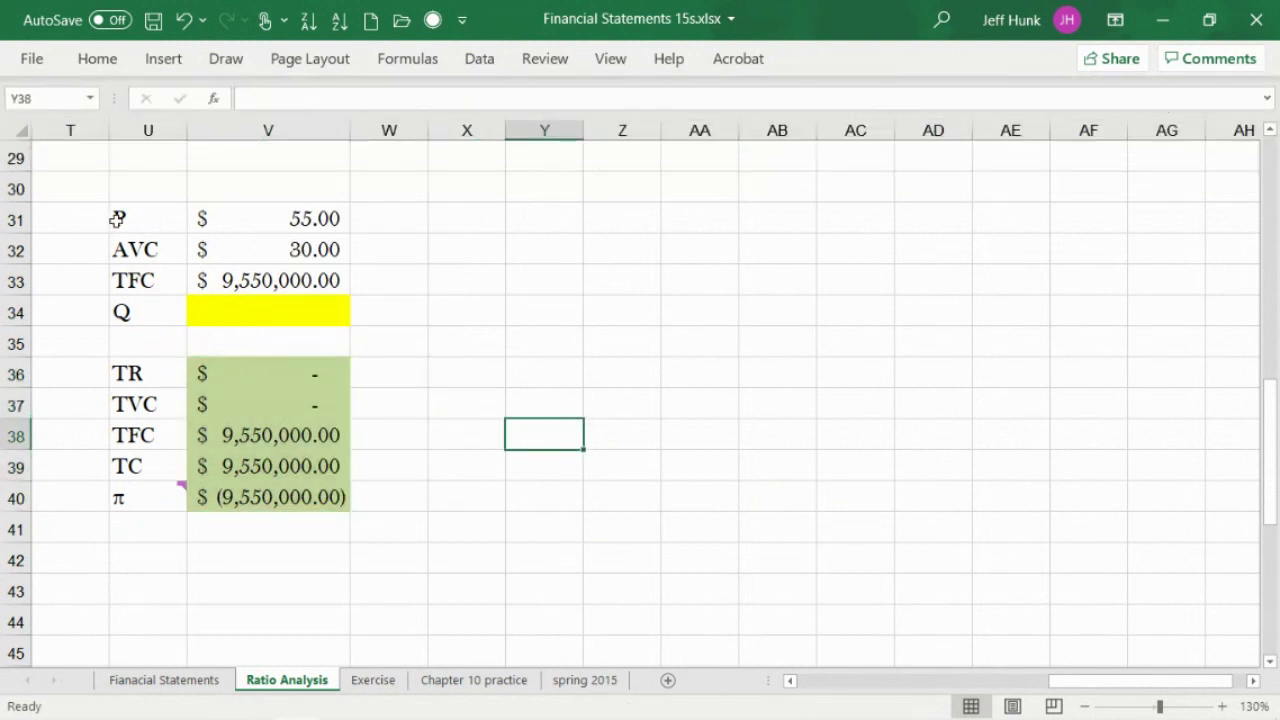
# Try enclosing the whole block U31:V40 in a single drawn red border.
pyautogui.click(117, 219)
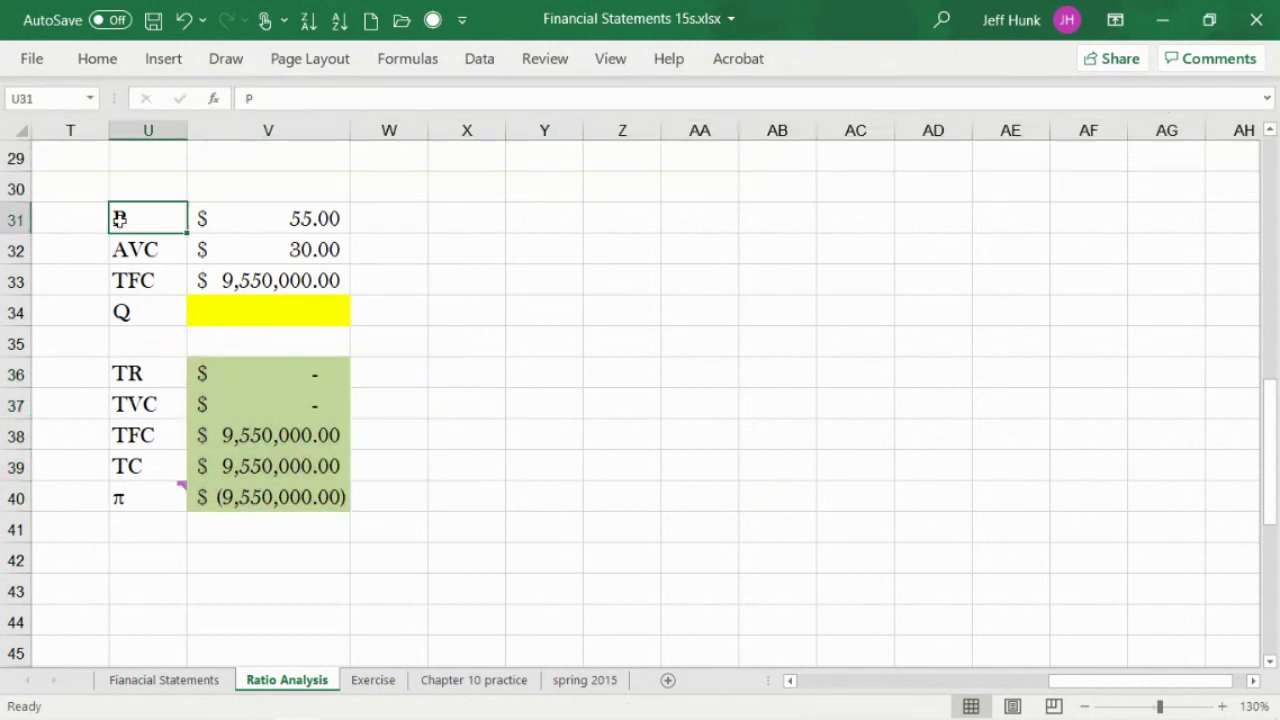
pyautogui.click(97, 60)
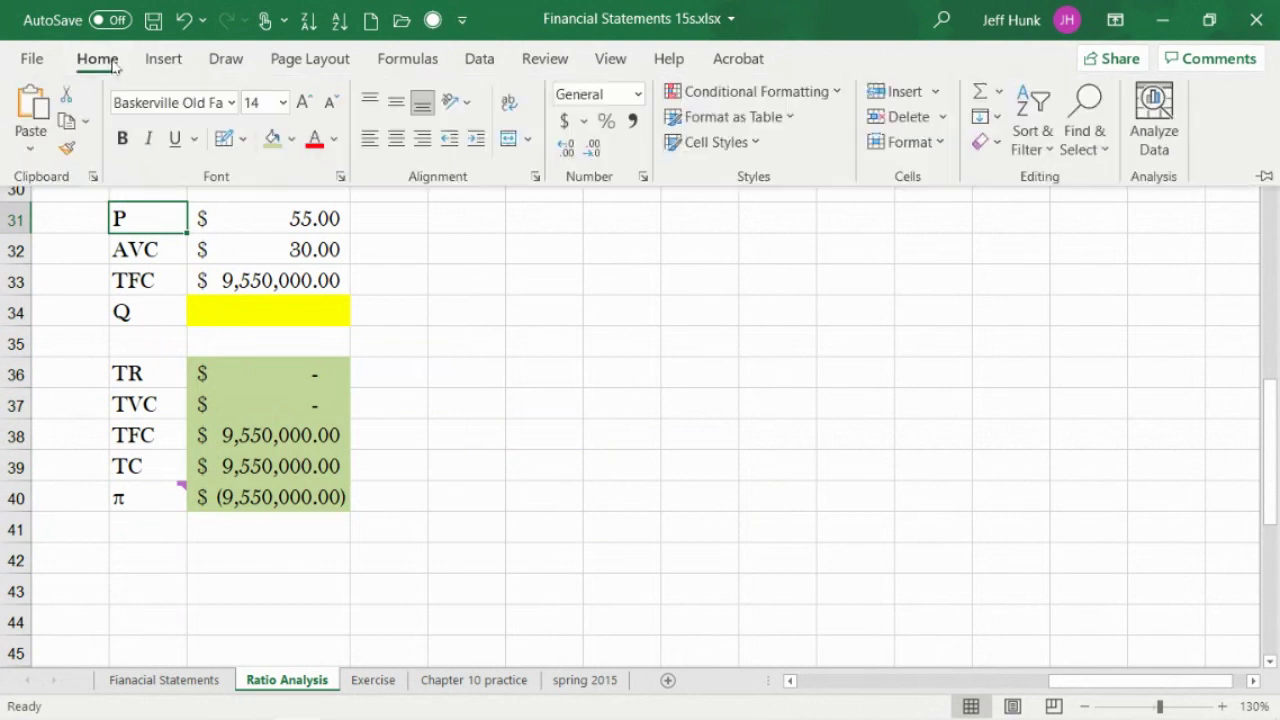
pyautogui.click(243, 139)
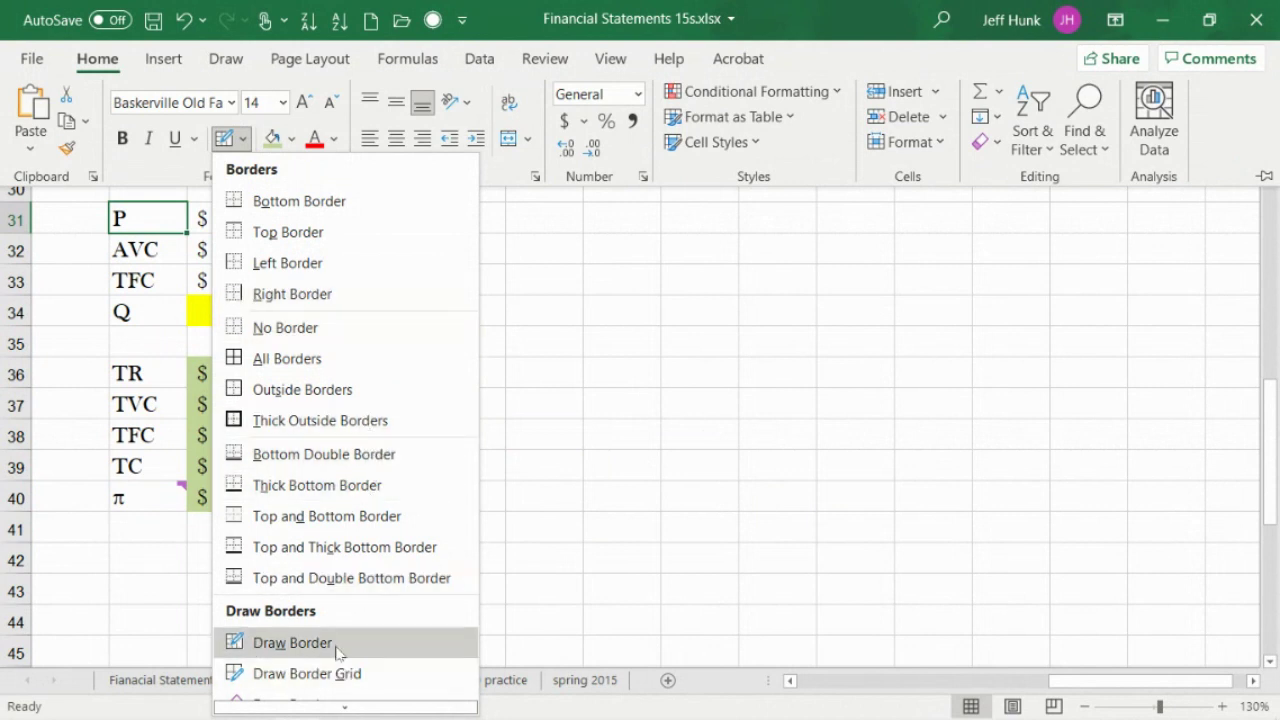
pyautogui.click(292, 643)
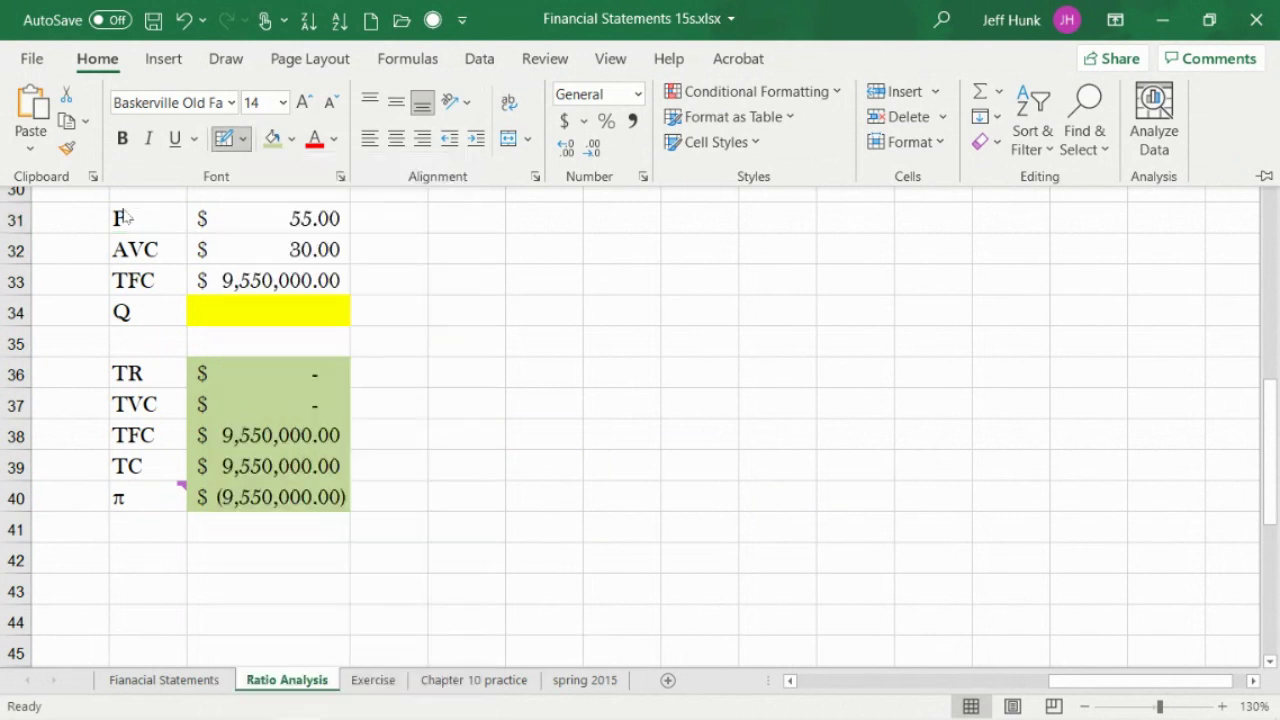
pyautogui.moveTo(120, 194)
pyautogui.mouseDown()
pyautogui.moveTo(314, 194)
pyautogui.moveTo(321, 491)
pyautogui.mouseUp()
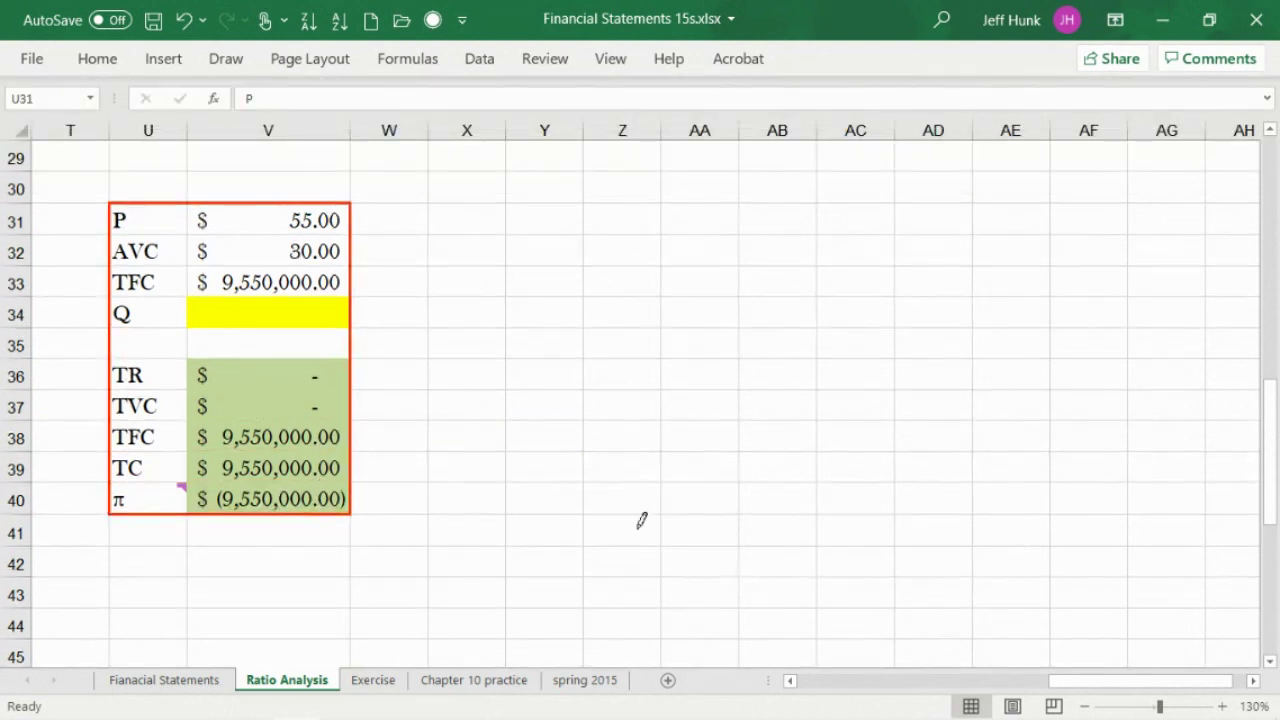
pyautogui.click(229, 195)
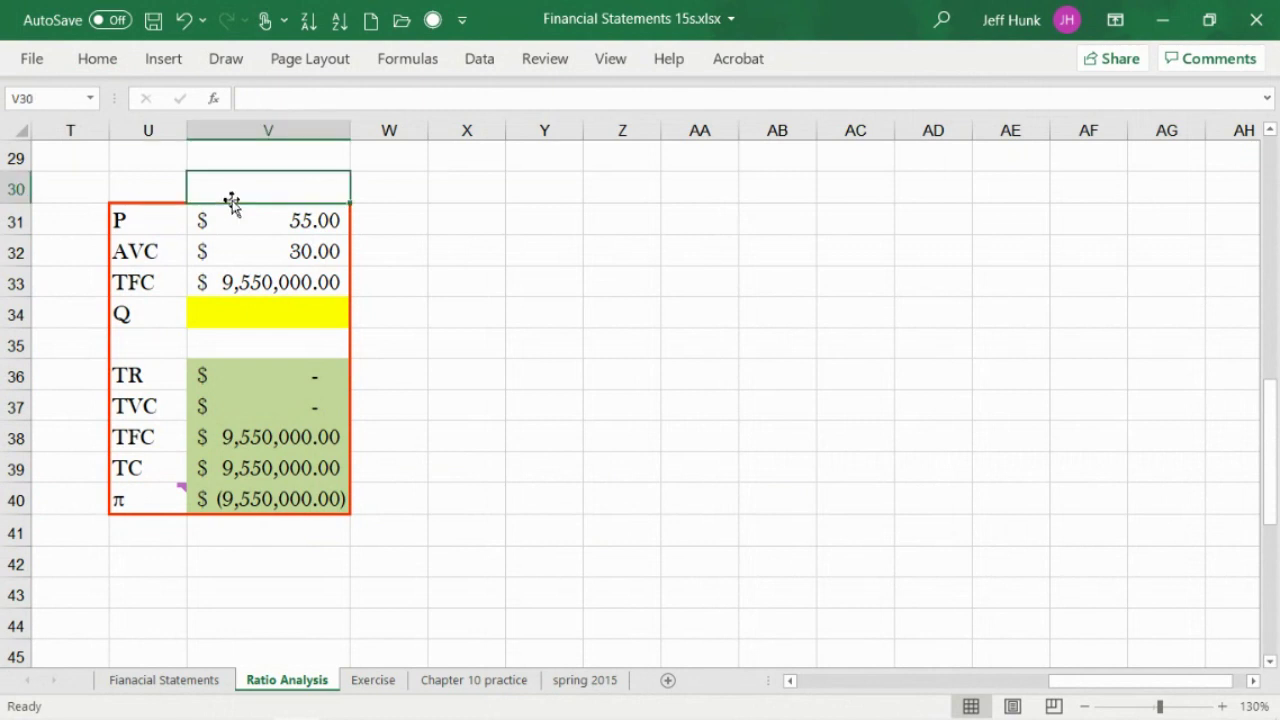
pyautogui.click(181, 29)
pyautogui.click(181, 29)
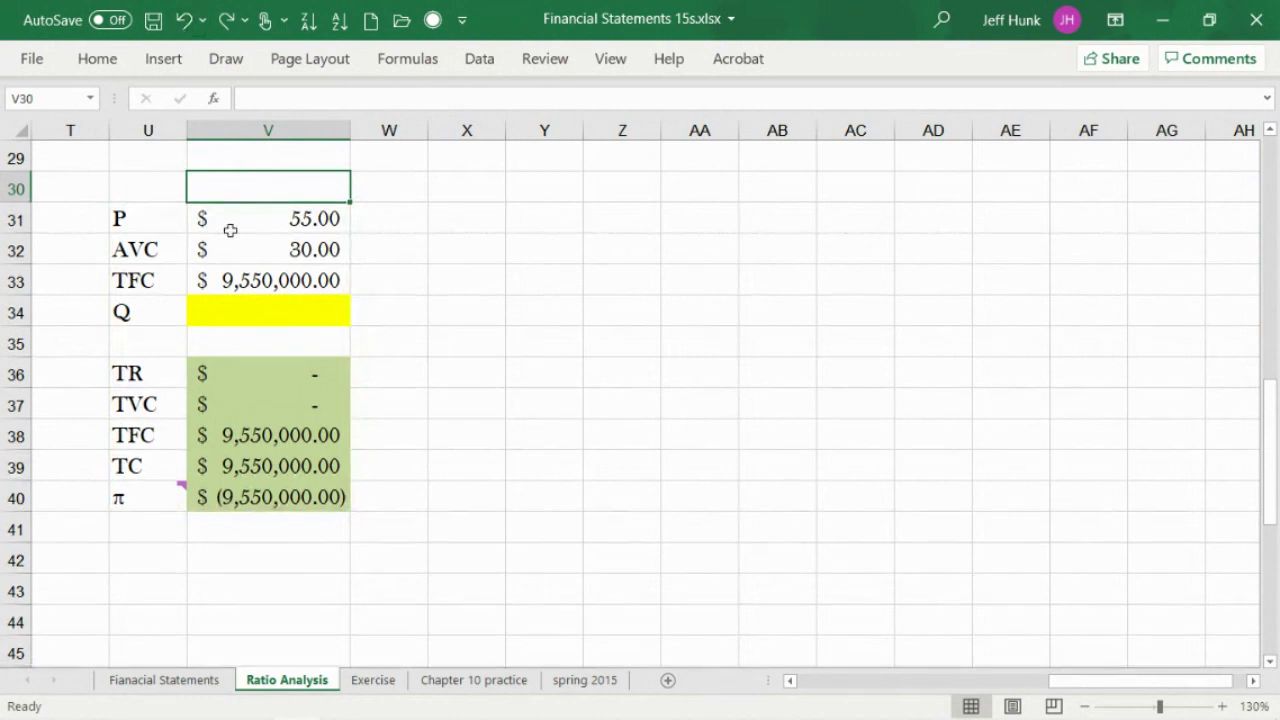
# Draw separate red borders around the inputs U31:V33, the quantity cells U34:V34 and the results U36:V40.
pyautogui.click(90, 68)
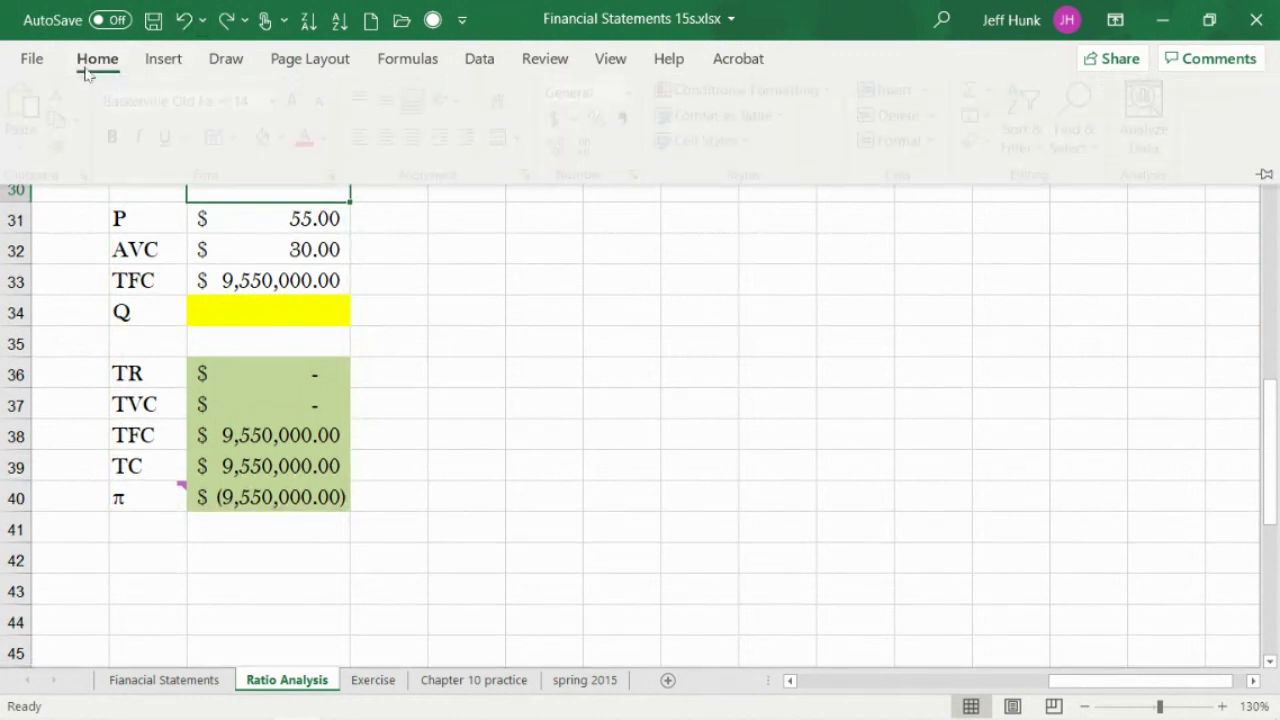
pyautogui.click(242, 139)
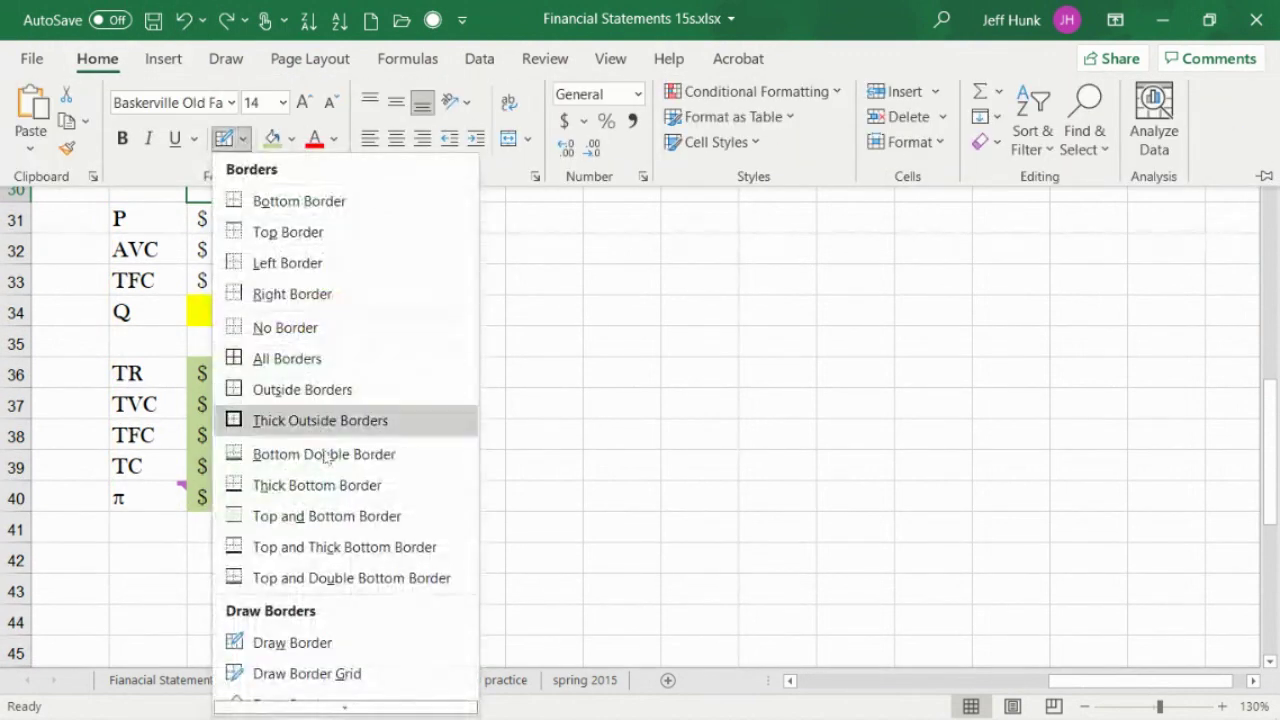
pyautogui.click(292, 643)
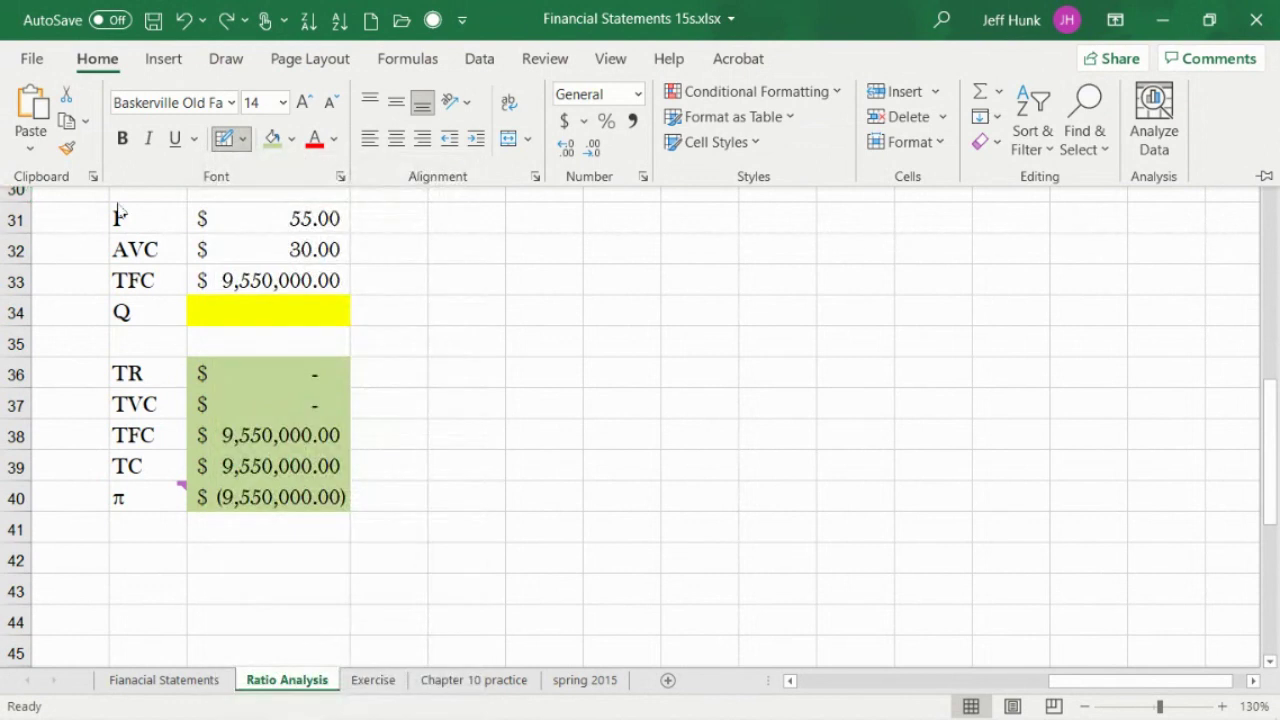
pyautogui.moveTo(110, 203)
pyautogui.mouseDown()
pyautogui.moveTo(338, 204)
pyautogui.moveTo(343, 302)
pyautogui.moveTo(343, 264)
pyautogui.mouseUp()
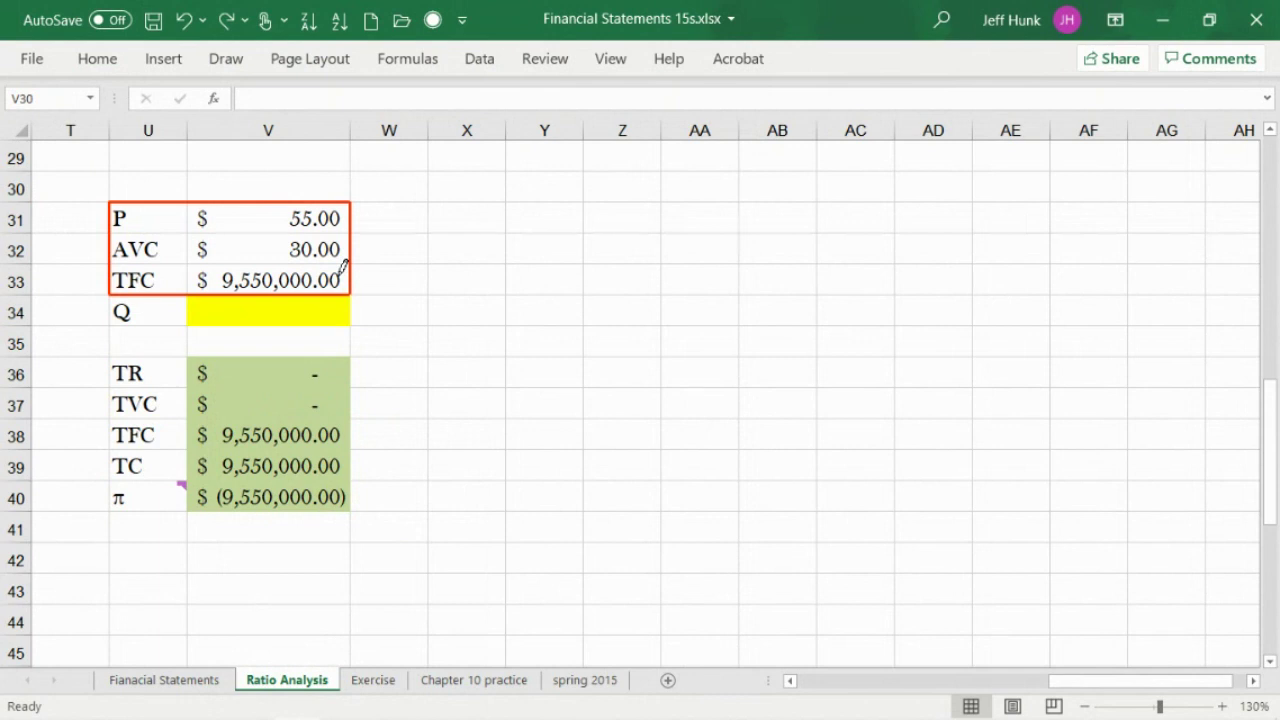
pyautogui.moveTo(343, 264); pyautogui.dragTo(344, 270)
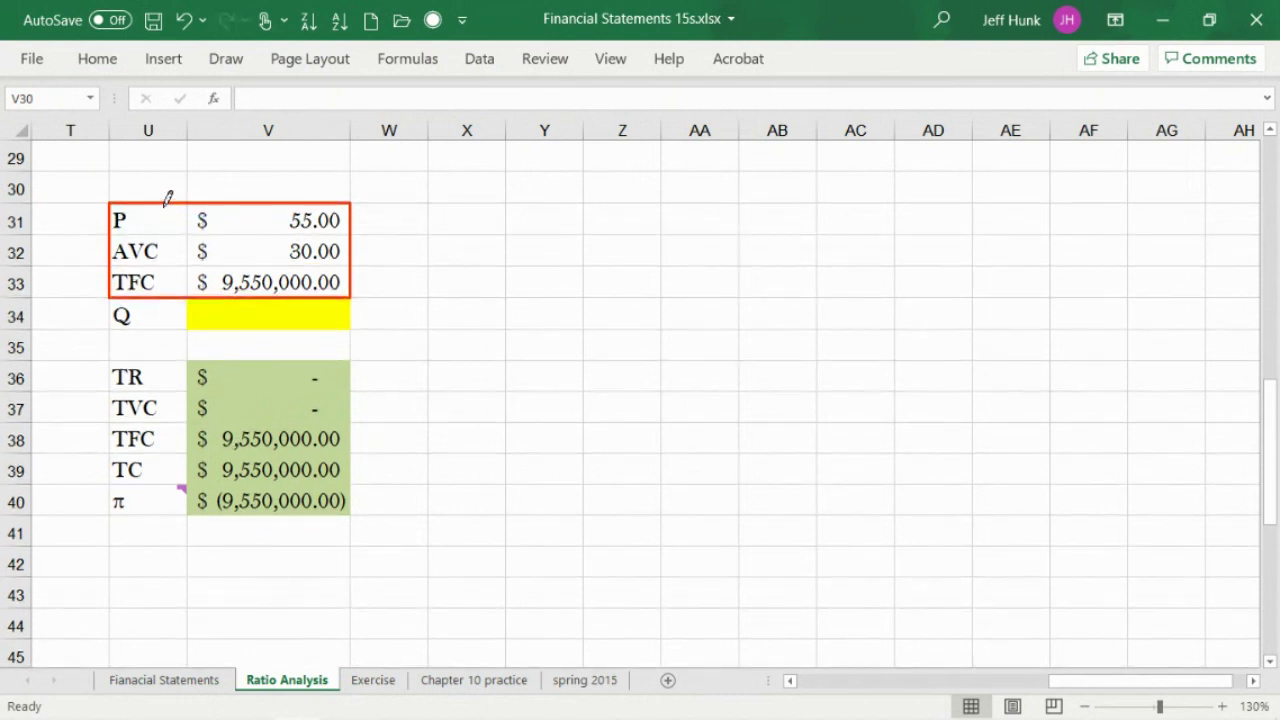
pyautogui.moveTo(114, 360)
pyautogui.mouseDown()
pyautogui.moveTo(310, 363)
pyautogui.moveTo(337, 503)
pyautogui.mouseUp()
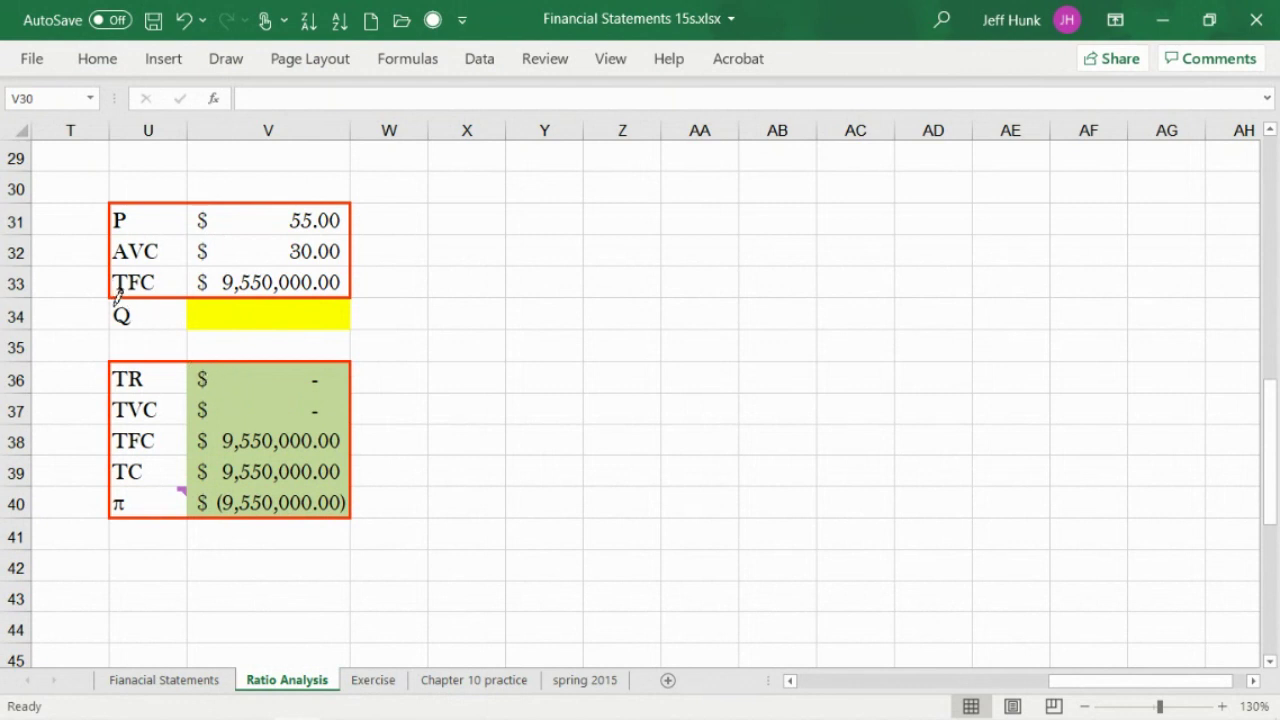
pyautogui.moveTo(124, 298); pyautogui.dragTo(303, 306)
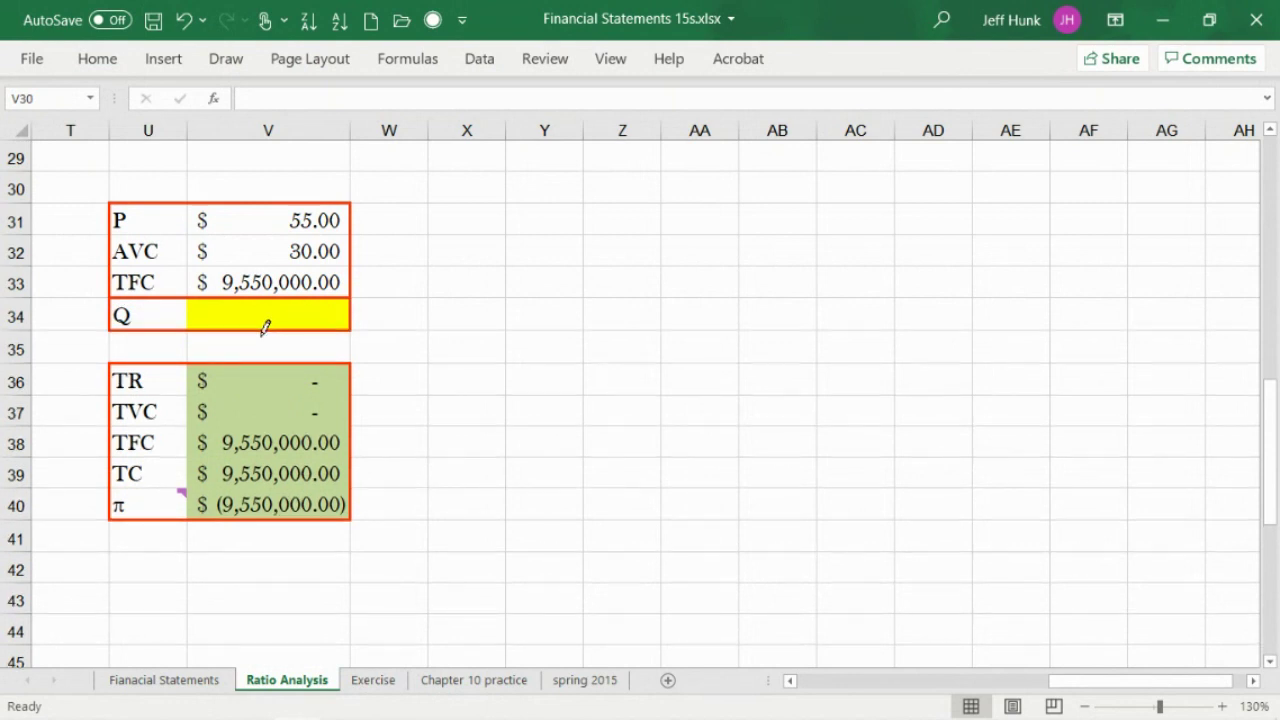
pyautogui.press('Escape')
pyautogui.click(420, 346)
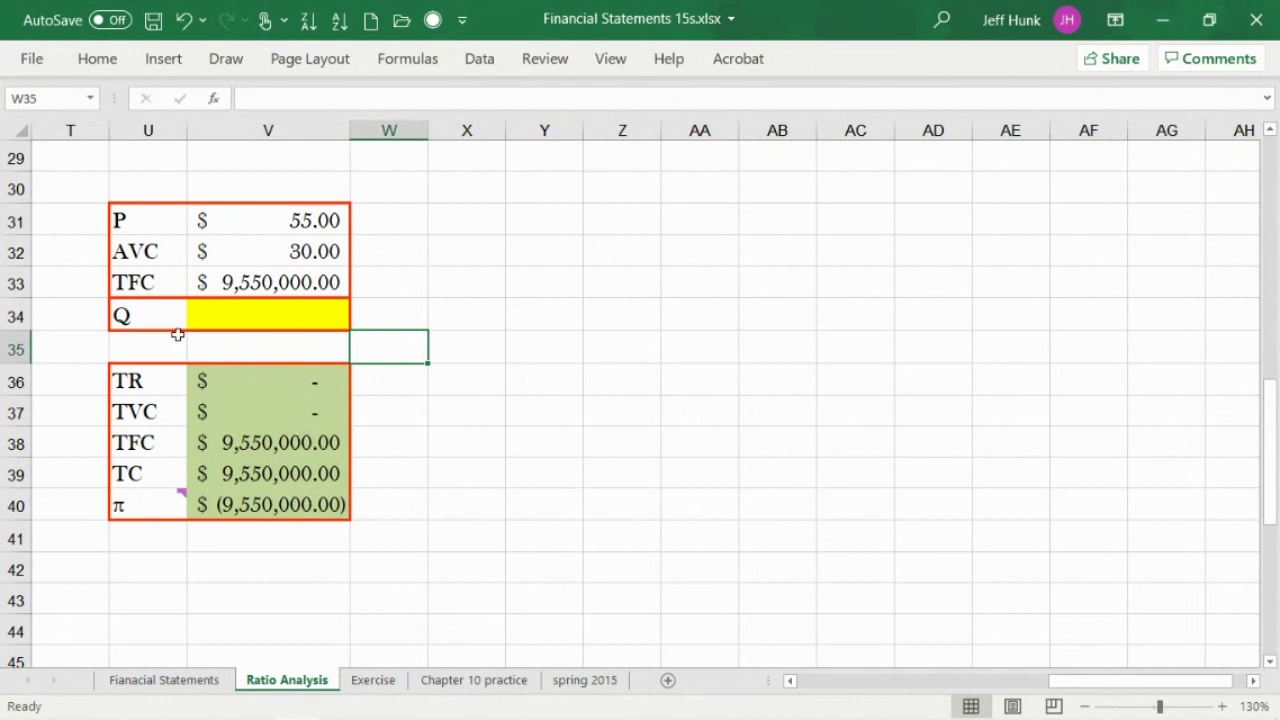
# Insert a blank row above the Q row to separate it from the P, AVC and TFC inputs.
pyautogui.moveTo(162, 318); pyautogui.dragTo(251, 319)
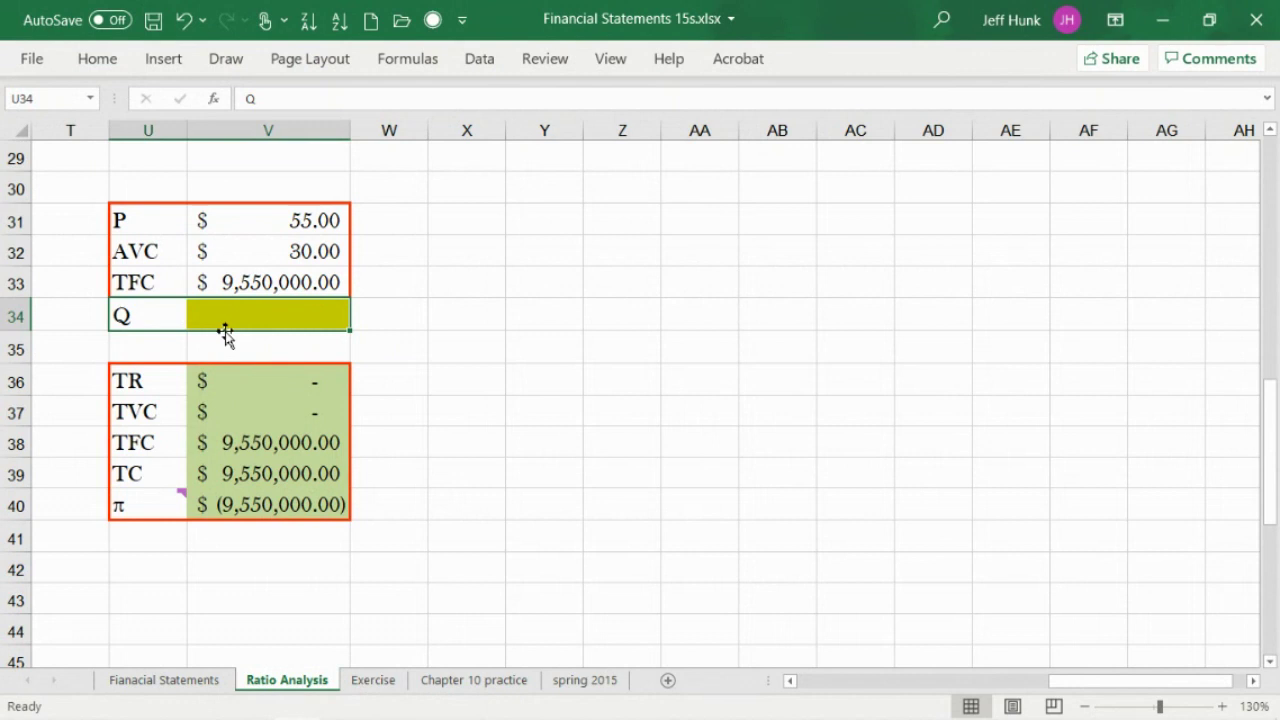
pyautogui.click(16, 316)
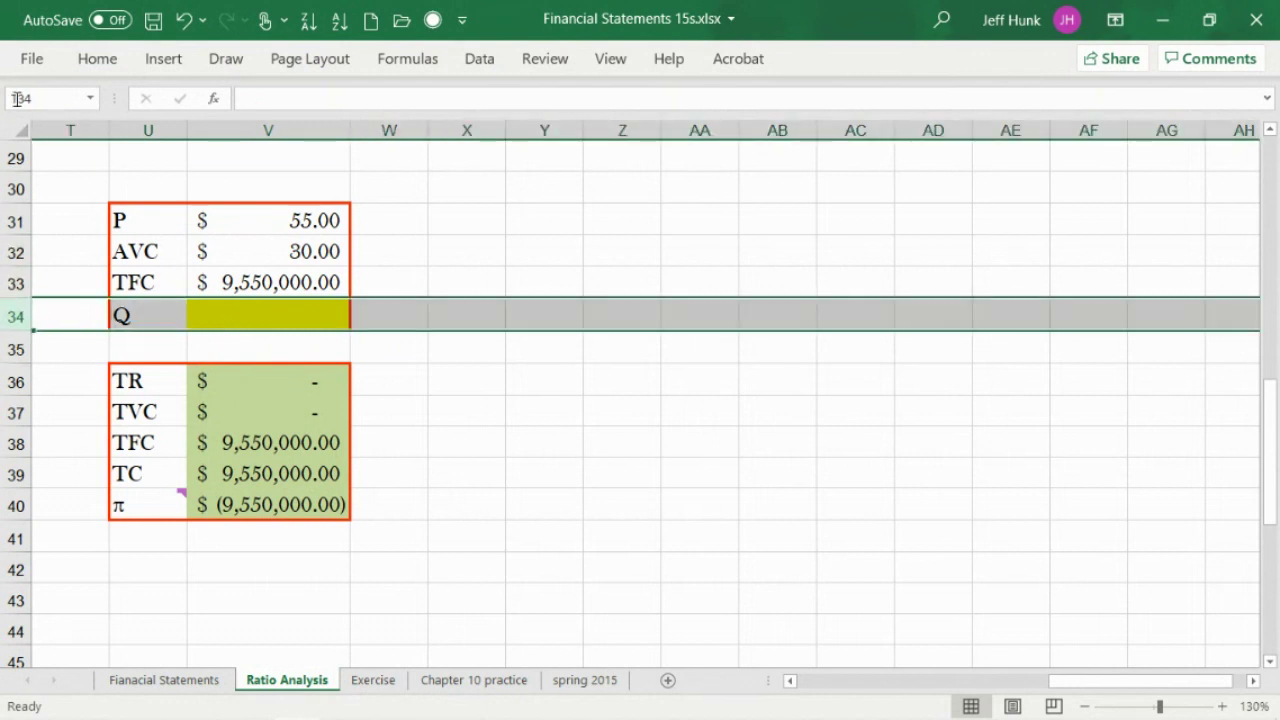
pyautogui.click(97, 60)
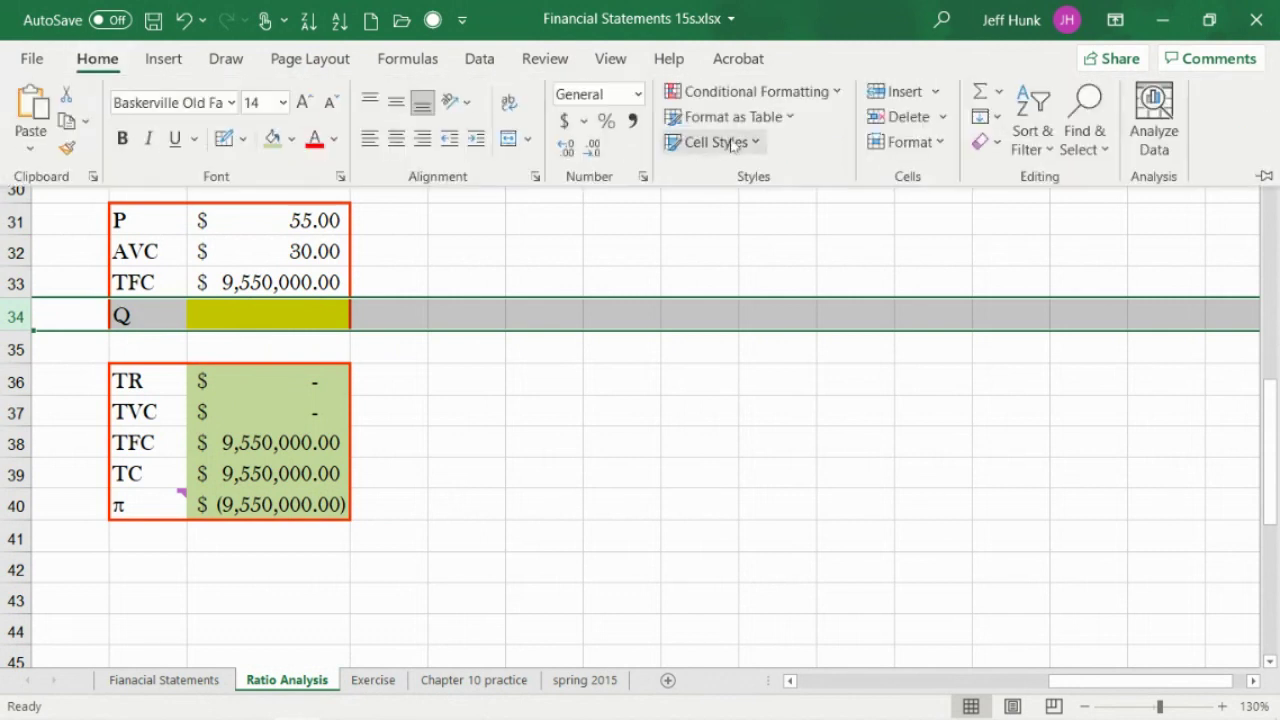
pyautogui.click(904, 91)
pyautogui.click(544, 412)
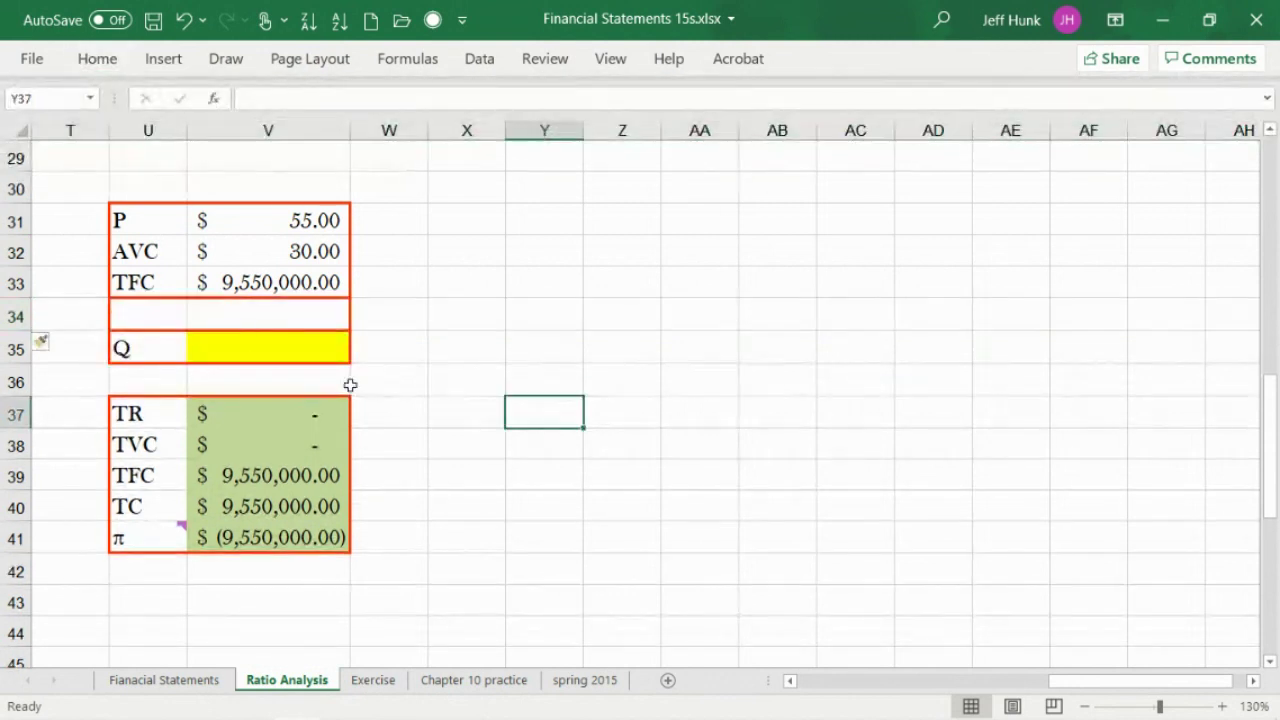
# Erase the red side borders of the empty cells U34:V34 between the input block and the Q row.
pyautogui.moveTo(104, 311); pyautogui.dragTo(240, 314)
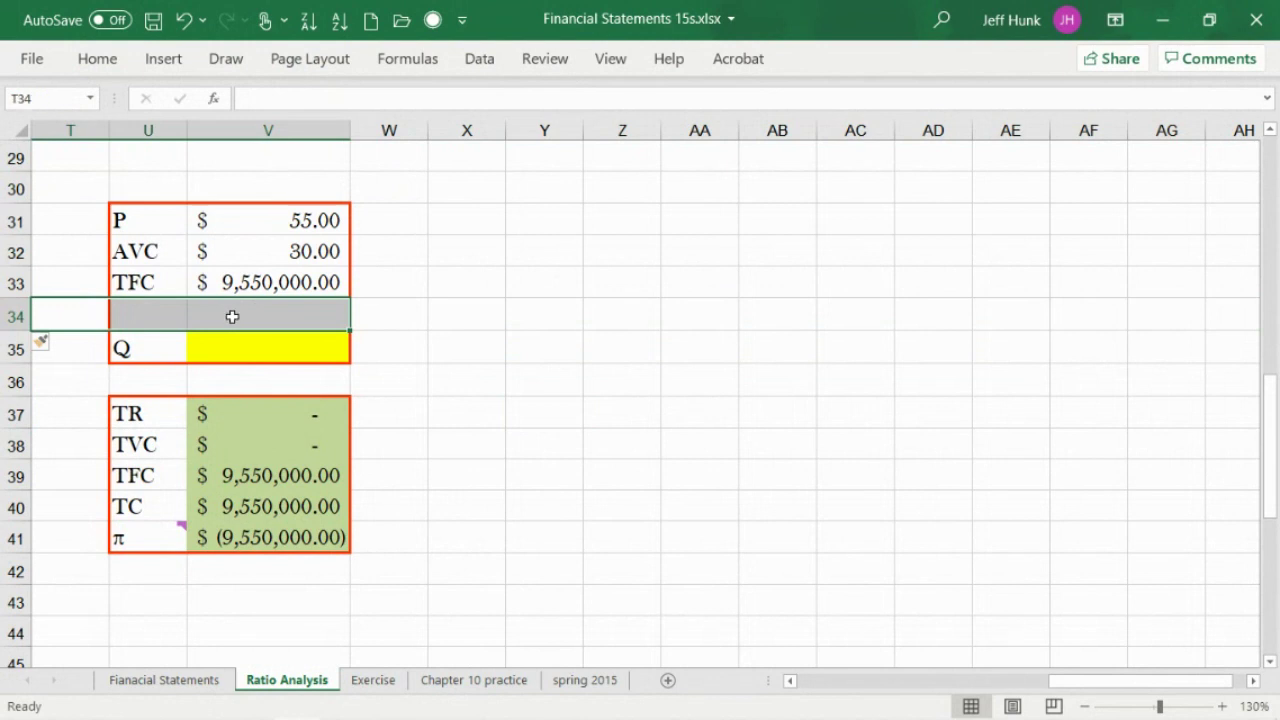
pyautogui.click(279, 310)
pyautogui.click(127, 312)
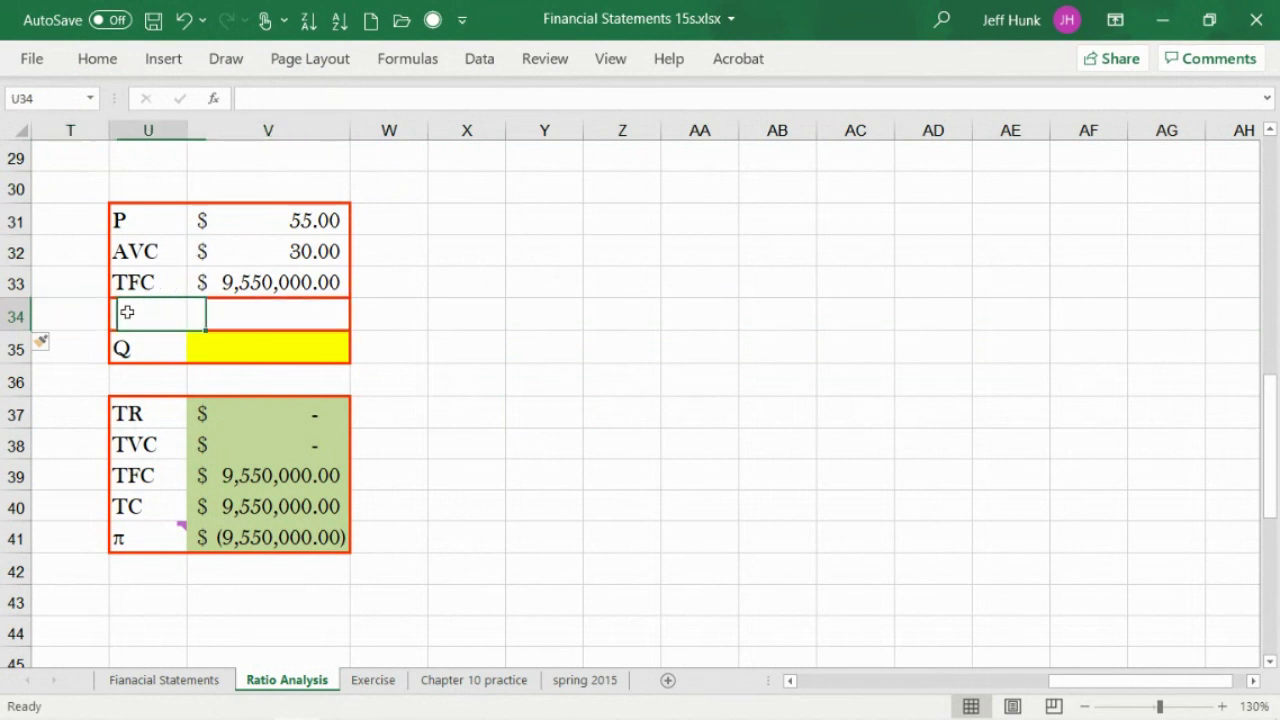
pyautogui.moveTo(127, 312); pyautogui.dragTo(229, 320)
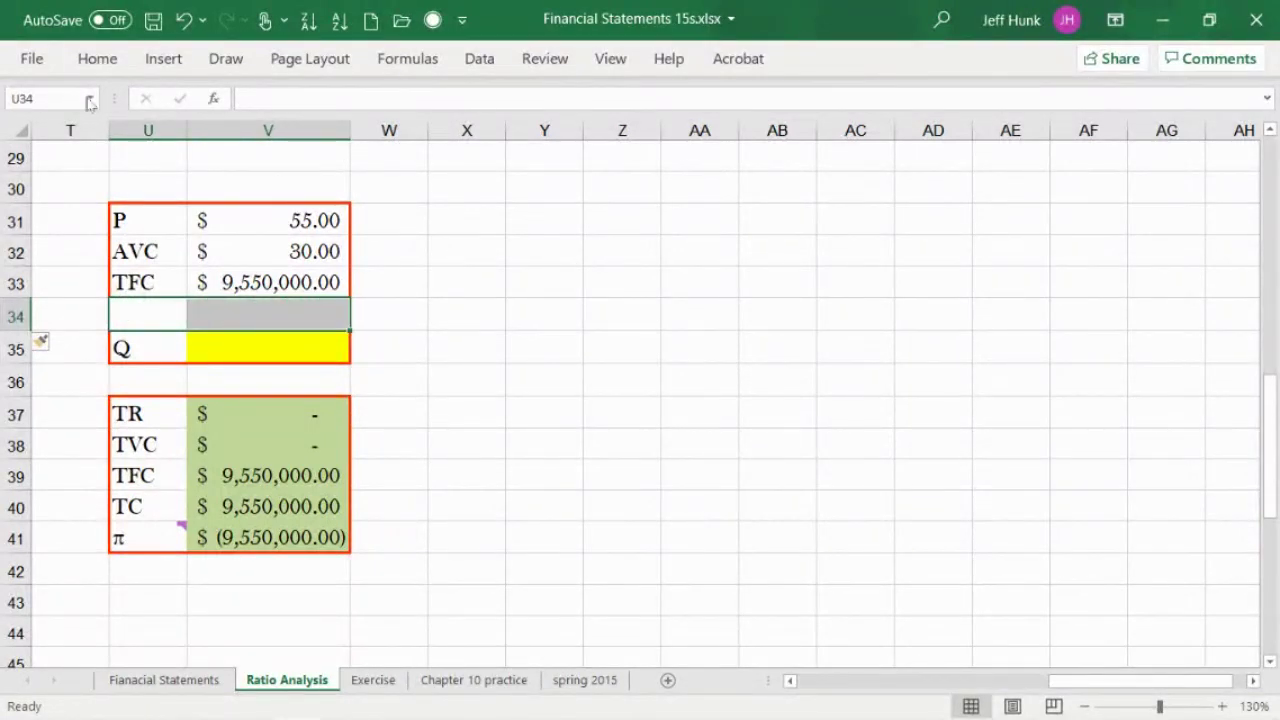
pyautogui.click(97, 58)
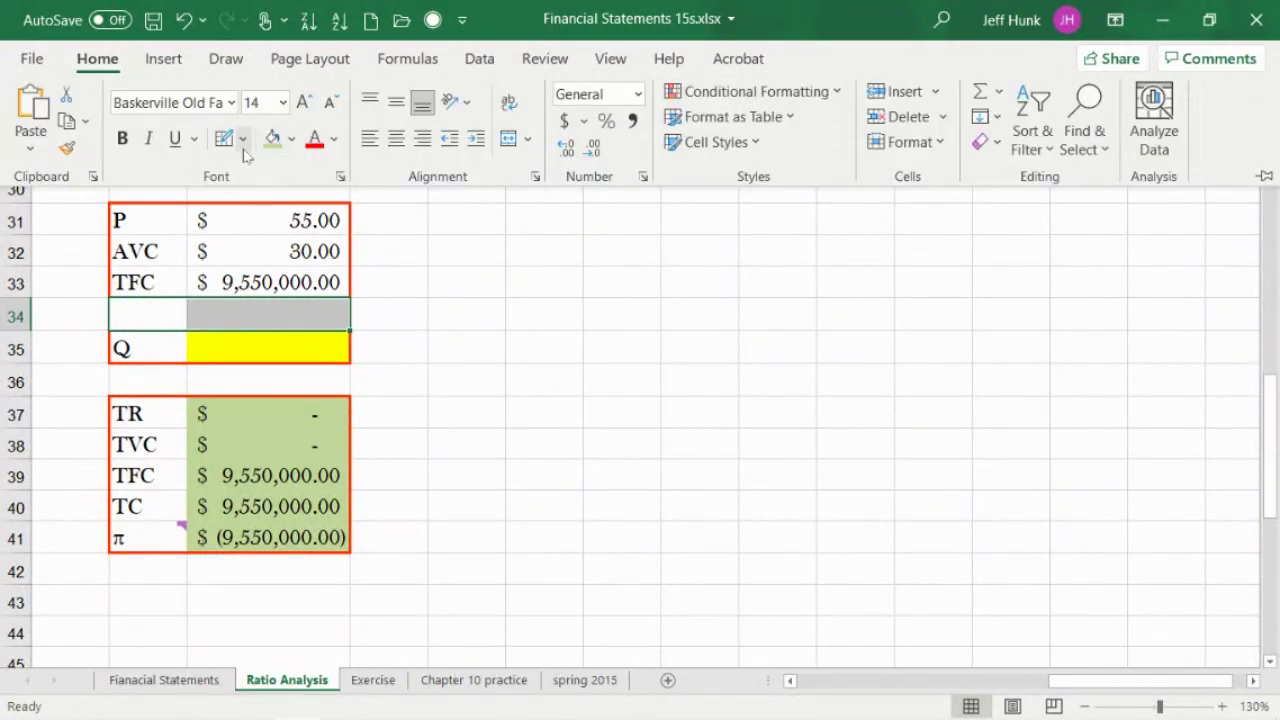
pyautogui.click(243, 140)
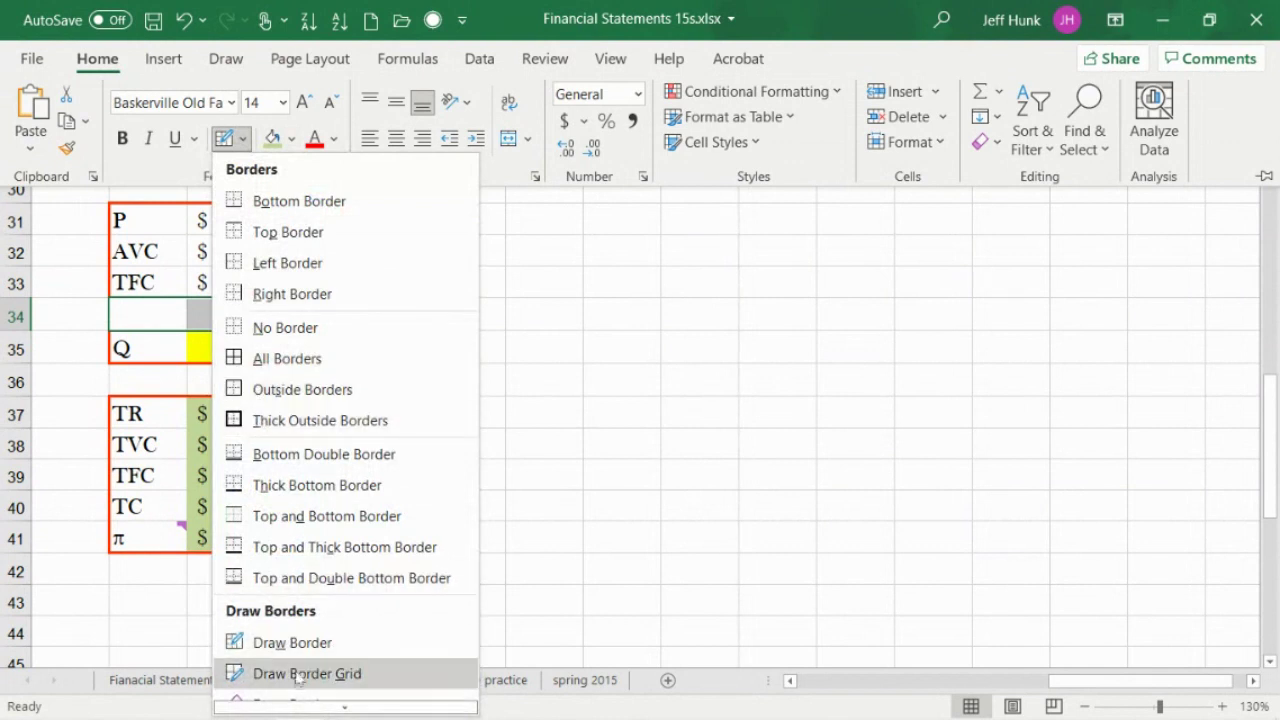
pyautogui.scroll(-1, 300, 690)
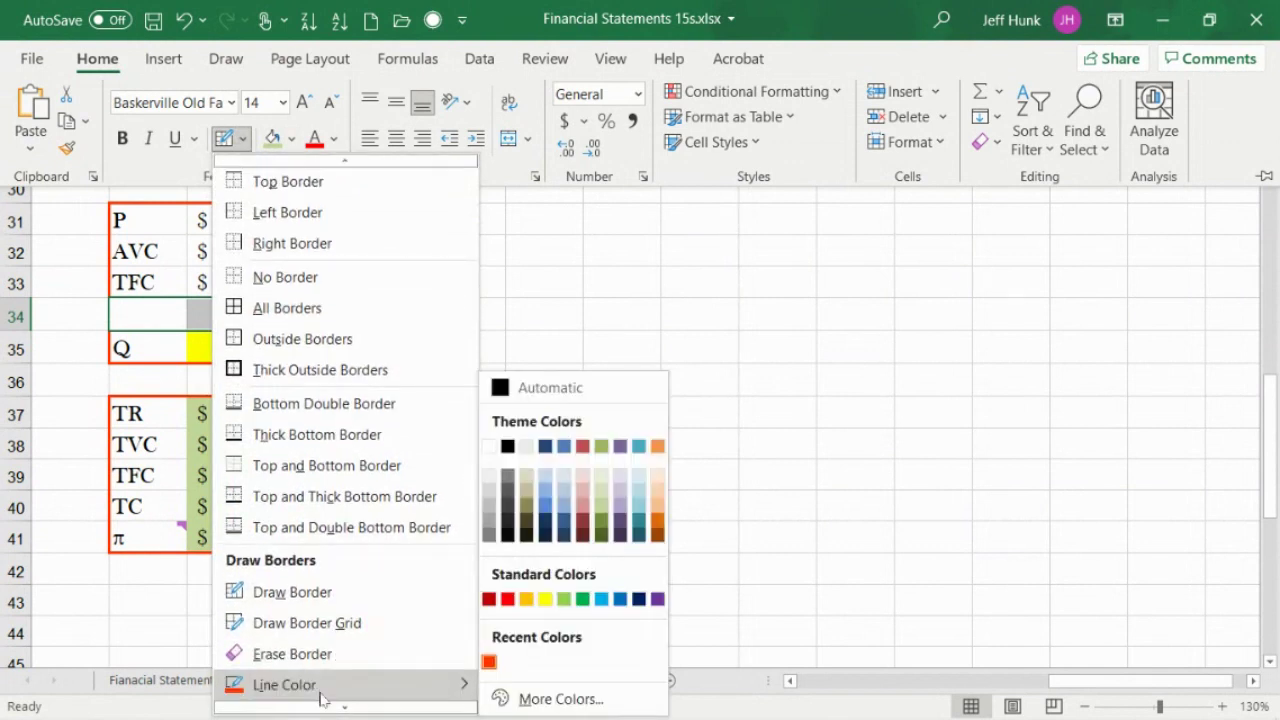
pyautogui.click(288, 655)
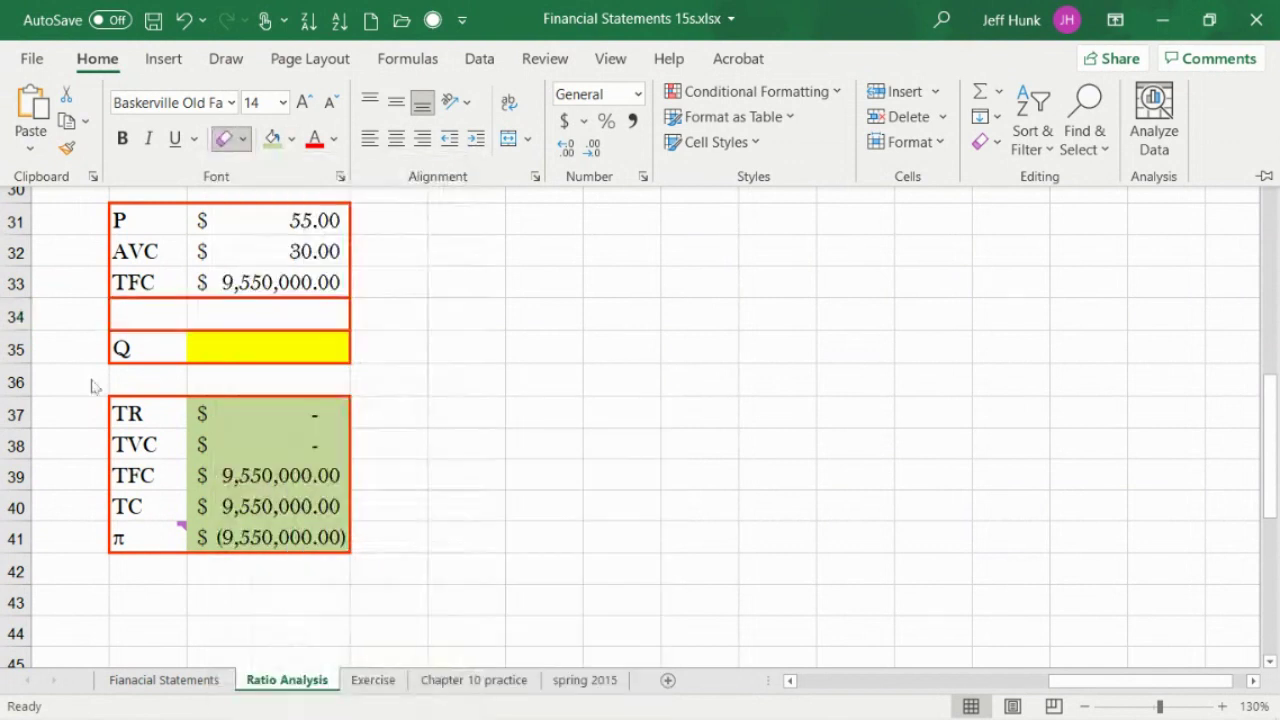
pyautogui.click(115, 320)
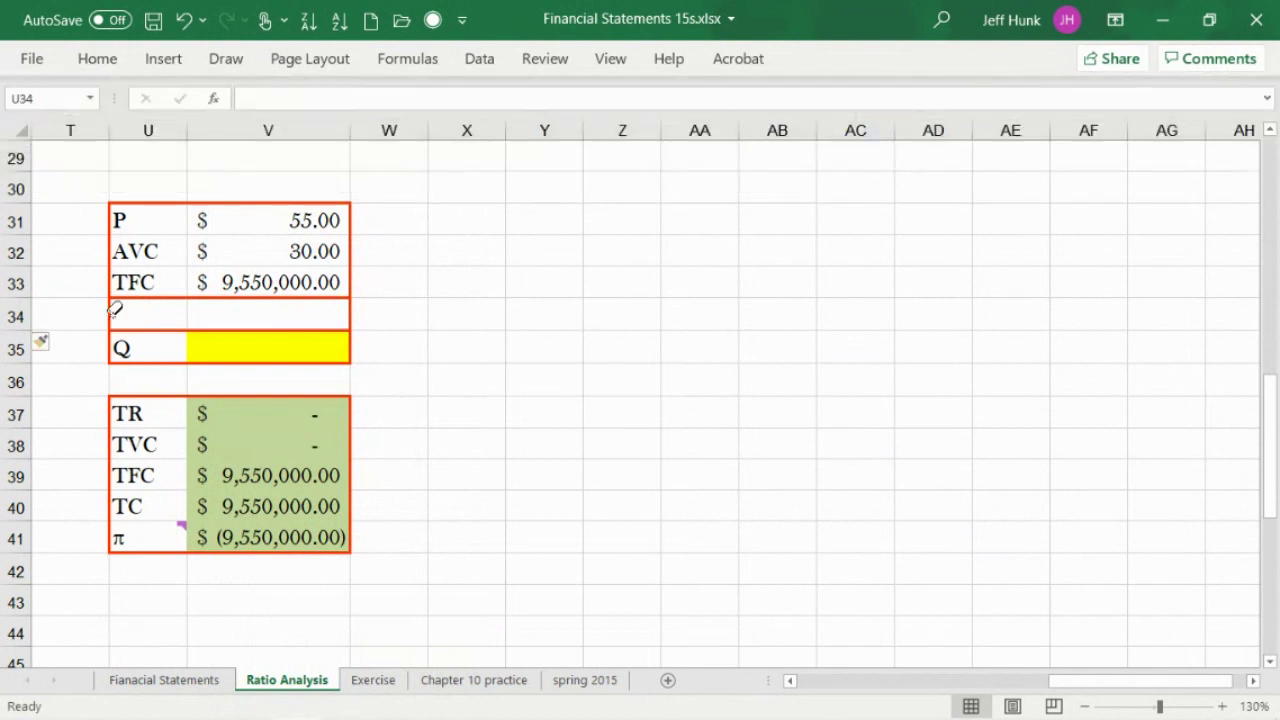
pyautogui.click(109, 310)
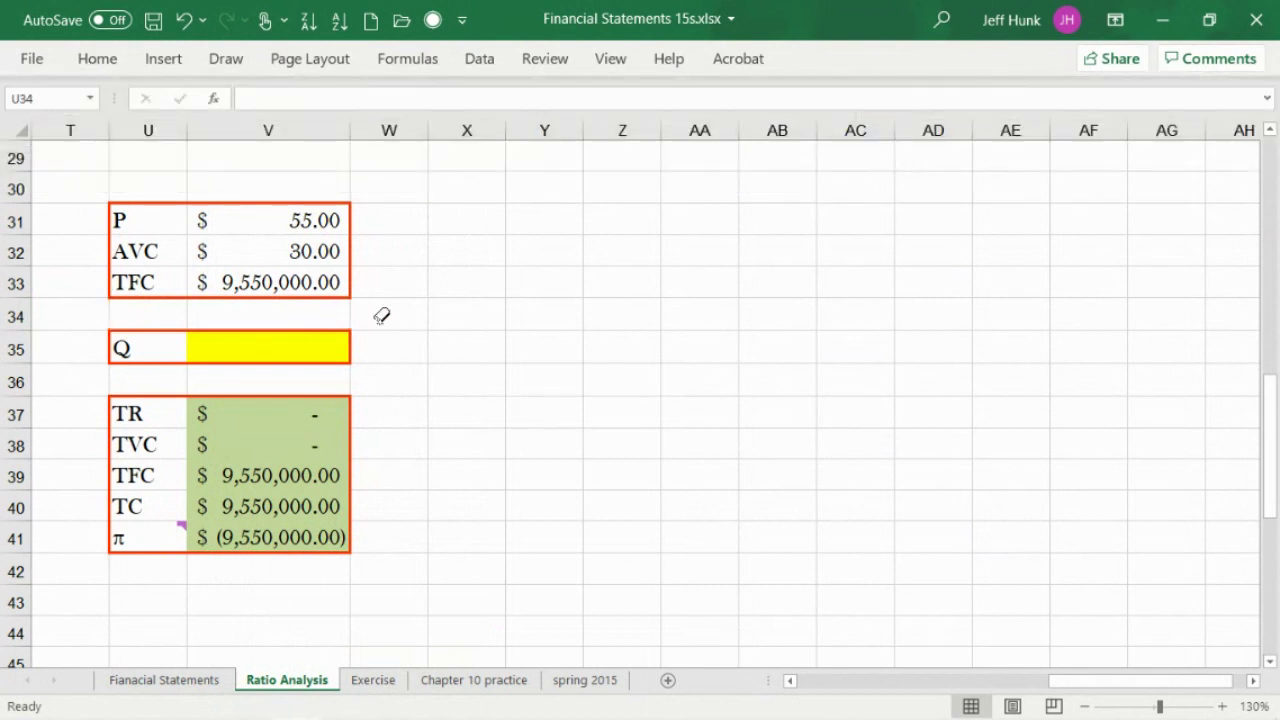
pyautogui.press('Escape')
pyautogui.click(454, 325)
pyautogui.click(460, 485)
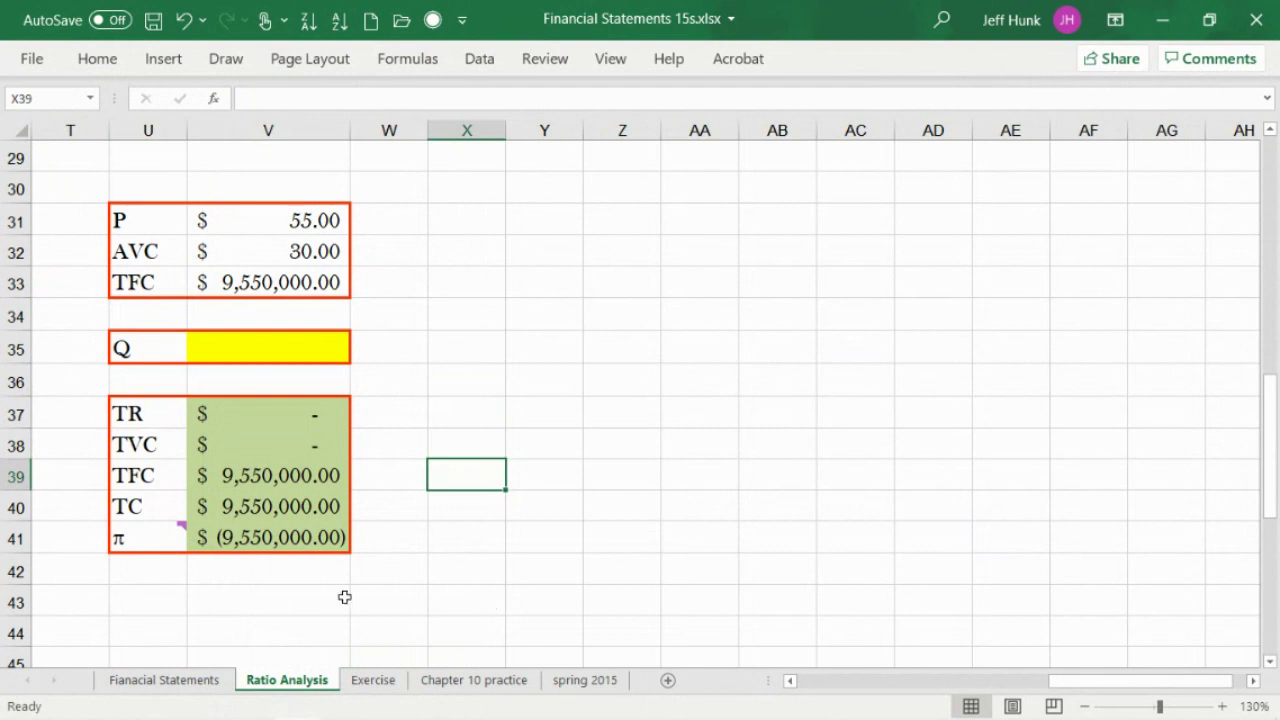
# Enter the break-even quantity formula =V33/(V31-V32) in the yellow cell V35.
pyautogui.click(274, 346)
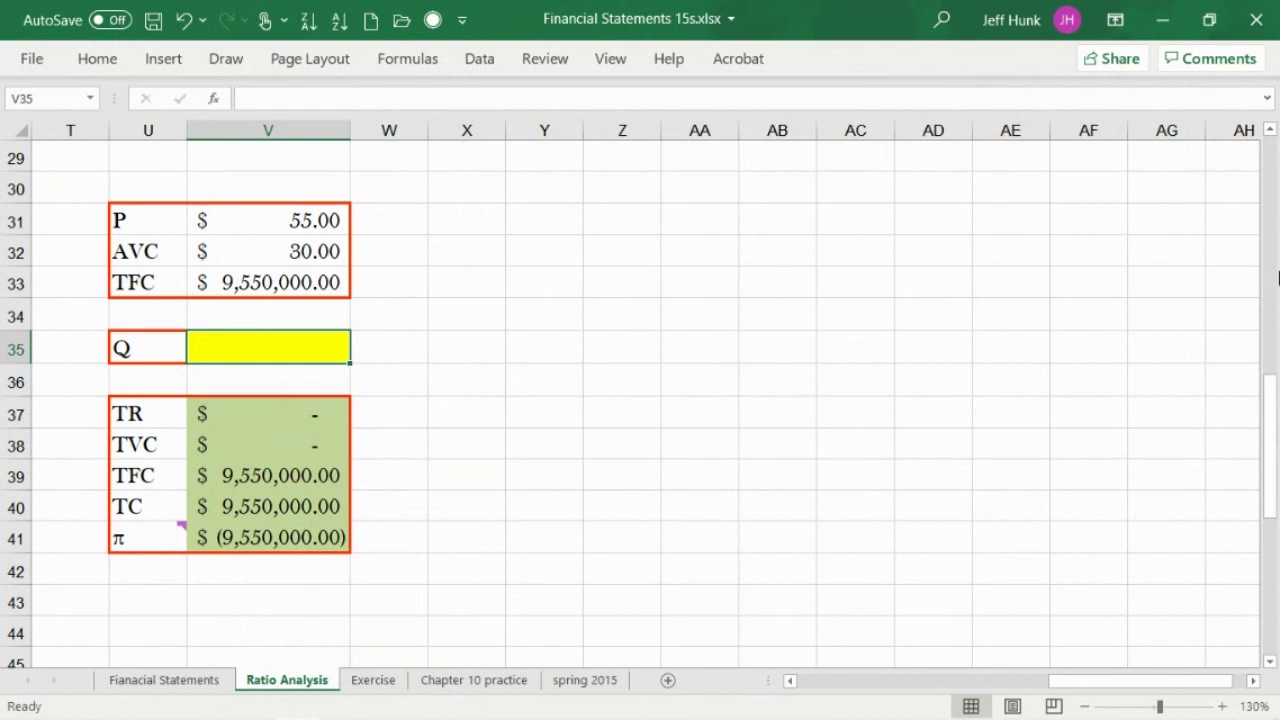
pyautogui.moveTo(1272, 443); pyautogui.dragTo(1278, 395)
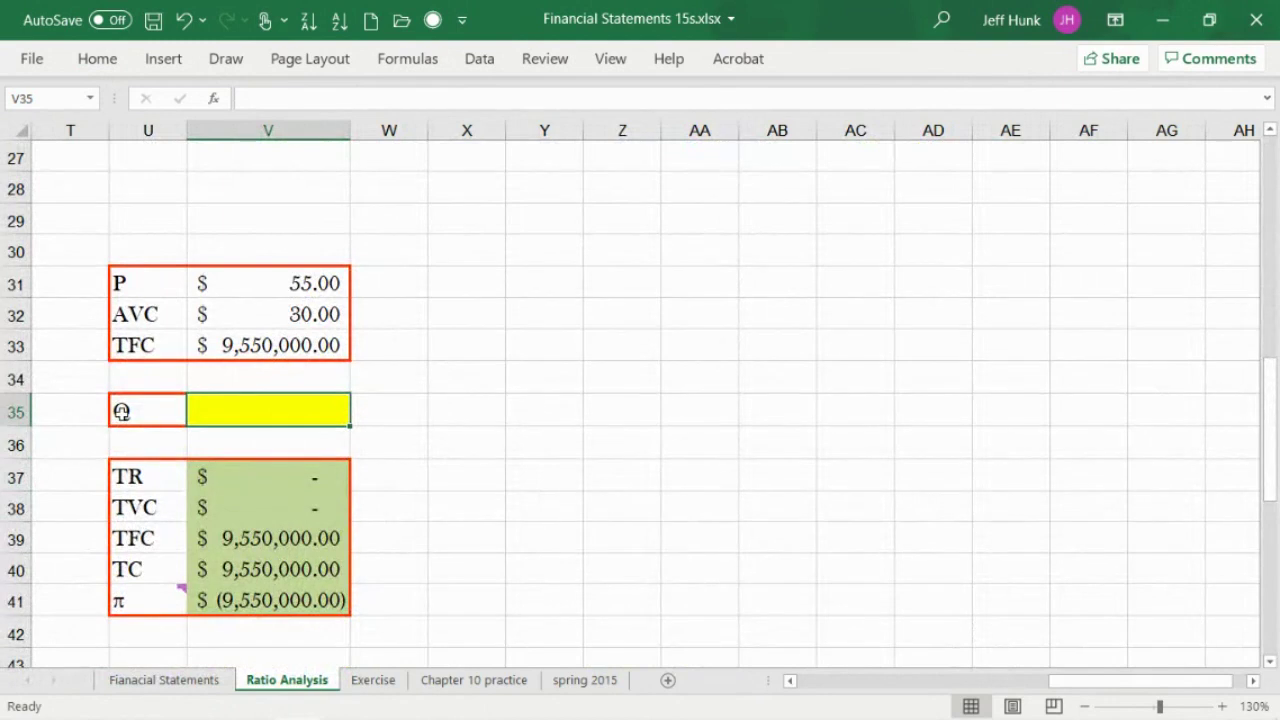
pyautogui.write('=')
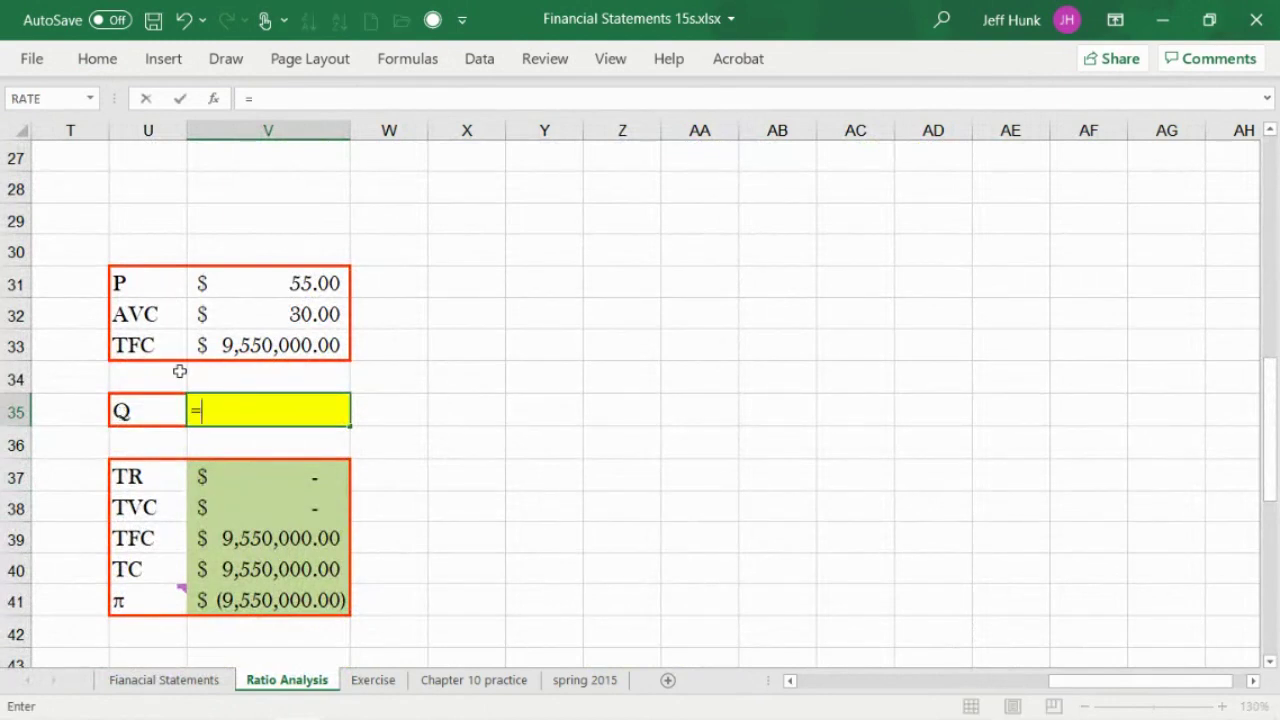
pyautogui.click(275, 340)
pyautogui.write('/')
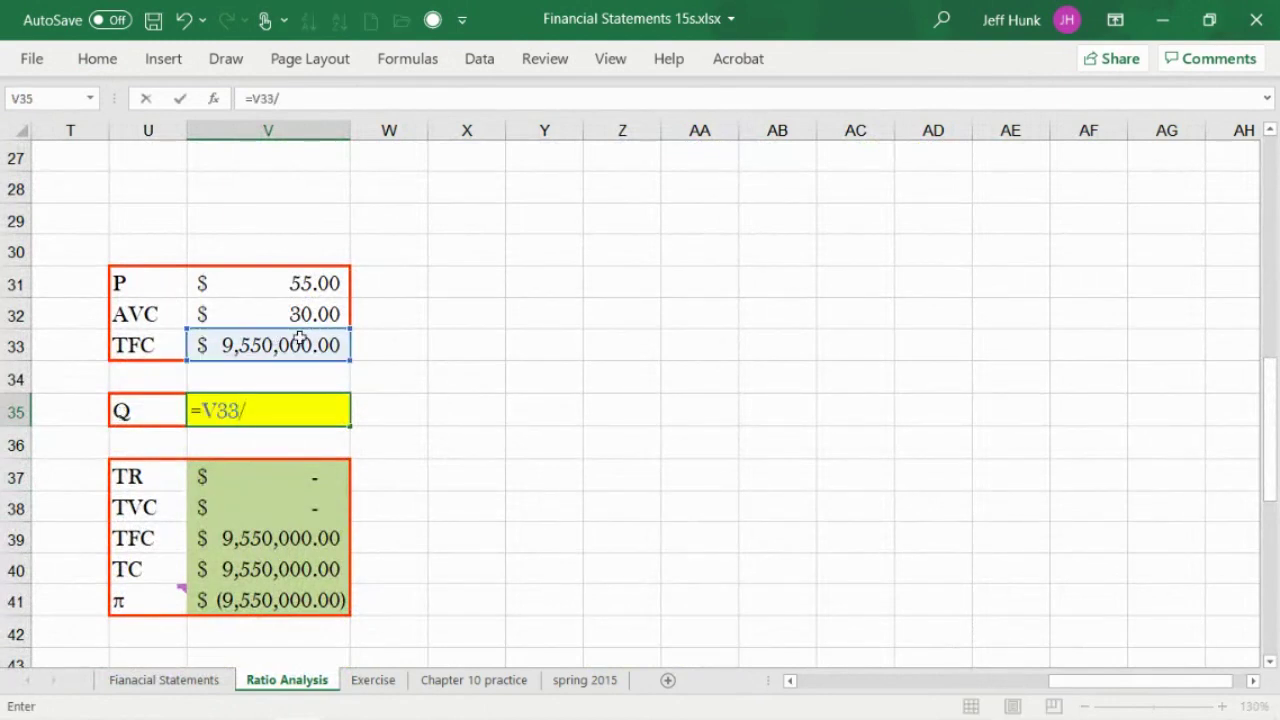
pyautogui.write('(')
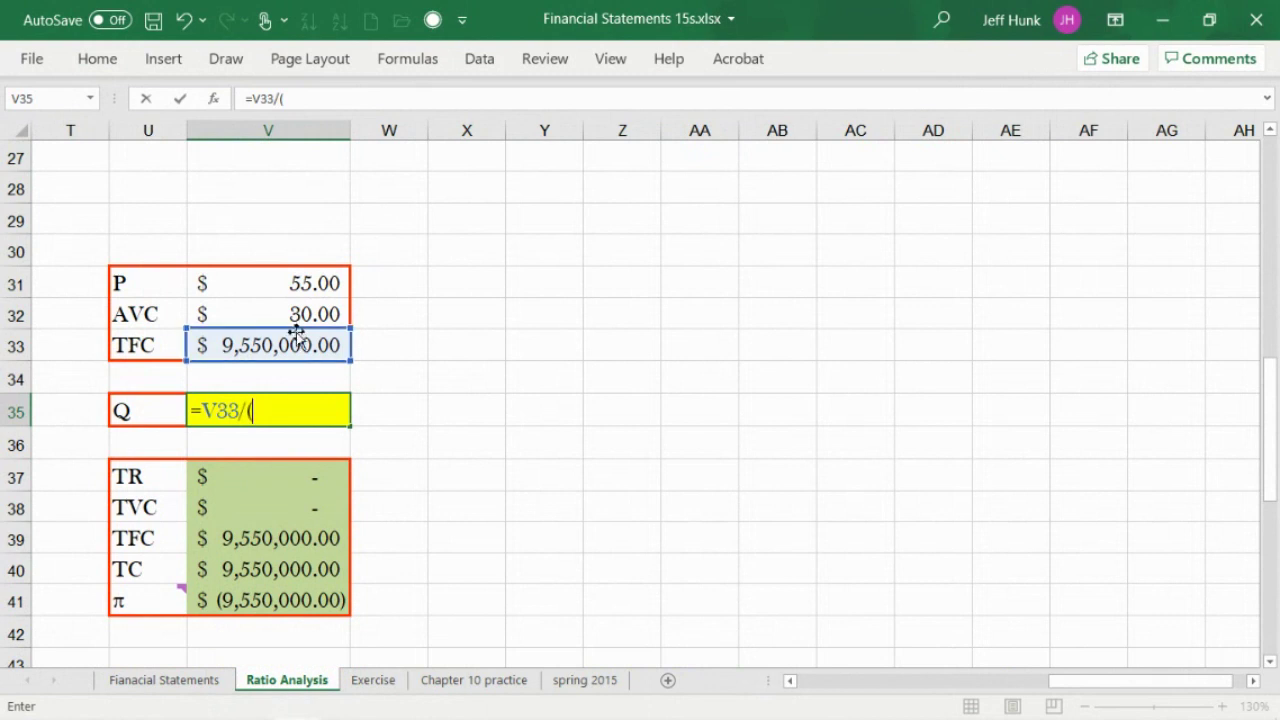
pyautogui.click(302, 283)
pyautogui.write('-')
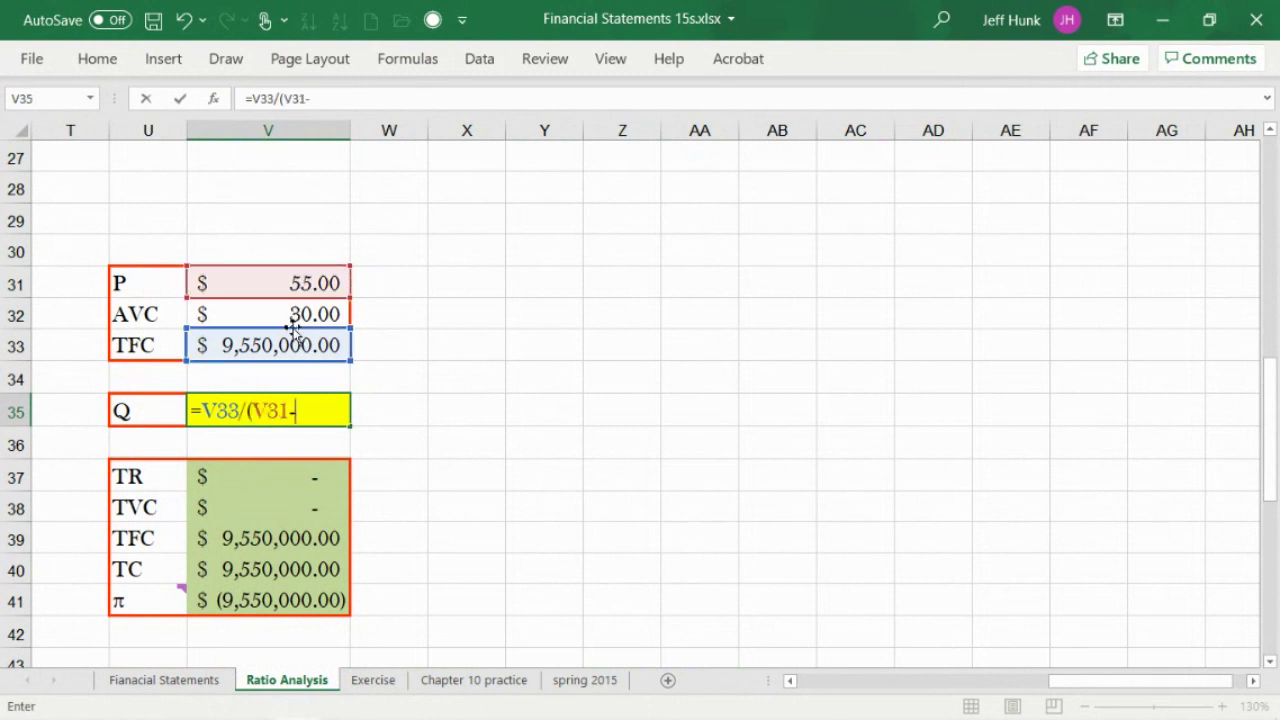
pyautogui.click(297, 314)
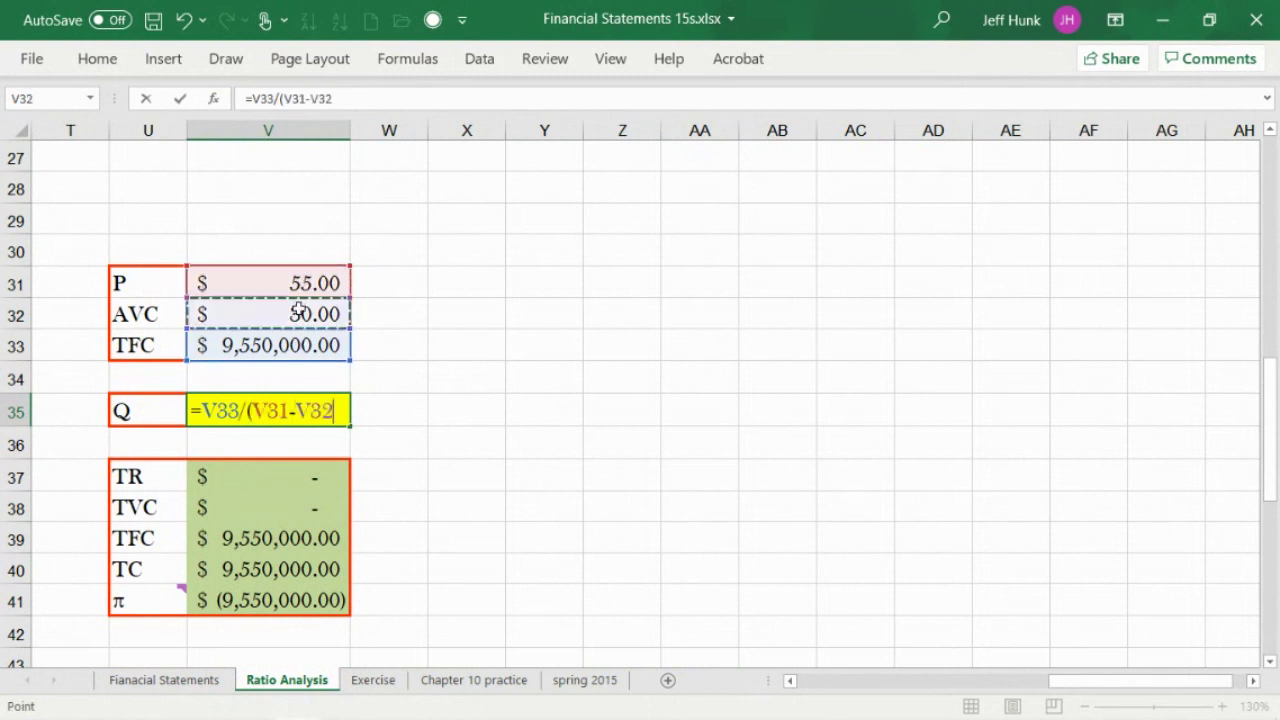
pyautogui.write(')')
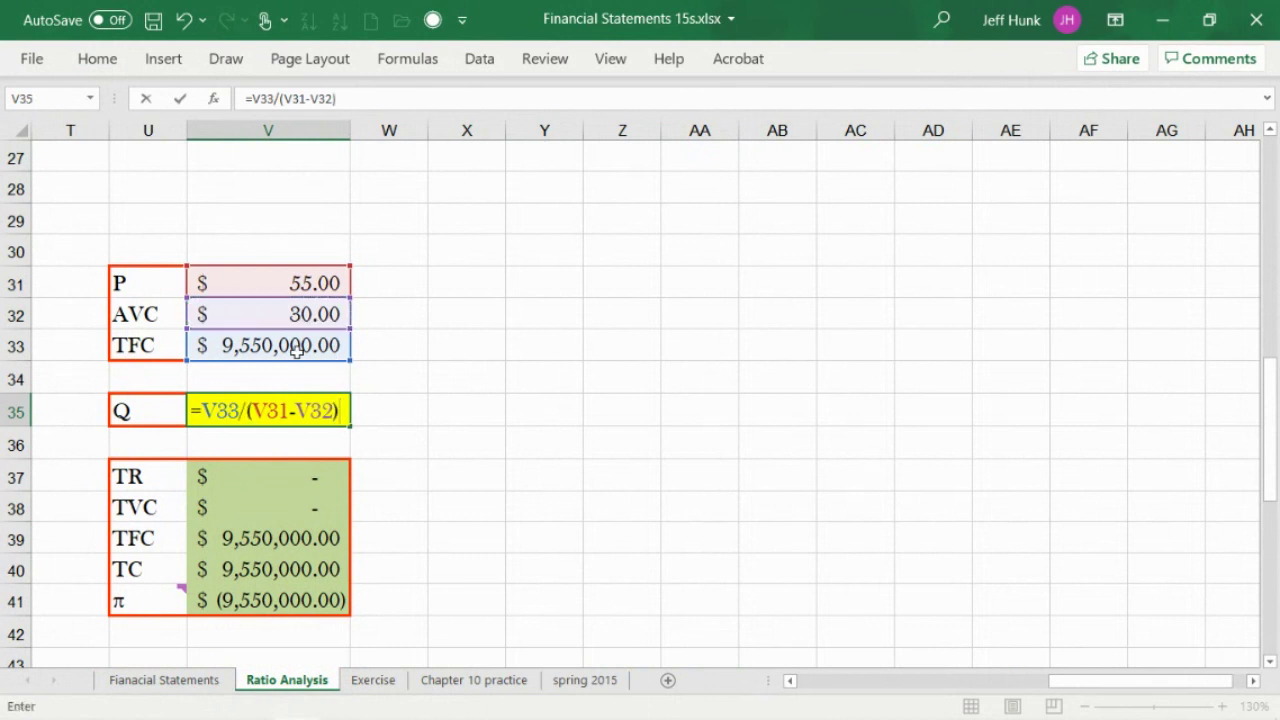
pyautogui.click(180, 98)
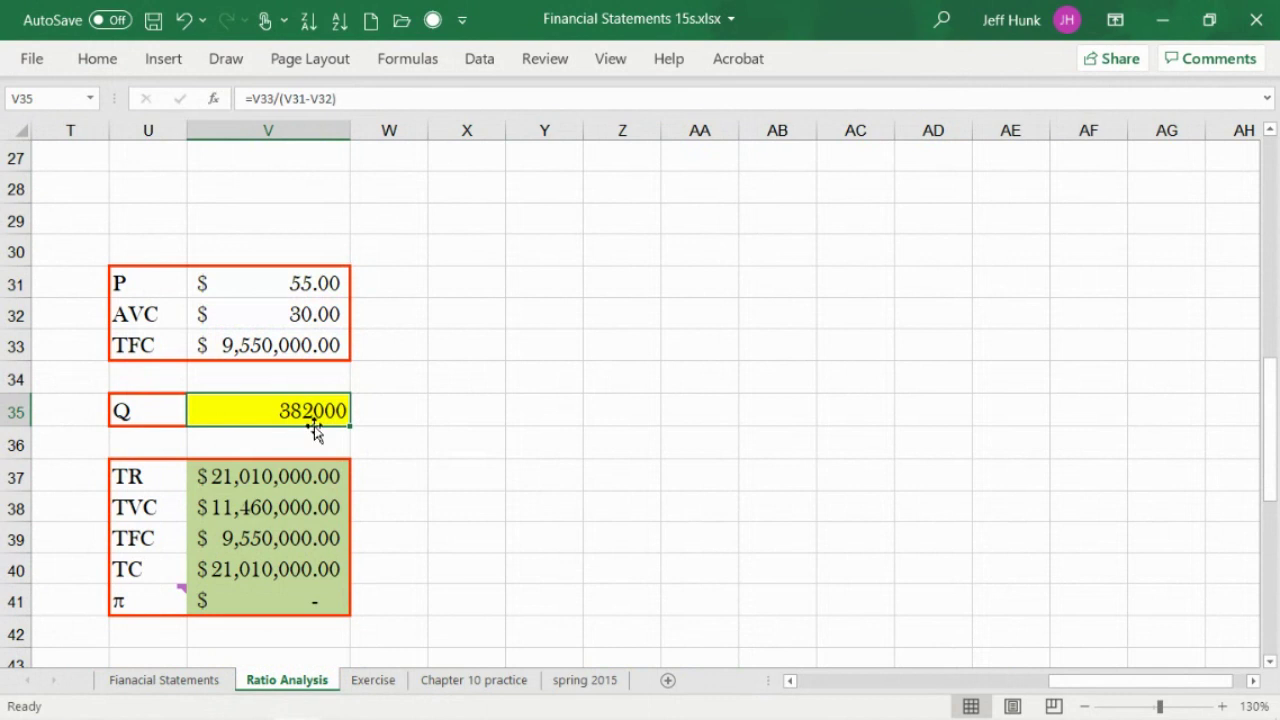
pyautogui.click(414, 414)
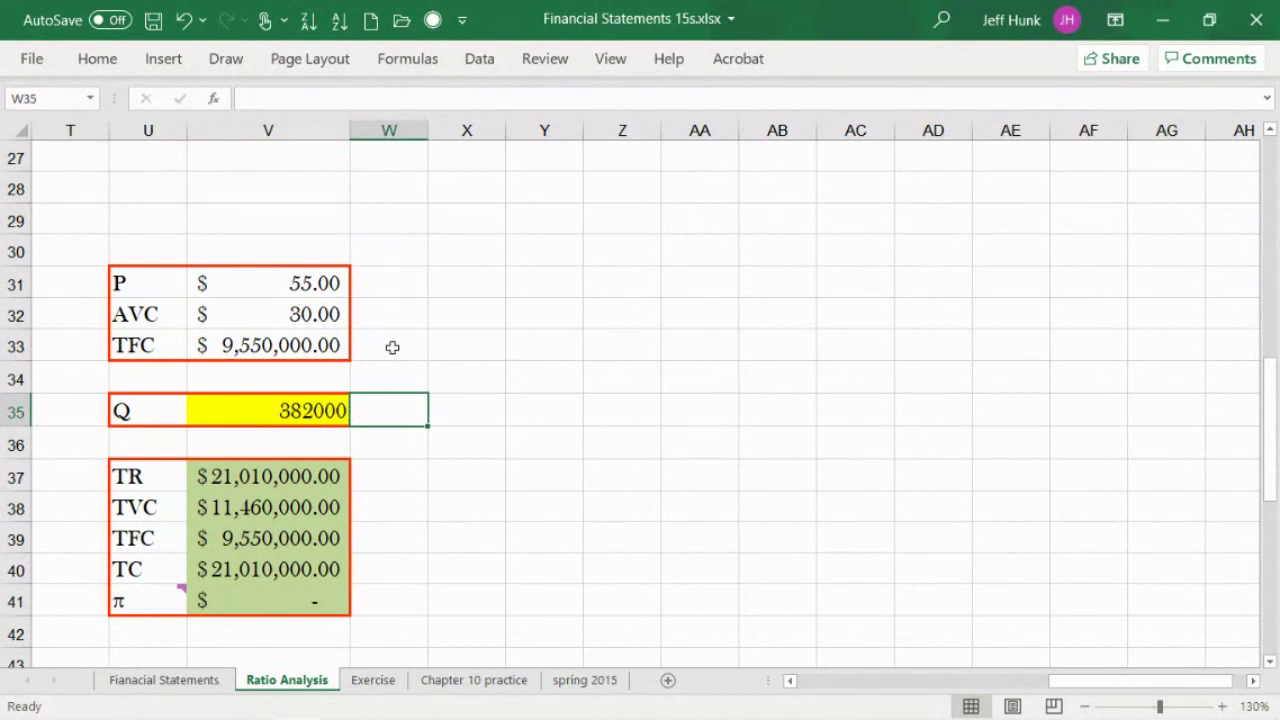
# Add and post a comment reading UNITS on the quantity cell V35.
pyautogui.click(262, 403)
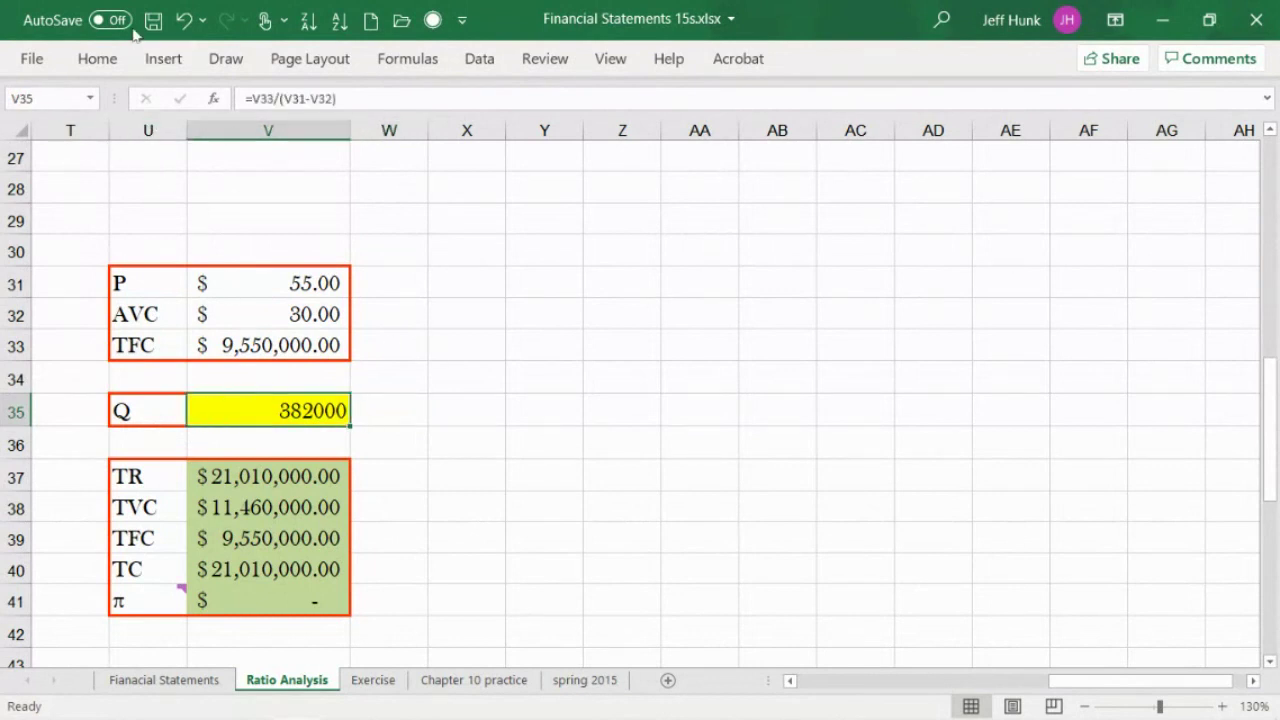
pyautogui.click(227, 60)
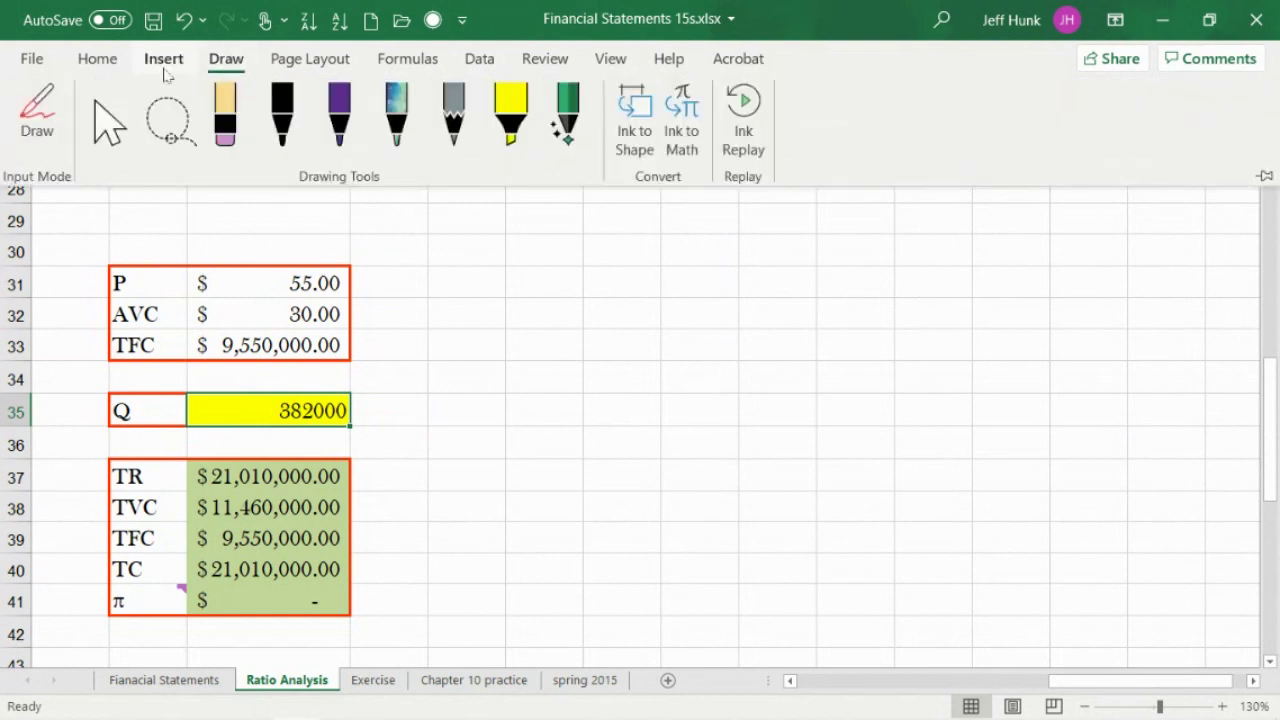
pyautogui.click(99, 58)
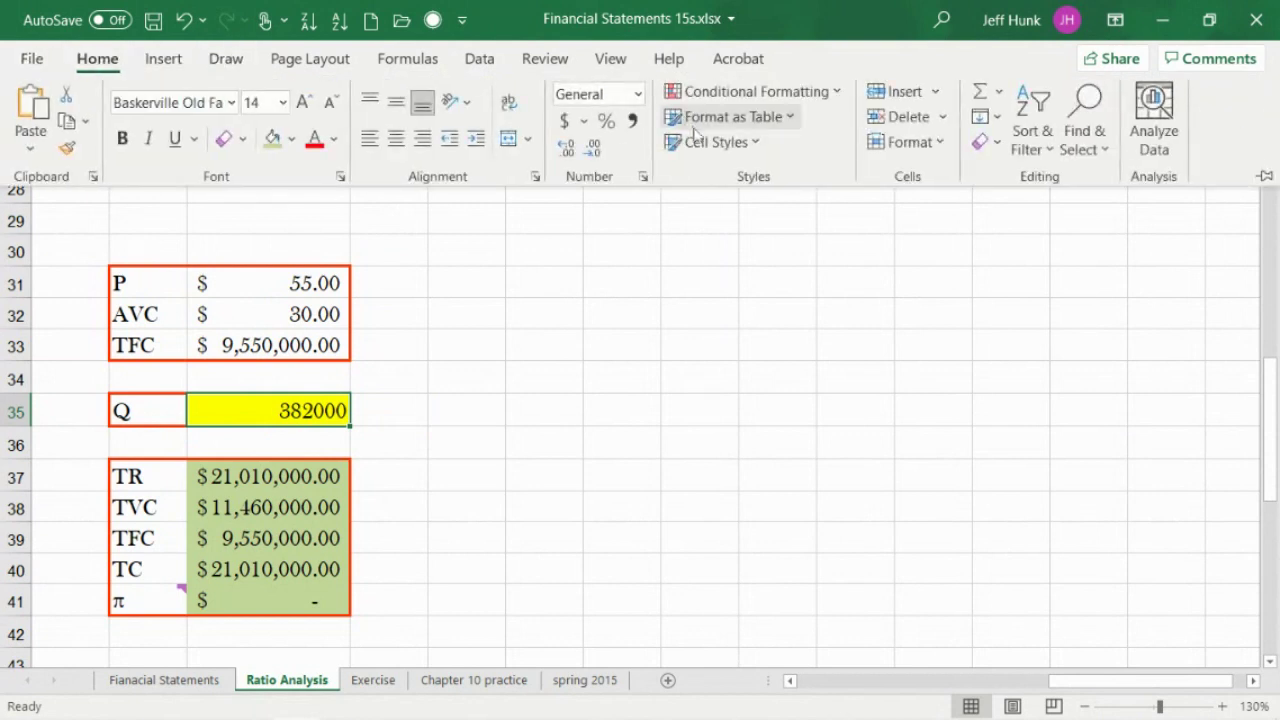
pyautogui.click(545, 58)
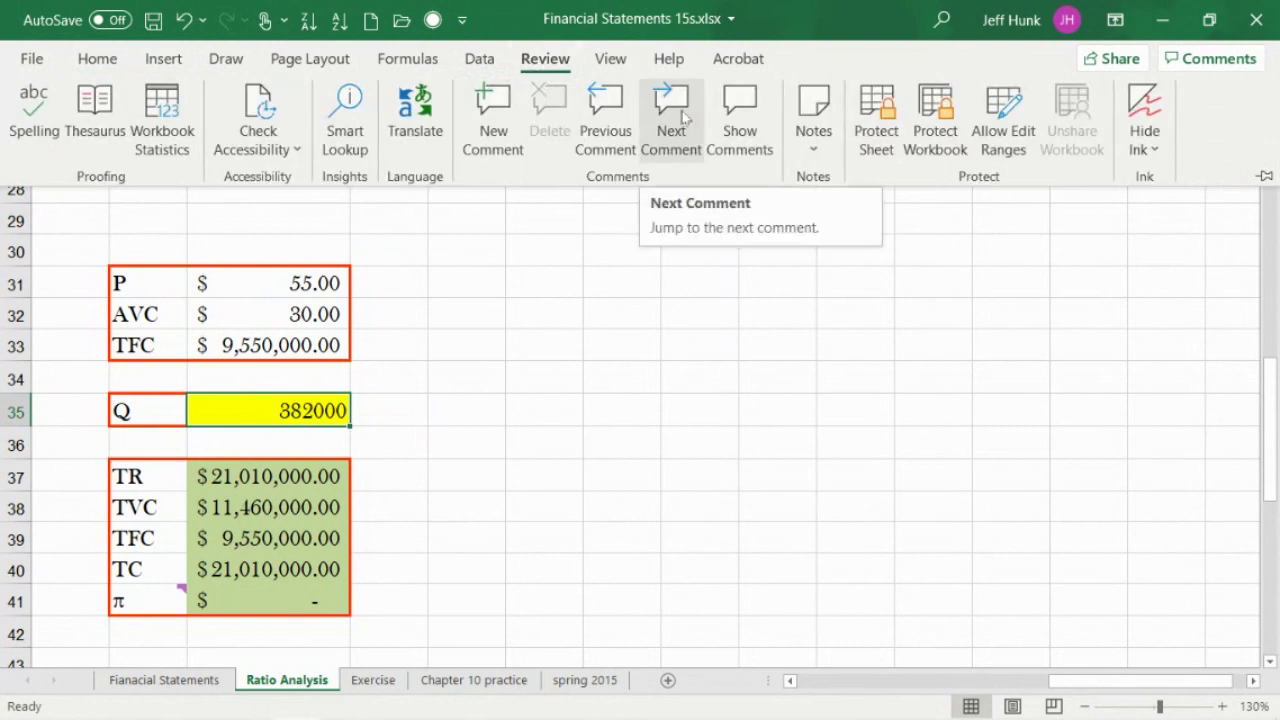
pyautogui.click(492, 112)
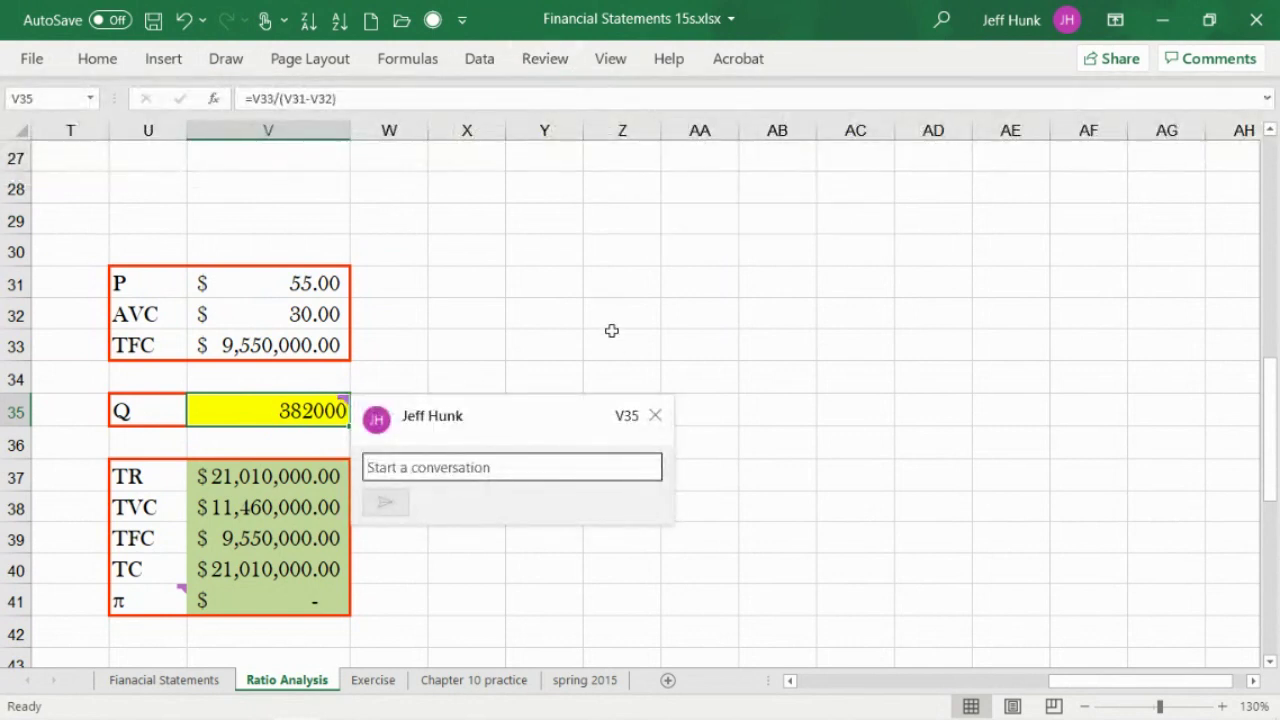
pyautogui.write('UNITS')
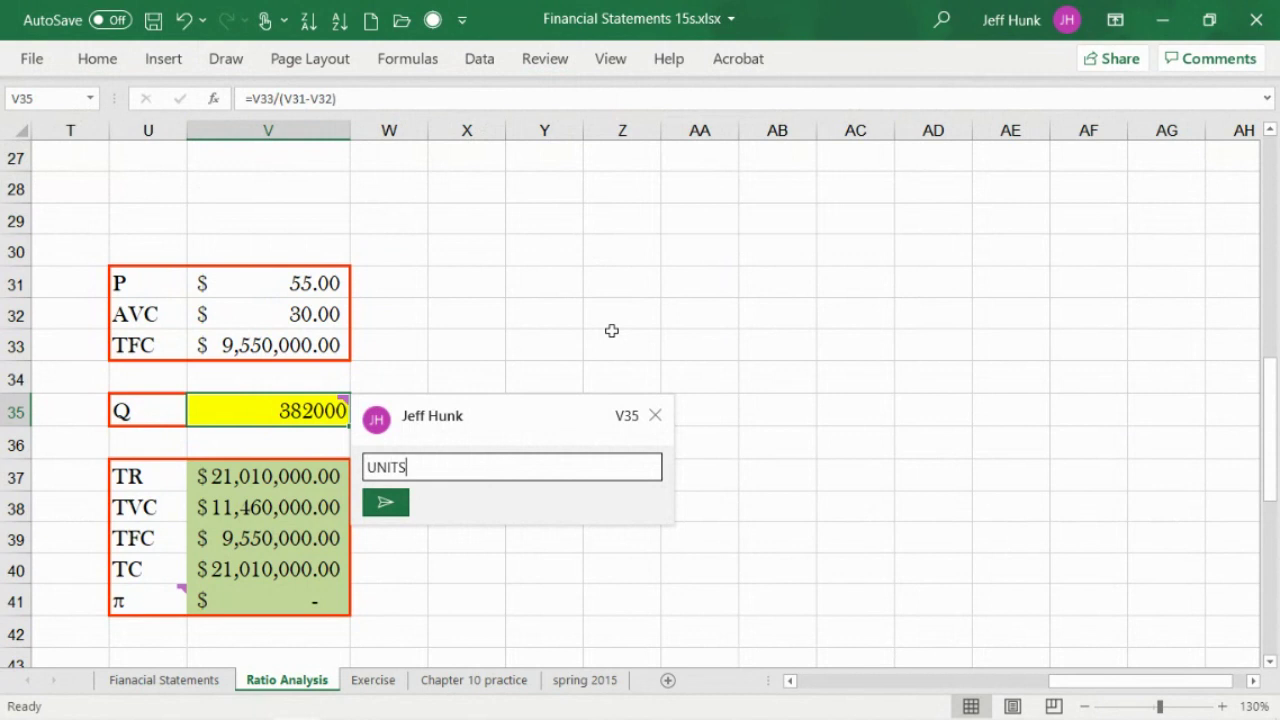
pyautogui.click(400, 504)
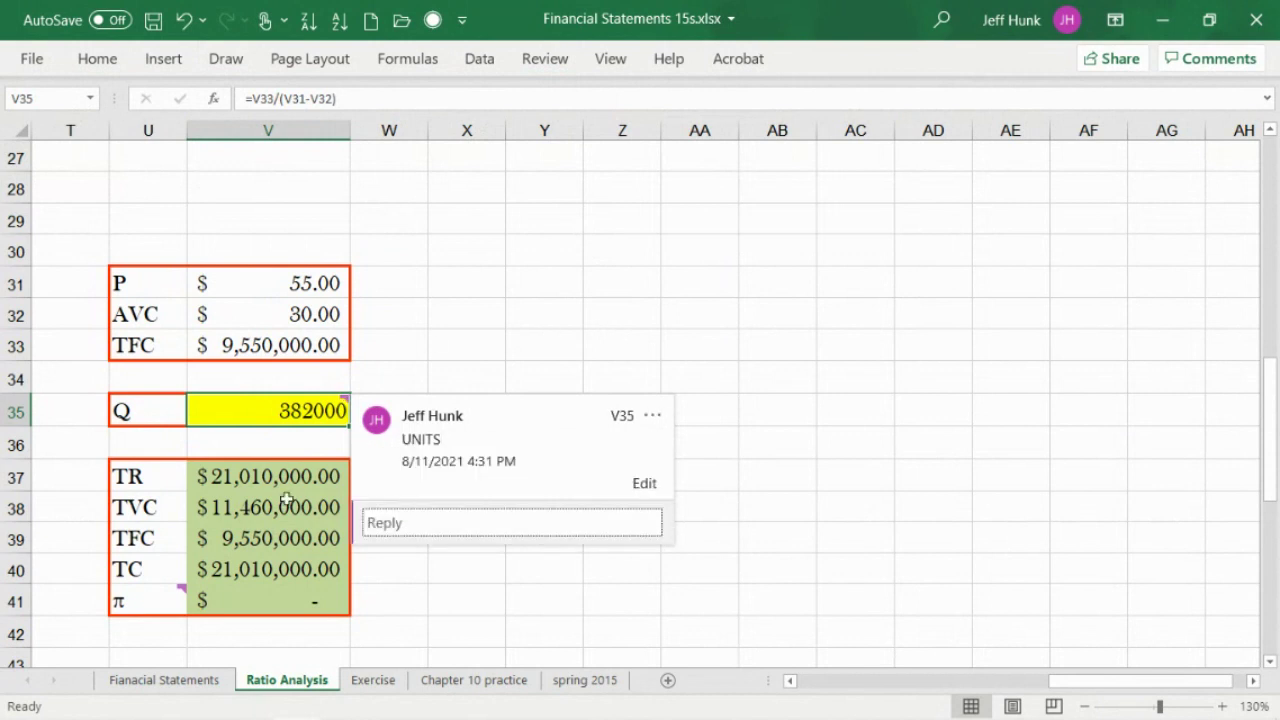
# Change the quantity label in cell U35 to QBE.
pyautogui.click(150, 418)
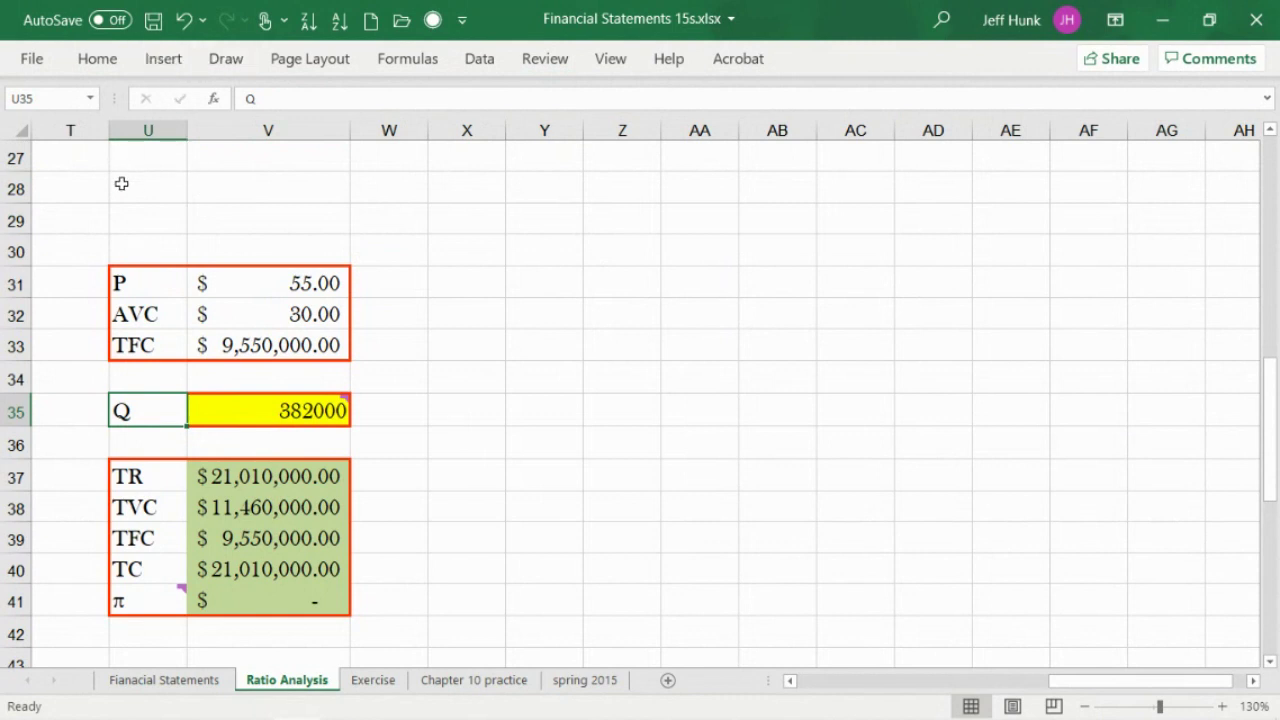
pyautogui.click(262, 101)
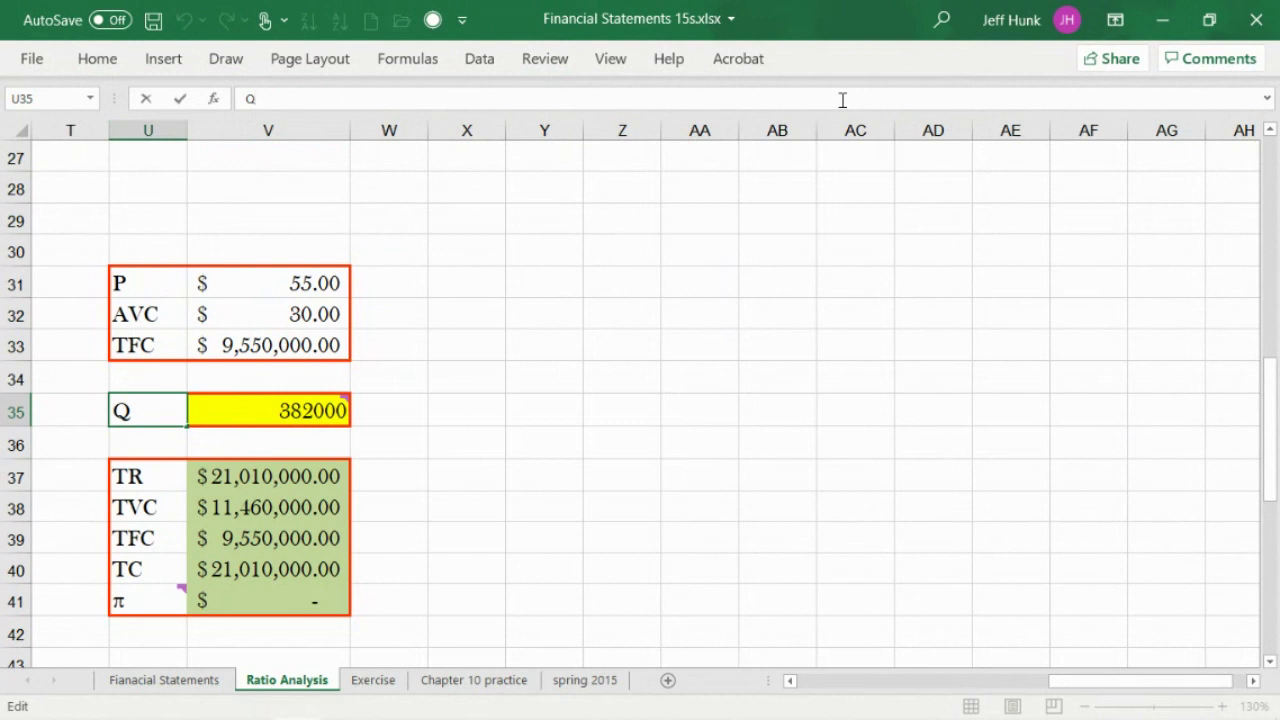
pyautogui.write('BE')
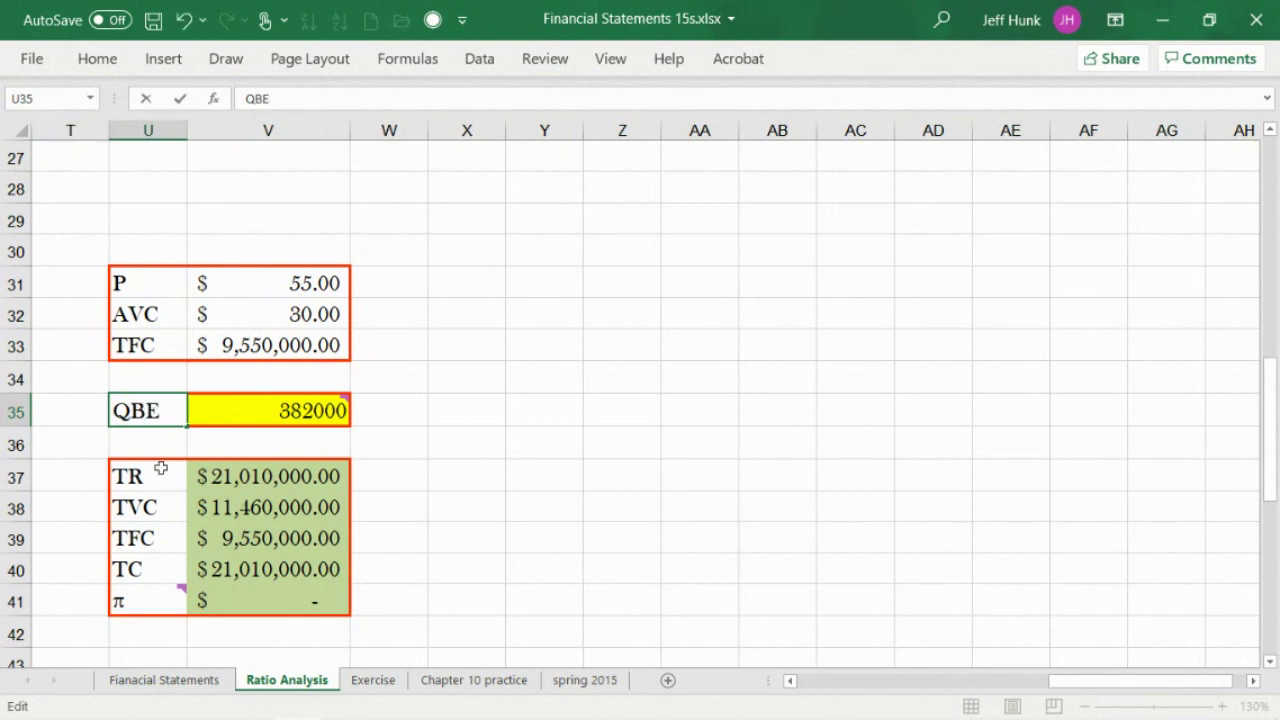
# Format the letters BE of the label in cell U35 as subscript.
pyautogui.moveTo(133, 405); pyautogui.dragTo(160, 410)
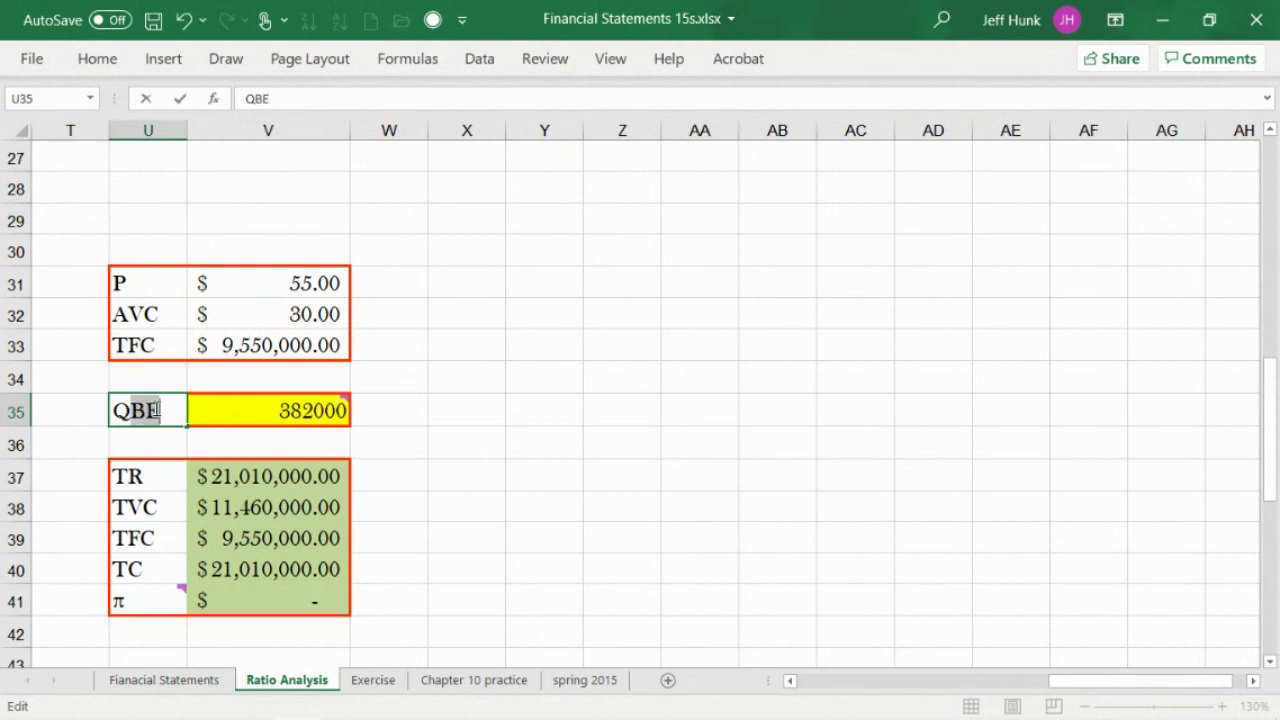
pyautogui.click(97, 58)
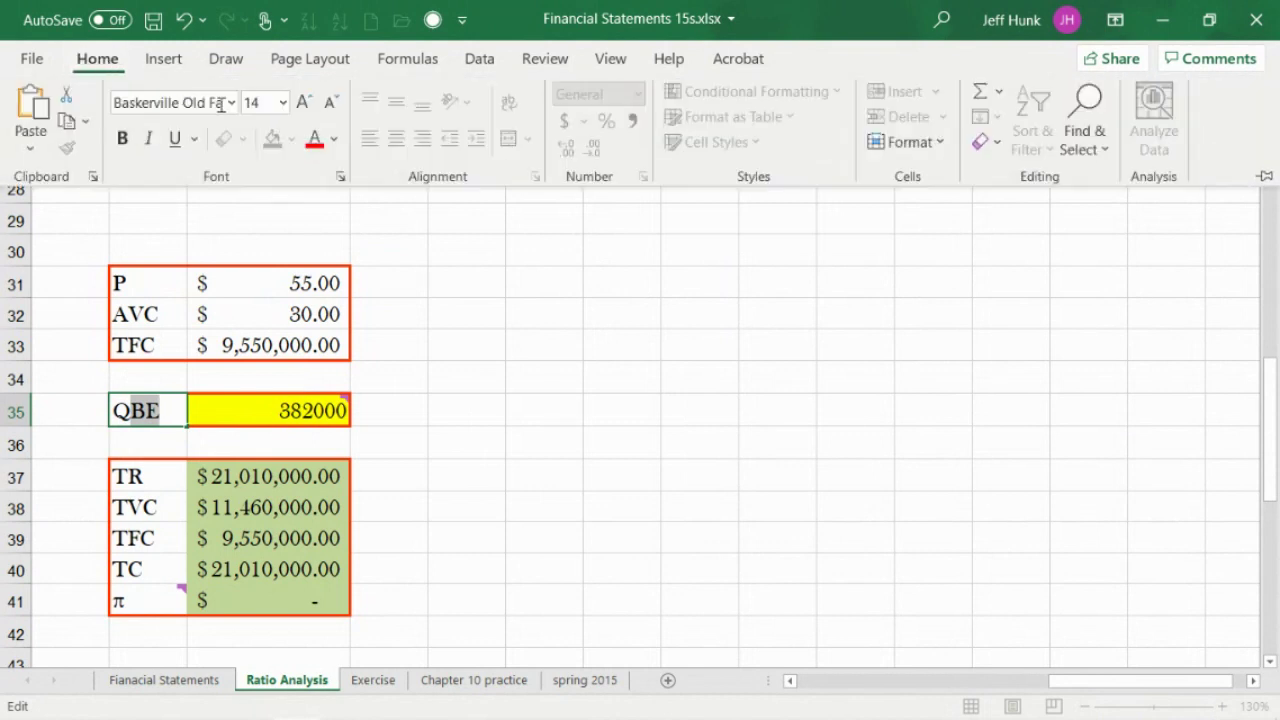
pyautogui.click(340, 176)
pyautogui.click(316, 279)
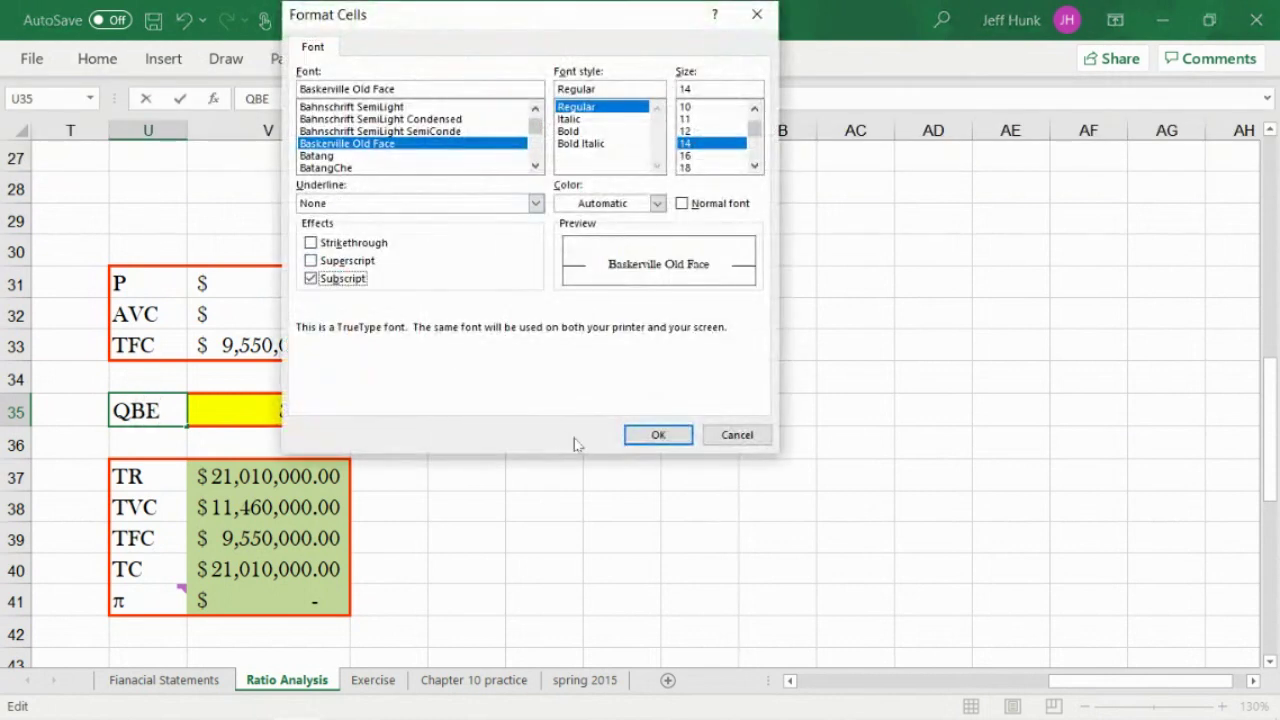
pyautogui.click(659, 437)
pyautogui.click(808, 455)
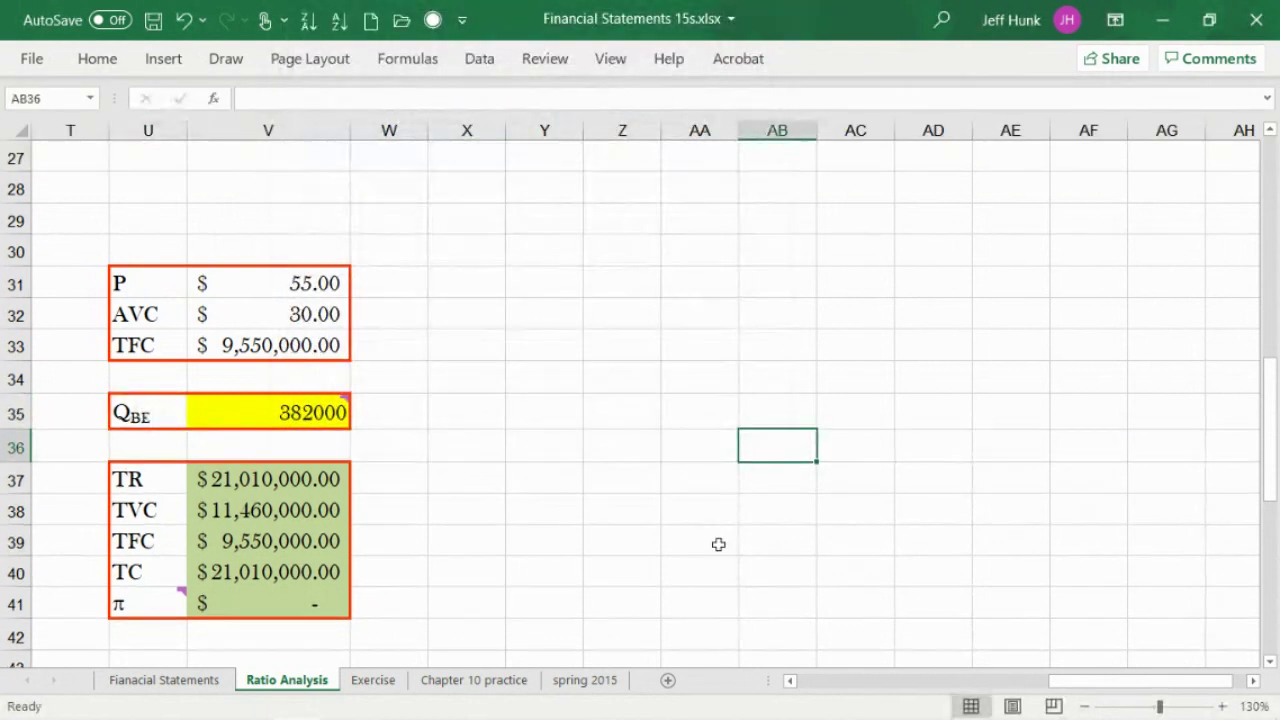
pyautogui.click(612, 585)
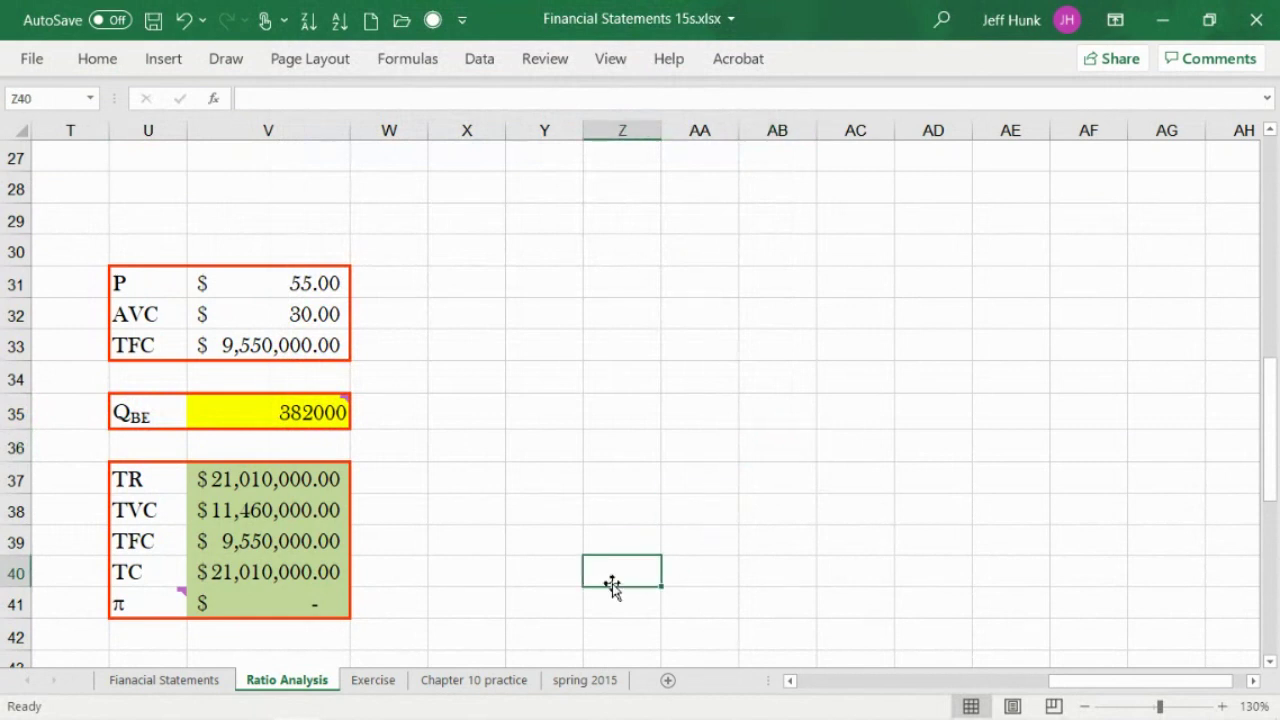
# Apply the Number format to the break-even quantity in cell V35.
pyautogui.click(254, 420)
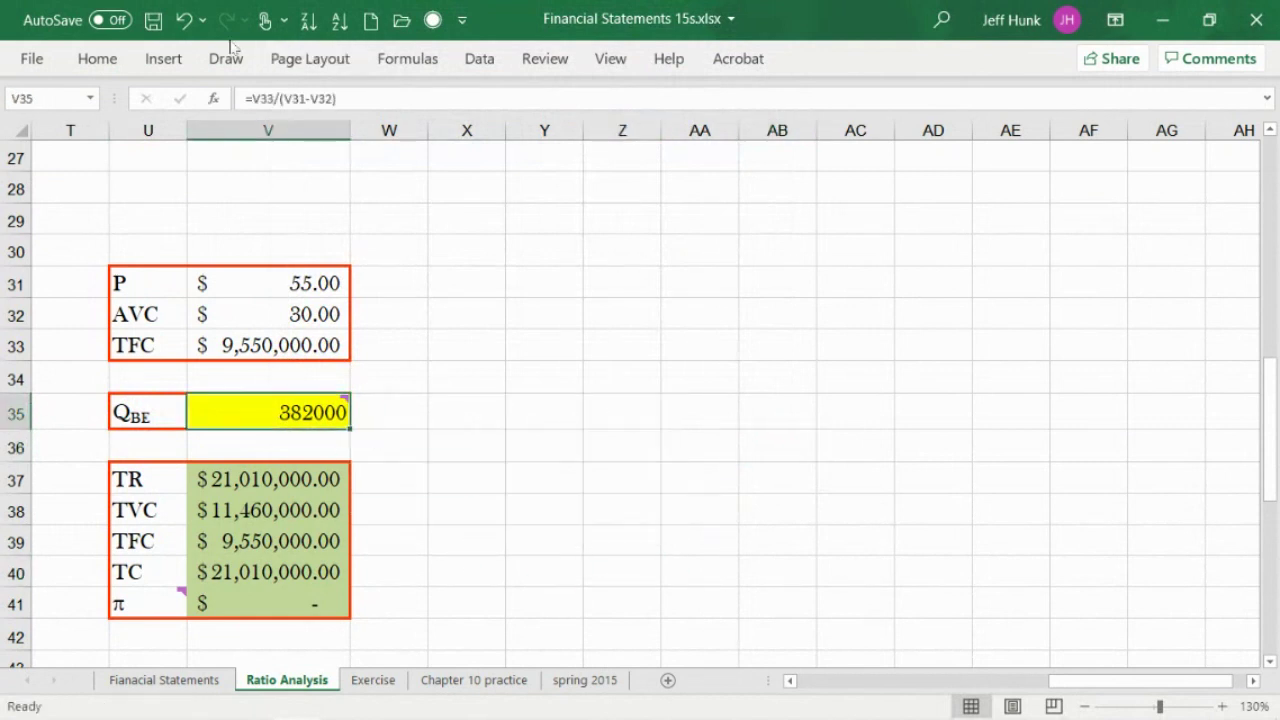
pyautogui.click(103, 62)
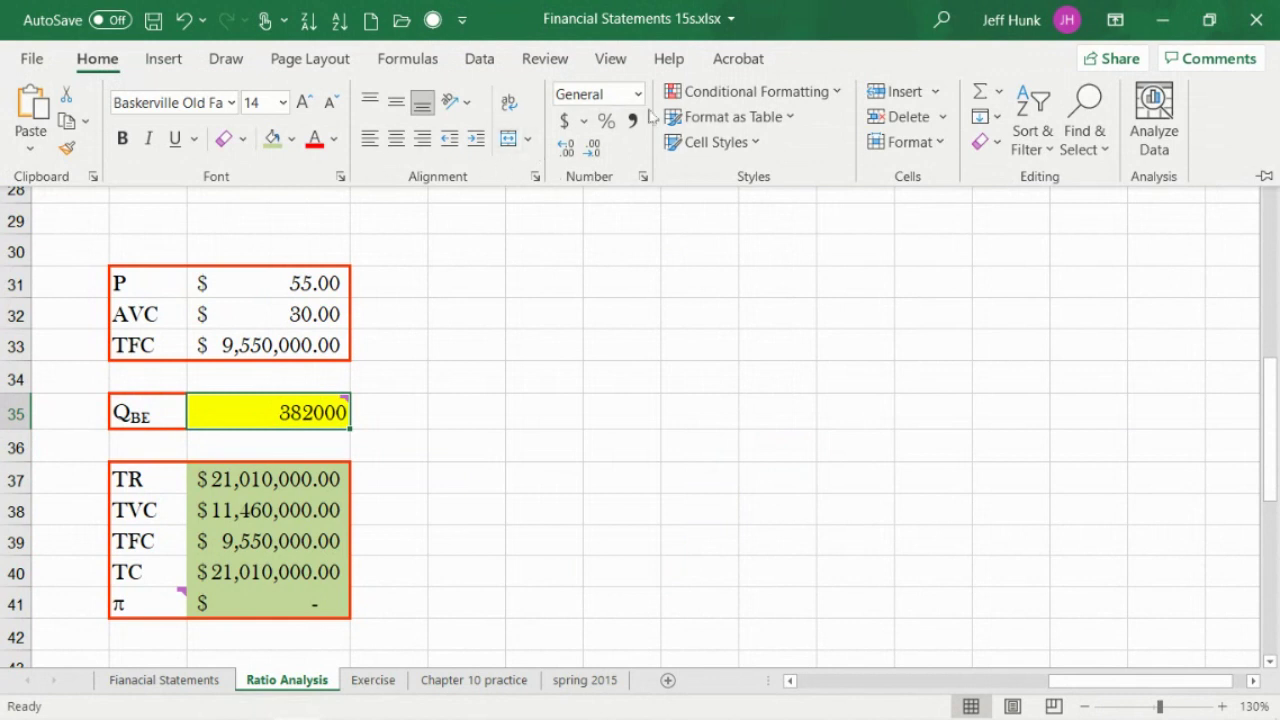
pyautogui.click(637, 93)
pyautogui.click(628, 178)
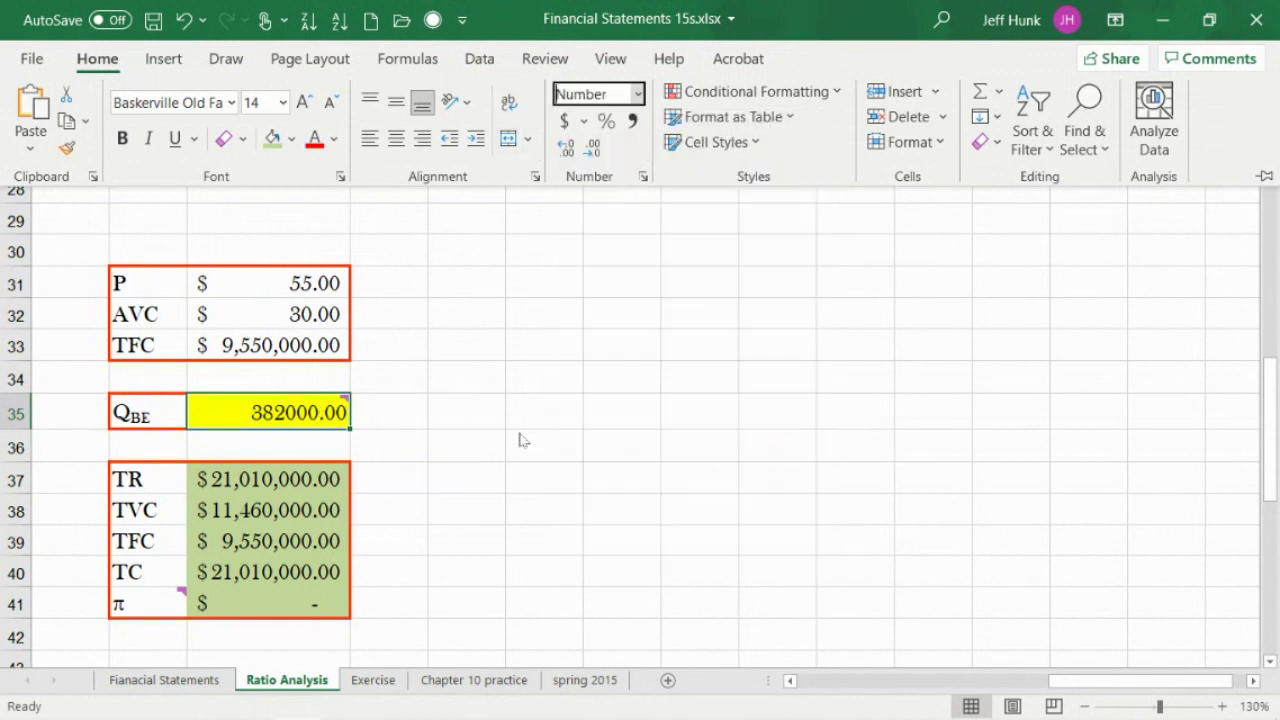
pyautogui.click(501, 510)
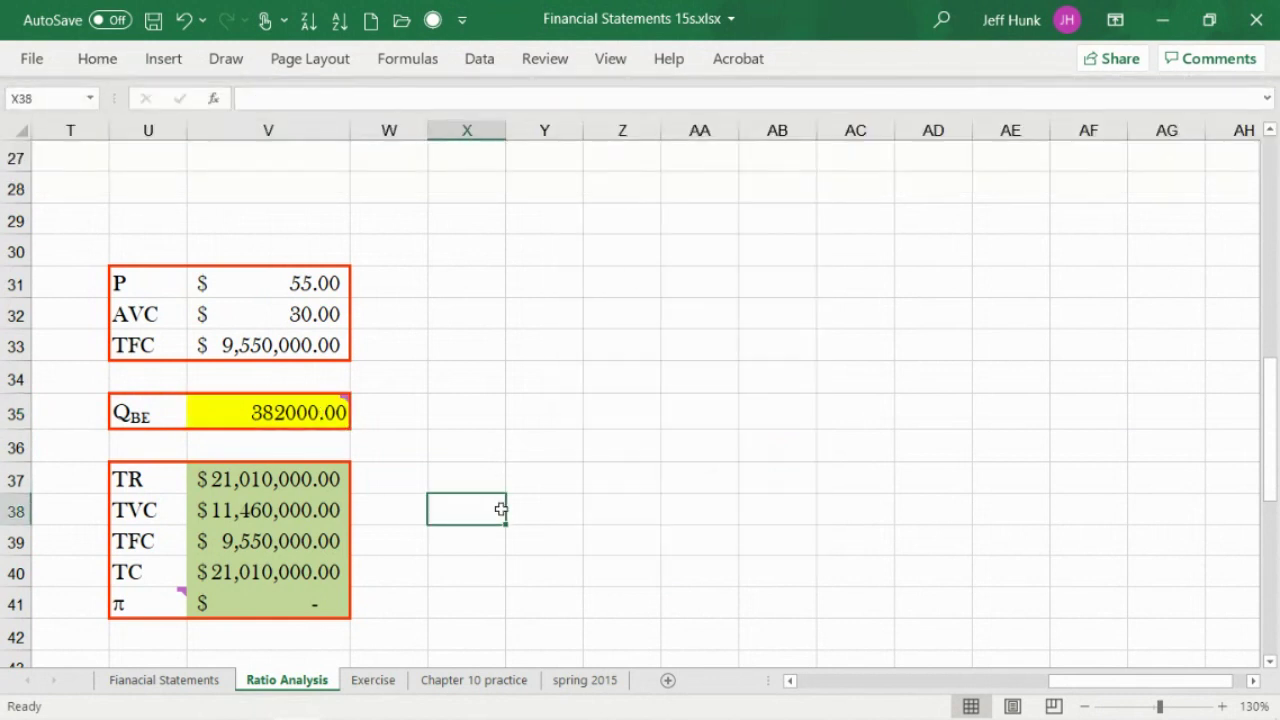
# Return the break-even quantity in cell V35 to the General format.
pyautogui.click(270, 416)
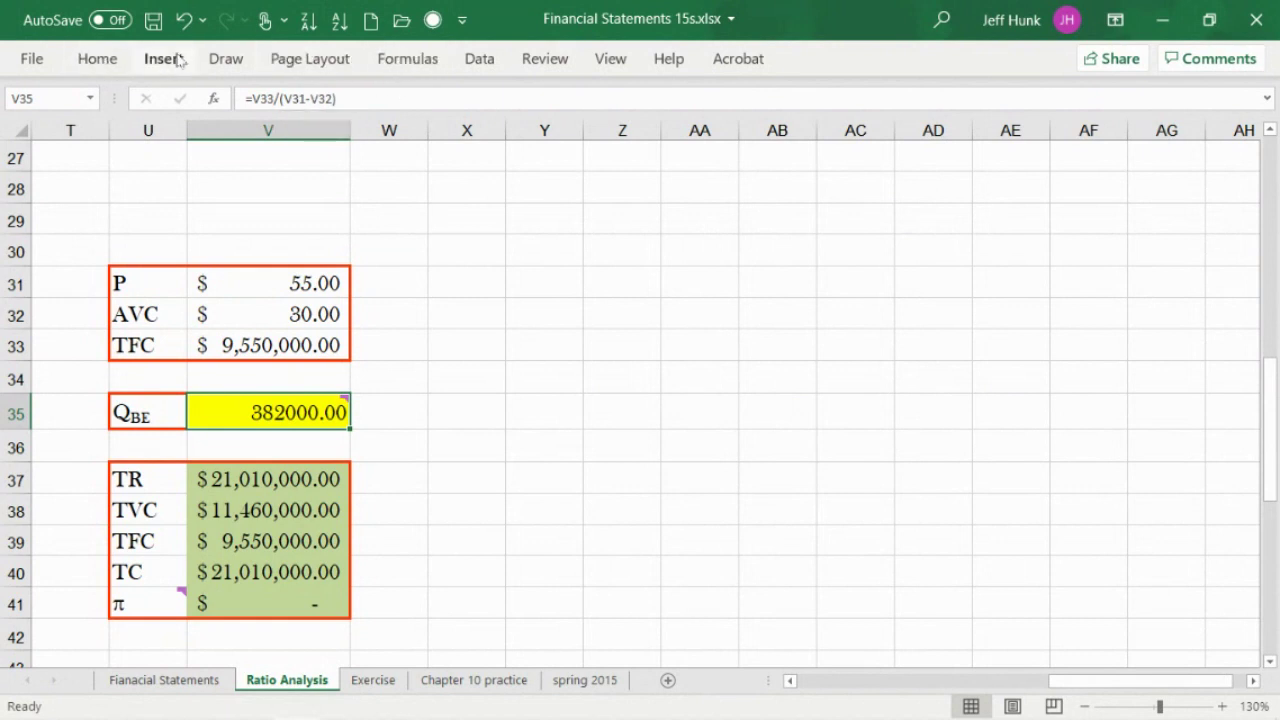
pyautogui.click(97, 58)
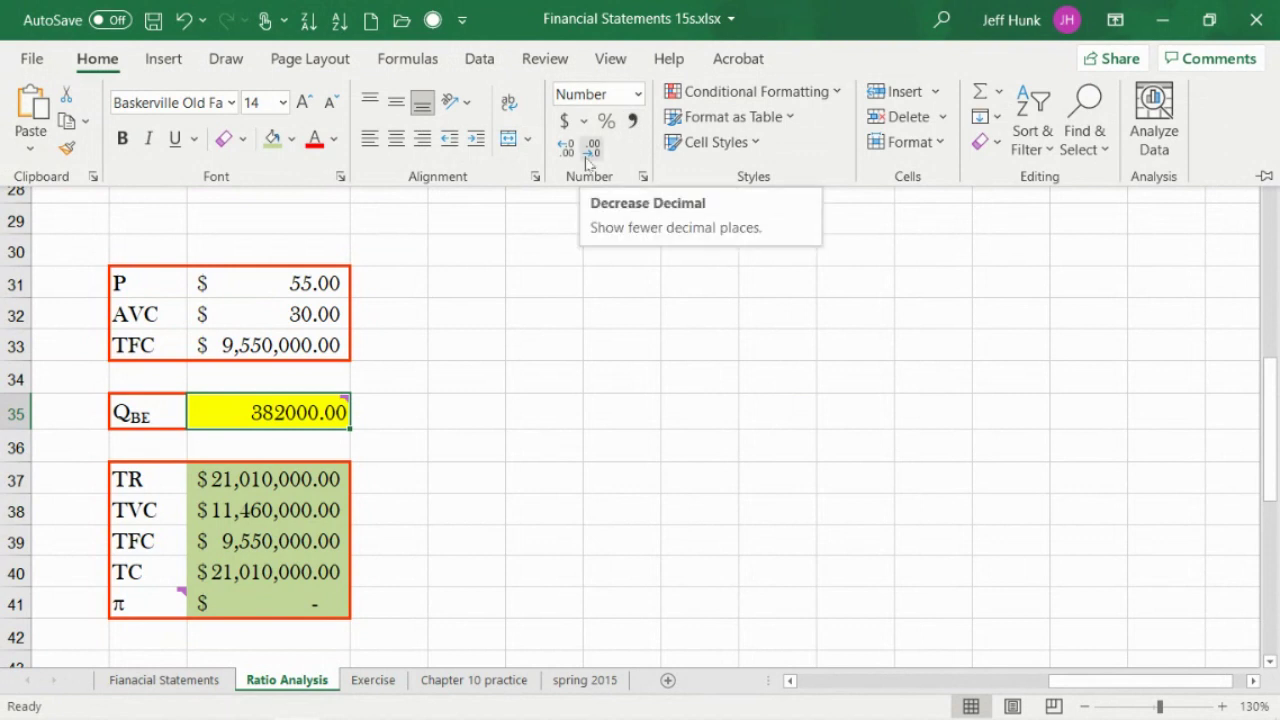
pyautogui.click(638, 95)
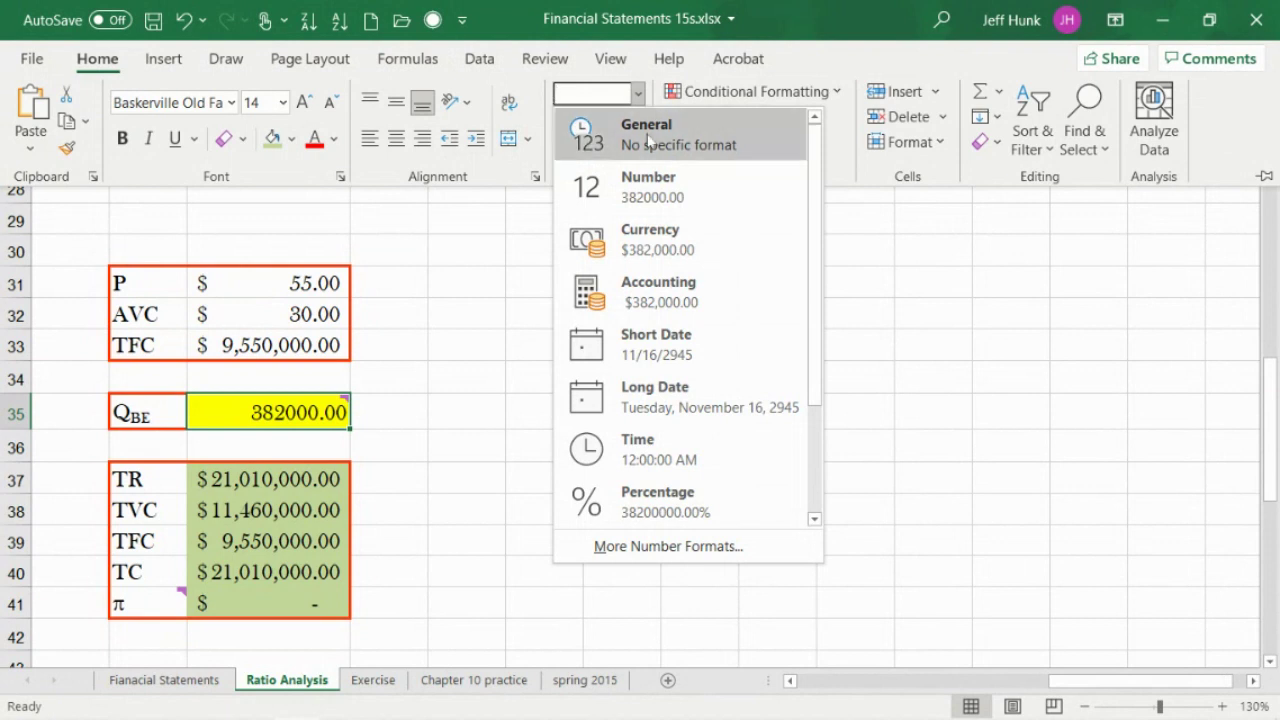
pyautogui.click(650, 135)
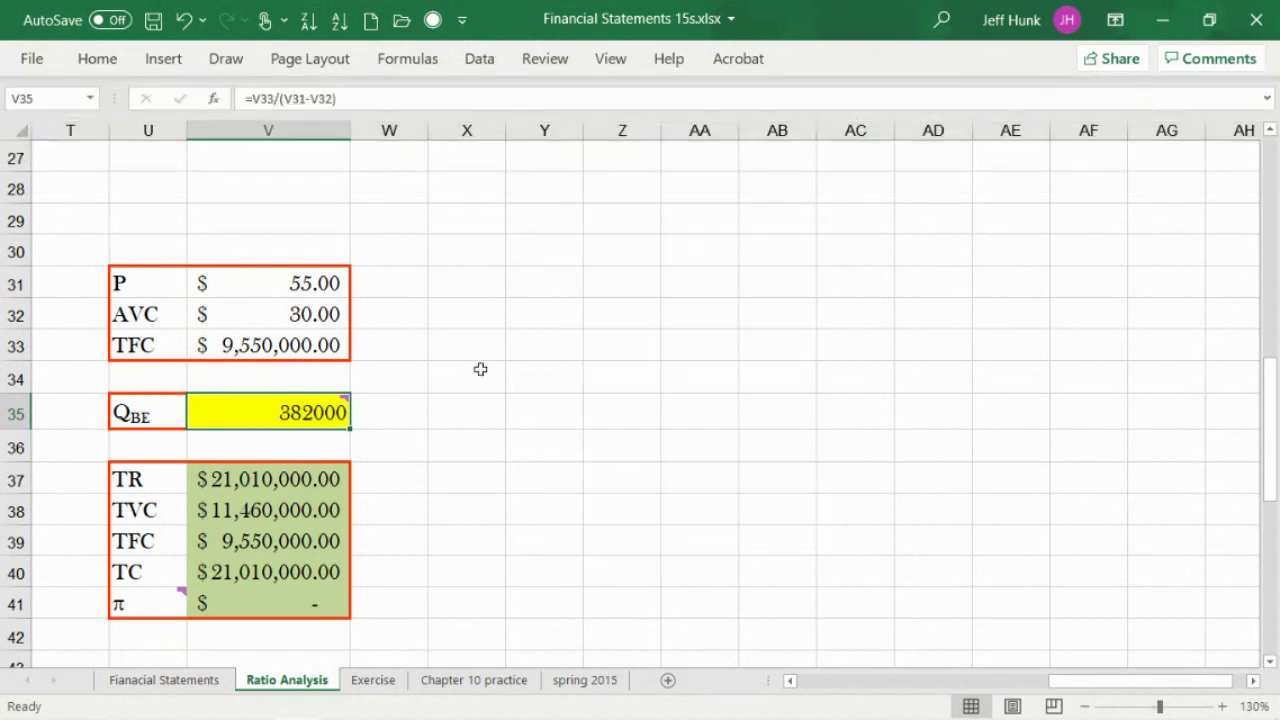
pyautogui.click(481, 373)
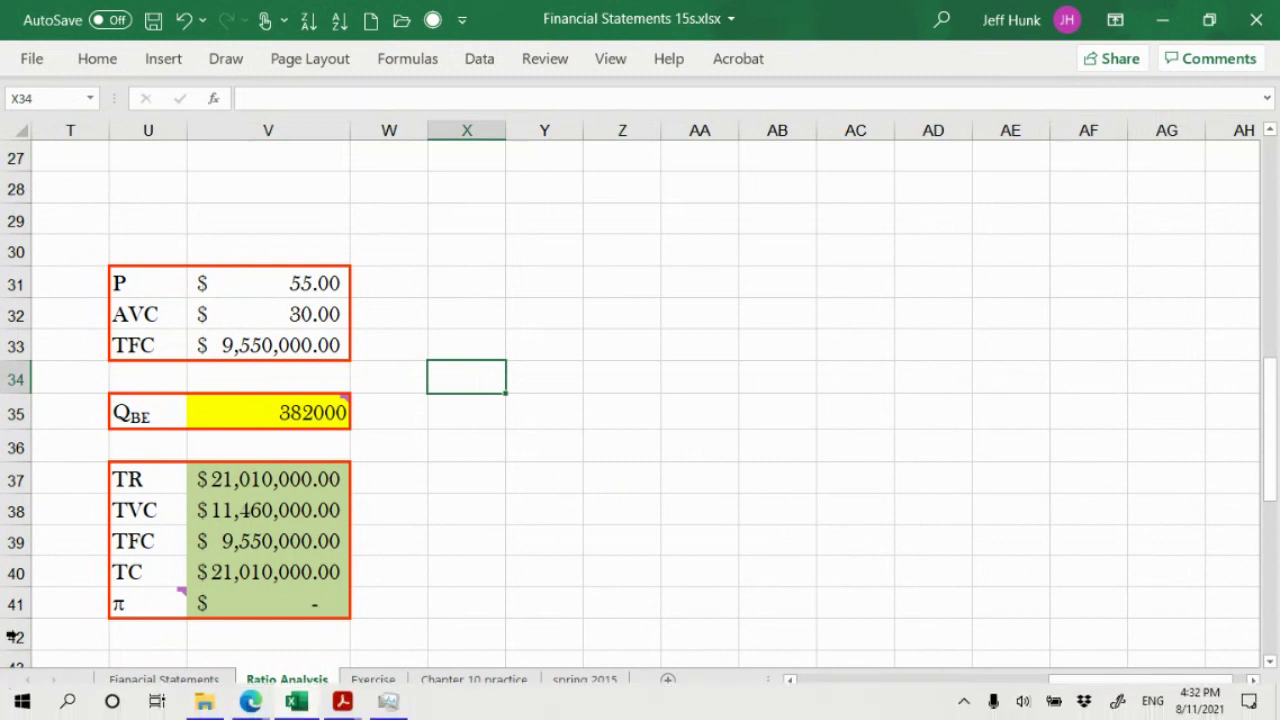
# Switch to the Blackboard Collaborate session in the browser and check the chat and the attendee list.
pyautogui.click(250, 704)
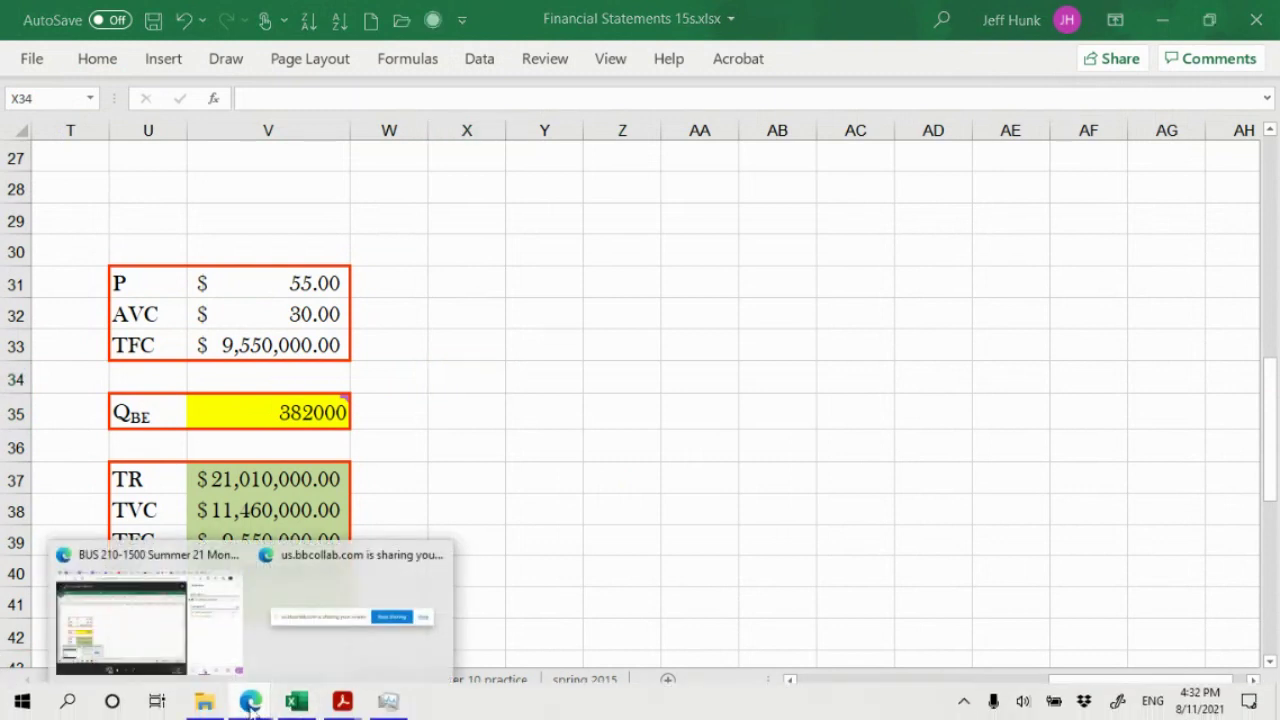
pyautogui.click(176, 640)
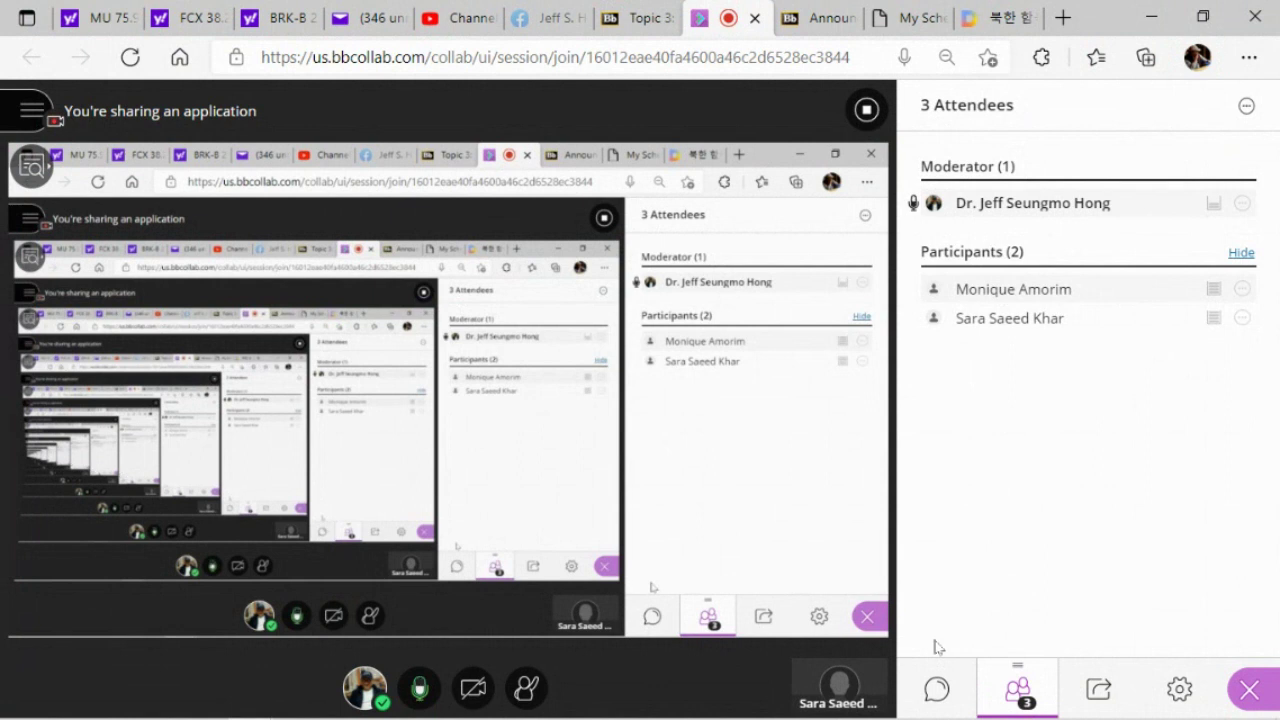
pyautogui.click(952, 692)
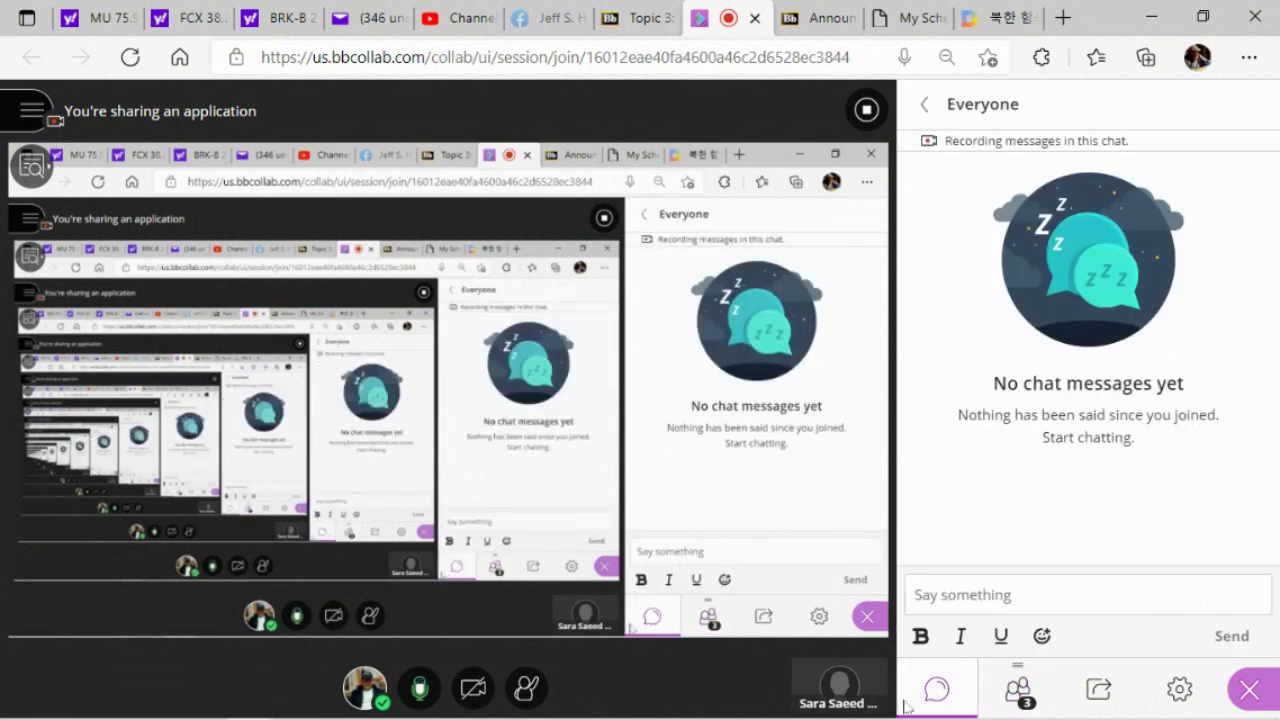
pyautogui.click(1022, 690)
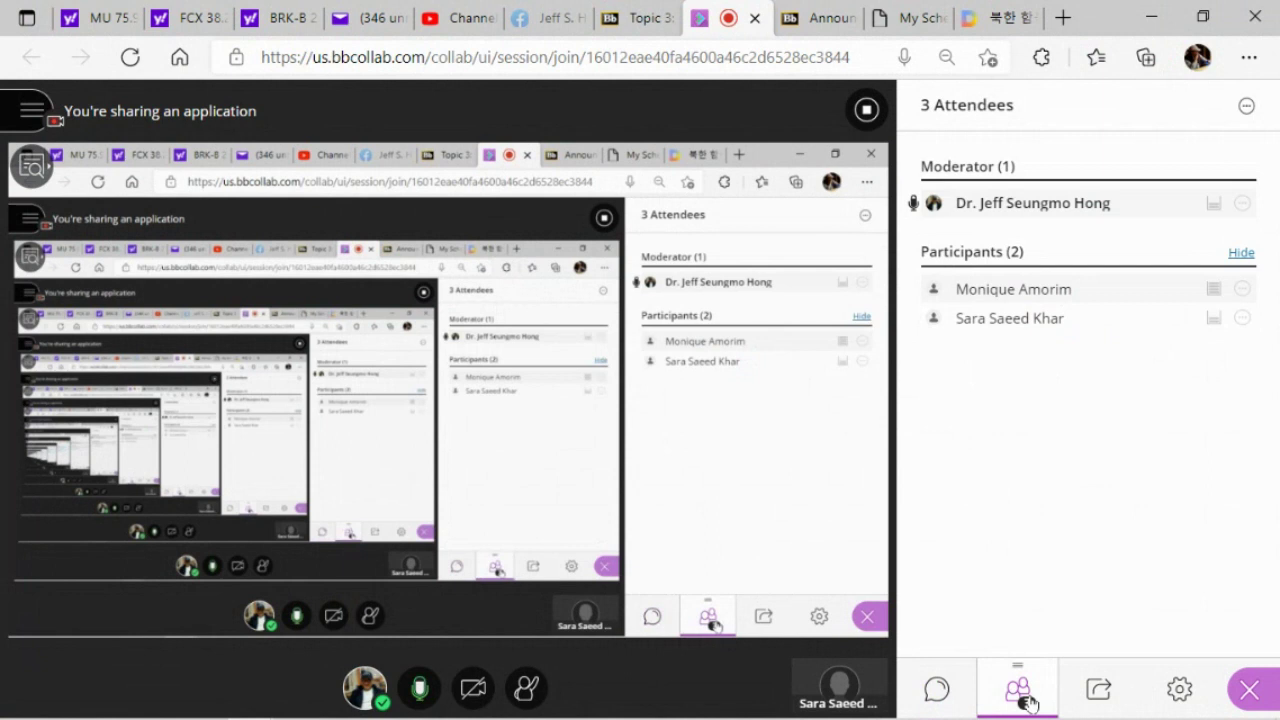
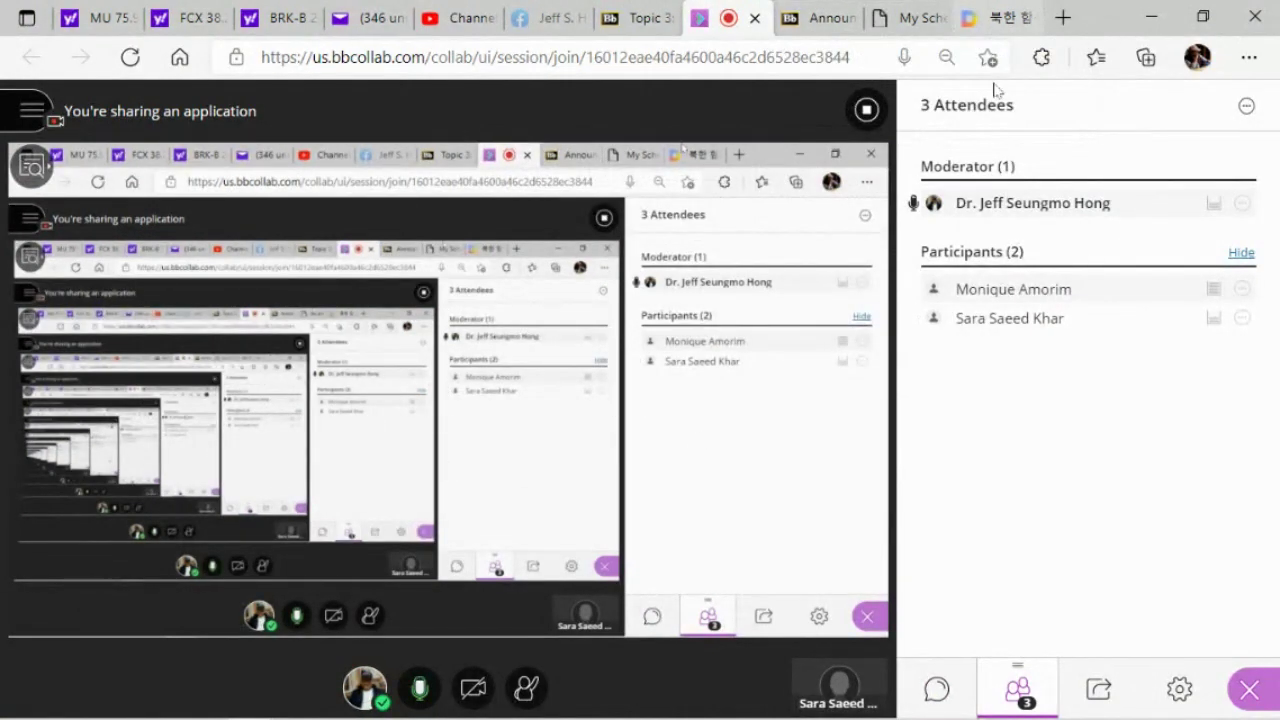
pyautogui.click(908, 18)
pyautogui.click(745, 18)
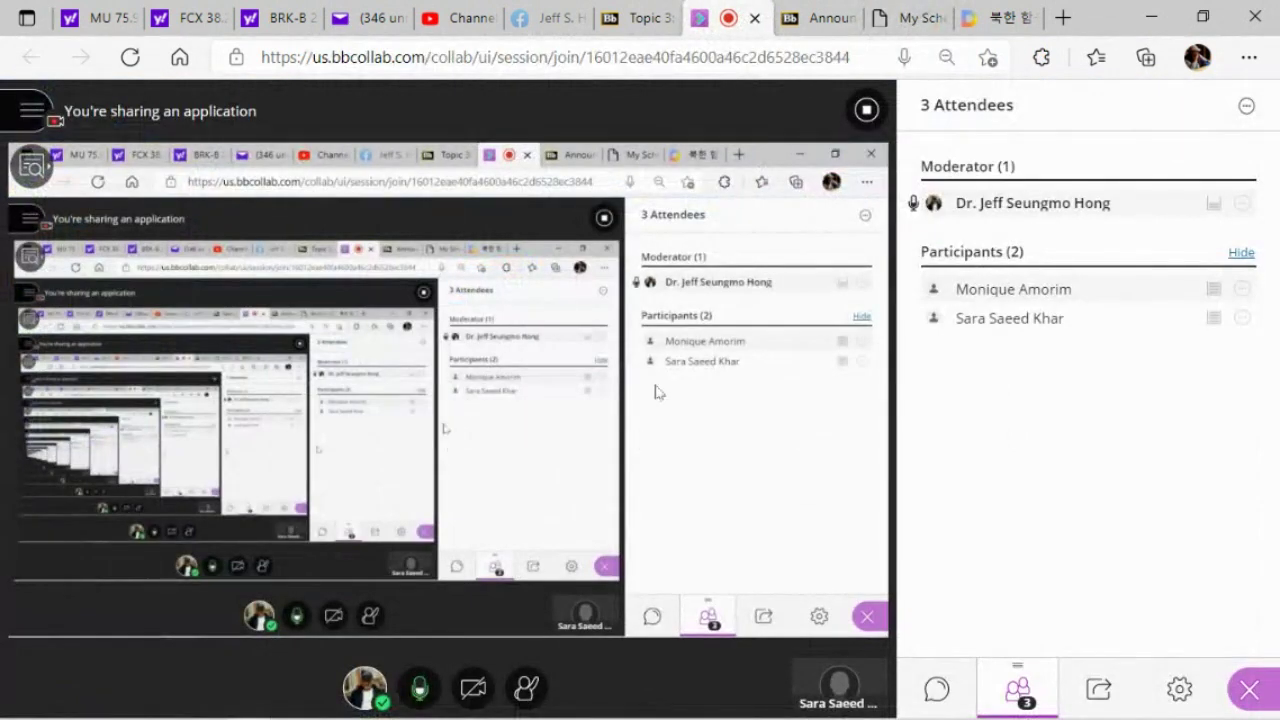
# Switch back to Excel and accept the CUNYfirst timeout warning to continue that session.
pyautogui.moveTo(247, 710)
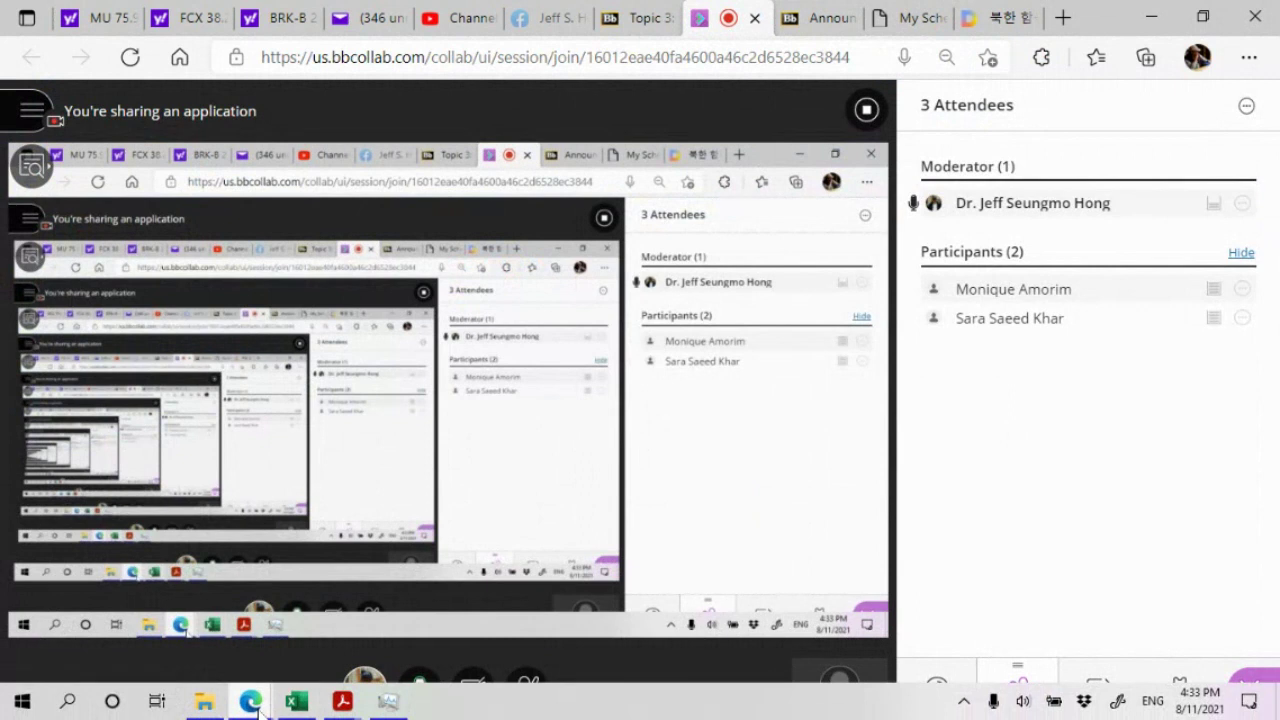
pyautogui.click(296, 701)
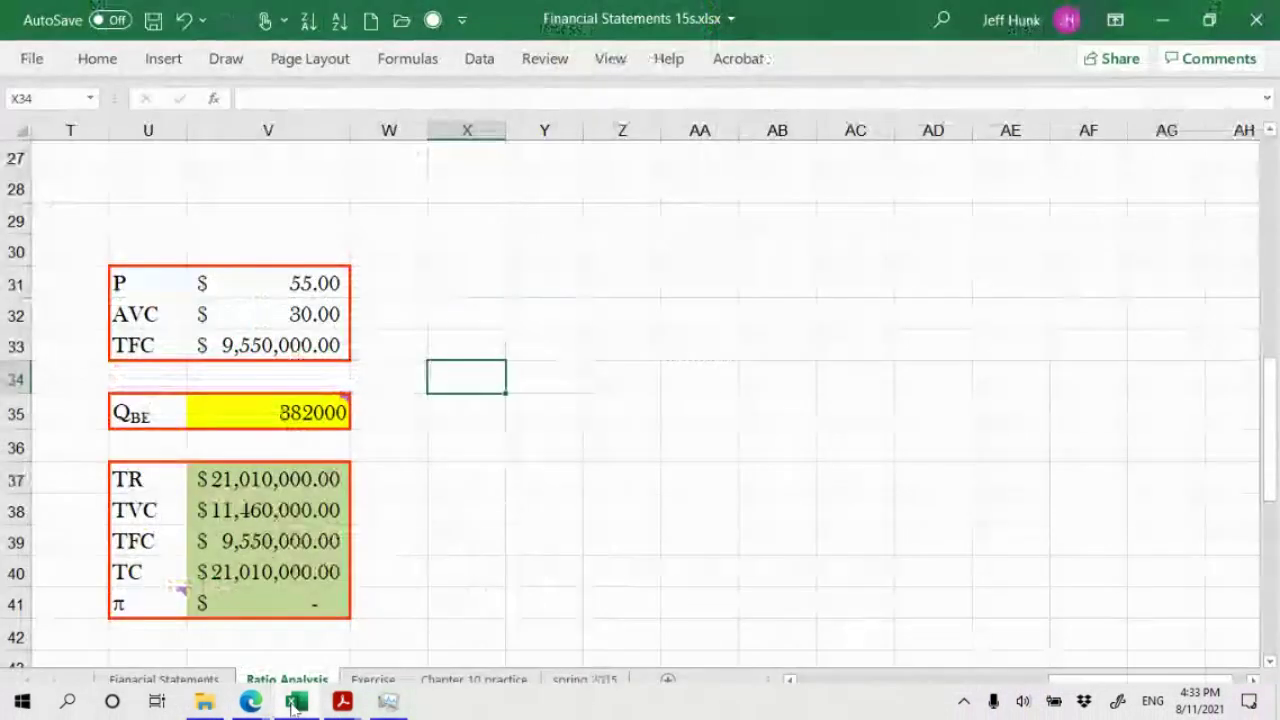
pyautogui.moveTo(250, 705)
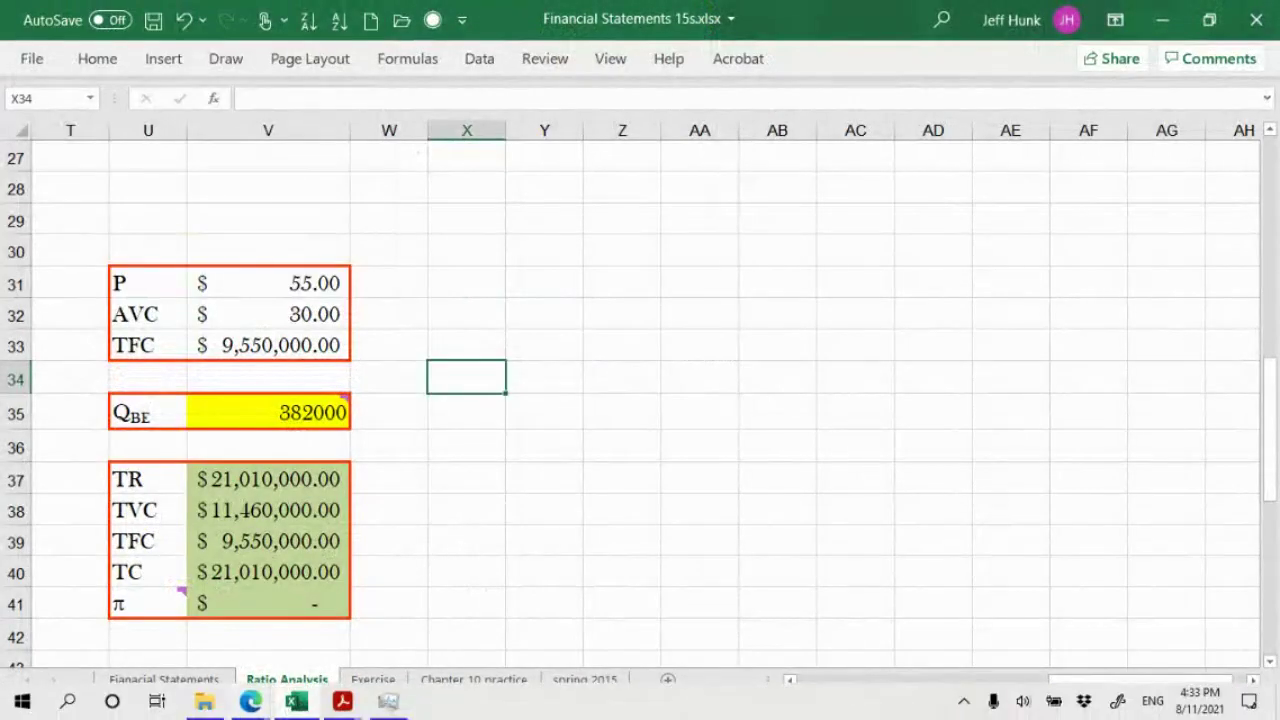
pyautogui.click(450, 615)
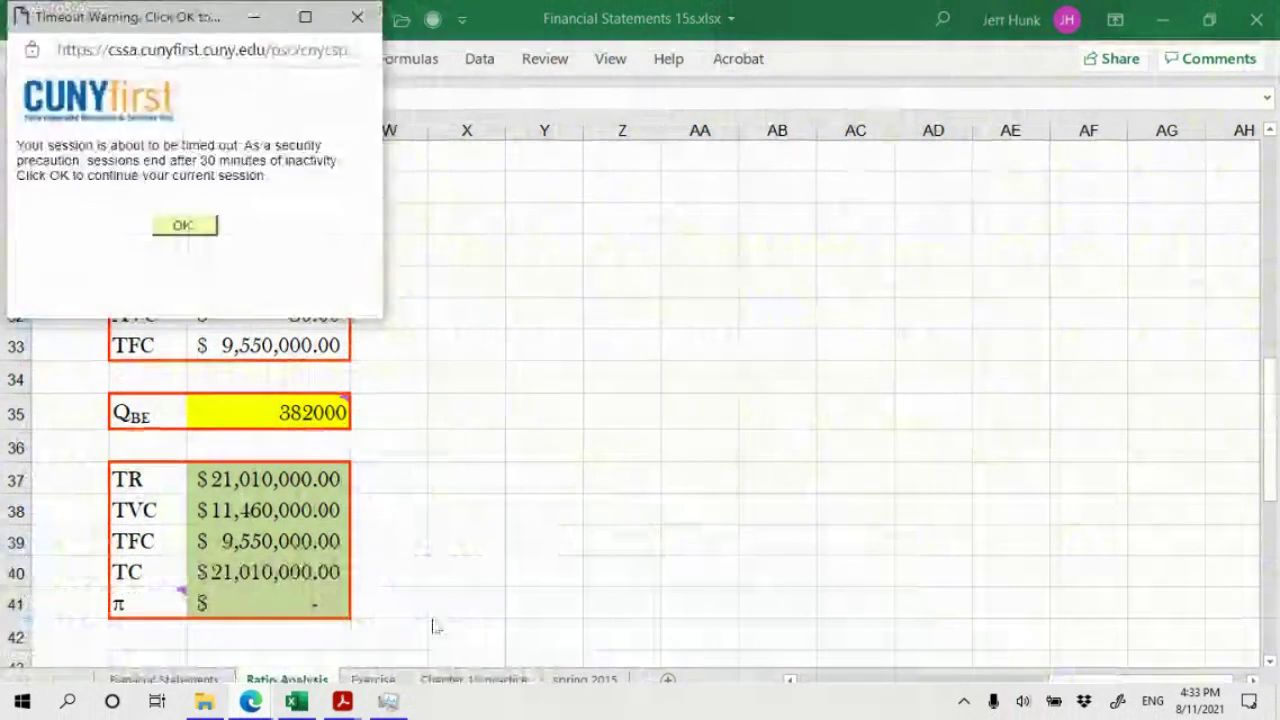
pyautogui.click(200, 226)
pyautogui.click(684, 420)
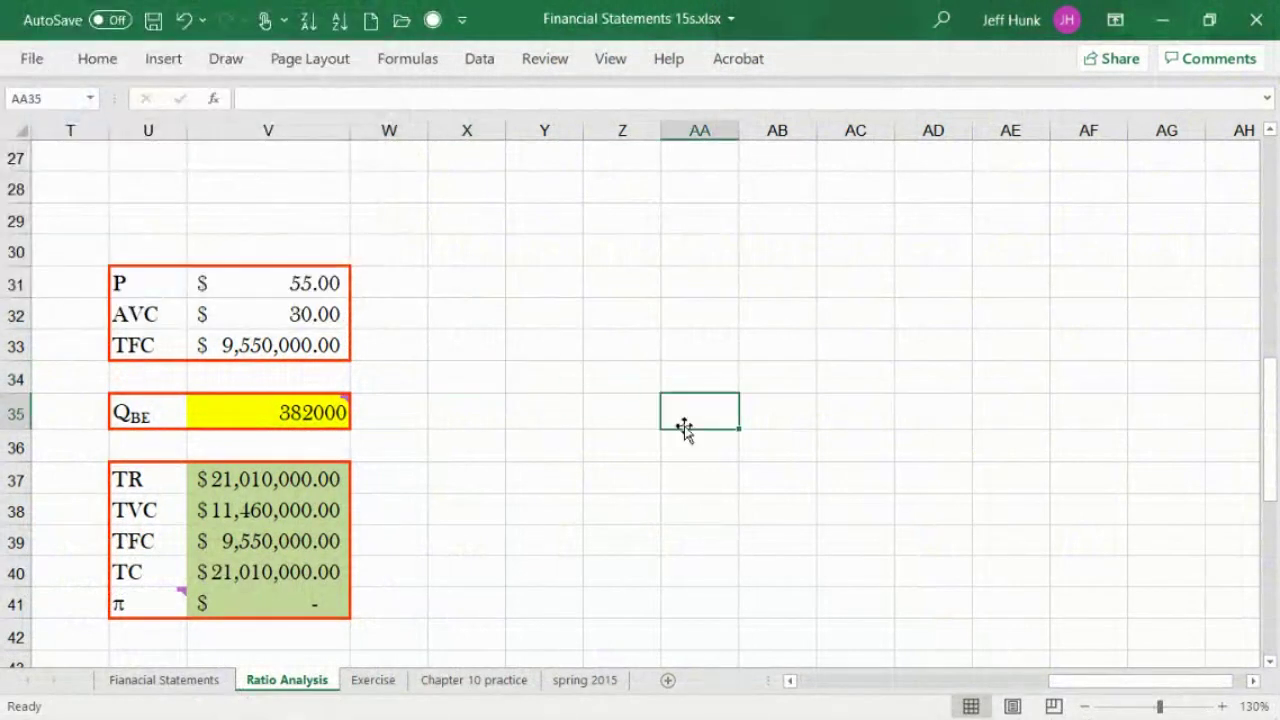
# Review the break-even quantity cell V35 and the formula behind the profit cell V41.
pyautogui.click(302, 412)
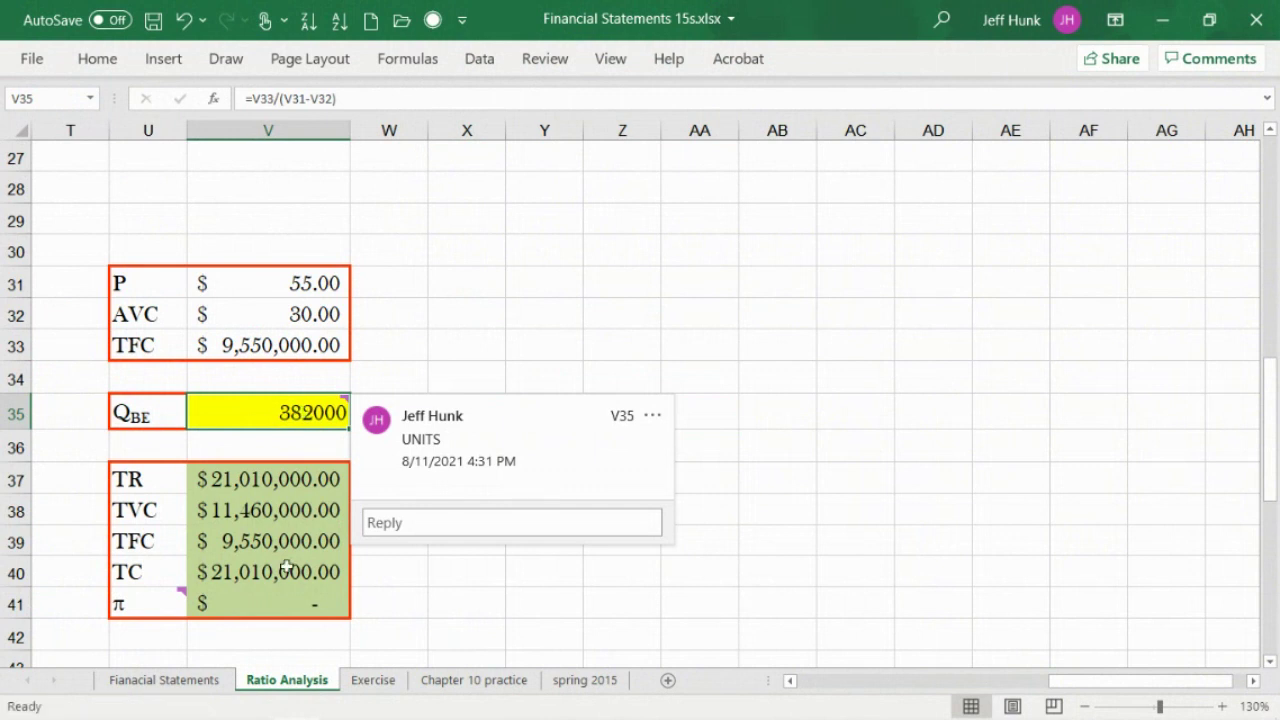
pyautogui.click(265, 606)
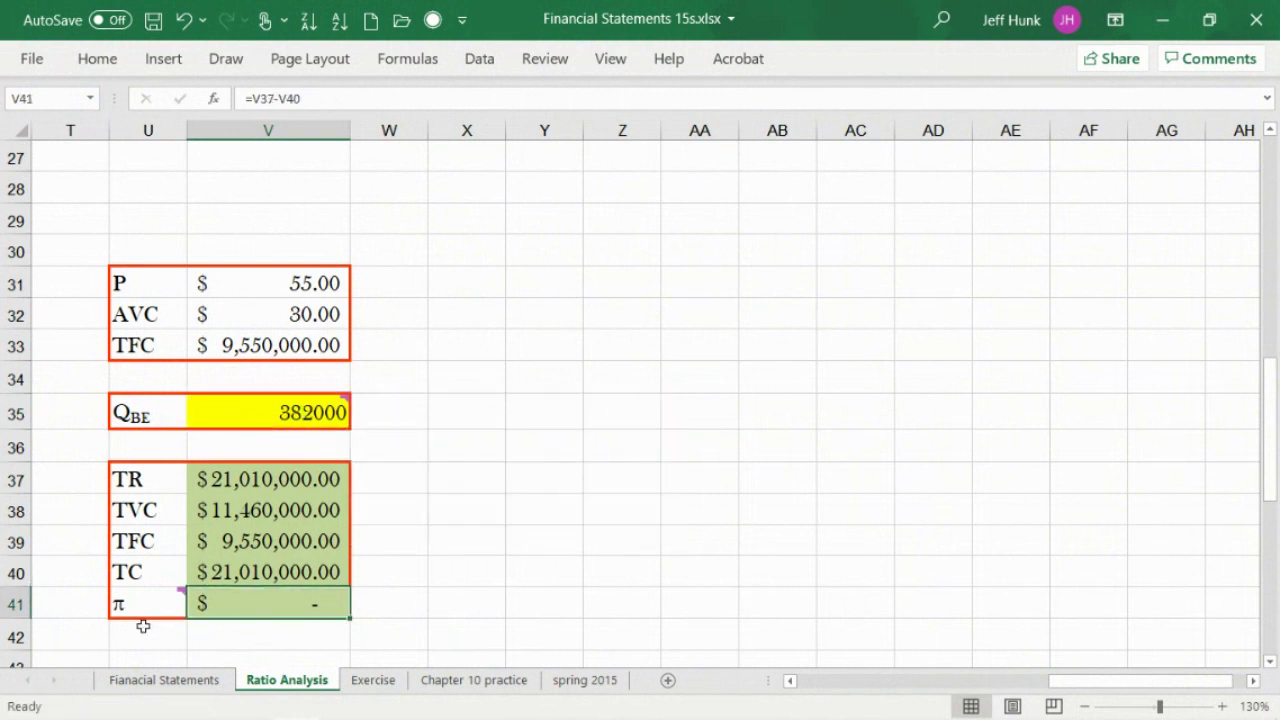
pyautogui.doubleClick(277, 603)
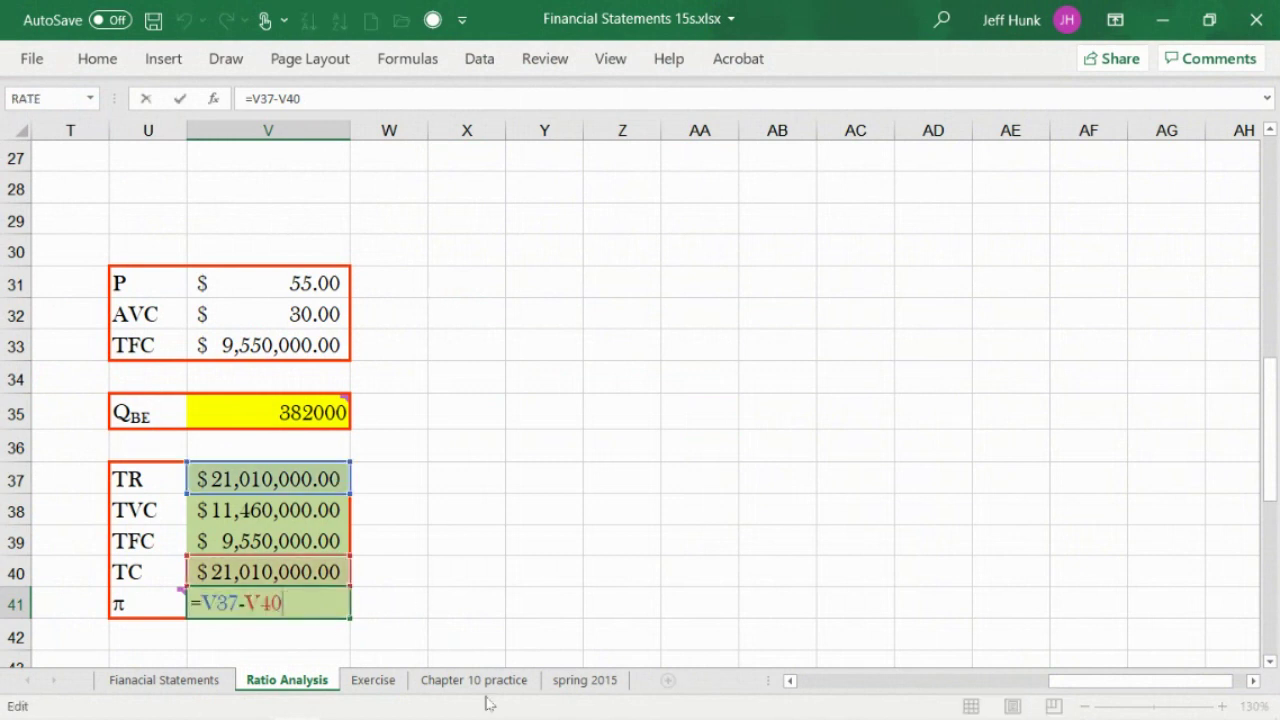
pyautogui.moveTo(286, 420)
pyautogui.hotkey('ctrl', 'Return')
pyautogui.click(565, 578)
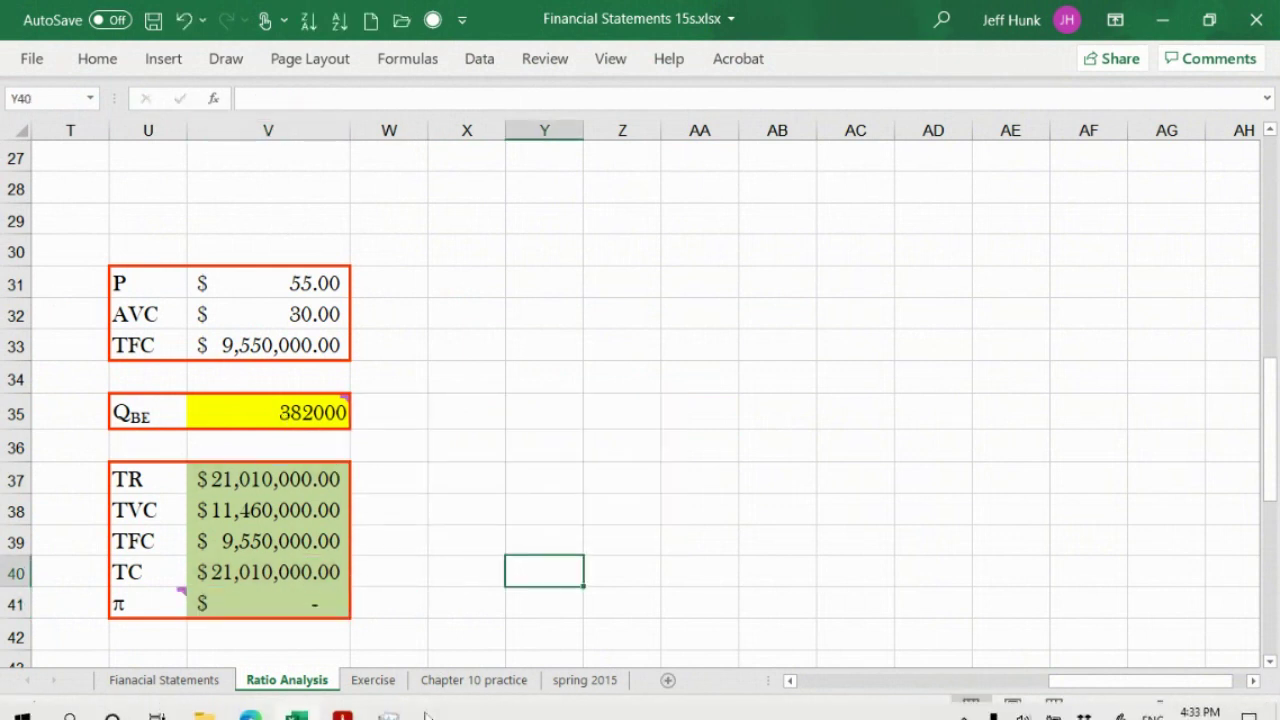
# Try to move the break-even calculation in U31:V41 beside the graph to AF5:AG15 and fit column AG to its contents.
pyautogui.moveTo(1270, 428)
pyautogui.mouseDown()
pyautogui.moveTo(1275, 290)
pyautogui.moveTo(1275, 450)
pyautogui.moveTo(1277, 118)
pyautogui.moveTo(1276, 442)
pyautogui.mouseUp()
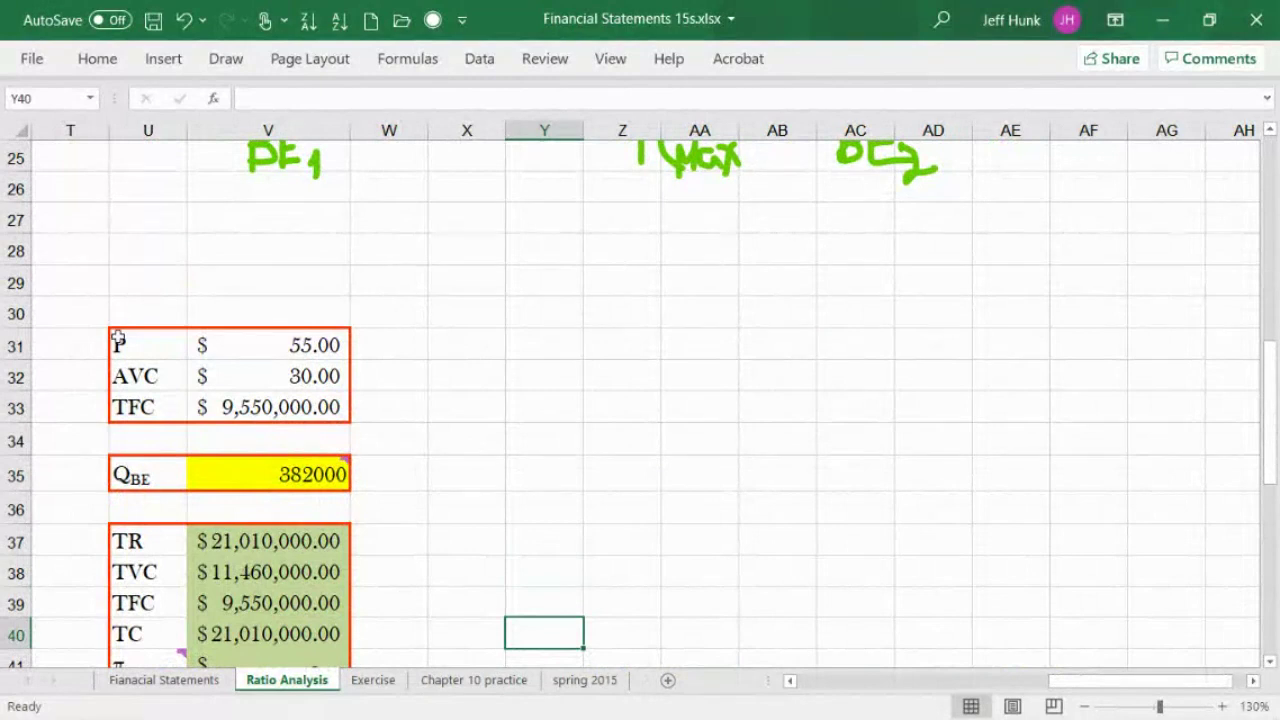
pyautogui.moveTo(117, 338); pyautogui.dragTo(337, 531)
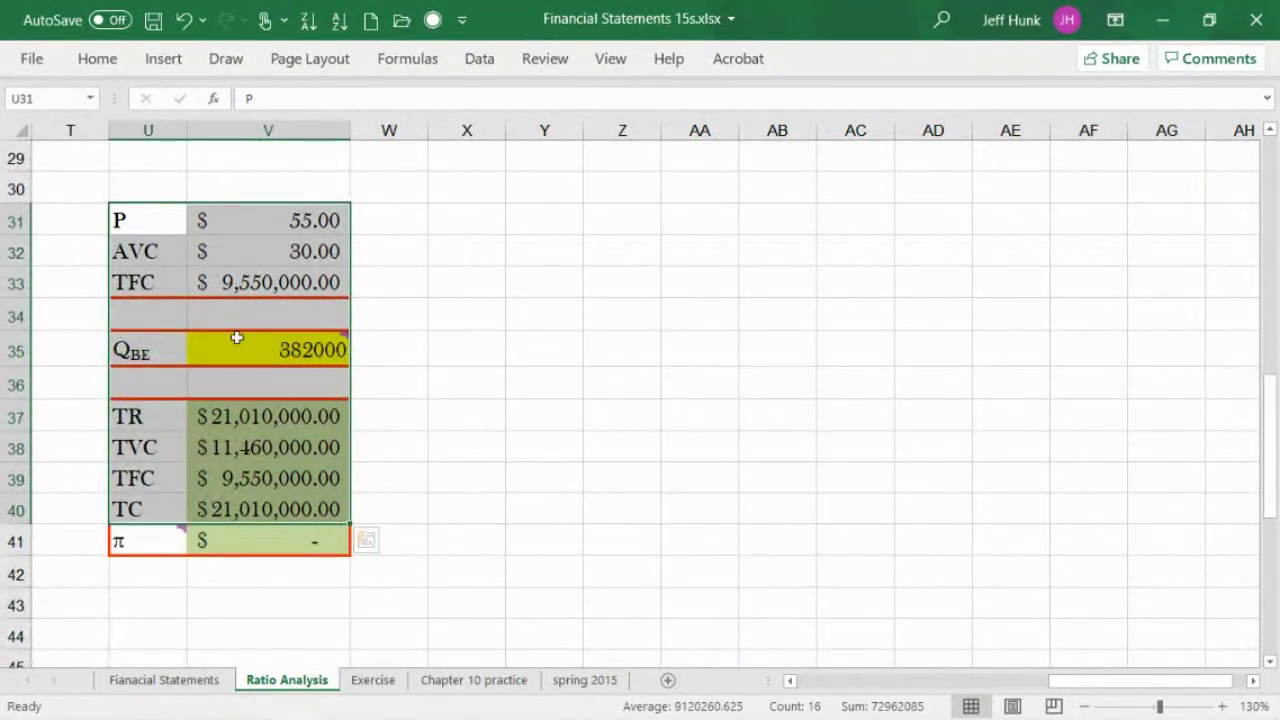
pyautogui.moveTo(160, 217); pyautogui.dragTo(327, 540)
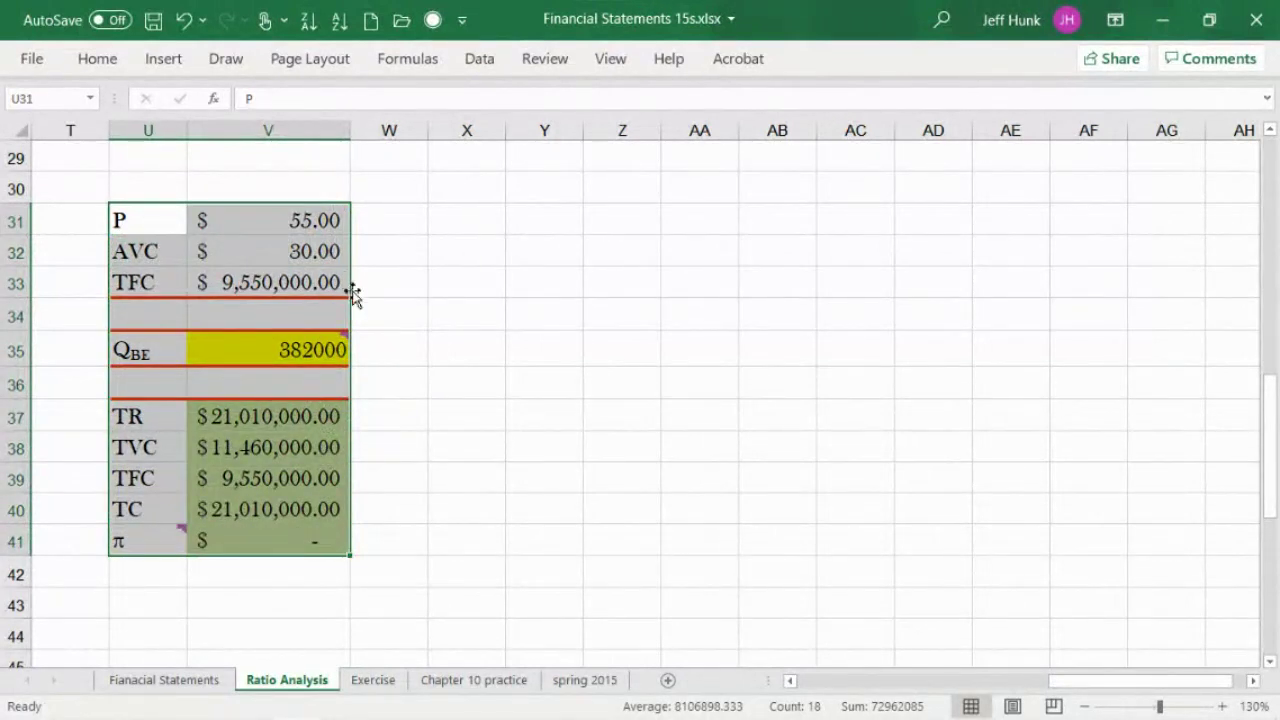
pyautogui.moveTo(349, 295); pyautogui.dragTo(1157, 356)
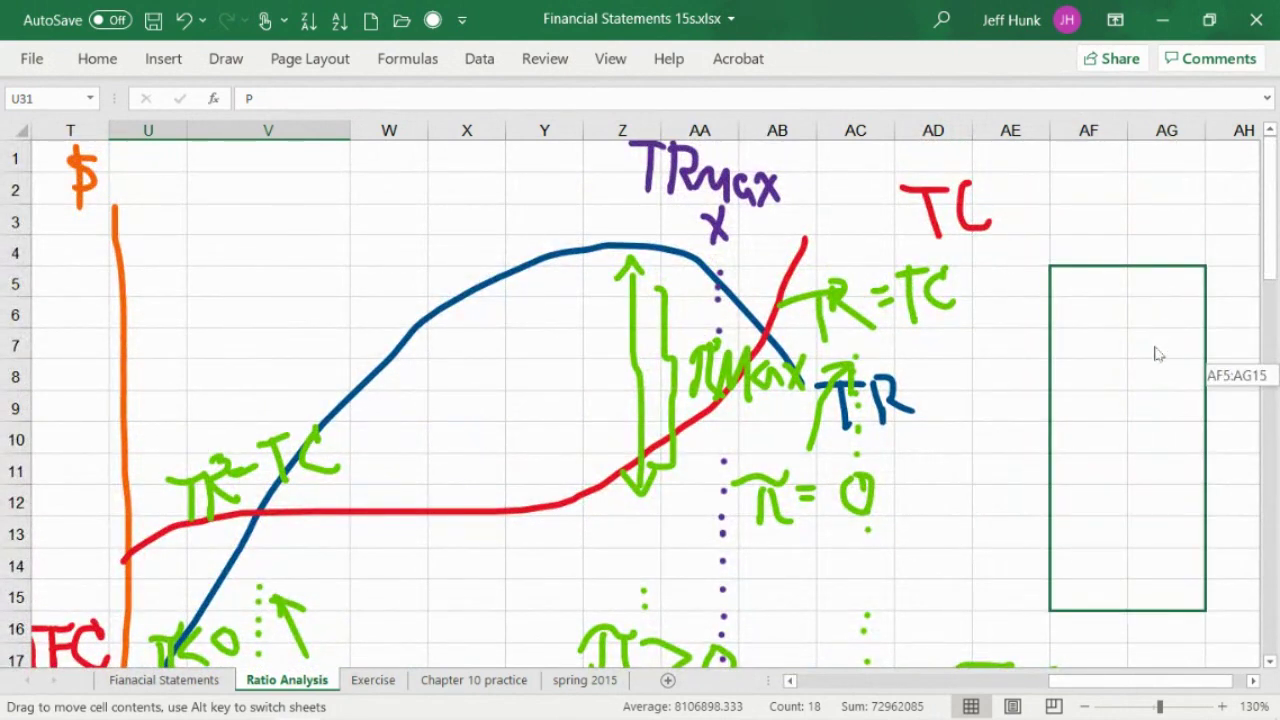
pyautogui.moveTo(1158, 353); pyautogui.dragTo(1155, 347)
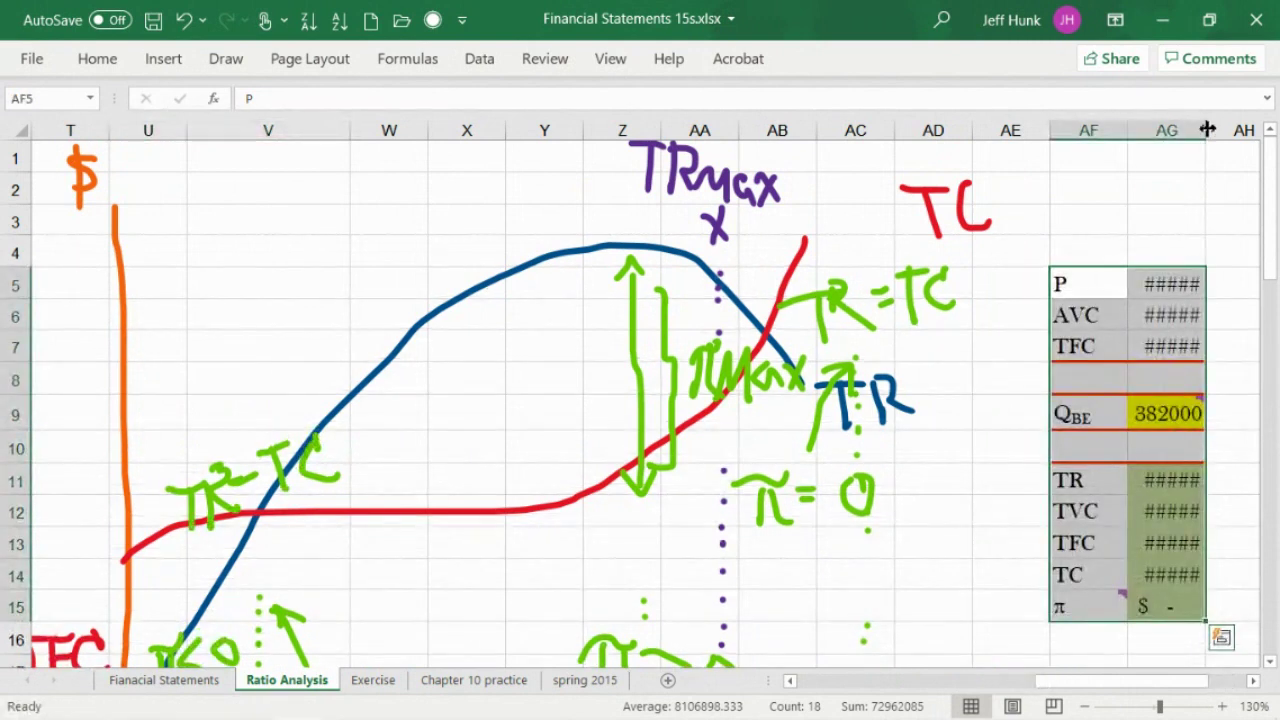
pyautogui.doubleClick(1207, 130)
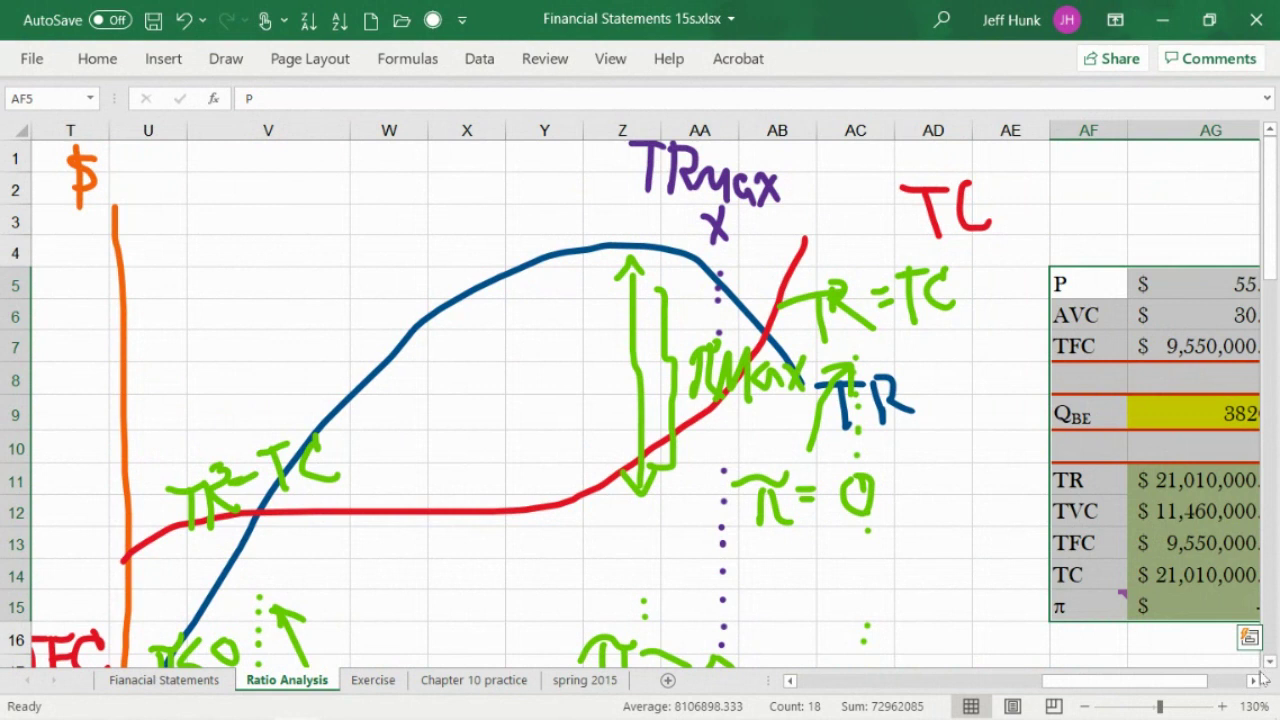
pyautogui.hscroll(3, 1262, 686)
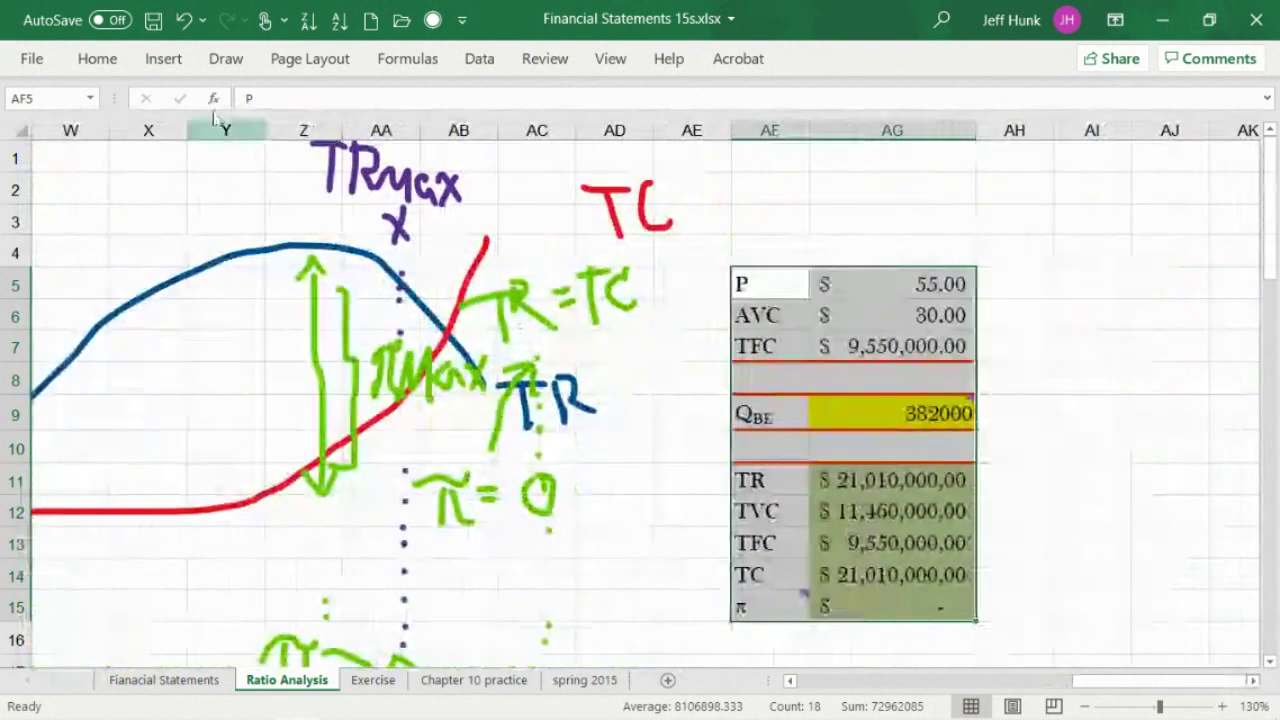
# Undo the column AG resizing and the move of the break-even calculation, and deselect the range.
pyautogui.click(184, 20)
pyautogui.click(184, 20)
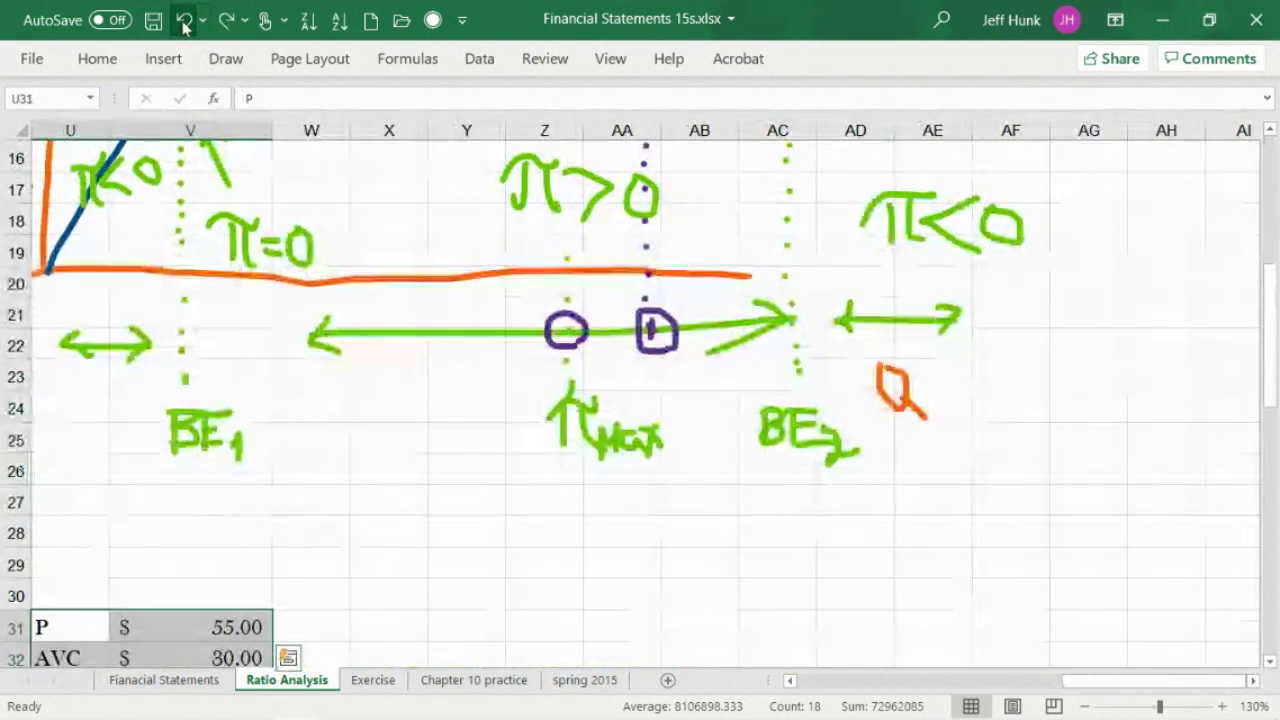
pyautogui.click(596, 524)
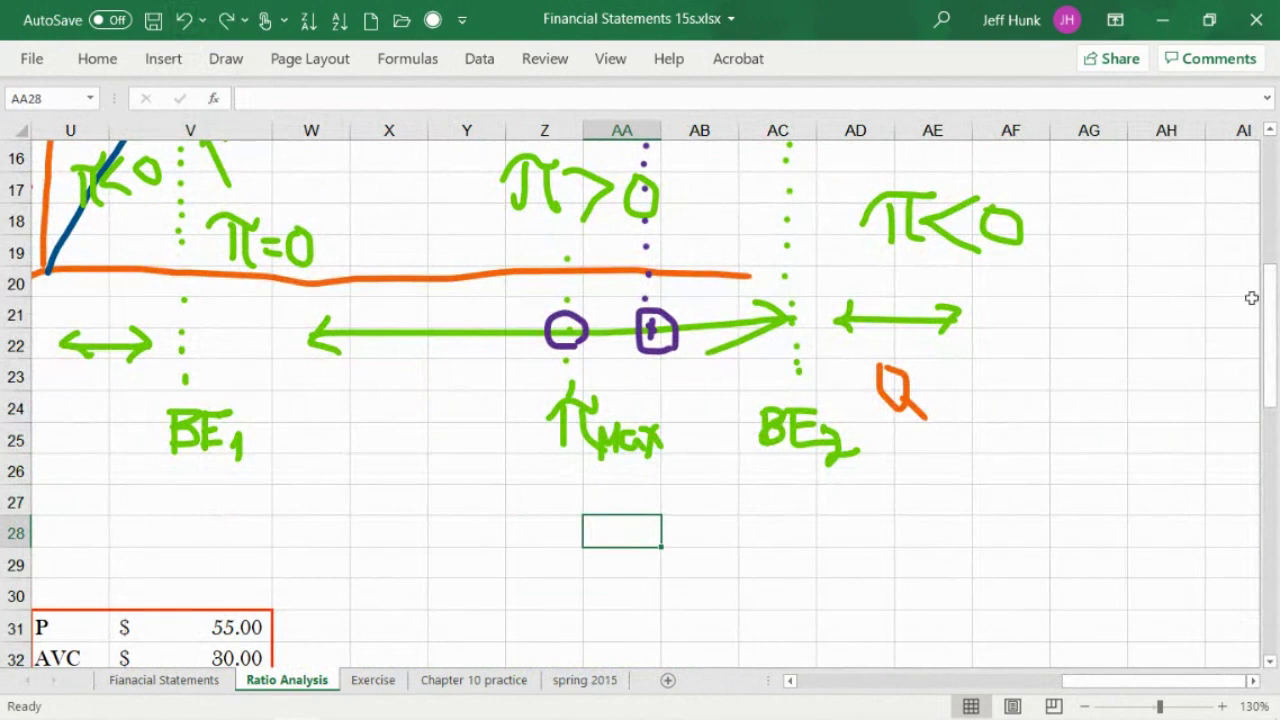
# Move the green vertical profit arrow and its bracket with the πMax and π = 0 annotations back toward column Y on the graph.
pyautogui.moveTo(1272, 385); pyautogui.dragTo(1276, 272)
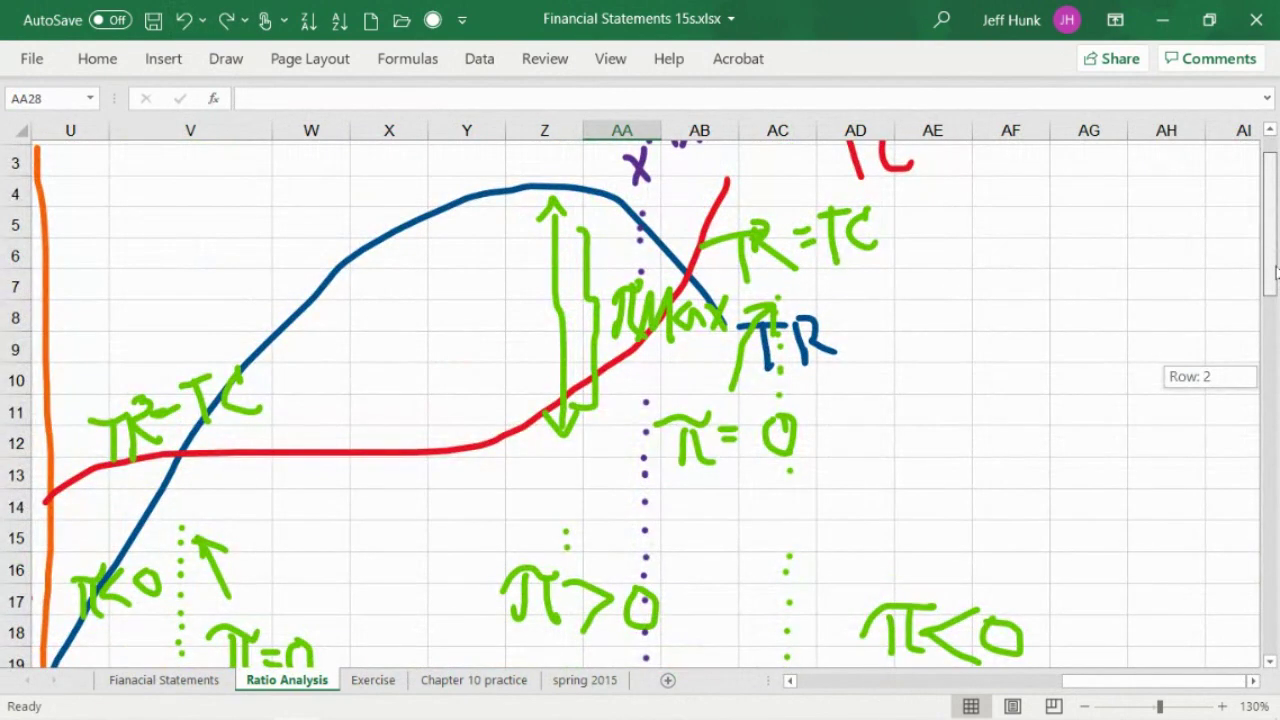
pyautogui.moveTo(1276, 270); pyautogui.dragTo(1276, 292)
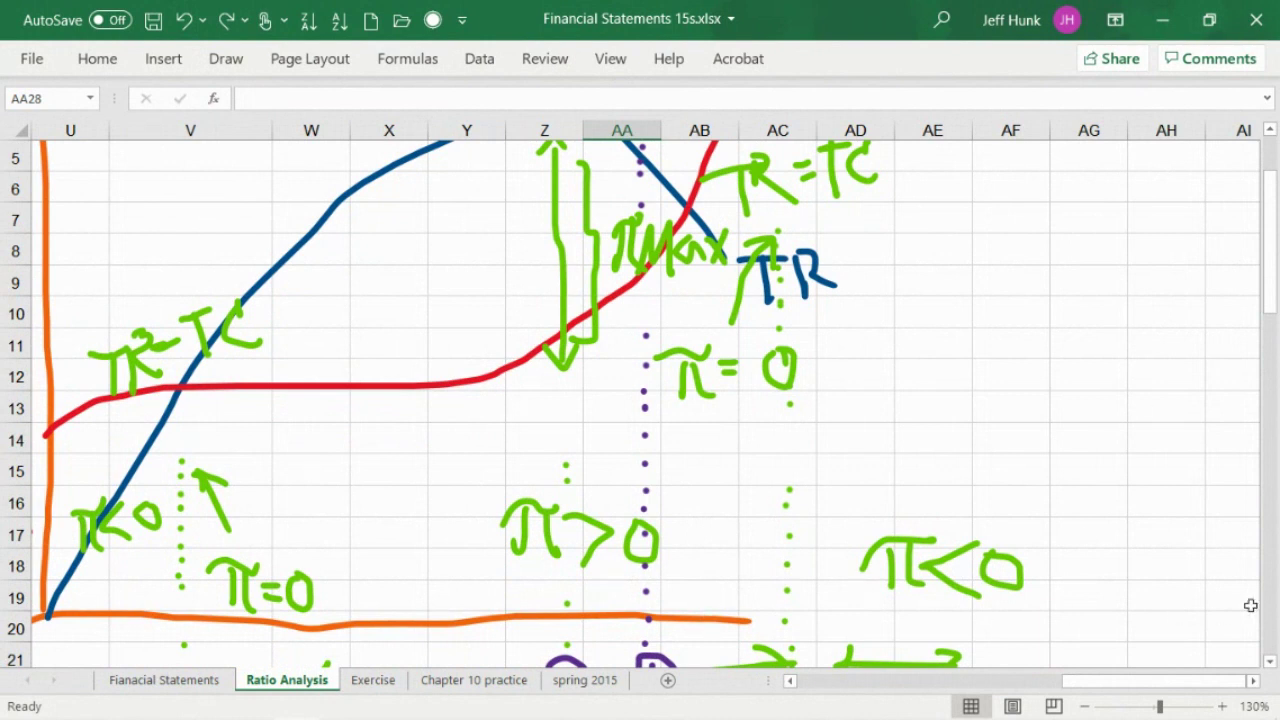
pyautogui.moveTo(1272, 243); pyautogui.dragTo(1272, 210)
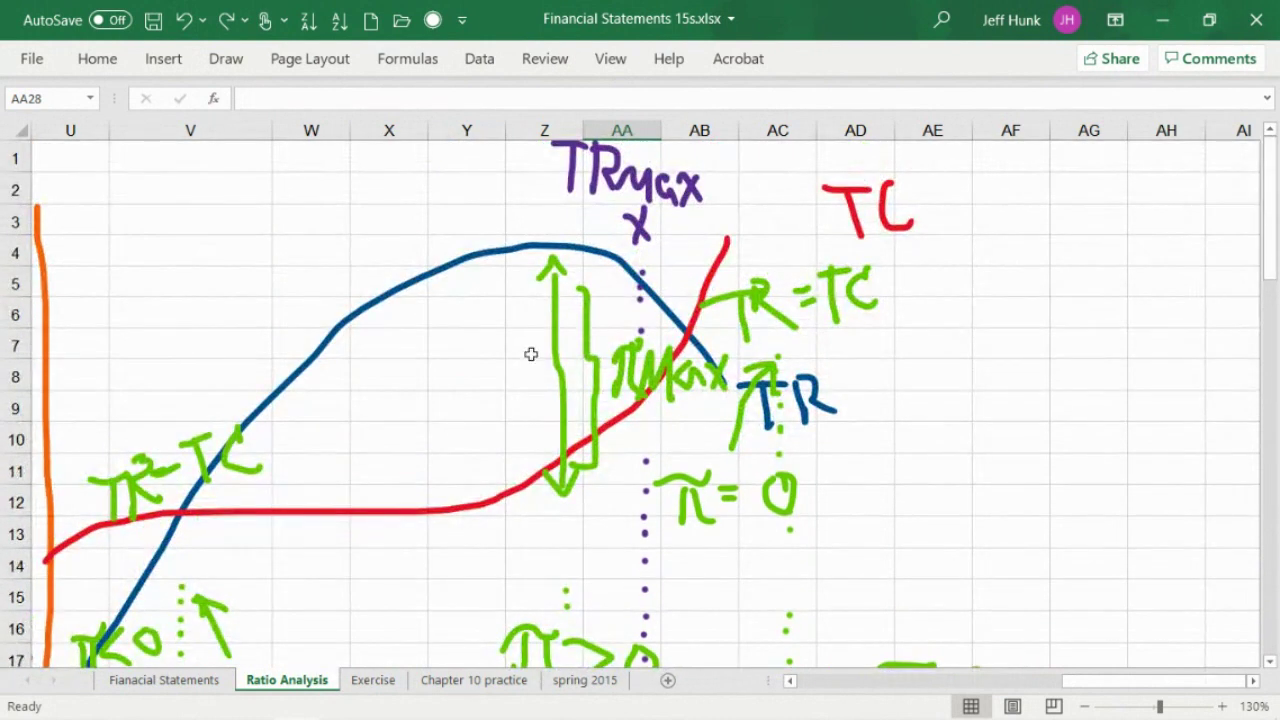
pyautogui.moveTo(551, 363)
pyautogui.mouseDown()
pyautogui.moveTo(423, 371)
pyautogui.moveTo(457, 378)
pyautogui.moveTo(474, 366)
pyautogui.mouseUp()
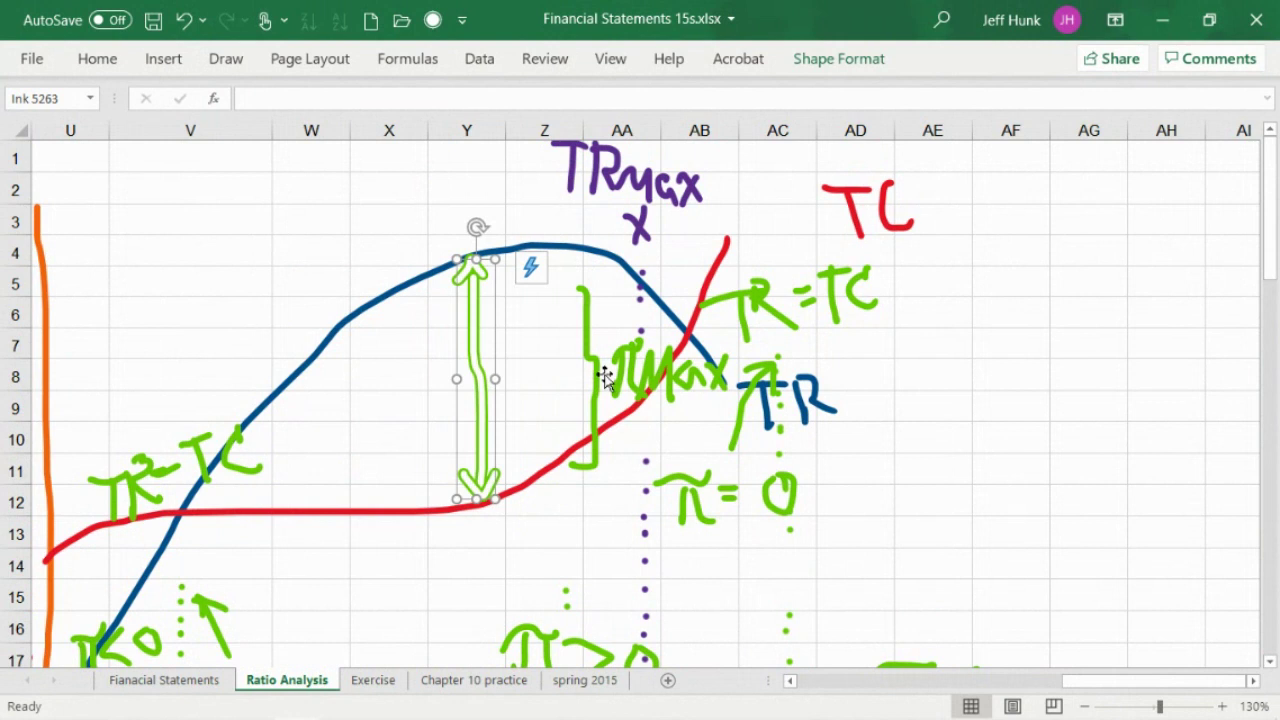
pyautogui.moveTo(604, 375); pyautogui.dragTo(519, 368)
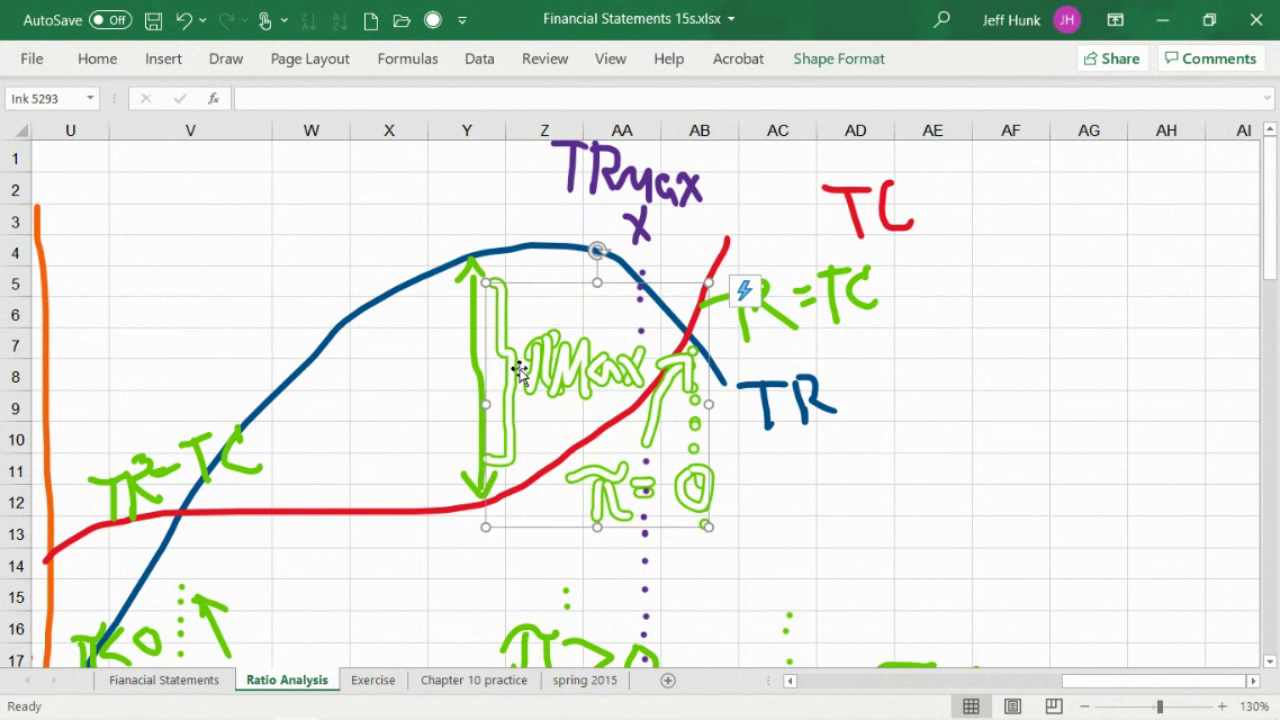
pyautogui.click(664, 588)
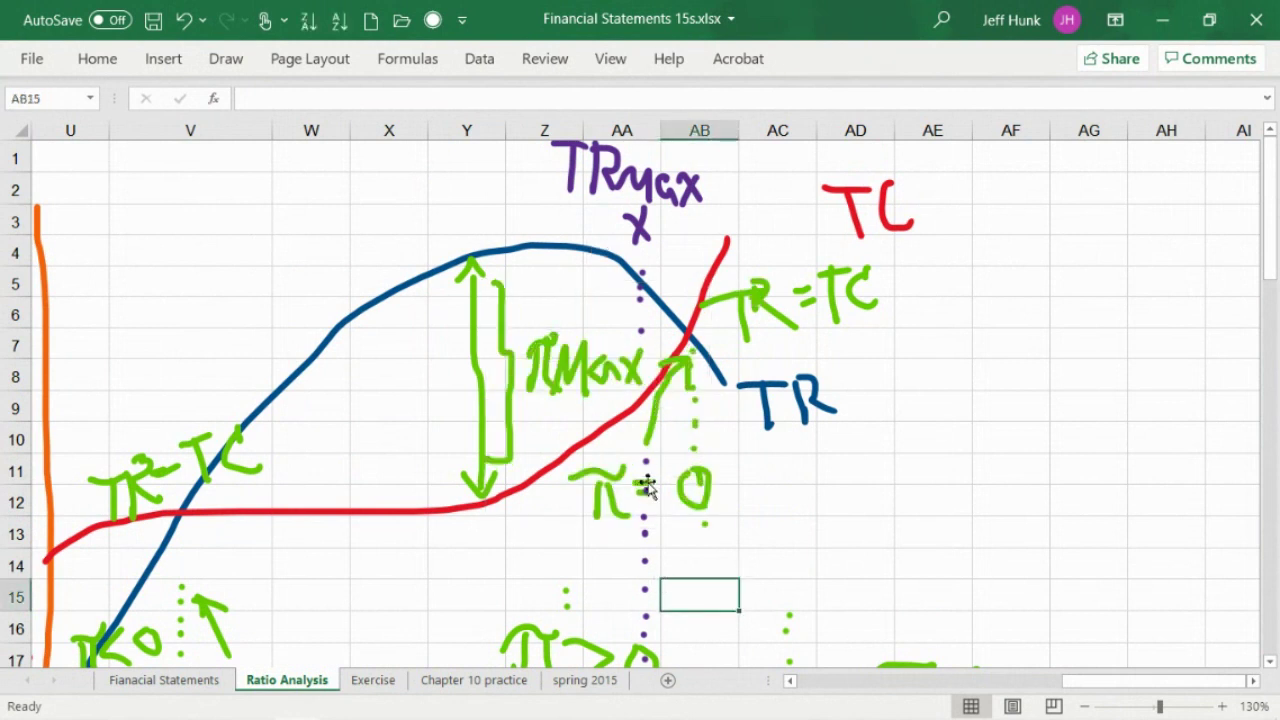
pyautogui.click(641, 546)
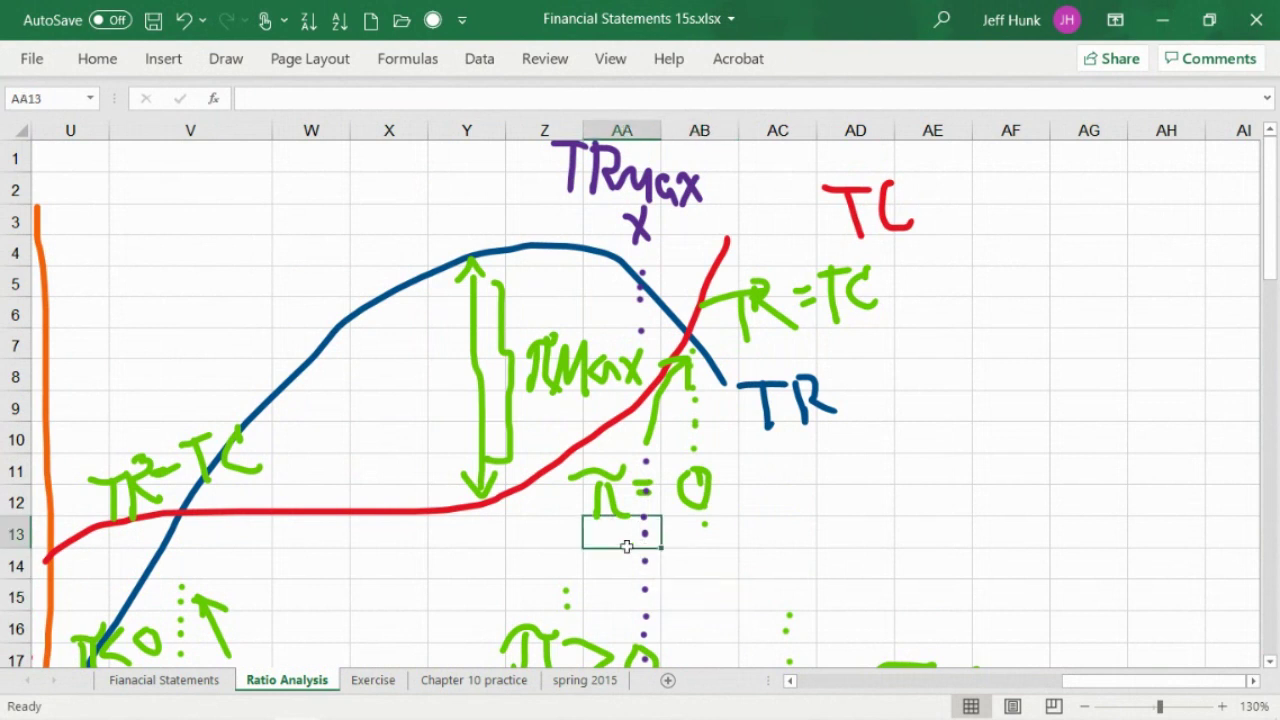
pyautogui.click(647, 593)
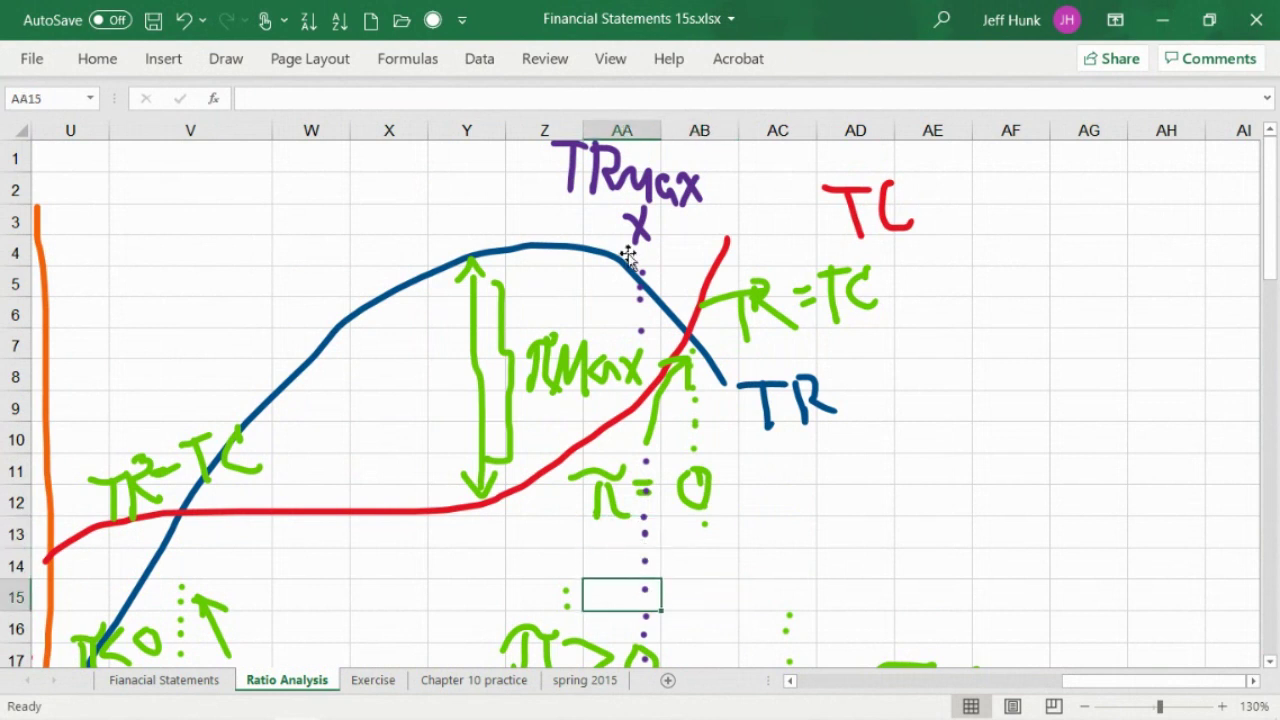
# Move the purple TRMax label with its x above the peak of the blue TR curve and line up the upper purple dots beneath it.
pyautogui.moveTo(648, 214)
pyautogui.mouseDown()
pyautogui.moveTo(550, 200)
pyautogui.moveTo(544, 187)
pyautogui.mouseUp()
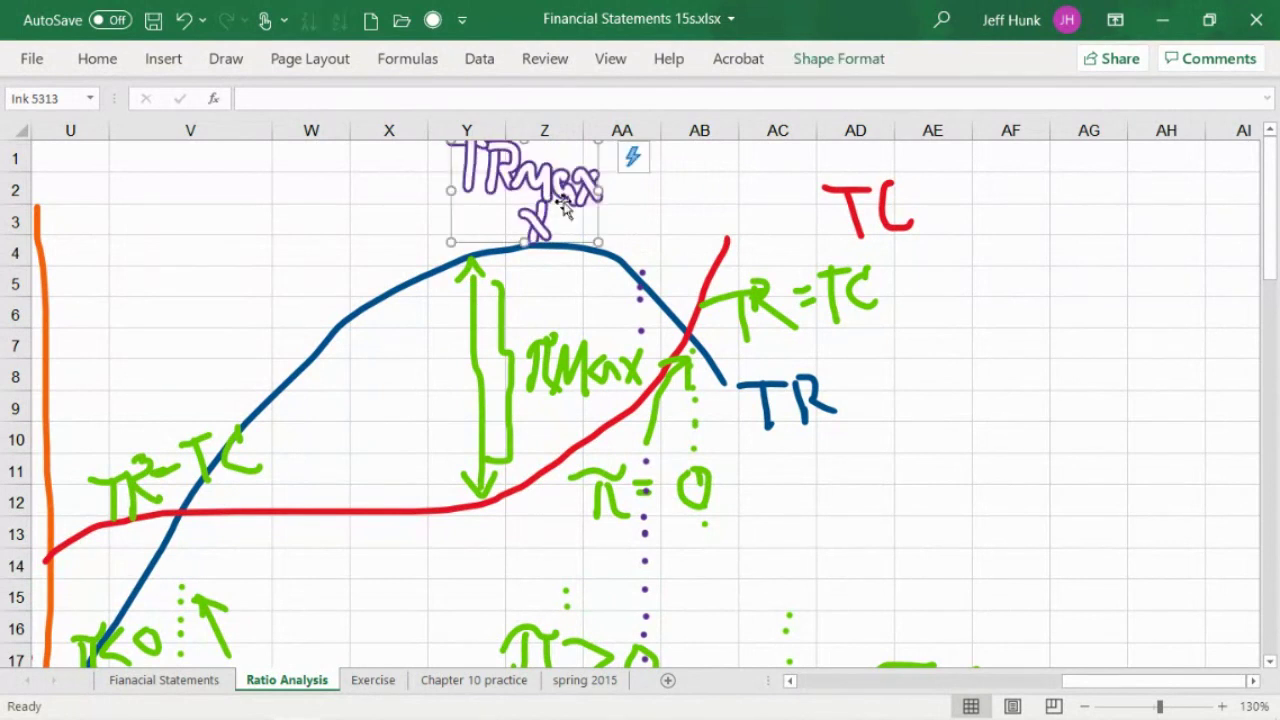
pyautogui.click(638, 303)
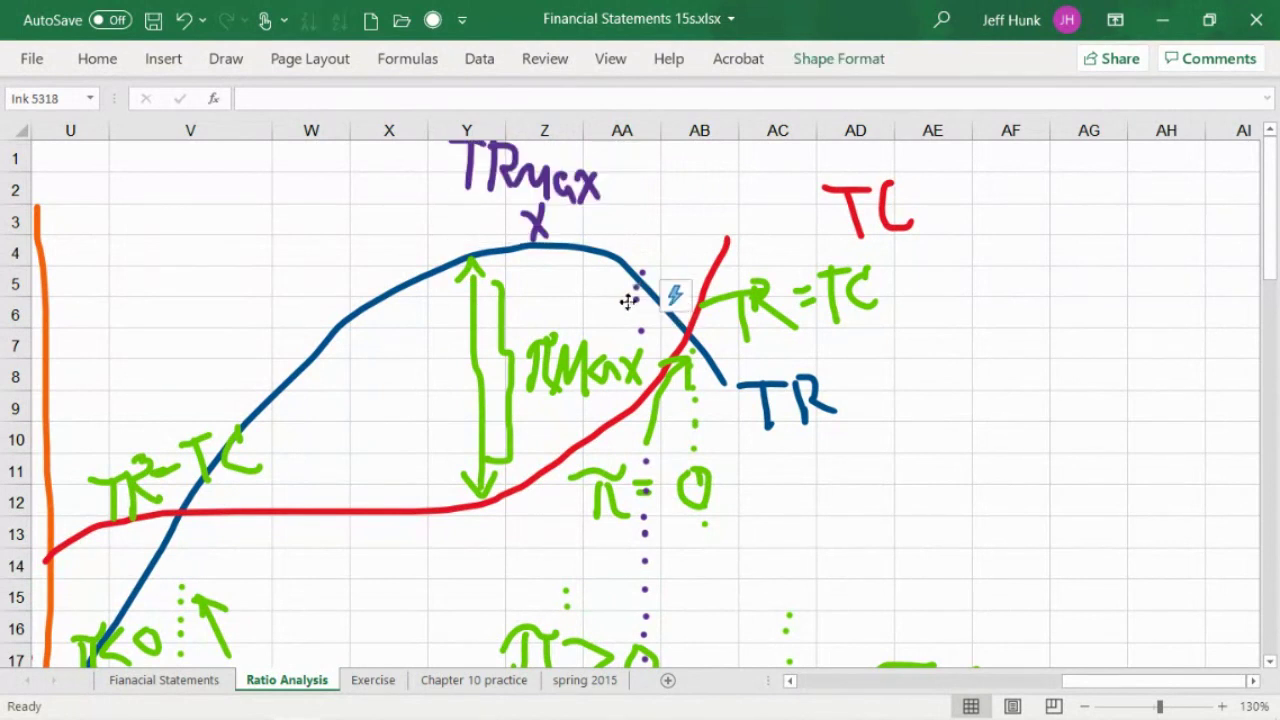
pyautogui.moveTo(631, 297)
pyautogui.mouseDown()
pyautogui.moveTo(540, 300)
pyautogui.moveTo(538, 275)
pyautogui.mouseUp()
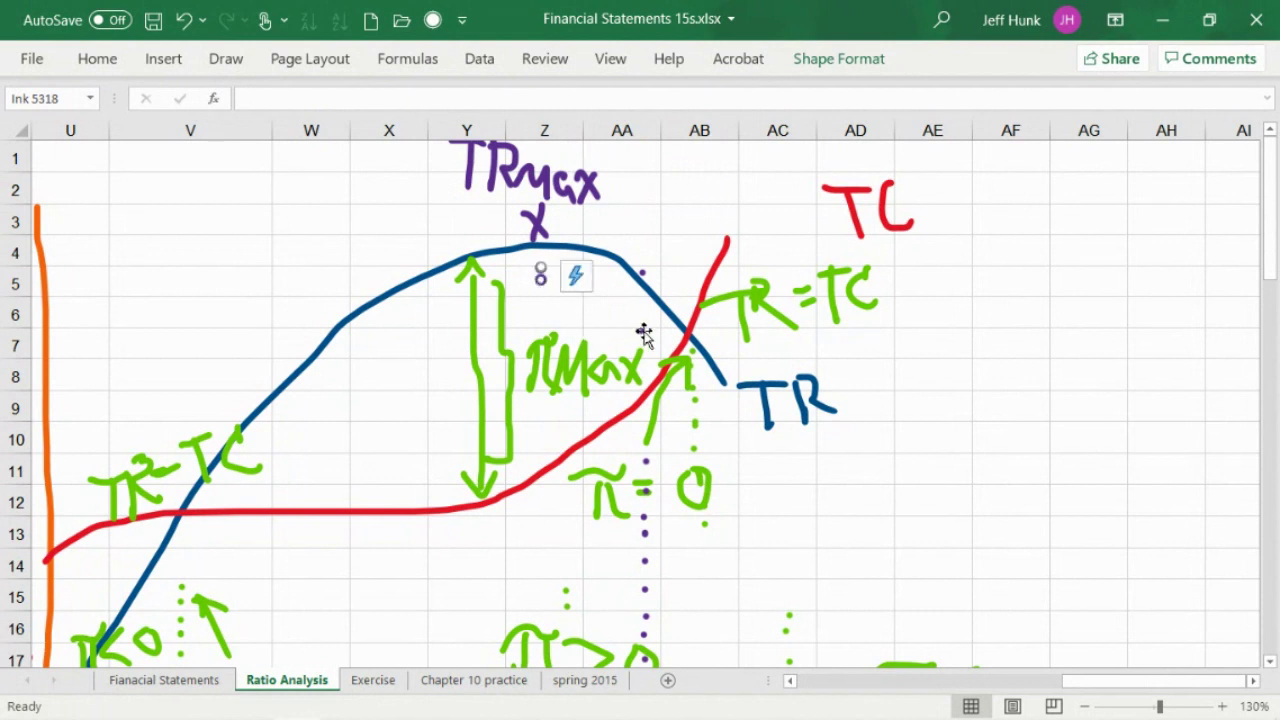
pyautogui.click(553, 283)
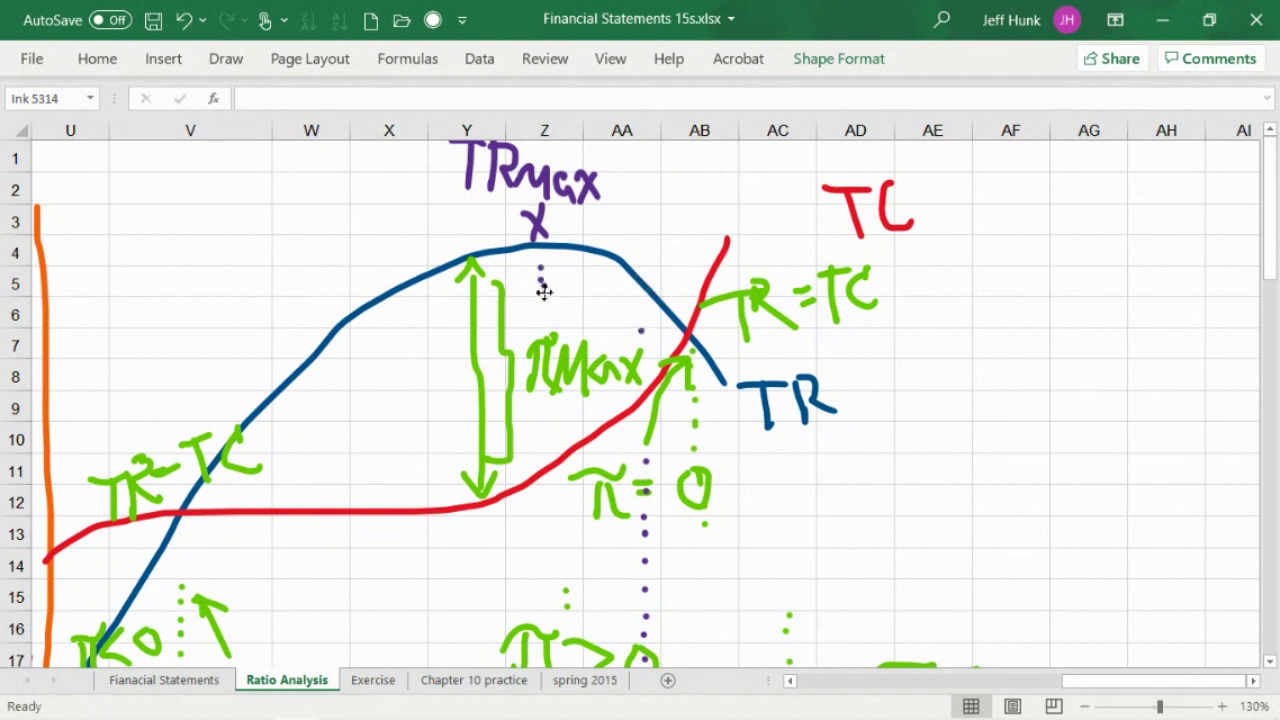
pyautogui.moveTo(645, 337); pyautogui.dragTo(575, 315)
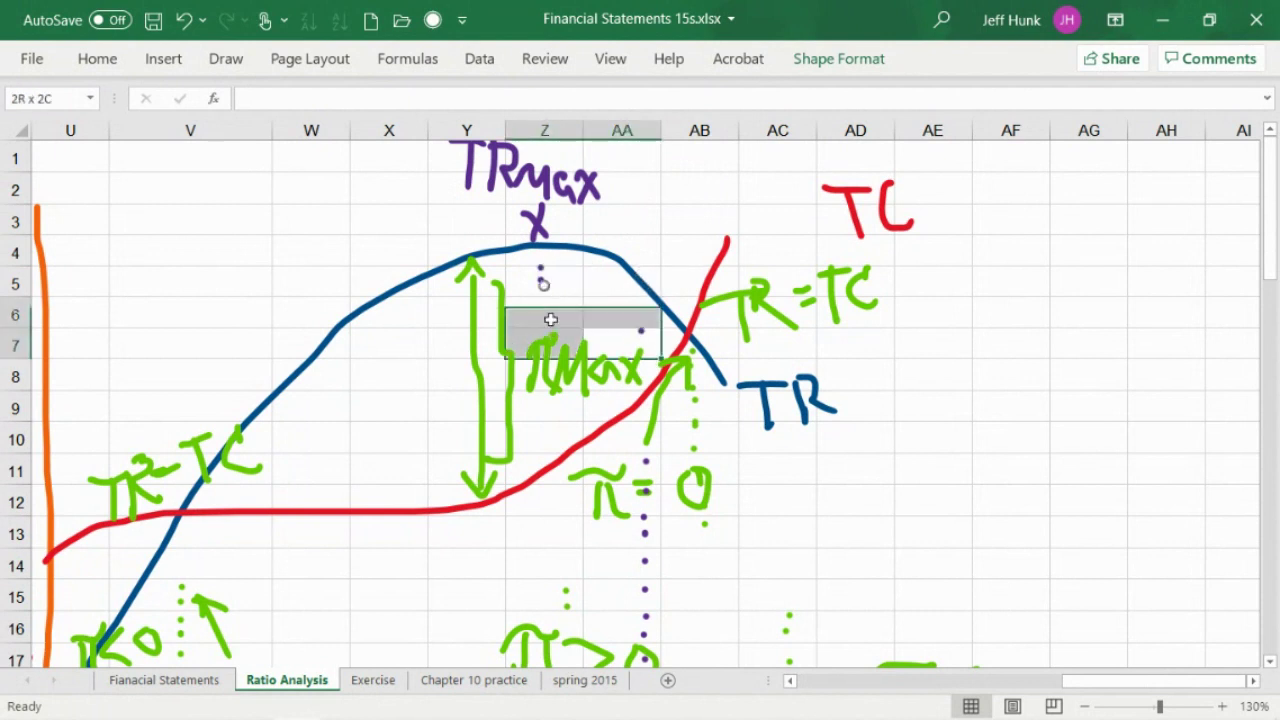
pyautogui.click(645, 332)
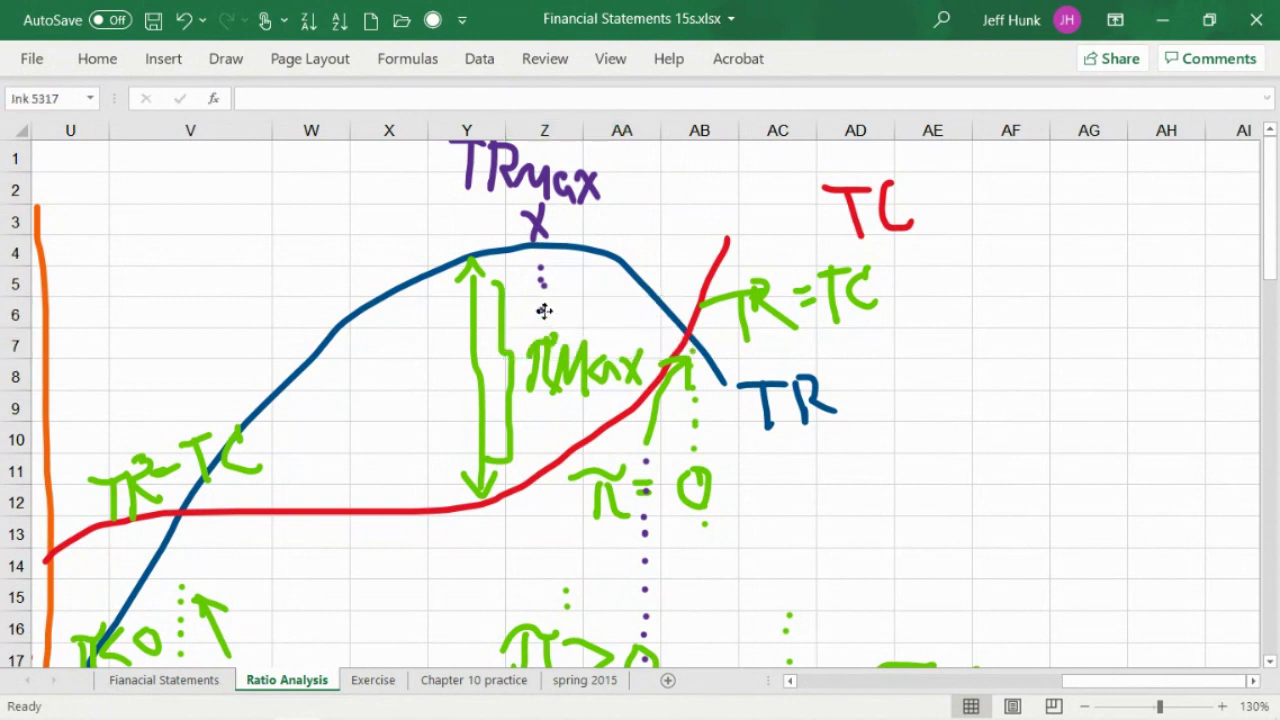
pyautogui.click(543, 314)
pyautogui.click(543, 288)
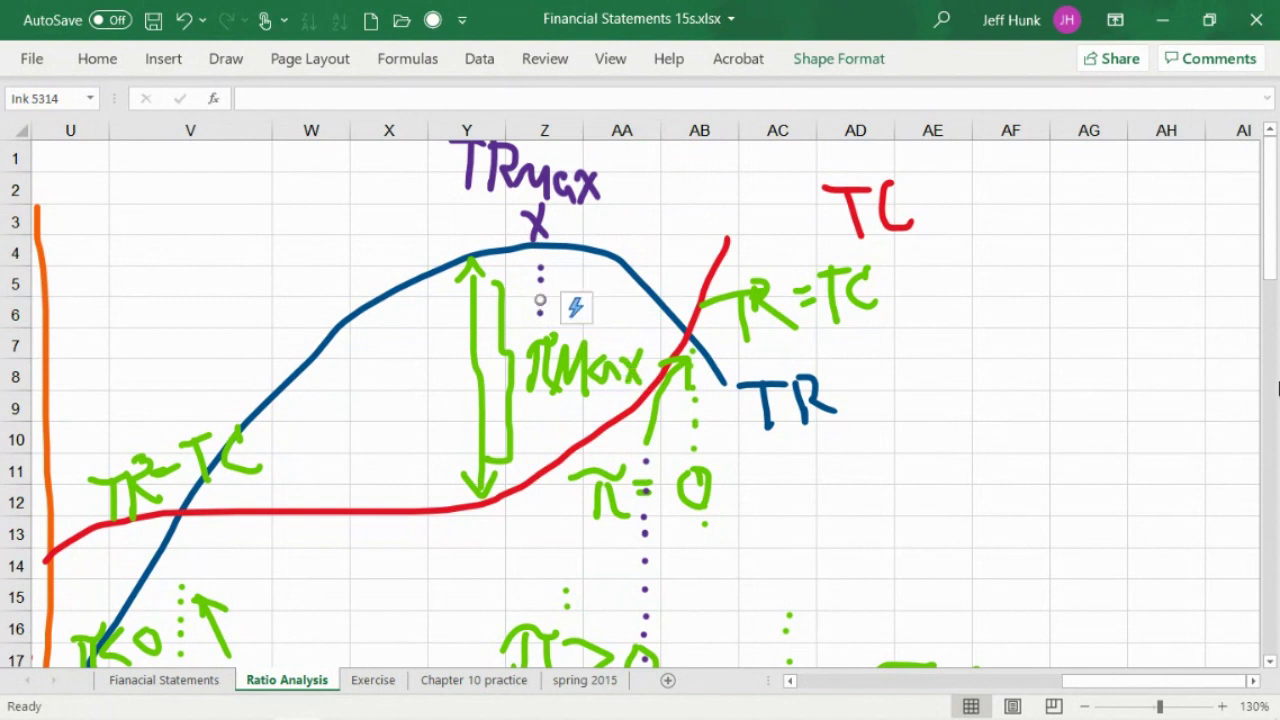
# Move the red T and C letters of the TC label to the upper end of the red total cost curve.
pyautogui.moveTo(827, 213); pyautogui.dragTo(775, 220)
pyautogui.click(868, 192)
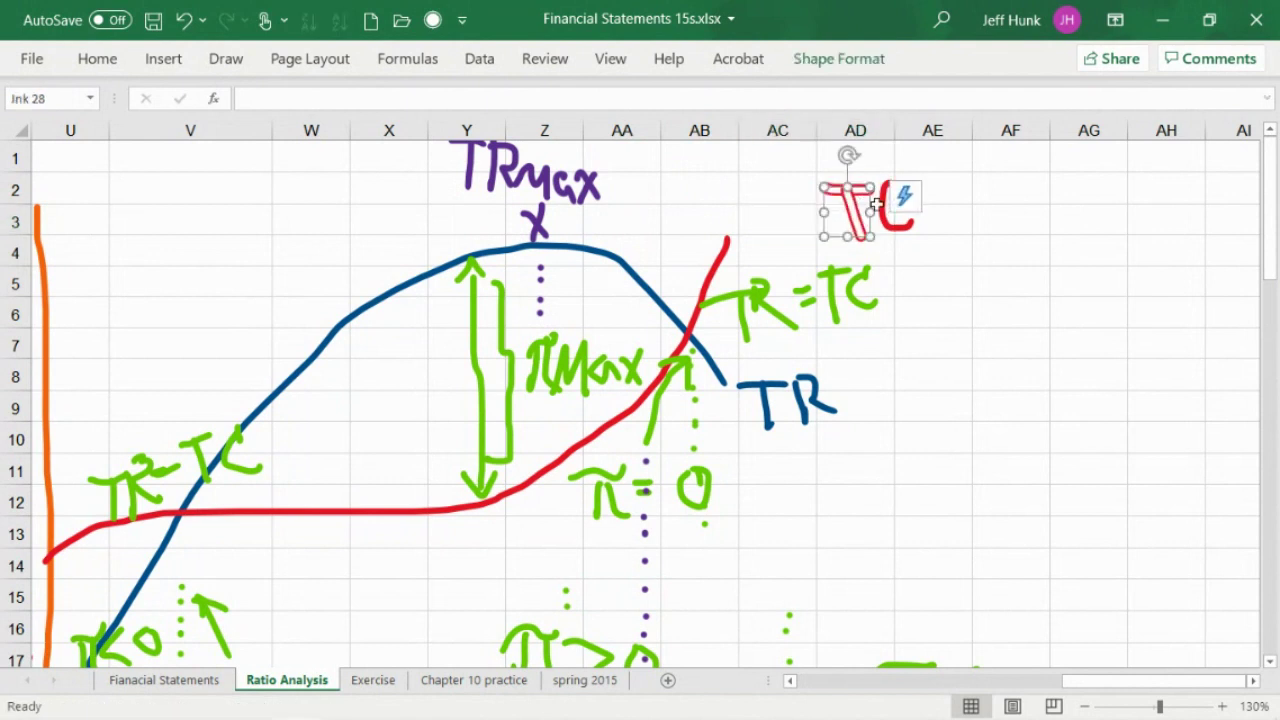
pyautogui.moveTo(849, 210); pyautogui.dragTo(717, 225)
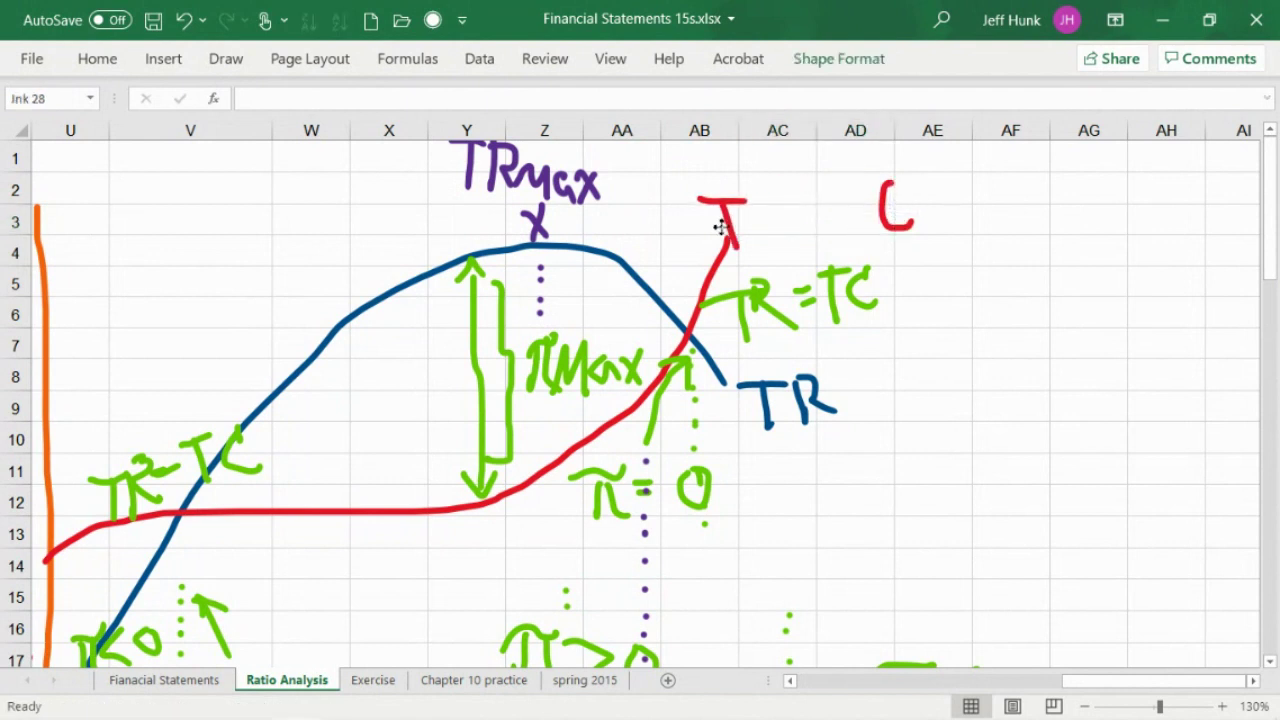
pyautogui.moveTo(892, 226)
pyautogui.mouseDown()
pyautogui.moveTo(777, 223)
pyautogui.moveTo(730, 238)
pyautogui.moveTo(792, 226)
pyautogui.moveTo(752, 236)
pyautogui.moveTo(763, 226)
pyautogui.mouseUp()
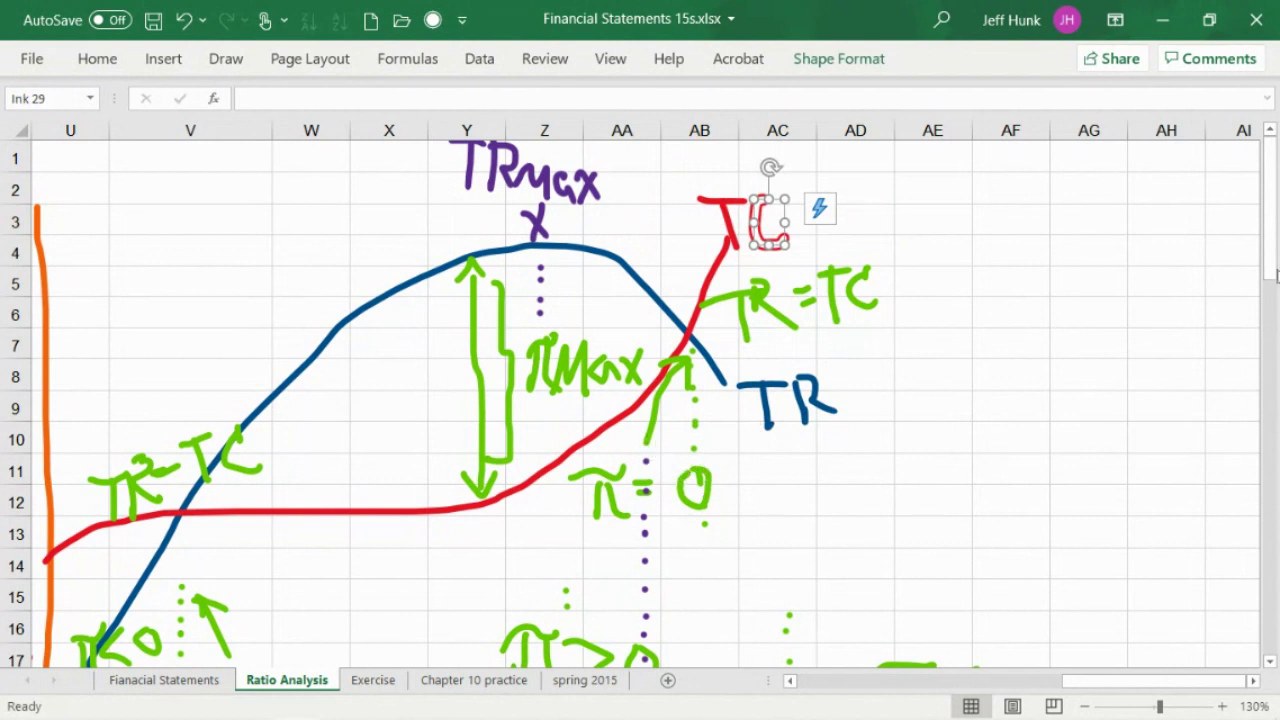
# Move the π>0 label under the flat part of the TC curve and raise the π<0 and π=0 annotations toward the first break-even point.
pyautogui.moveTo(1272, 275); pyautogui.dragTo(1272, 328)
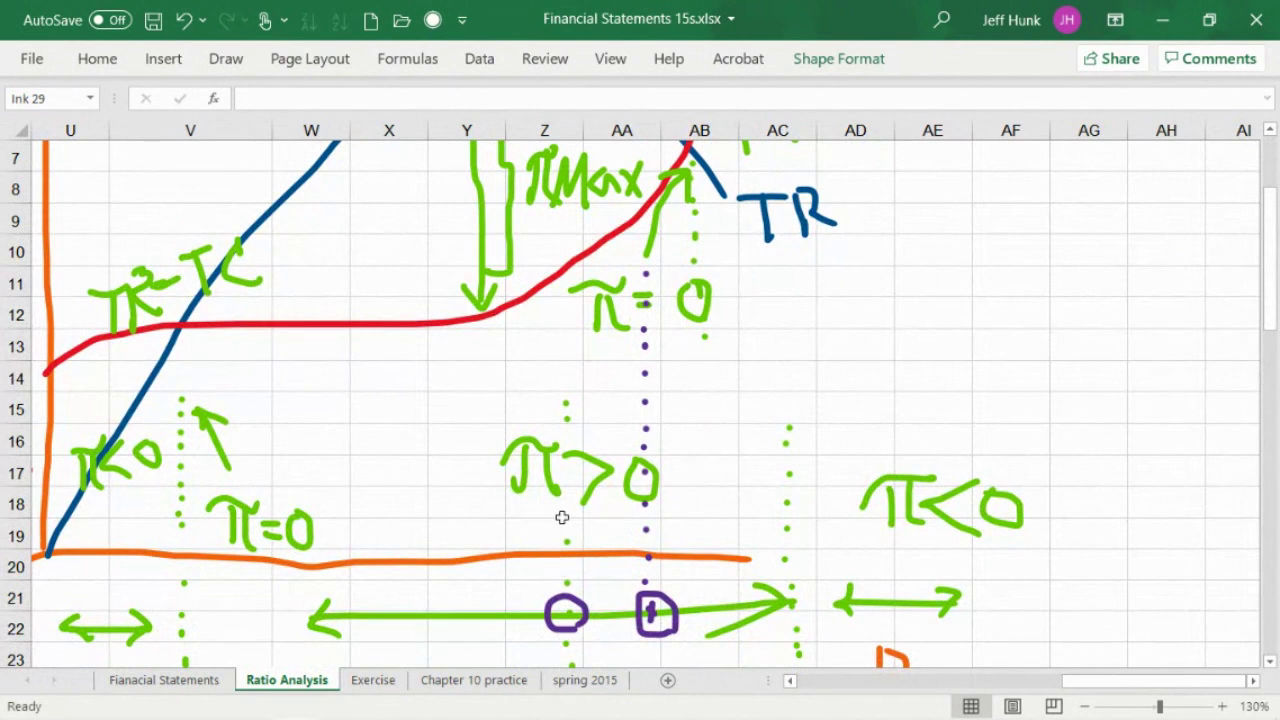
pyautogui.moveTo(613, 480)
pyautogui.mouseDown()
pyautogui.moveTo(473, 455)
pyautogui.moveTo(420, 417)
pyautogui.moveTo(420, 395)
pyautogui.mouseUp()
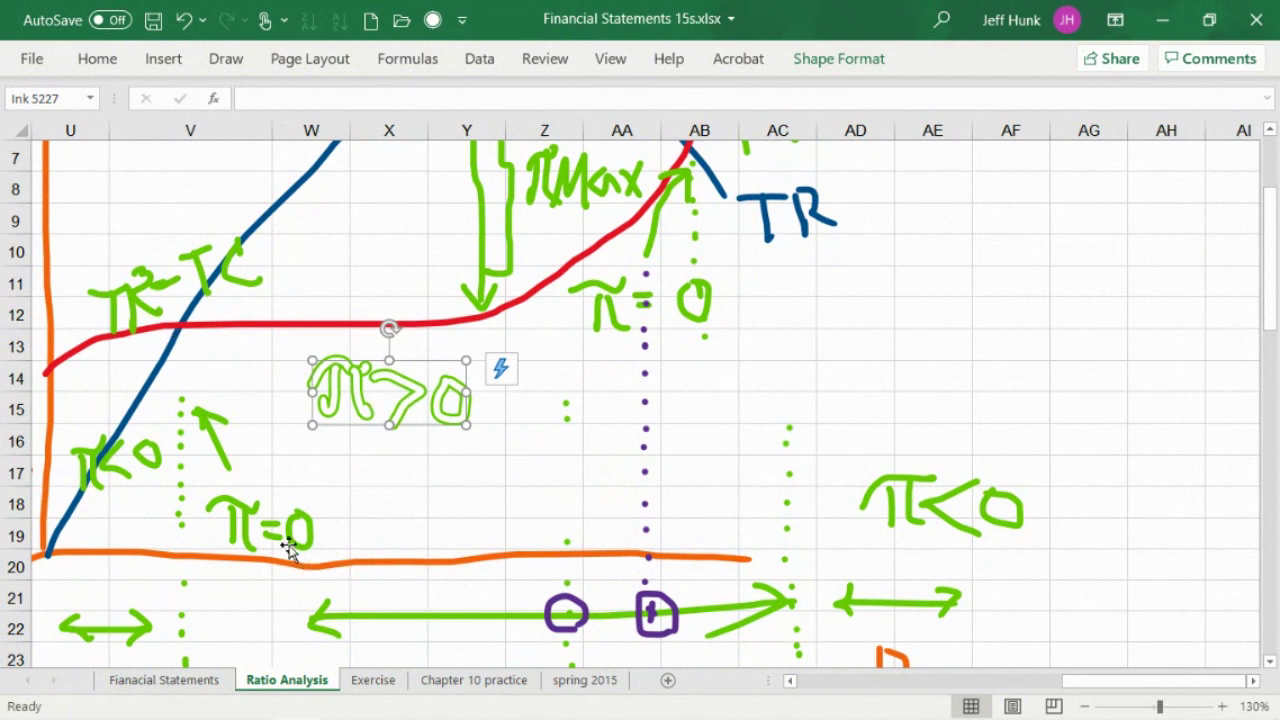
pyautogui.moveTo(214, 457); pyautogui.dragTo(216, 395)
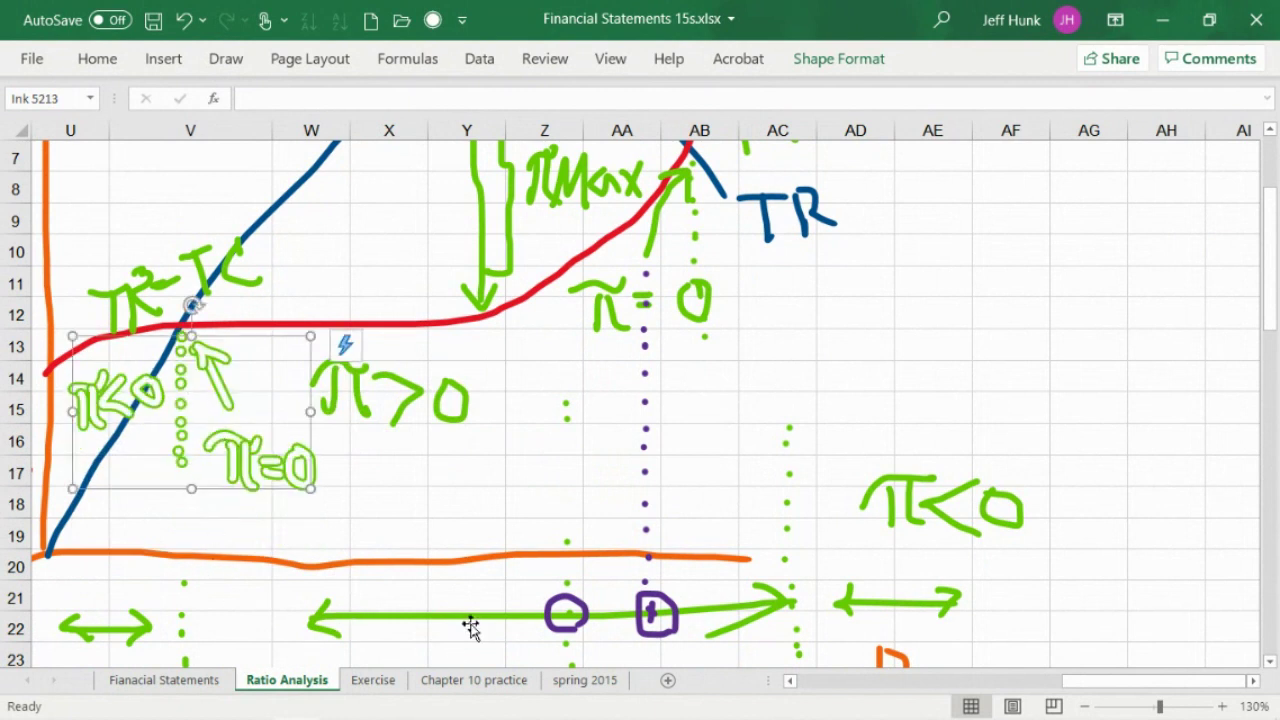
# Place the long horizontal profit-range arrow just above the quantity axis between the break-even points, and nudge the πMax annotation group.
pyautogui.moveTo(470, 624)
pyautogui.mouseDown()
pyautogui.moveTo(466, 600)
pyautogui.moveTo(394, 529)
pyautogui.moveTo(324, 516)
pyautogui.moveTo(409, 503)
pyautogui.moveTo(387, 506)
pyautogui.mouseUp()
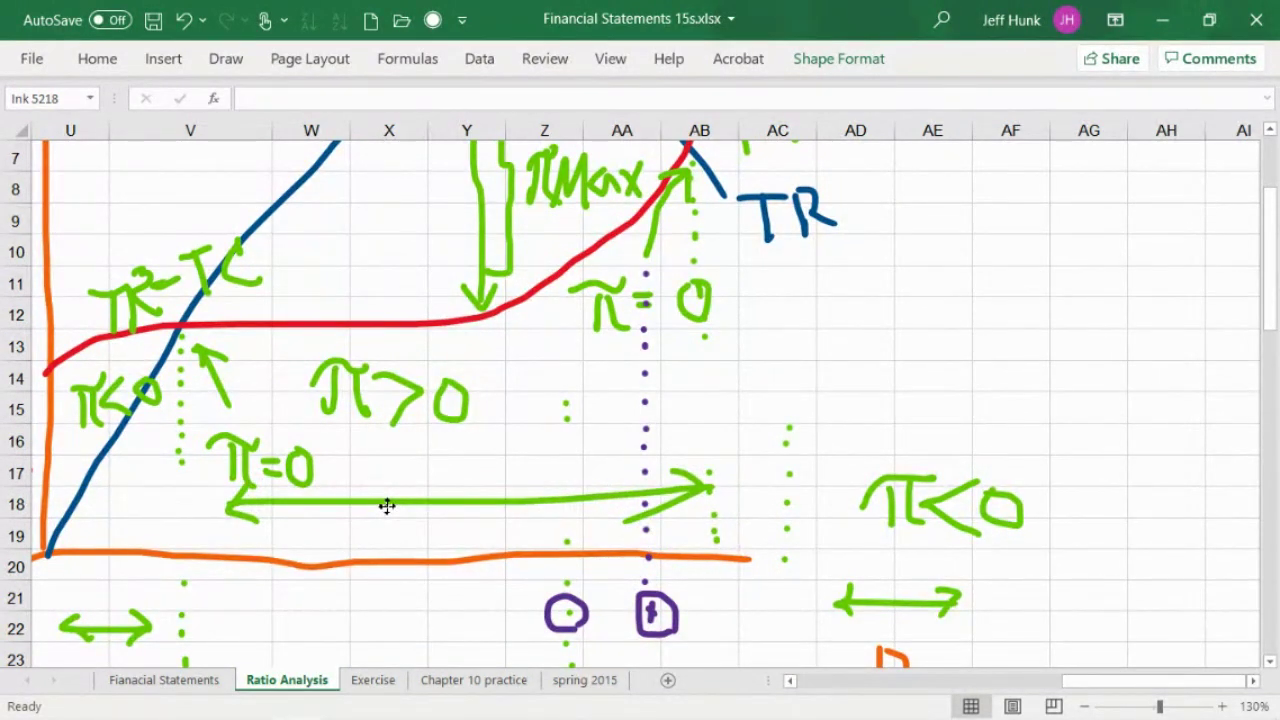
pyautogui.moveTo(387, 506)
pyautogui.mouseDown()
pyautogui.moveTo(236, 506)
pyautogui.moveTo(251, 503)
pyautogui.moveTo(244, 486)
pyautogui.mouseUp()
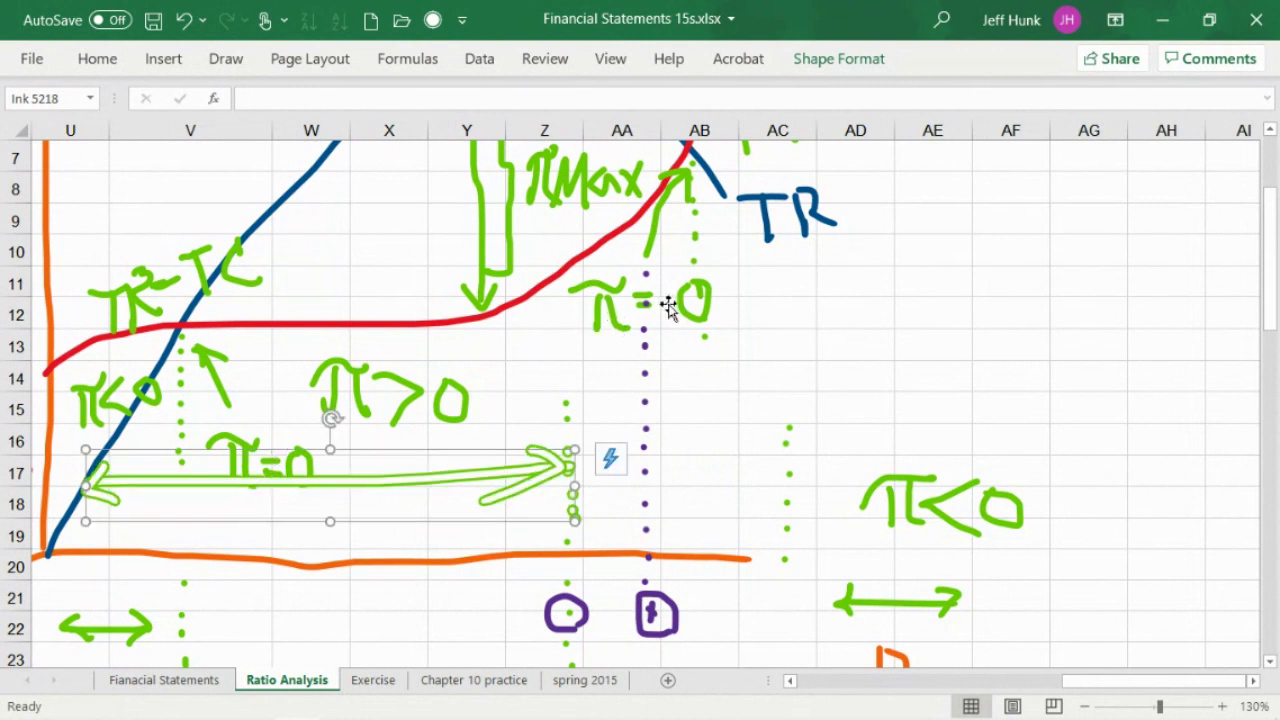
pyautogui.moveTo(651, 303); pyautogui.dragTo(651, 306)
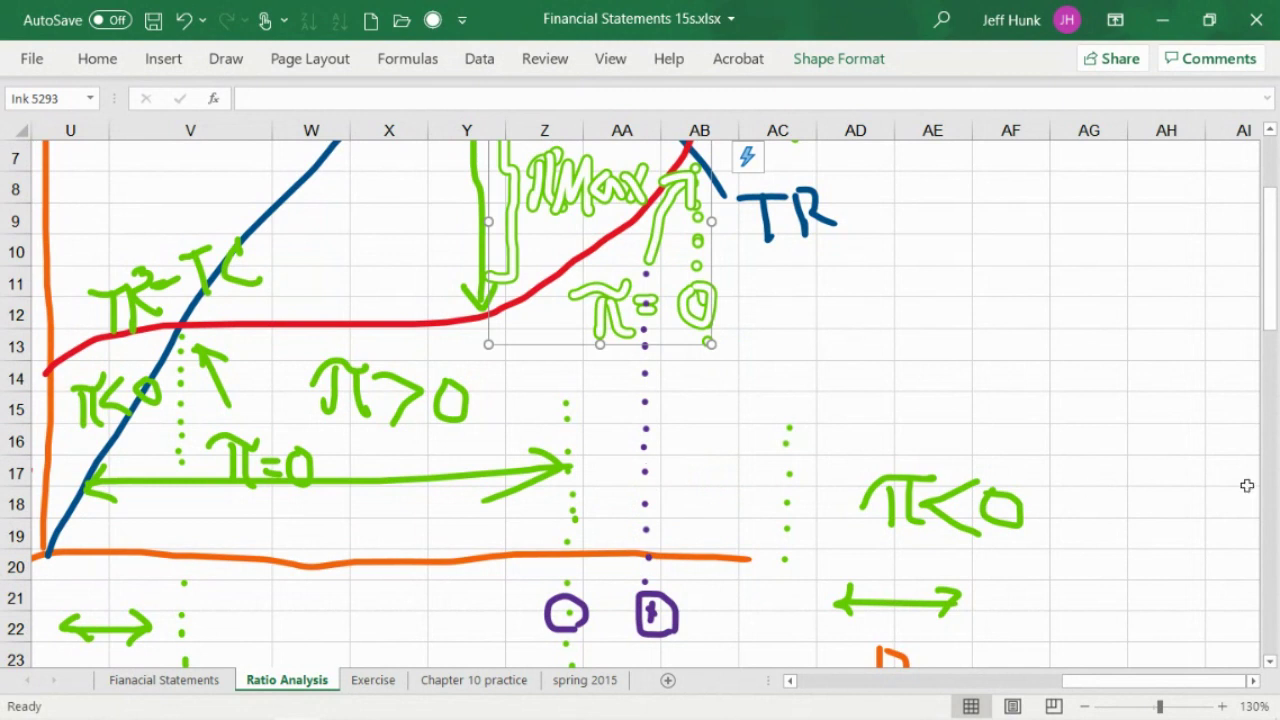
pyautogui.moveTo(1268, 338); pyautogui.dragTo(1268, 311)
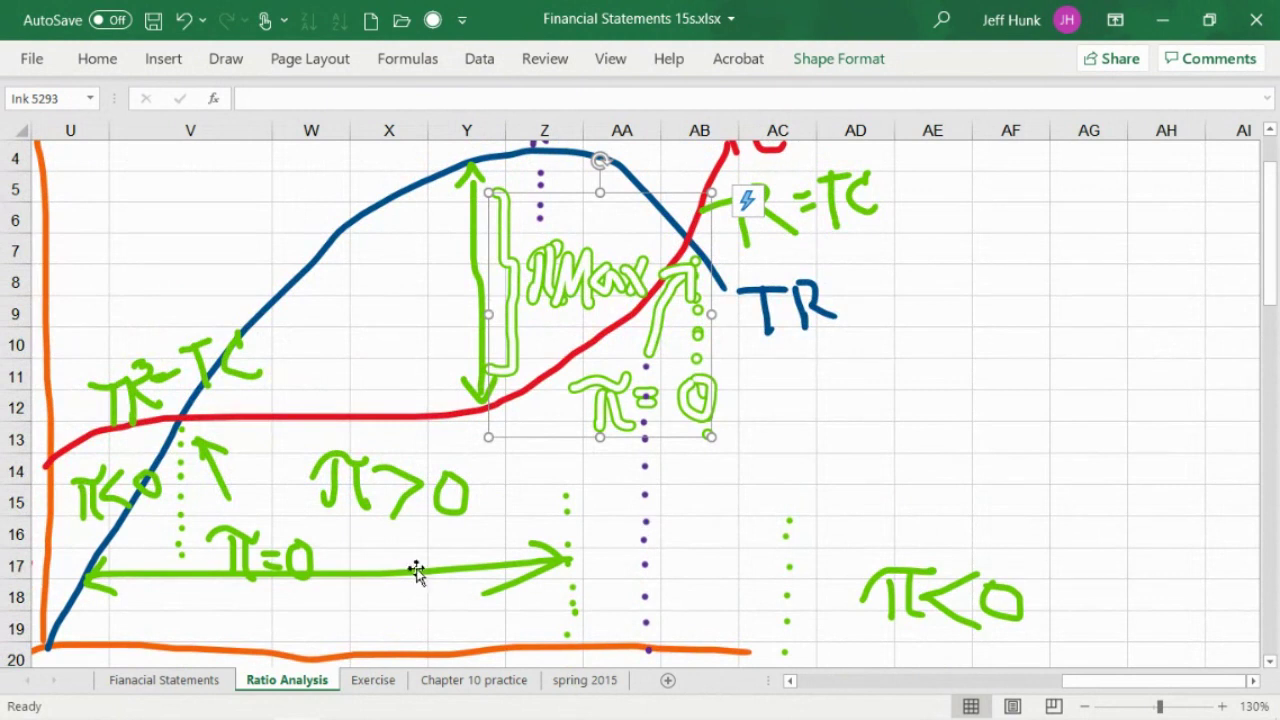
pyautogui.moveTo(425, 563); pyautogui.dragTo(577, 580)
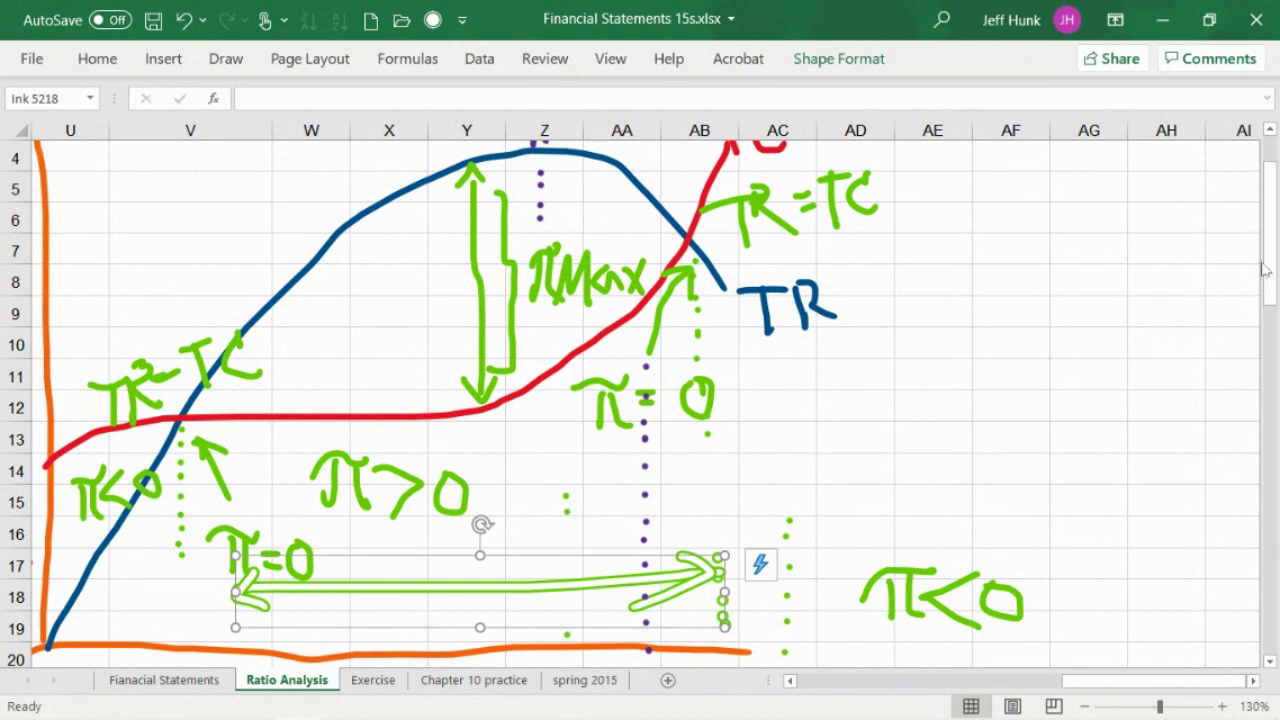
pyautogui.moveTo(1265, 292)
pyautogui.mouseDown()
pyautogui.moveTo(1268, 356)
pyautogui.moveTo(1270, 345)
pyautogui.mouseUp()
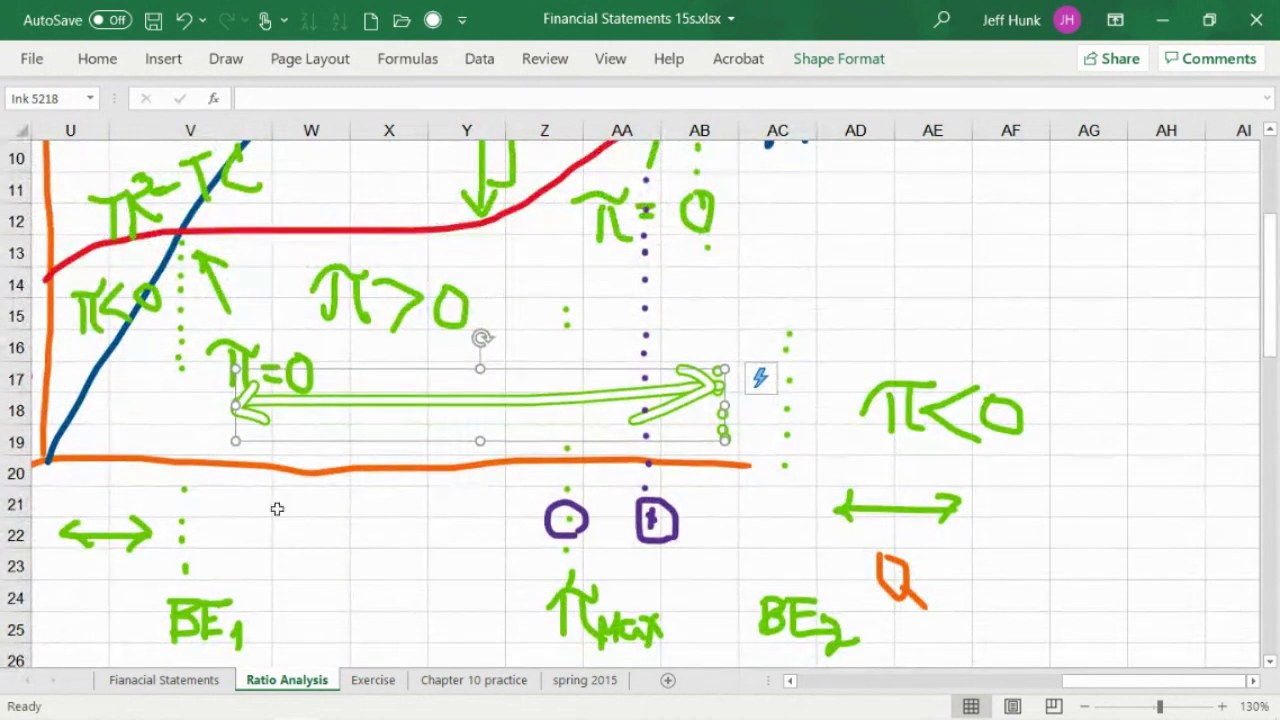
# Move the BE1-side short double arrow under the π<0 label near the origin, and shift two green BE1 dots up to extend the dotted line through row 18.
pyautogui.moveTo(122, 530); pyautogui.dragTo(117, 396)
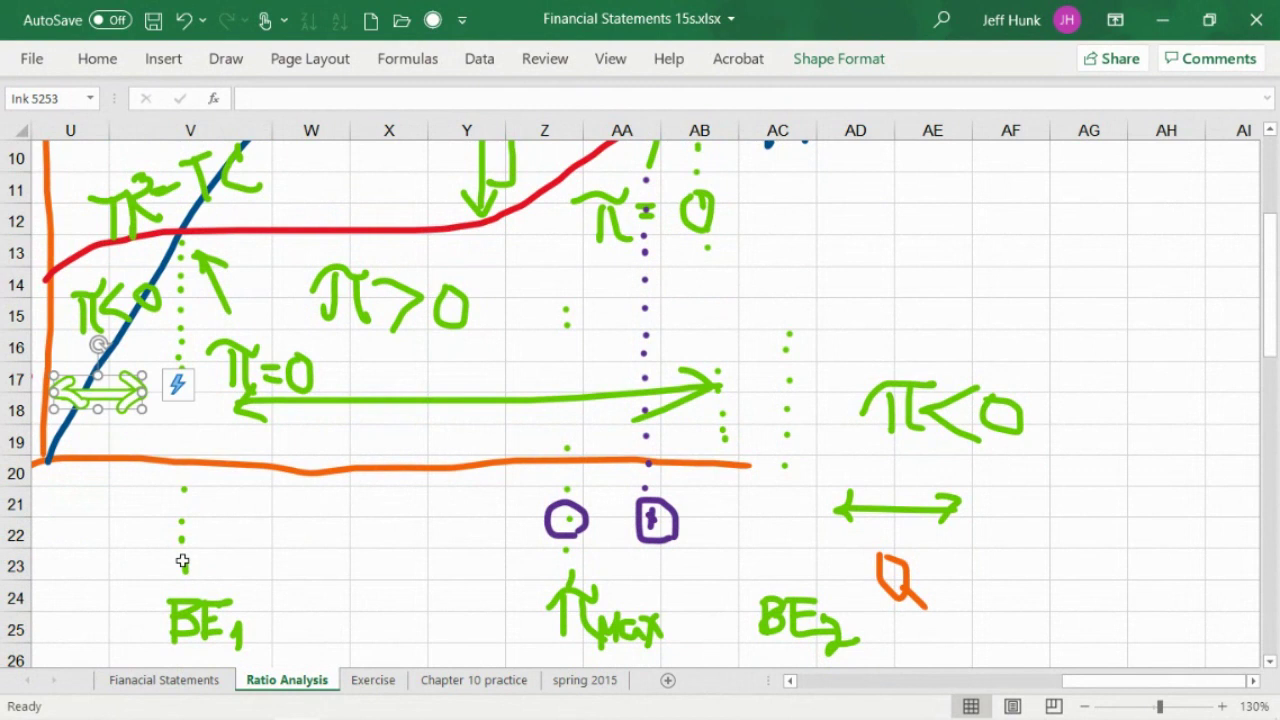
pyautogui.moveTo(182, 562); pyautogui.dragTo(180, 429)
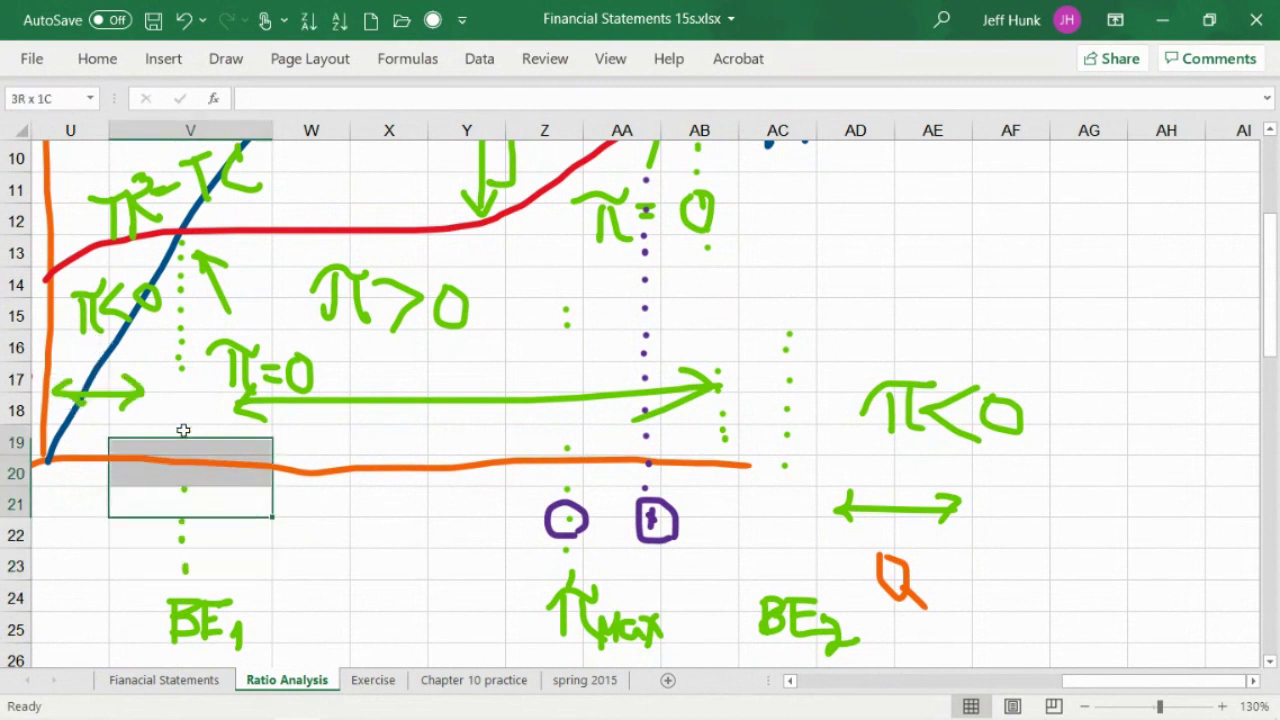
pyautogui.click(183, 485)
pyautogui.moveTo(184, 490); pyautogui.dragTo(186, 400)
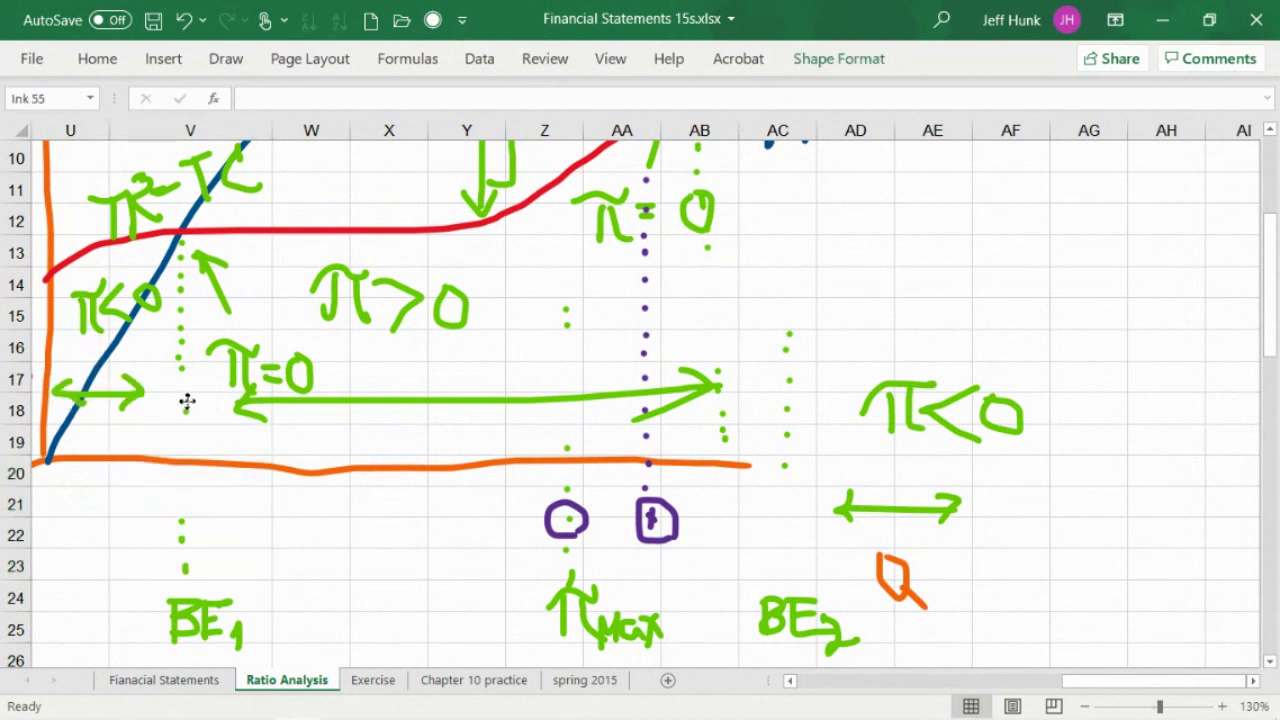
pyautogui.click(180, 521)
pyautogui.moveTo(182, 457); pyautogui.dragTo(181, 402)
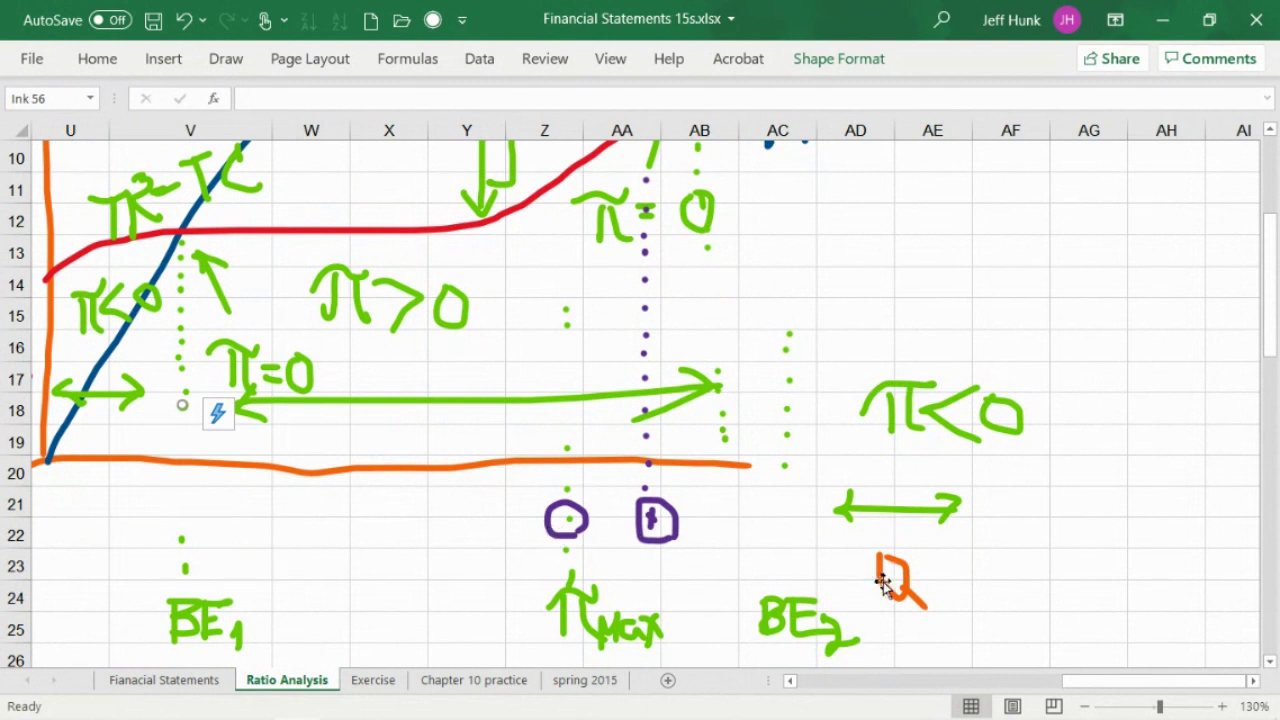
# Move the orange Q label to the end of the horizontal axis and shift the long double arrow to start at the BE1 dotted line.
pyautogui.moveTo(883, 585)
pyautogui.mouseDown()
pyautogui.moveTo(766, 486)
pyautogui.moveTo(770, 497)
pyautogui.mouseUp()
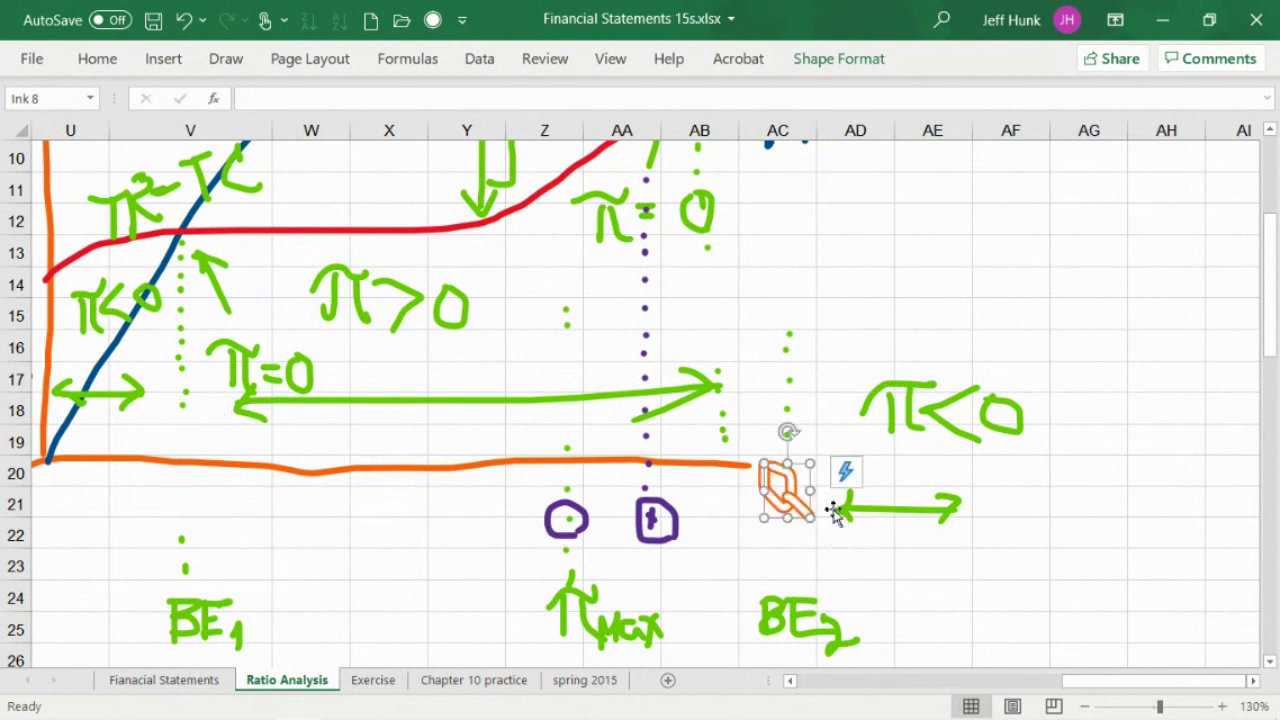
pyautogui.moveTo(891, 516); pyautogui.dragTo(893, 500)
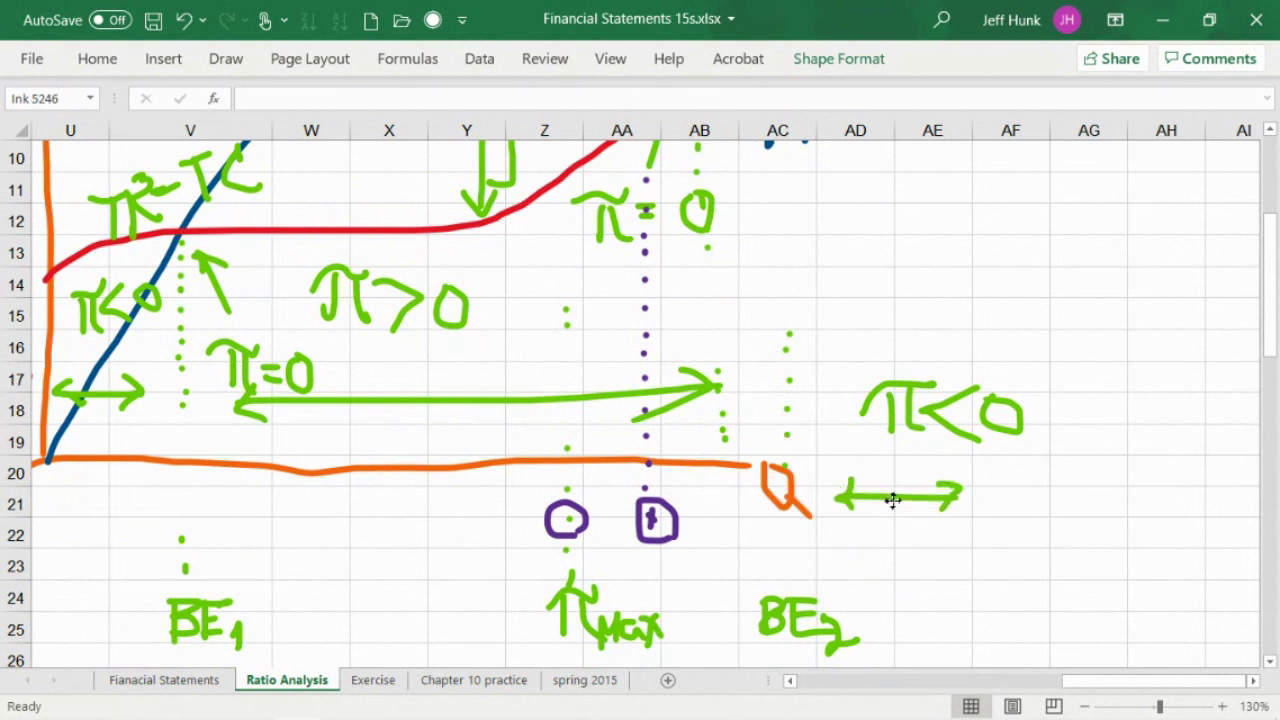
pyautogui.moveTo(893, 500); pyautogui.dragTo(894, 501)
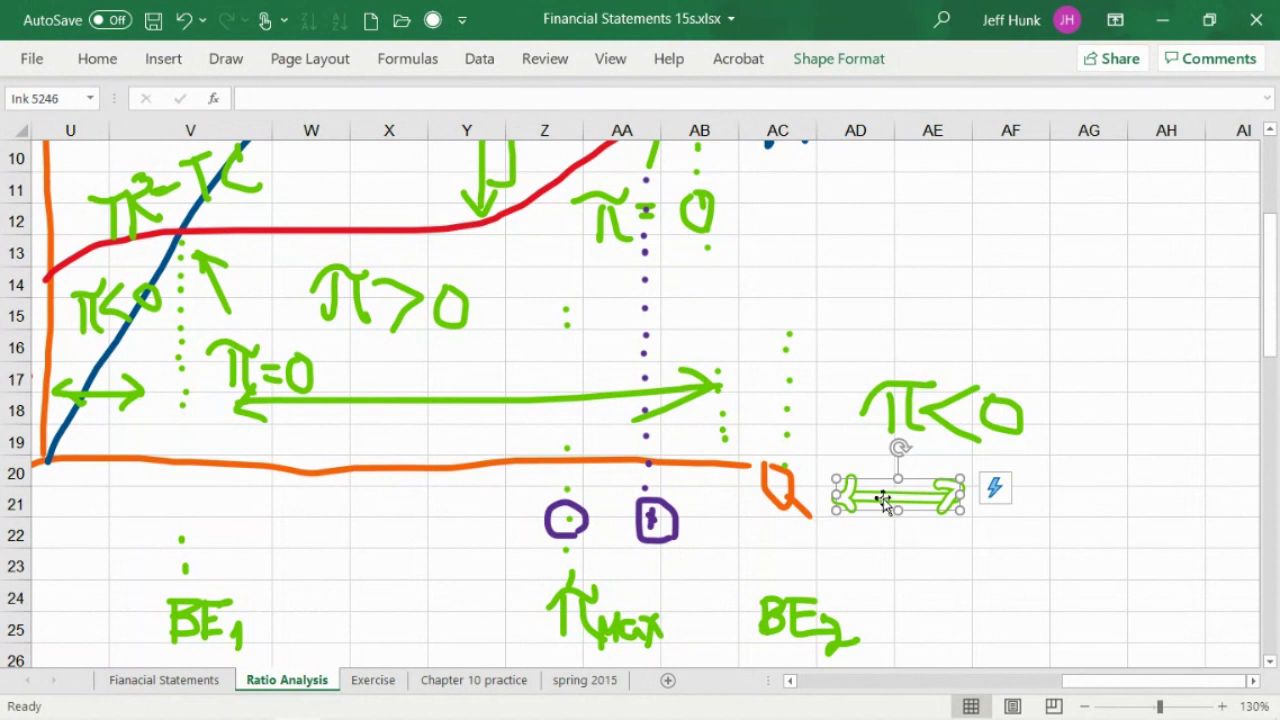
pyautogui.click(613, 399)
pyautogui.moveTo(495, 407); pyautogui.dragTo(559, 427)
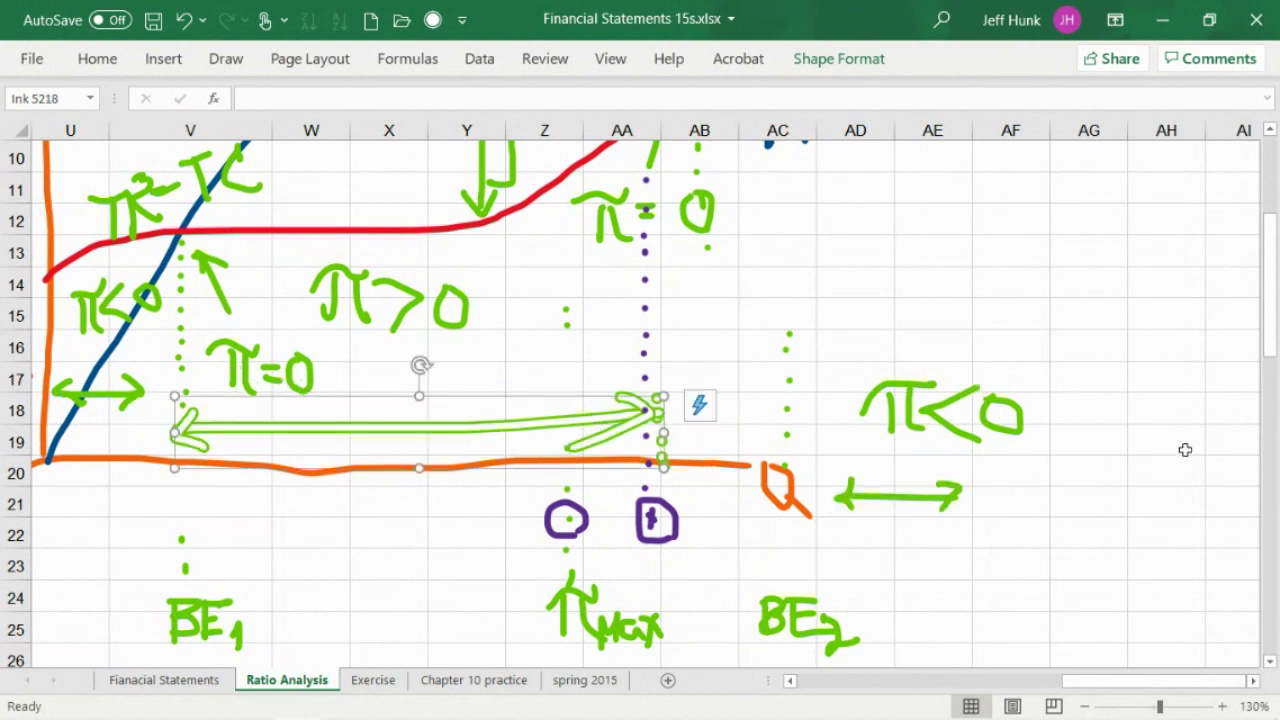
# Move the π<0 label beyond BE2 up to rows 11–13 and place its short double arrow at the tip of the long one.
pyautogui.moveTo(1273, 357); pyautogui.dragTo(1273, 318)
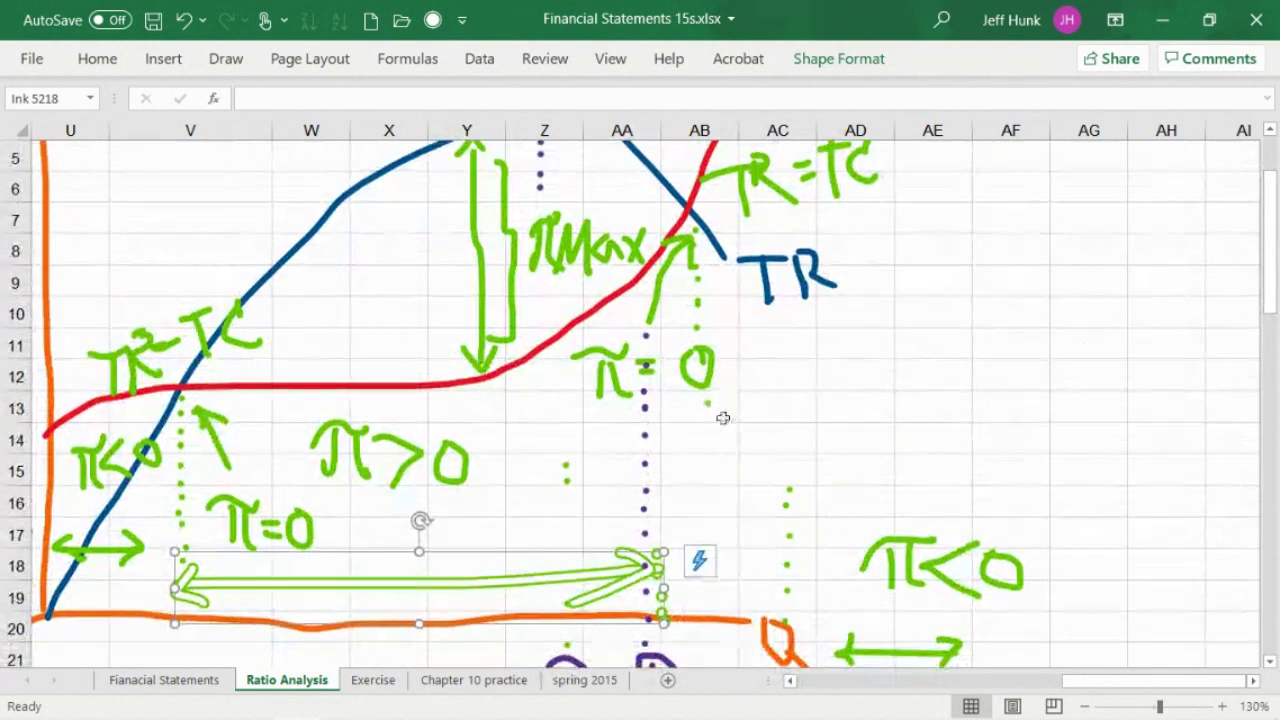
pyautogui.click(948, 563)
pyautogui.moveTo(948, 563)
pyautogui.mouseDown()
pyautogui.moveTo(931, 446)
pyautogui.moveTo(888, 392)
pyautogui.moveTo(888, 364)
pyautogui.moveTo(886, 380)
pyautogui.mouseUp()
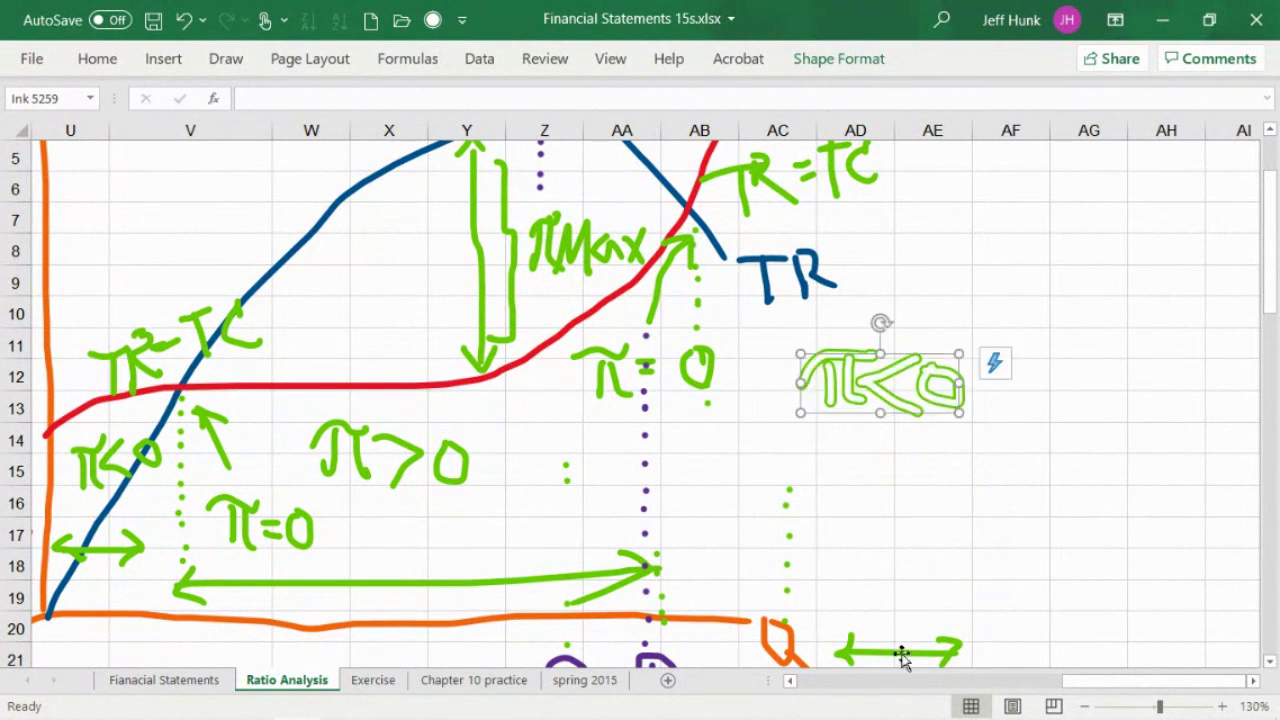
pyautogui.moveTo(900, 654); pyautogui.dragTo(720, 566)
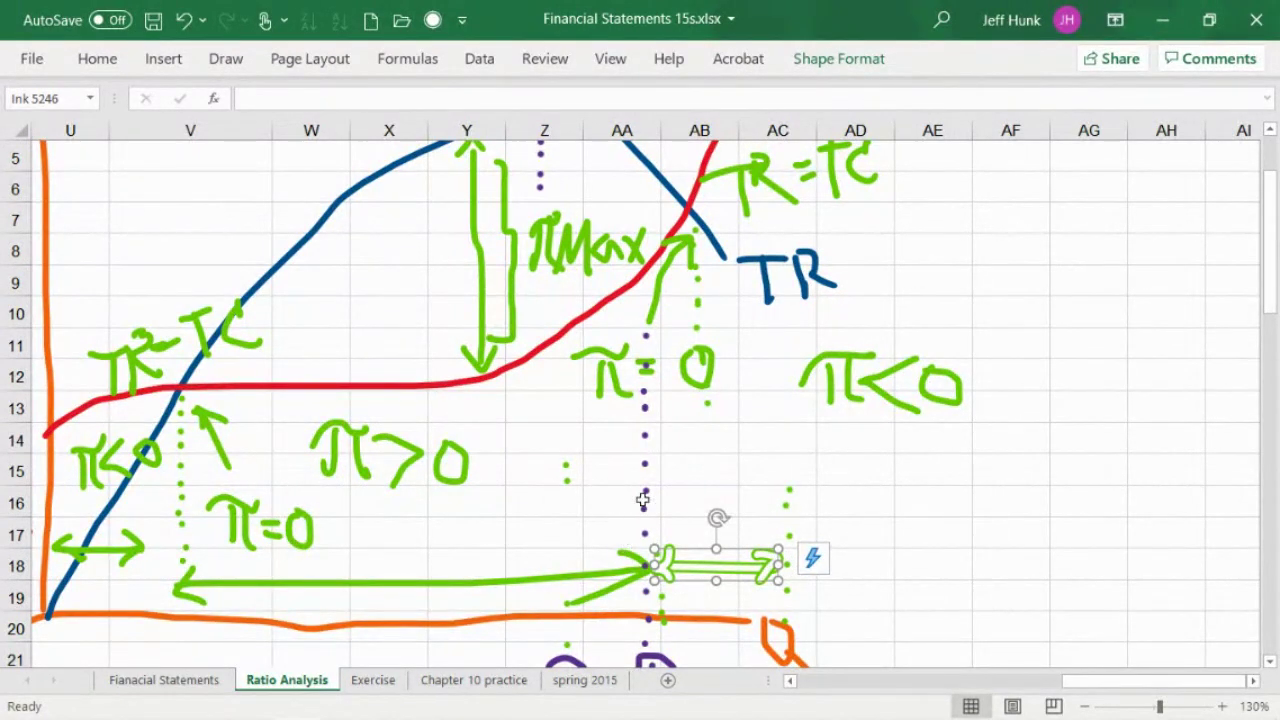
pyautogui.click(958, 466)
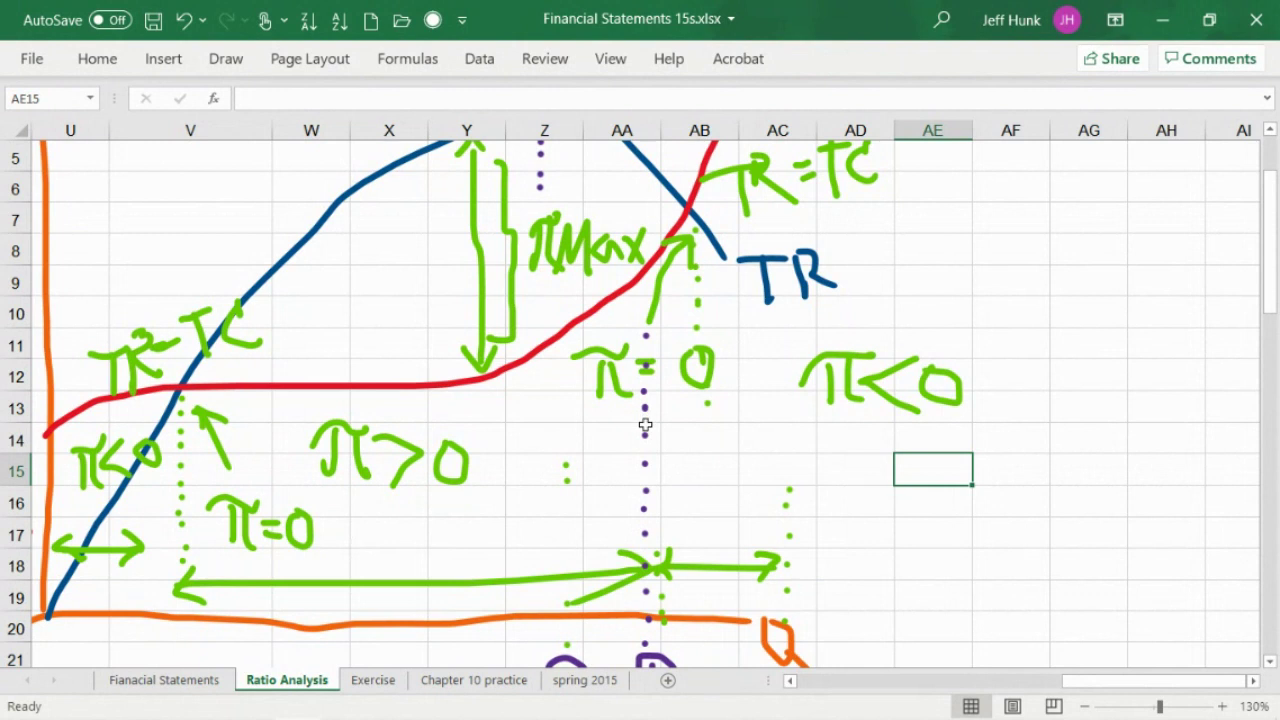
# Move two purple dots from around the π=0 label into column Z, below the revenue maximum at rows 9 and 10.
pyautogui.click(646, 340)
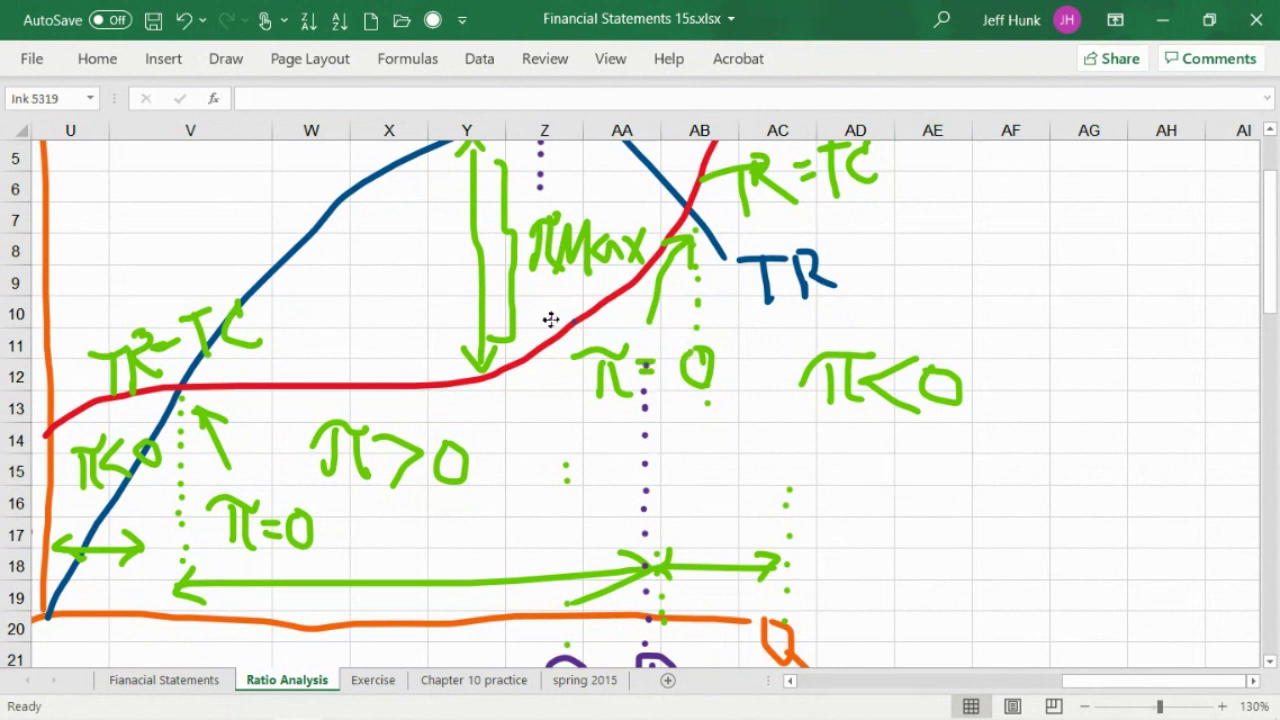
pyautogui.click(547, 290)
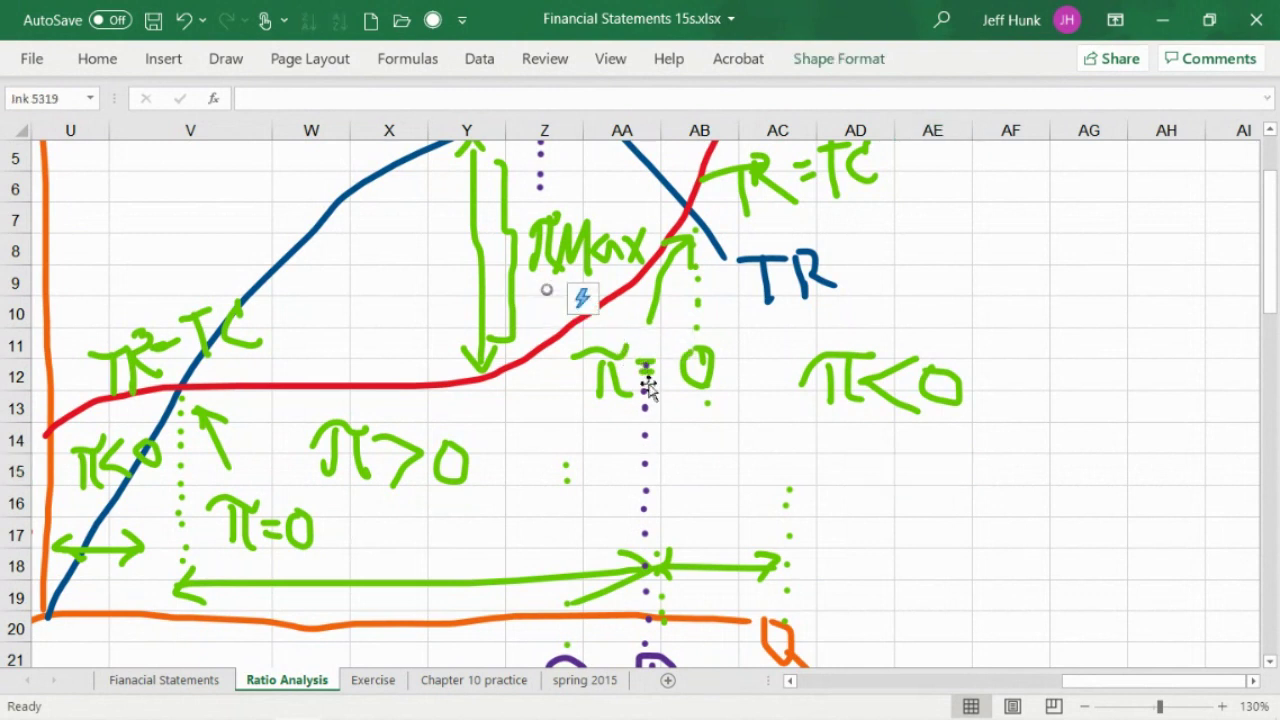
pyautogui.moveTo(637, 364); pyautogui.dragTo(655, 364)
pyautogui.moveTo(637, 376); pyautogui.dragTo(655, 376)
pyautogui.moveTo(533, 353); pyautogui.dragTo(537, 312)
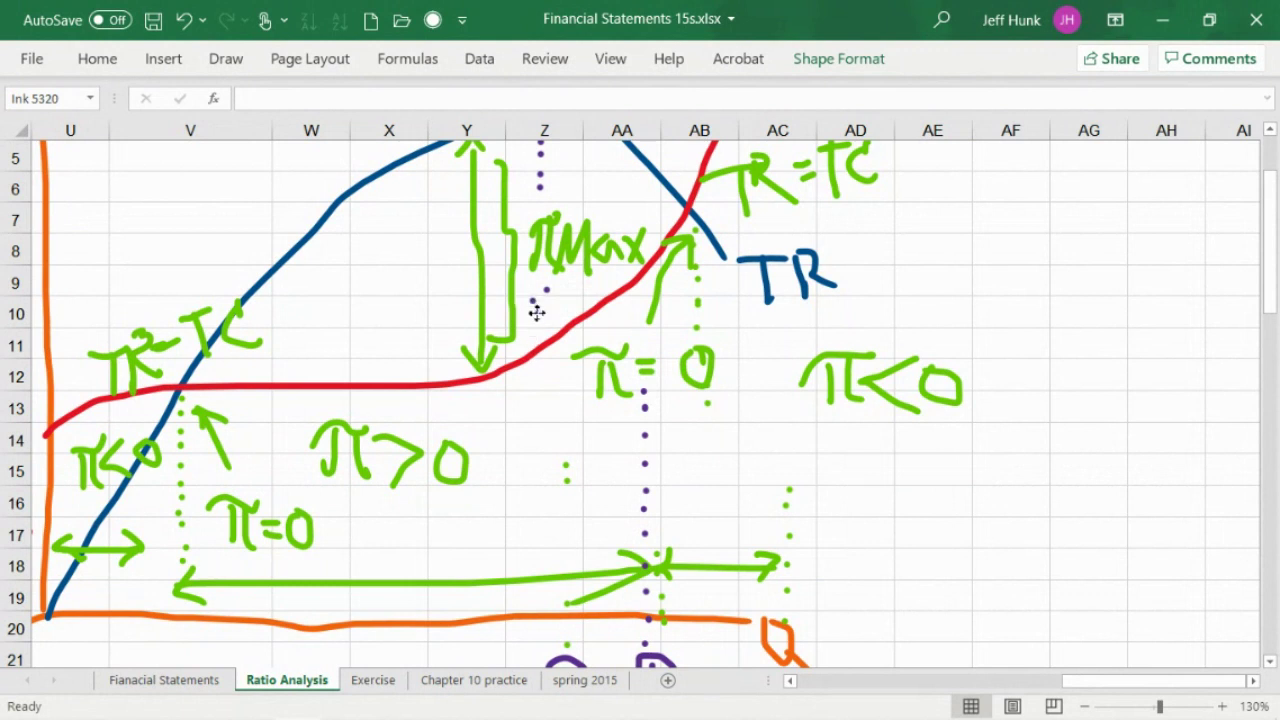
pyautogui.click(546, 302)
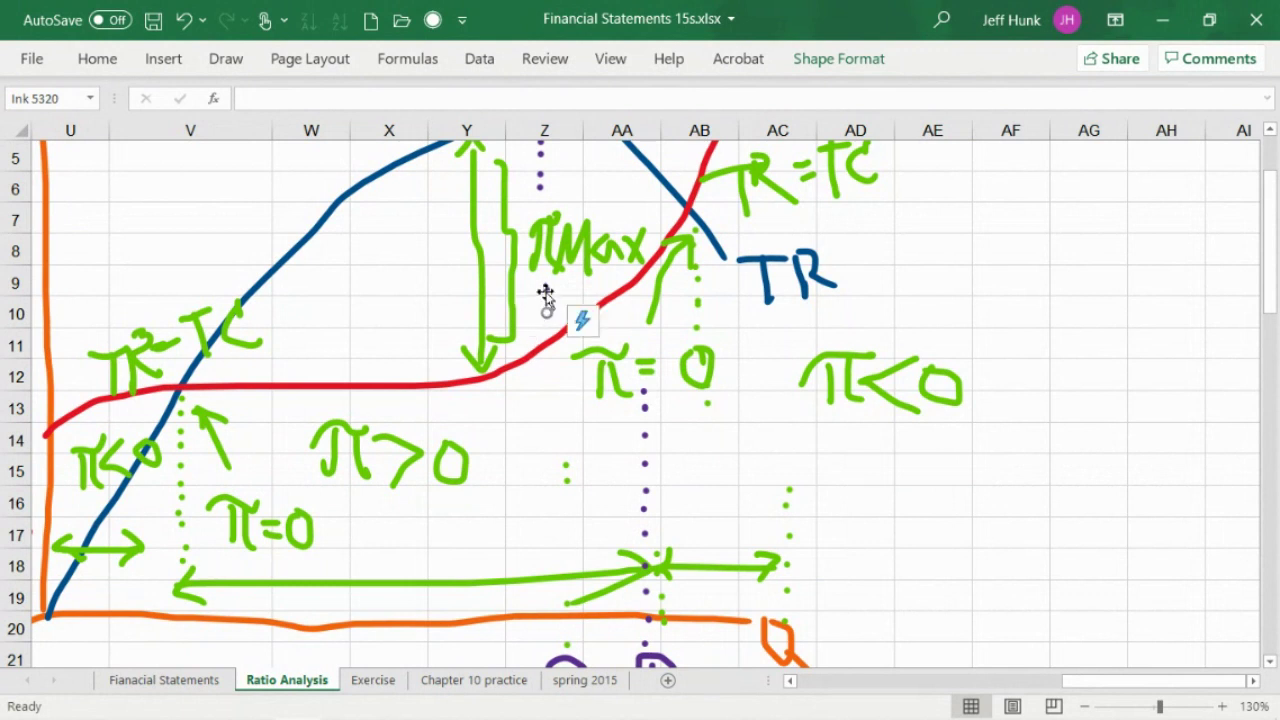
pyautogui.click(545, 290)
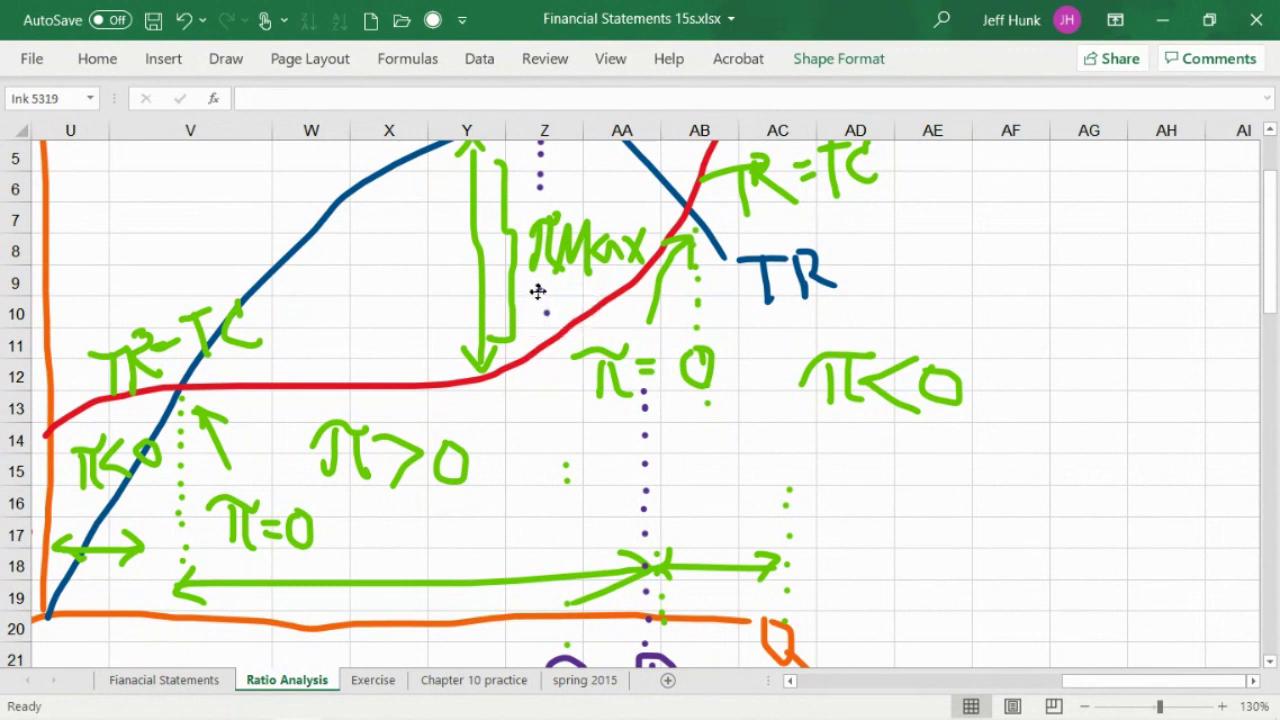
pyautogui.click(547, 313)
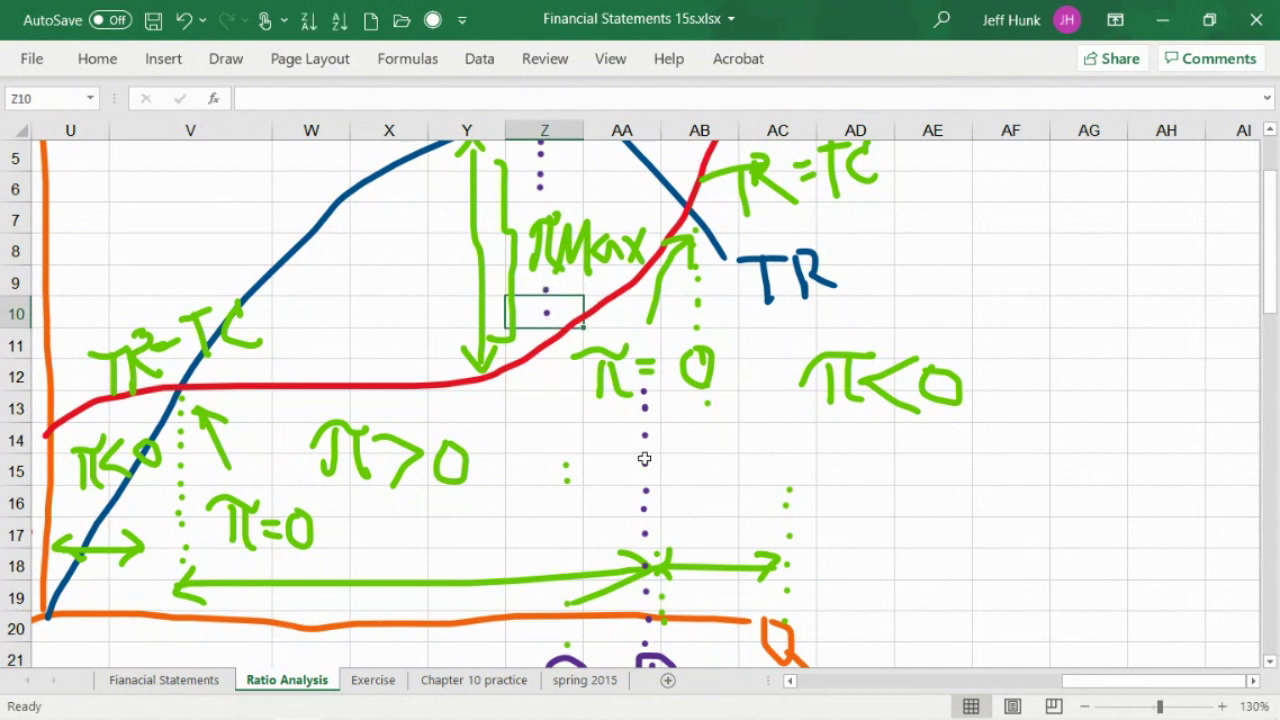
# Extend the column Z purple dotted line through rows 11 and 12 with two more dots, and move the green dot pair below the profit arrow.
pyautogui.click(646, 392)
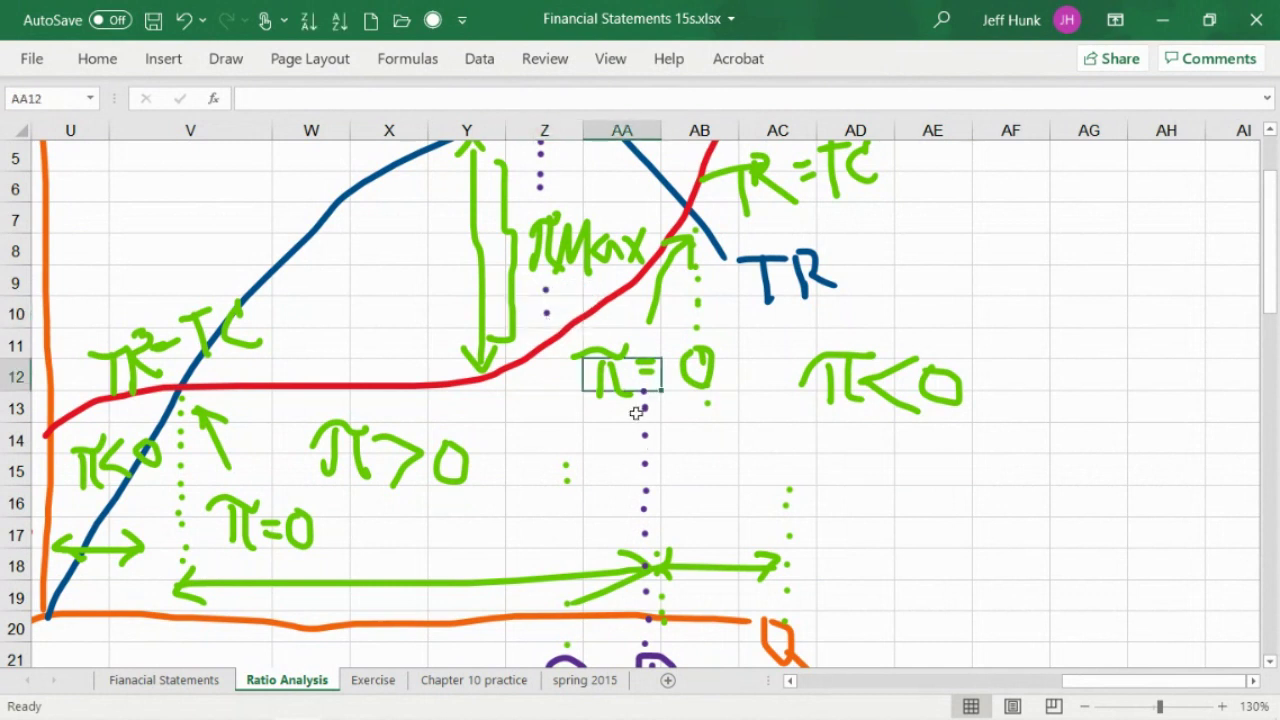
pyautogui.click(644, 392)
pyautogui.moveTo(644, 392); pyautogui.dragTo(573, 393)
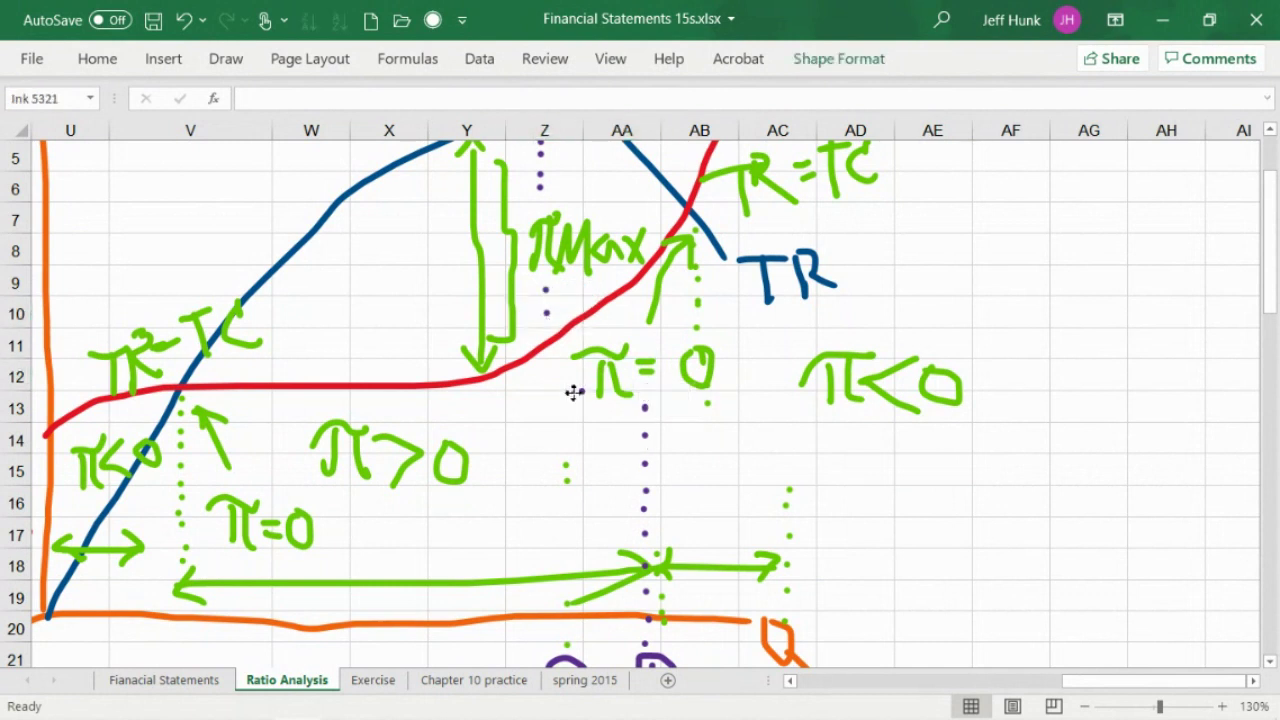
pyautogui.moveTo(544, 335); pyautogui.dragTo(544, 334)
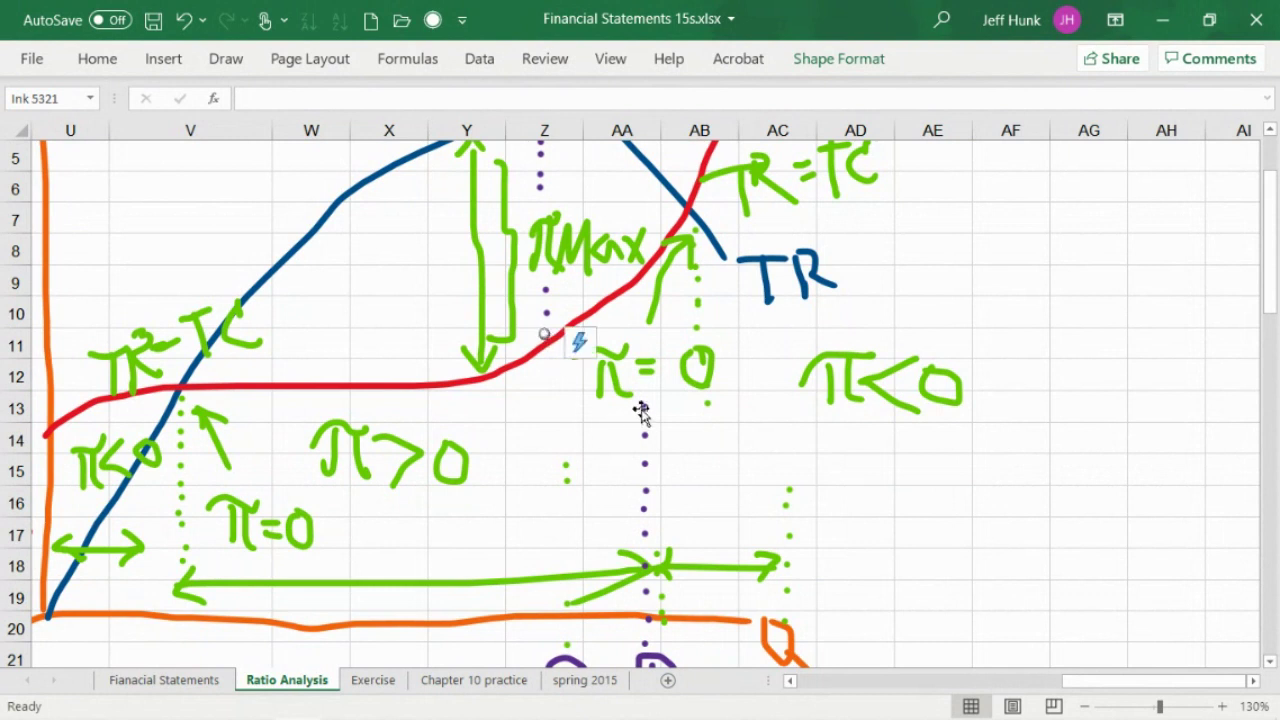
pyautogui.click(642, 410)
pyautogui.moveTo(642, 410); pyautogui.dragTo(547, 365)
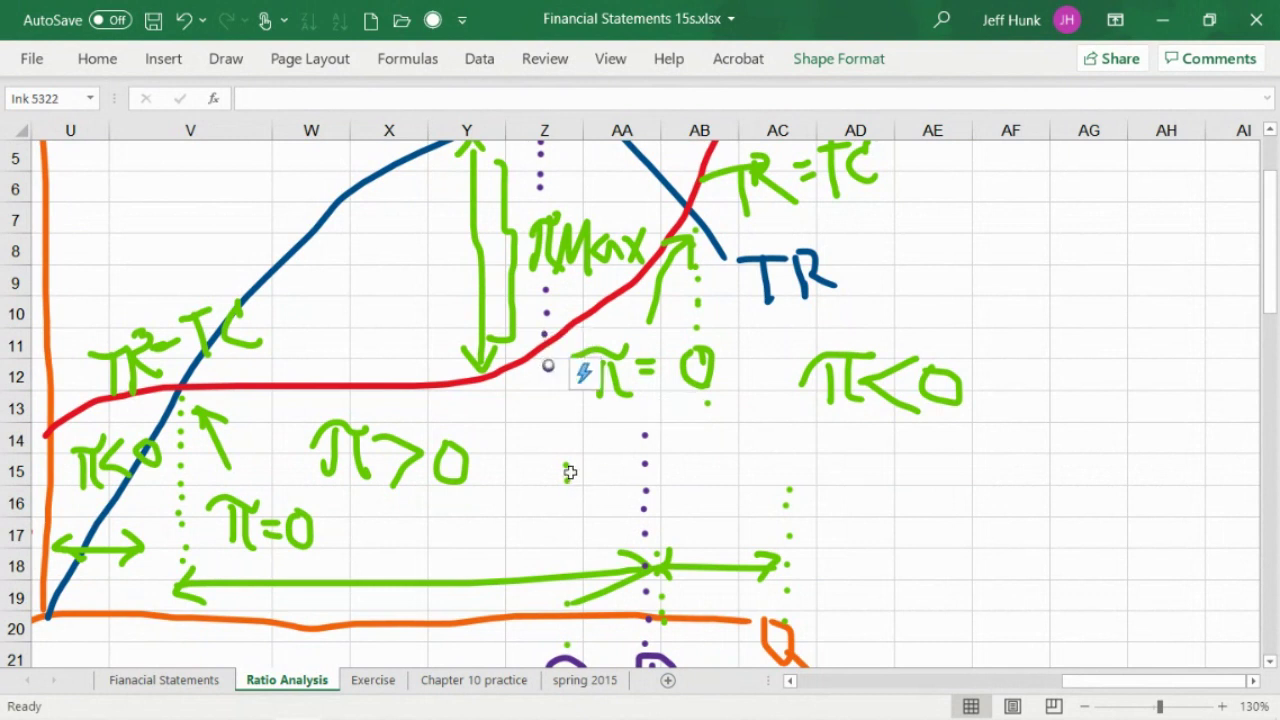
pyautogui.moveTo(567, 465)
pyautogui.mouseDown()
pyautogui.moveTo(468, 466)
pyautogui.moveTo(485, 480)
pyautogui.moveTo(477, 470)
pyautogui.mouseUp()
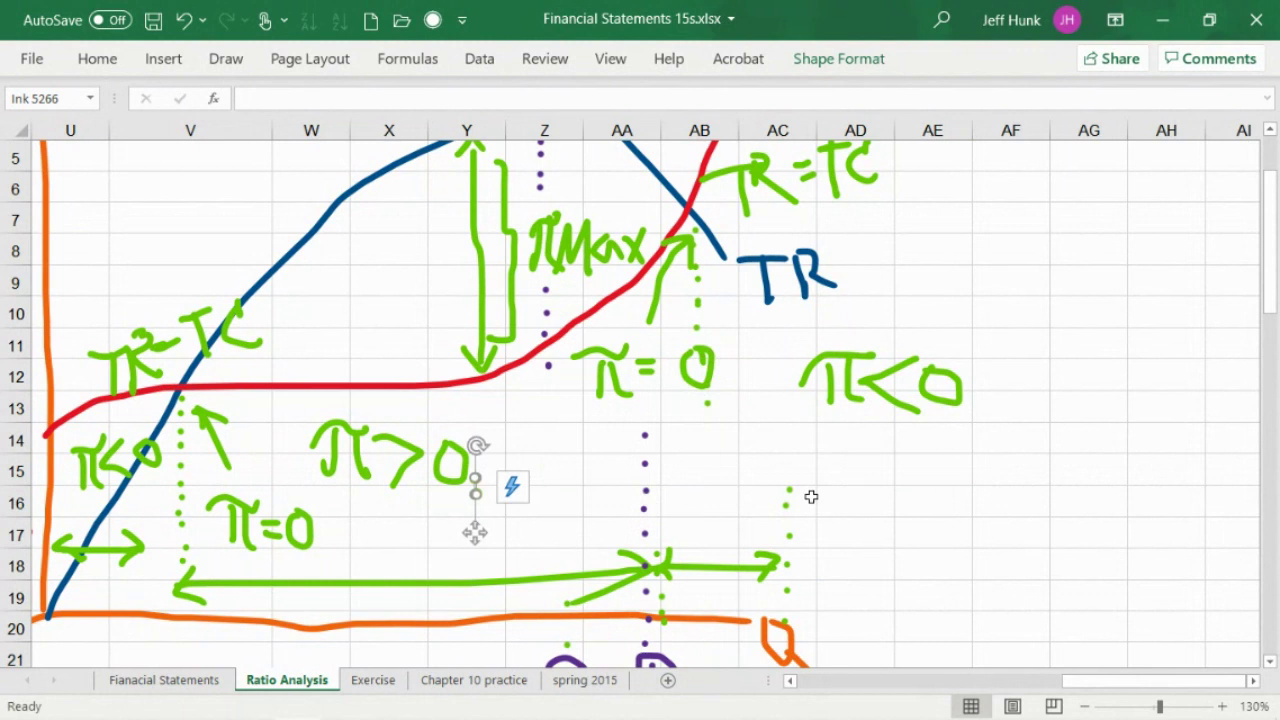
pyautogui.moveTo(1270, 300); pyautogui.dragTo(1270, 278)
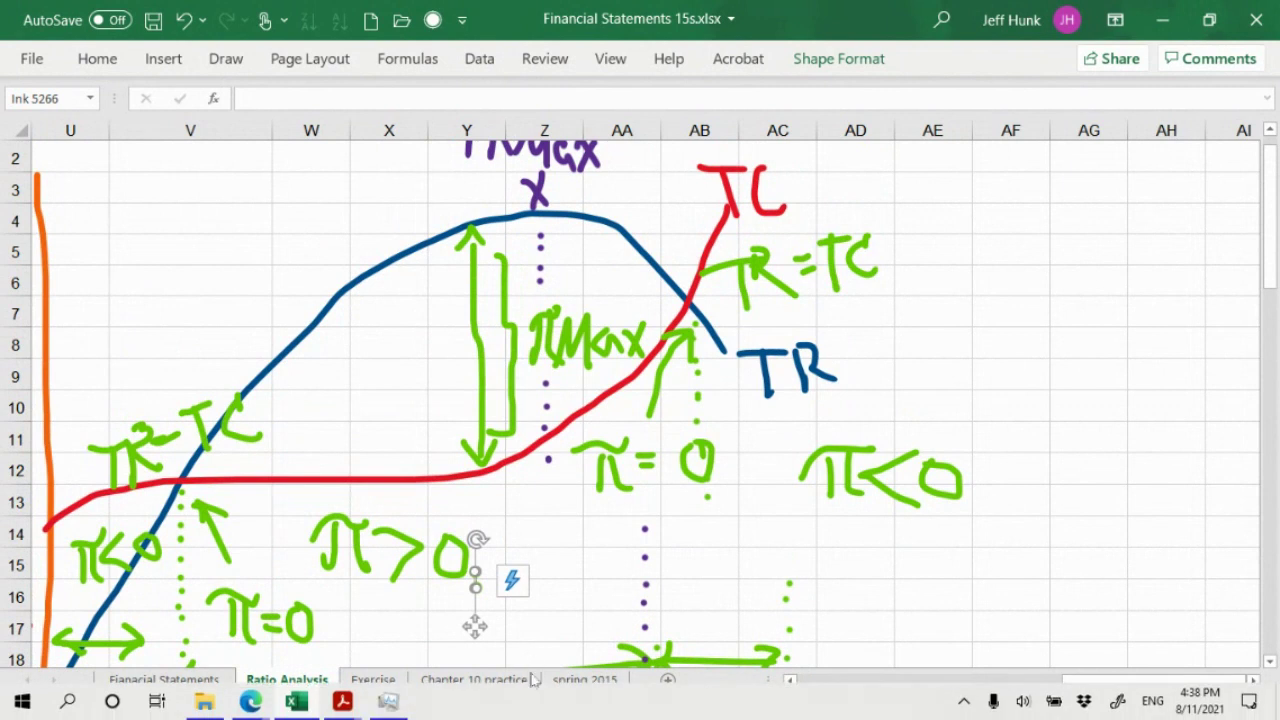
pyautogui.moveTo(476, 717)
pyautogui.click(250, 702)
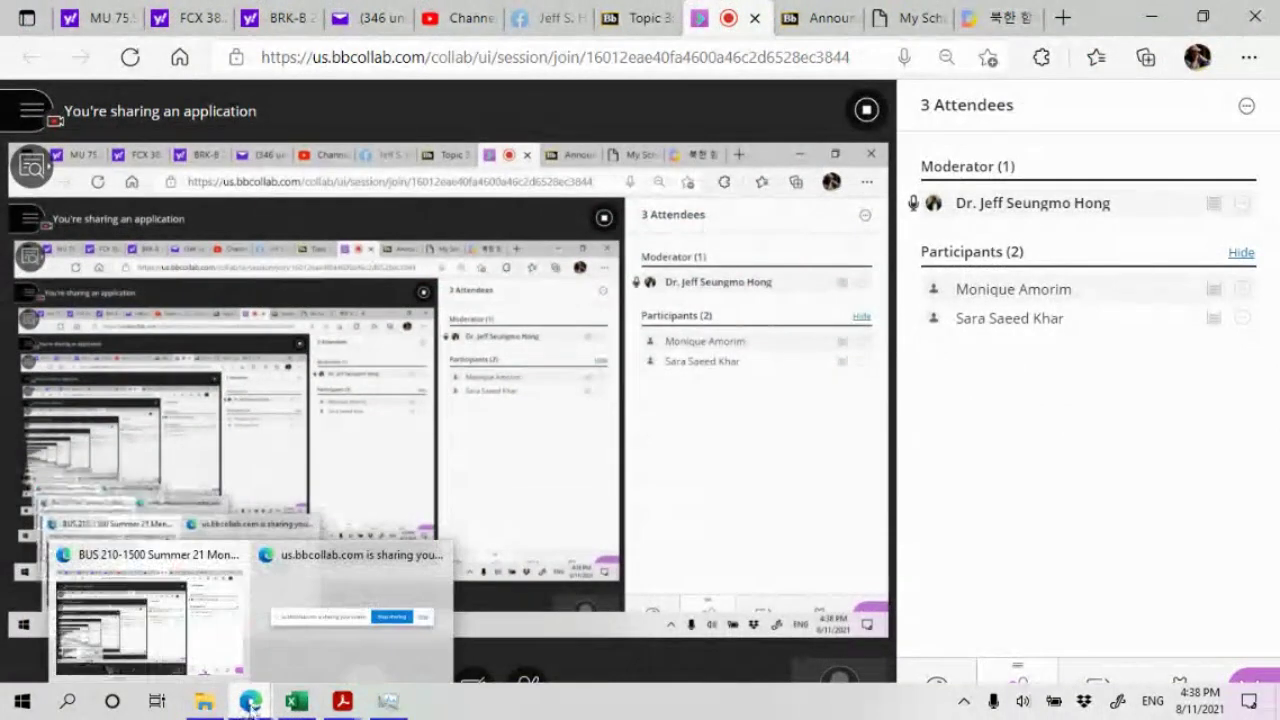
pyautogui.moveTo(333, 710)
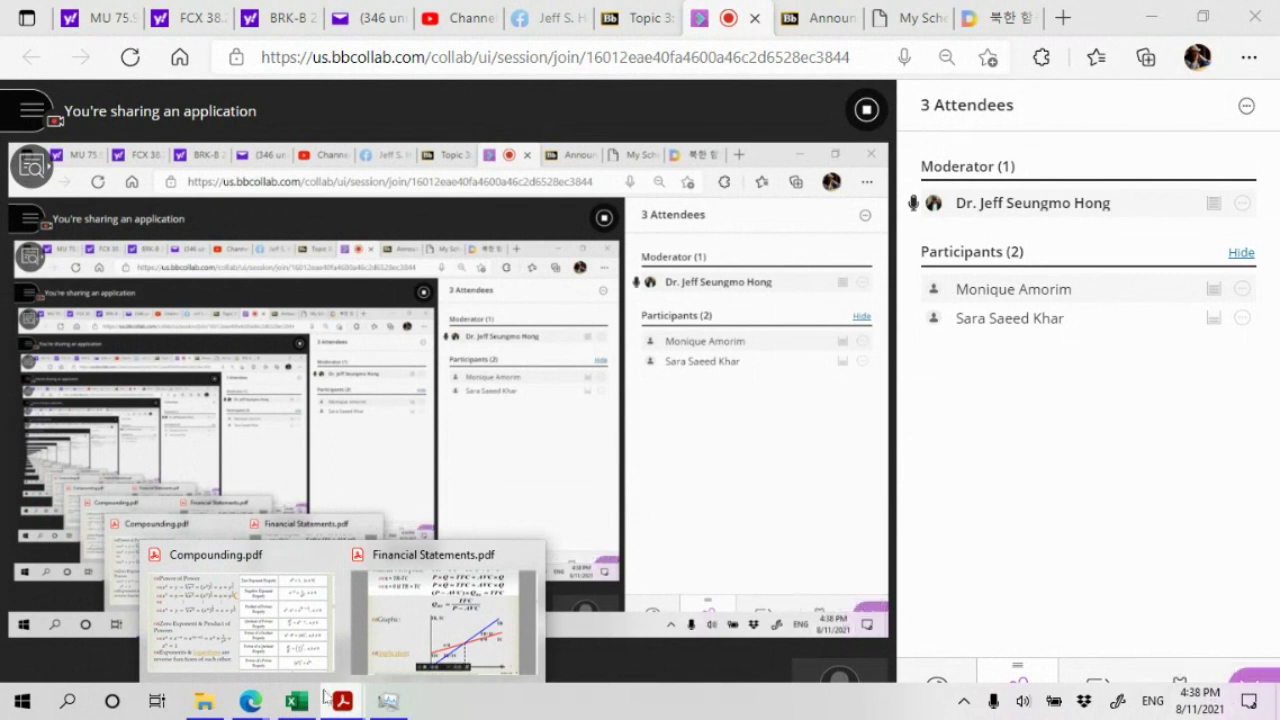
pyautogui.moveTo(319, 662)
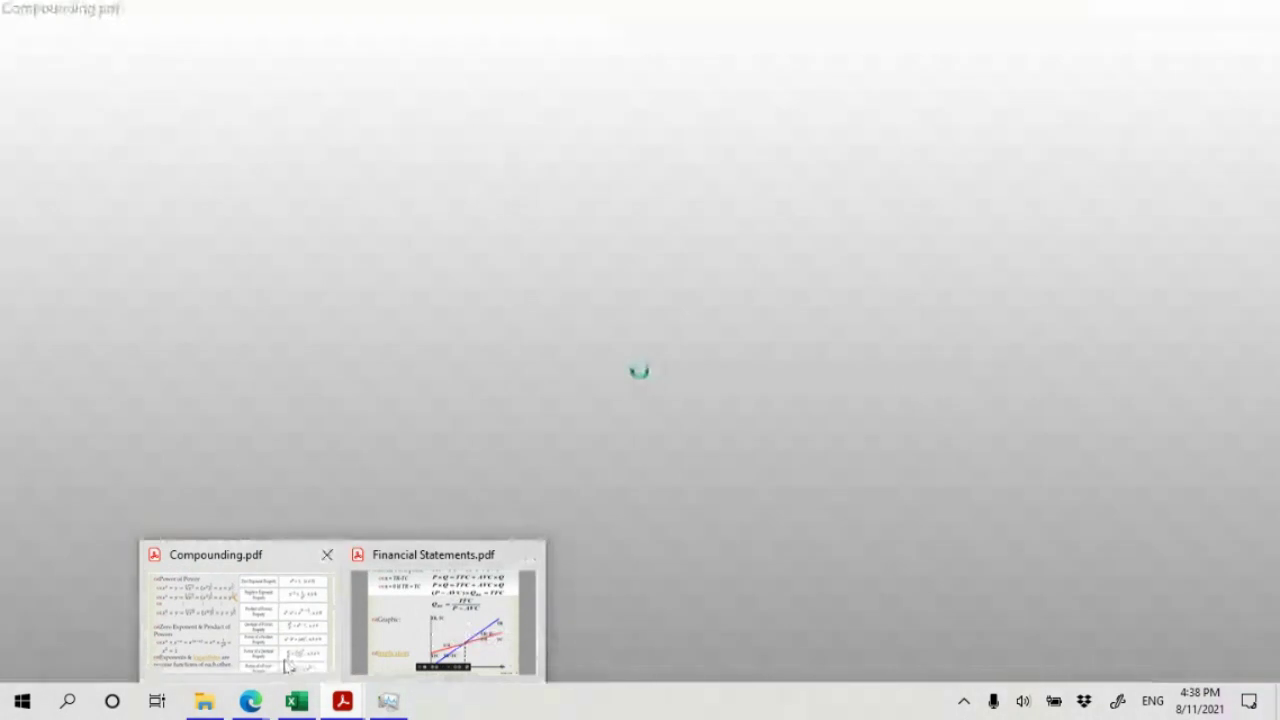
pyautogui.click(277, 678)
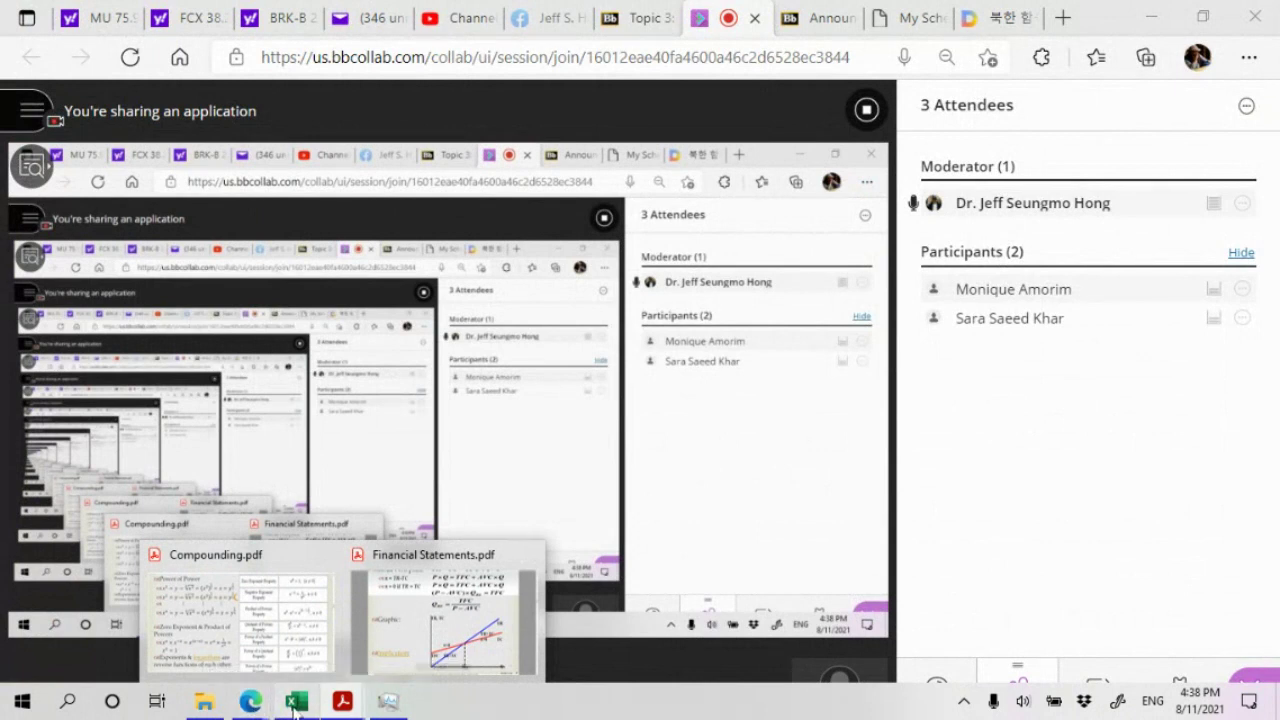
pyautogui.click(293, 705)
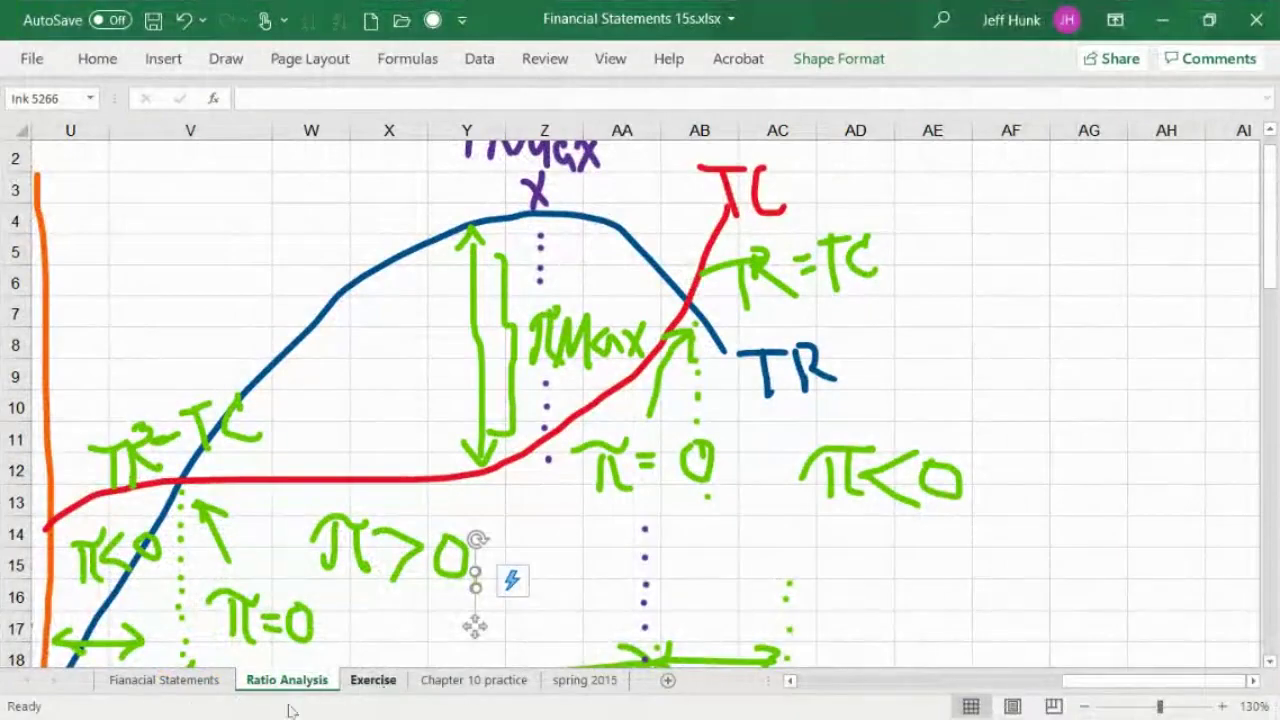
# On the Chapter 10 practice sheet, clear the Total C.A., Total Non-C.A. and Total Assets amounts in the P213, #9 balance sheet.
pyautogui.click(373, 680)
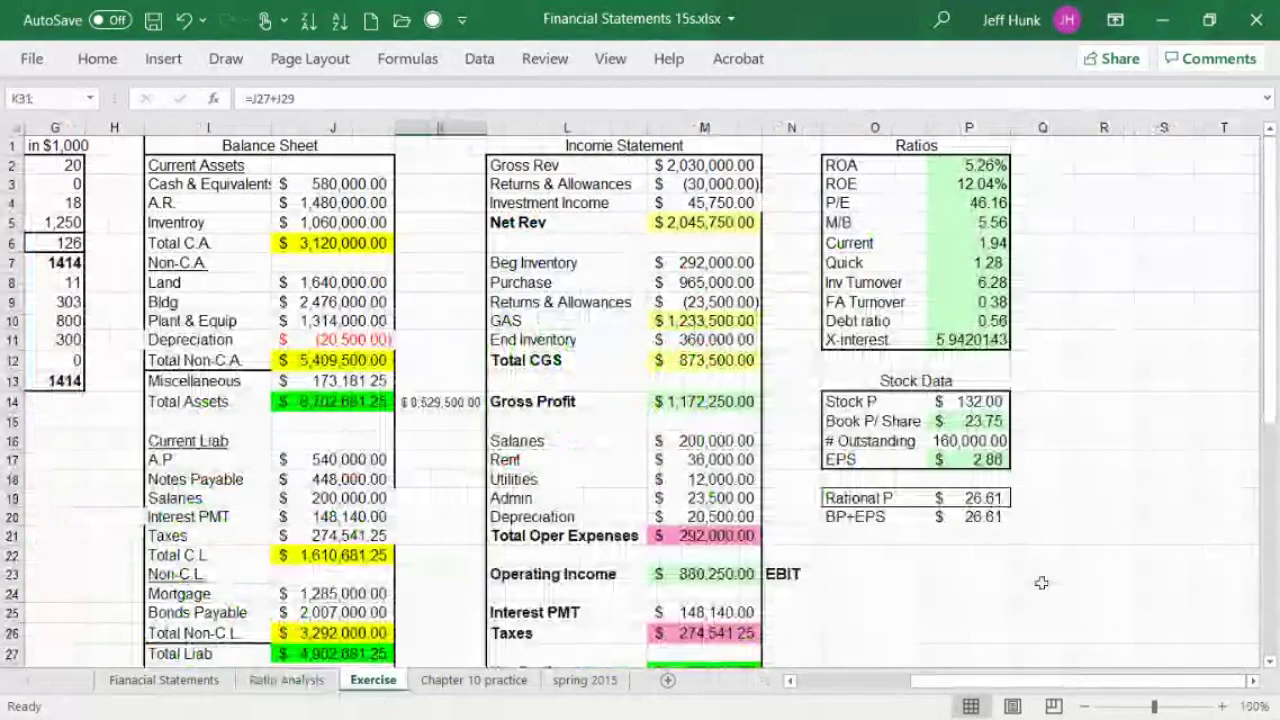
pyautogui.click(466, 682)
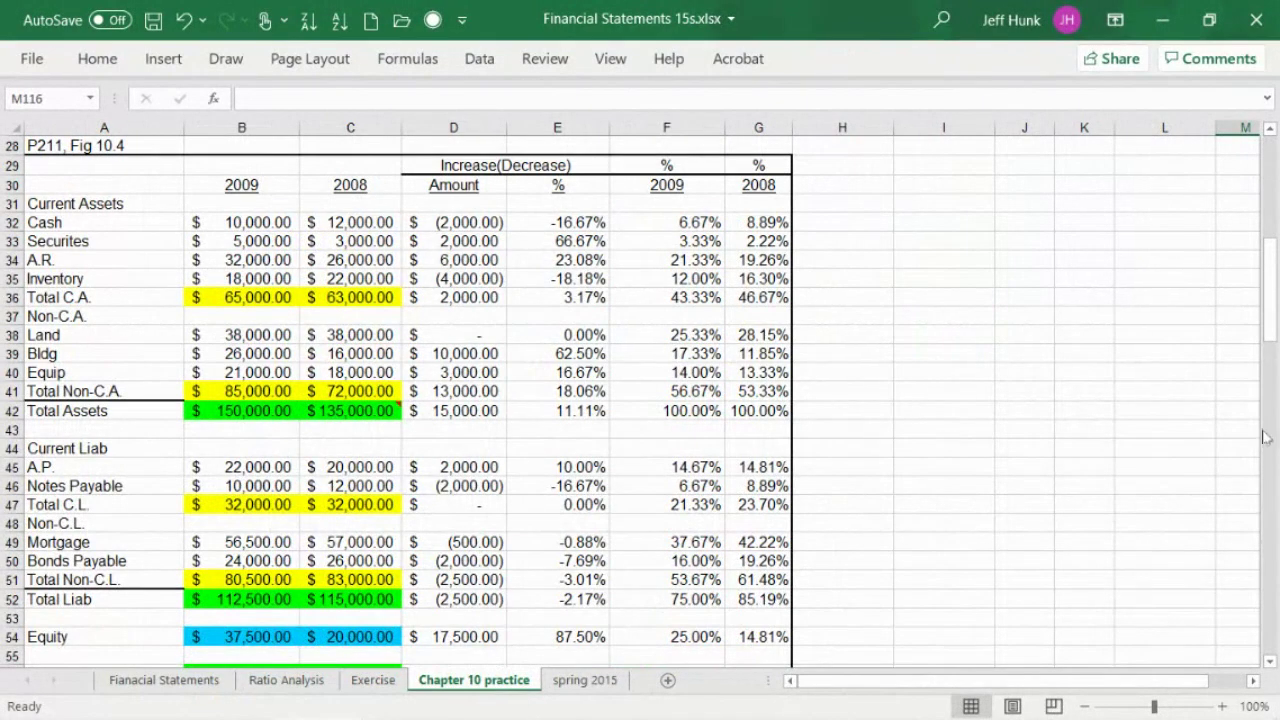
pyautogui.moveTo(1262, 298); pyautogui.dragTo(1262, 190)
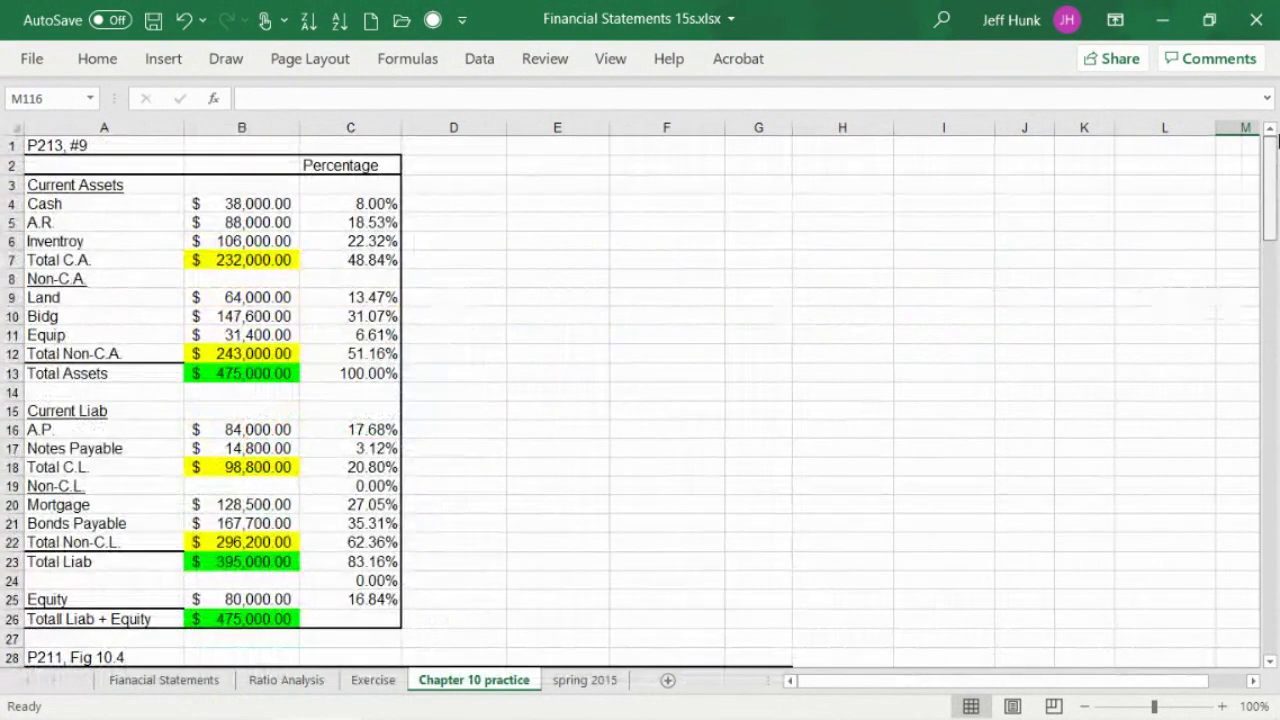
pyautogui.click(228, 263)
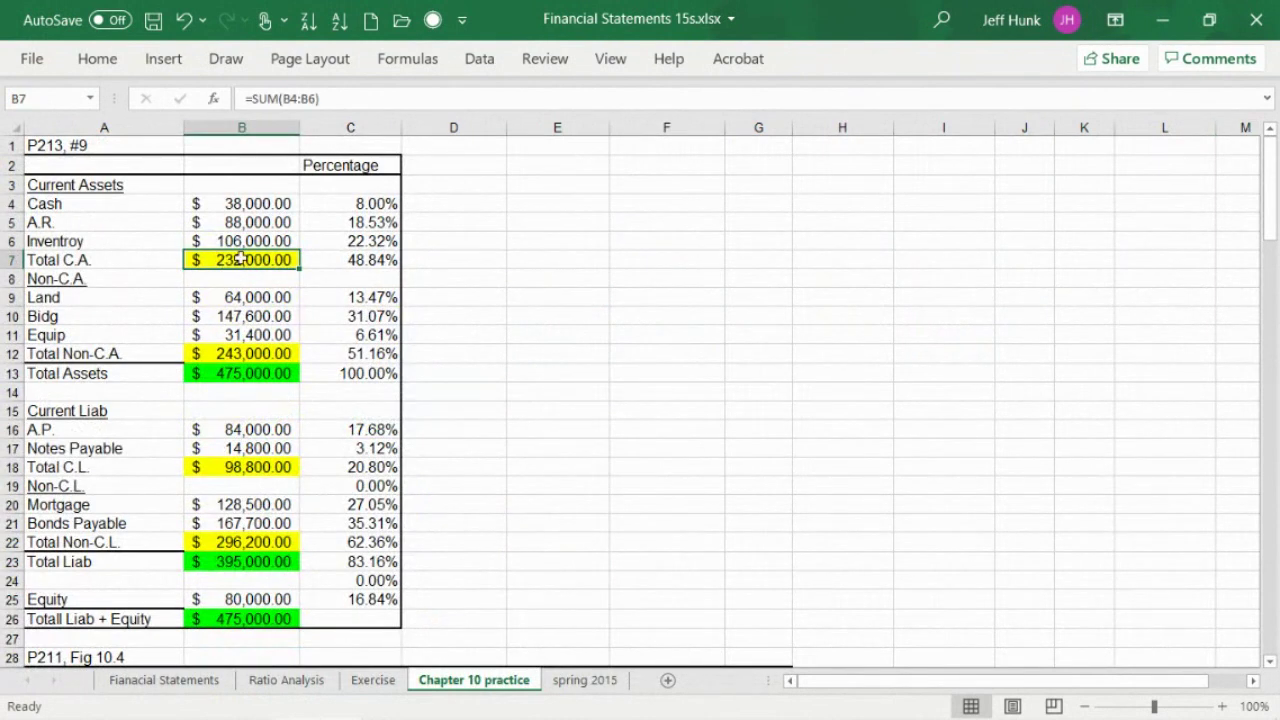
pyautogui.press('Delete')
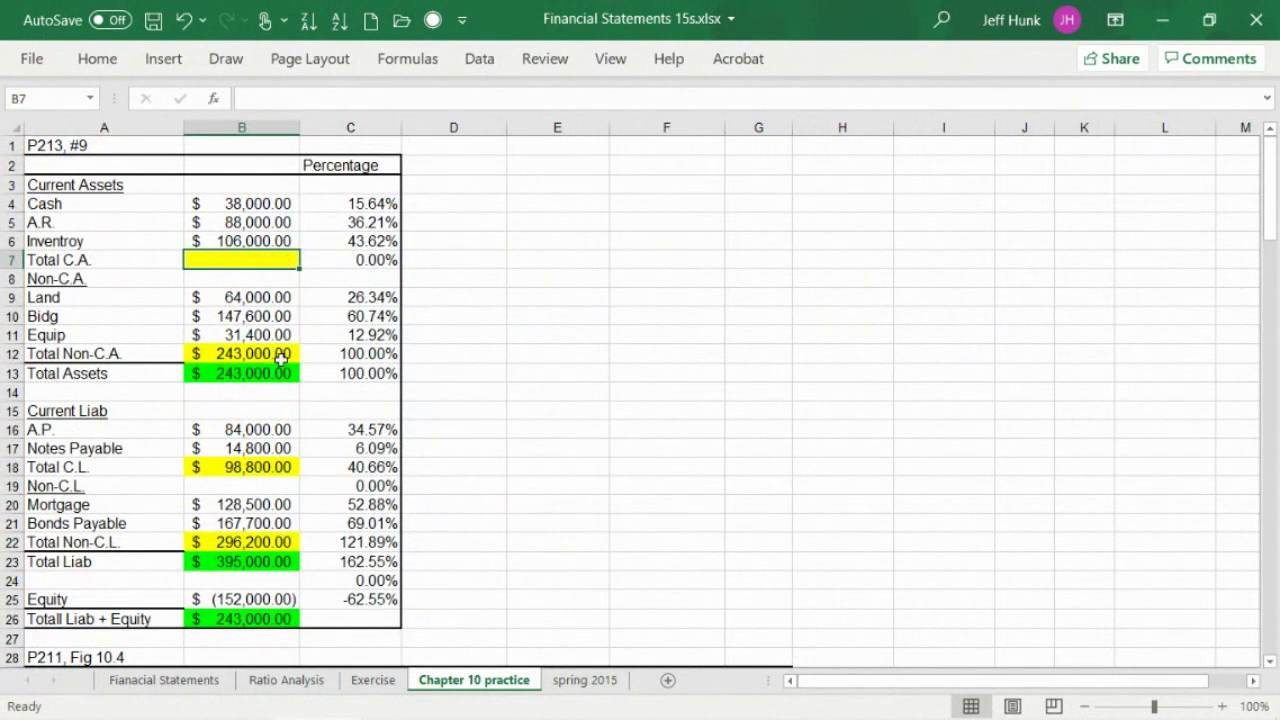
pyautogui.moveTo(281, 360); pyautogui.dragTo(285, 373)
pyautogui.press('Delete')
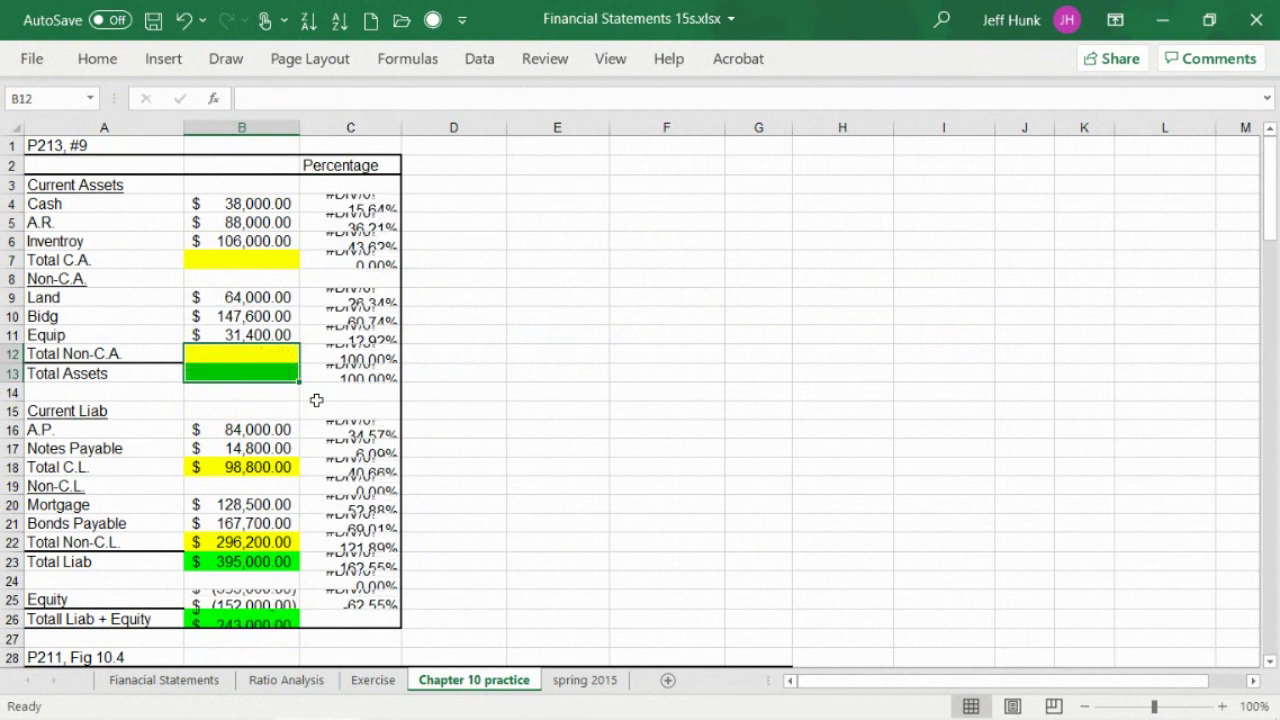
# Clear the Total C.L., Total Non-C.L. and Total Liab amounts in the P213, #9 balance sheet.
pyautogui.click(239, 463)
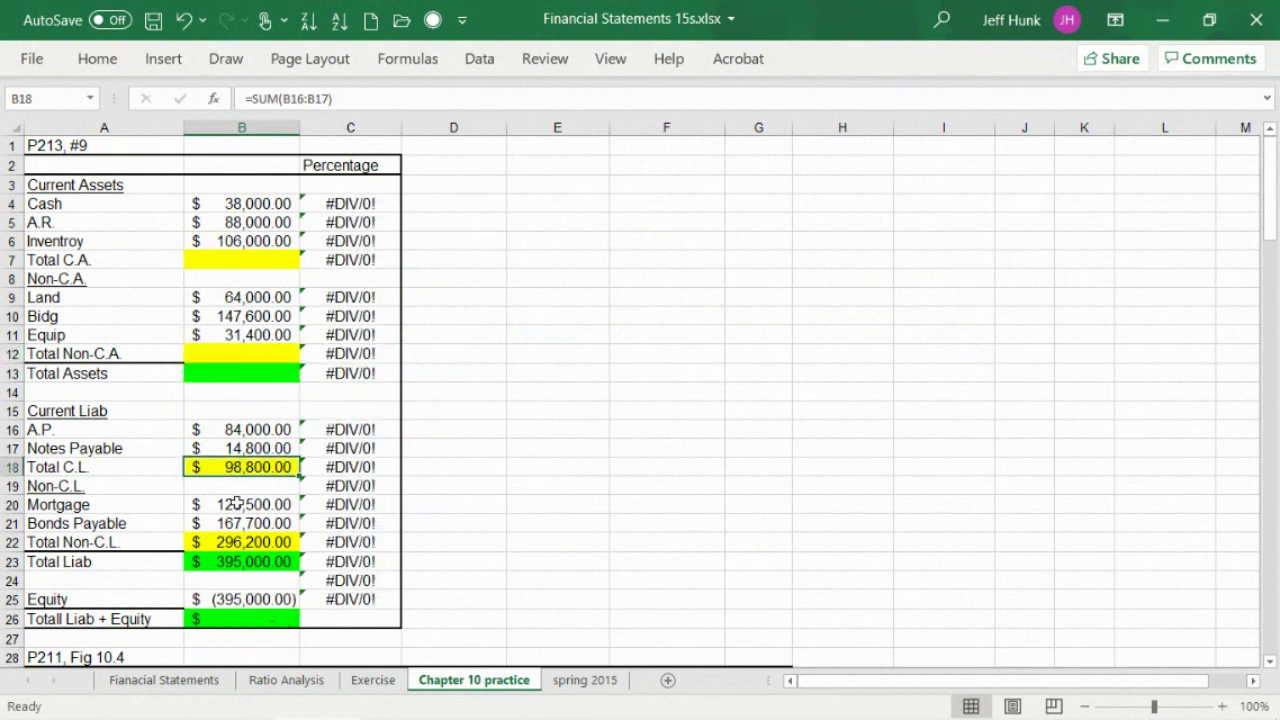
pyautogui.press('Delete')
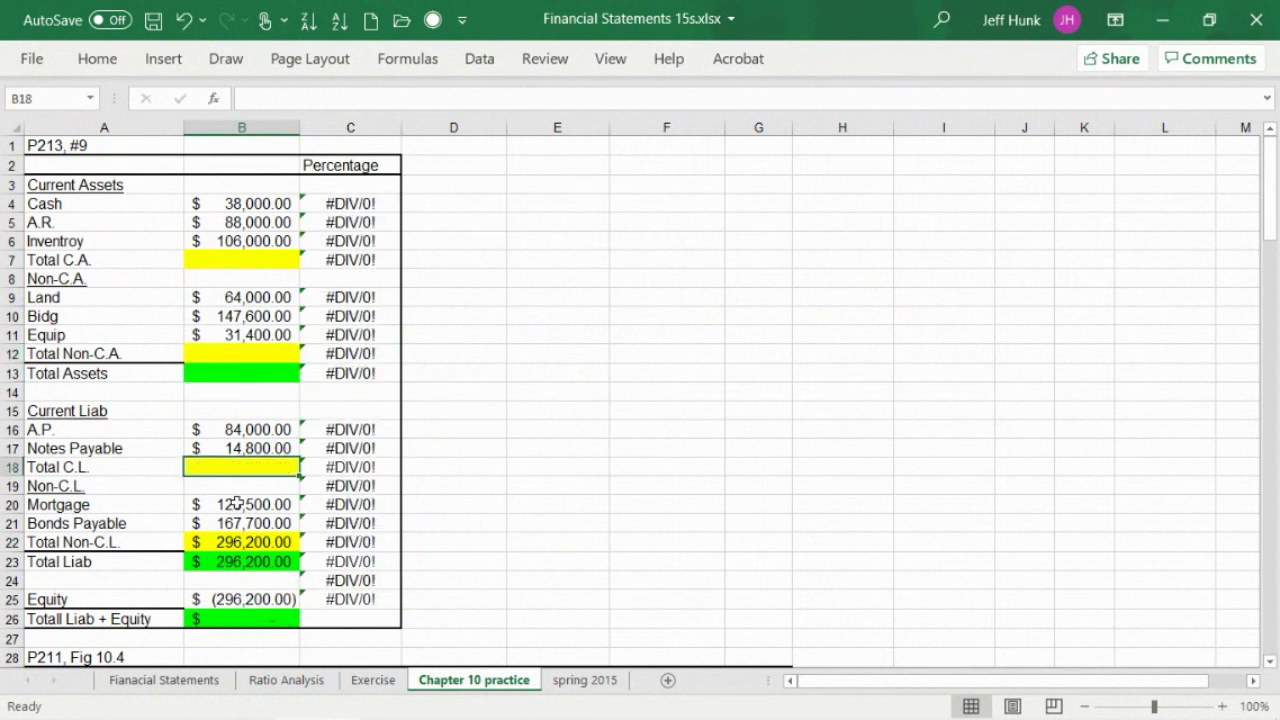
pyautogui.click(226, 561)
pyautogui.moveTo(226, 545); pyautogui.dragTo(228, 560)
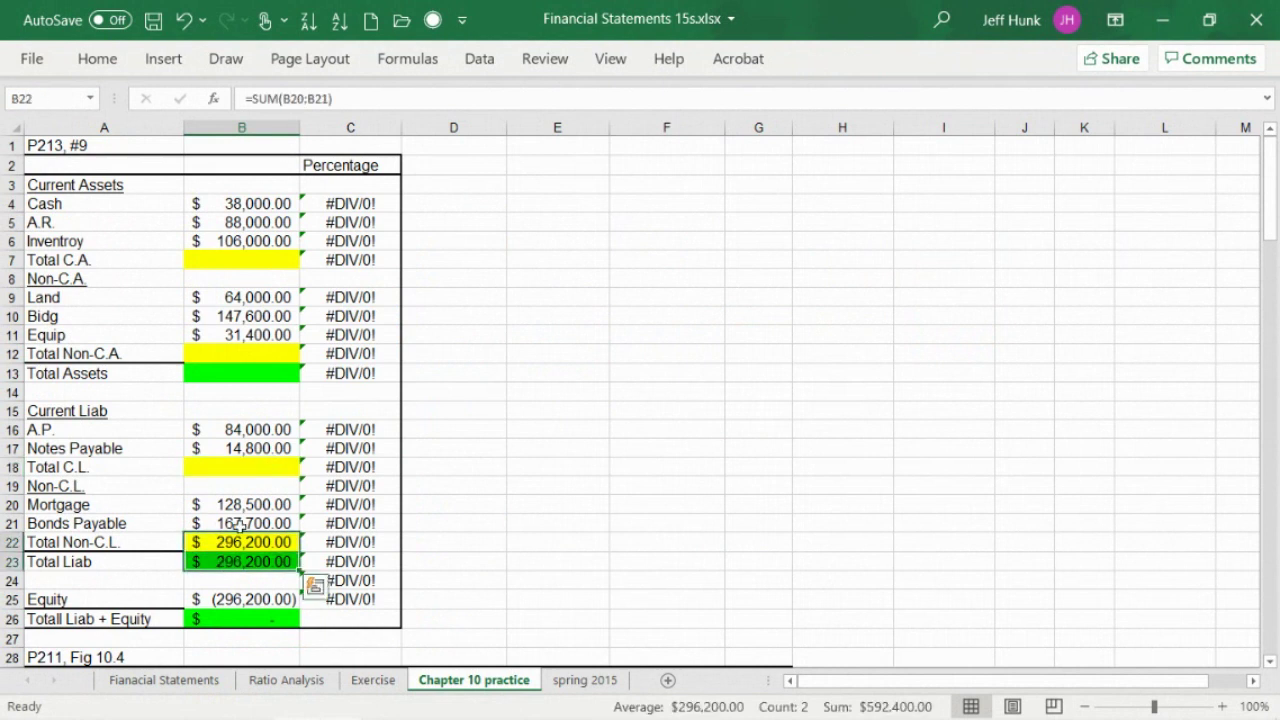
pyautogui.press('Delete')
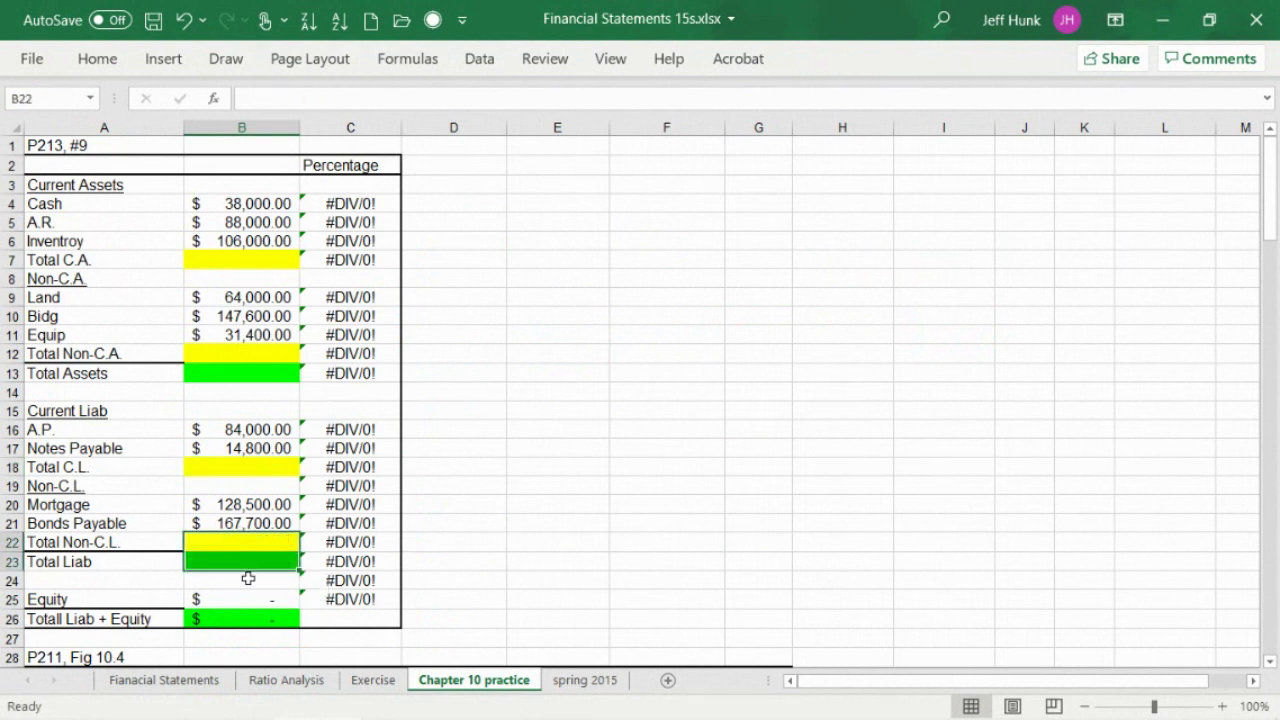
# Clear the Total Liab + Equity amount in B26 and the Equity amount in B25.
pyautogui.click(248, 622)
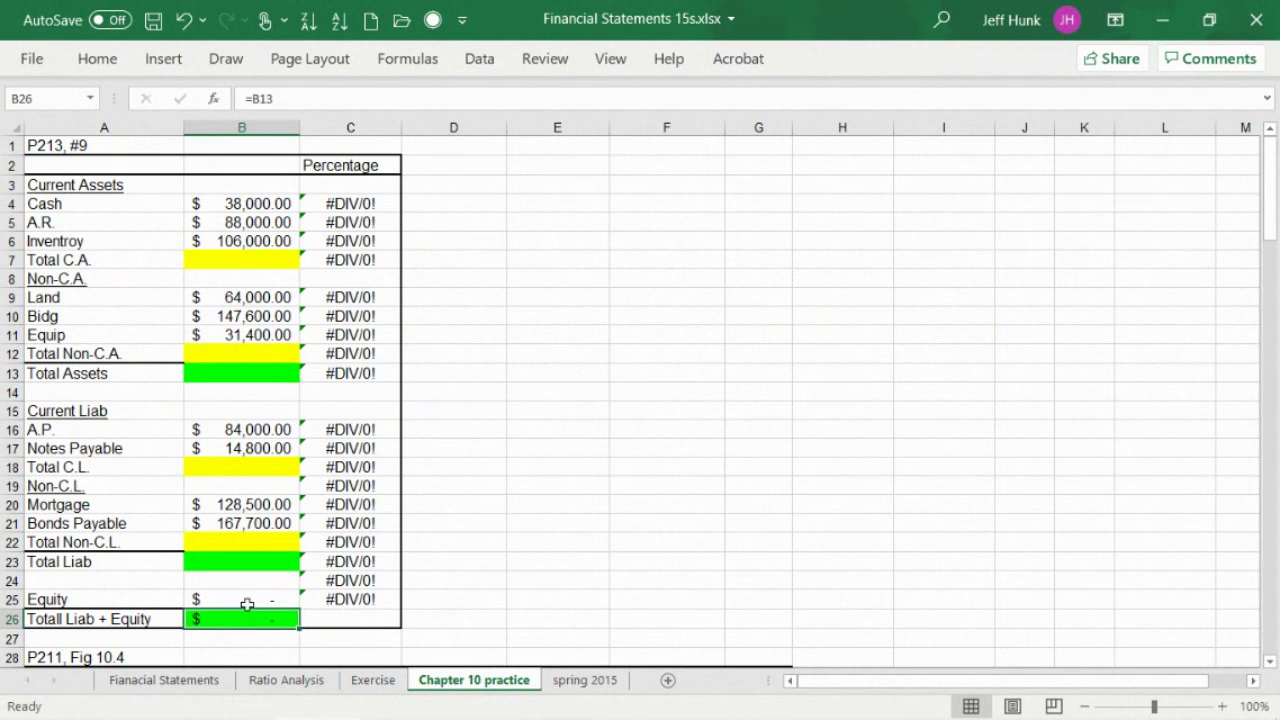
pyautogui.click(246, 603)
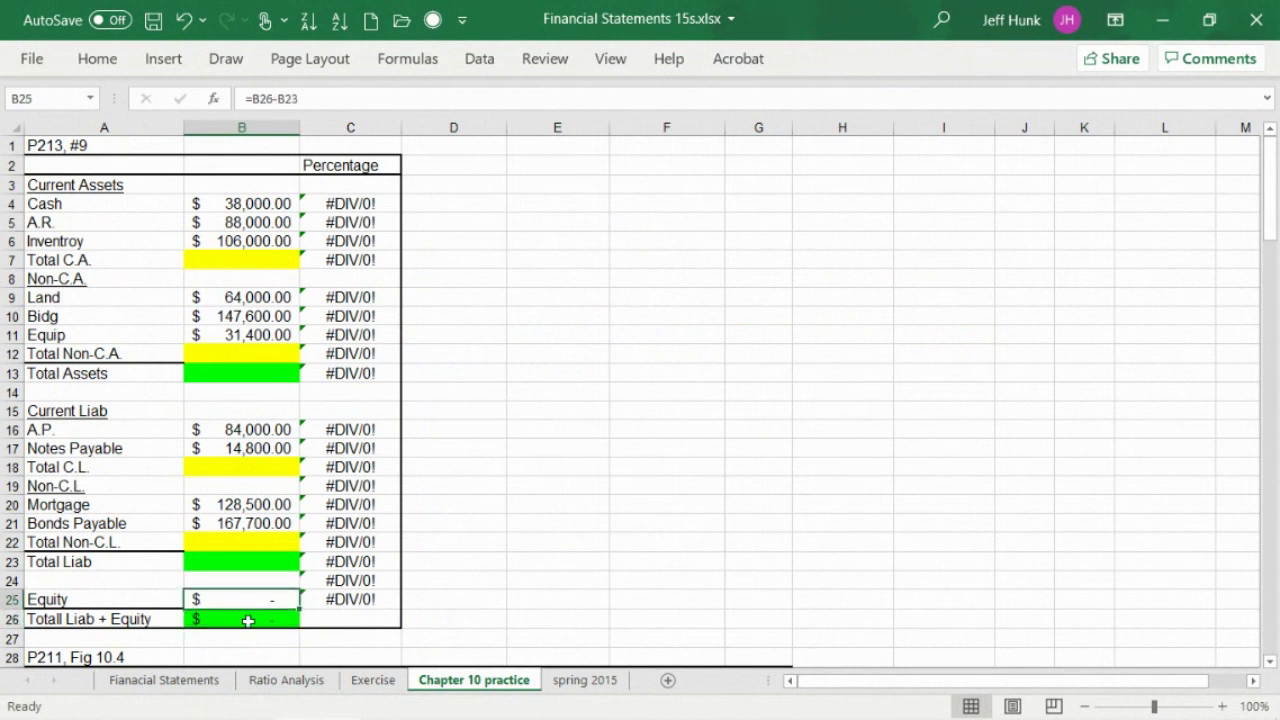
pyautogui.click(248, 622)
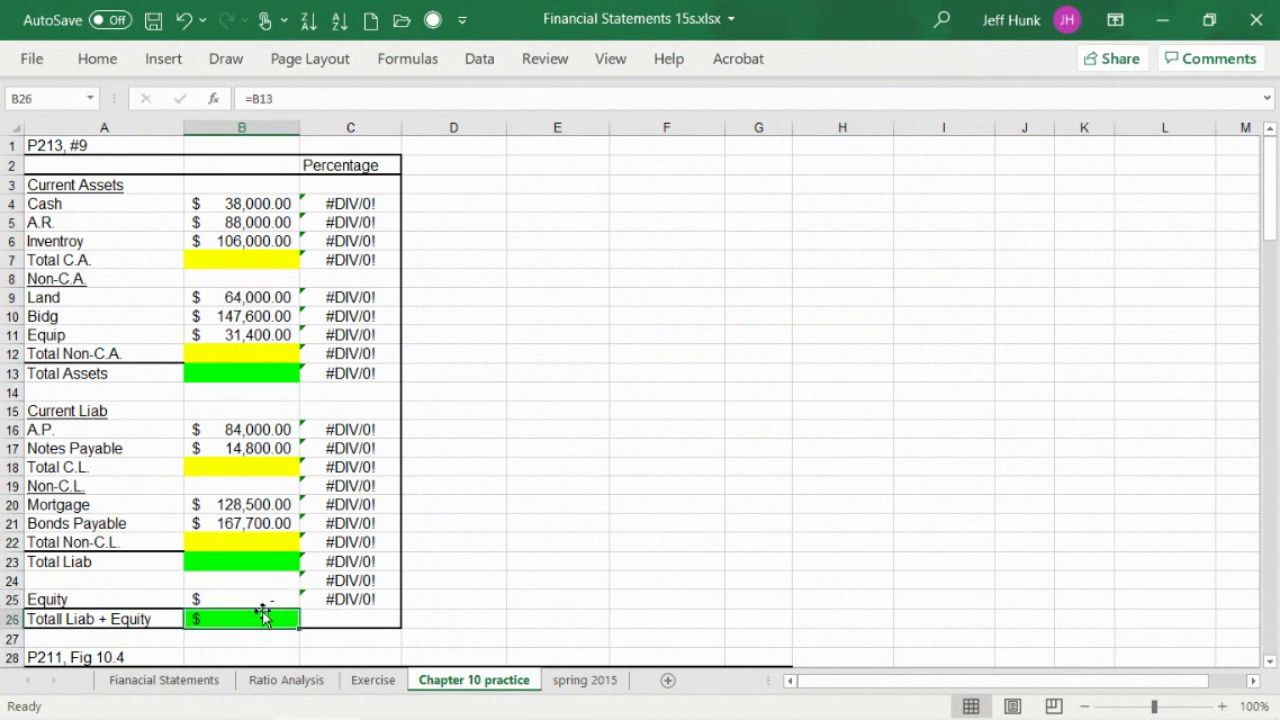
pyautogui.press('Delete')
pyautogui.click(251, 598)
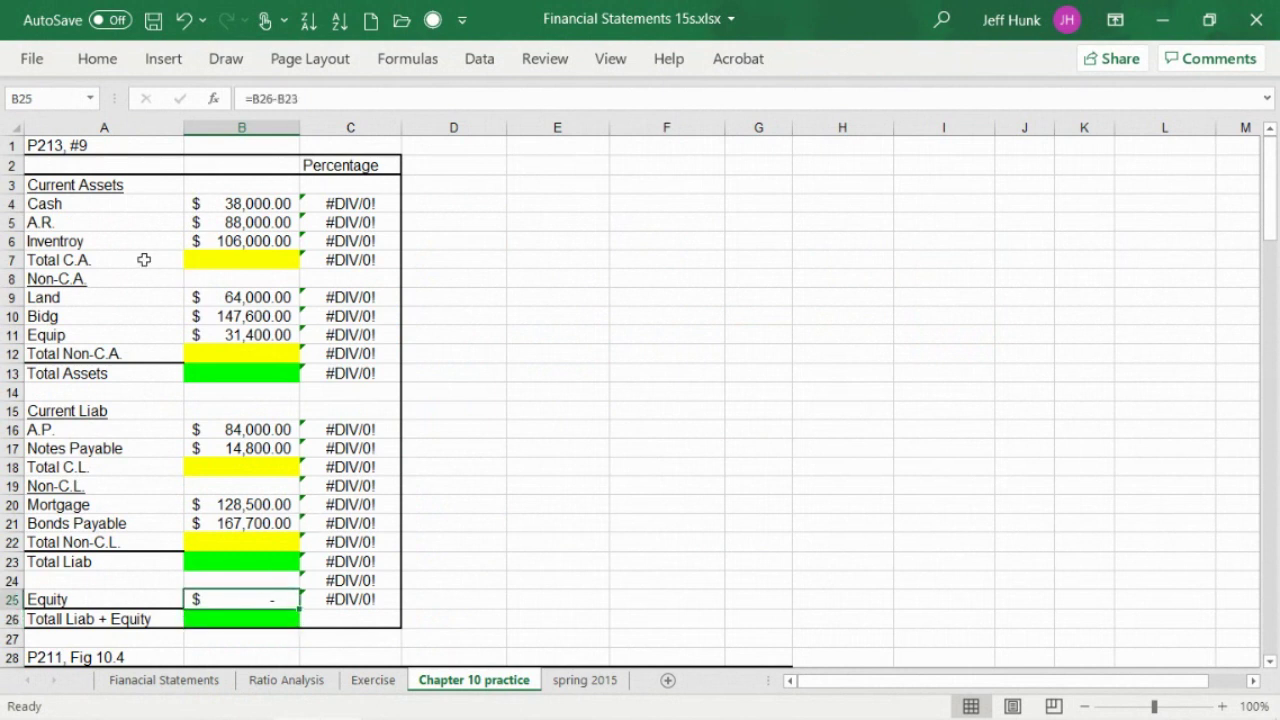
pyautogui.press('Delete')
# Format the whole Chapter 10 practice sheet in Baskerville Old Face at size 14.
pyautogui.moveTo(369, 203); pyautogui.dragTo(391, 582)
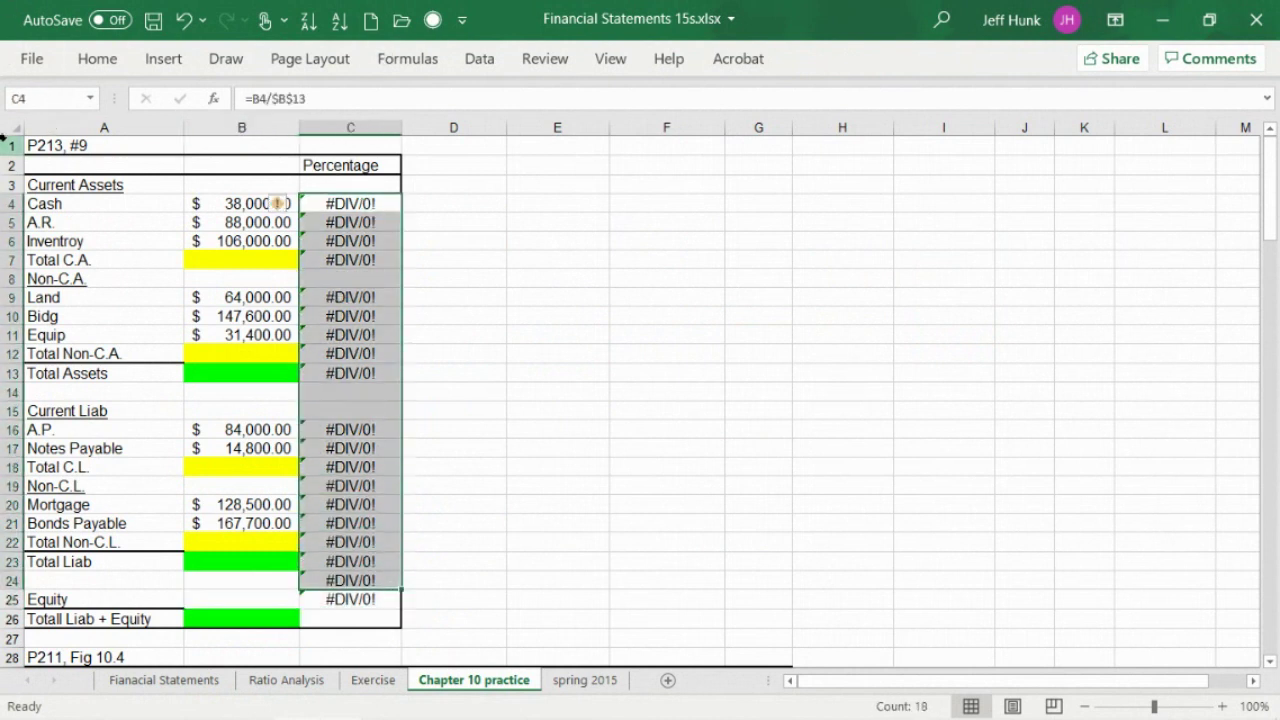
pyautogui.click(10, 128)
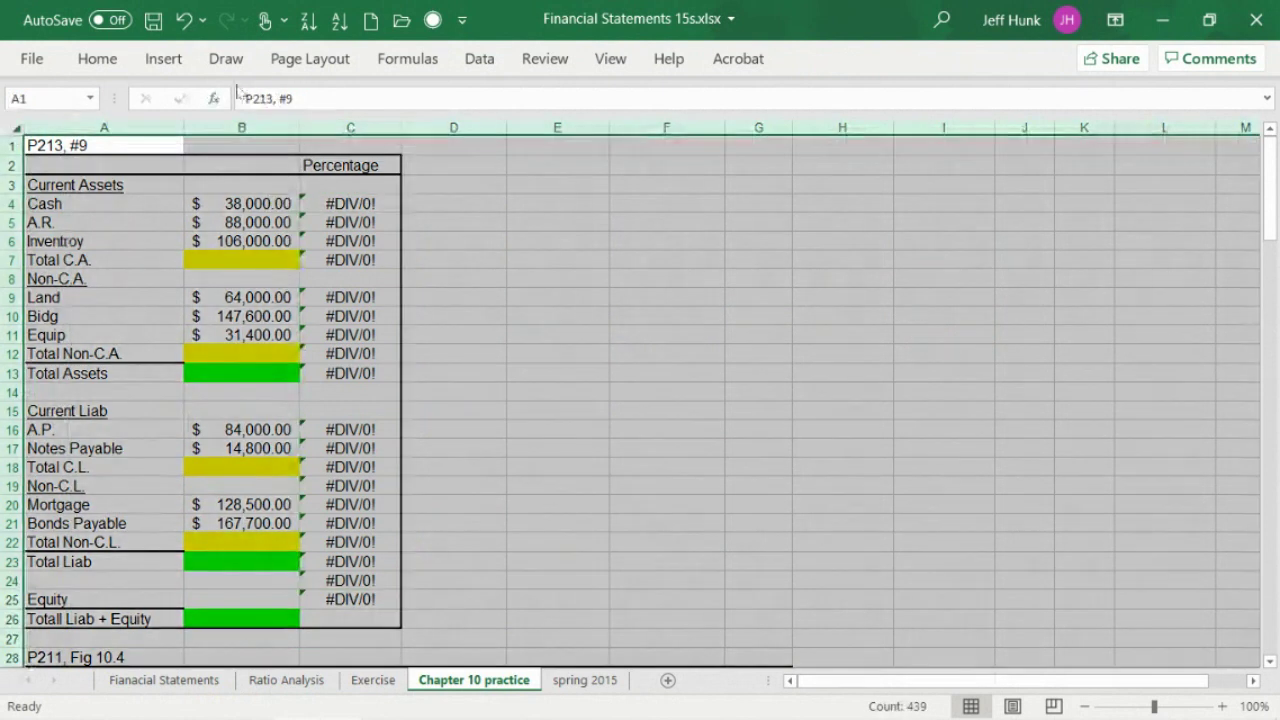
pyautogui.click(97, 58)
pyautogui.click(303, 103)
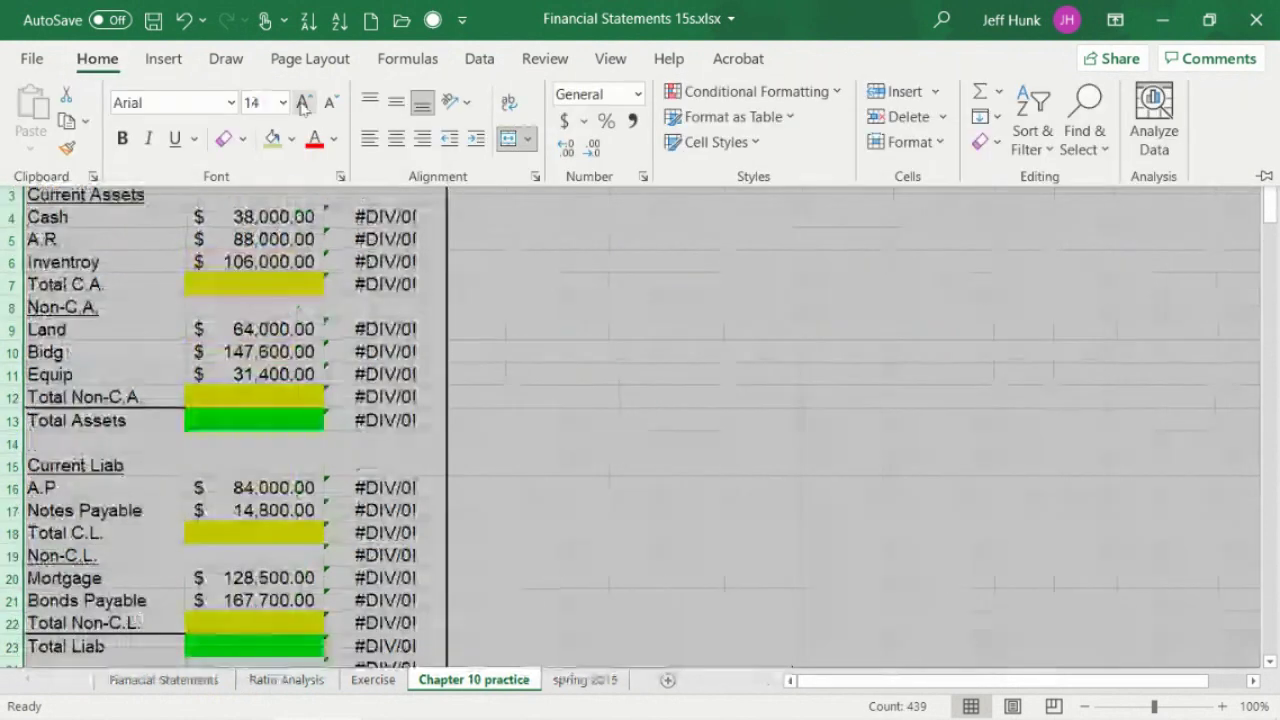
pyautogui.click(231, 102)
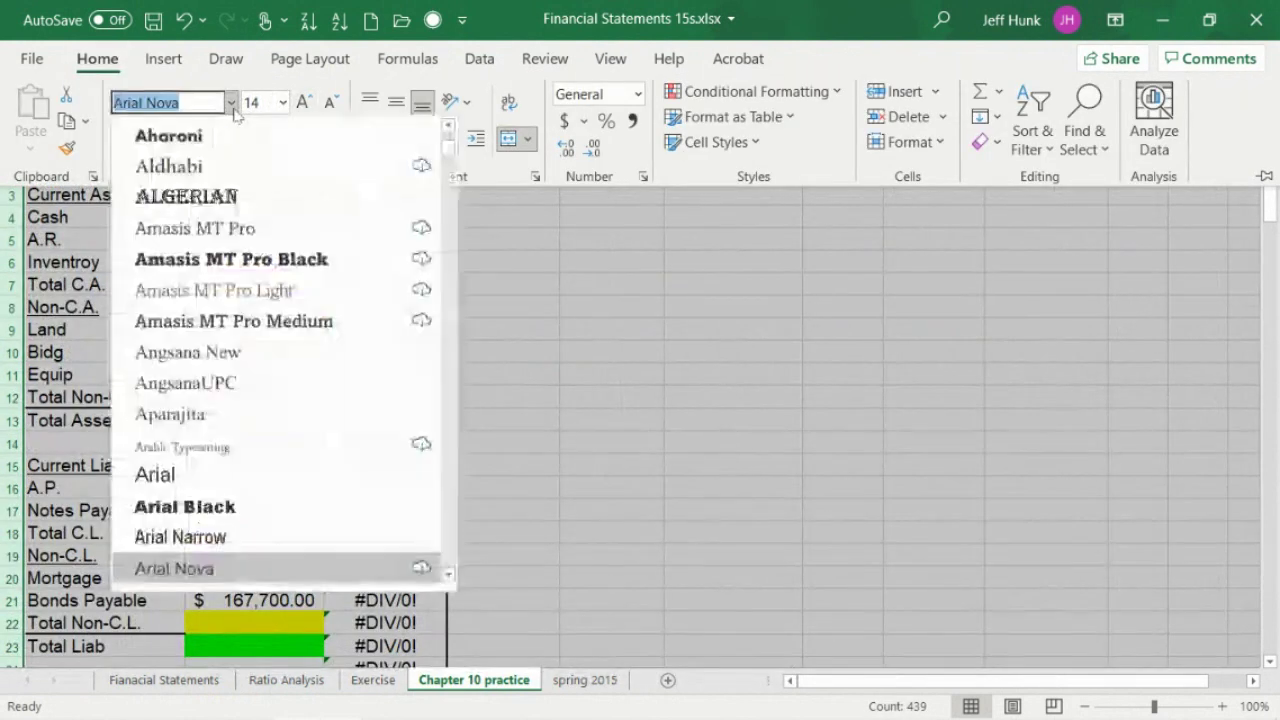
pyautogui.click(448, 453)
pyautogui.click(448, 453)
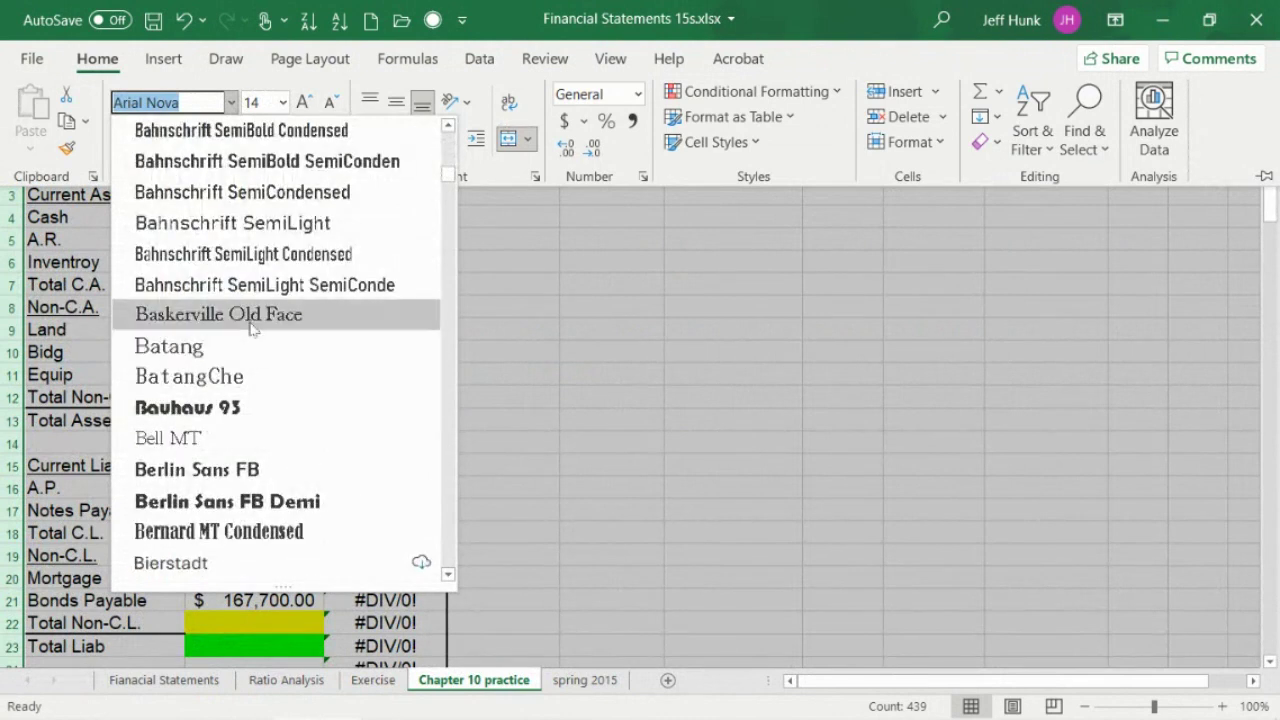
pyautogui.click(200, 234)
pyautogui.click(665, 324)
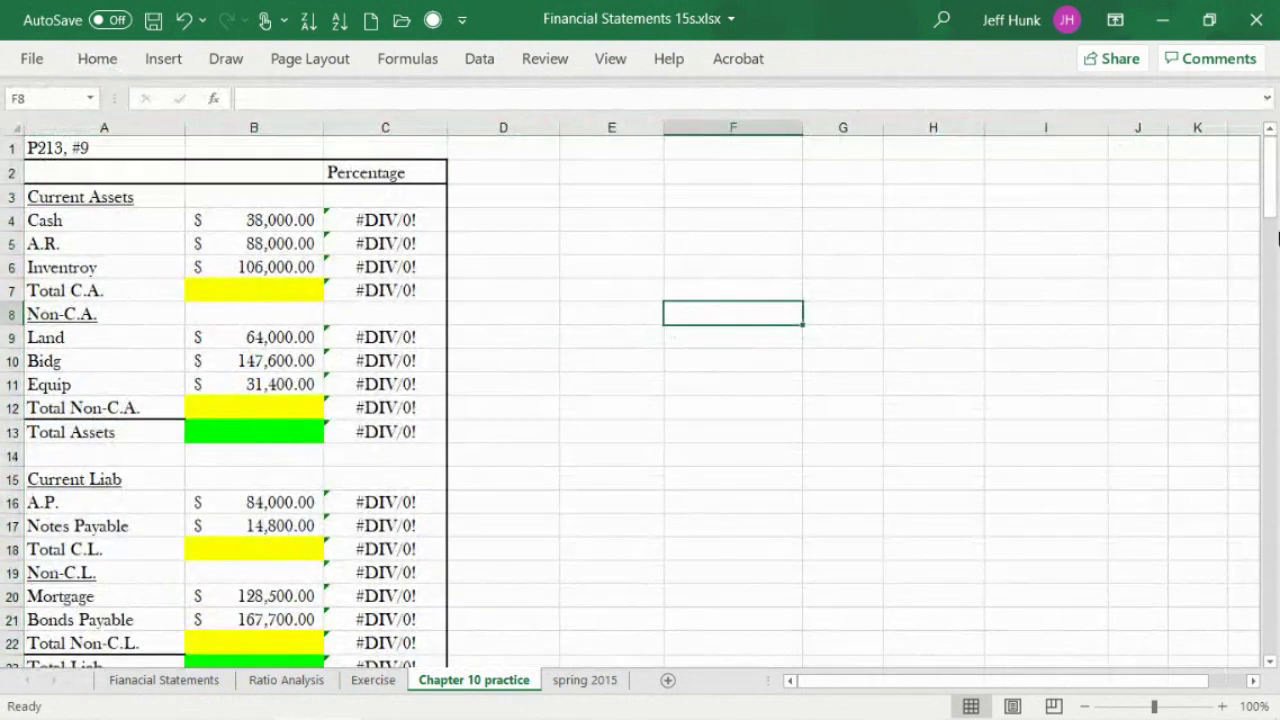
# Clear the formulas from the Percentage column of the P213, #9 balance sheet, starting at C4.
pyautogui.moveTo(374, 216); pyautogui.dragTo(380, 468)
pyautogui.press('Delete')
pyautogui.scroll(3, 380, 468)
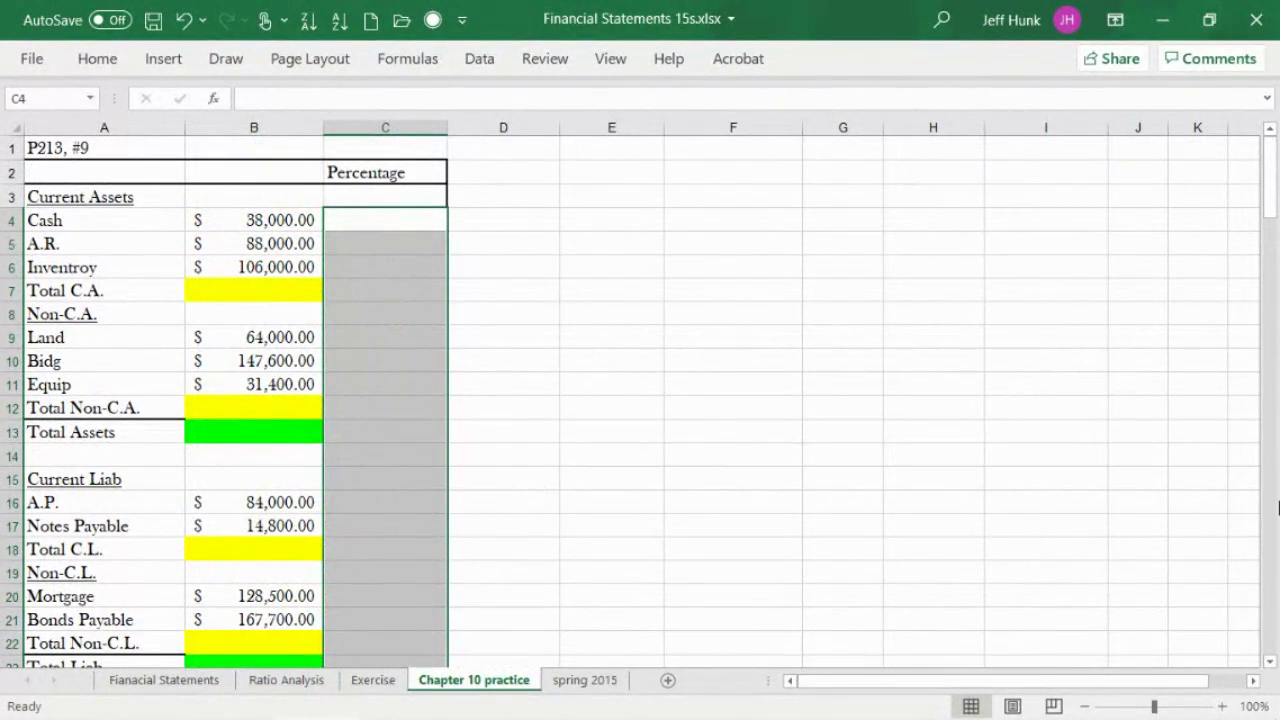
pyautogui.scroll(-2, 1274, 666)
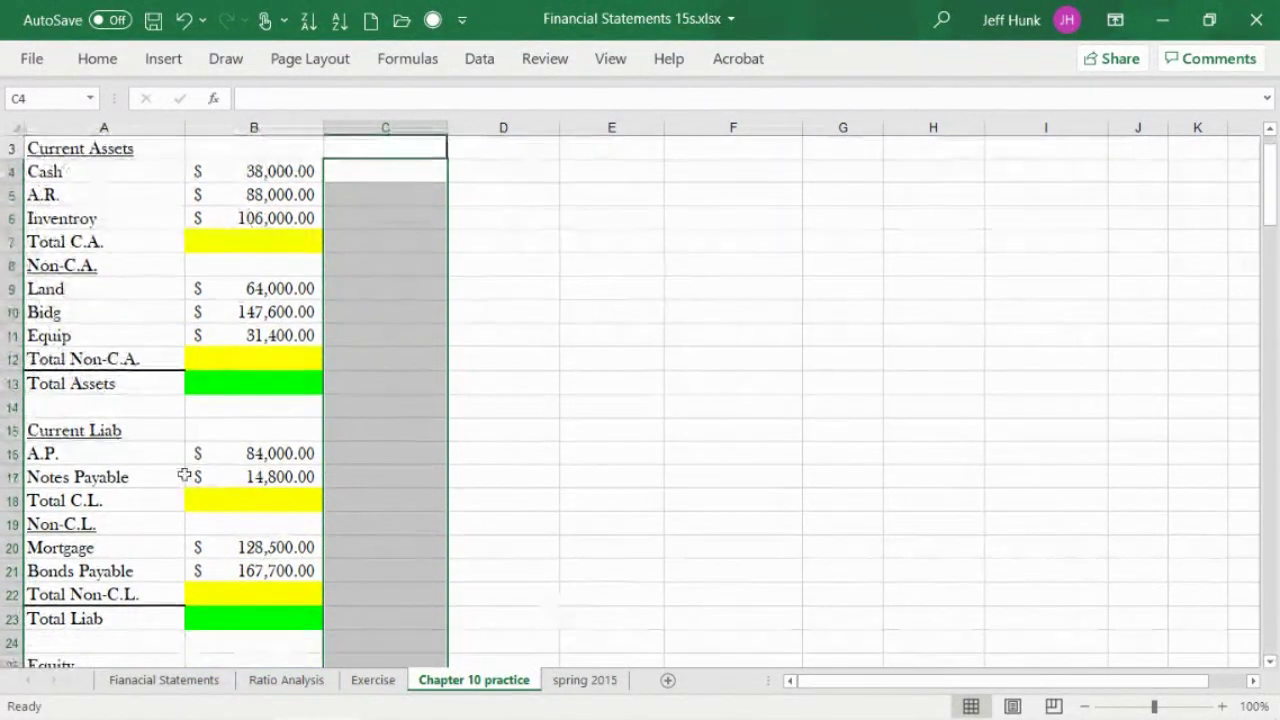
pyautogui.click(238, 381)
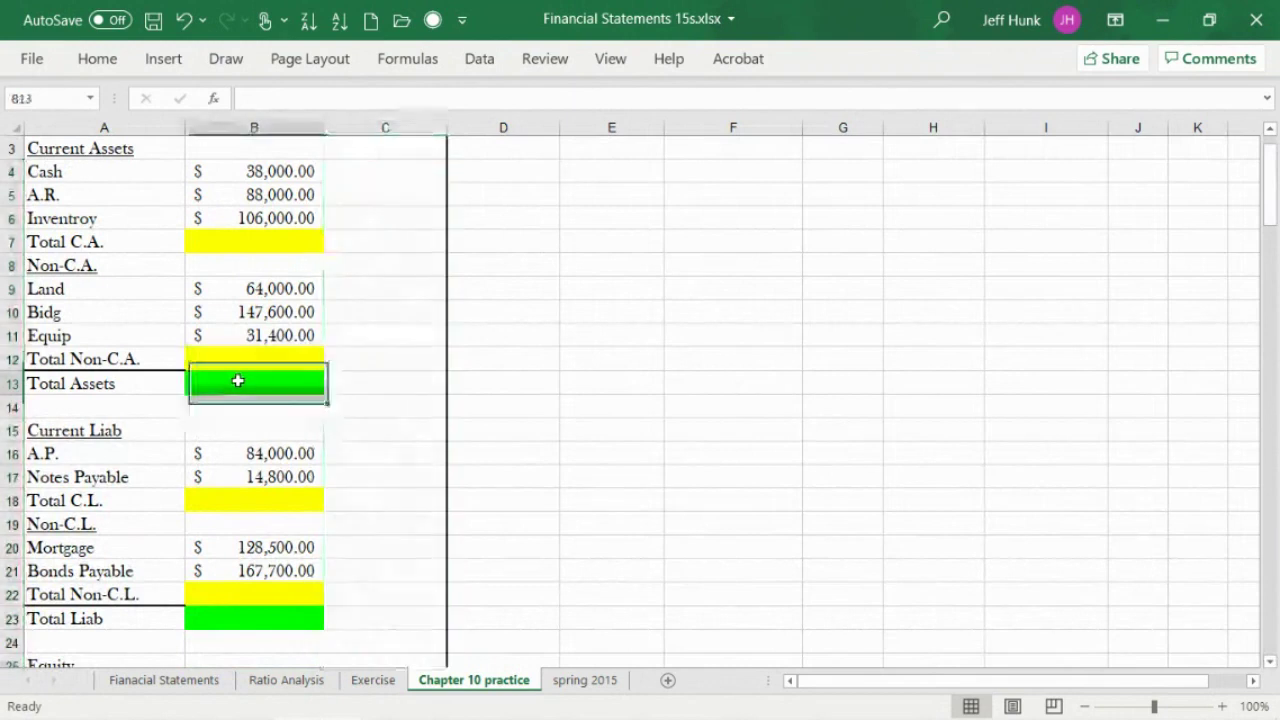
pyautogui.click(97, 58)
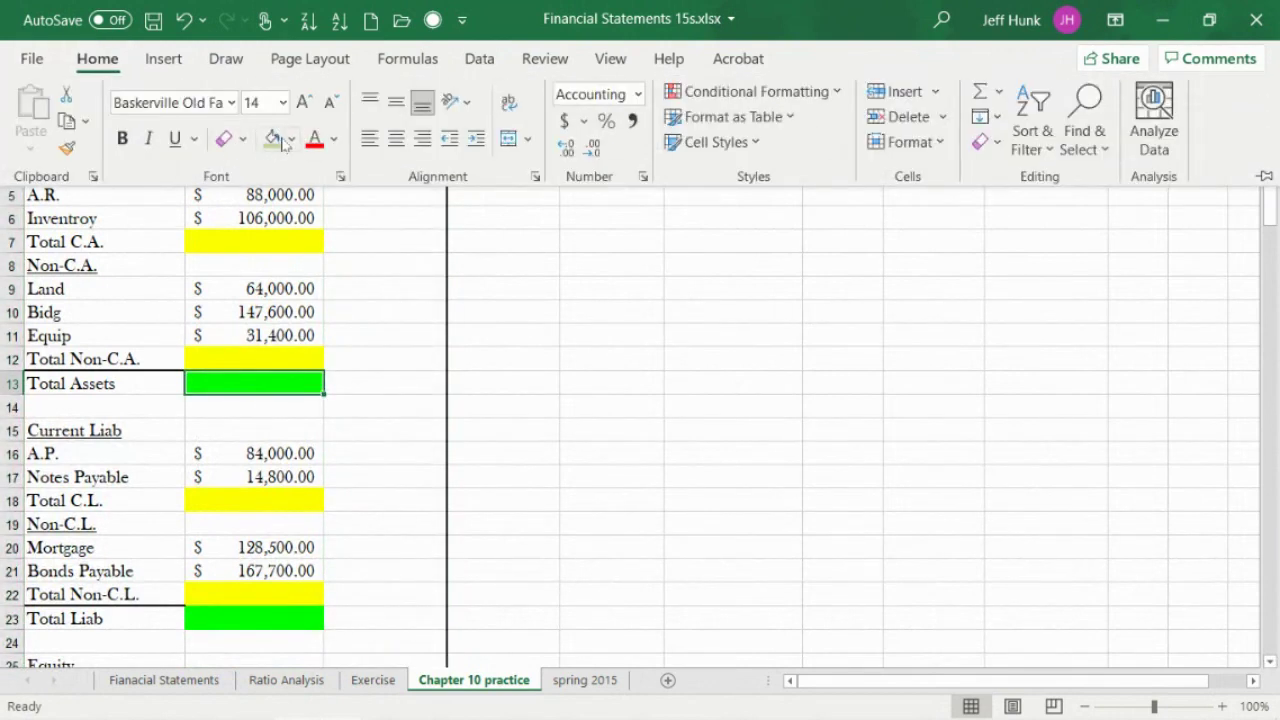
pyautogui.click(680, 380)
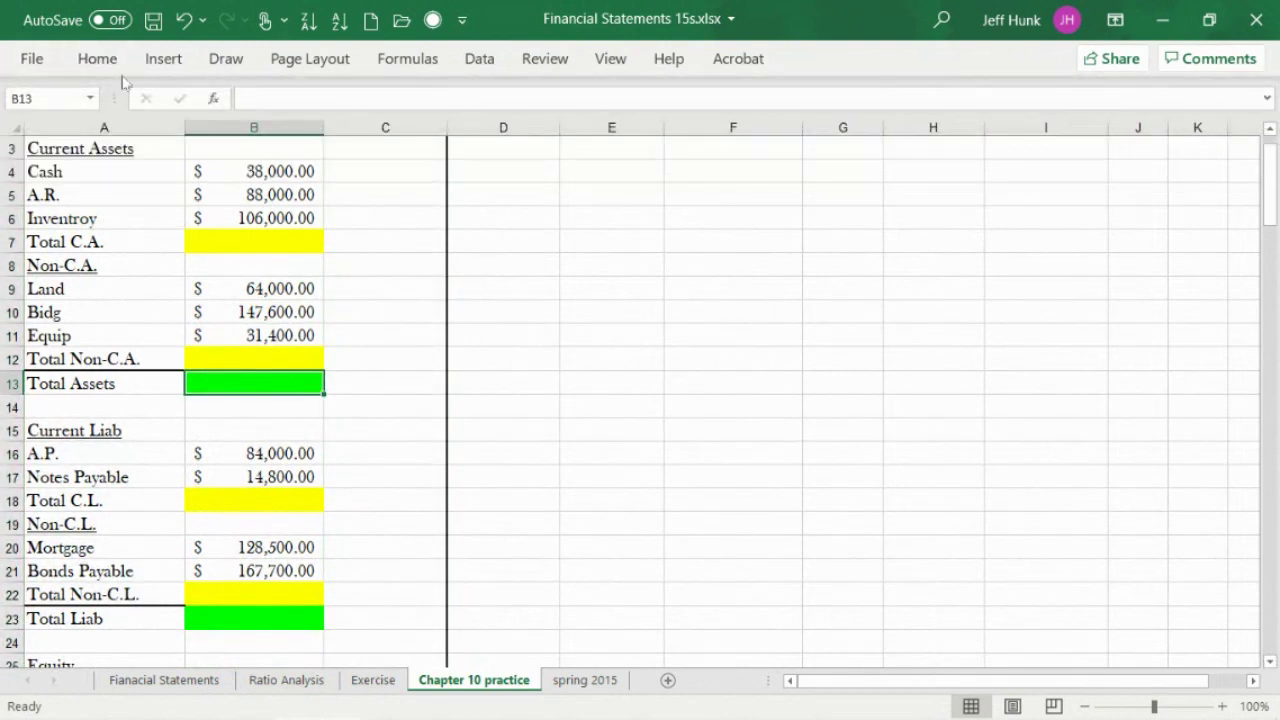
pyautogui.click(97, 58)
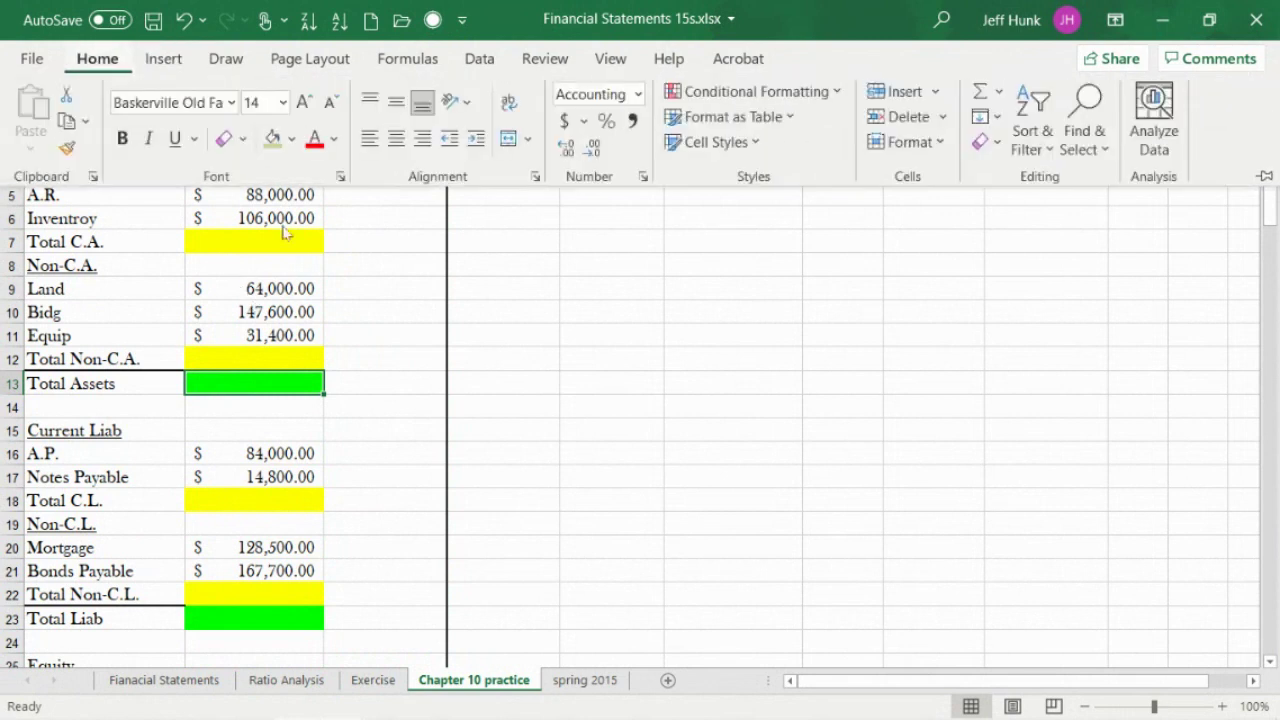
# Fill the Total C.A. cell B7 and the Total Non-C.A. cell B12 with light olive green.
pyautogui.click(250, 241)
pyautogui.click(97, 58)
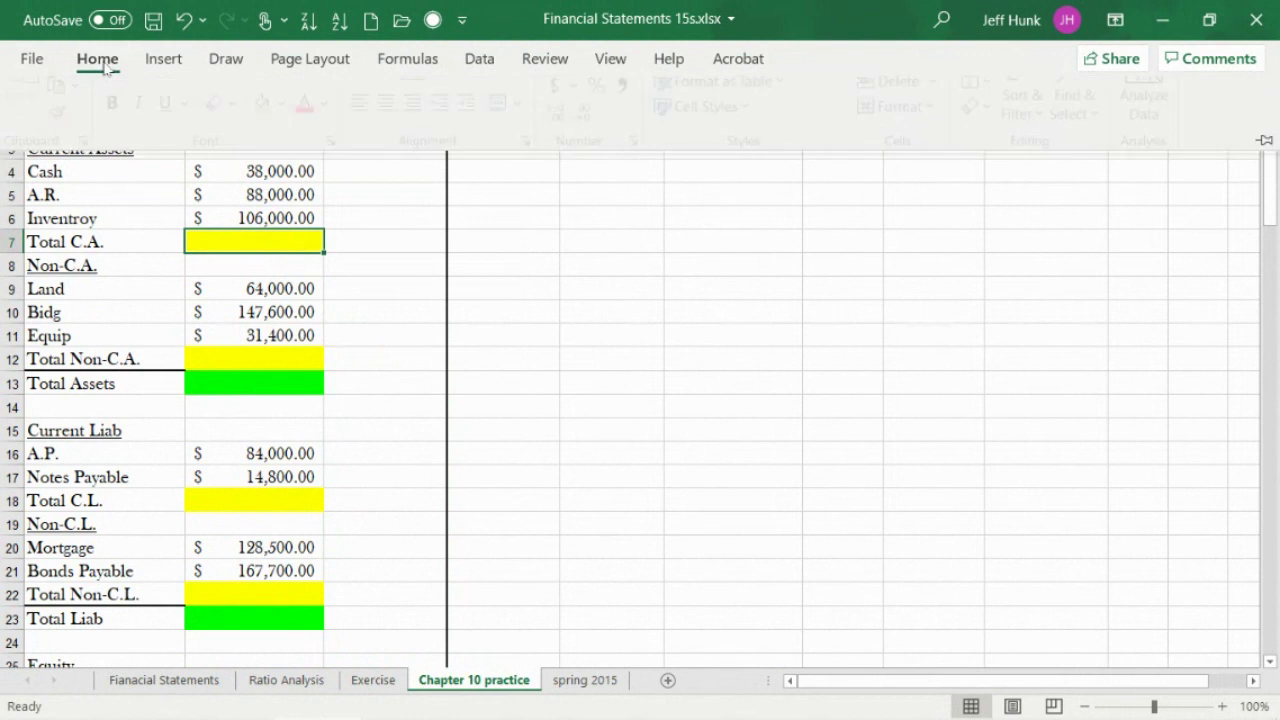
pyautogui.click(272, 138)
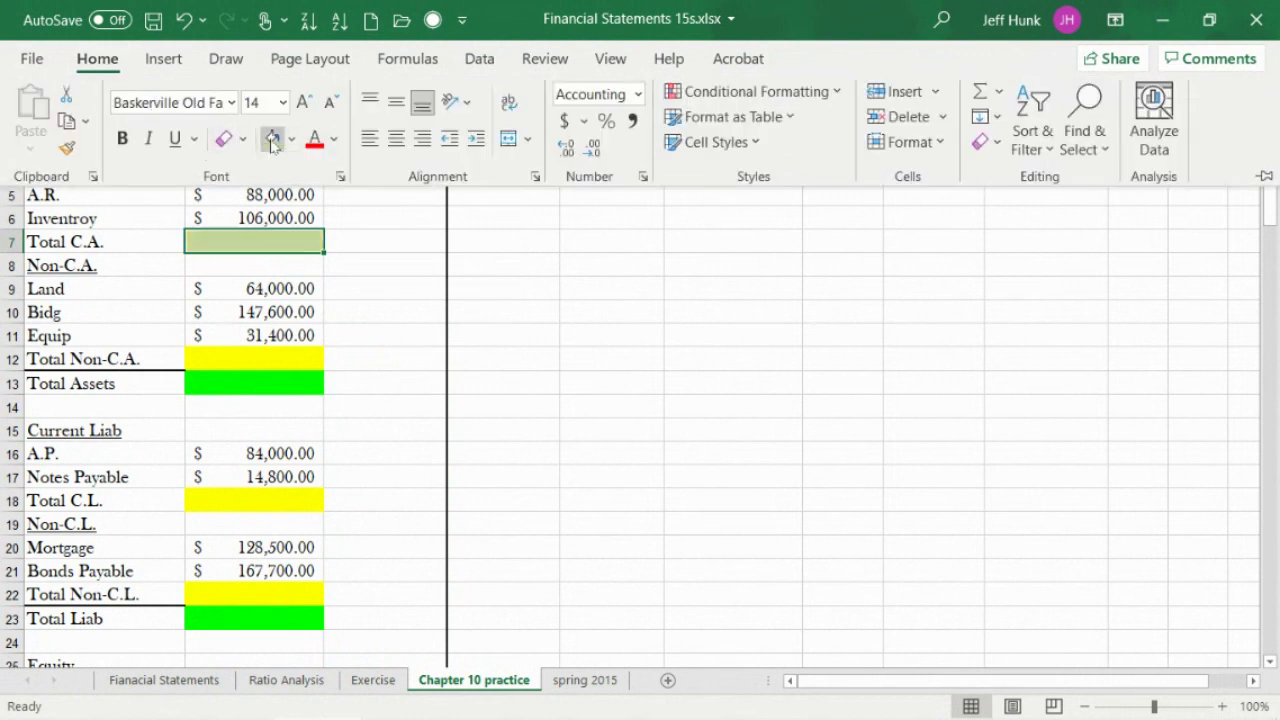
pyautogui.click(280, 356)
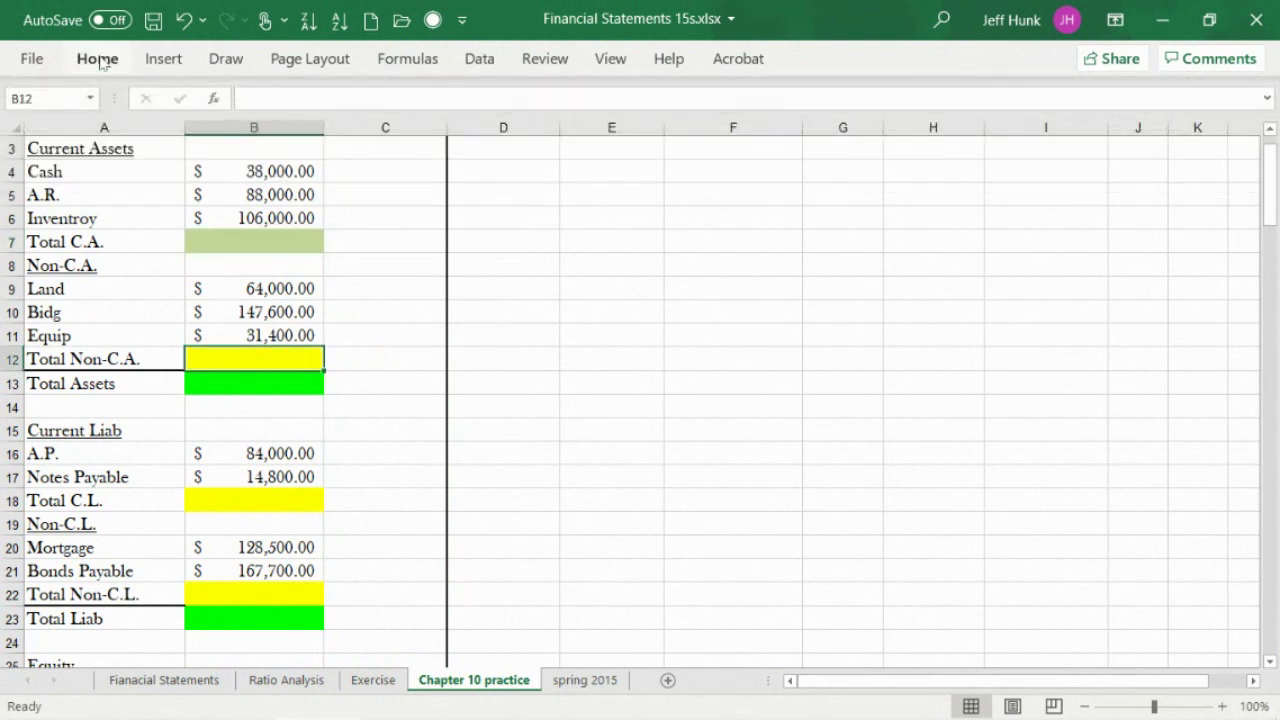
pyautogui.click(97, 58)
pyautogui.click(272, 138)
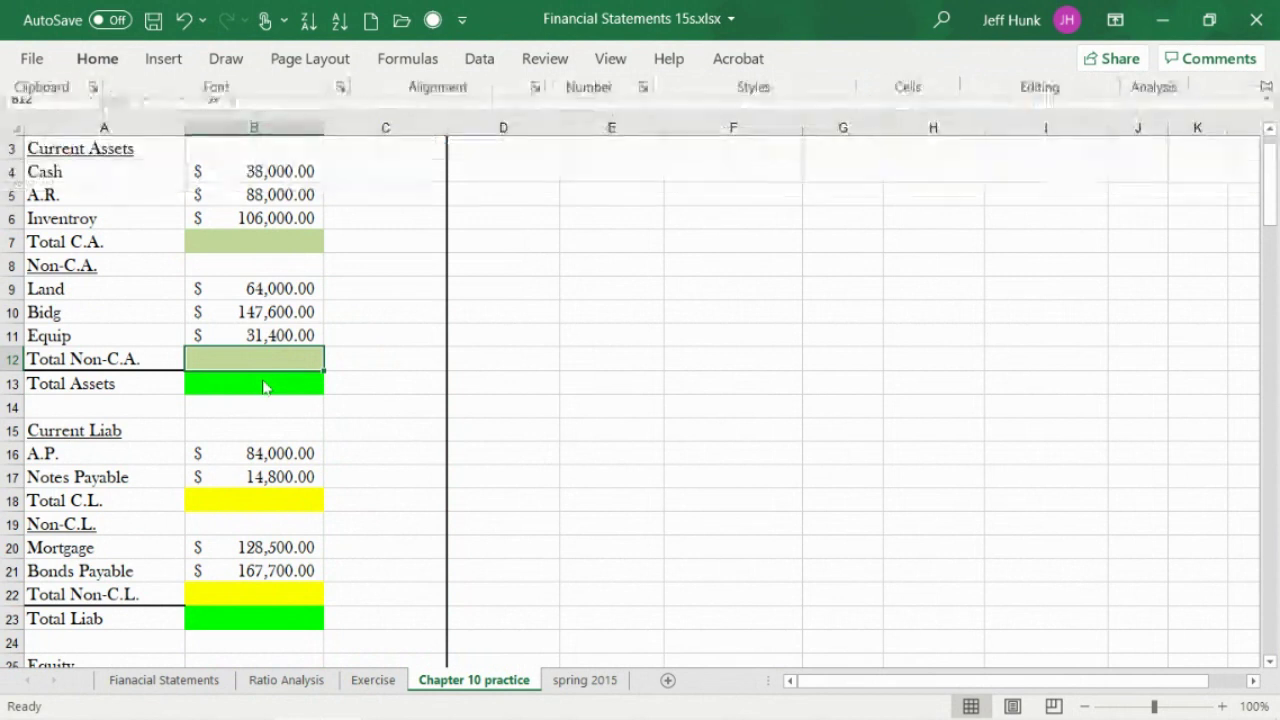
pyautogui.click(264, 383)
pyautogui.click(97, 58)
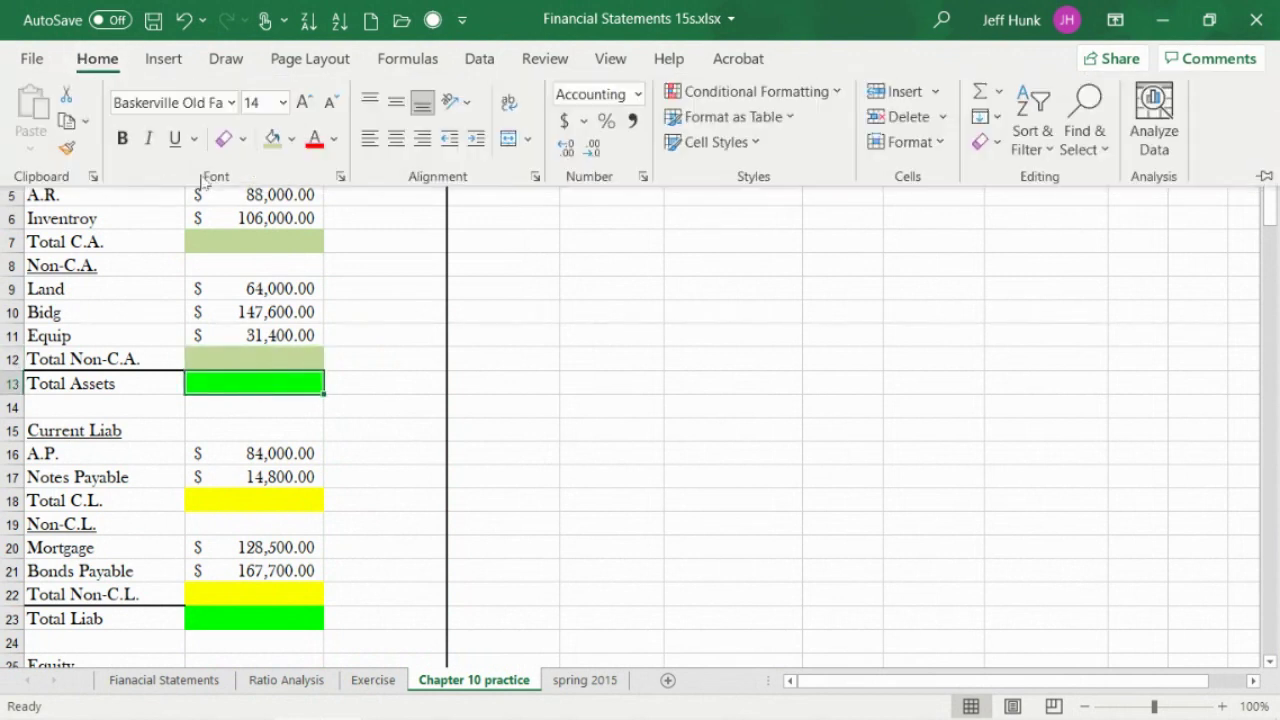
pyautogui.click(297, 455)
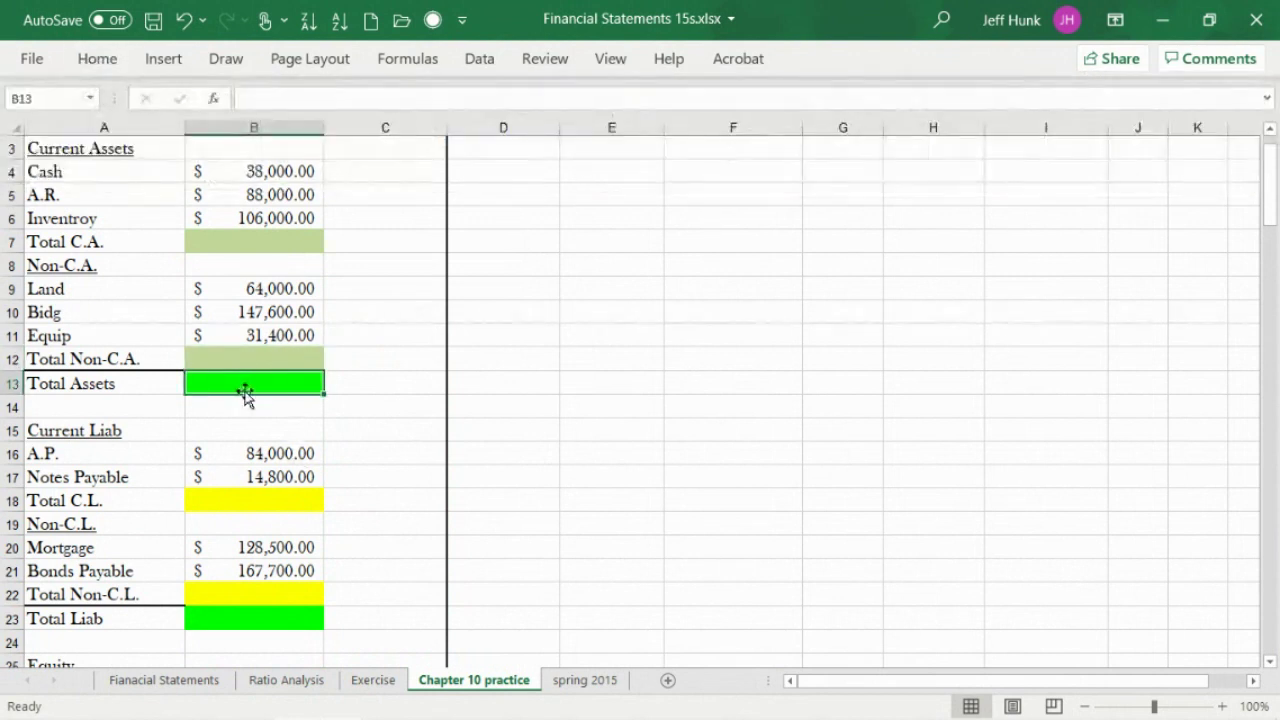
# Fill the Total C.L. cell B18 and the Total Non-C.L. cell B22 with light olive green.
pyautogui.moveTo(203, 481); pyautogui.dragTo(220, 510)
pyautogui.click(222, 497)
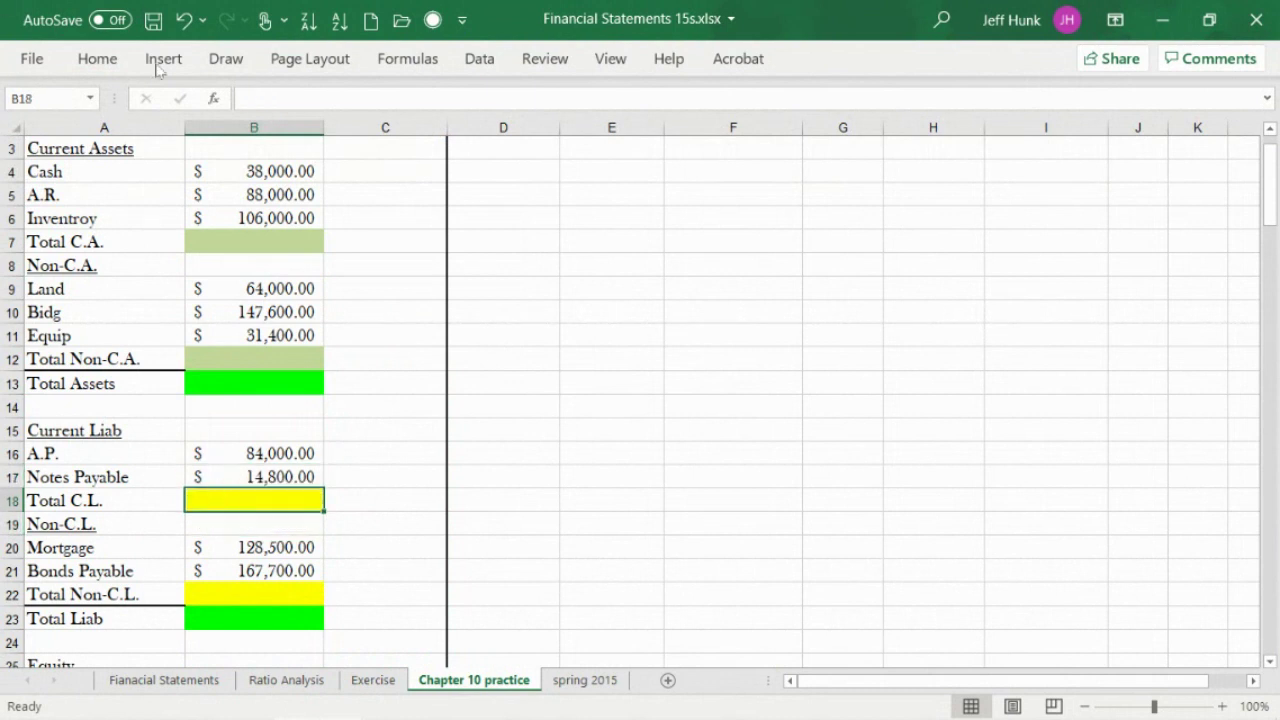
pyautogui.click(97, 58)
pyautogui.click(273, 138)
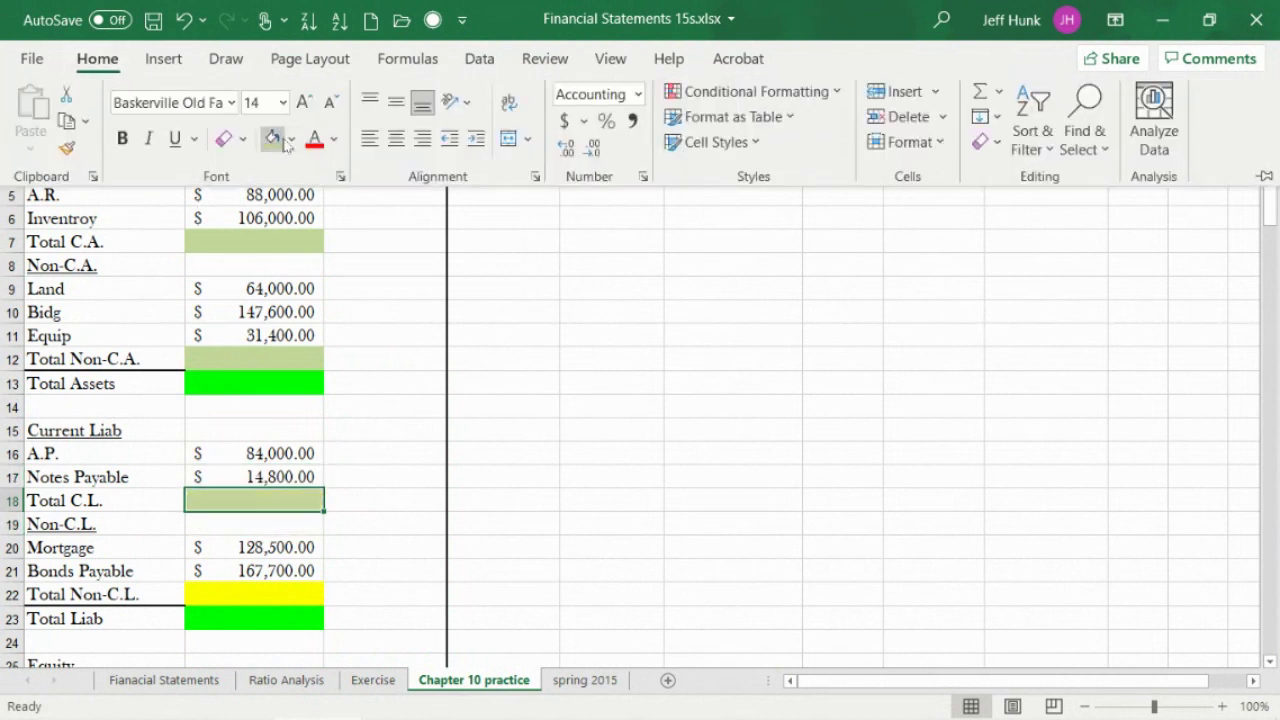
pyautogui.click(255, 594)
pyautogui.click(255, 594)
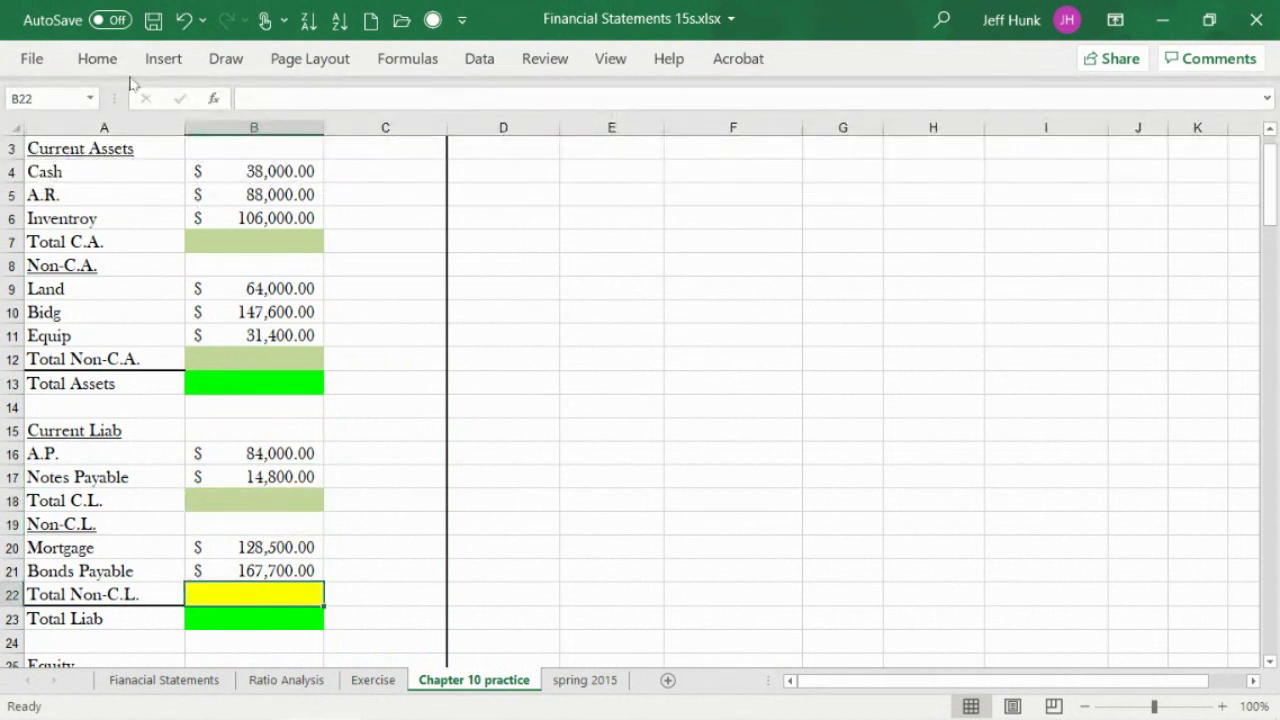
pyautogui.click(100, 60)
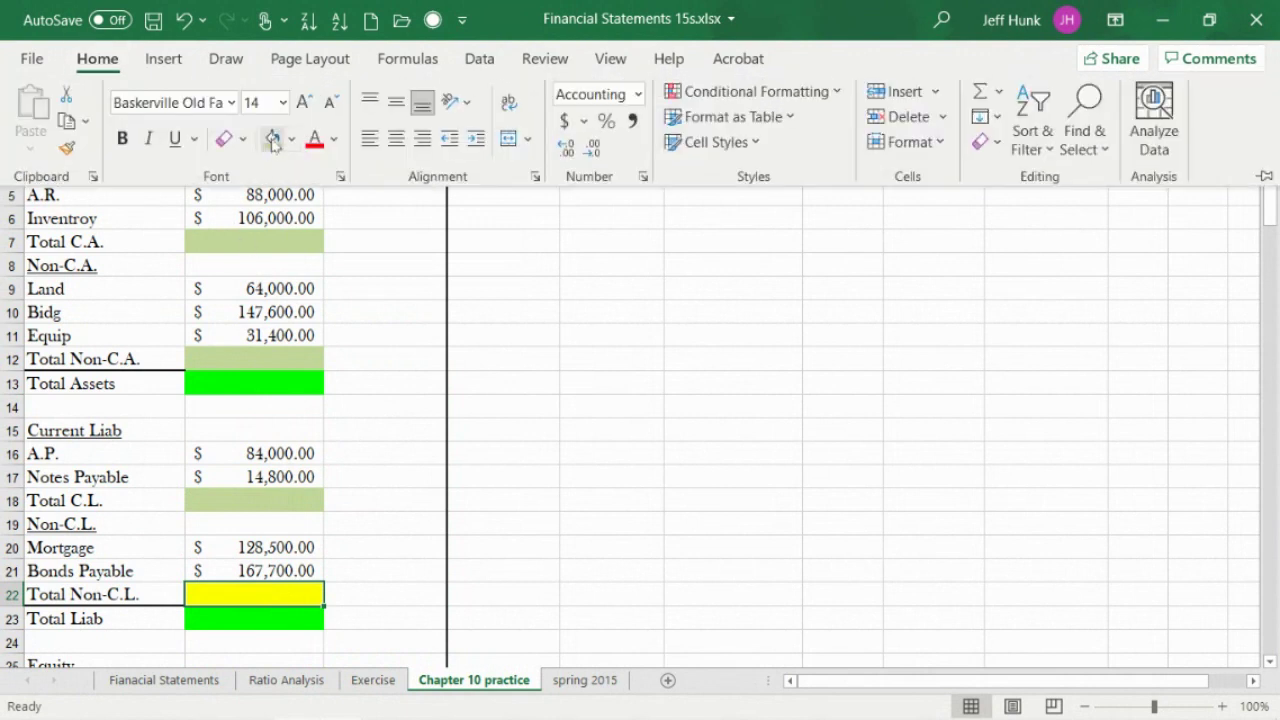
pyautogui.click(273, 139)
# Fill the Total Liab cell B23 with a dark orange chosen from the extended color palette.
pyautogui.click(1273, 593)
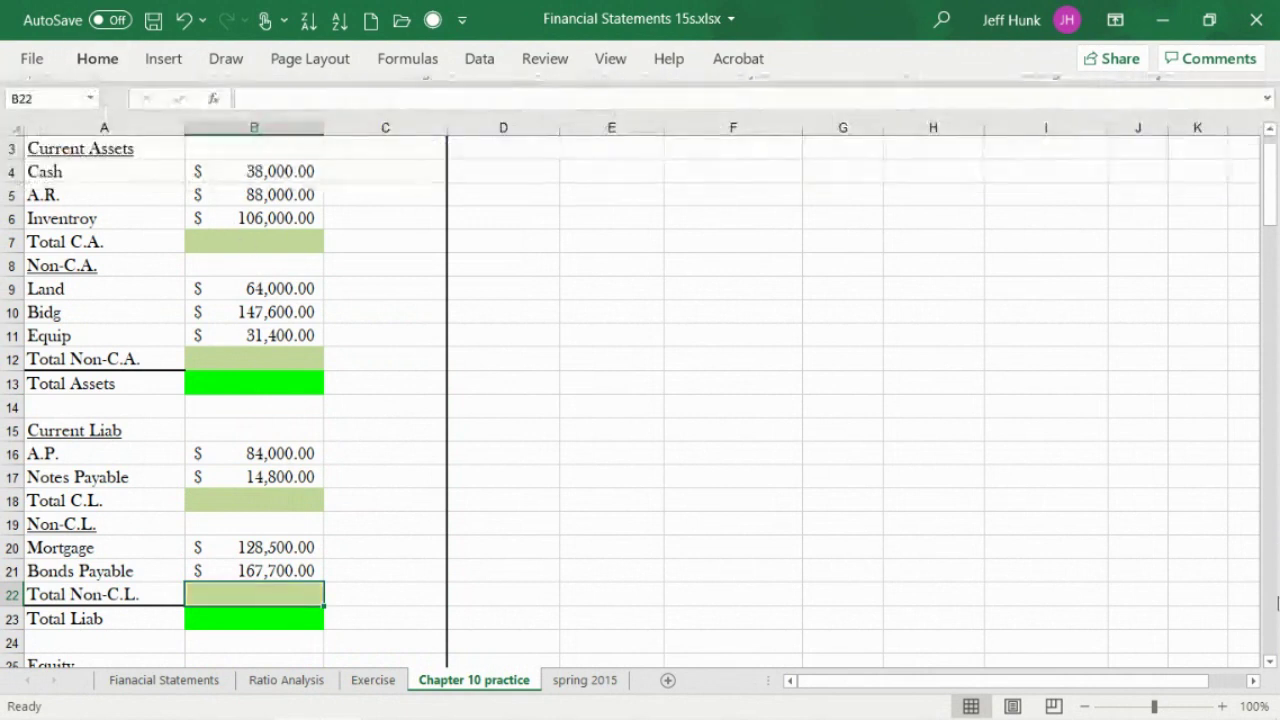
pyautogui.click(1273, 593)
pyautogui.moveTo(1270, 275); pyautogui.dragTo(1270, 232)
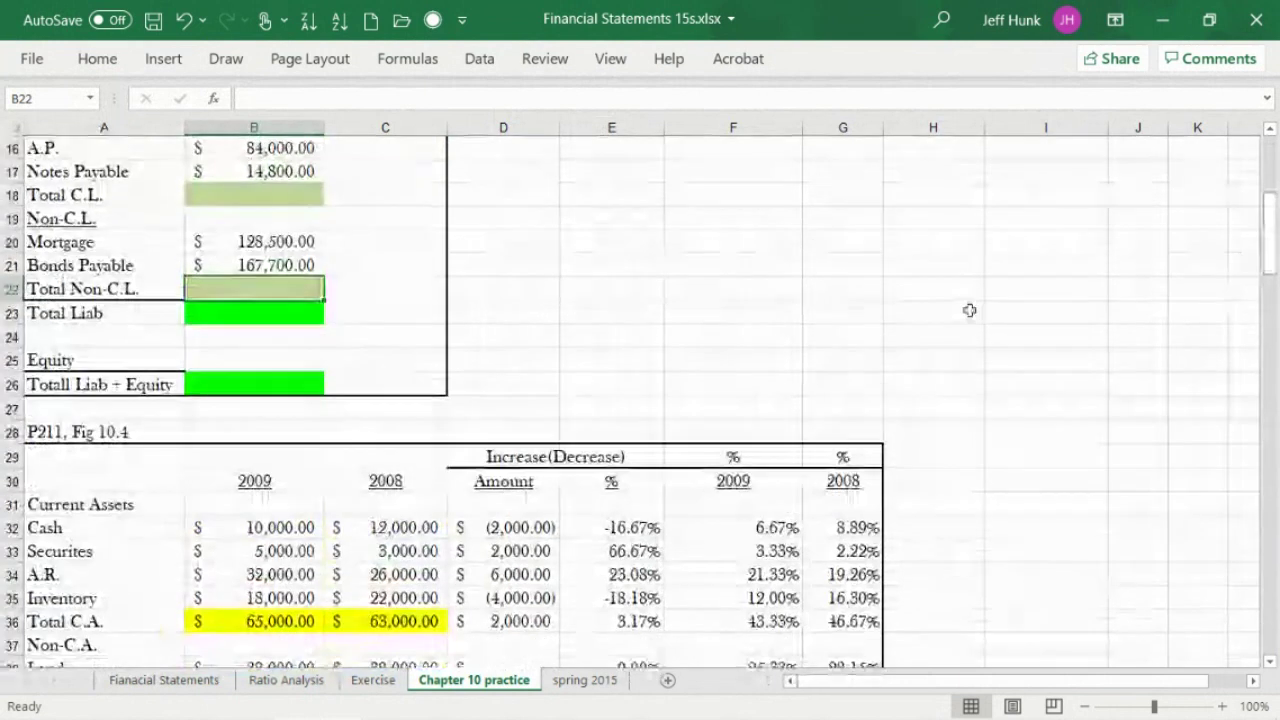
pyautogui.click(266, 319)
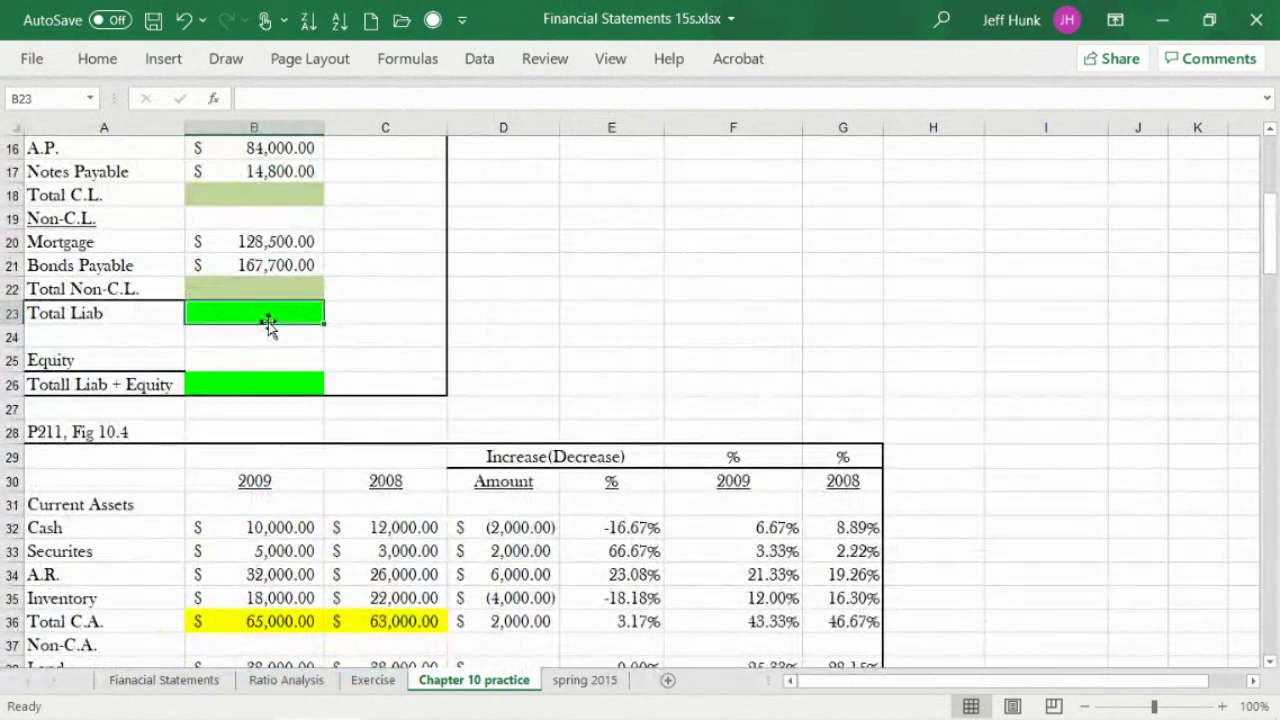
pyautogui.click(89, 64)
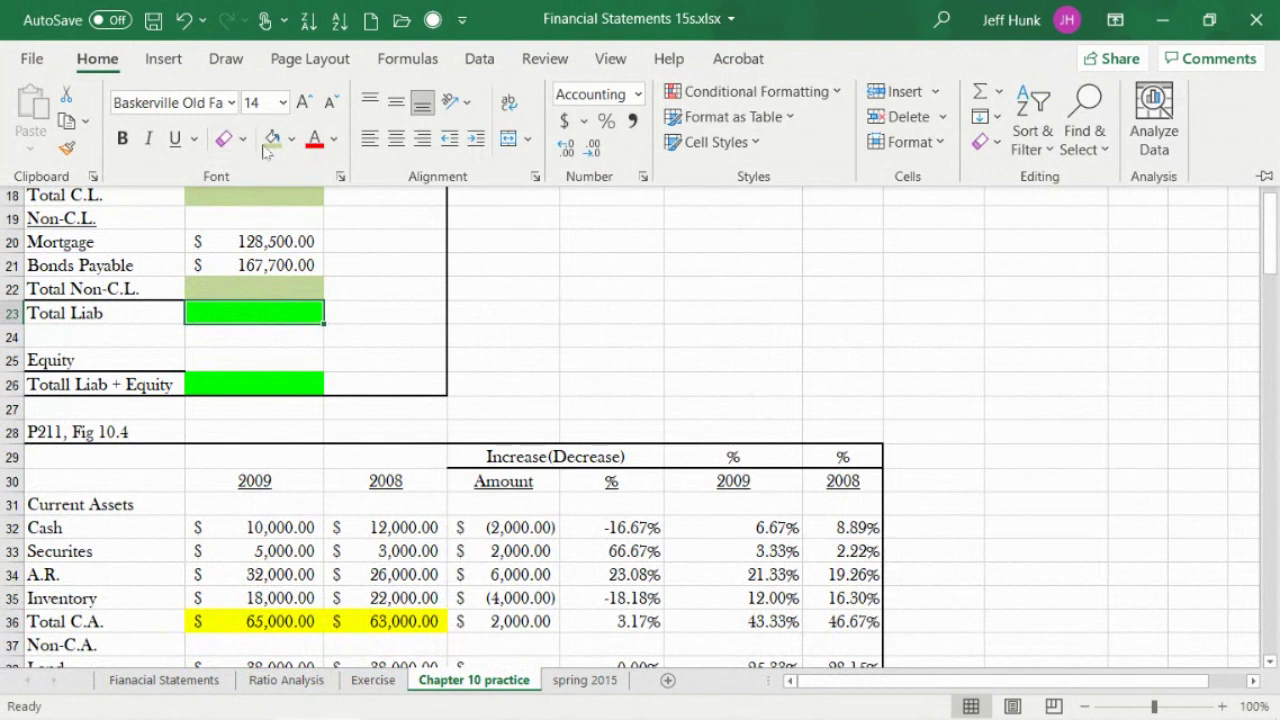
pyautogui.click(291, 139)
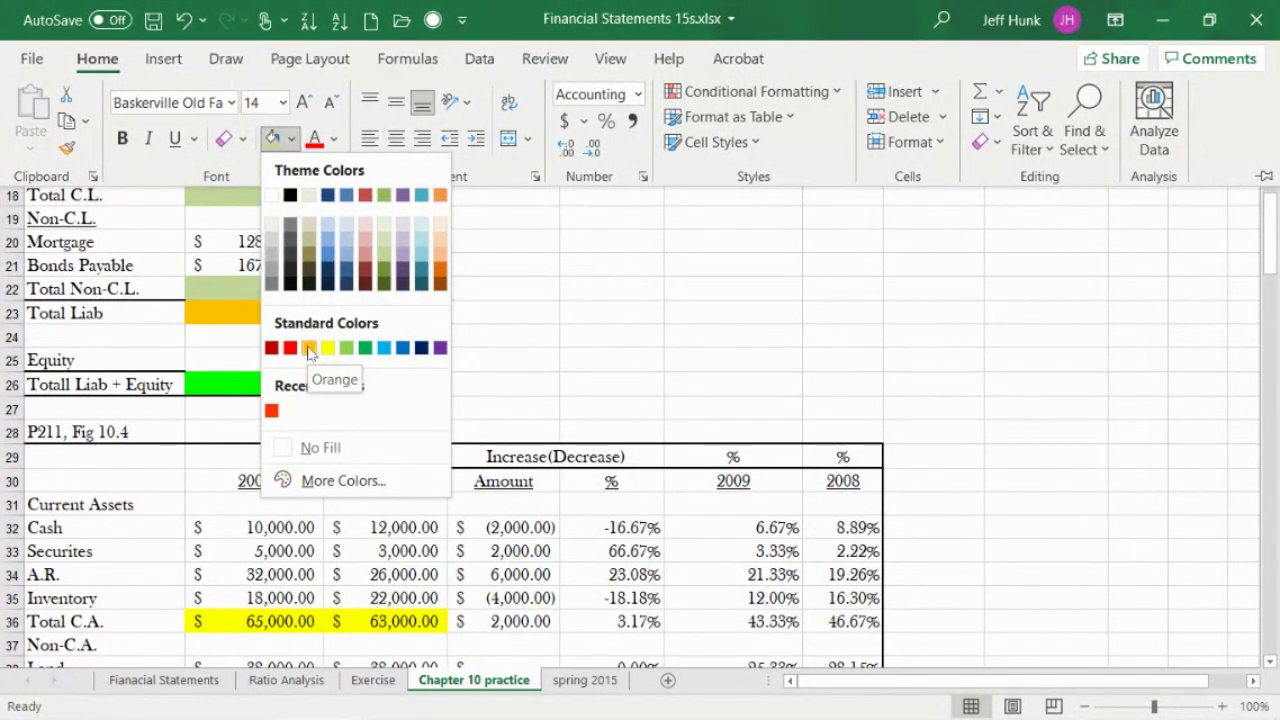
pyautogui.click(316, 480)
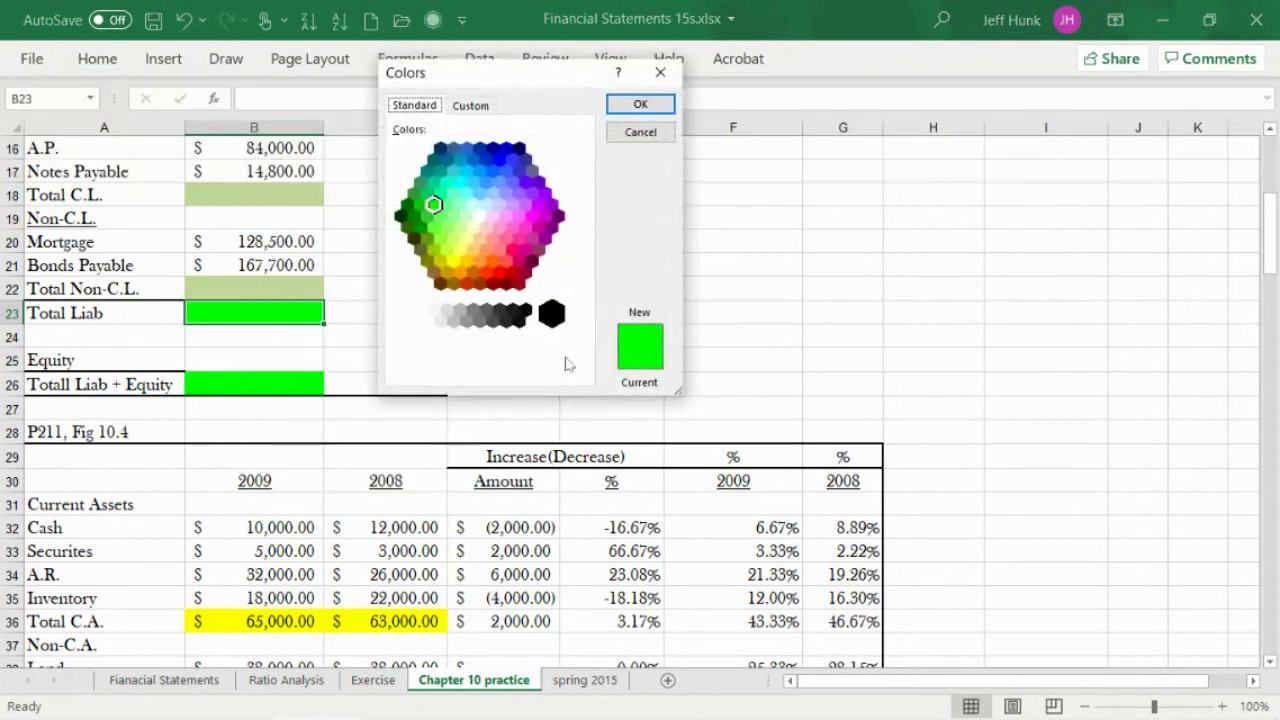
pyautogui.click(460, 273)
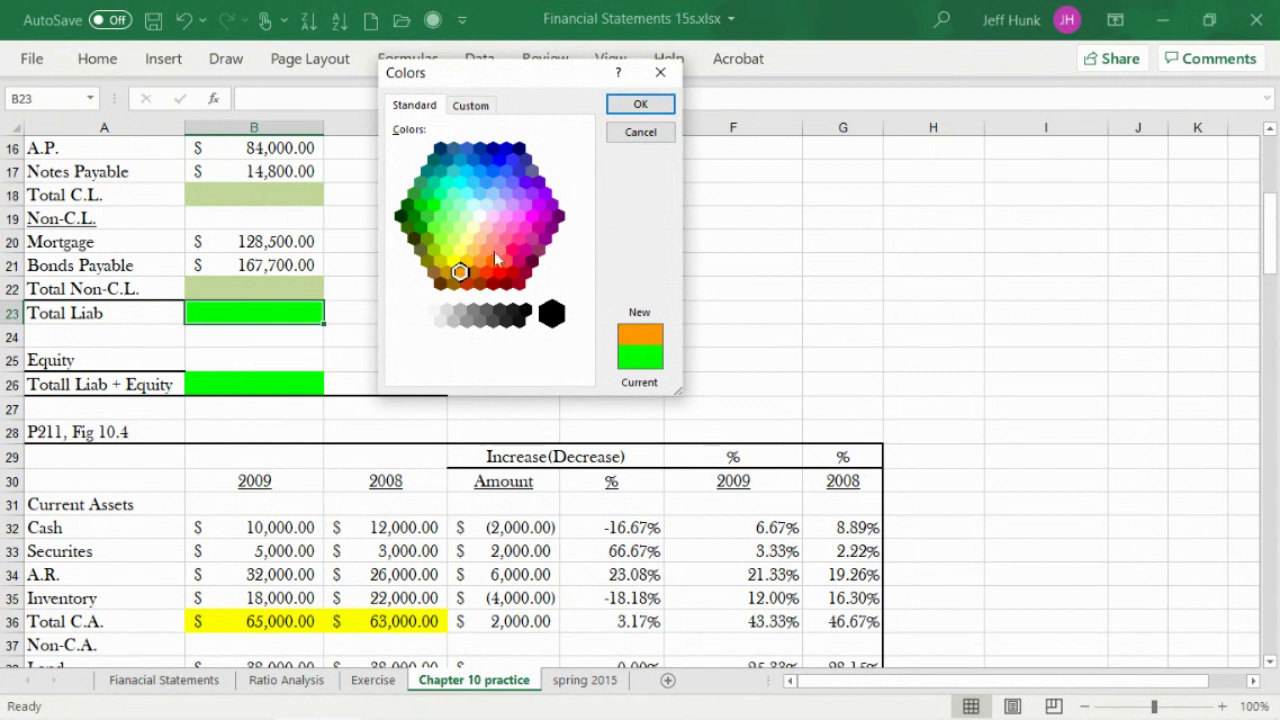
pyautogui.click(645, 106)
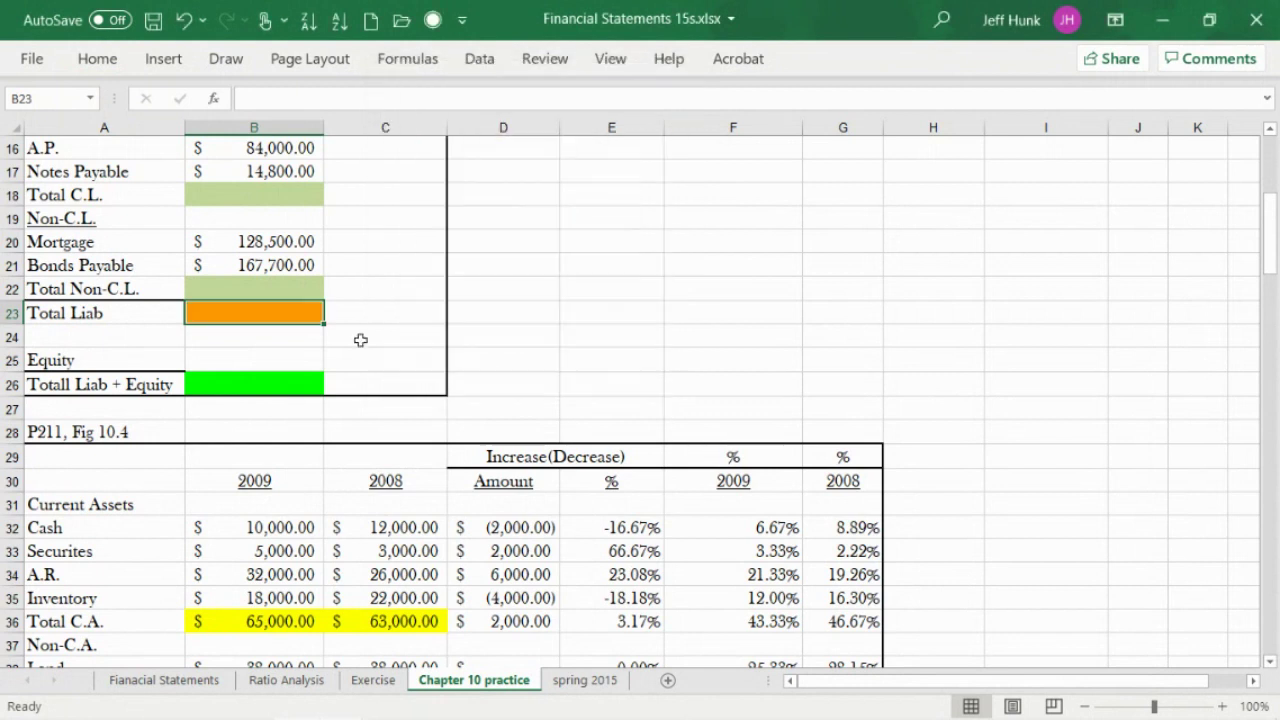
# Change the fill of the Total Liab cell B23 to the standard Orange color.
pyautogui.click(304, 356)
pyautogui.click(286, 314)
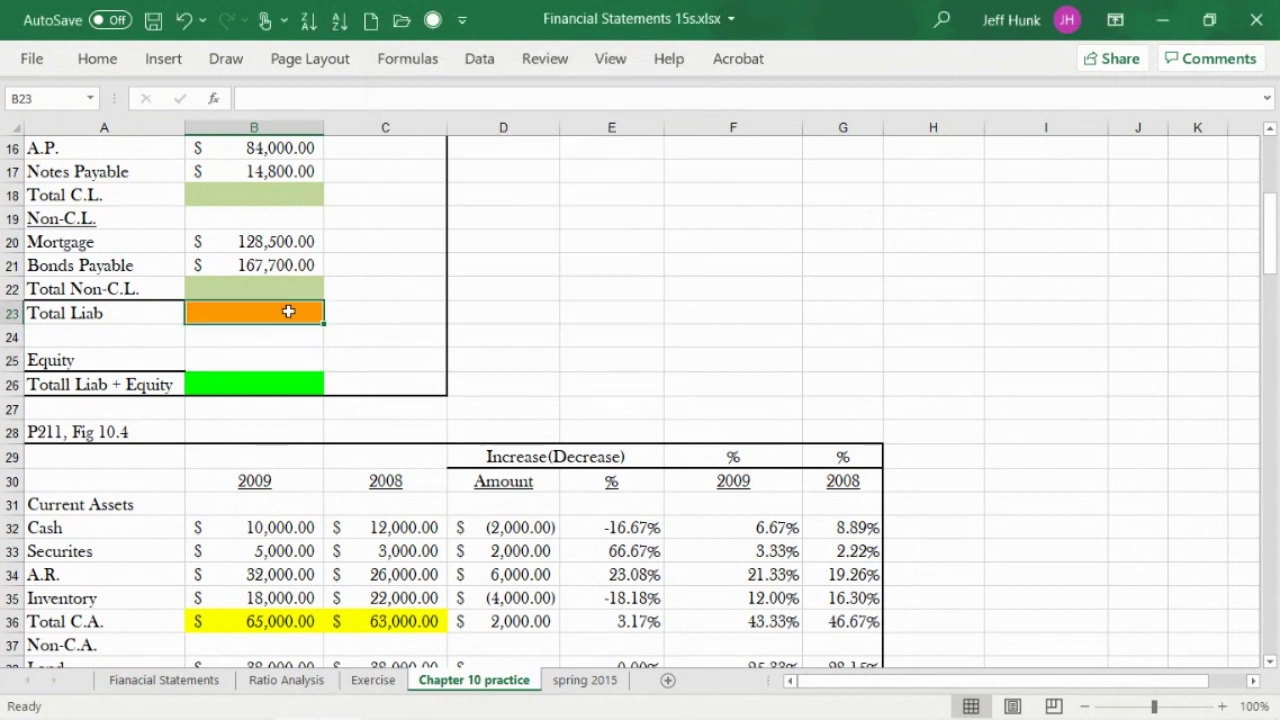
pyautogui.click(105, 60)
pyautogui.click(293, 139)
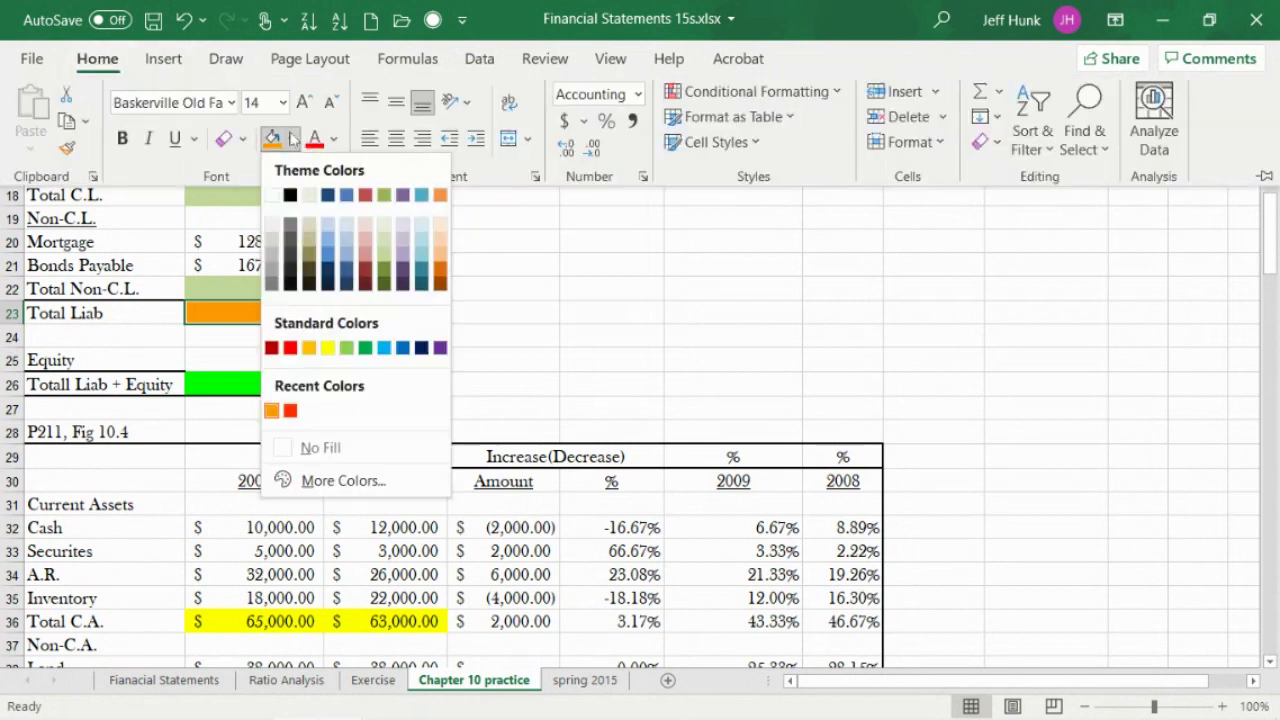
pyautogui.click(309, 349)
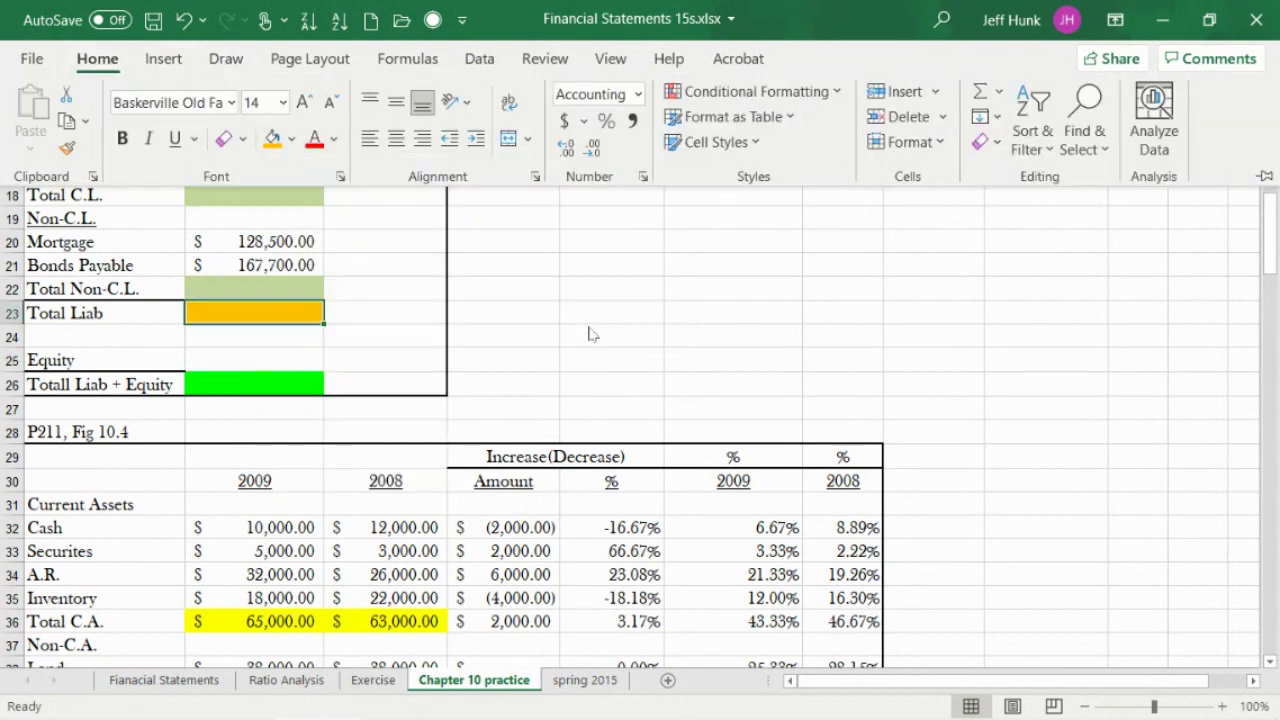
# Fill the total liabilities plus equity cell B26 and the Total Assets cell B13 with standard yellow.
pyautogui.click(276, 385)
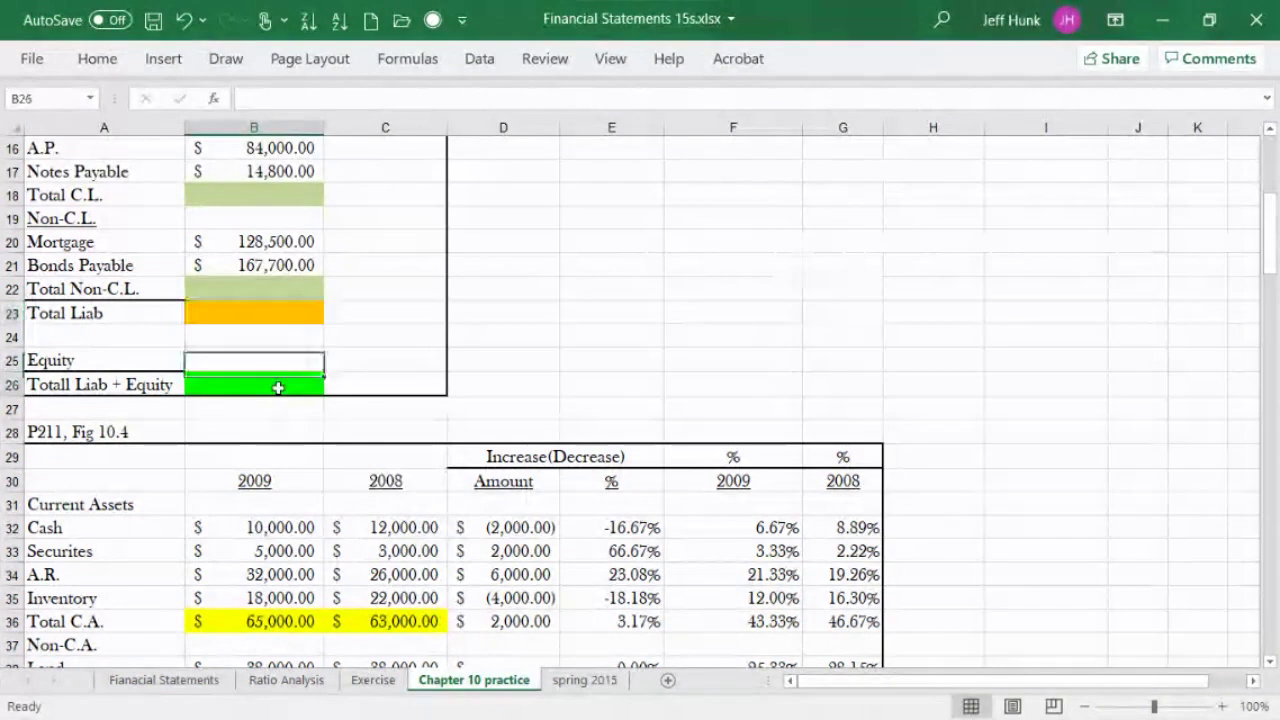
pyautogui.click(97, 60)
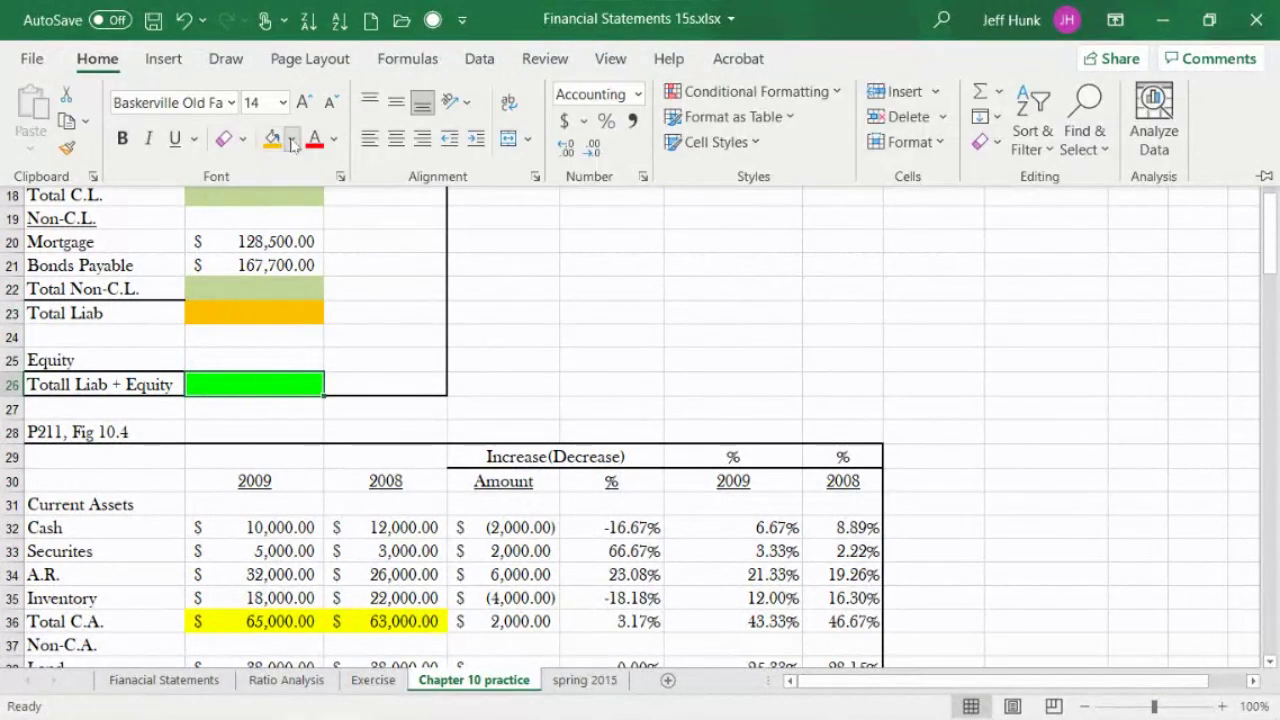
pyautogui.click(291, 138)
pyautogui.click(328, 350)
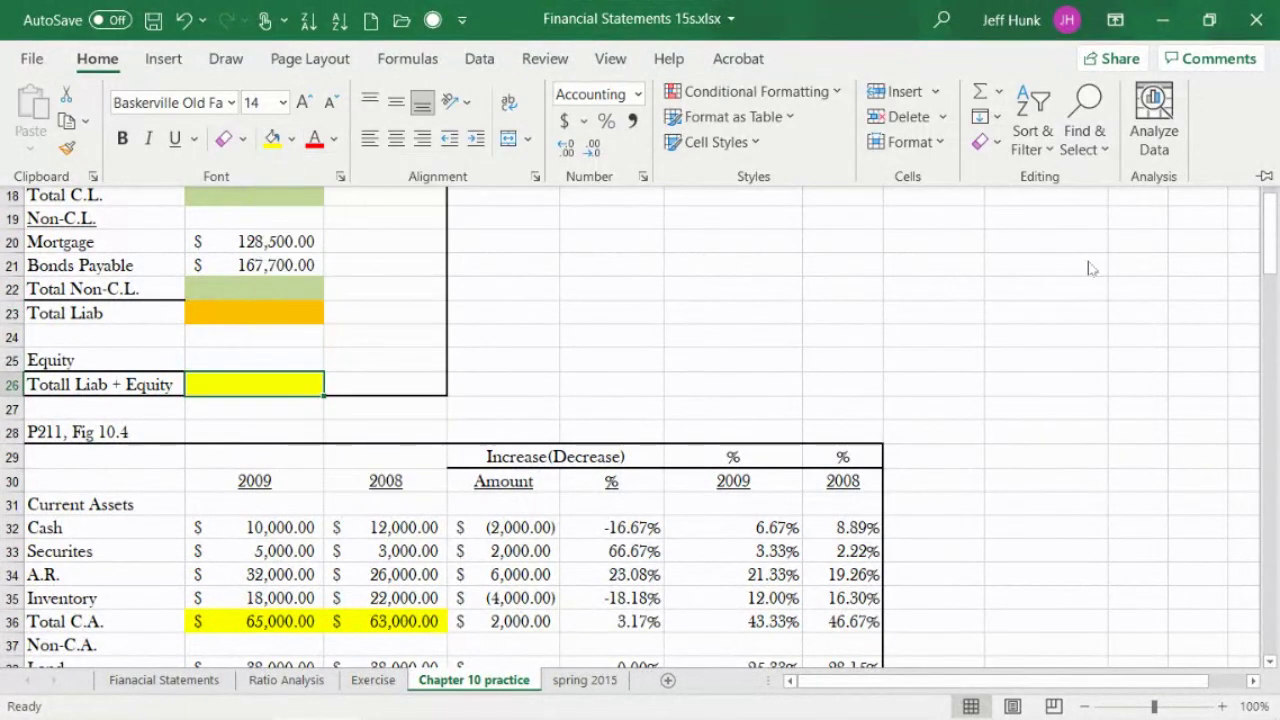
pyautogui.moveTo(1270, 213); pyautogui.dragTo(1270, 170)
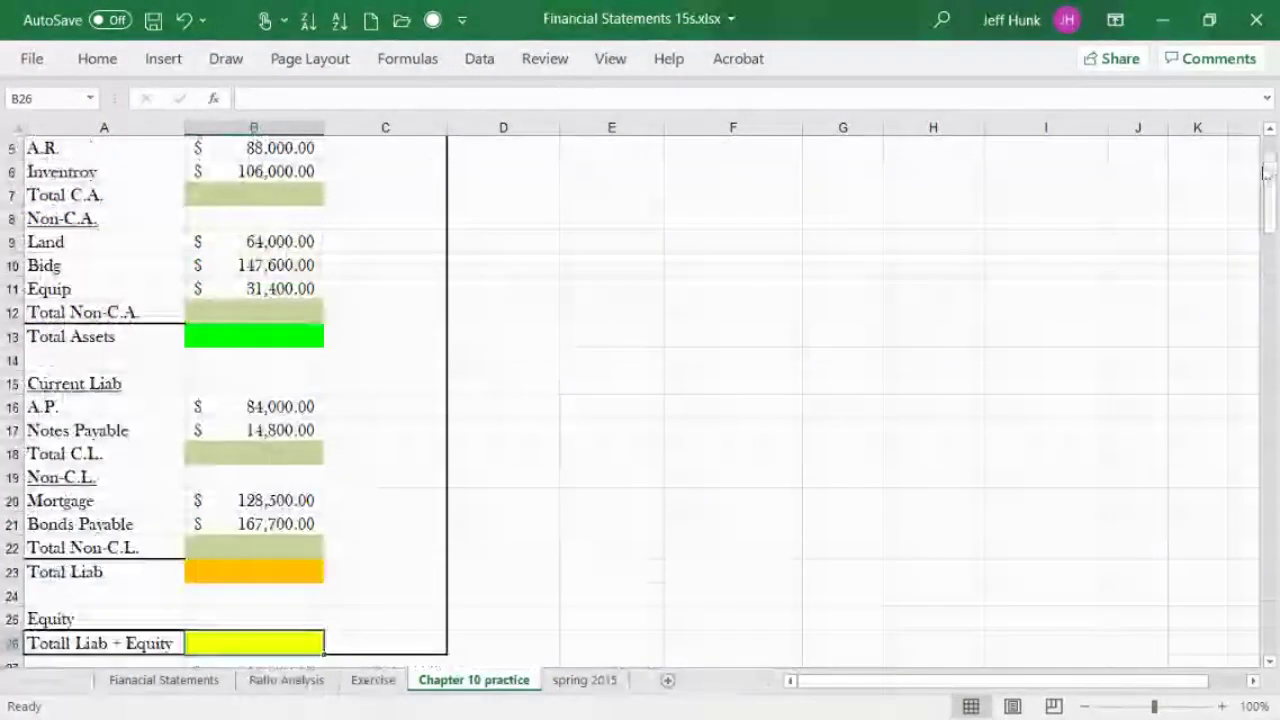
pyautogui.click(309, 337)
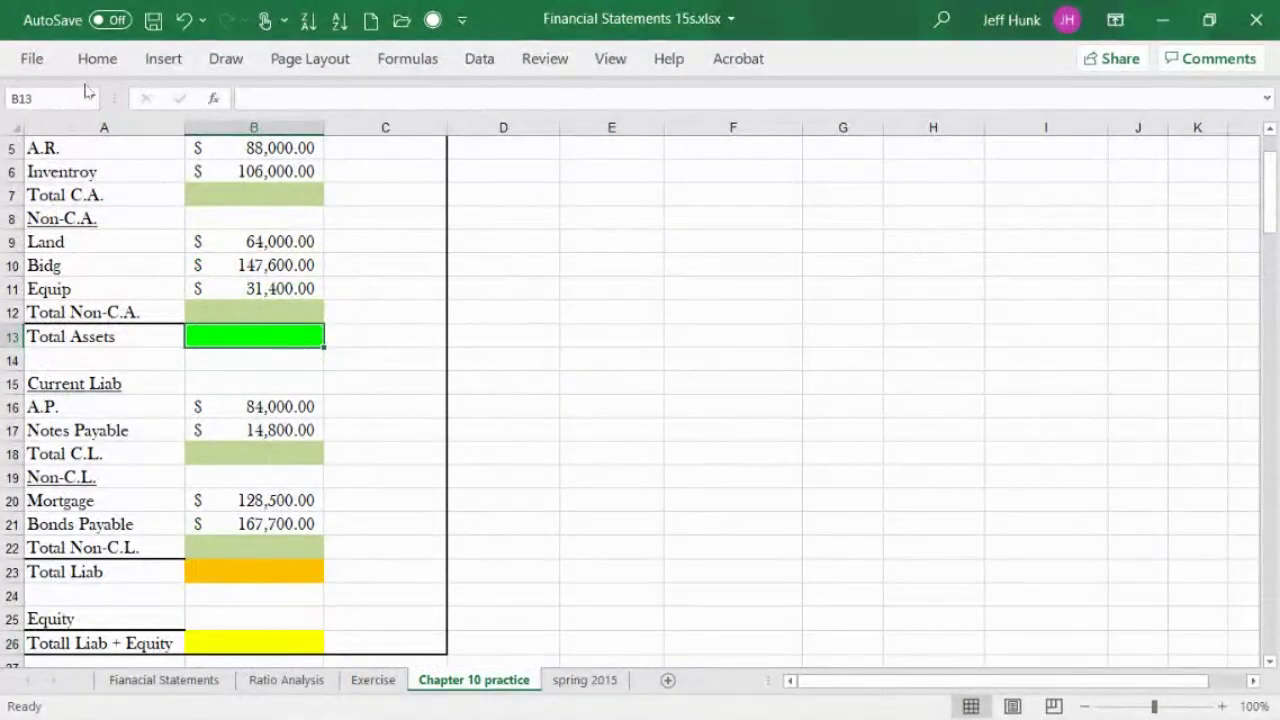
pyautogui.click(97, 58)
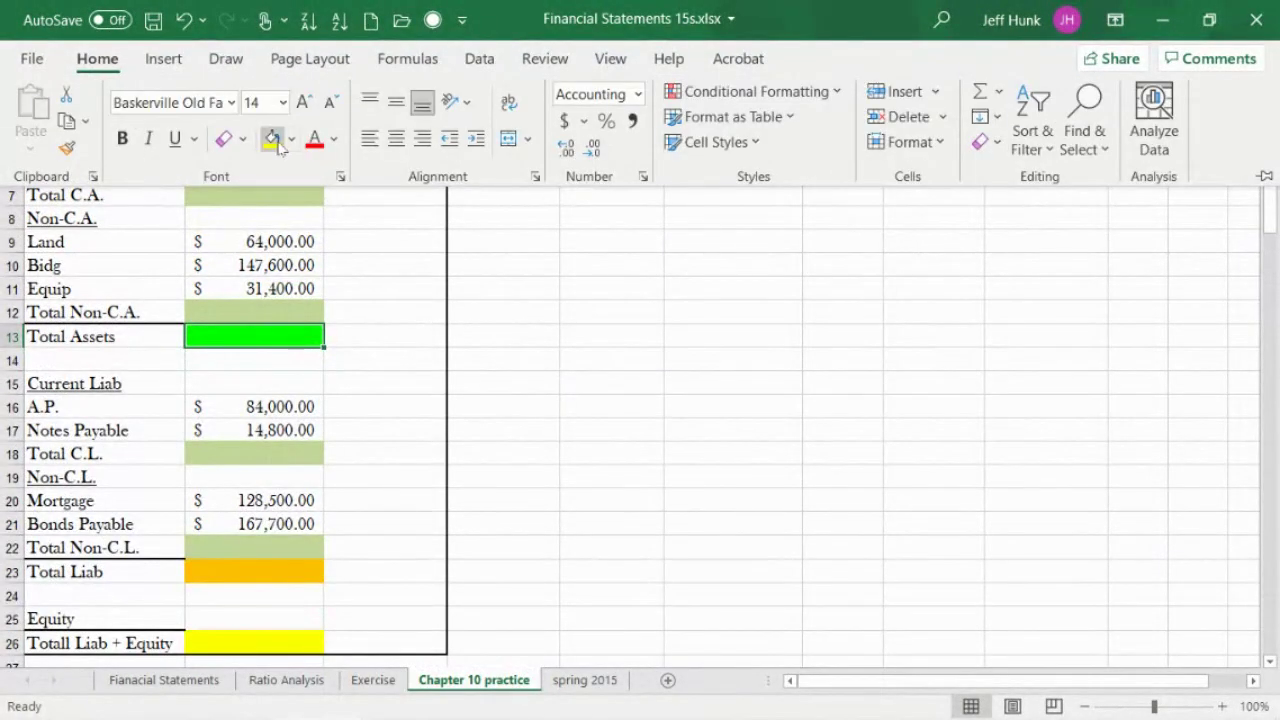
pyautogui.click(271, 140)
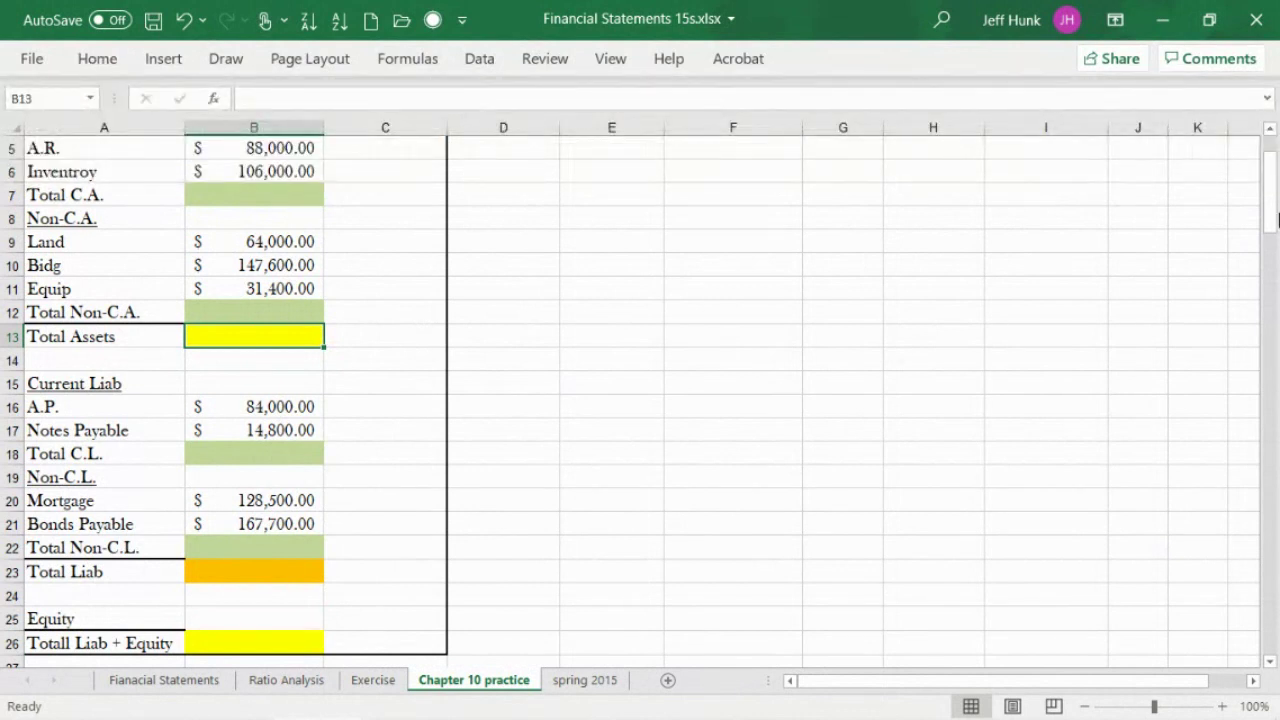
# Reapply the standard Orange fill to the Total Liab cell B23.
pyautogui.moveTo(1272, 190); pyautogui.dragTo(1275, 178)
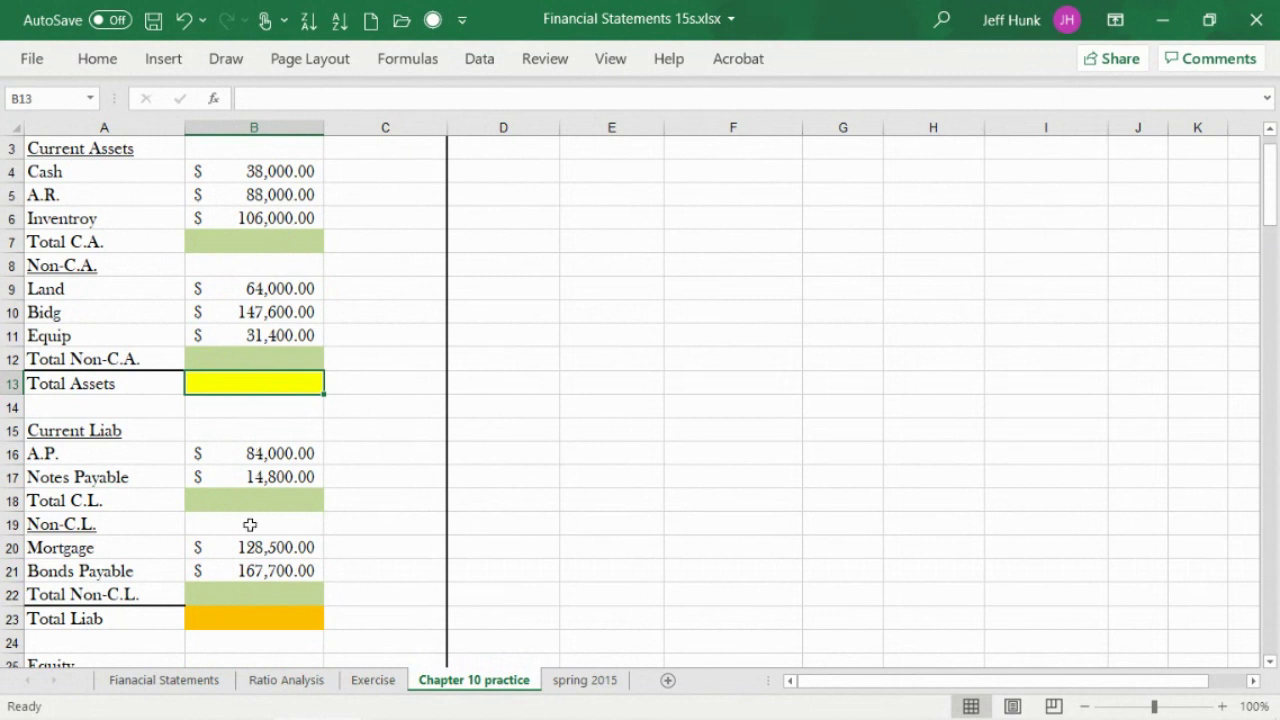
pyautogui.click(269, 622)
pyautogui.click(97, 58)
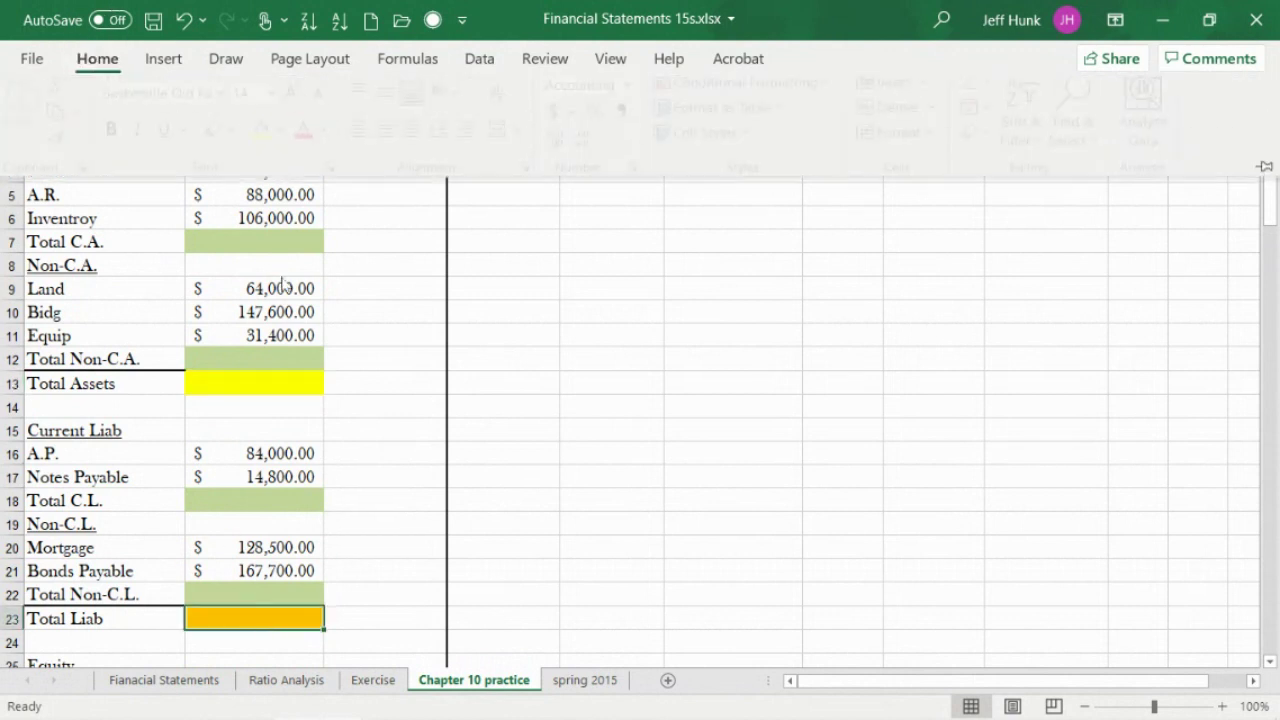
pyautogui.click(291, 138)
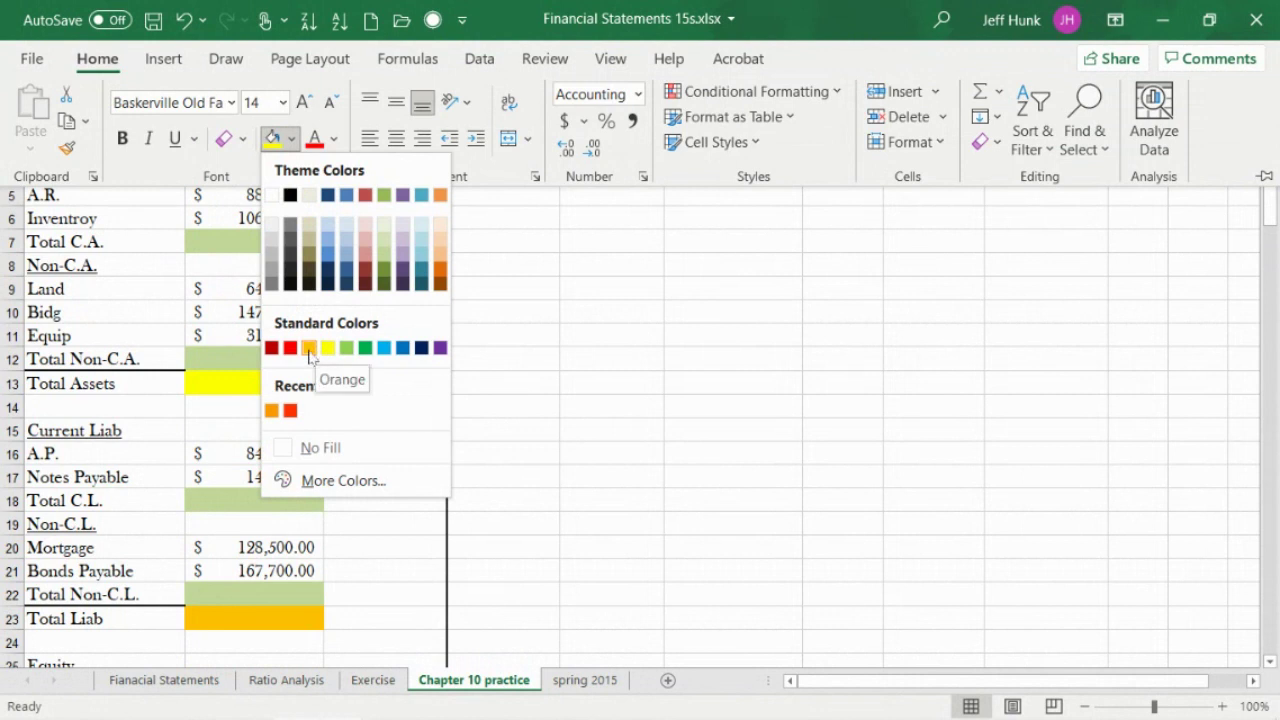
pyautogui.click(310, 348)
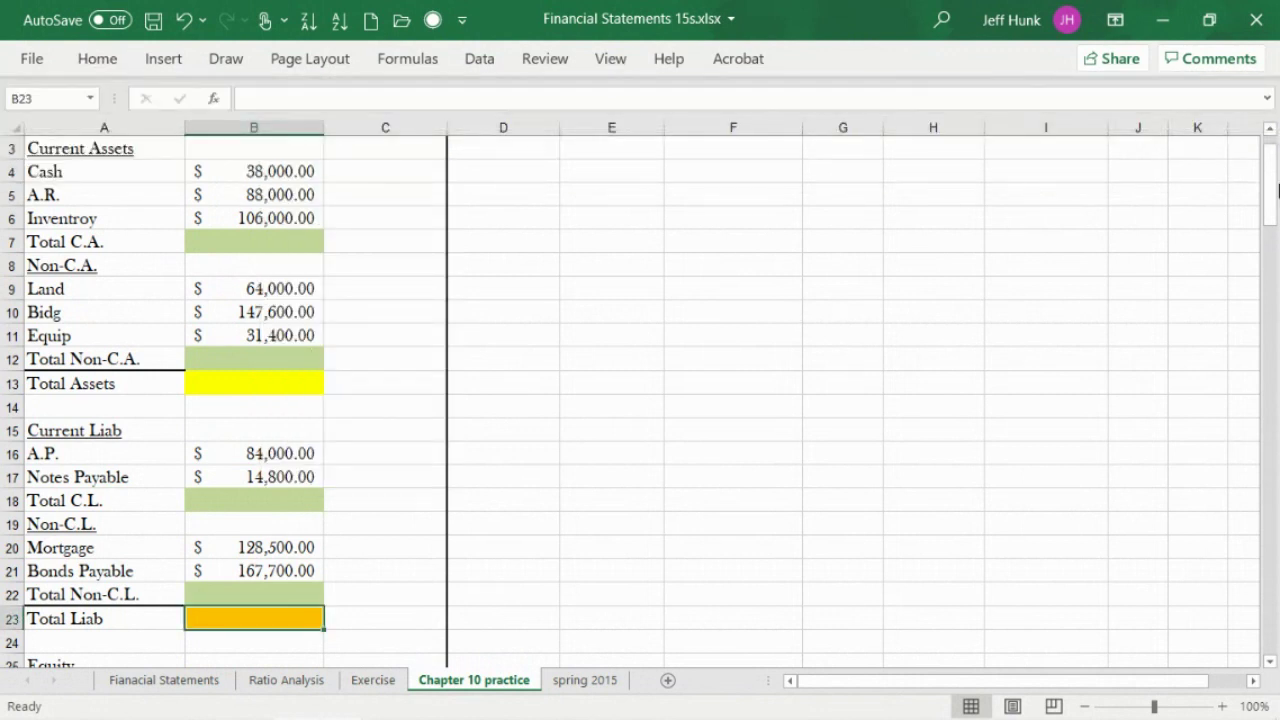
# Sum the current assets B4:B6 in the Total C.A. cell B7 with AutoSum.
pyautogui.moveTo(1277, 188); pyautogui.dragTo(1276, 176)
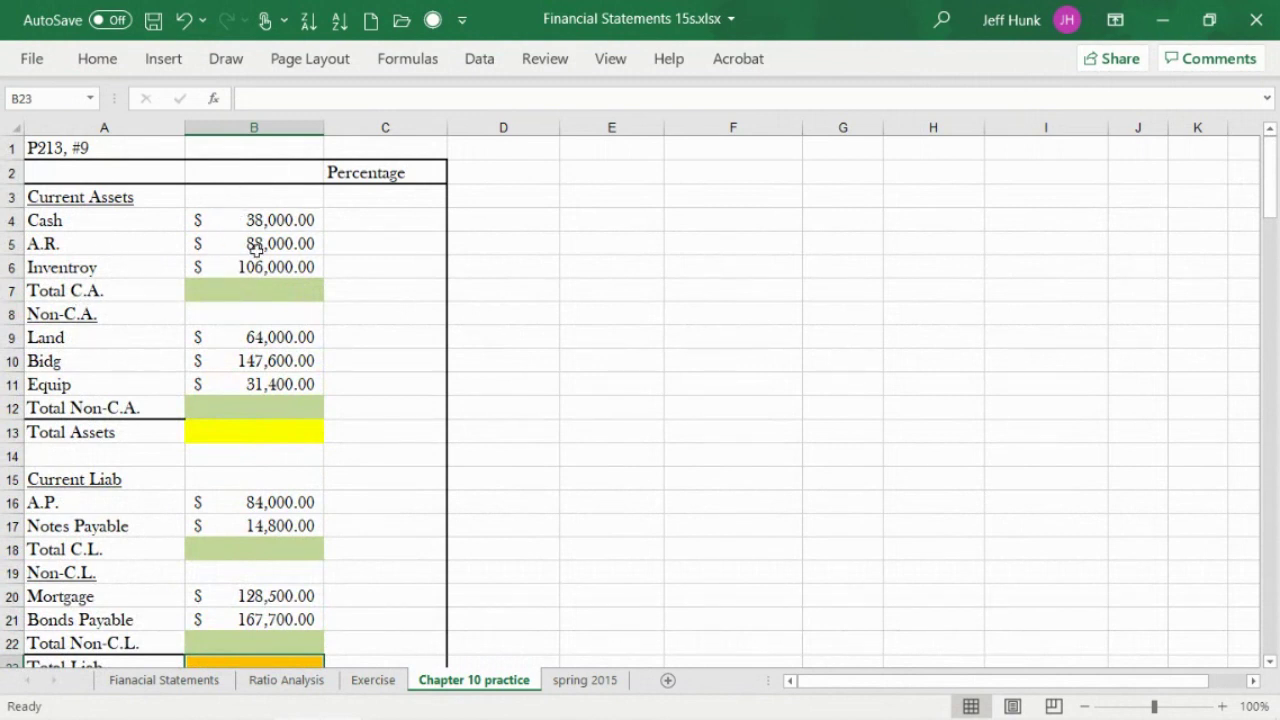
pyautogui.click(240, 291)
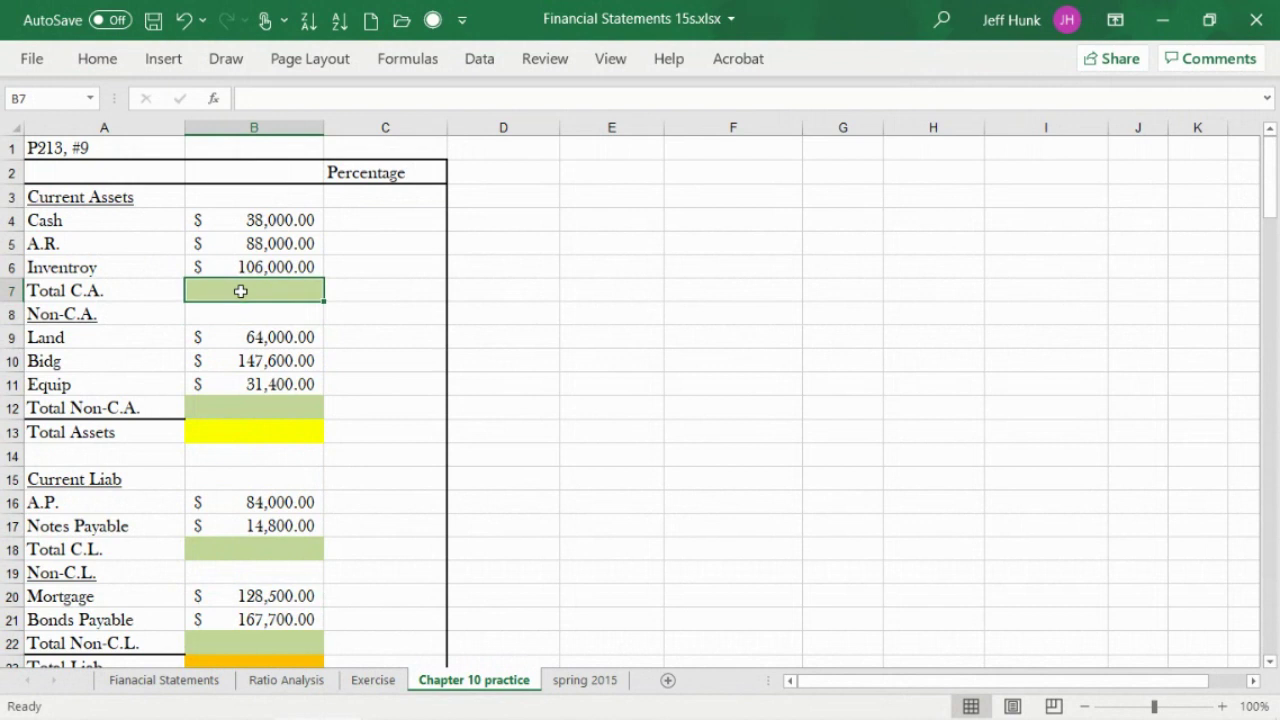
pyautogui.click(89, 62)
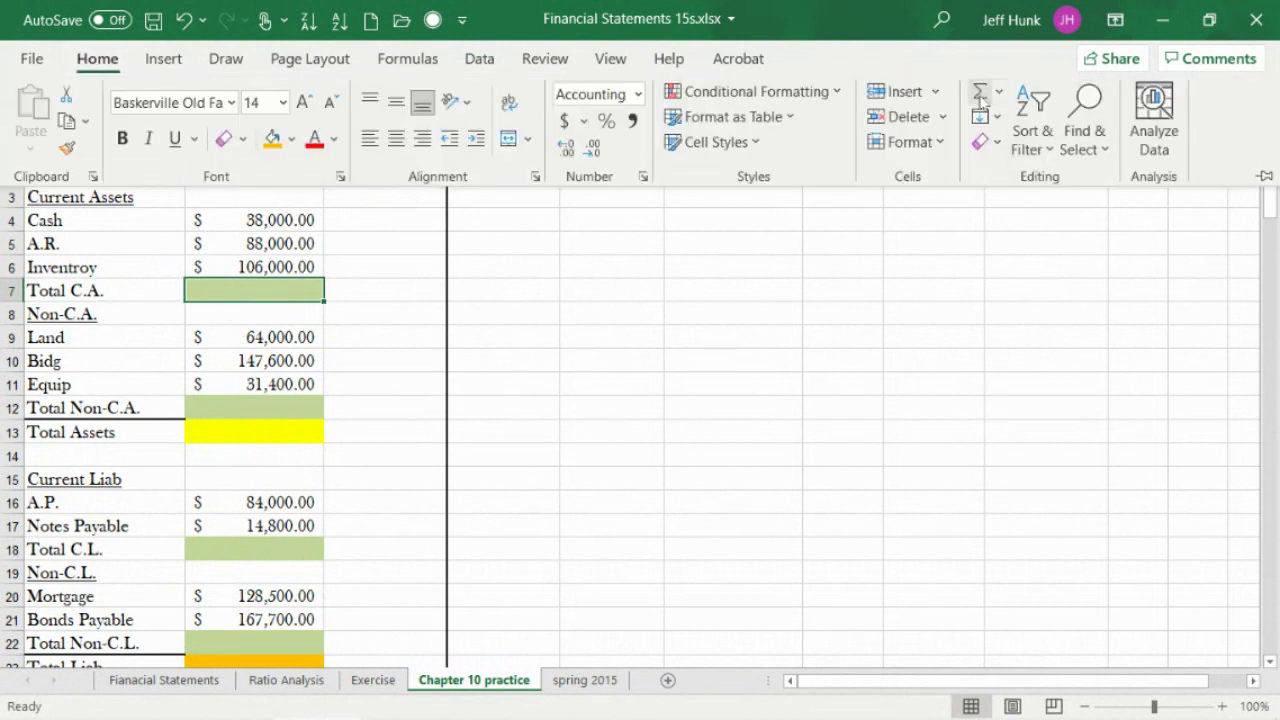
pyautogui.click(982, 97)
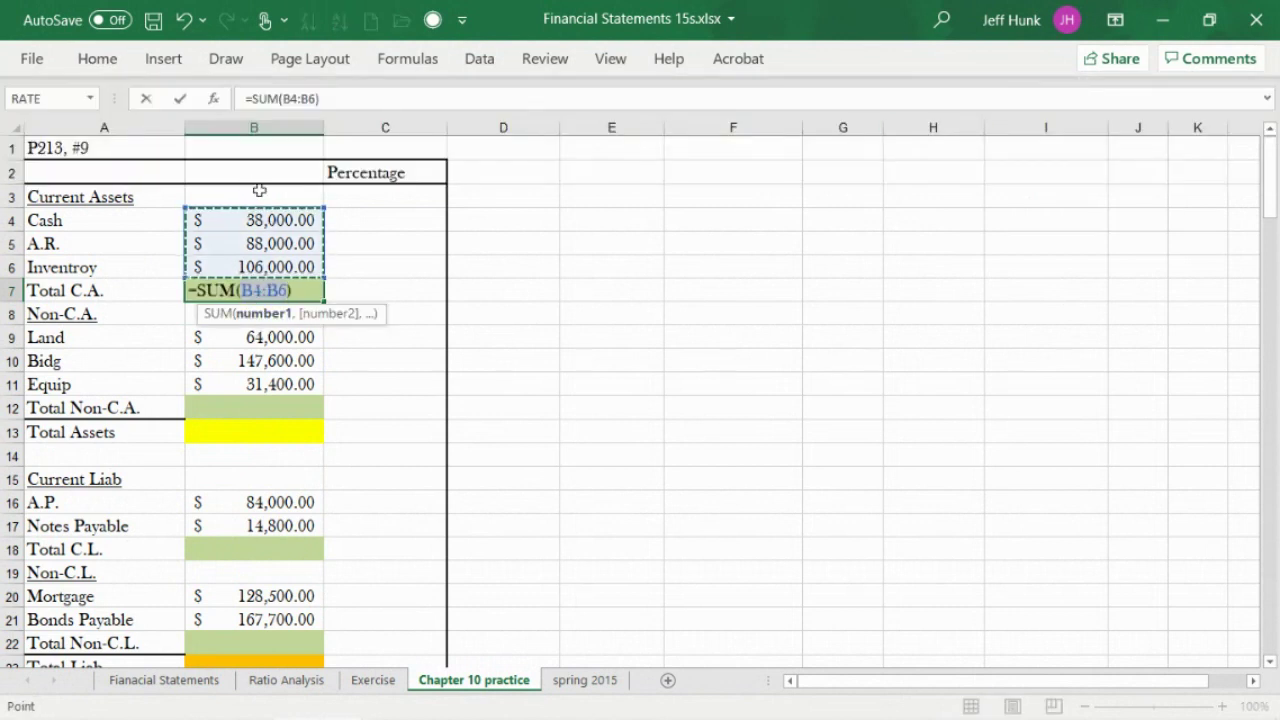
pyautogui.click(177, 99)
# Sum the non-current assets B9:B11 in the Total Non-C.A. cell B12 with AutoSum.
pyautogui.click(267, 409)
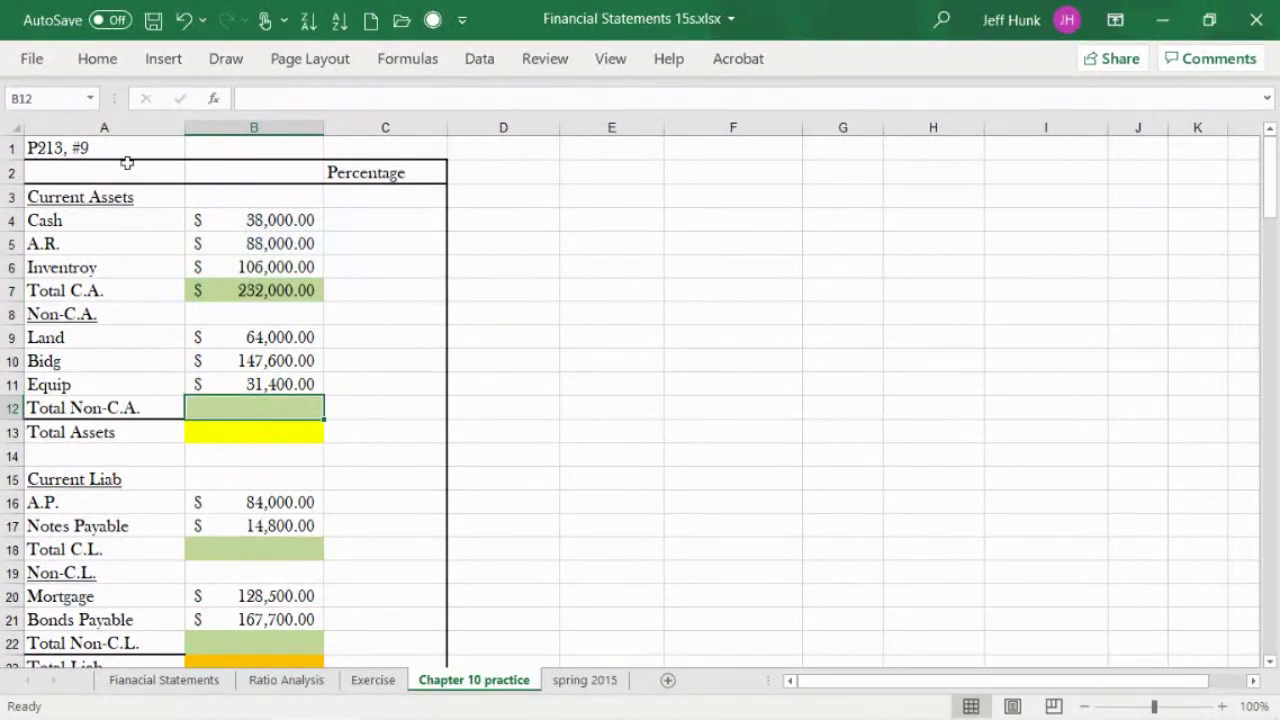
pyautogui.click(97, 59)
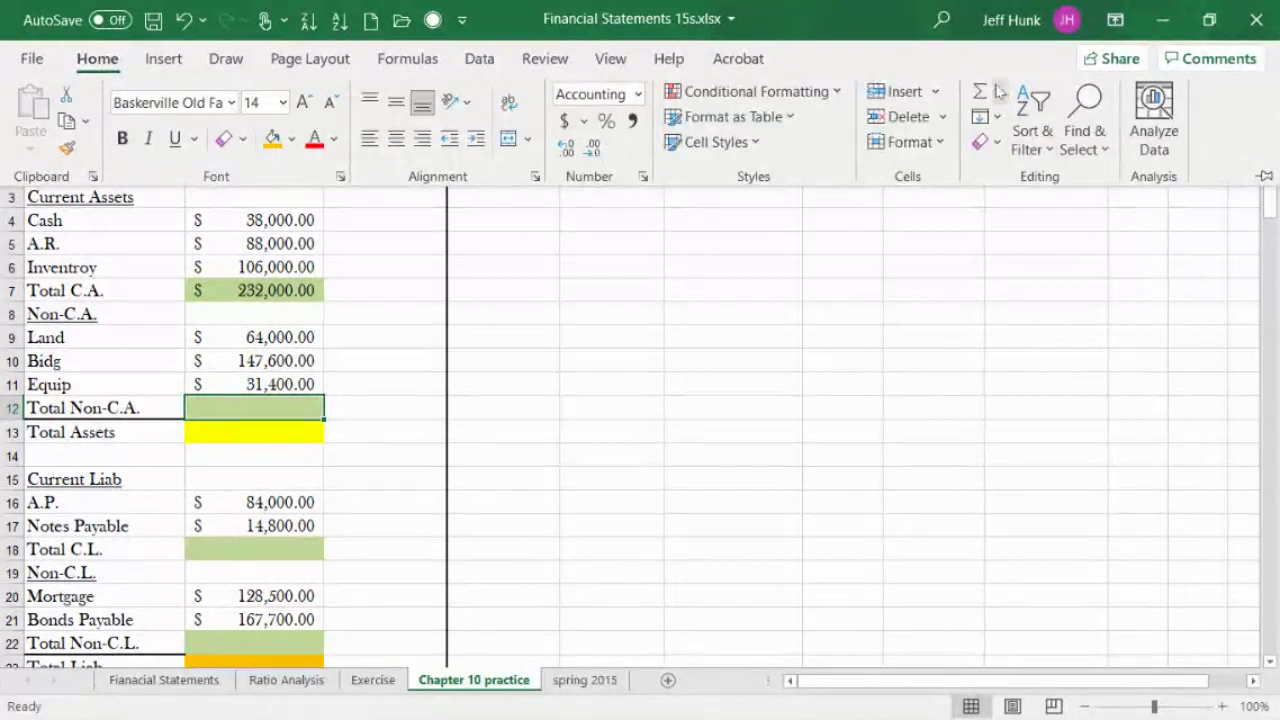
pyautogui.click(983, 92)
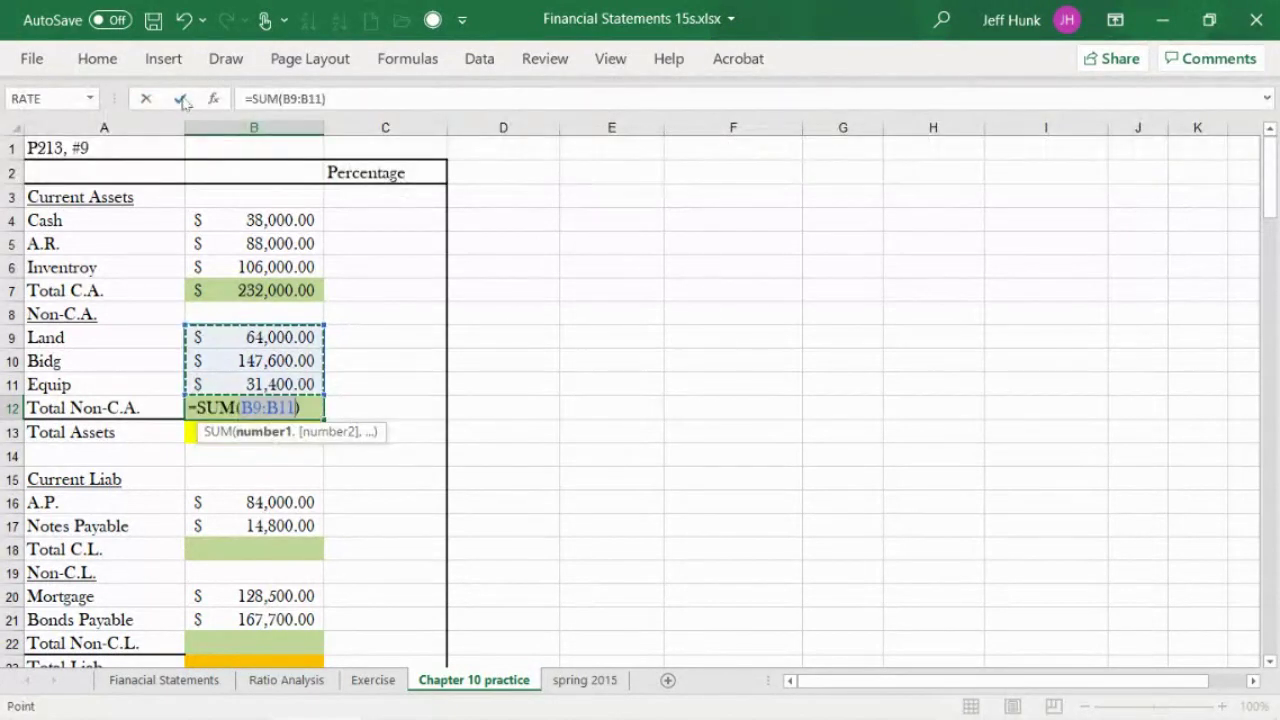
pyautogui.click(180, 99)
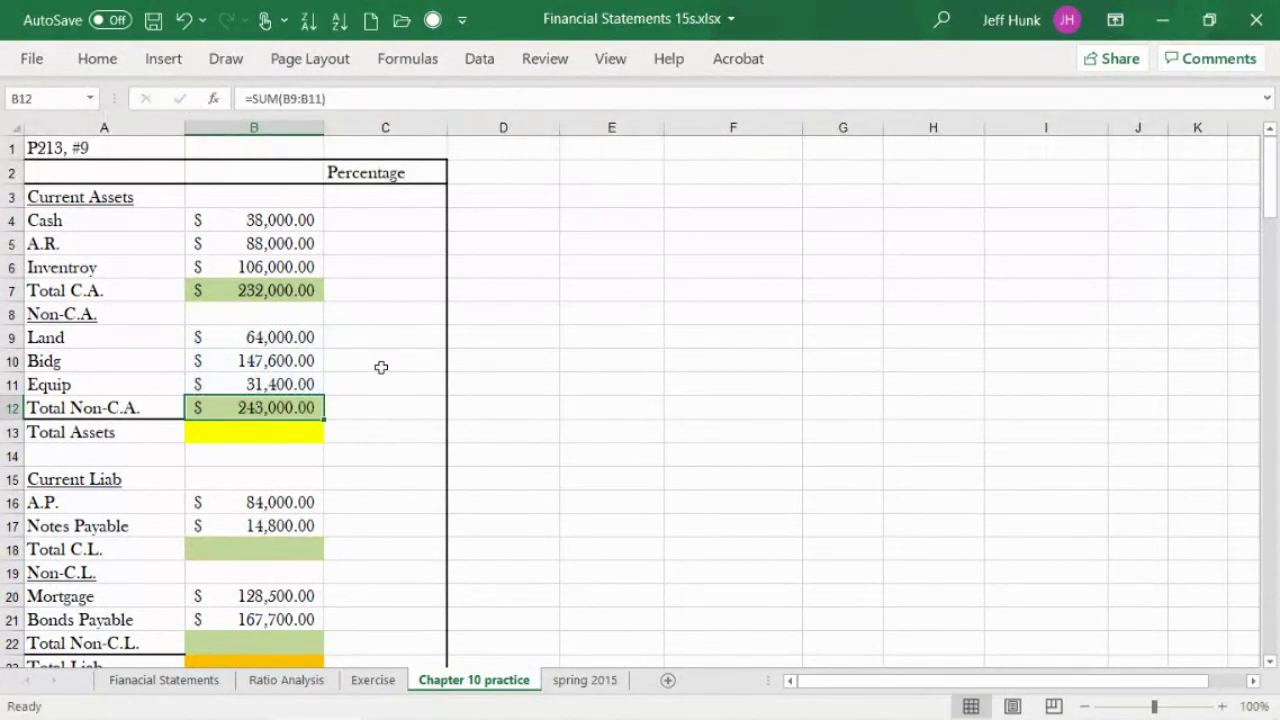
# Enter =SUM(B7,B12) in the Total Assets cell B13 to add the current and non-current asset subtotals.
pyautogui.click(251, 549)
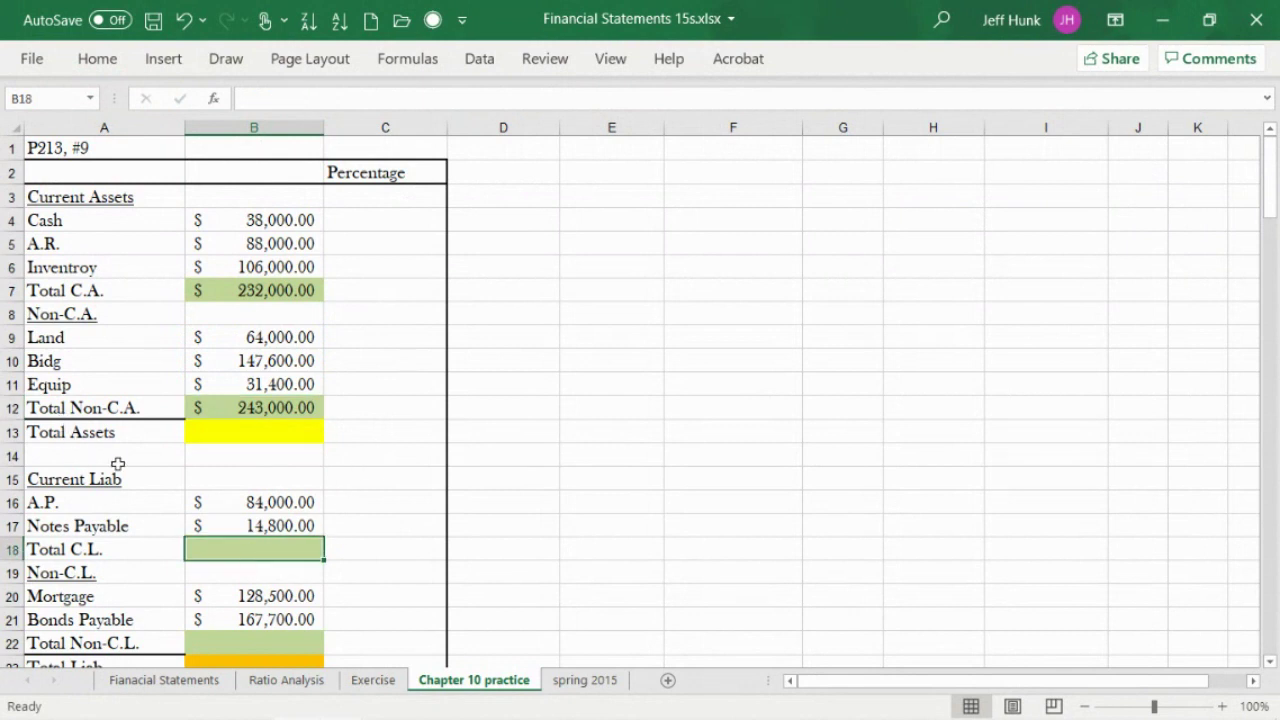
pyautogui.click(252, 437)
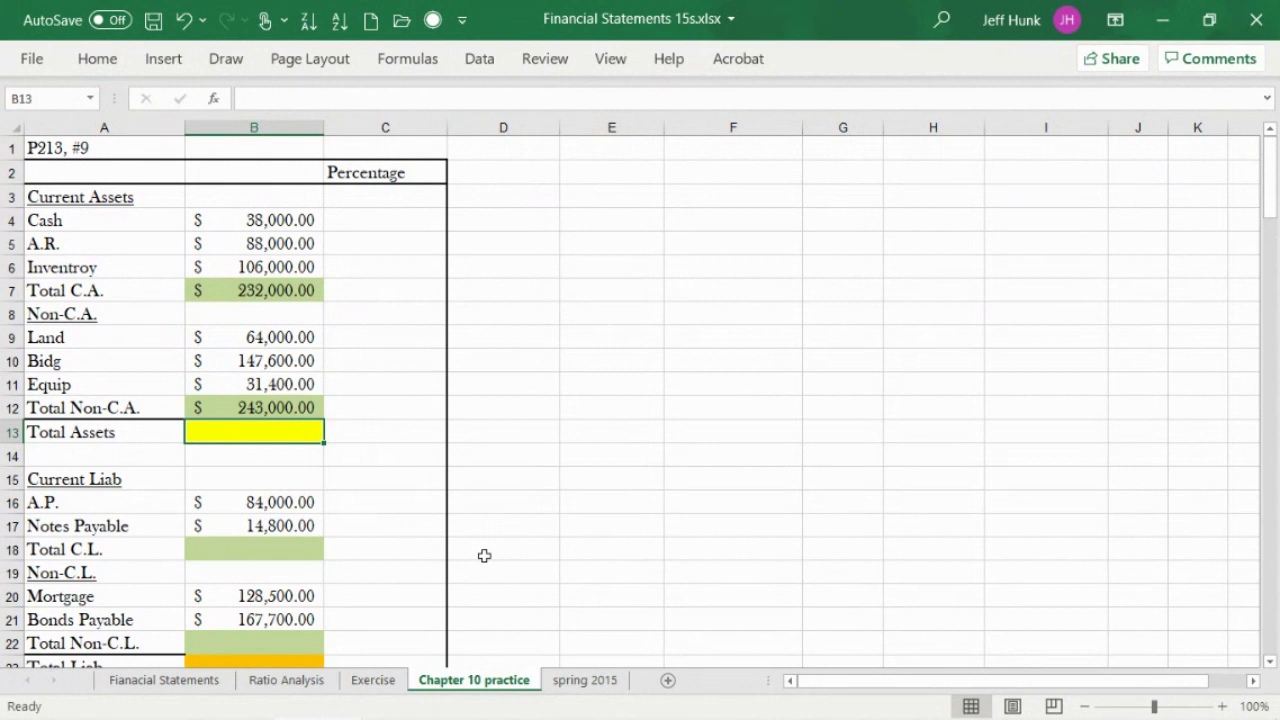
pyautogui.write('=SUM')
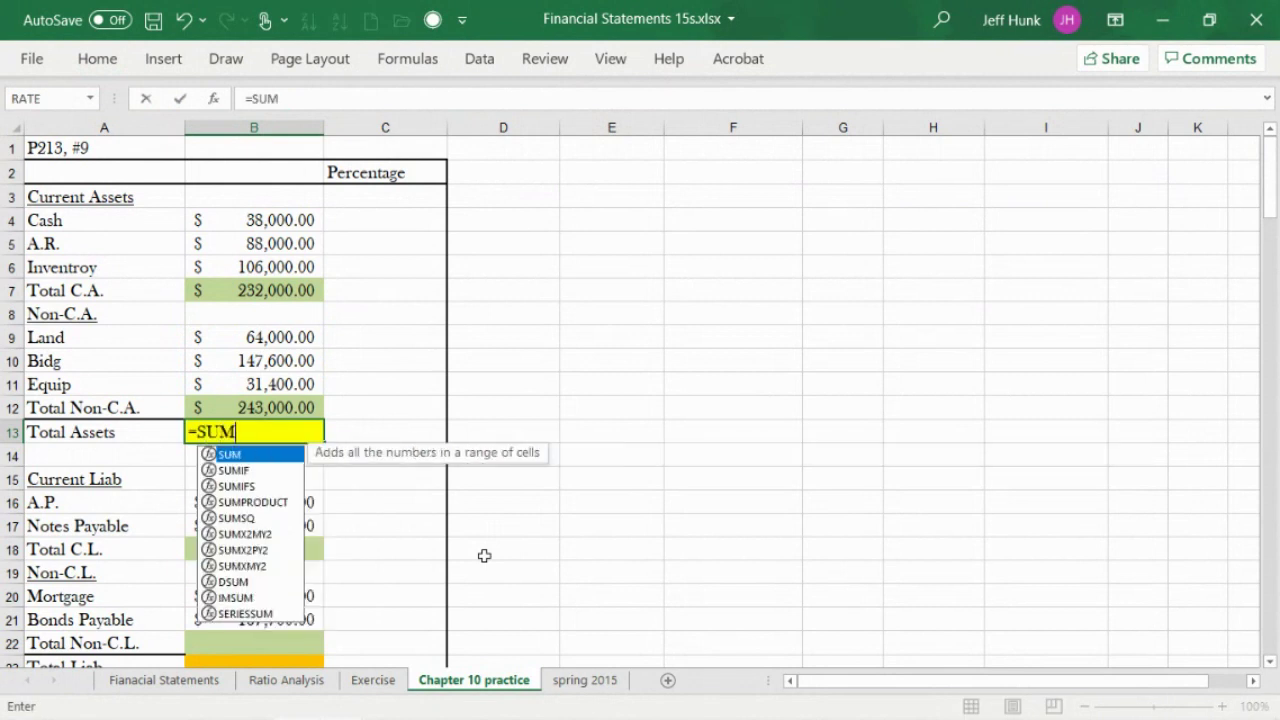
pyautogui.write(')')
pyautogui.press('BackSpace')
pyautogui.write('(')
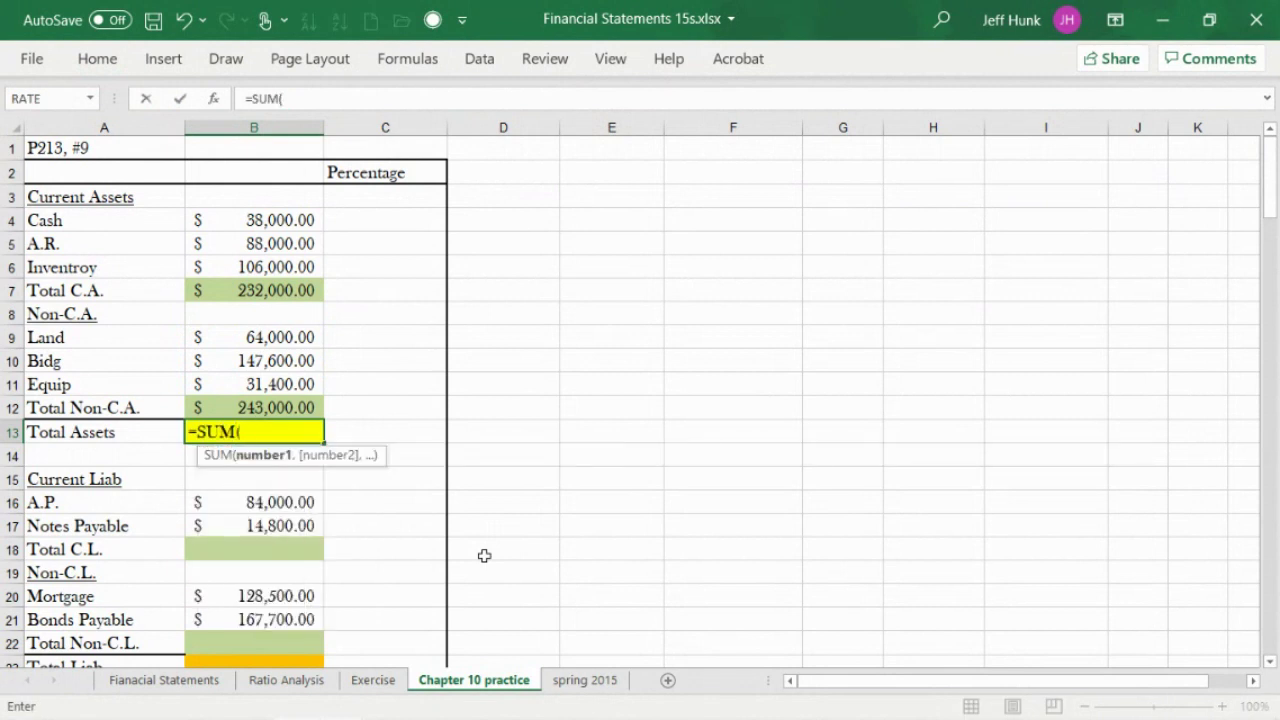
pyautogui.click(297, 290)
pyautogui.write(',')
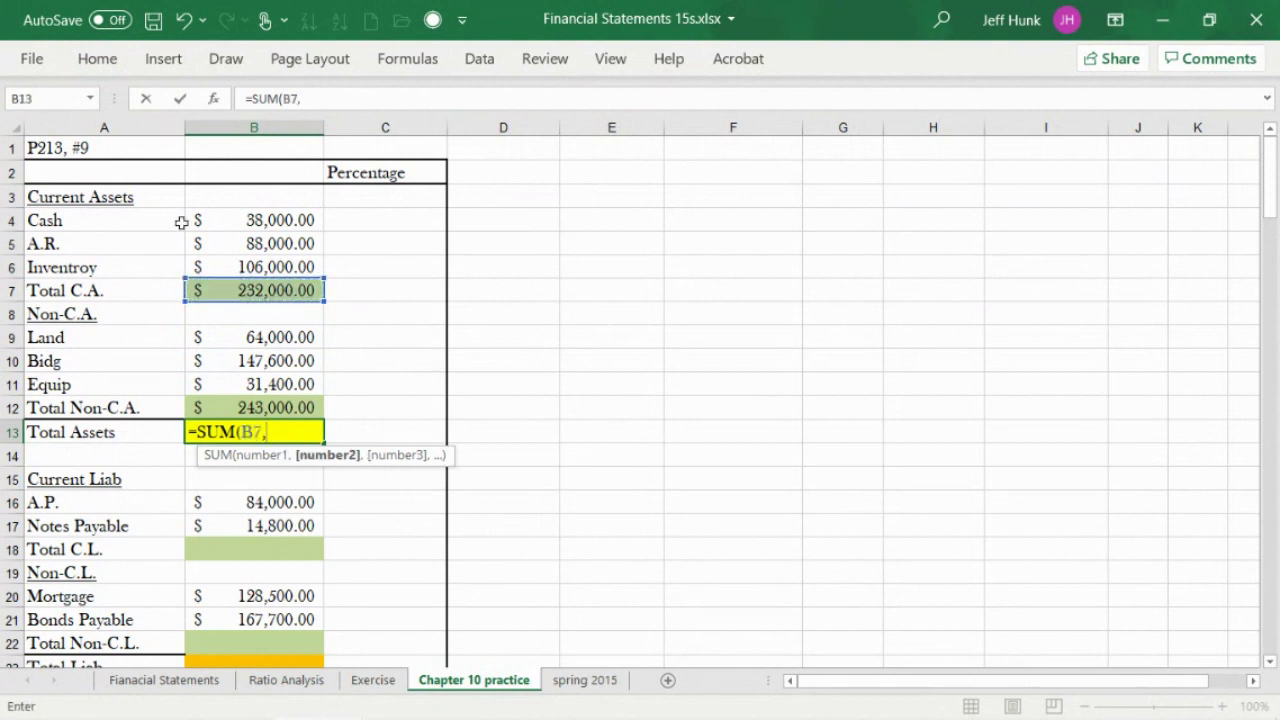
pyautogui.click(235, 409)
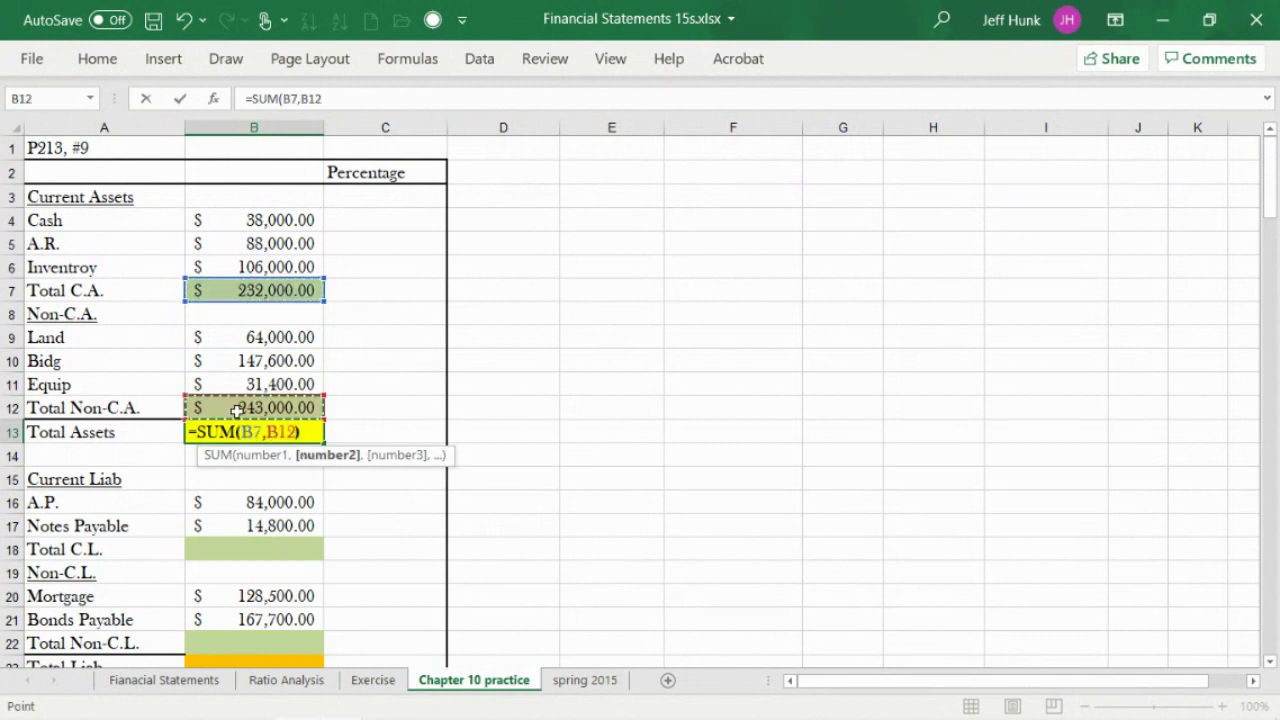
pyautogui.write(')')
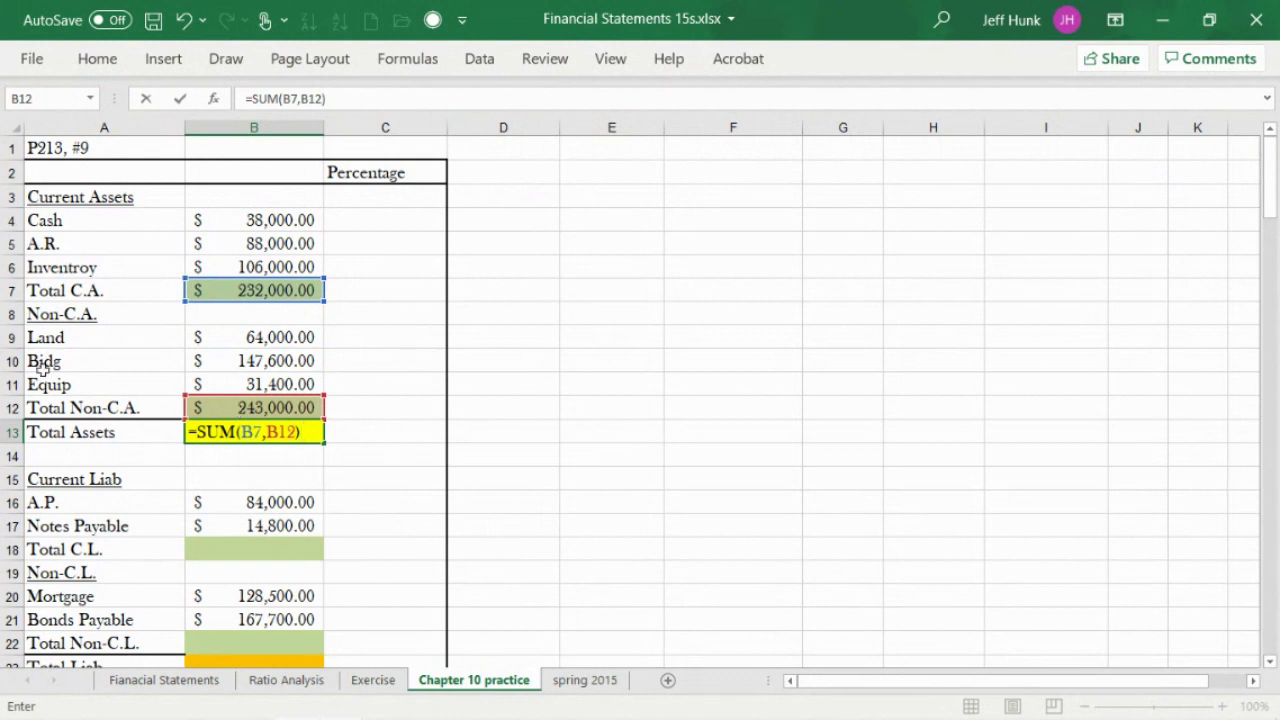
pyautogui.click(179, 99)
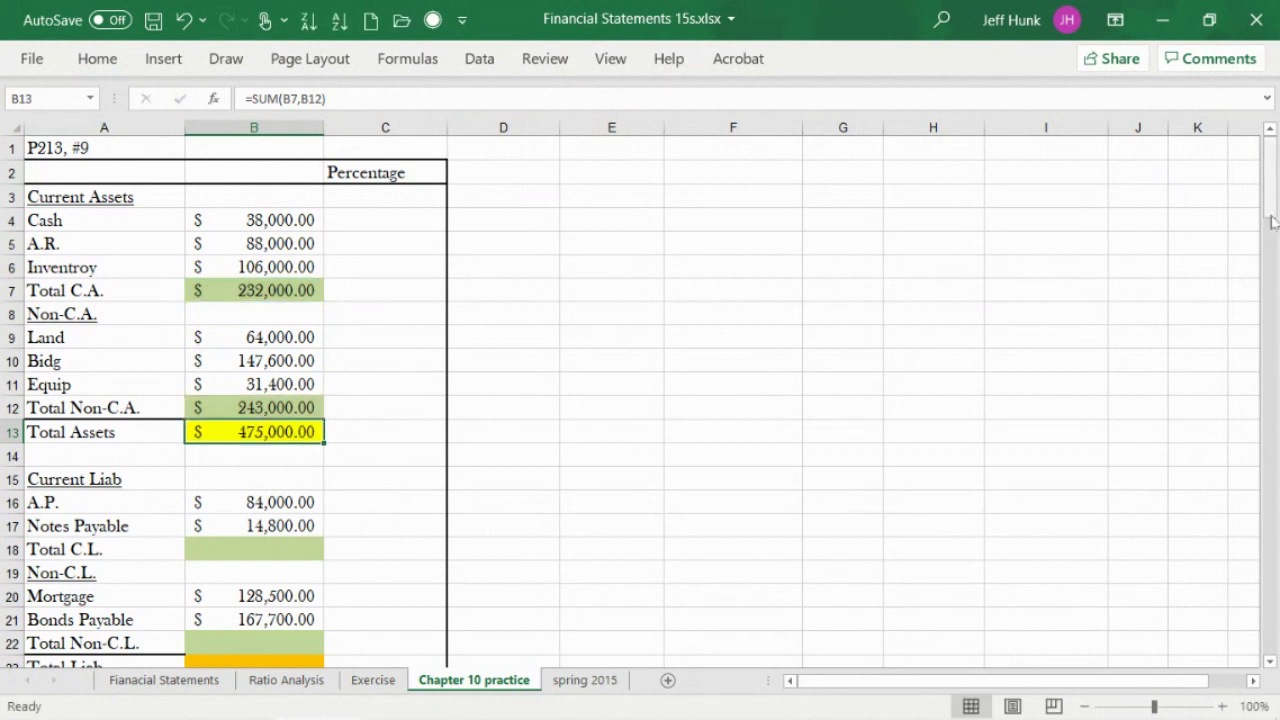
# Sum the current liabilities B16:B17 in the Total C.L. cell B18 with AutoSum.
pyautogui.moveTo(1270, 195); pyautogui.dragTo(1270, 212)
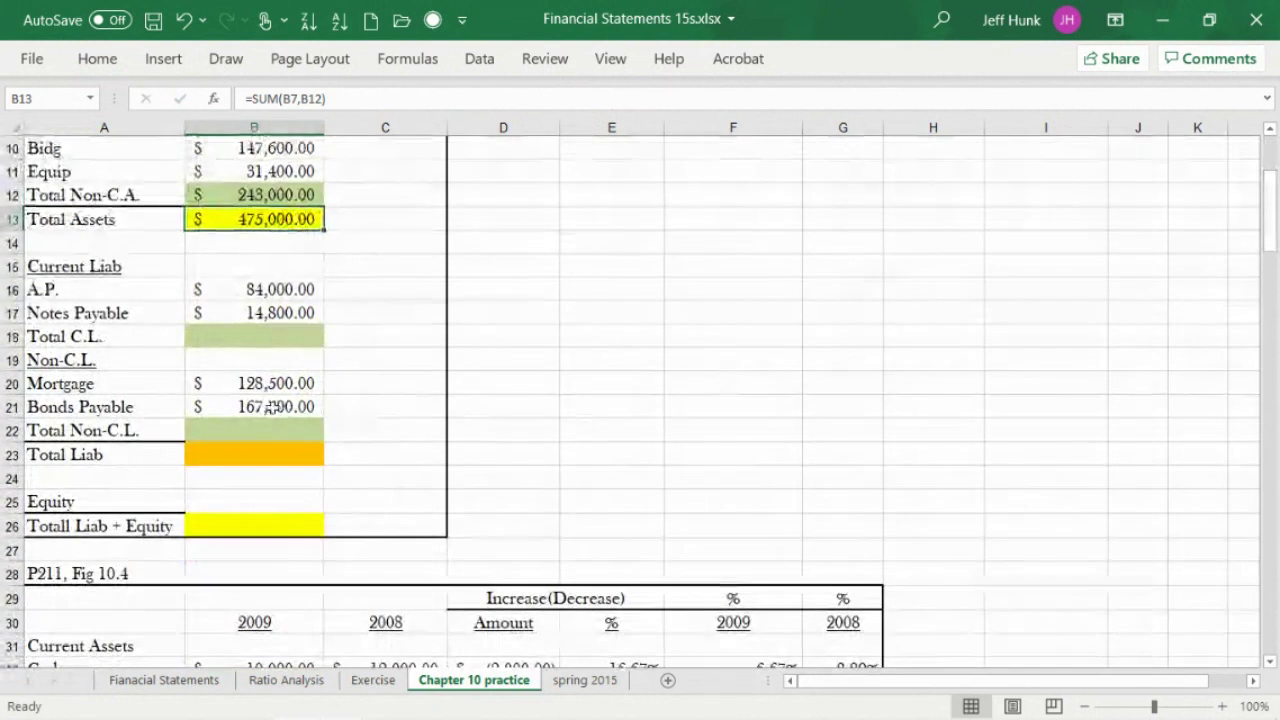
pyautogui.click(280, 333)
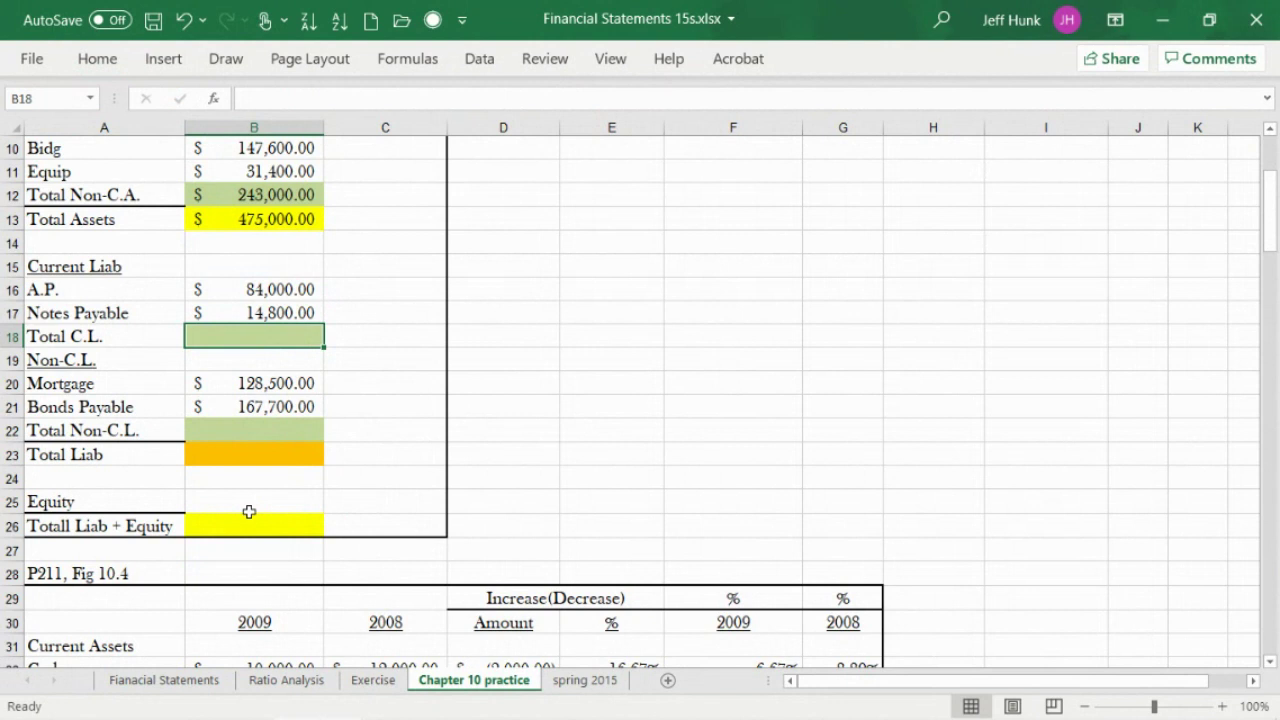
pyautogui.click(97, 58)
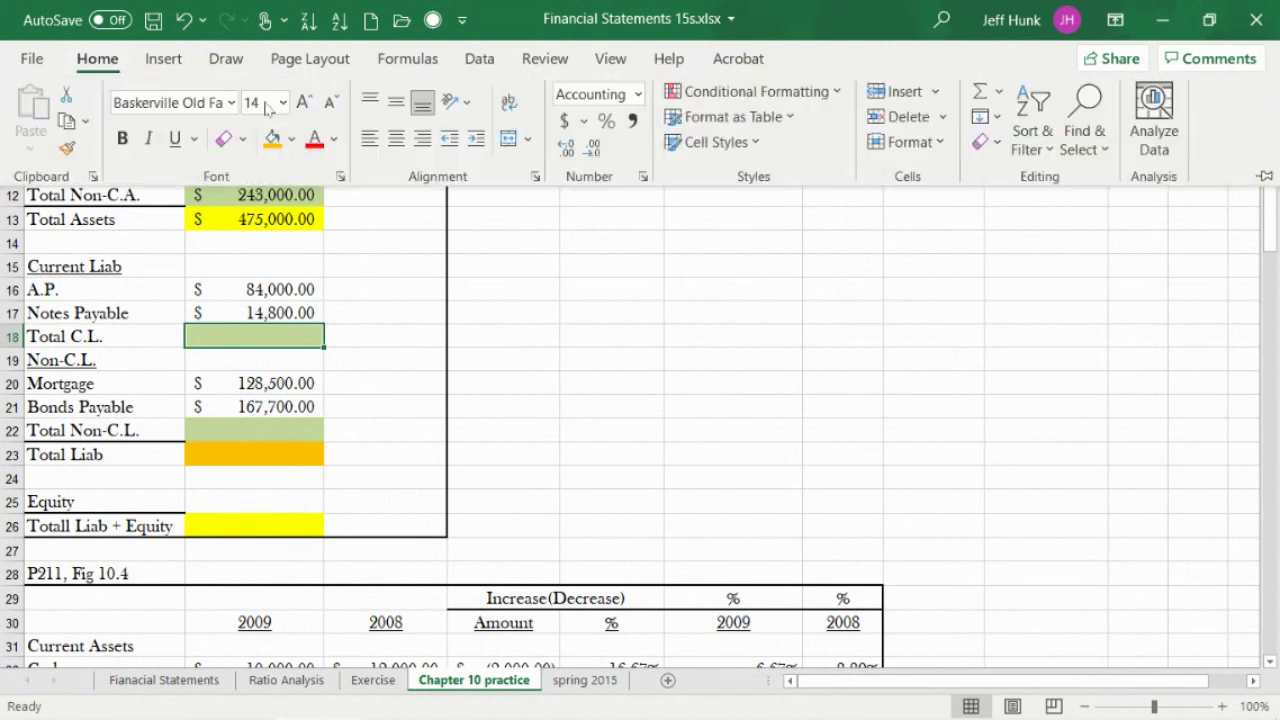
pyautogui.click(982, 92)
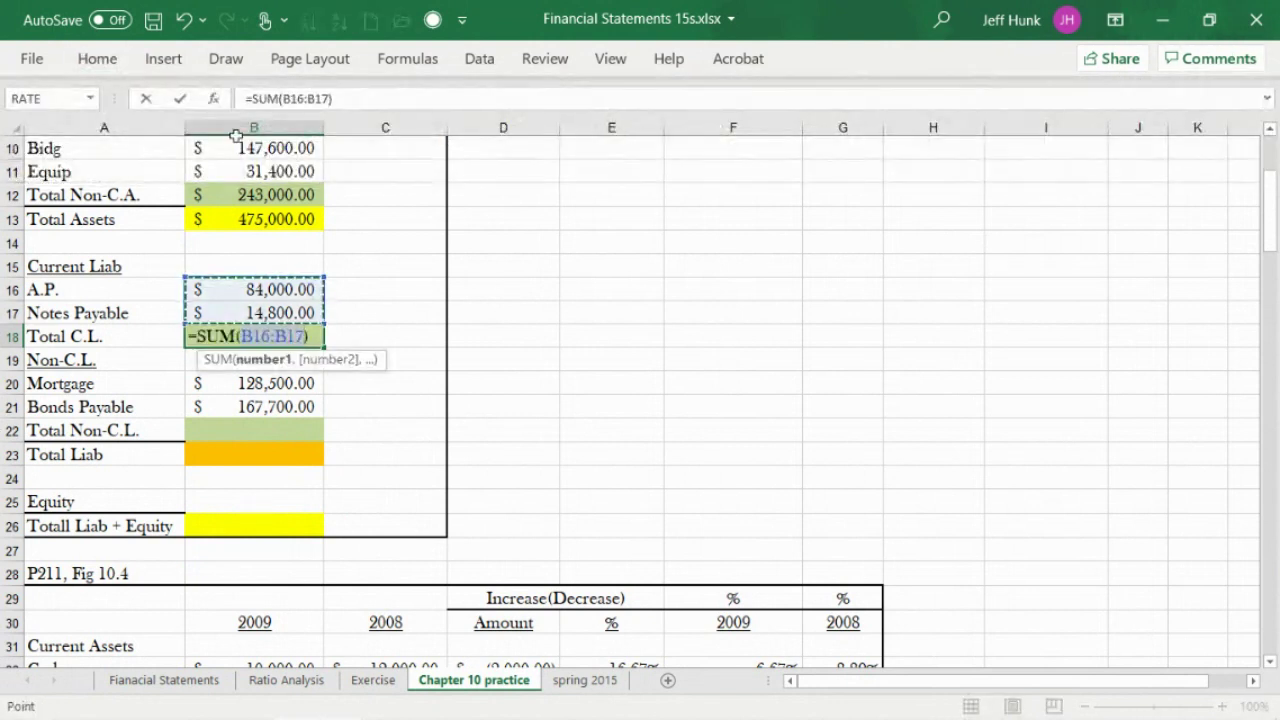
pyautogui.click(179, 98)
# Sum the non-current liabilities B20:B21 in the Total Non-C.L. cell B22 with AutoSum.
pyautogui.click(278, 428)
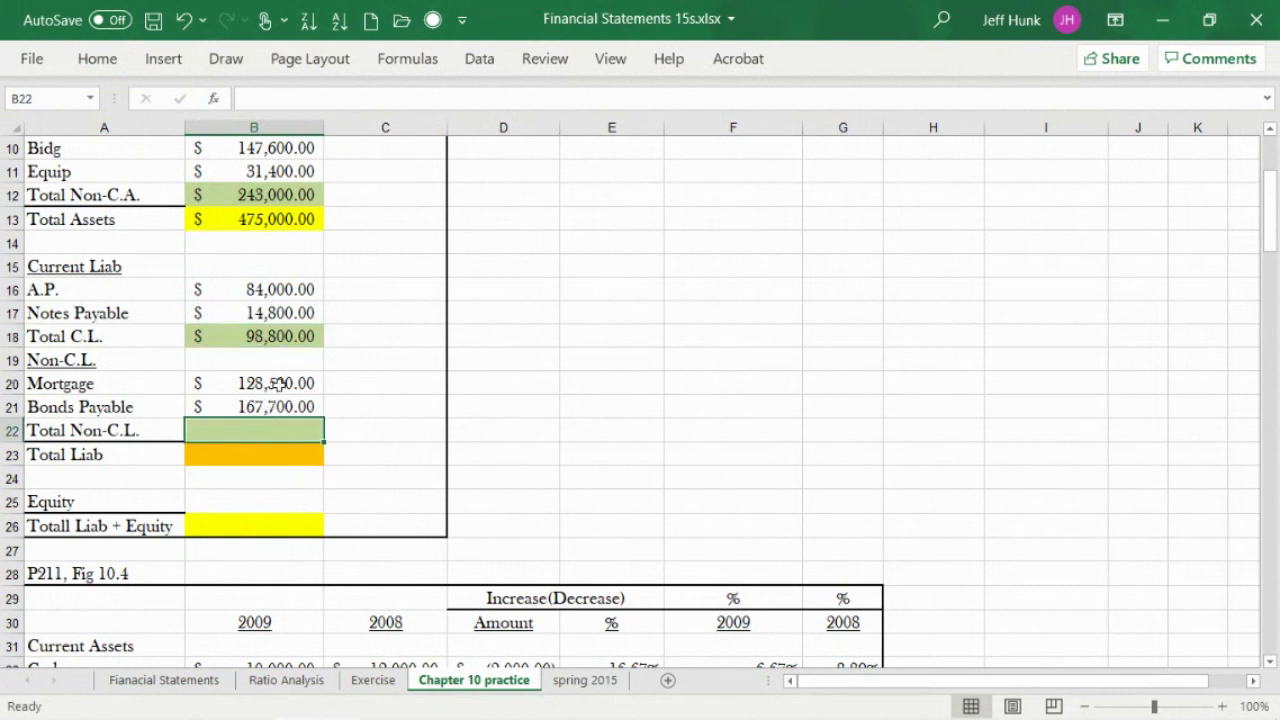
pyautogui.click(96, 60)
pyautogui.click(983, 92)
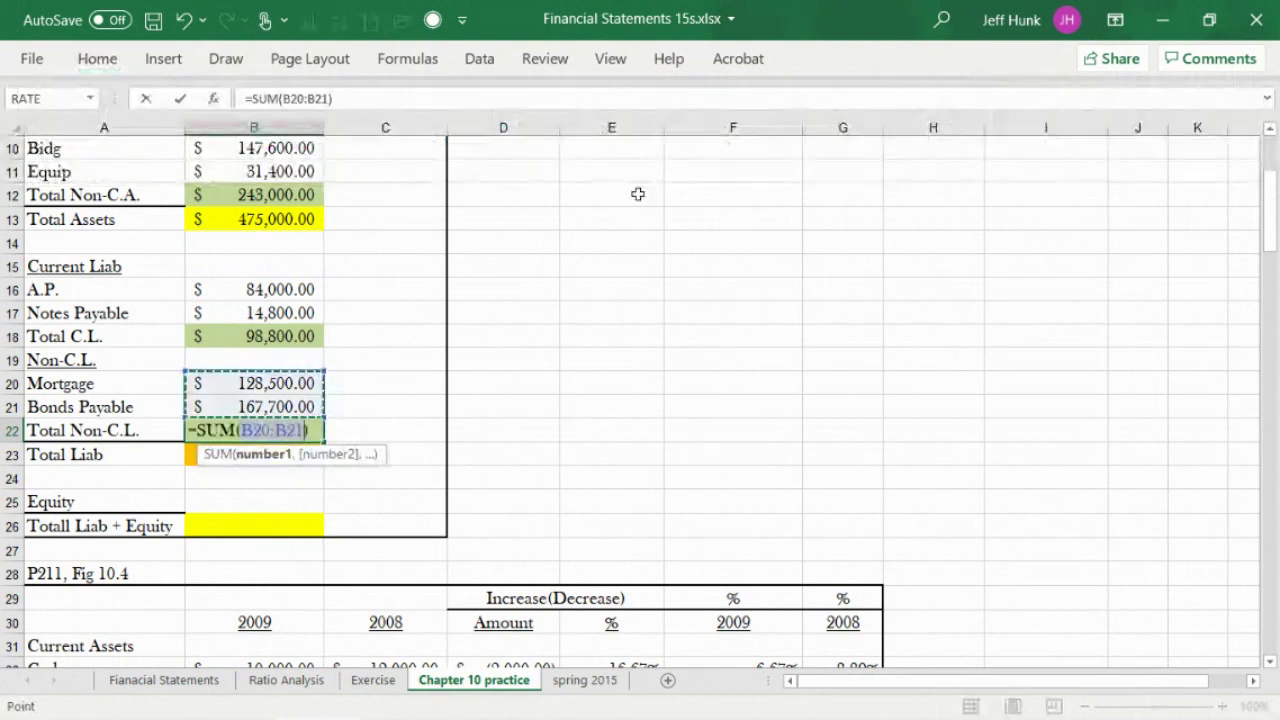
pyautogui.click(180, 98)
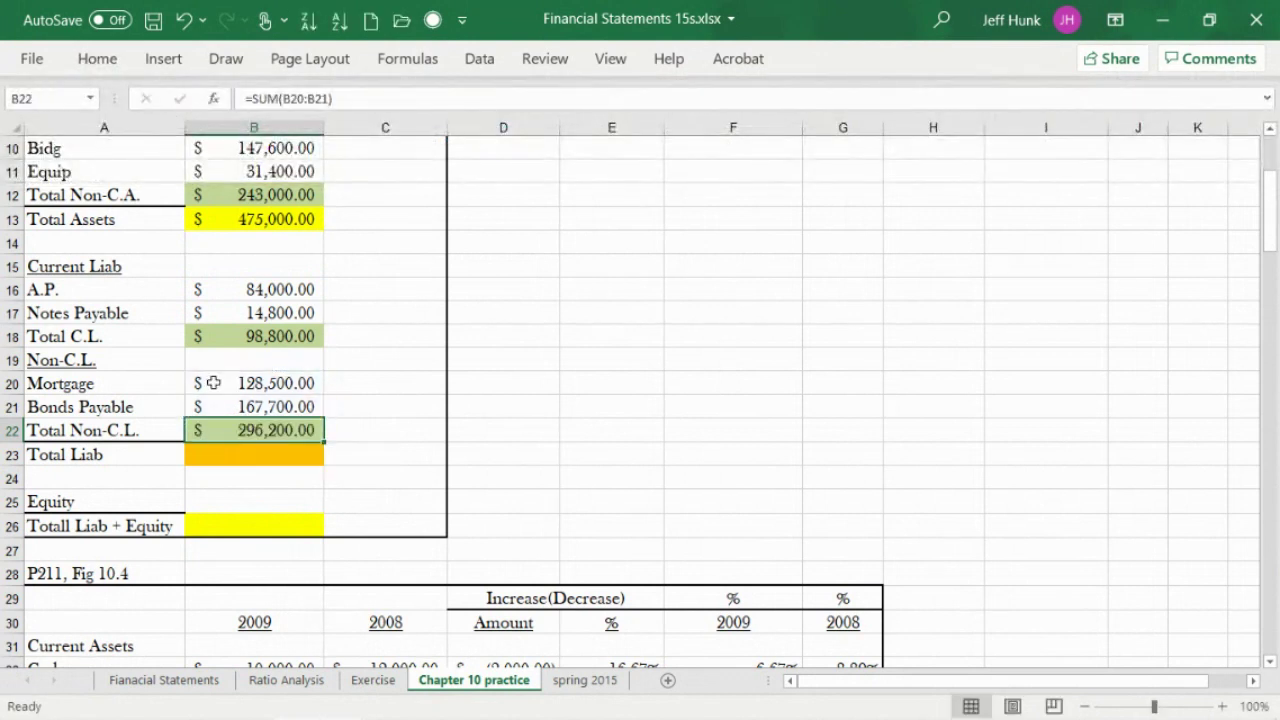
# Enter =SUM(B18,B22) in the Total Liab cell B23 to add the two liability subtotals.
pyautogui.click(237, 457)
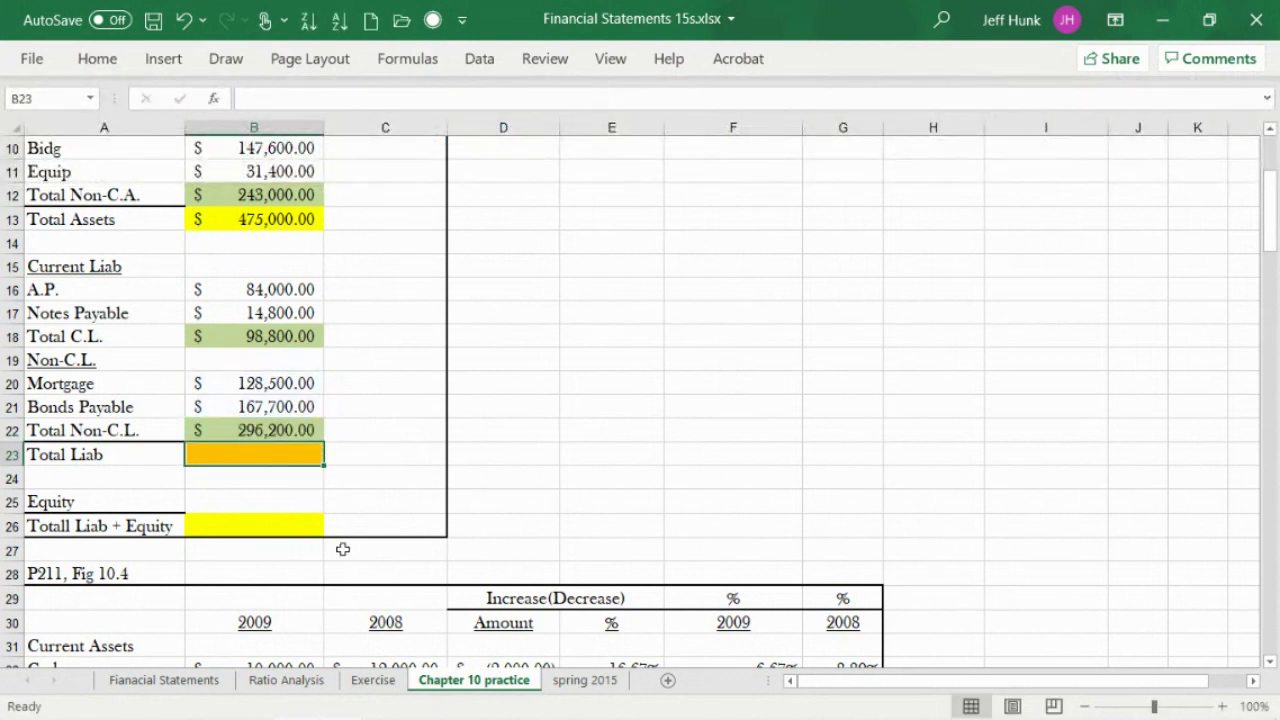
pyautogui.write('=SUM)')
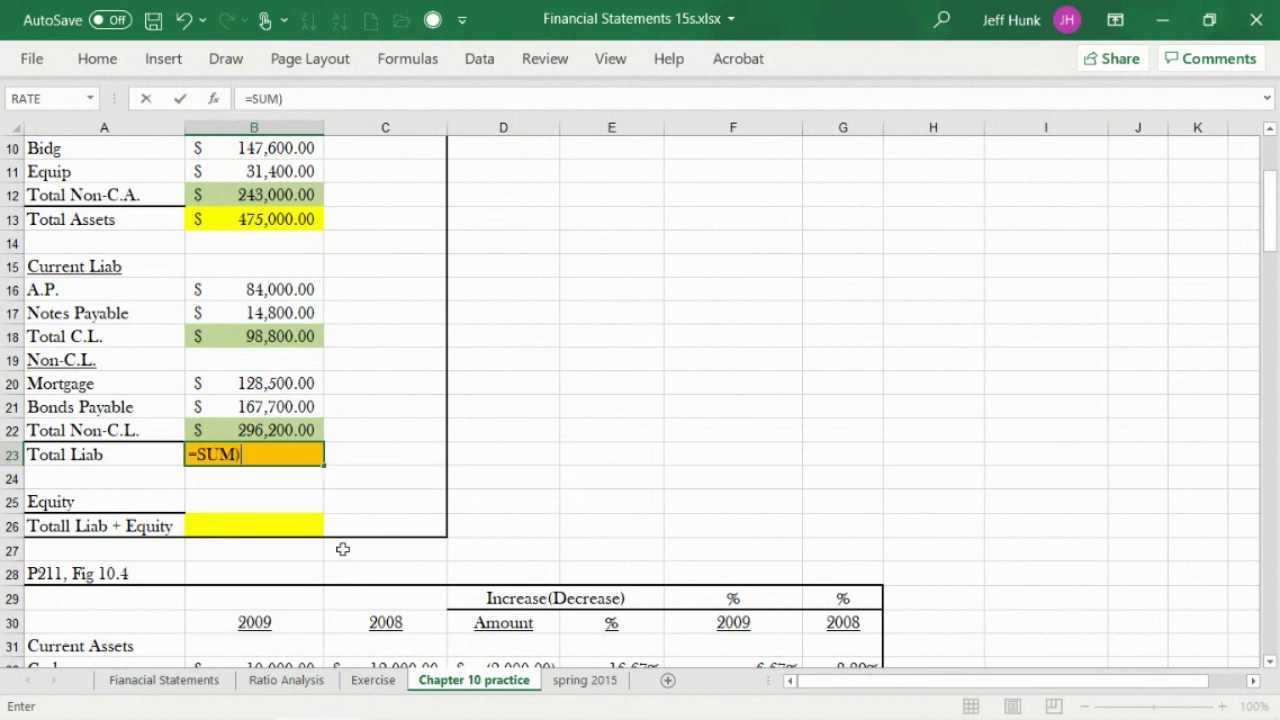
pyautogui.press('BackSpace')
pyautogui.write('(')
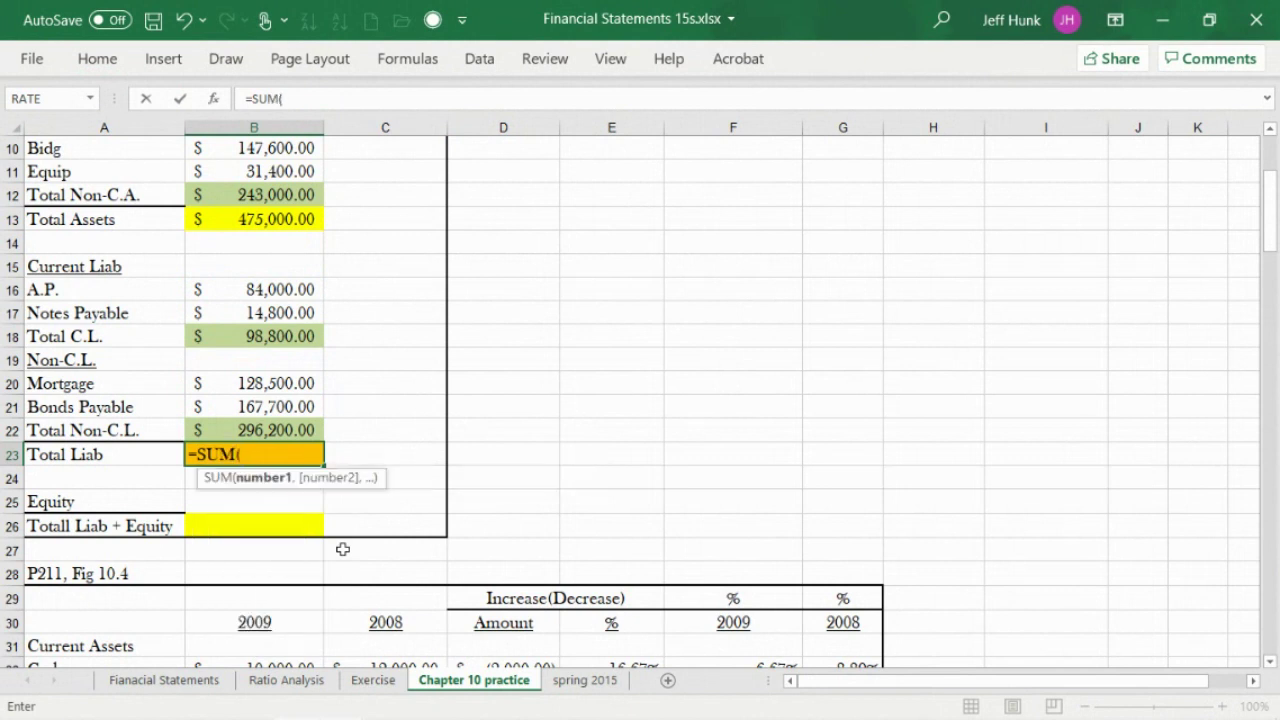
pyautogui.click(292, 340)
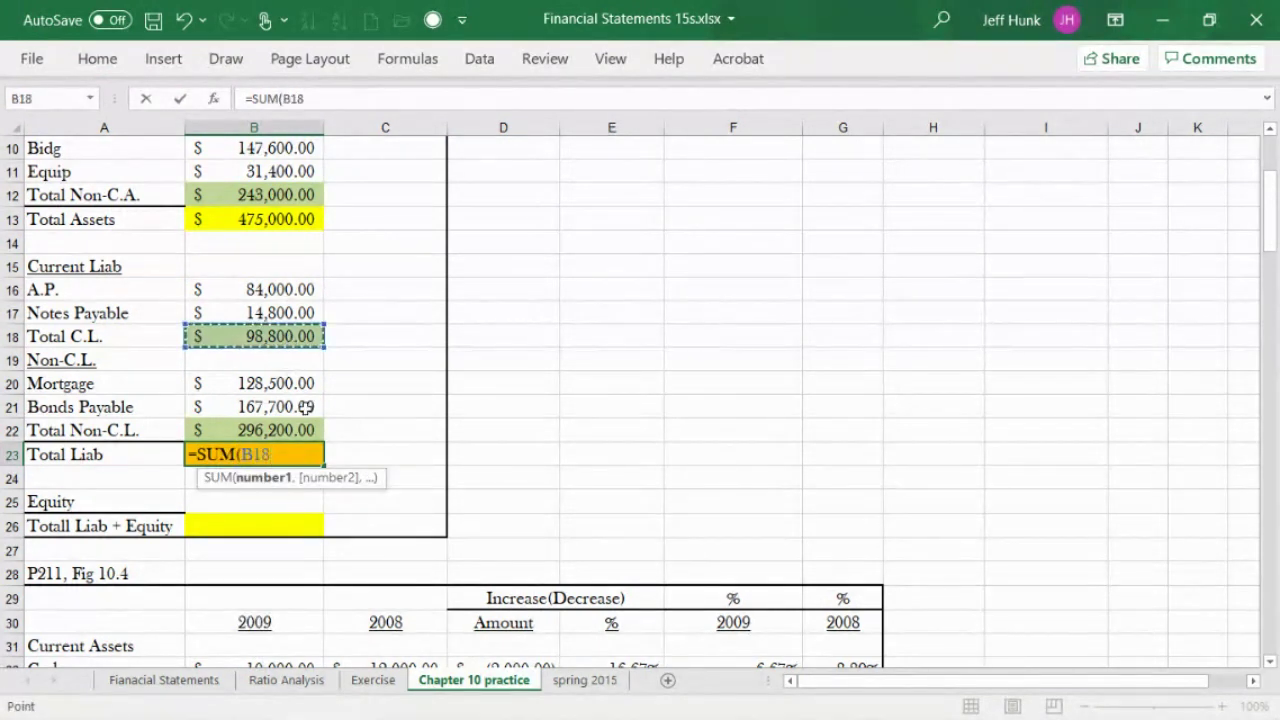
pyautogui.write(',')
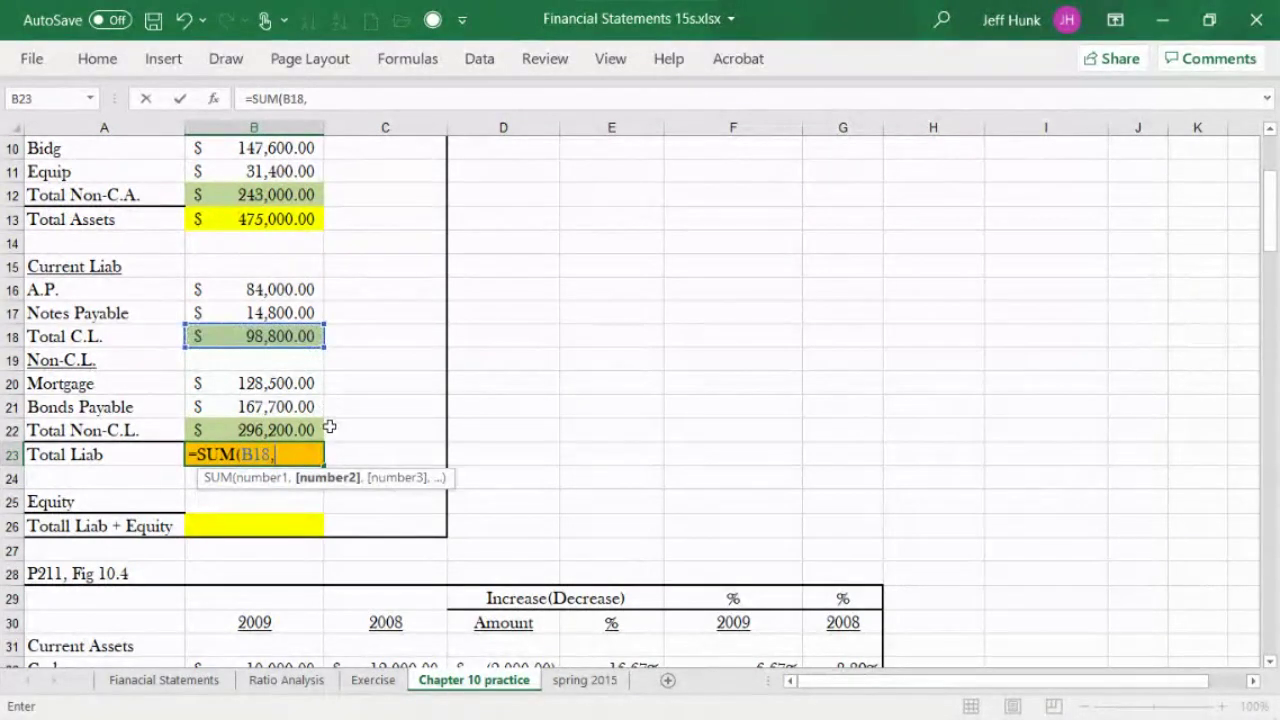
pyautogui.click(310, 430)
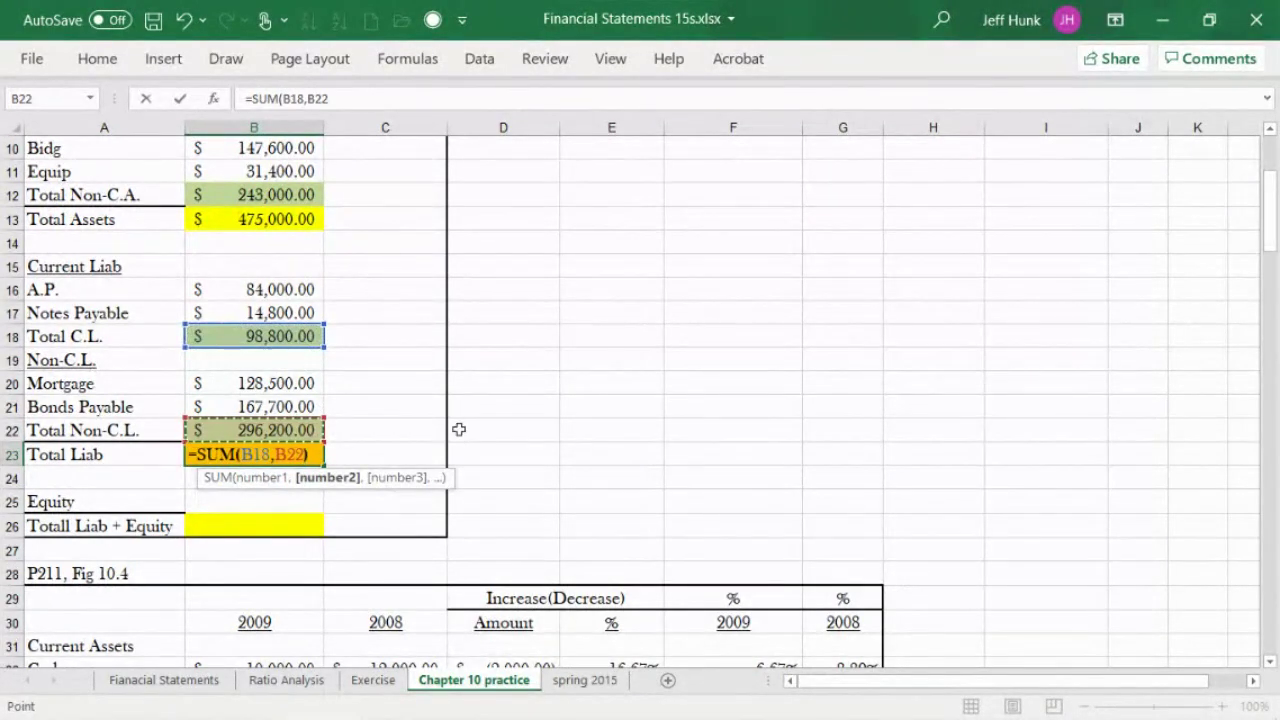
pyautogui.write(')')
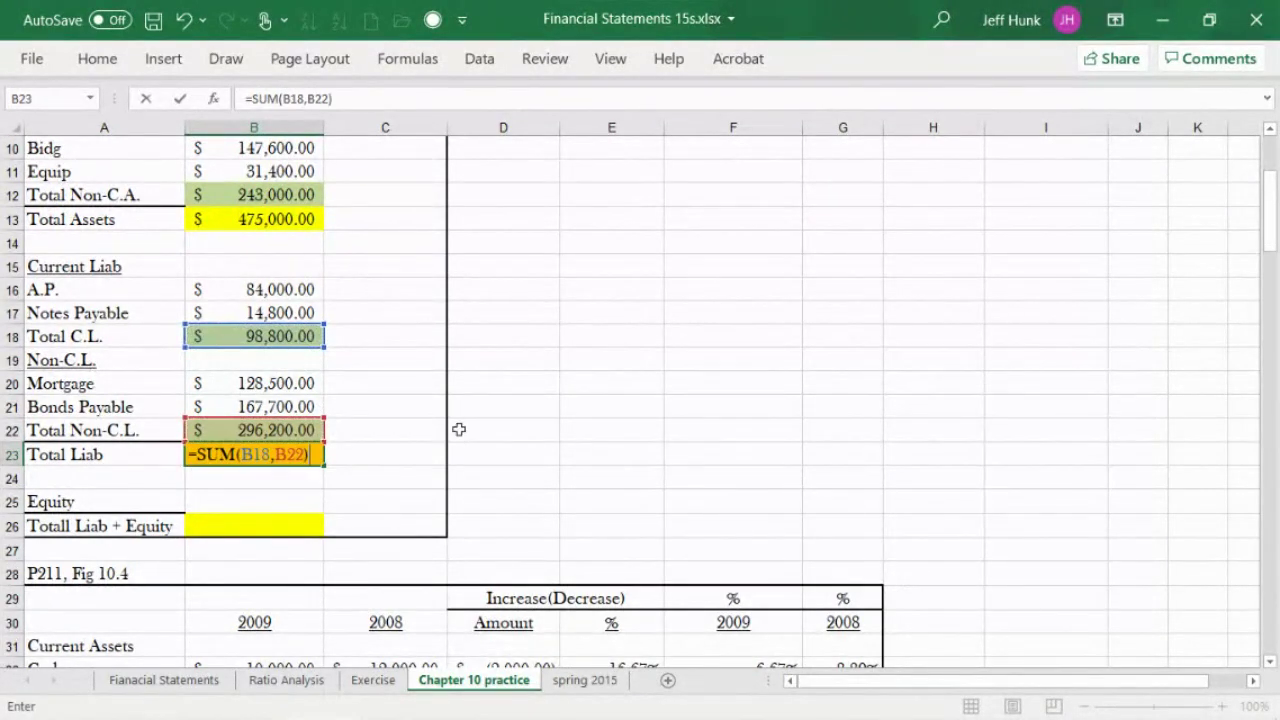
pyautogui.click(180, 99)
# Fill the Equity cell B25 with the orange from the recent colors.
pyautogui.click(261, 501)
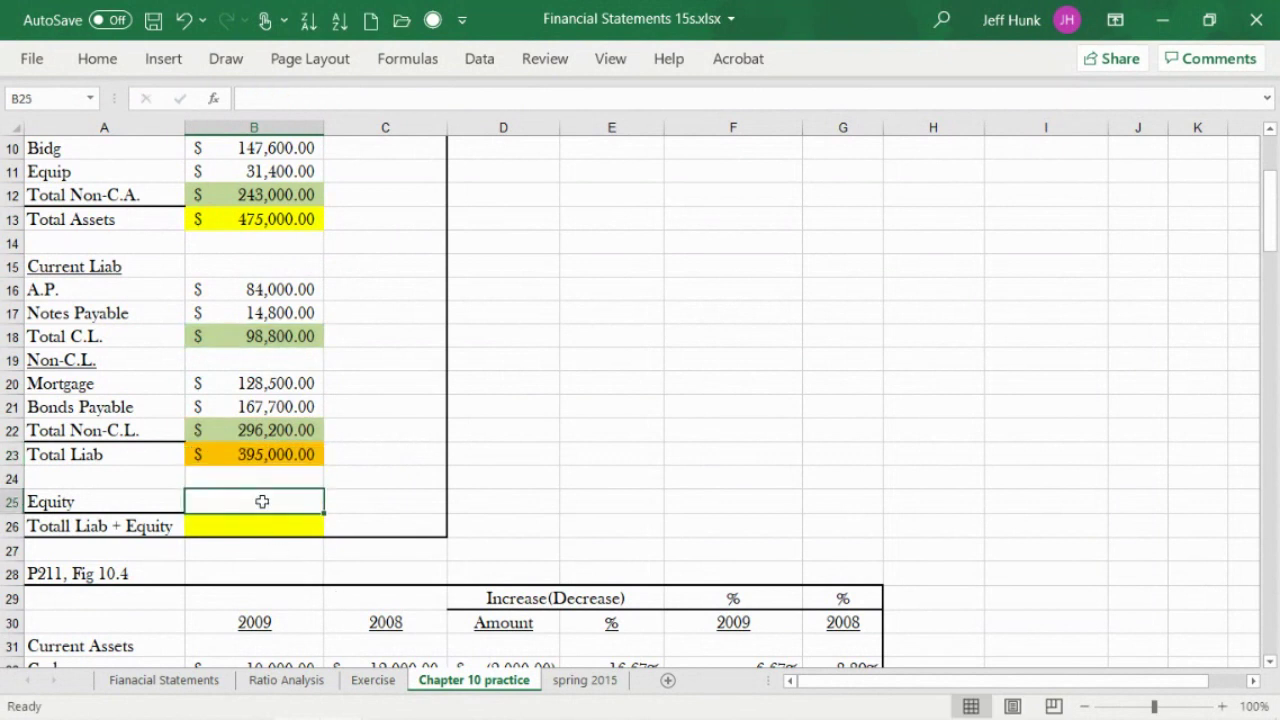
pyautogui.click(113, 62)
pyautogui.click(291, 138)
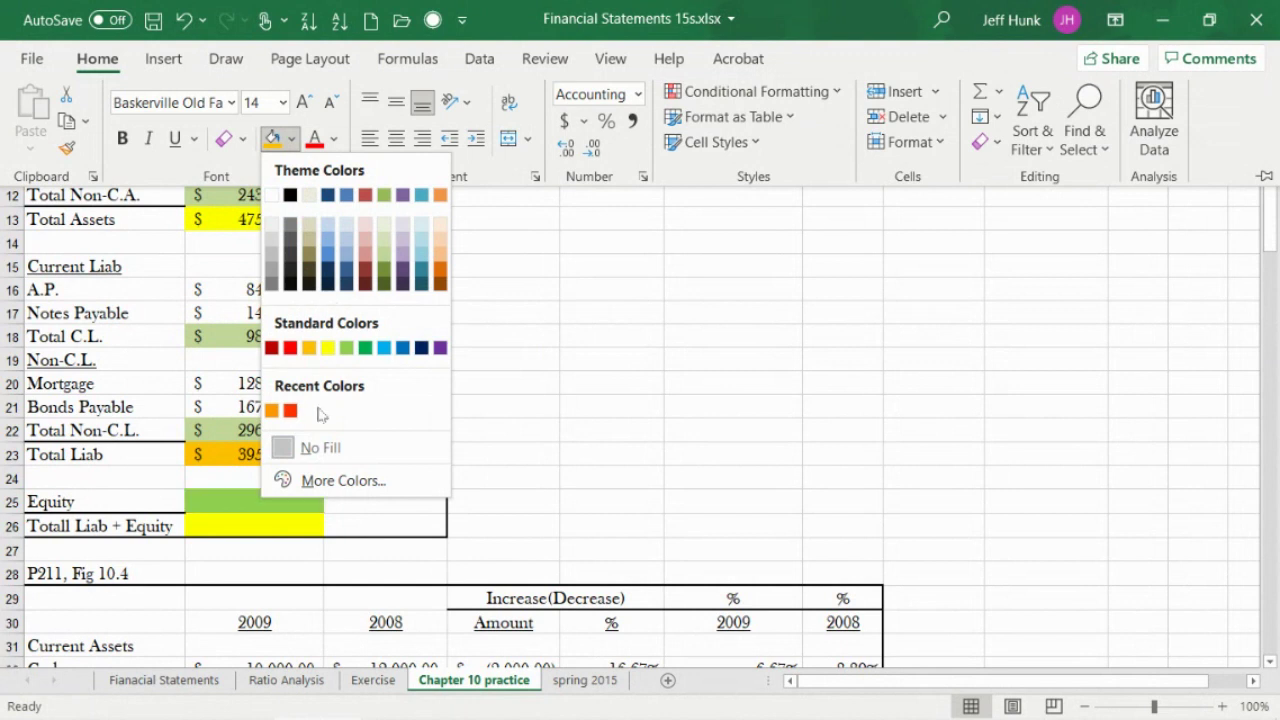
pyautogui.click(272, 411)
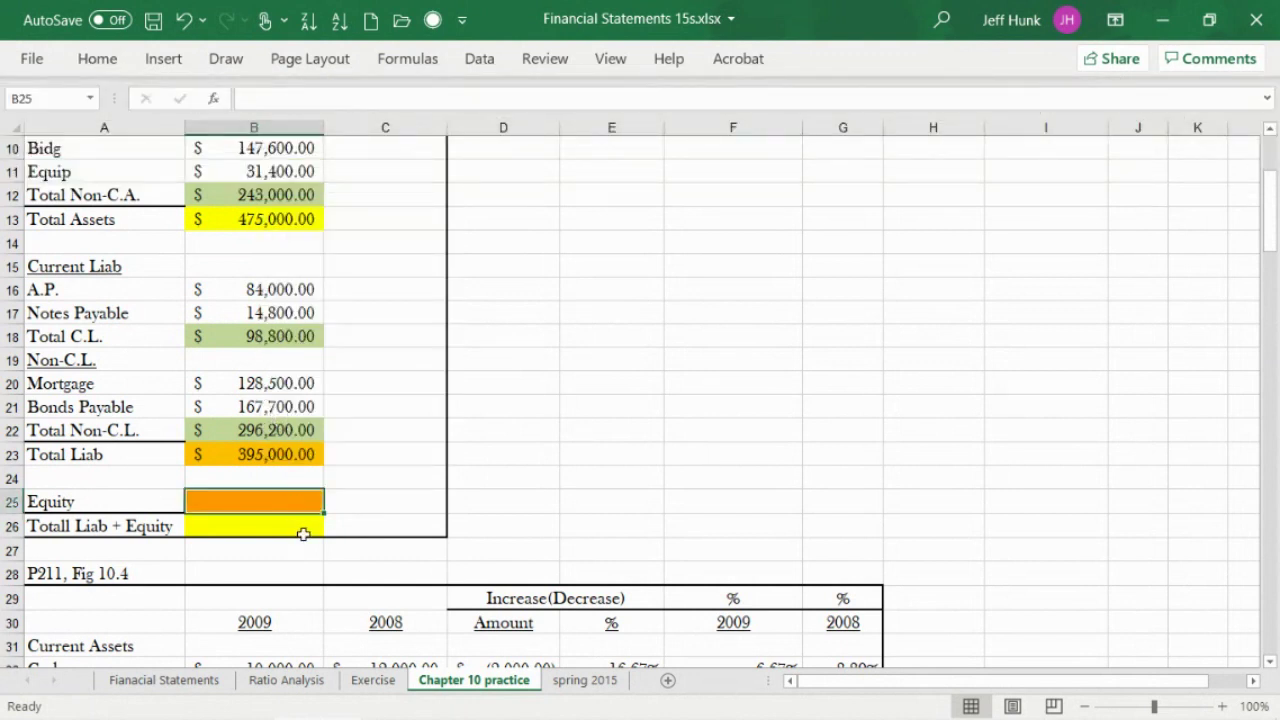
# Enter =B13 in the total liabilities plus equity cell B26 so that it equals Total Assets.
pyautogui.click(249, 526)
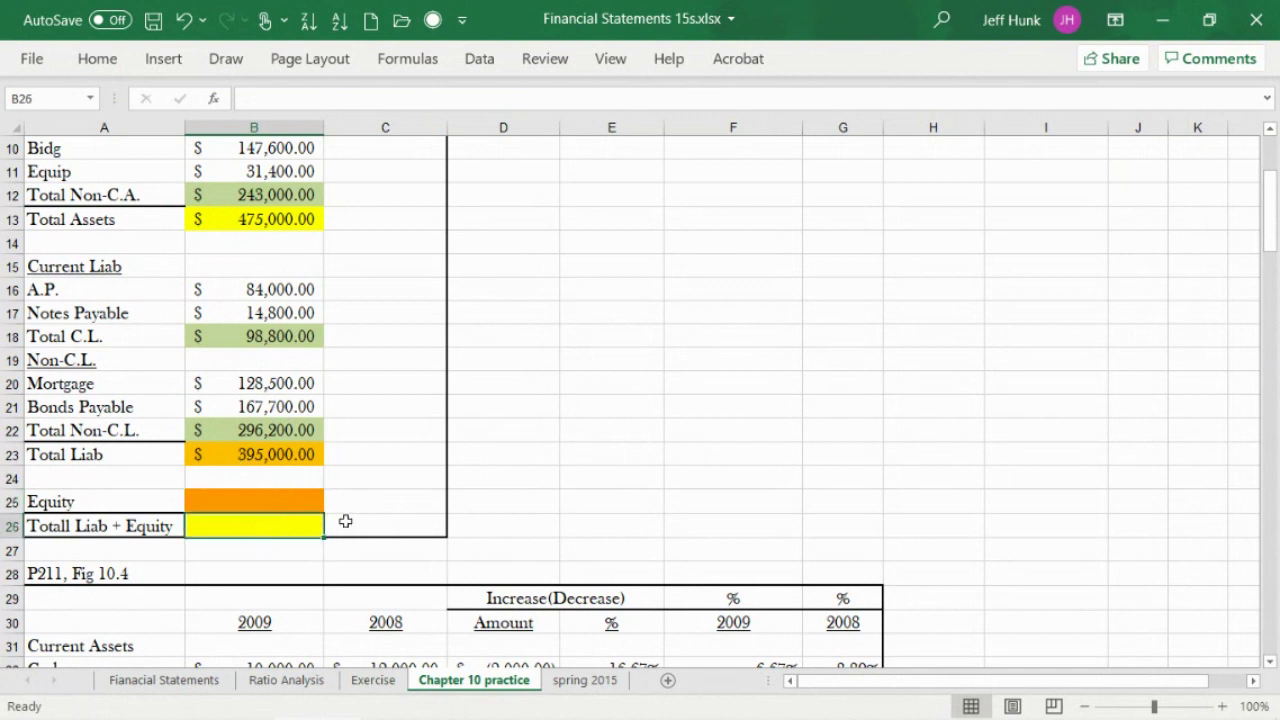
pyautogui.write('=')
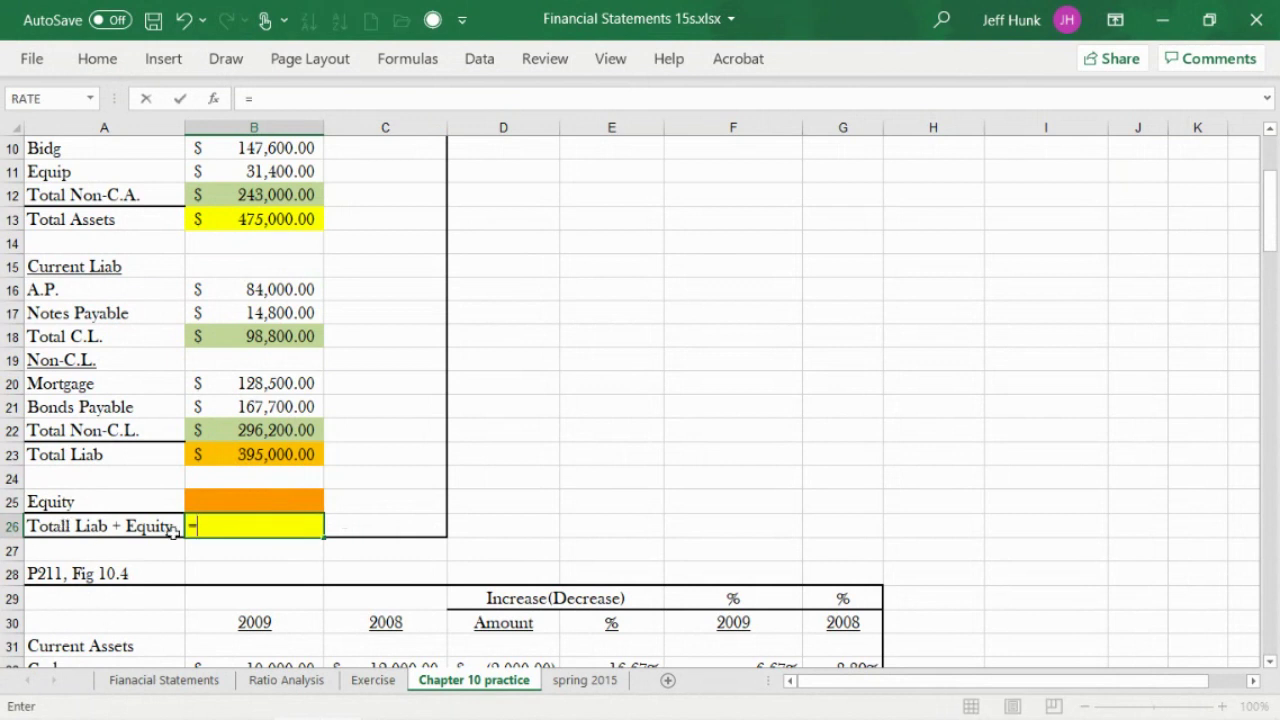
pyautogui.click(255, 219)
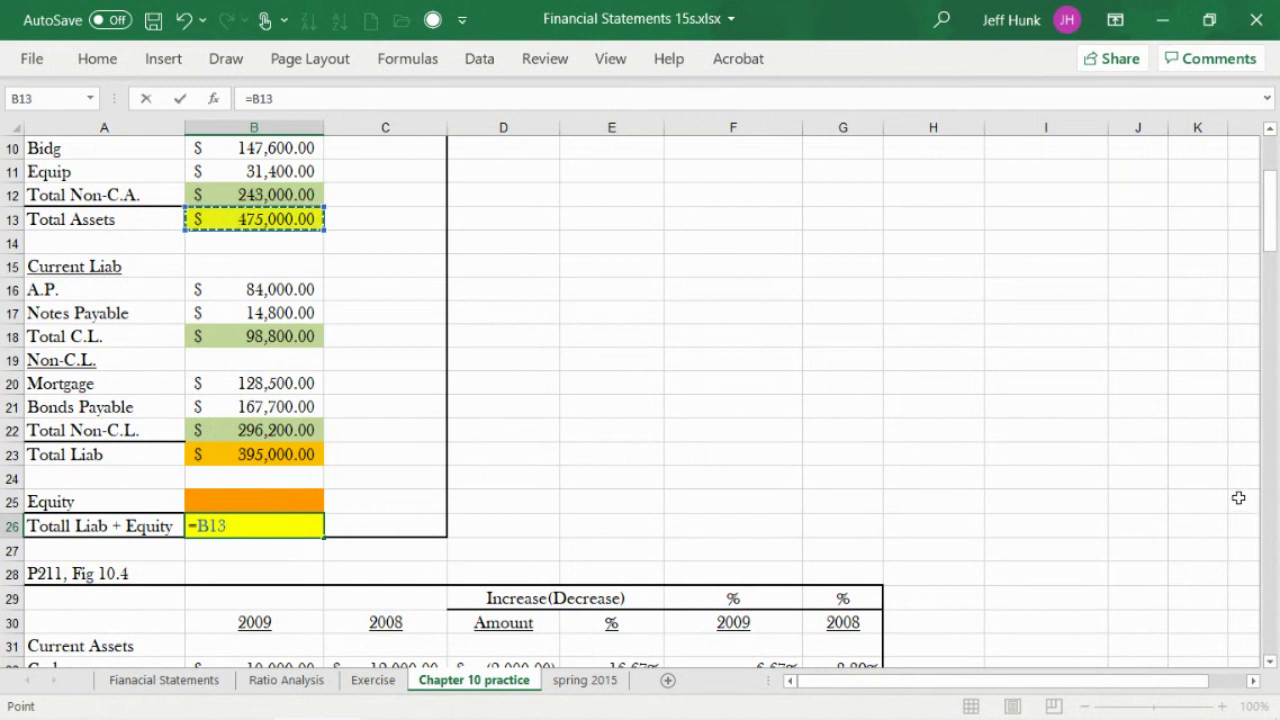
pyautogui.click(179, 99)
pyautogui.moveTo(413, 712)
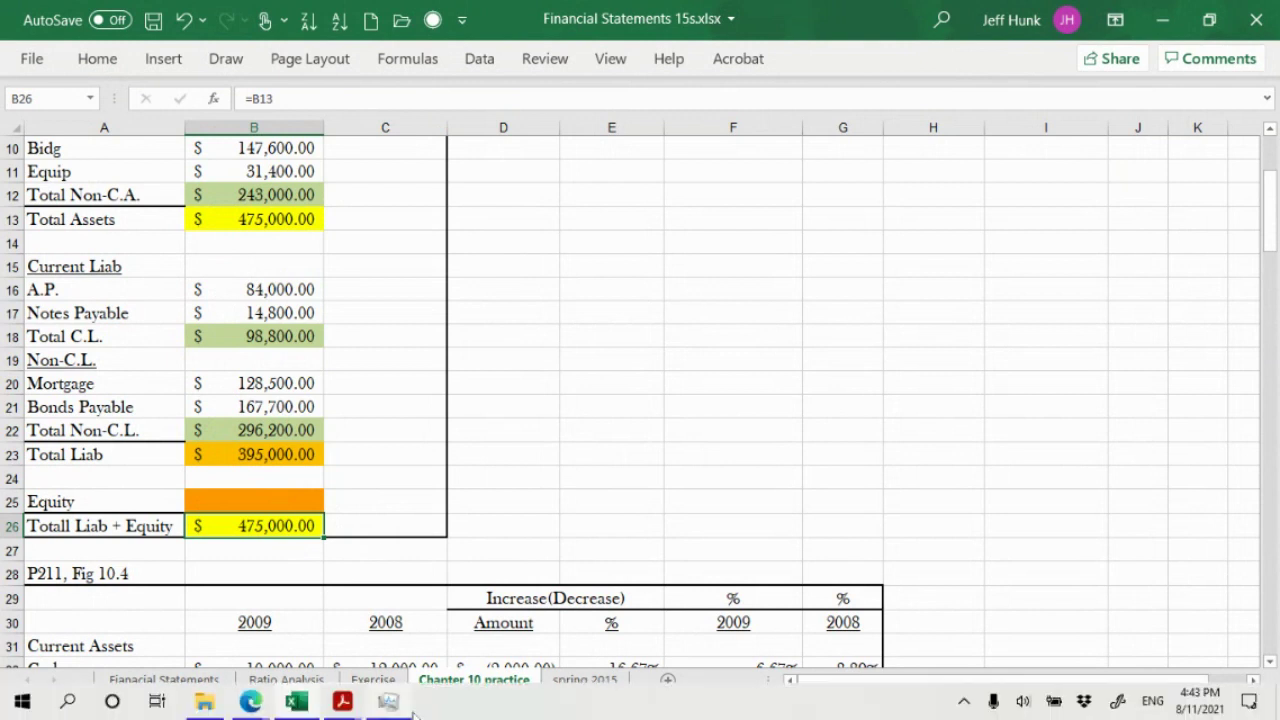
pyautogui.moveTo(263, 708)
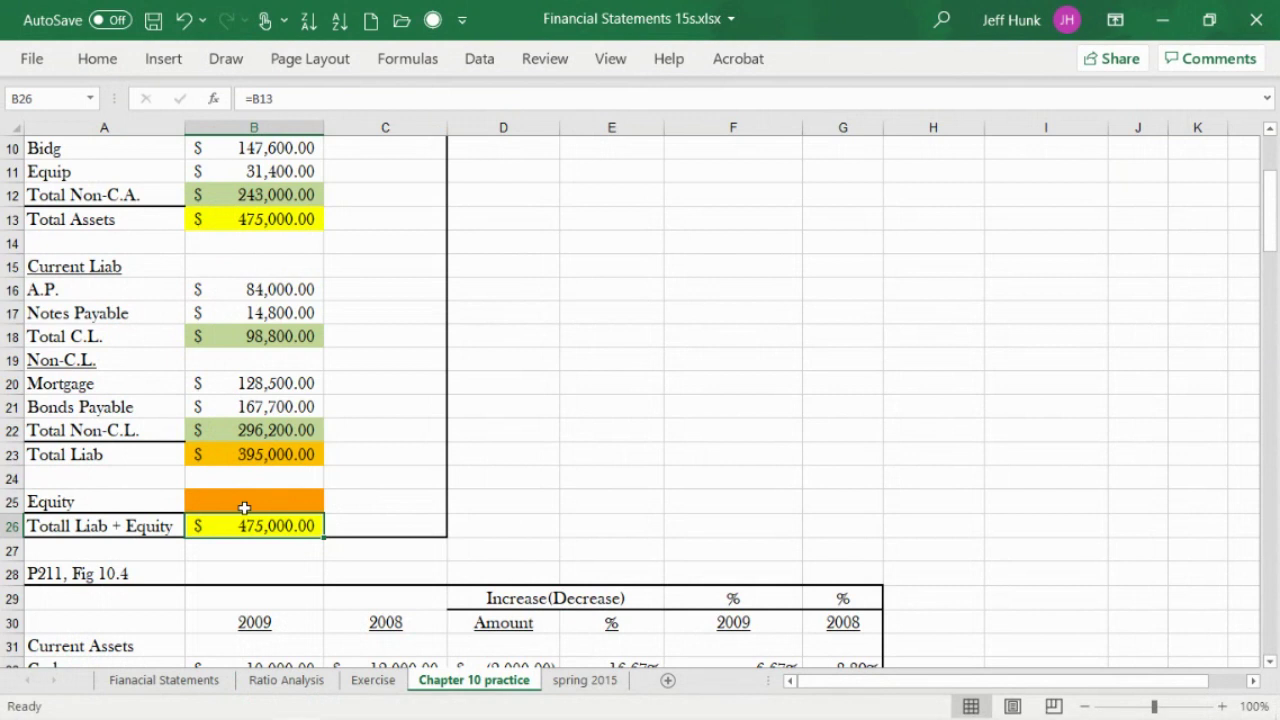
# Change the fill of the Equity cell B25 to the standard orange so it matches the Total Liab cell.
pyautogui.click(698, 506)
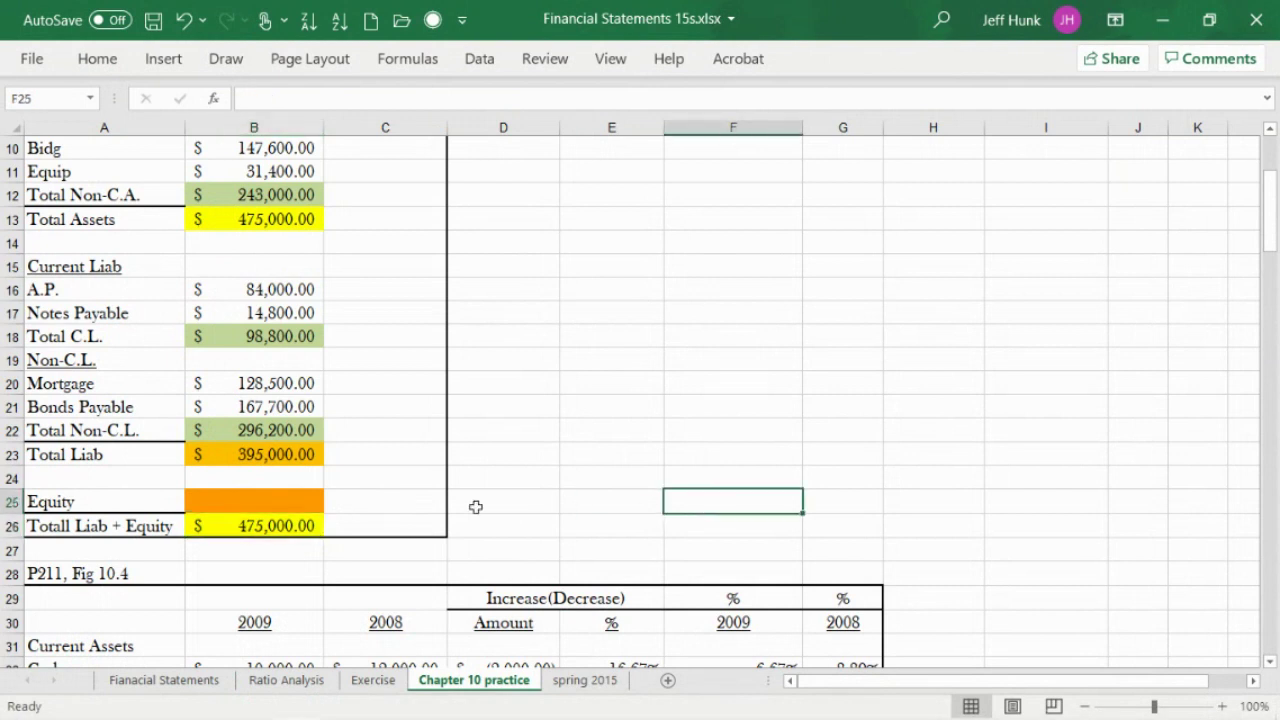
pyautogui.click(281, 502)
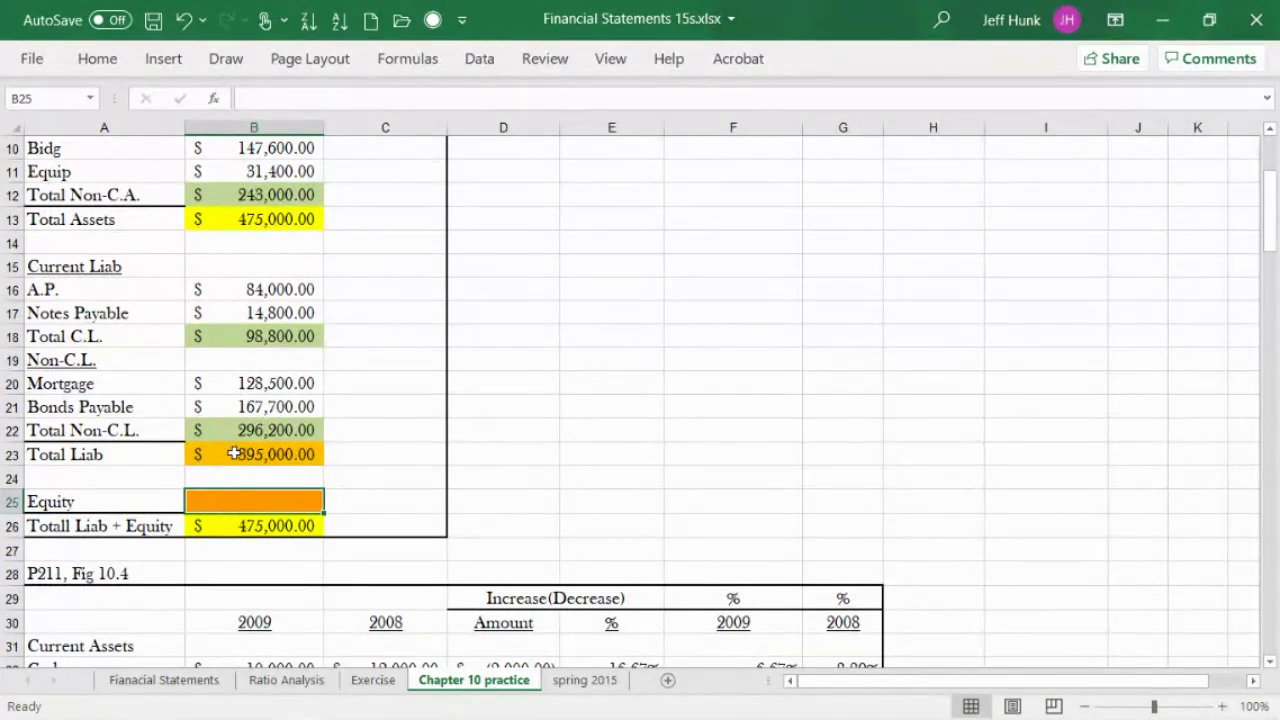
pyautogui.click(551, 477)
pyautogui.click(268, 497)
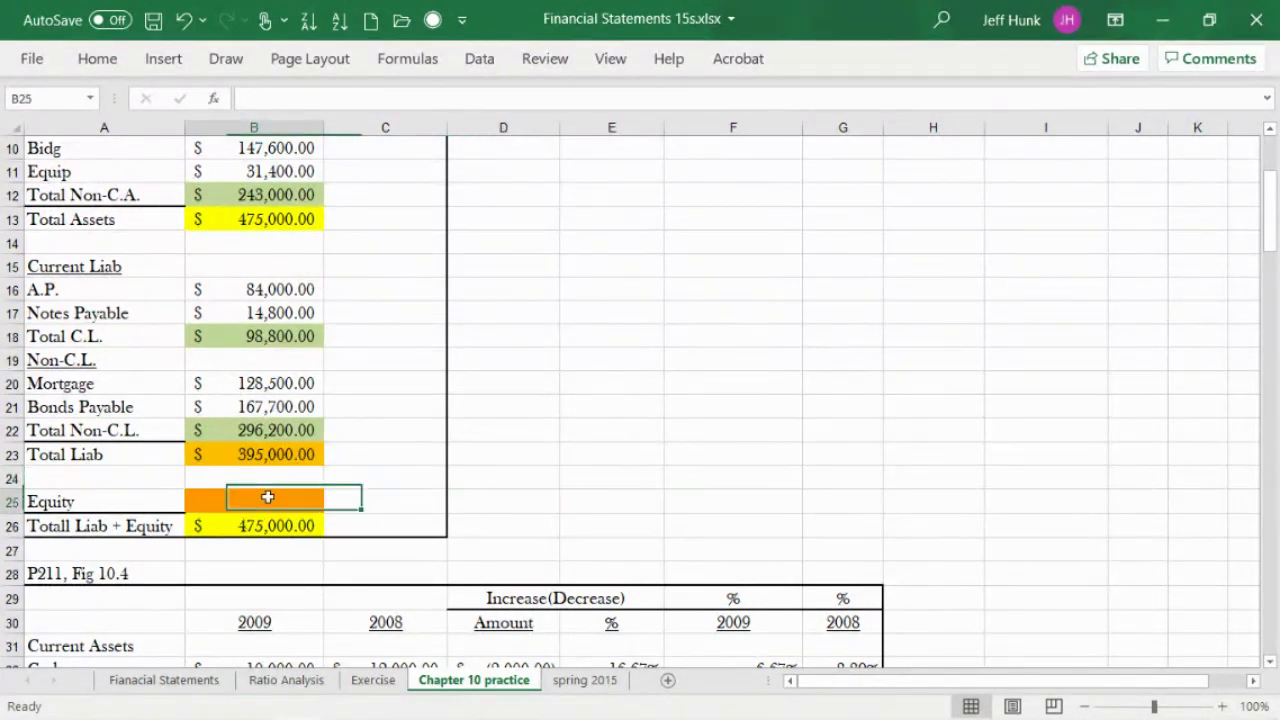
pyautogui.click(113, 64)
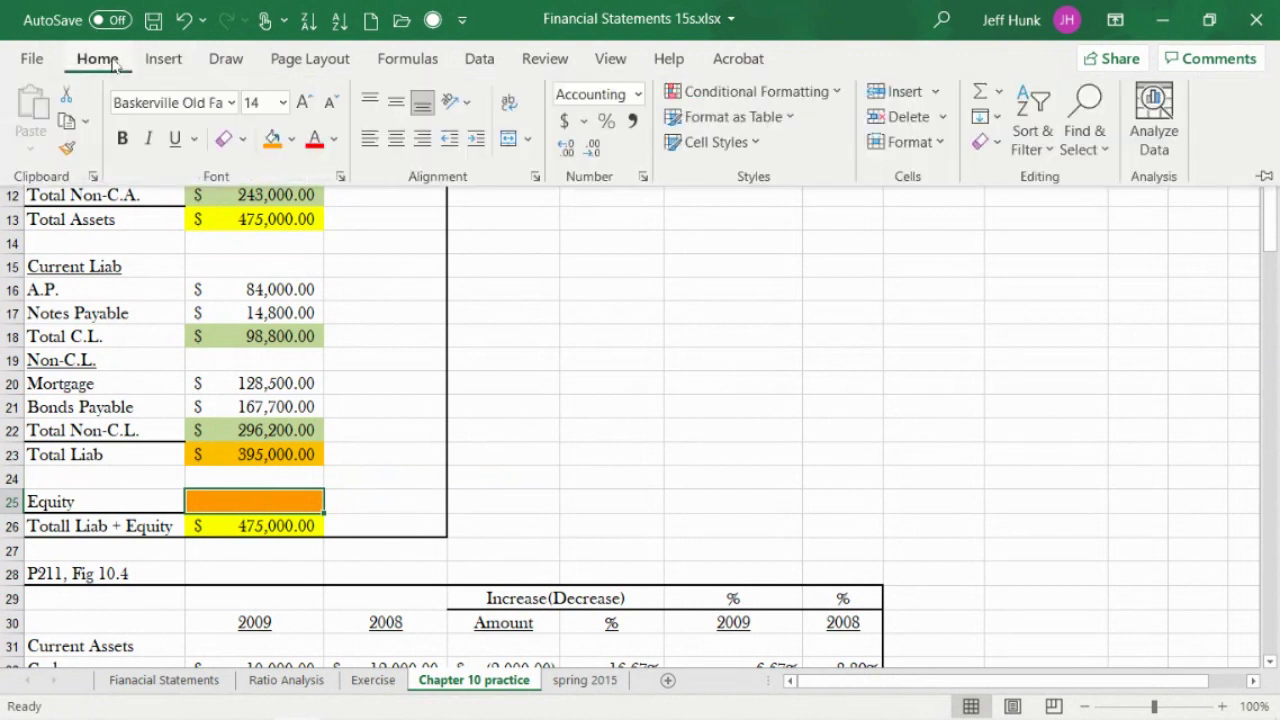
pyautogui.click(291, 139)
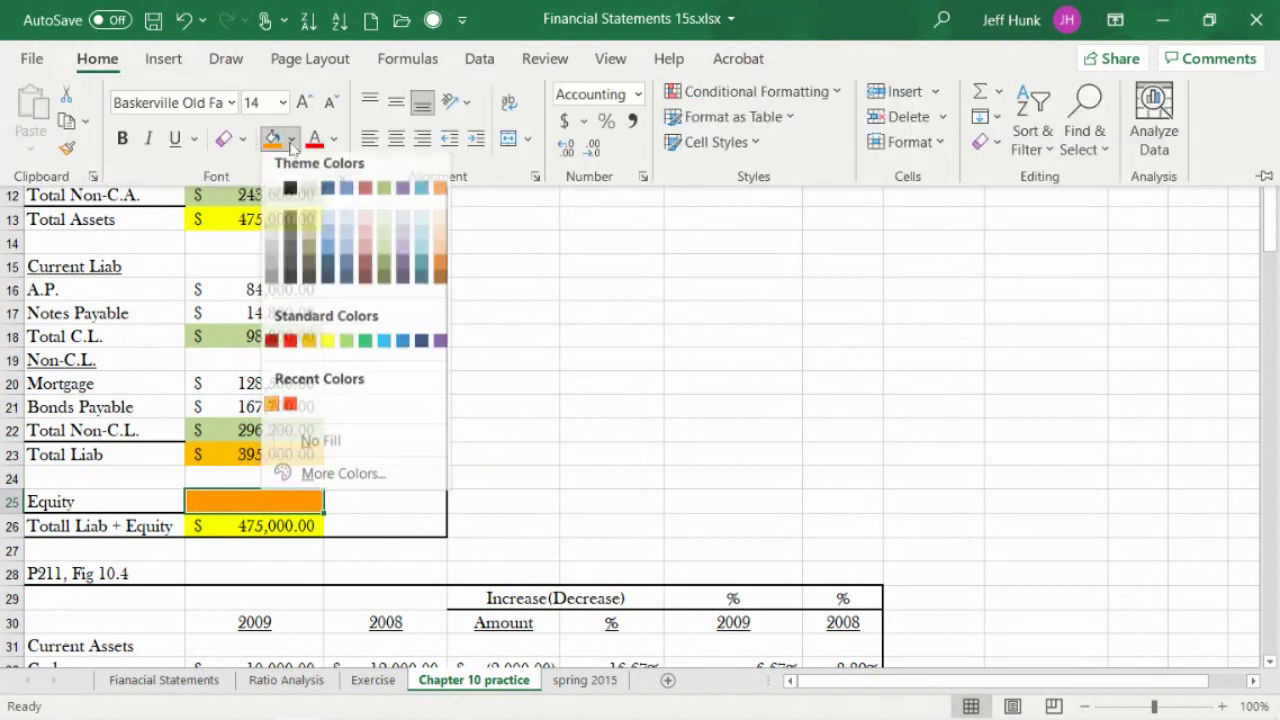
pyautogui.click(309, 348)
pyautogui.click(455, 505)
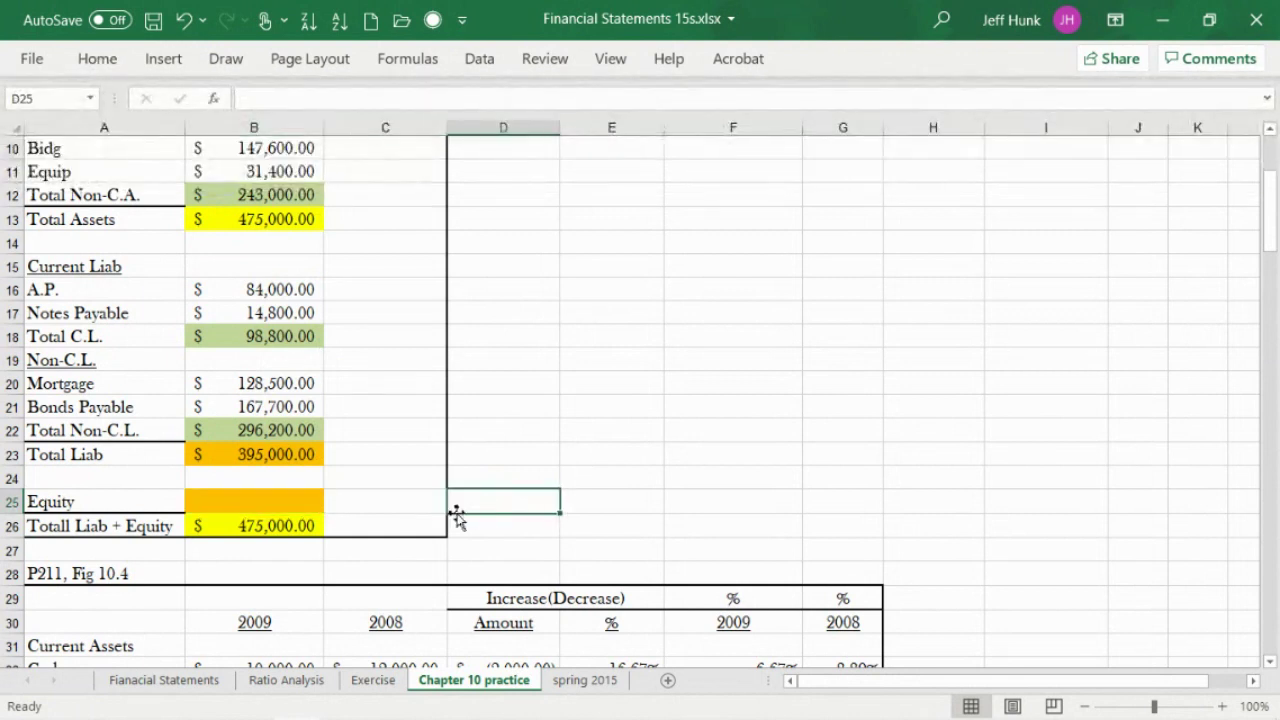
# Enter =B26-B23 in the Equity cell B25 to subtract total liabilities from total liabilities plus equity.
pyautogui.click(308, 500)
pyautogui.write('=')
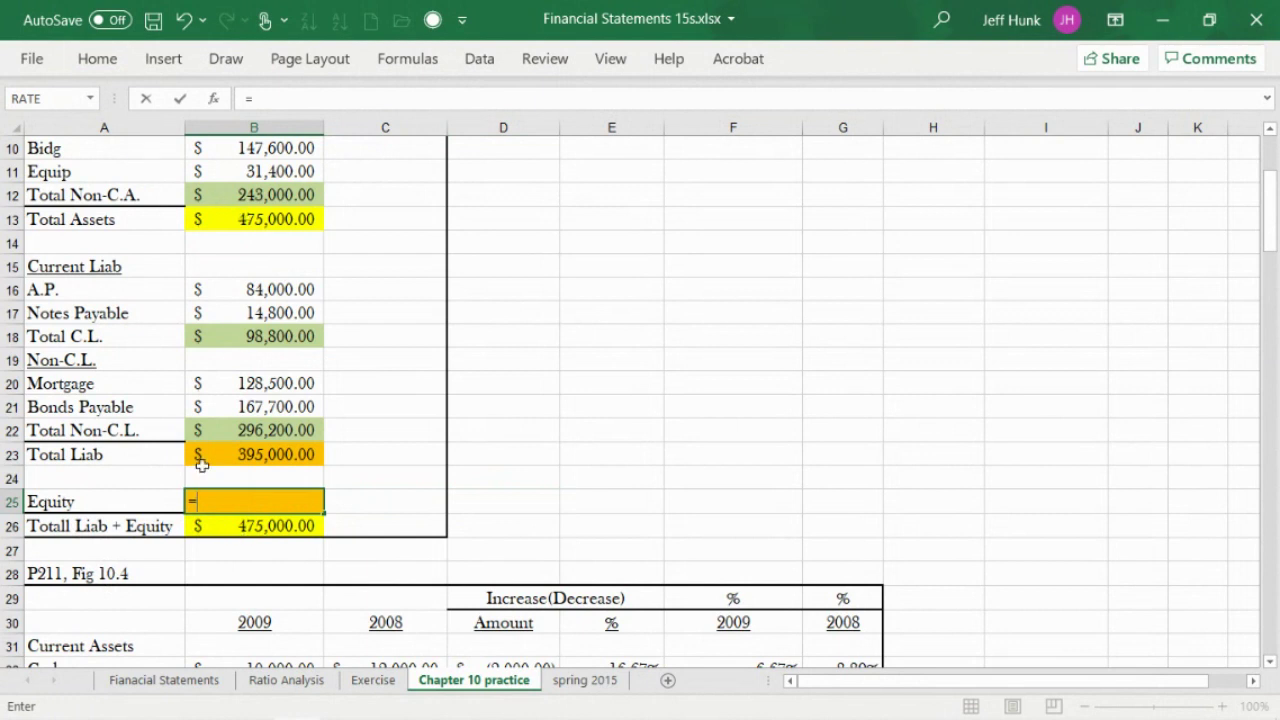
pyautogui.click(243, 526)
pyautogui.write('-')
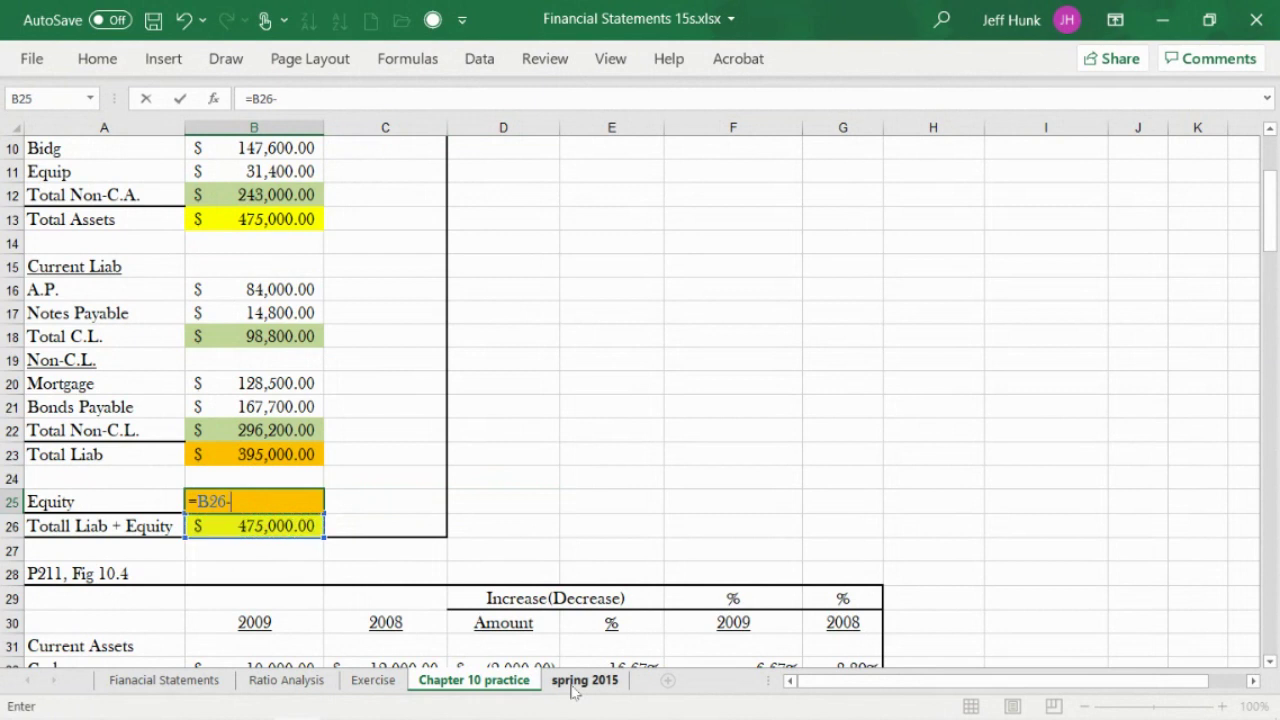
pyautogui.click(238, 455)
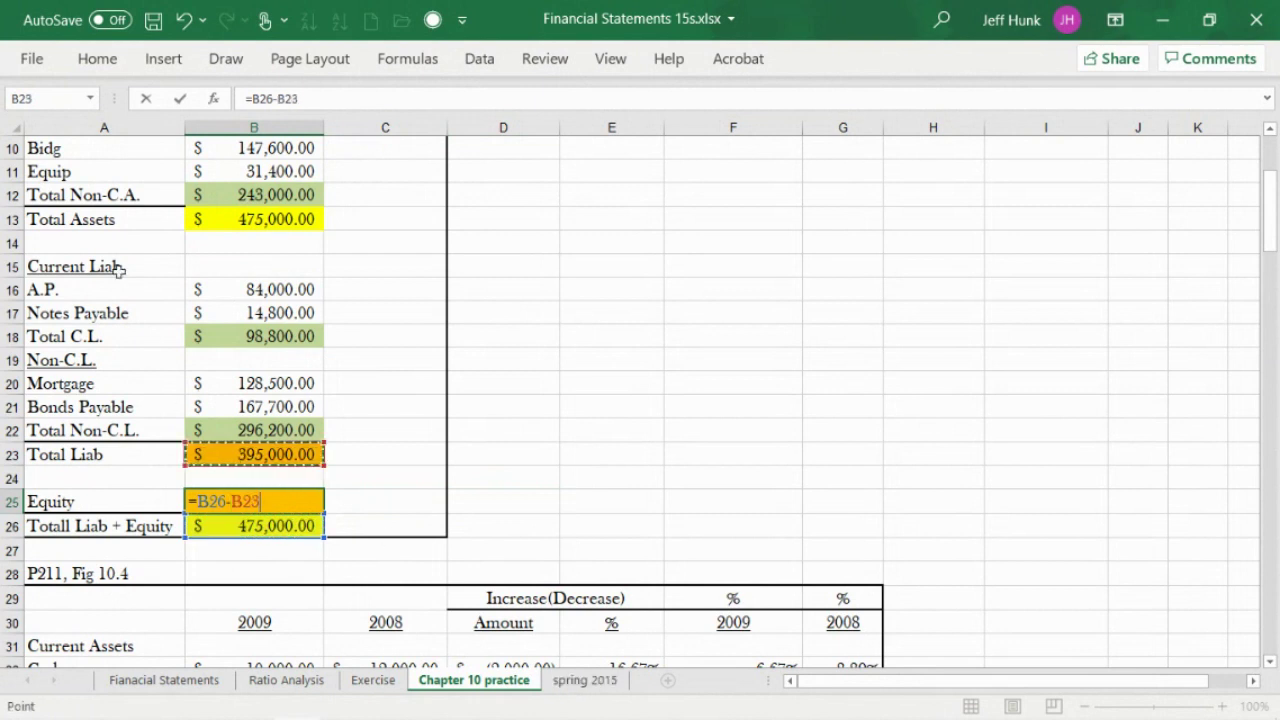
pyautogui.click(180, 98)
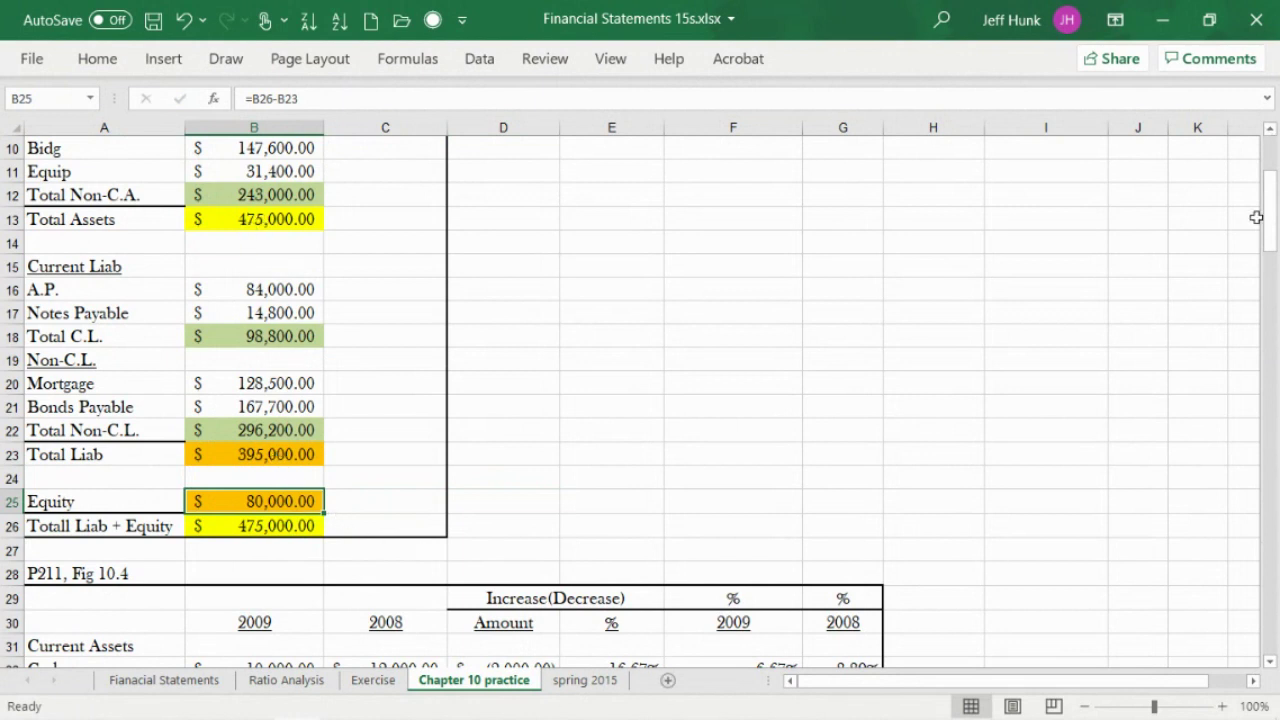
# Enter =B4/$B$13 in the Cash percentage cell C4 and fill the formula down through C26.
pyautogui.moveTo(1265, 226)
pyautogui.mouseDown()
pyautogui.moveTo(1275, 178)
pyautogui.moveTo(1268, 207)
pyautogui.mouseUp()
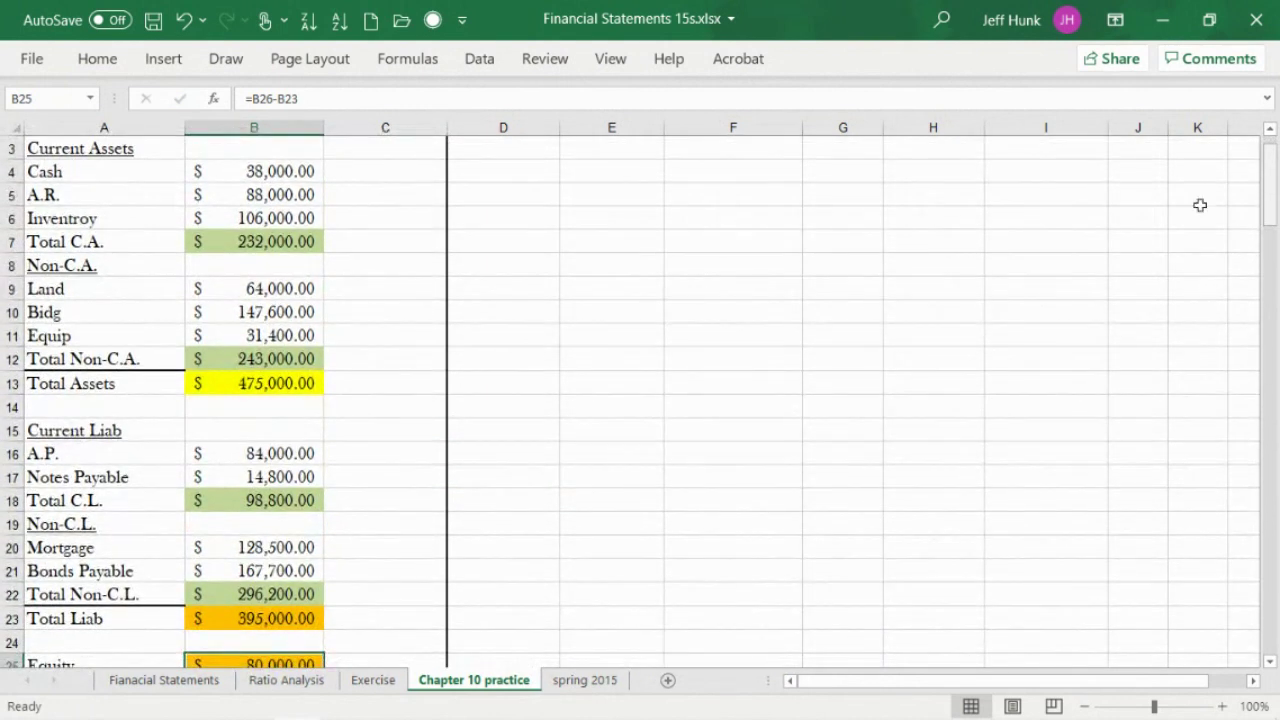
pyautogui.click(389, 170)
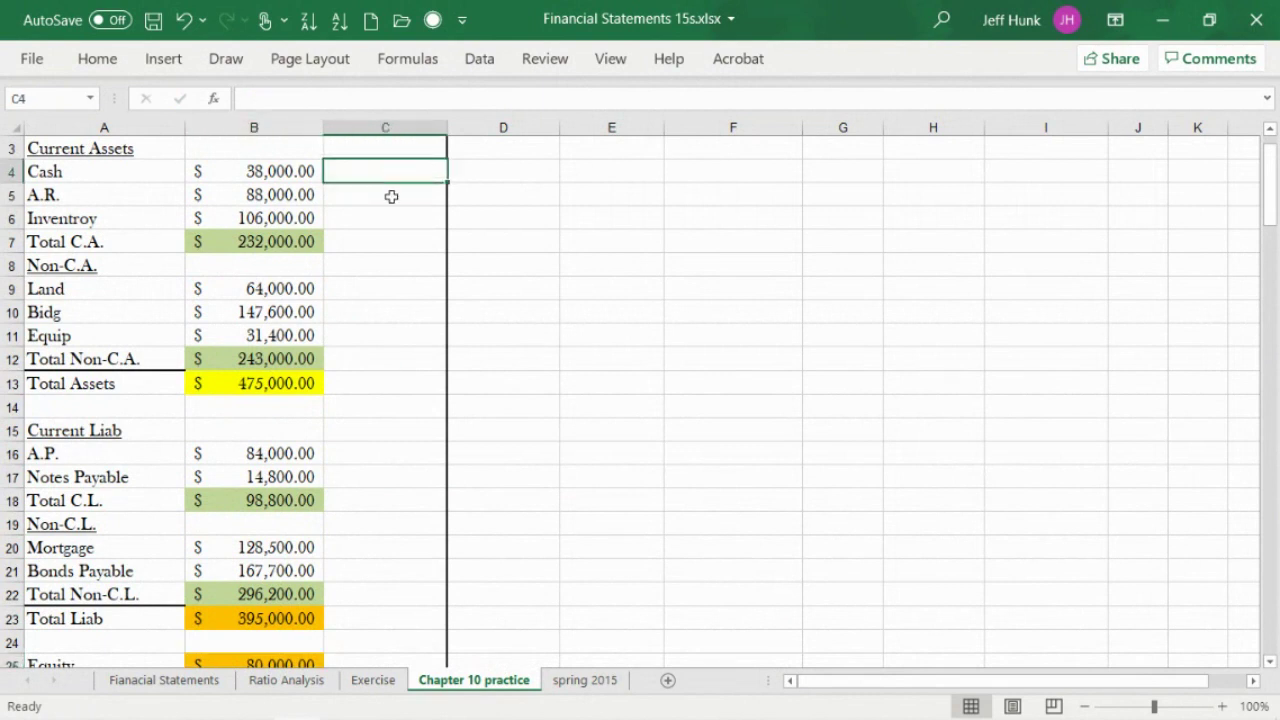
pyautogui.write('=')
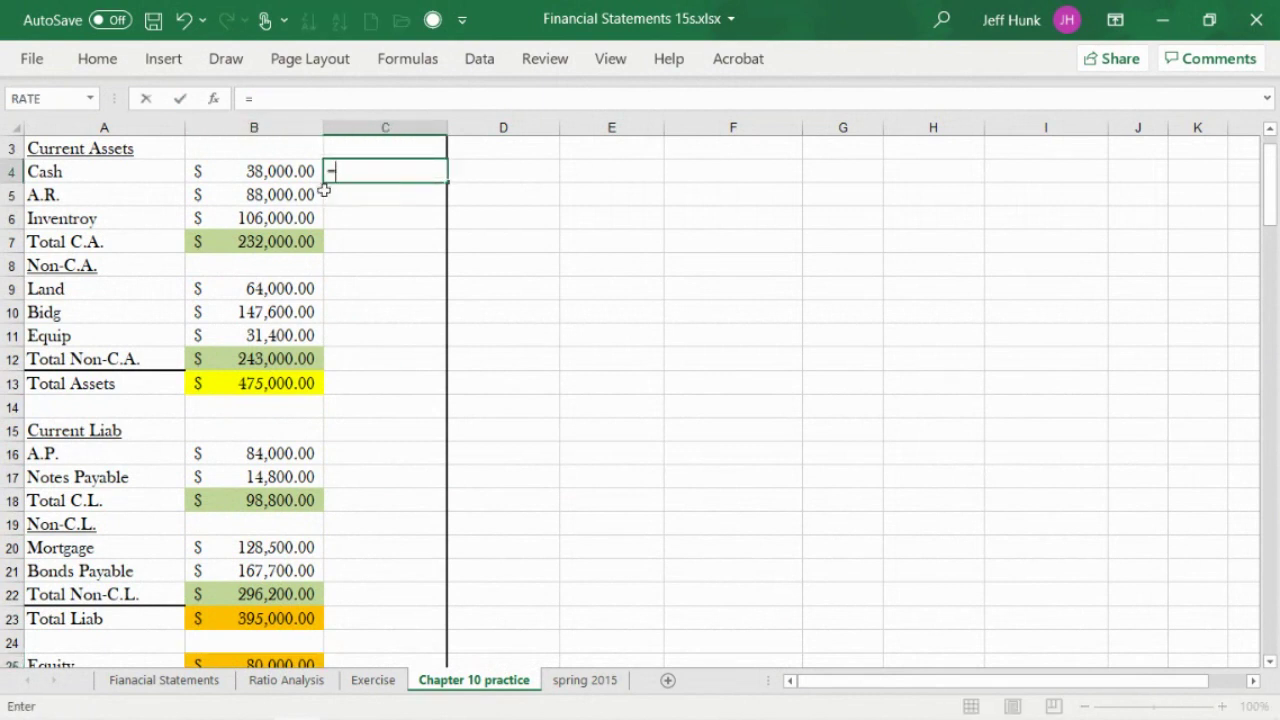
pyautogui.click(254, 172)
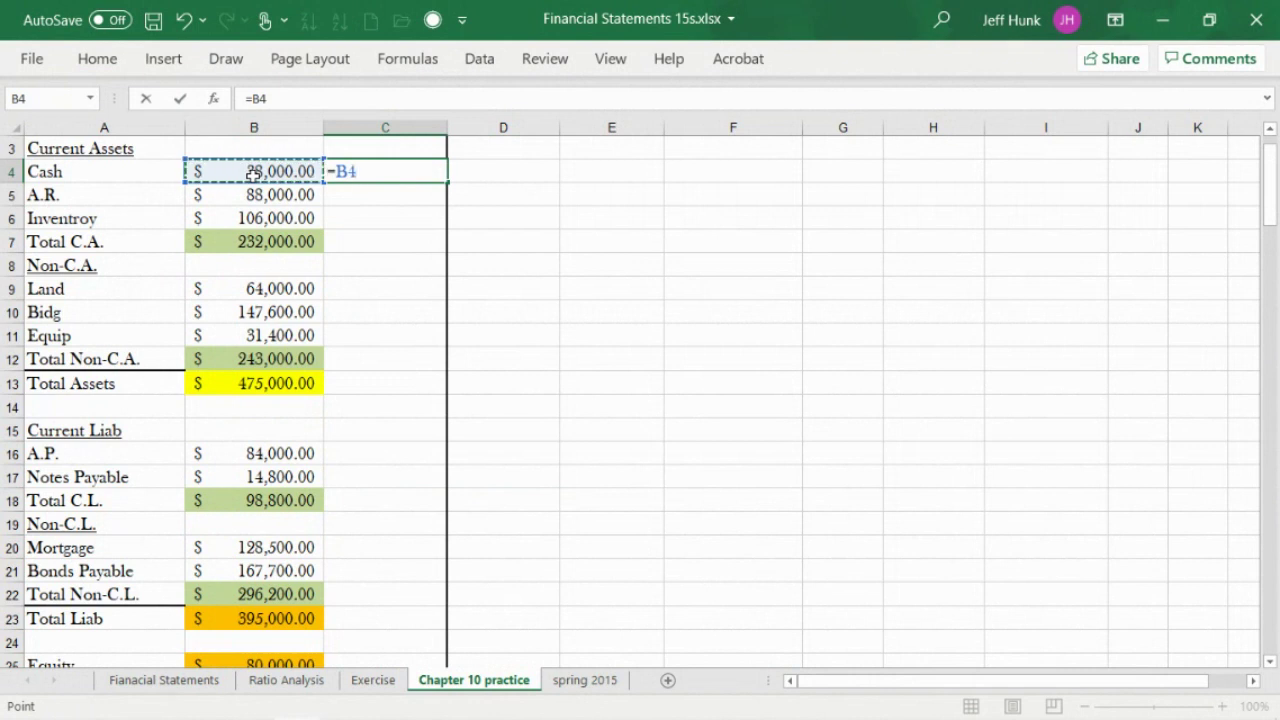
pyautogui.write('/')
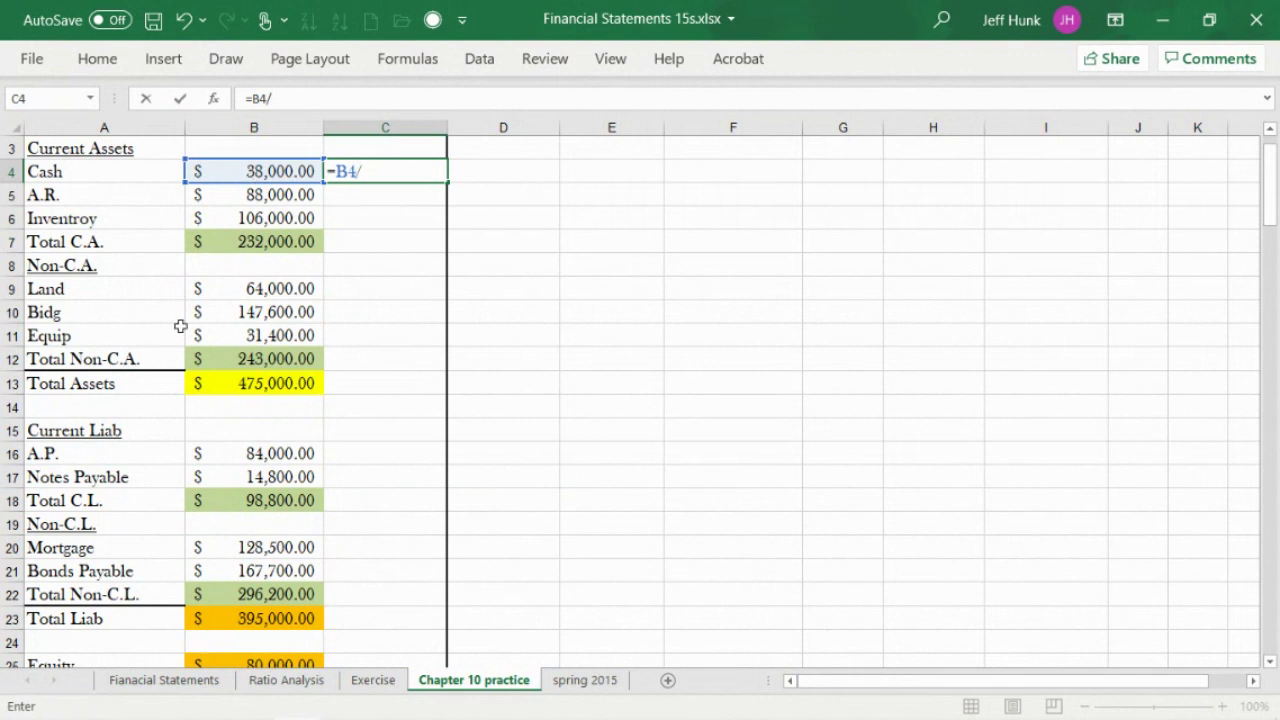
pyautogui.click(244, 380)
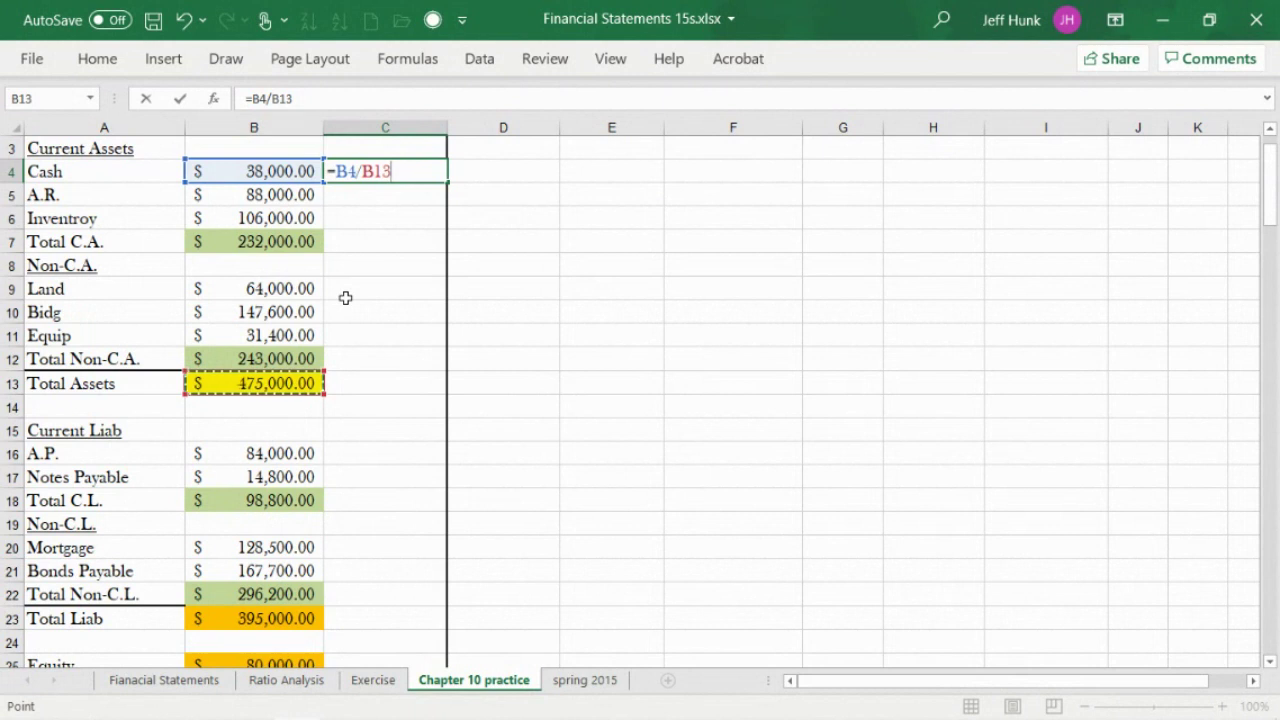
pyautogui.press('F4')
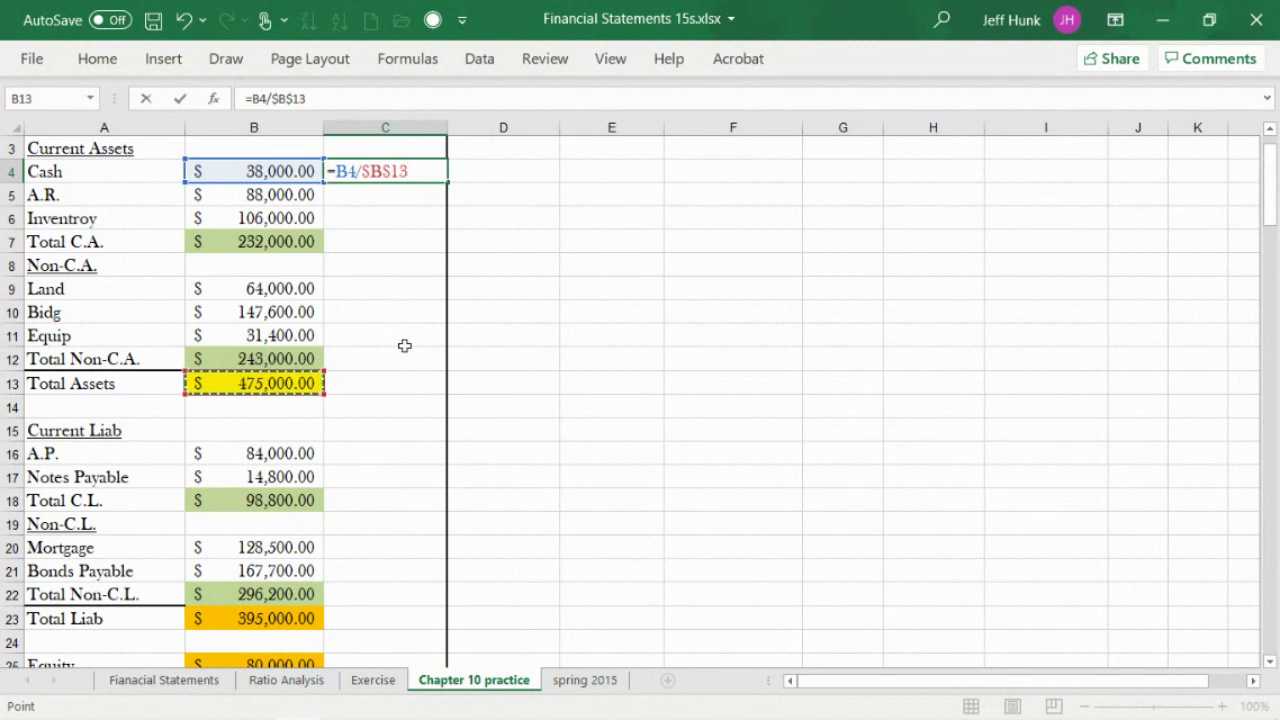
pyautogui.click(181, 102)
pyautogui.moveTo(450, 183); pyautogui.dragTo(403, 581)
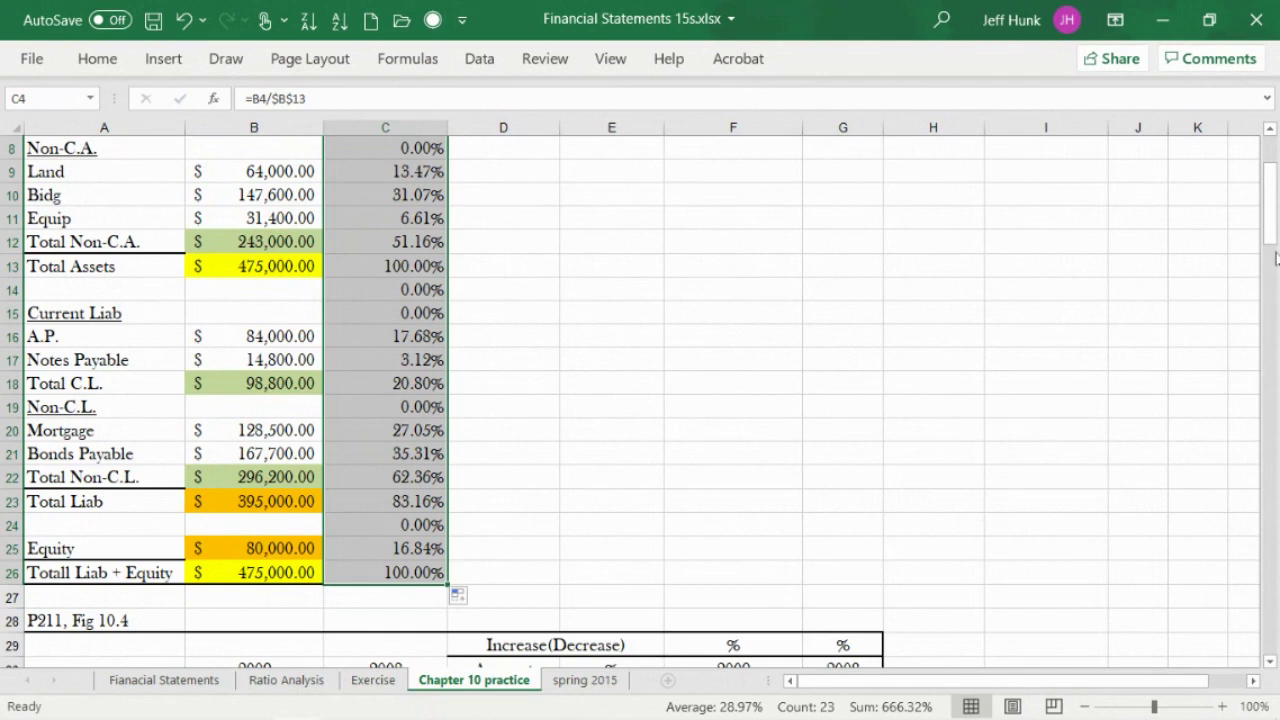
# Clear the percentage formulas from the heading and blank rows in C8, C14:C15, C19 and C24.
pyautogui.moveTo(1276, 205); pyautogui.dragTo(1276, 180)
pyautogui.click(348, 313)
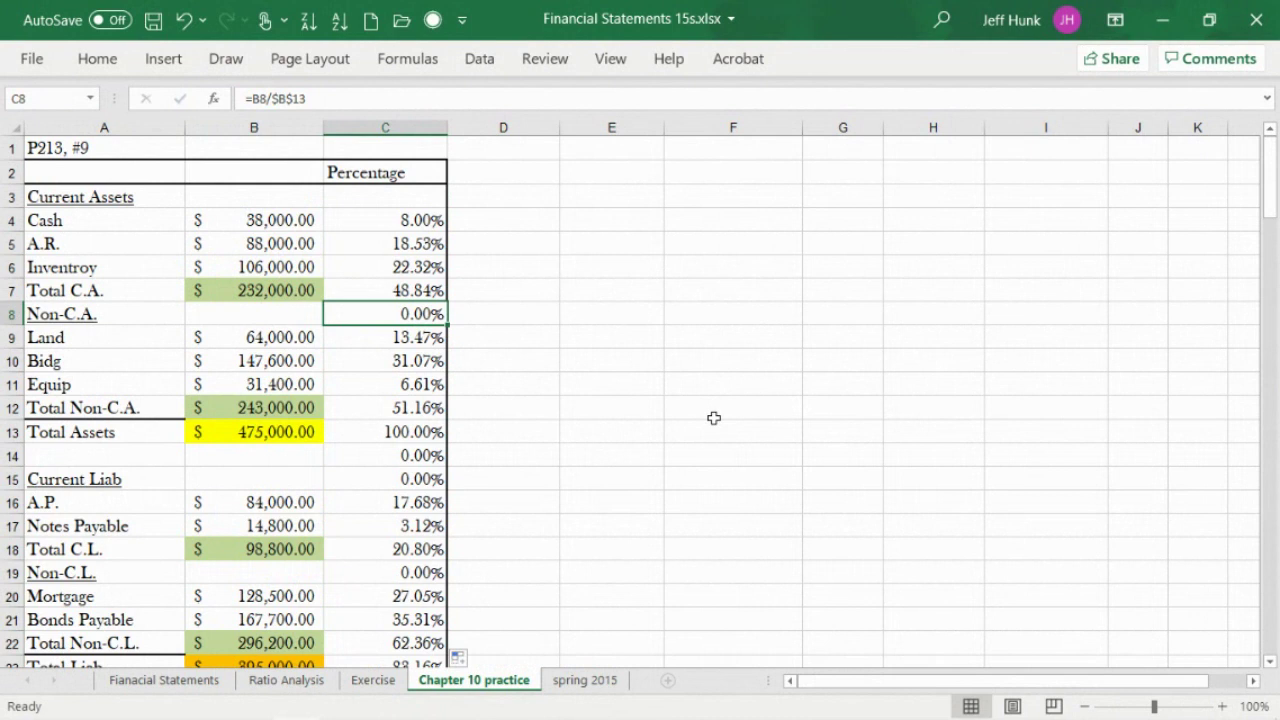
pyautogui.press('Delete')
pyautogui.moveTo(400, 458); pyautogui.dragTo(408, 472)
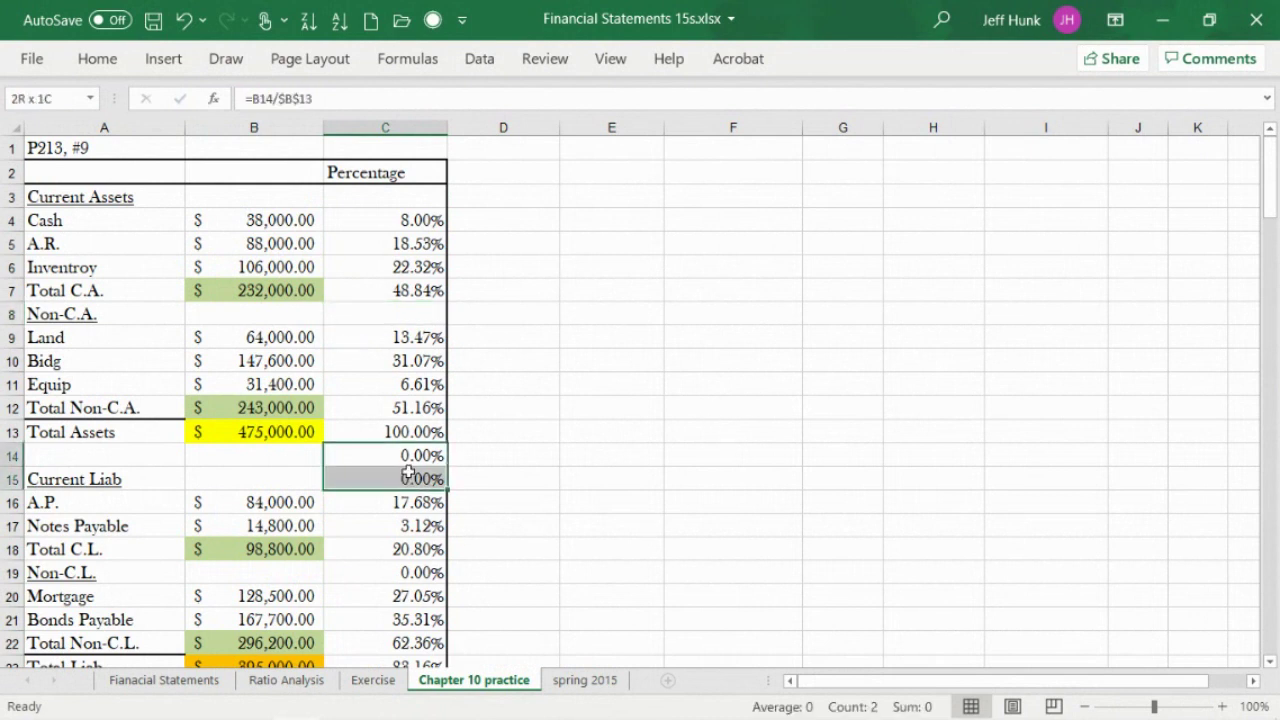
pyautogui.press('Delete')
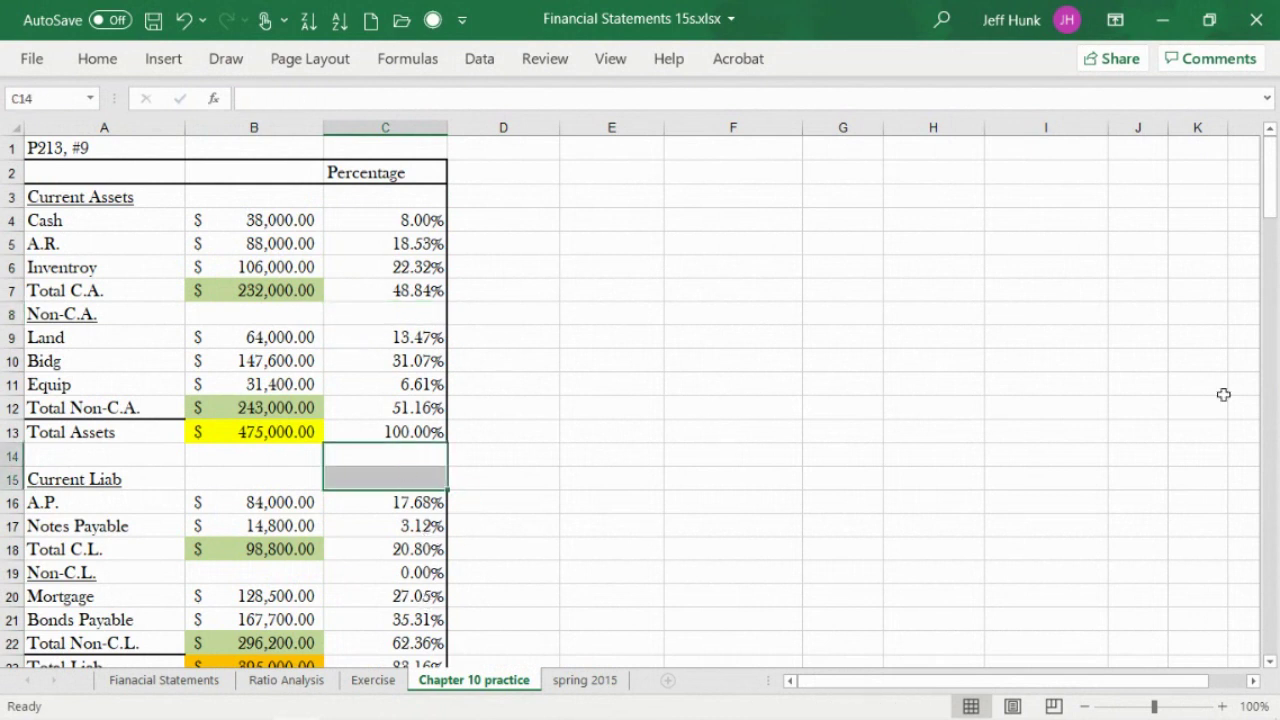
pyautogui.click(396, 572)
pyautogui.press('Delete')
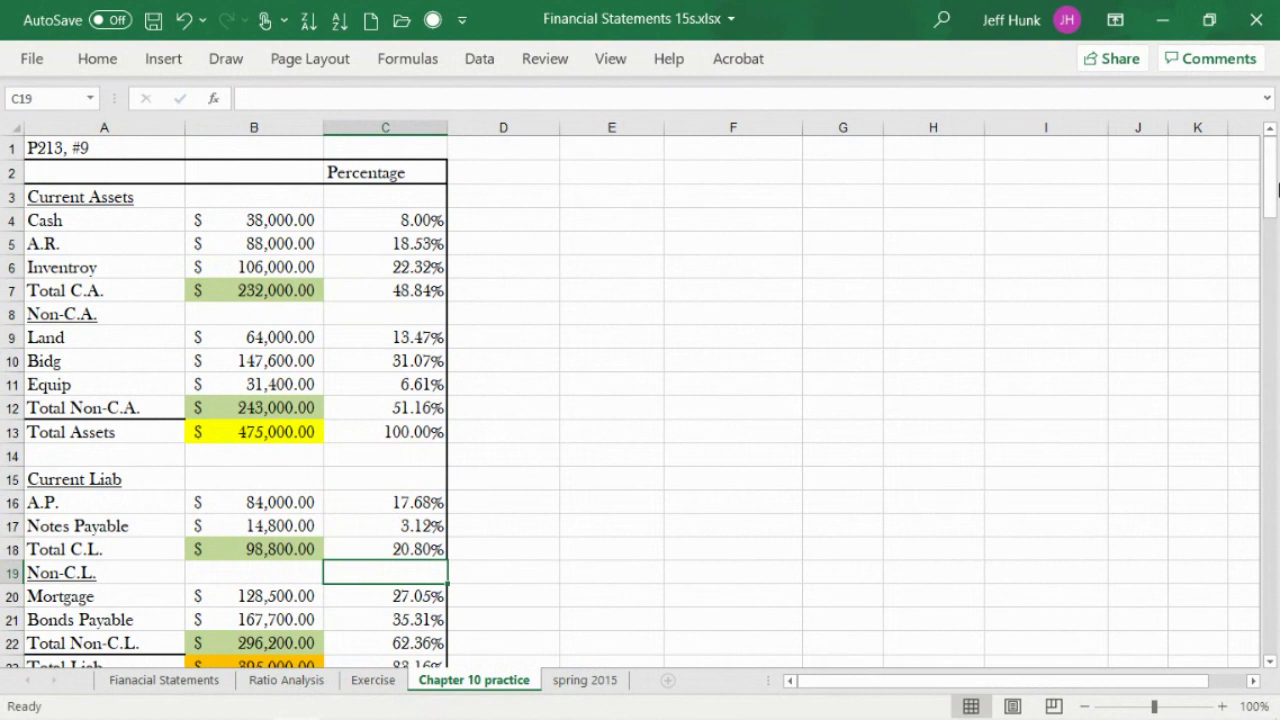
pyautogui.moveTo(1277, 203)
pyautogui.mouseDown()
pyautogui.moveTo(1277, 240)
pyautogui.moveTo(1277, 222)
pyautogui.mouseUp()
pyautogui.click(411, 501)
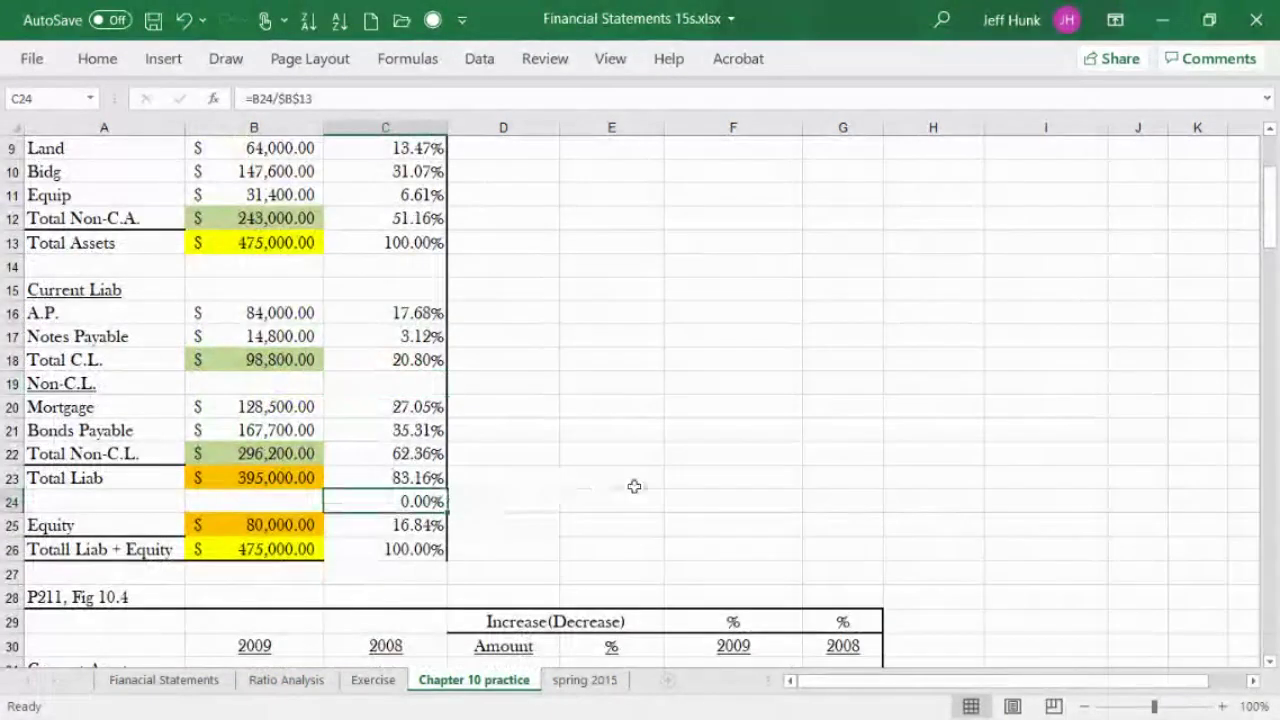
pyautogui.press('Delete')
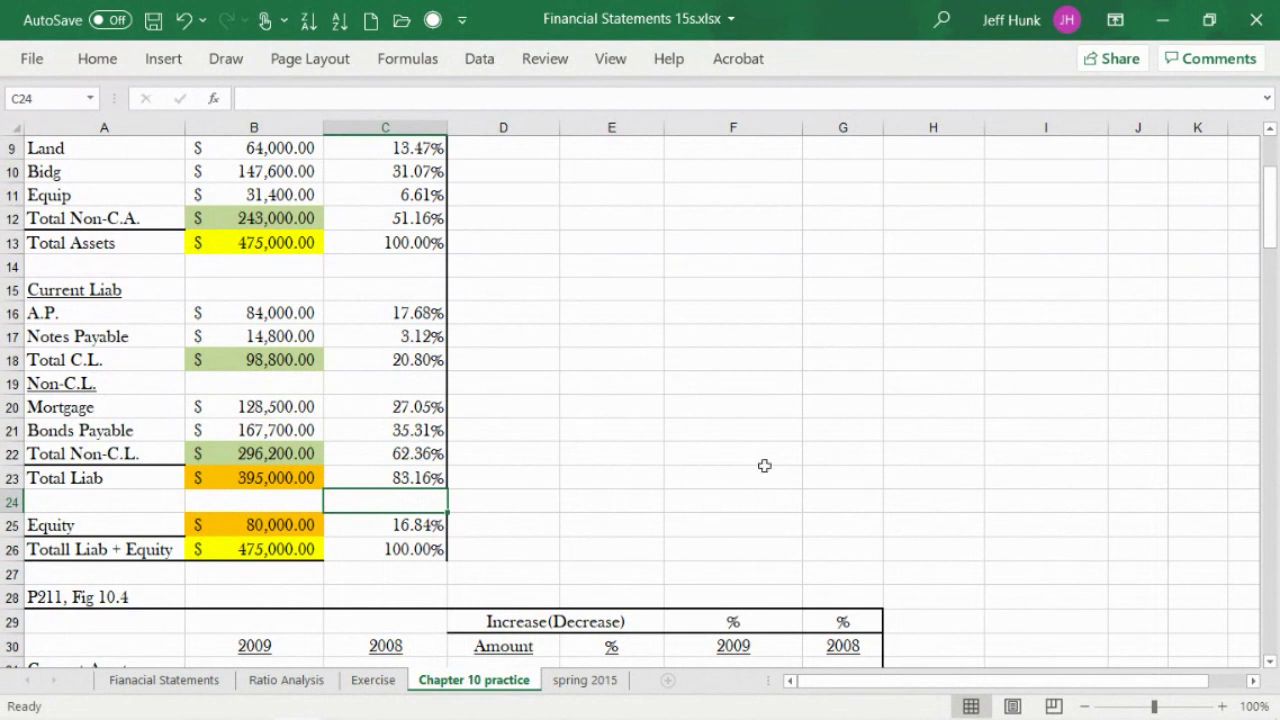
# Fill the percentage cells C4:C26 with the standard light green.
pyautogui.moveTo(1270, 200); pyautogui.dragTo(1273, 173)
pyautogui.moveTo(380, 220); pyautogui.dragTo(382, 620)
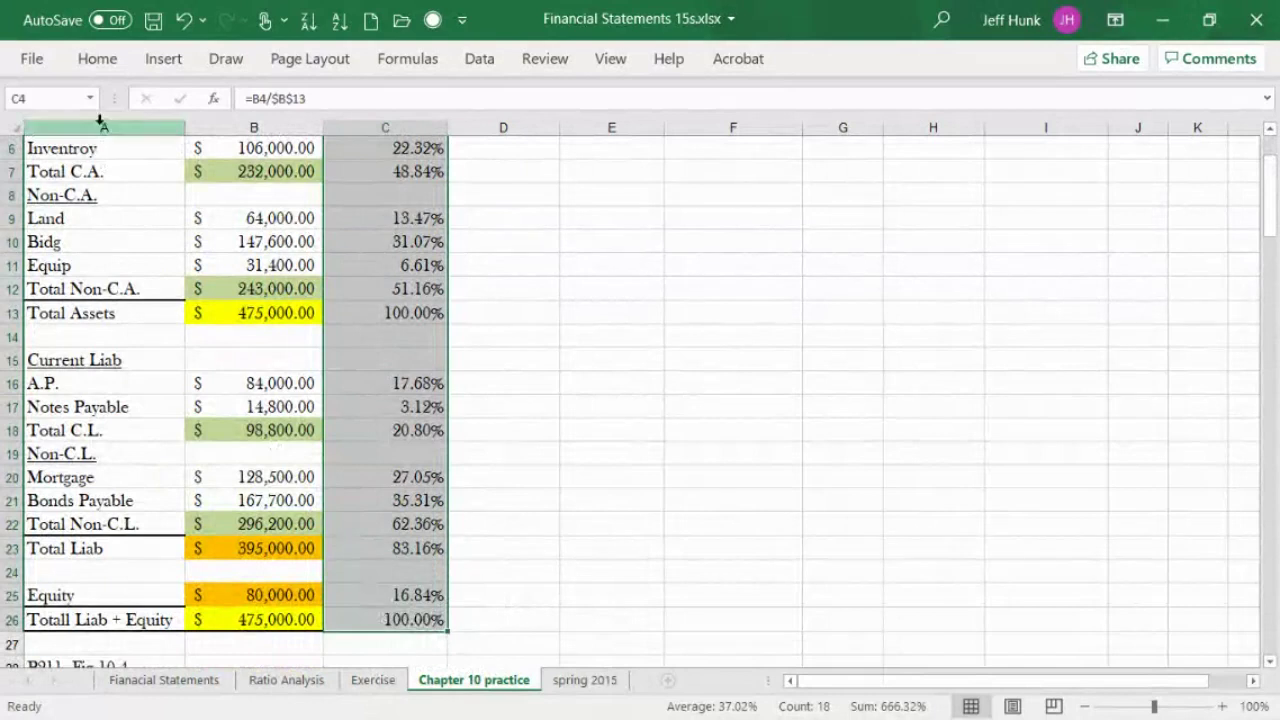
pyautogui.click(108, 60)
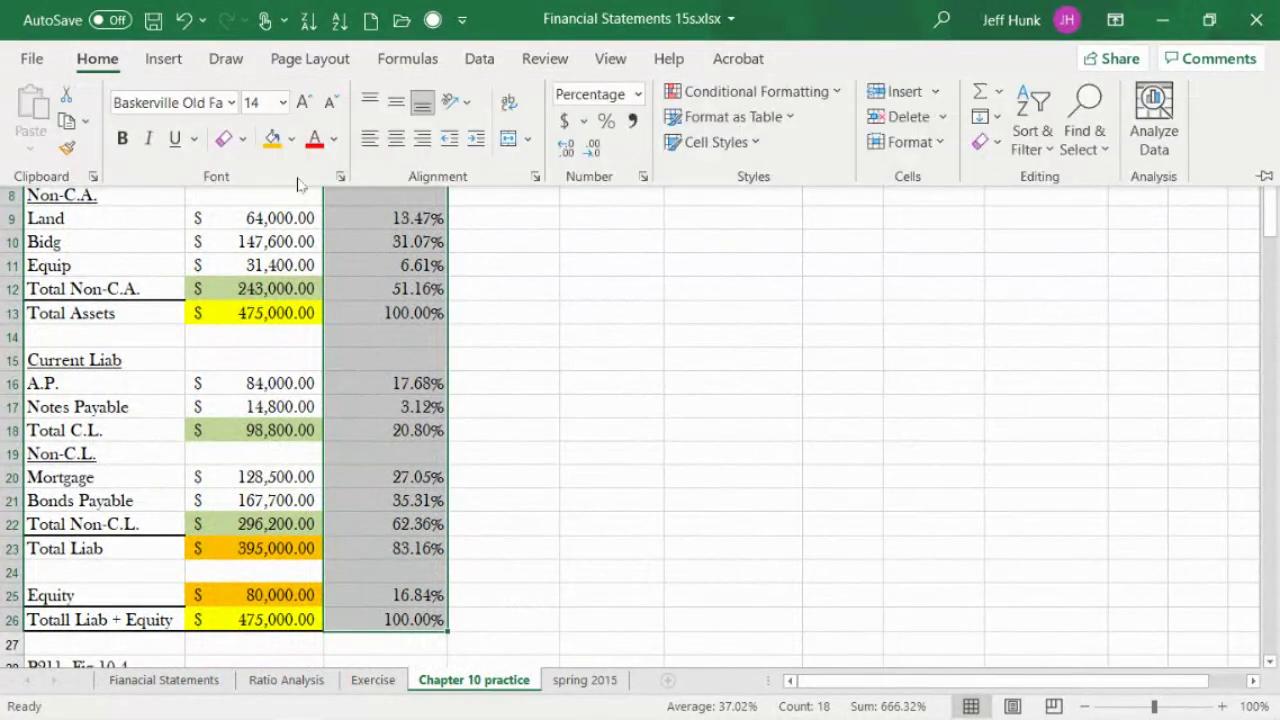
pyautogui.click(292, 139)
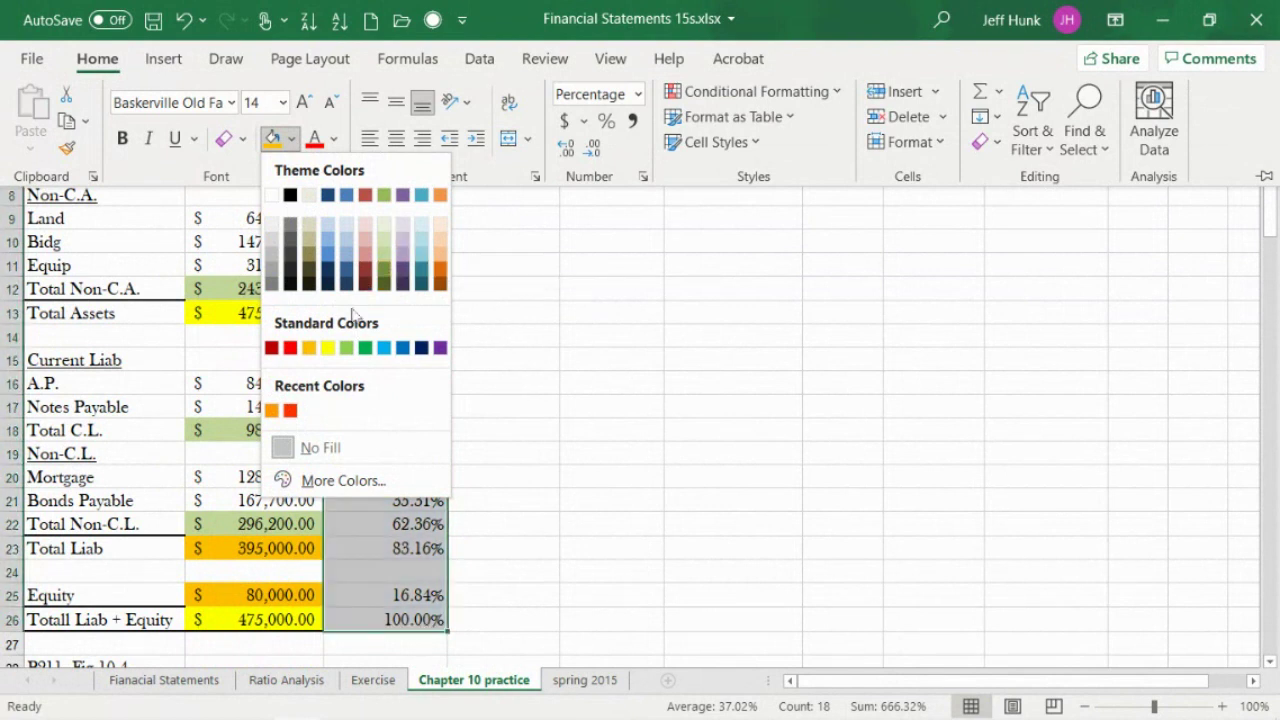
pyautogui.click(347, 347)
pyautogui.scroll(2, 526, 357)
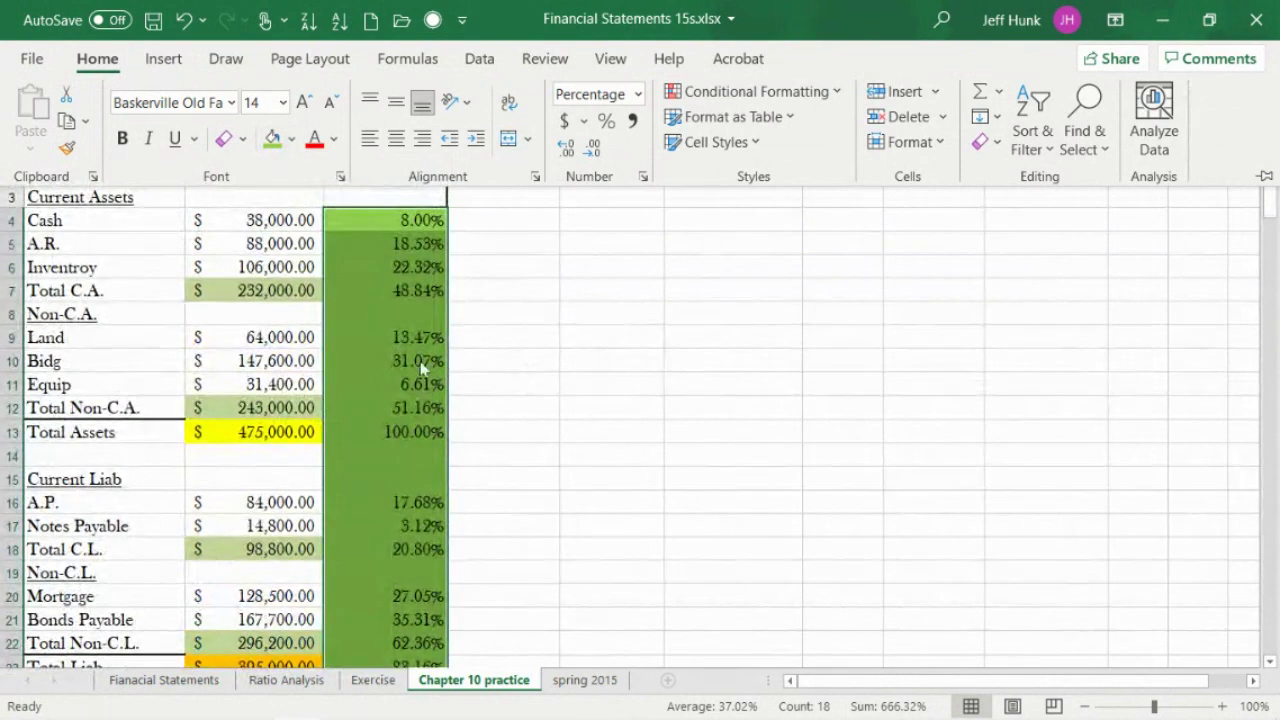
pyautogui.hotkey('ctrl', 'F1')
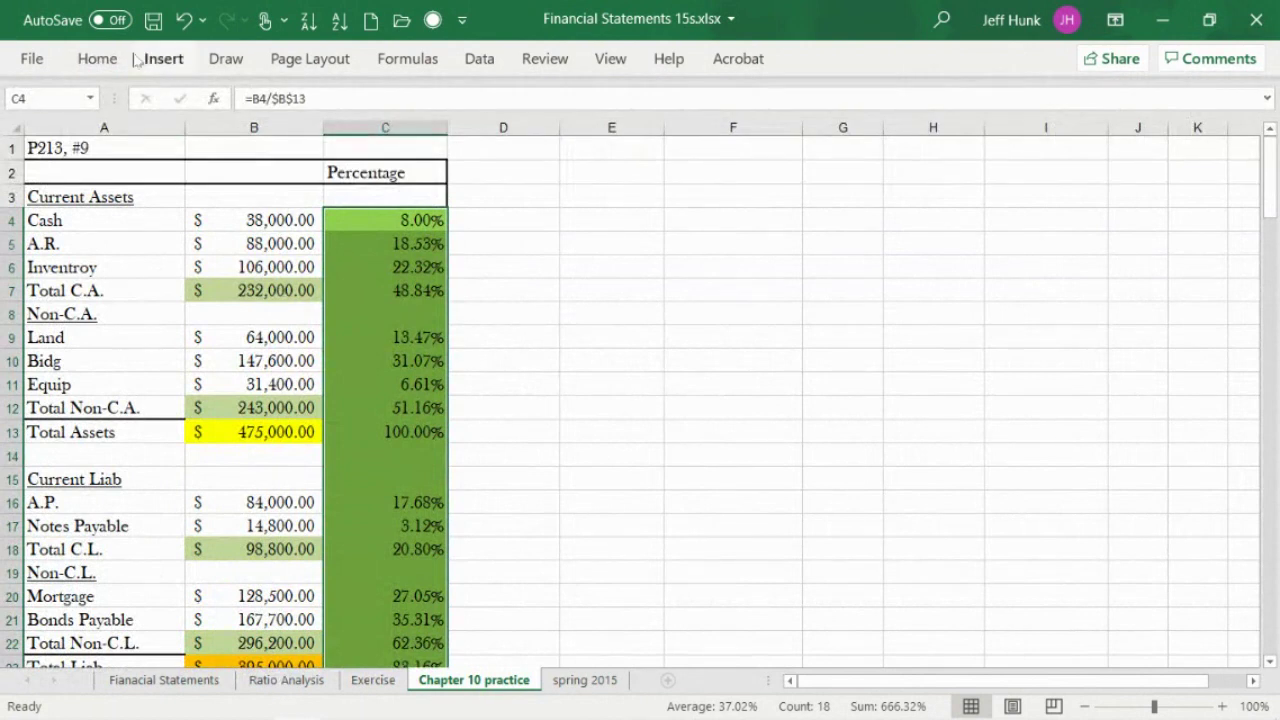
pyautogui.click(720, 237)
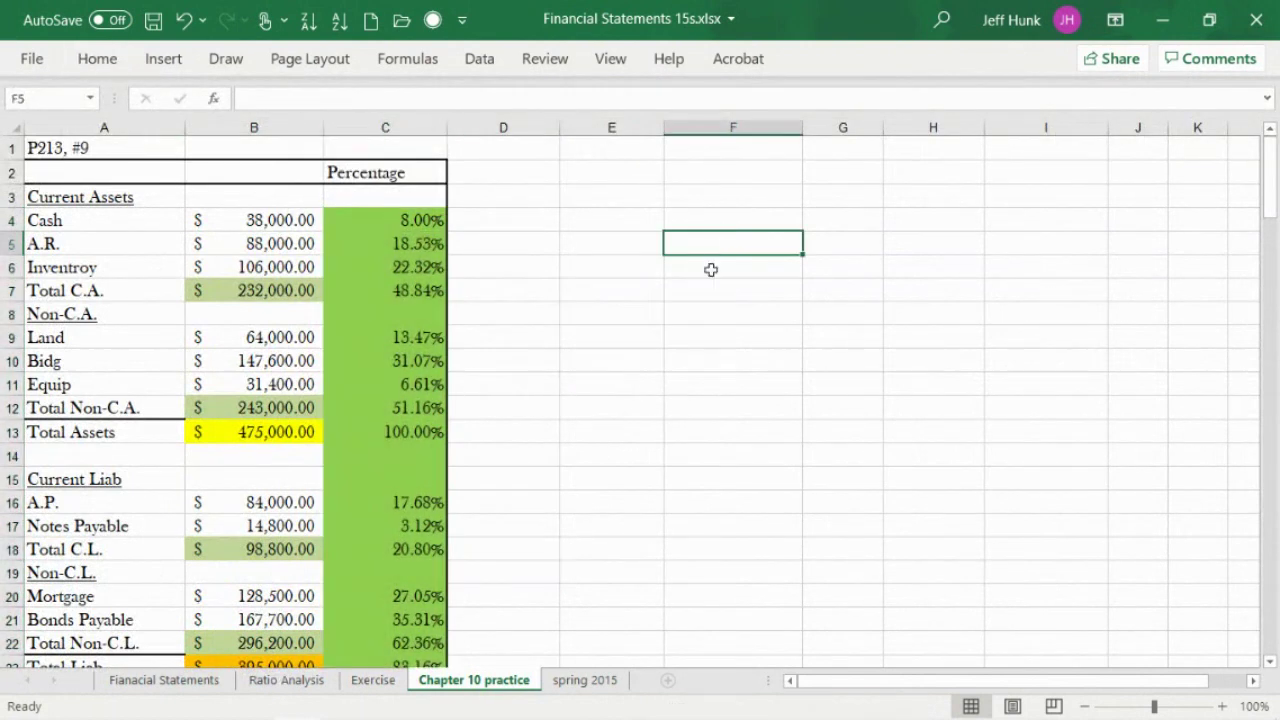
# Fill the percentage cells C4:C26 with the standard yellow.
pyautogui.moveTo(373, 219); pyautogui.dragTo(391, 453)
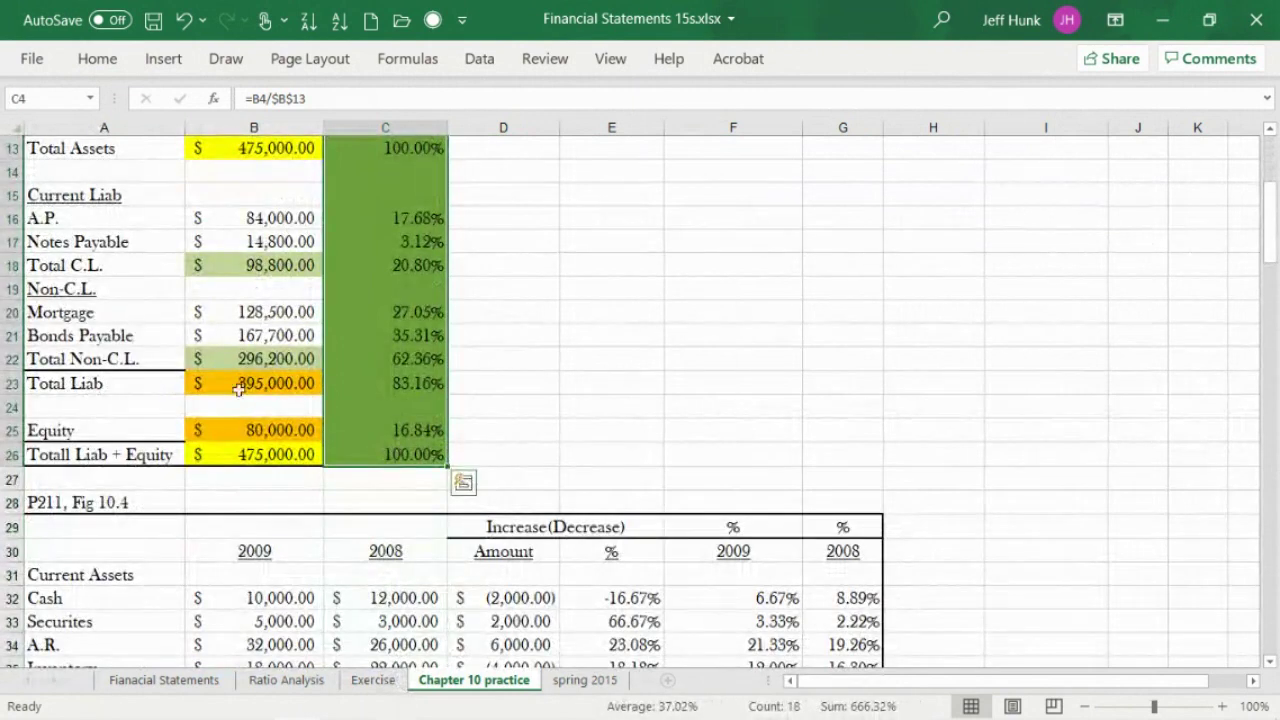
pyautogui.click(97, 58)
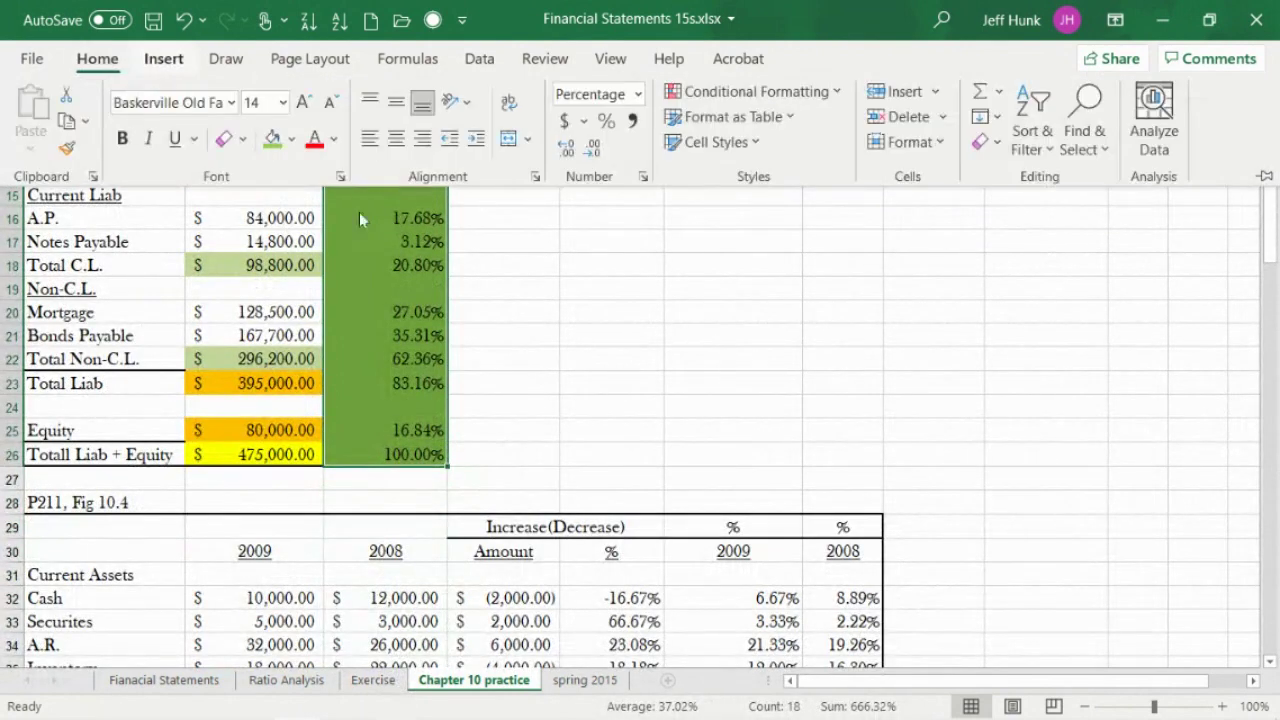
pyautogui.click(292, 138)
pyautogui.click(327, 347)
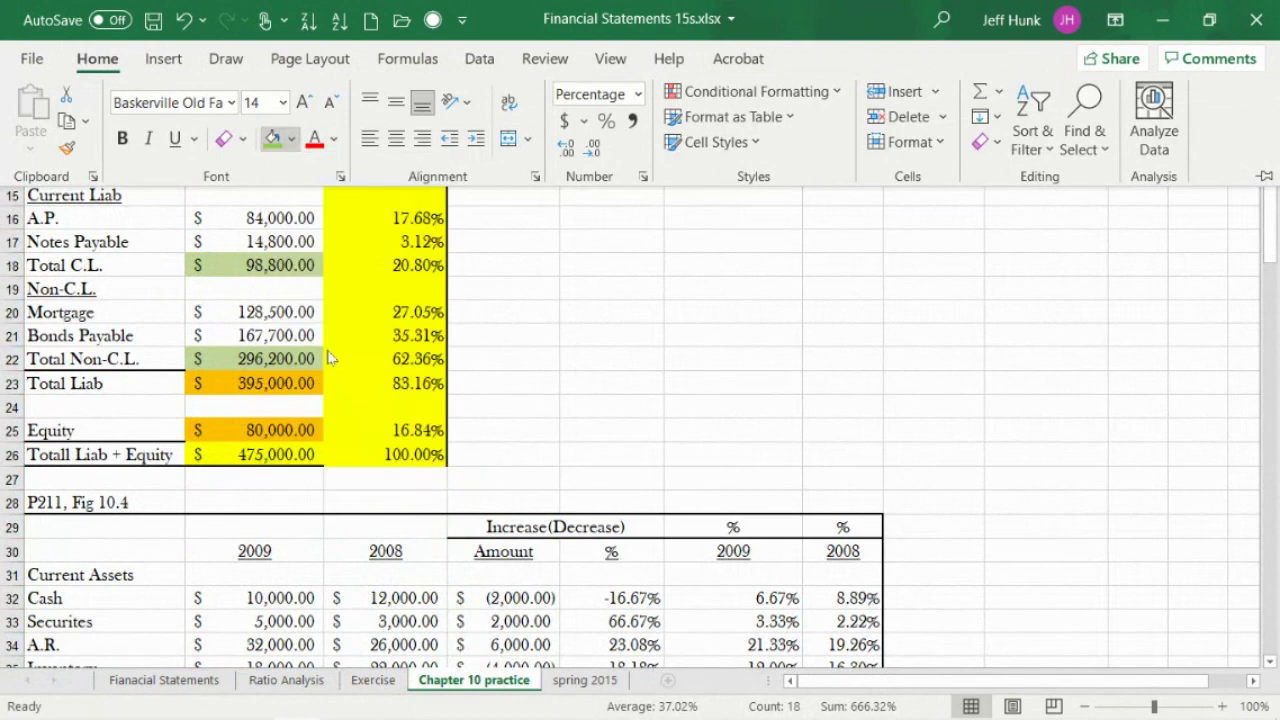
pyautogui.scroll(5, 666, 357)
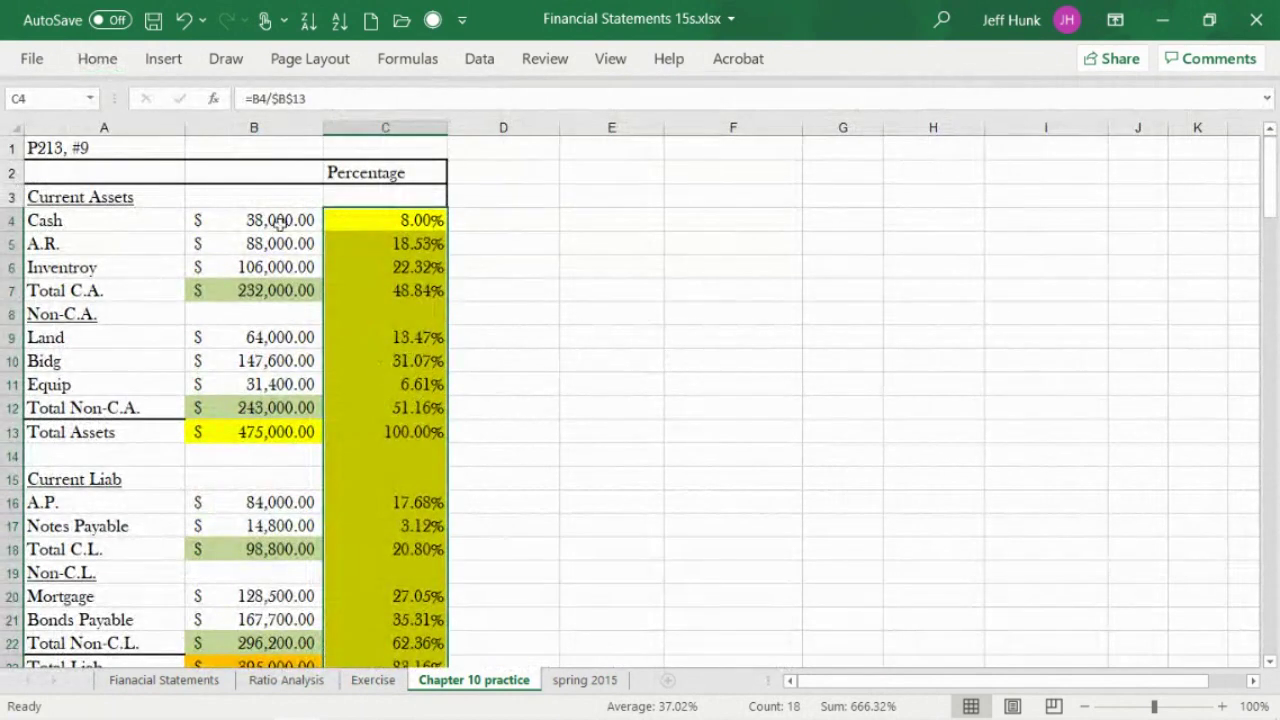
pyautogui.click(598, 386)
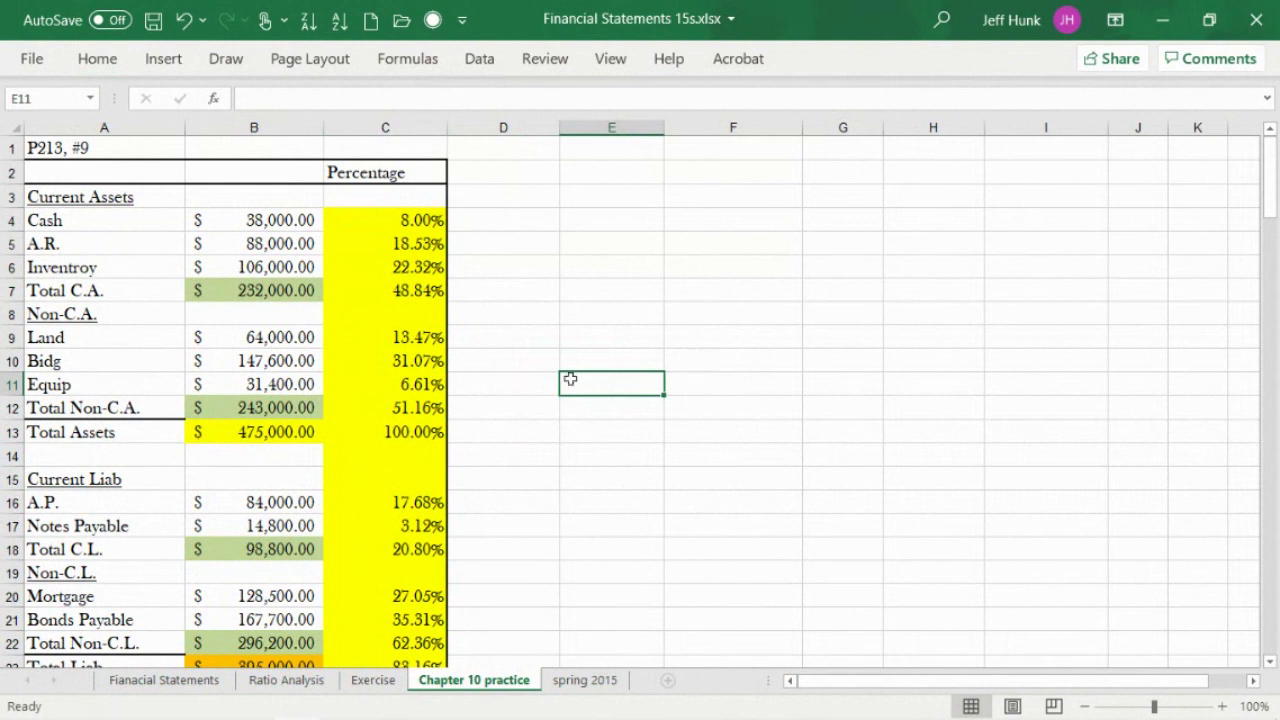
# Remove the yellow fill from the blank percentage cells C8 and C14:C15.
pyautogui.click(394, 306)
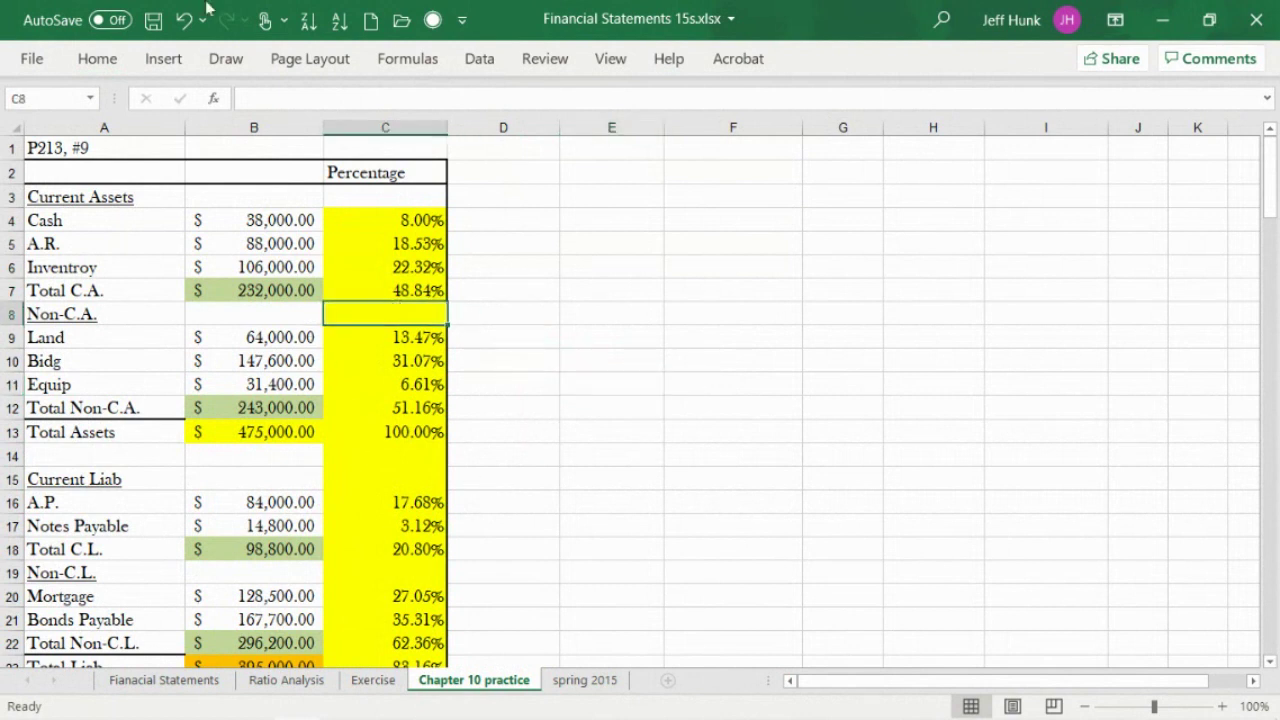
pyautogui.click(104, 61)
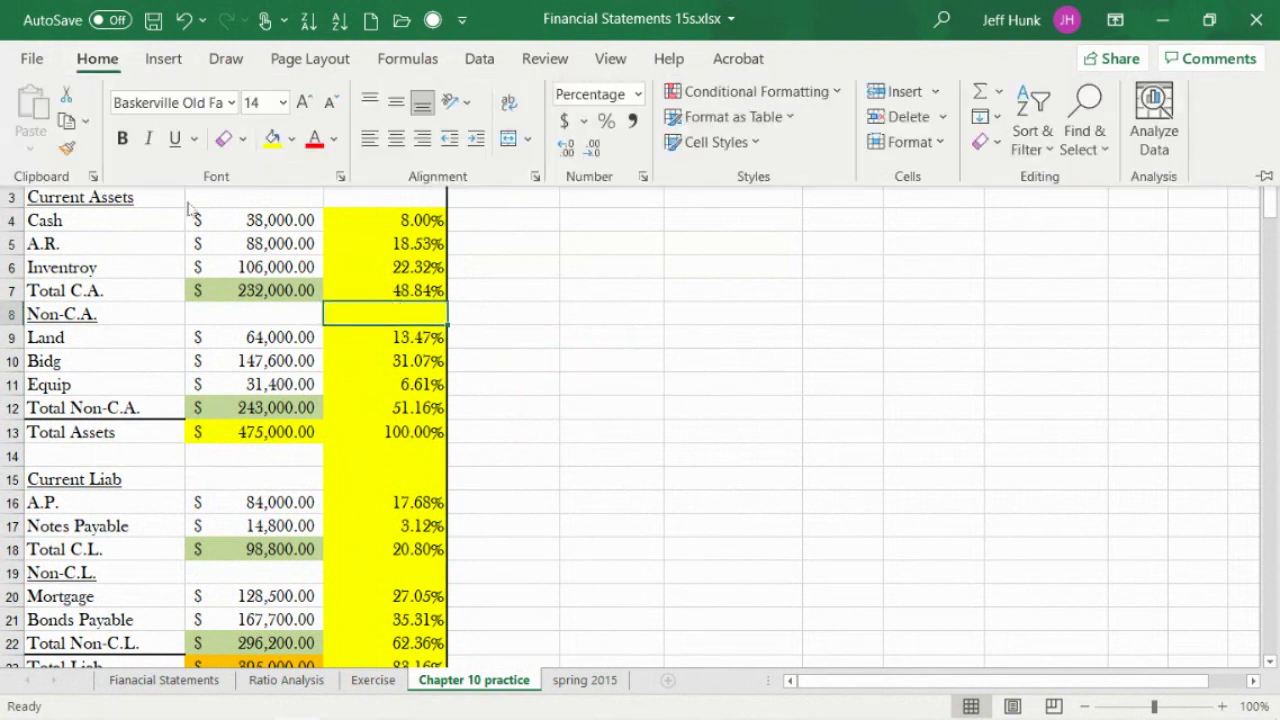
pyautogui.click(291, 139)
pyautogui.click(322, 450)
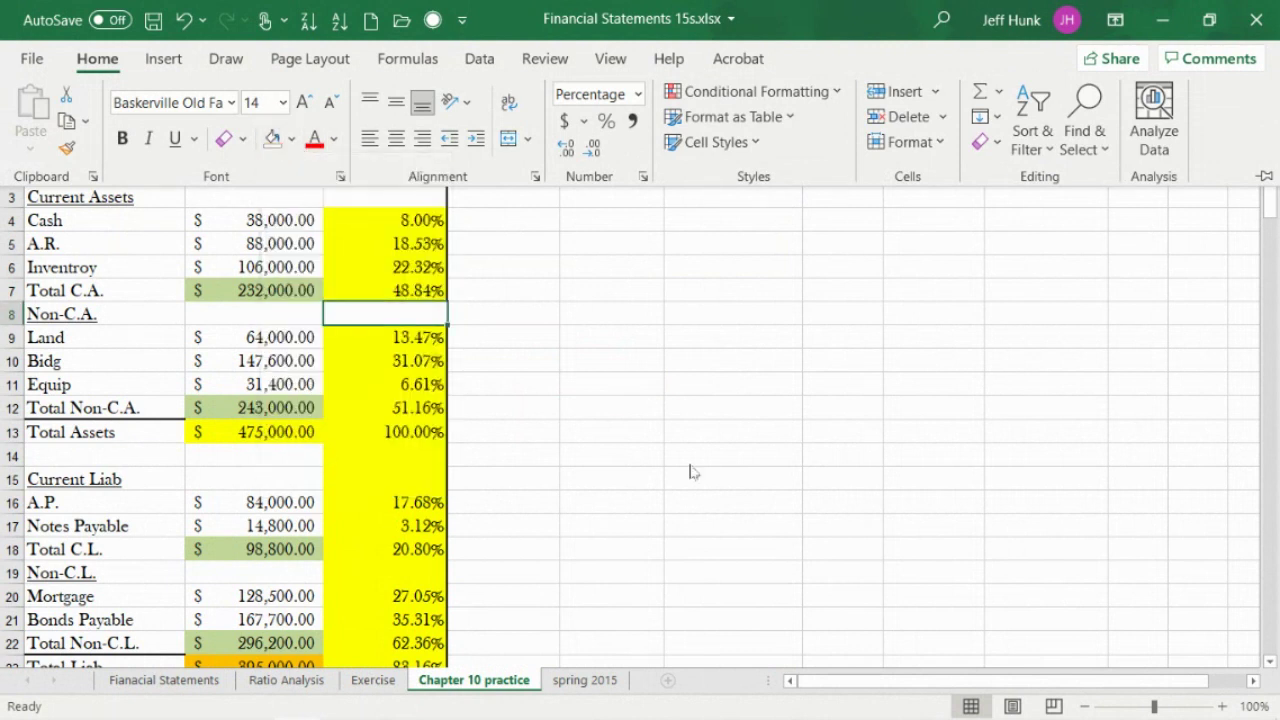
pyautogui.moveTo(378, 455); pyautogui.dragTo(386, 478)
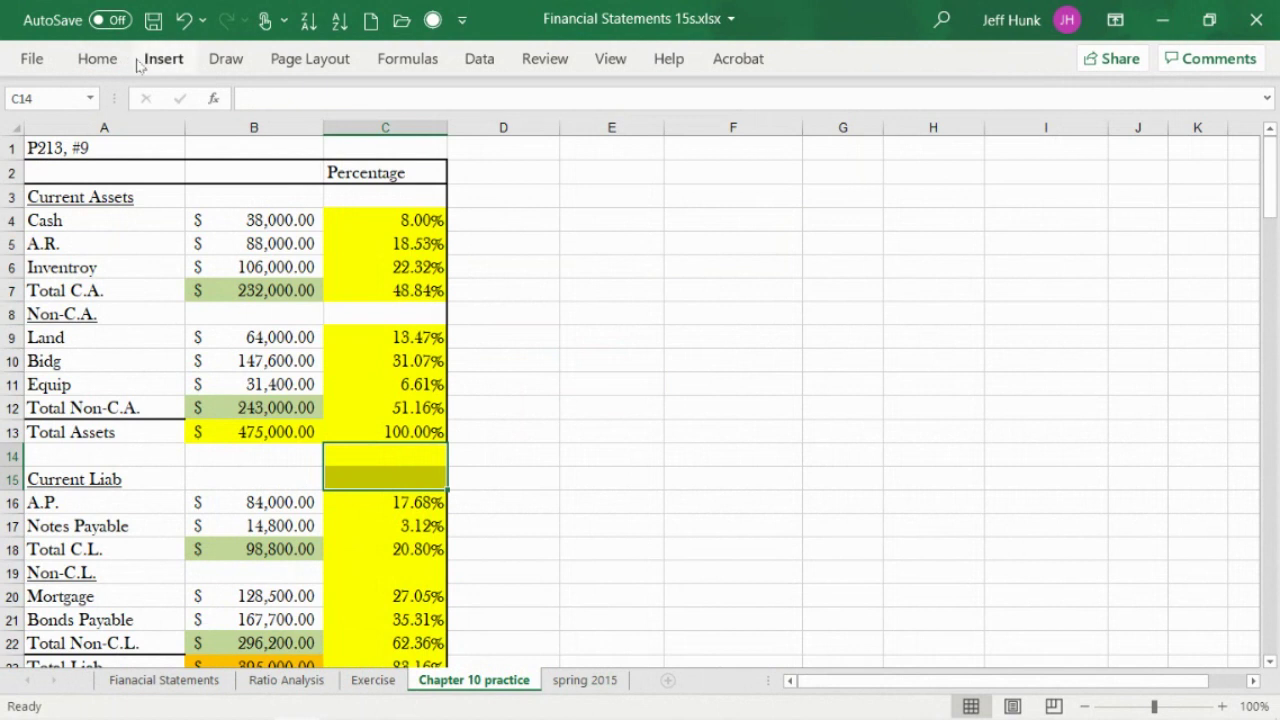
pyautogui.click(98, 62)
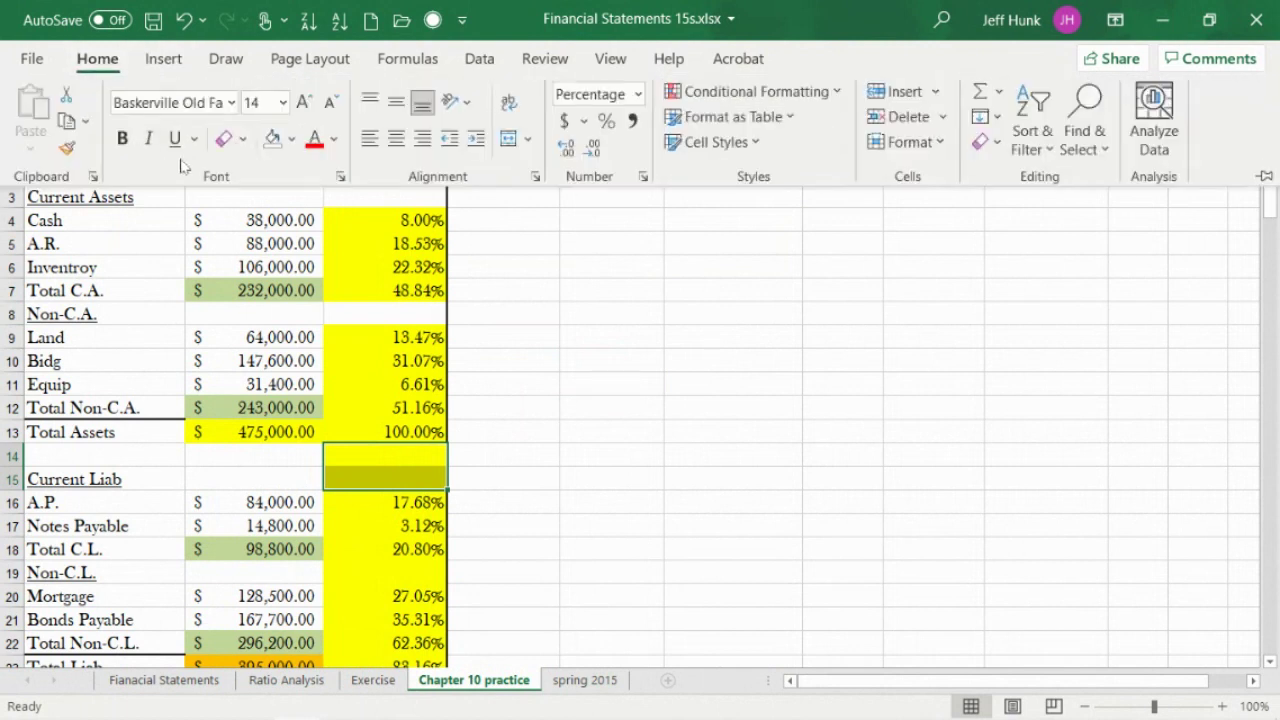
pyautogui.click(272, 138)
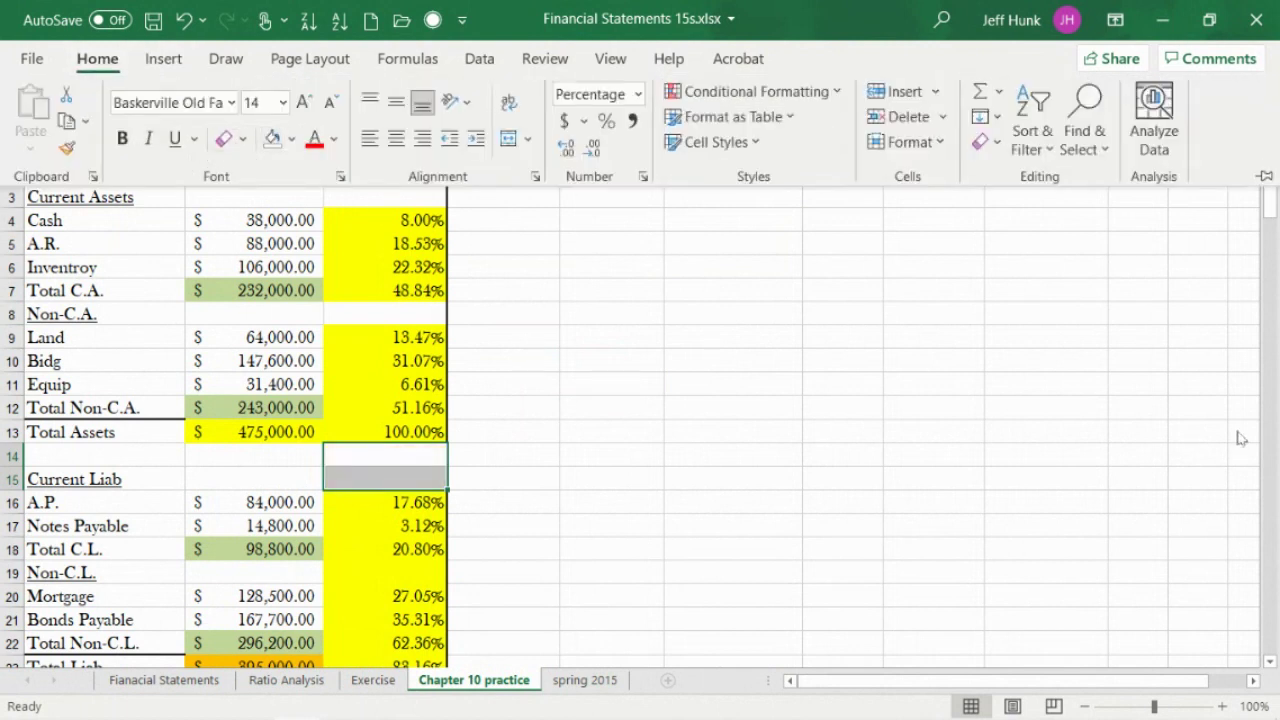
# Remove the yellow fill from the blank percentage cells C19 and C24.
pyautogui.moveTo(1270, 232)
pyautogui.mouseDown()
pyautogui.moveTo(1270, 215)
pyautogui.moveTo(1270, 243)
pyautogui.mouseUp()
pyautogui.click(379, 313)
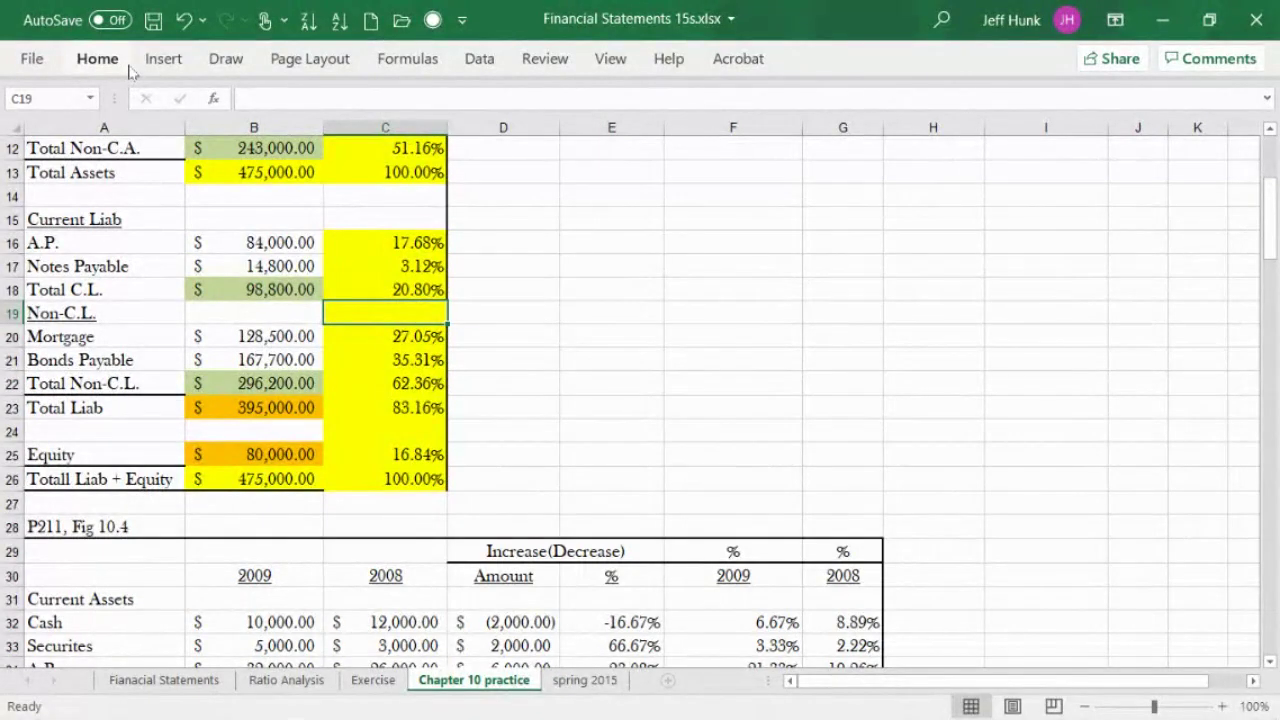
pyautogui.scroll(-1, 136, 72)
pyautogui.click(117, 64)
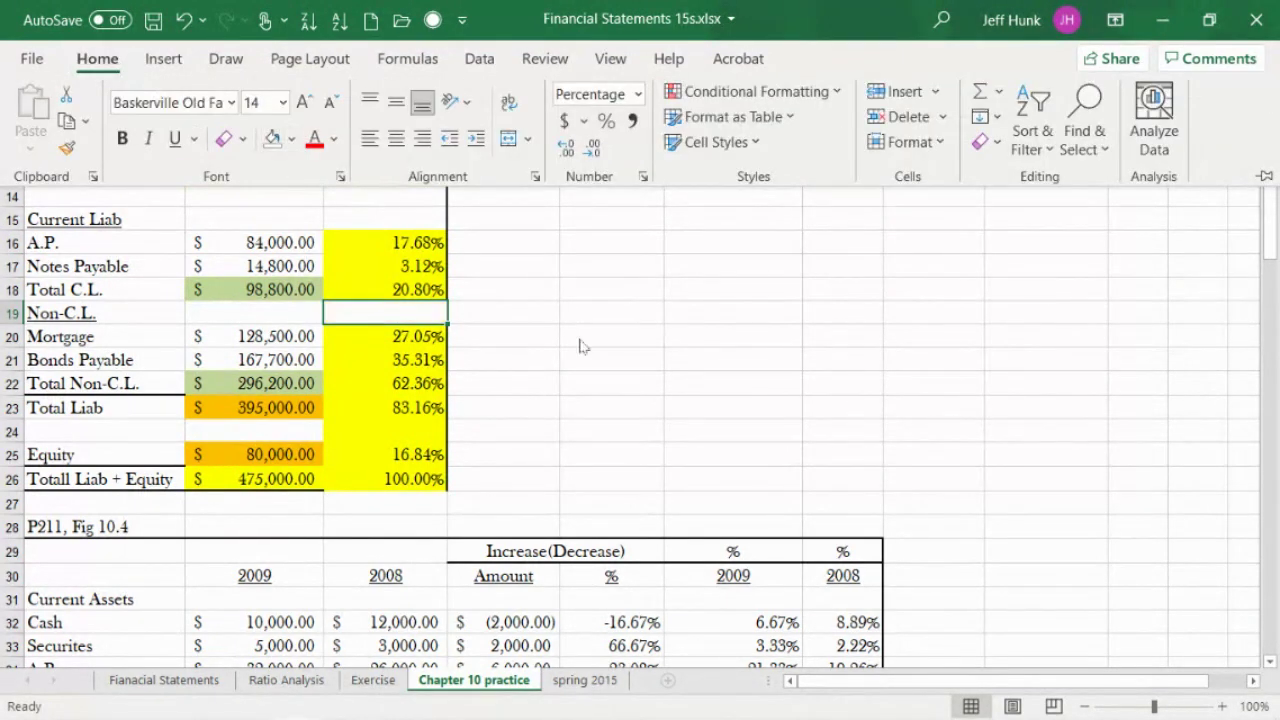
pyautogui.click(386, 430)
pyautogui.click(386, 430)
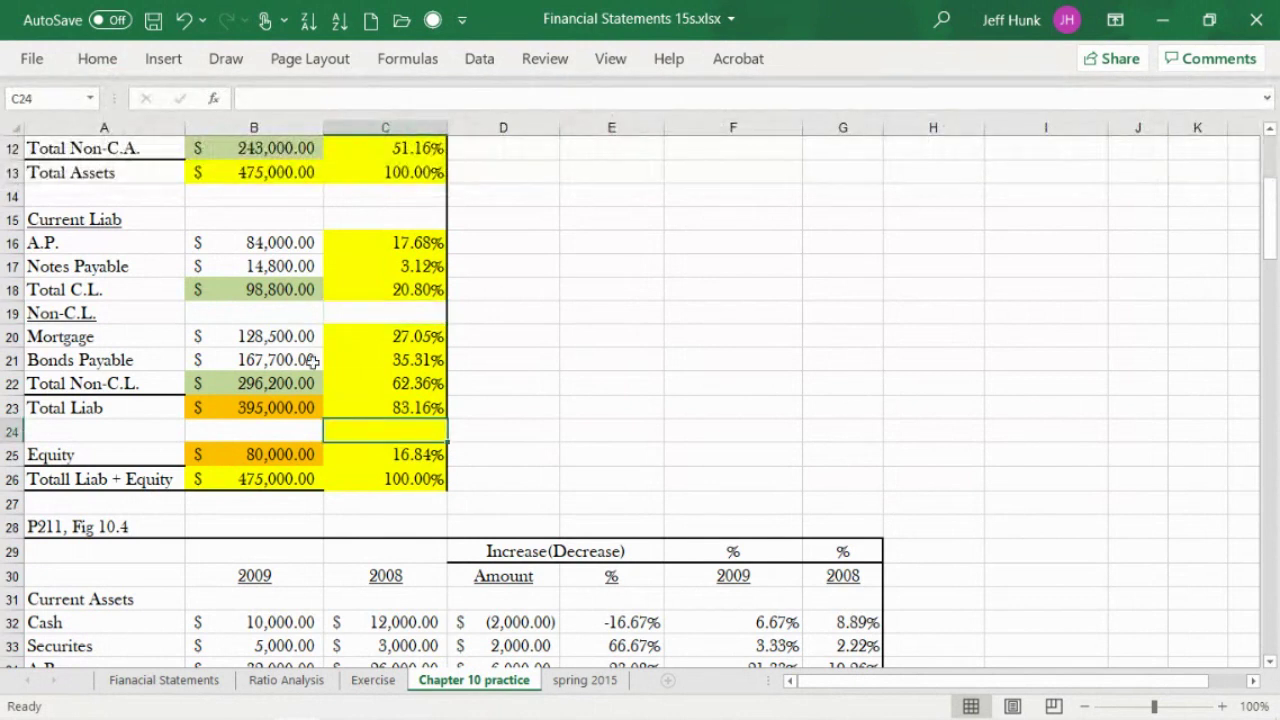
pyautogui.click(97, 60)
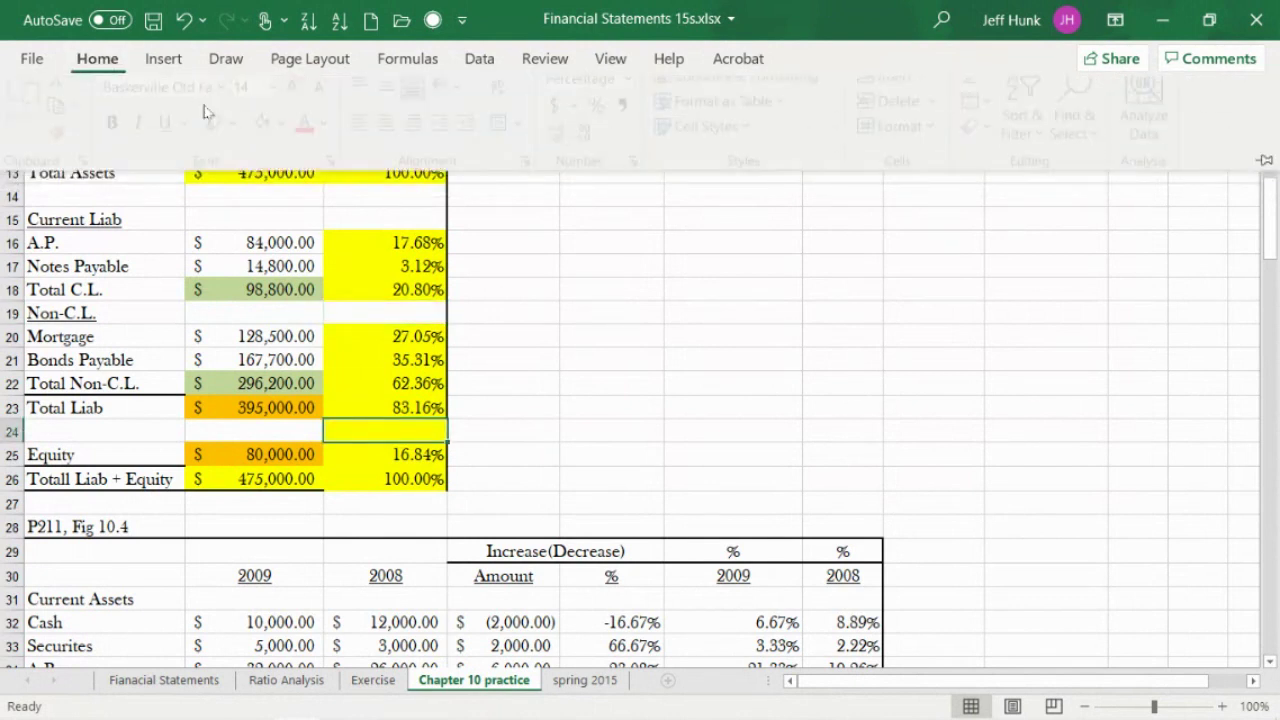
pyautogui.click(842, 360)
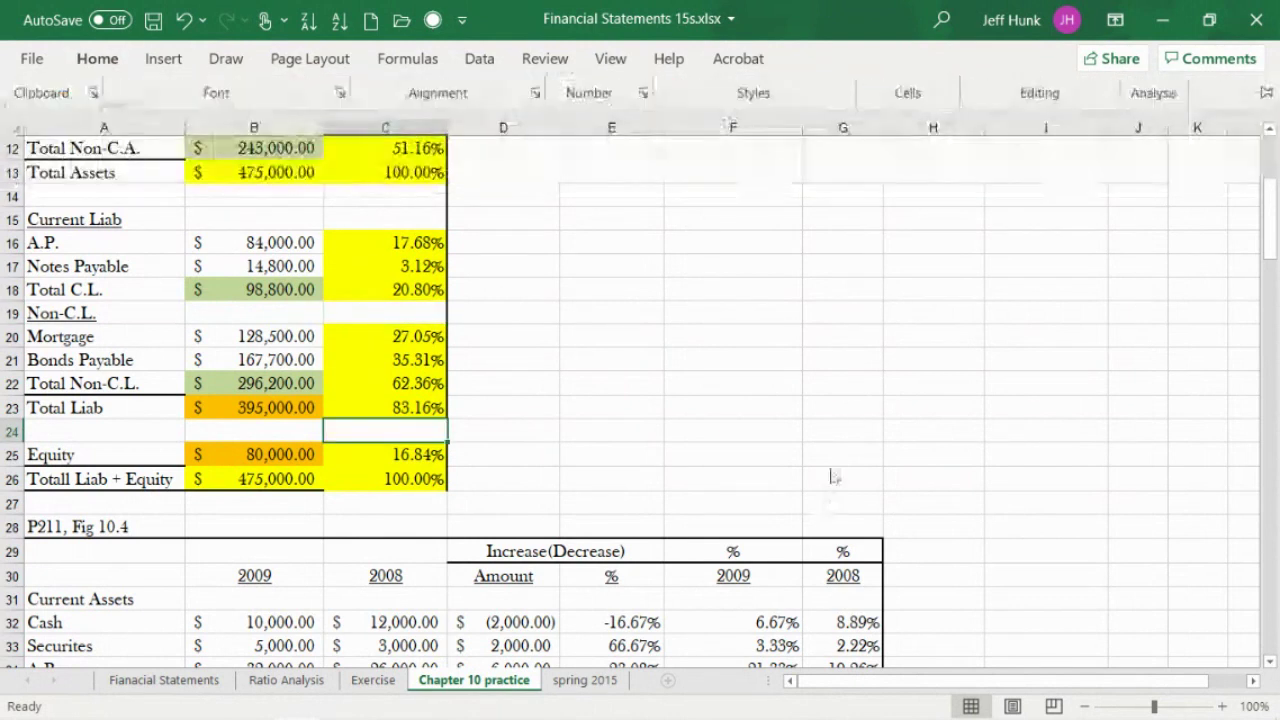
# Apply a thick bottom border to the last percentage cell, C26.
pyautogui.moveTo(1270, 240); pyautogui.dragTo(1272, 214)
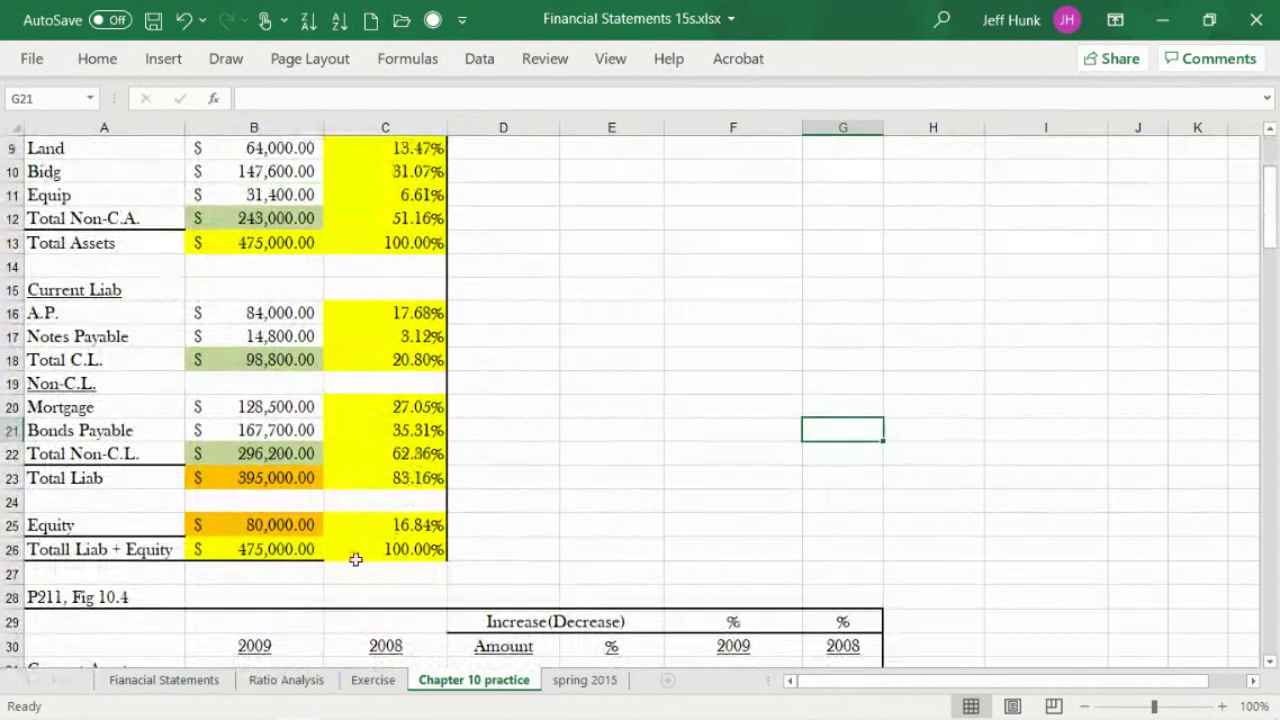
pyautogui.click(356, 555)
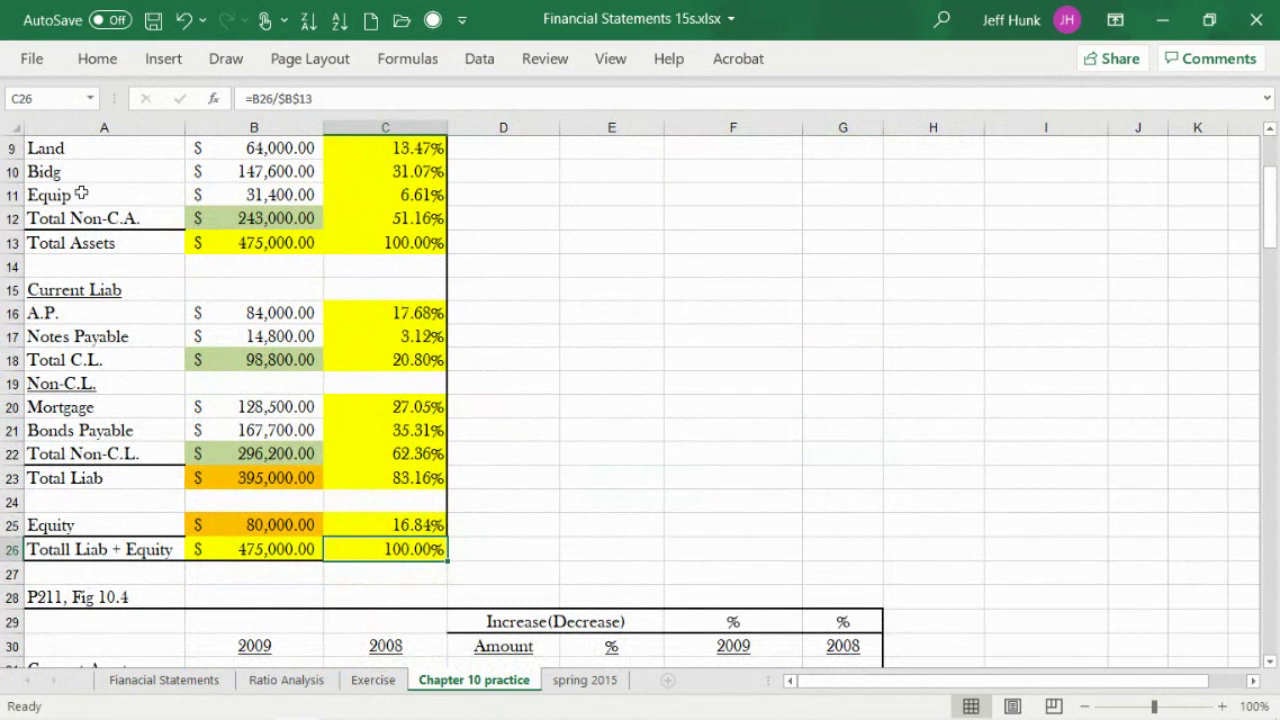
pyautogui.click(97, 58)
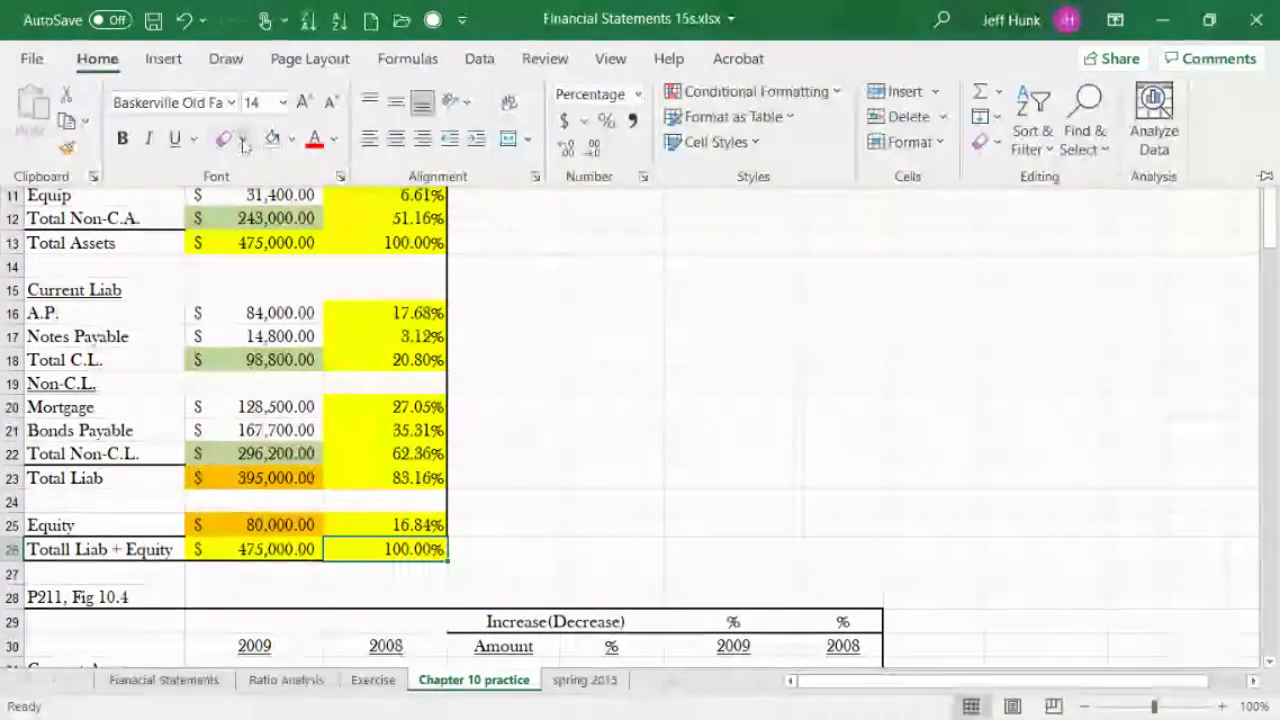
pyautogui.click(243, 140)
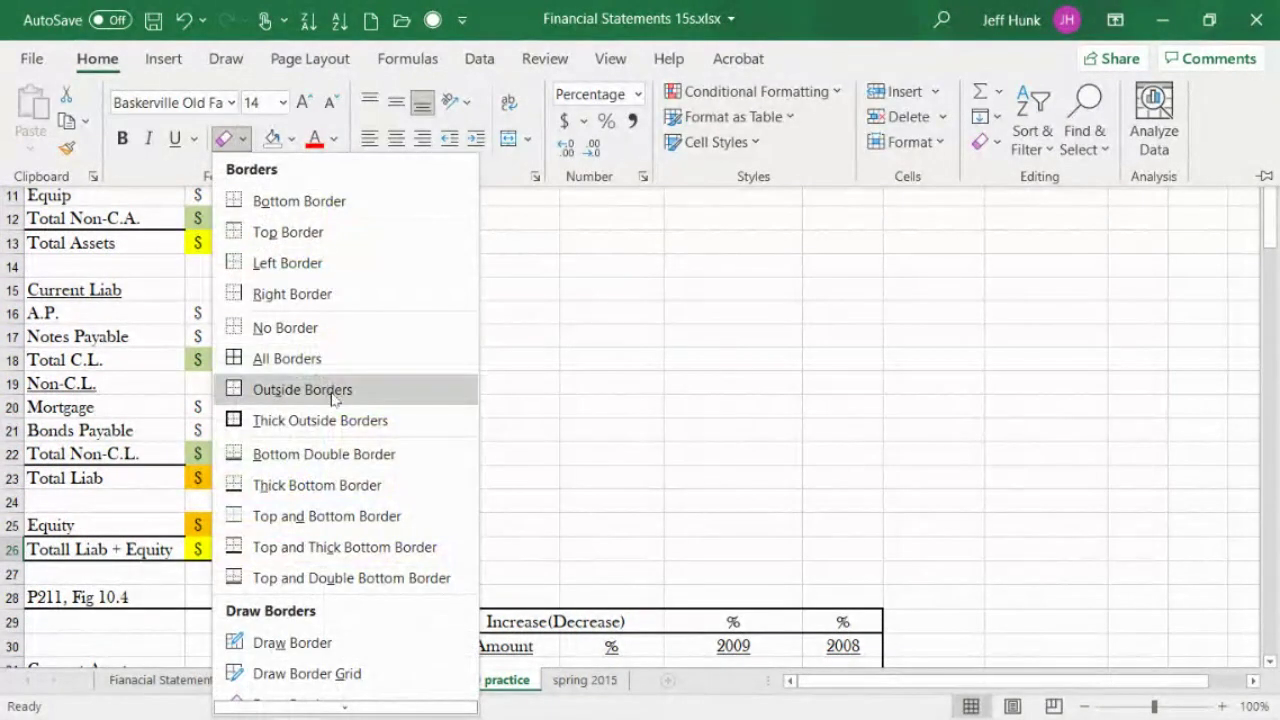
pyautogui.click(317, 485)
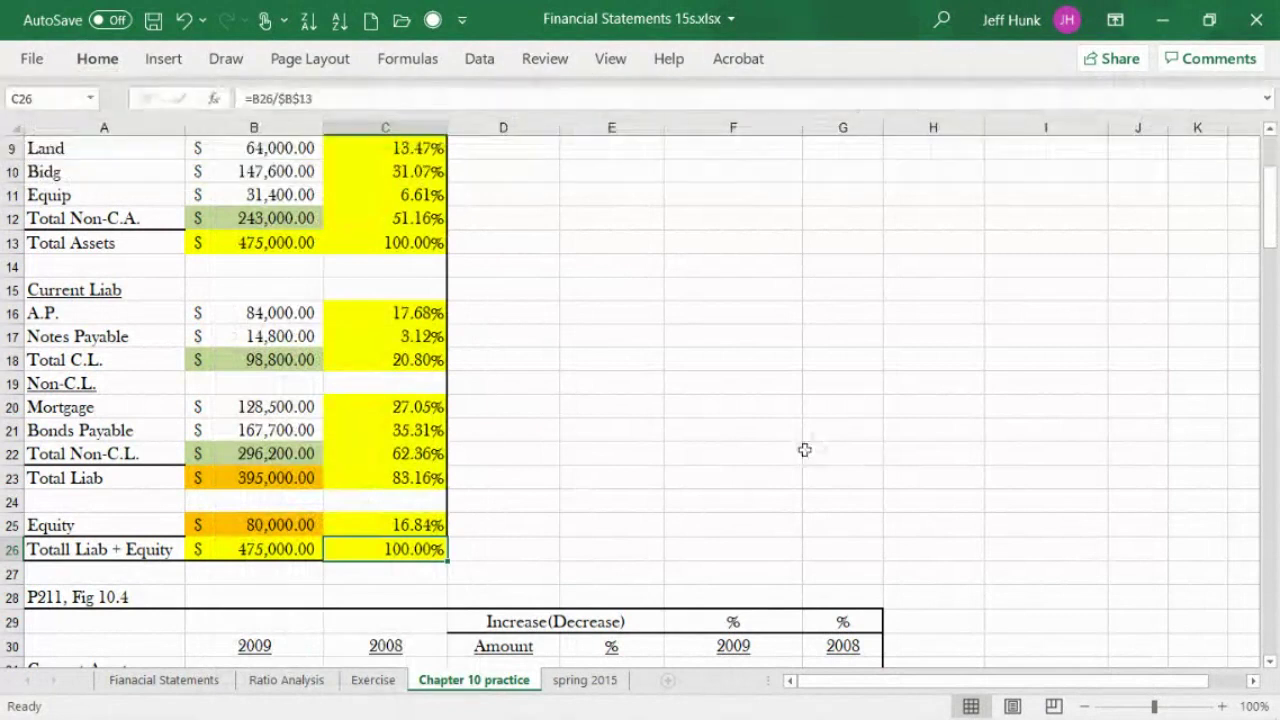
pyautogui.click(611, 505)
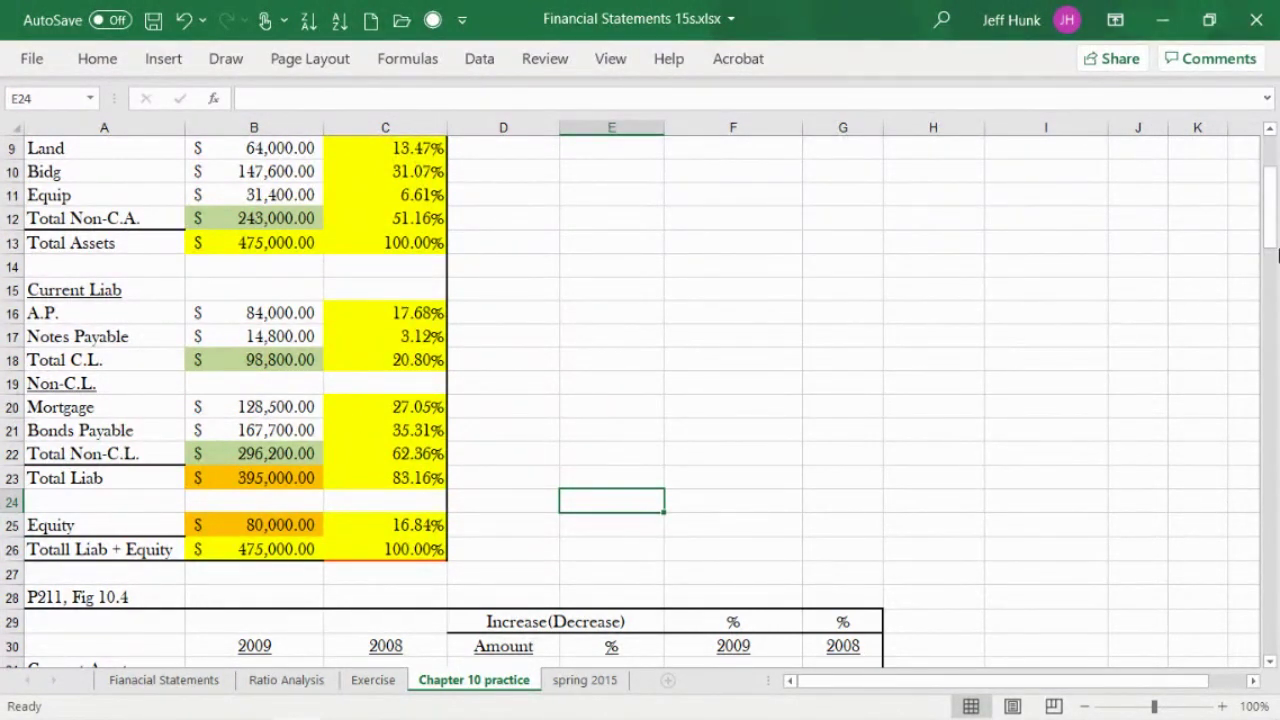
# Examine the ratio formula table on the Ratio Analysis sheet and the Total Liab percentage on the Chapter 10 practice sheet.
pyautogui.moveTo(1271, 240); pyautogui.dragTo(1180, 255)
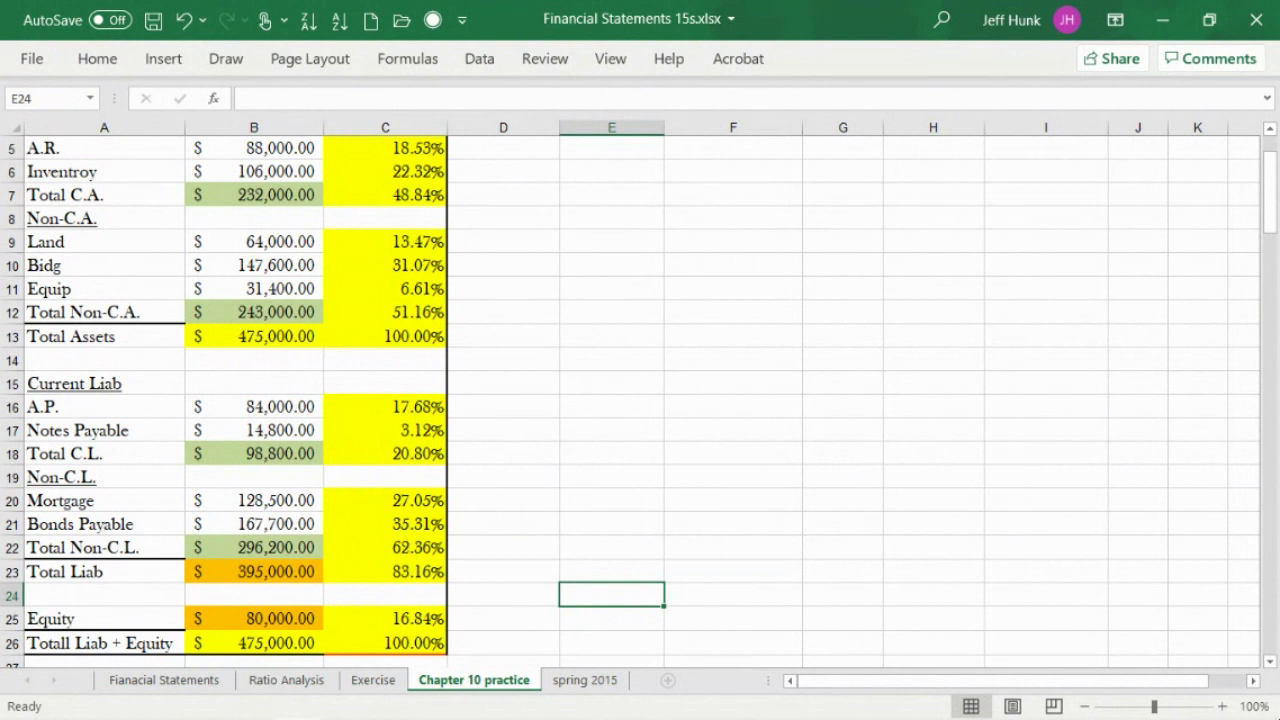
pyautogui.moveTo(1249, 703)
pyautogui.click(286, 680)
pyautogui.click(882, 686)
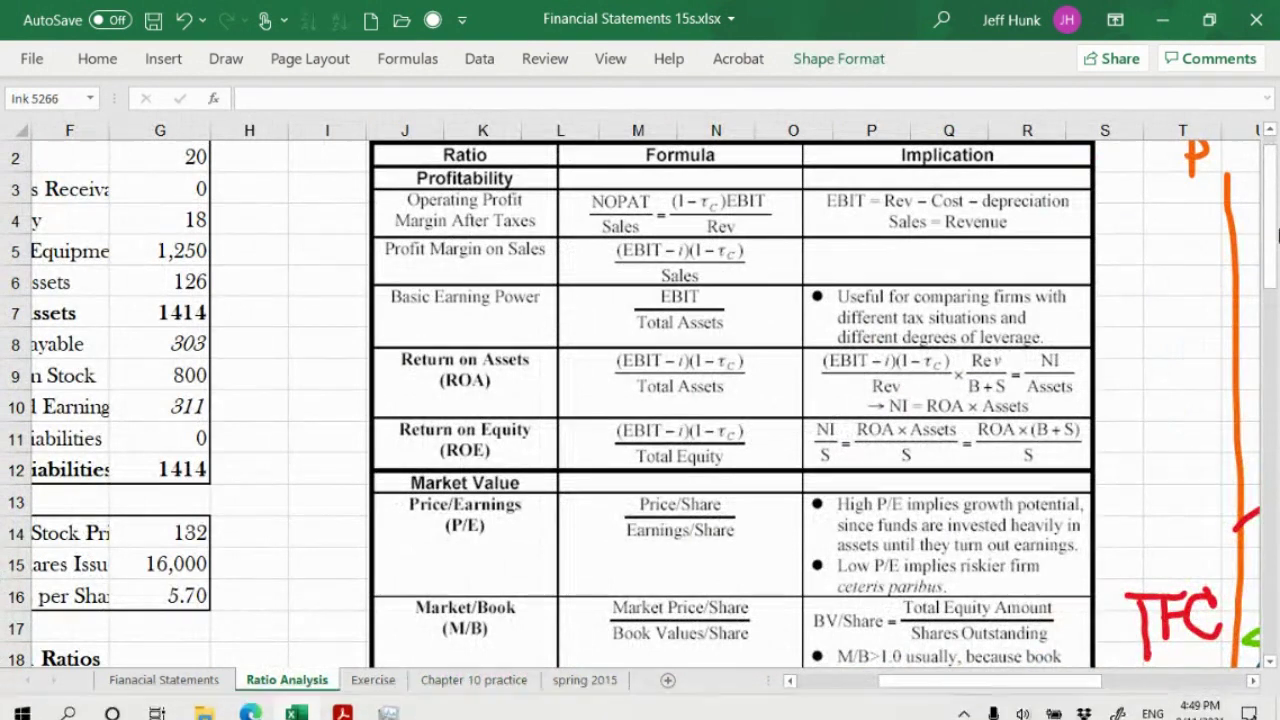
pyautogui.moveTo(1277, 250)
pyautogui.mouseDown()
pyautogui.moveTo(1277, 467)
pyautogui.moveTo(1277, 262)
pyautogui.mouseUp()
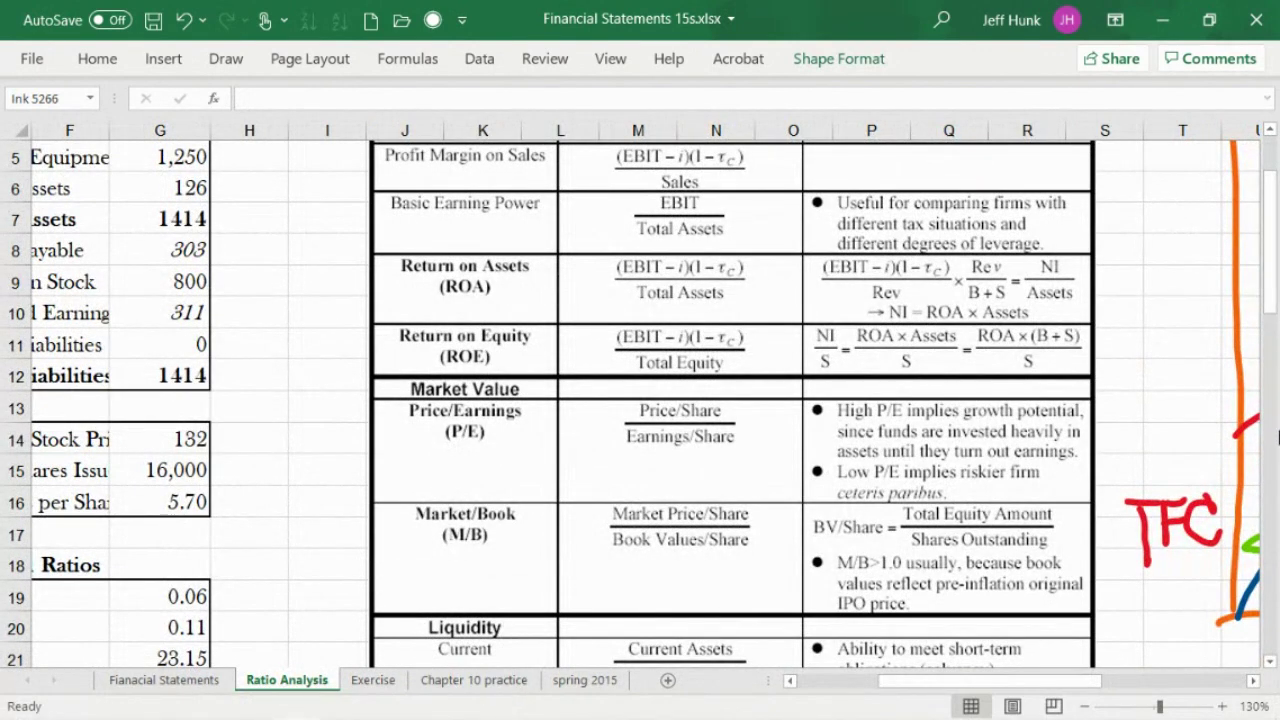
pyautogui.moveTo(1274, 326); pyautogui.dragTo(1272, 535)
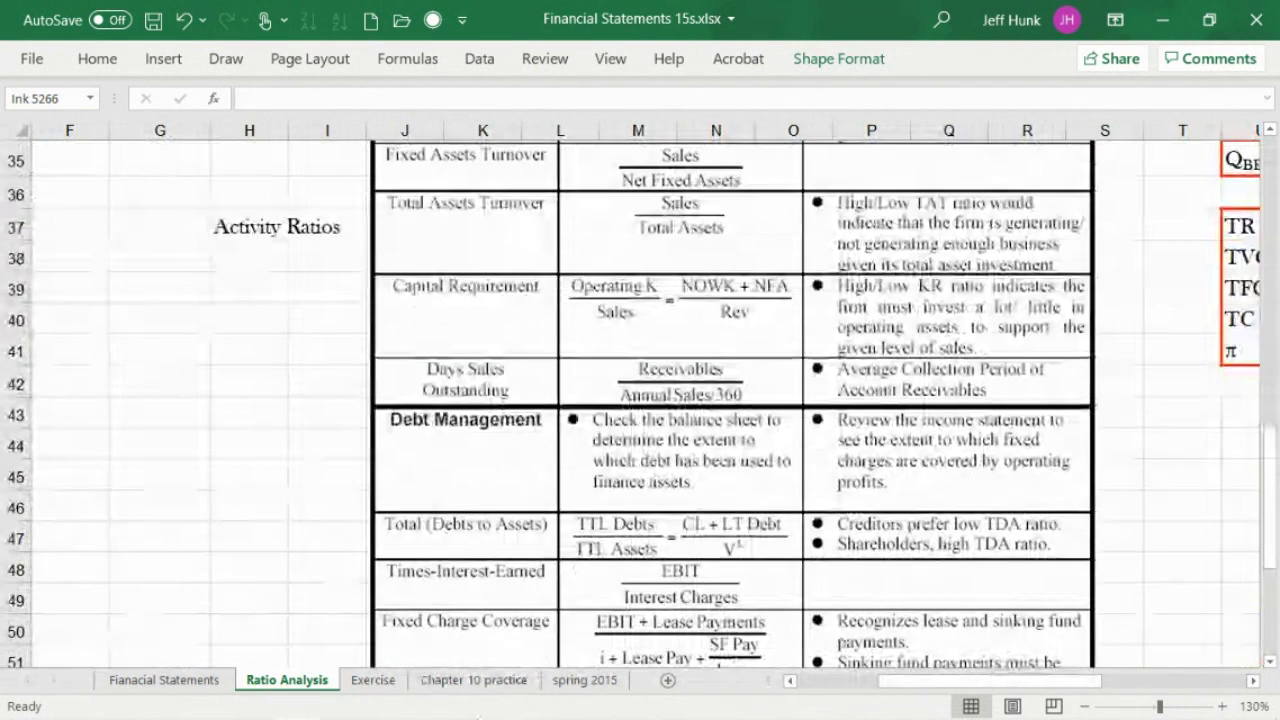
pyautogui.click(388, 682)
pyautogui.click(452, 681)
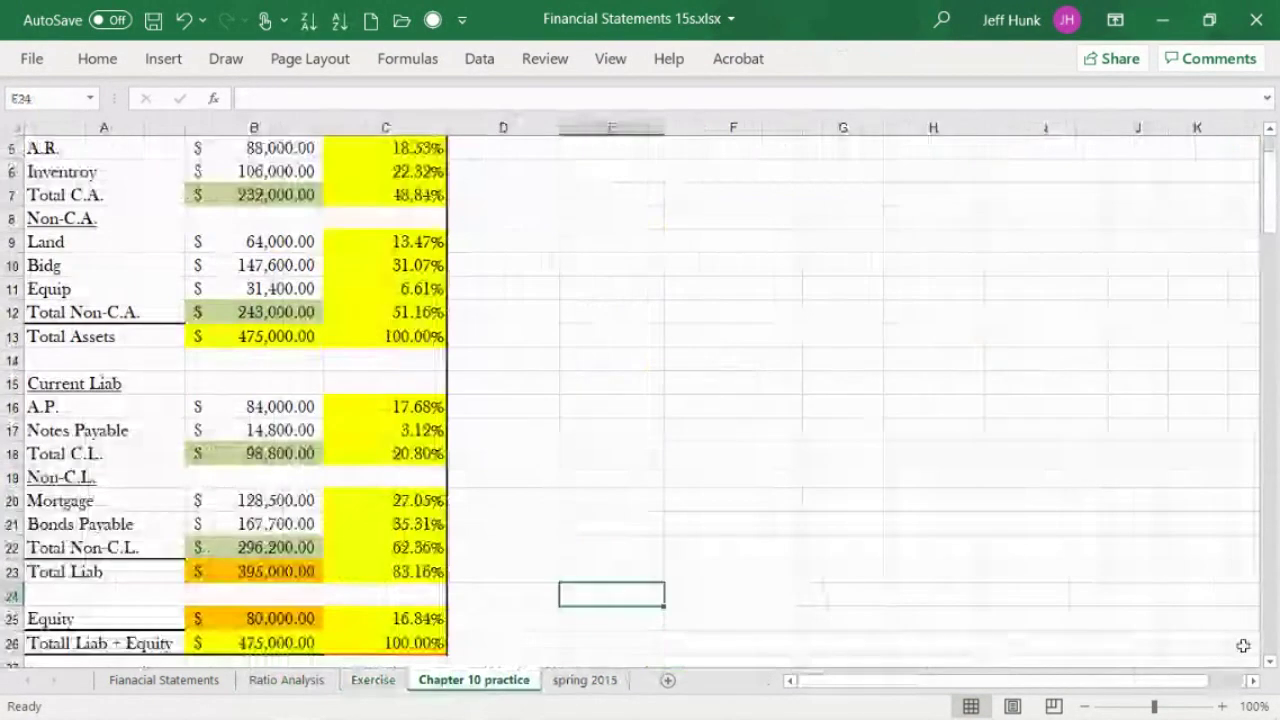
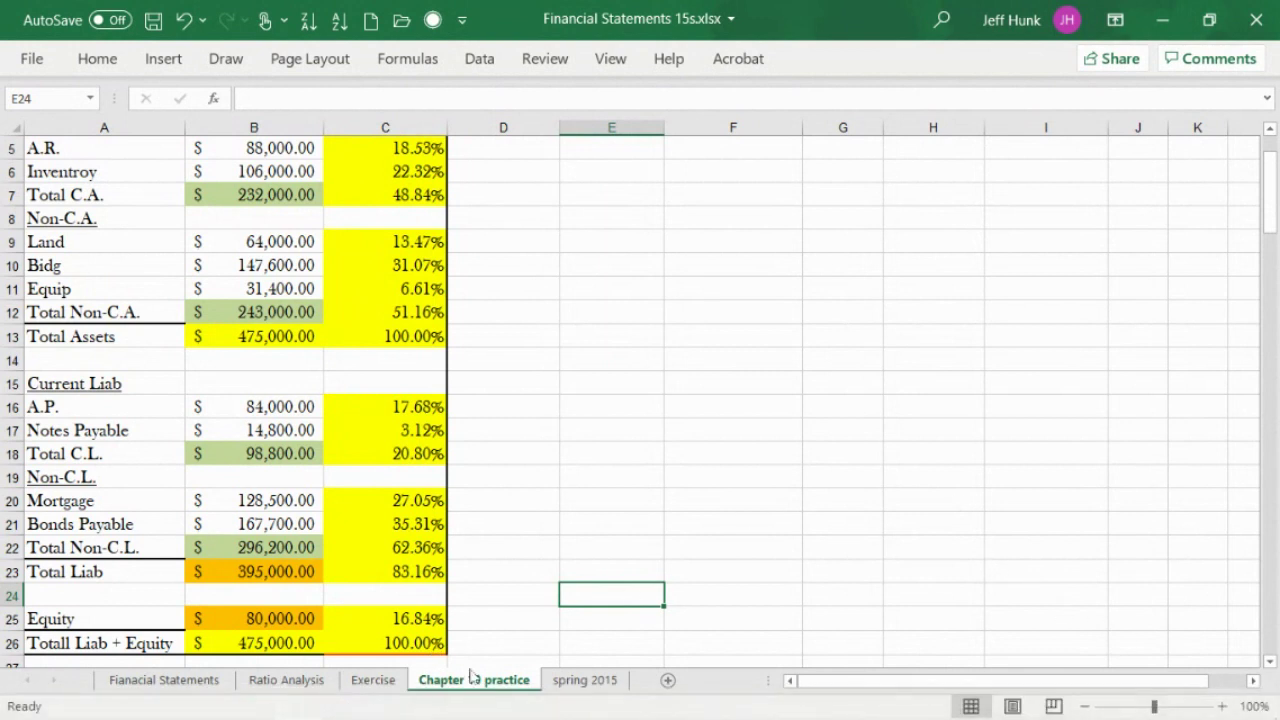
pyautogui.click(384, 578)
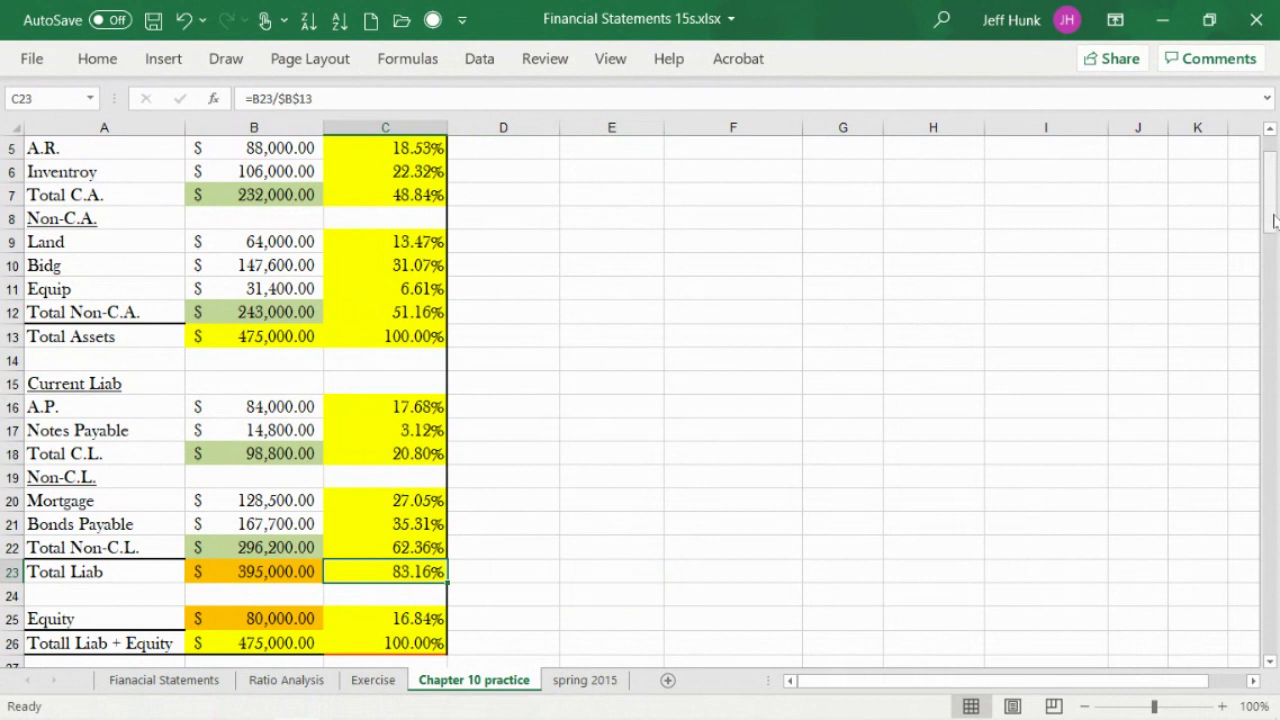
# Fill the increase/decrease and percentage cells D32:G56 of the Fig 10.4 table with the standard yellow.
pyautogui.moveTo(1271, 218)
pyautogui.mouseDown()
pyautogui.moveTo(1275, 258)
pyautogui.moveTo(1275, 206)
pyautogui.moveTo(1276, 228)
pyautogui.mouseUp()
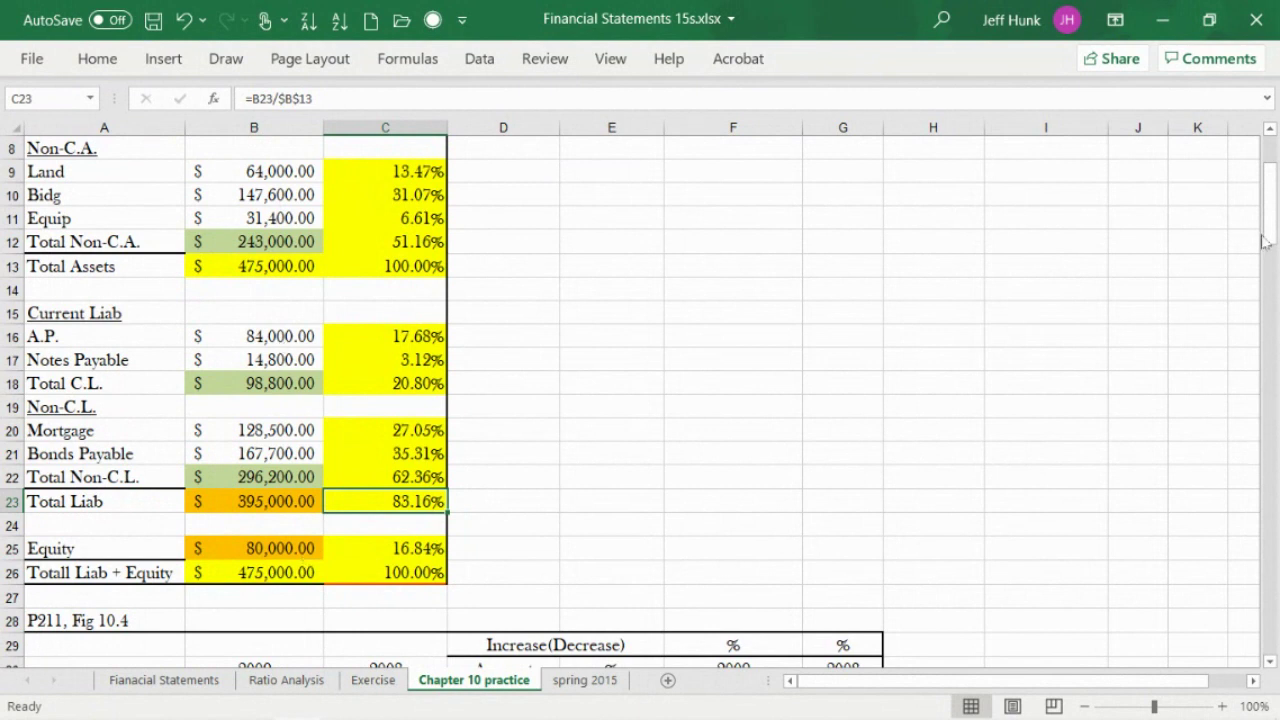
pyautogui.moveTo(1265, 240); pyautogui.dragTo(1277, 286)
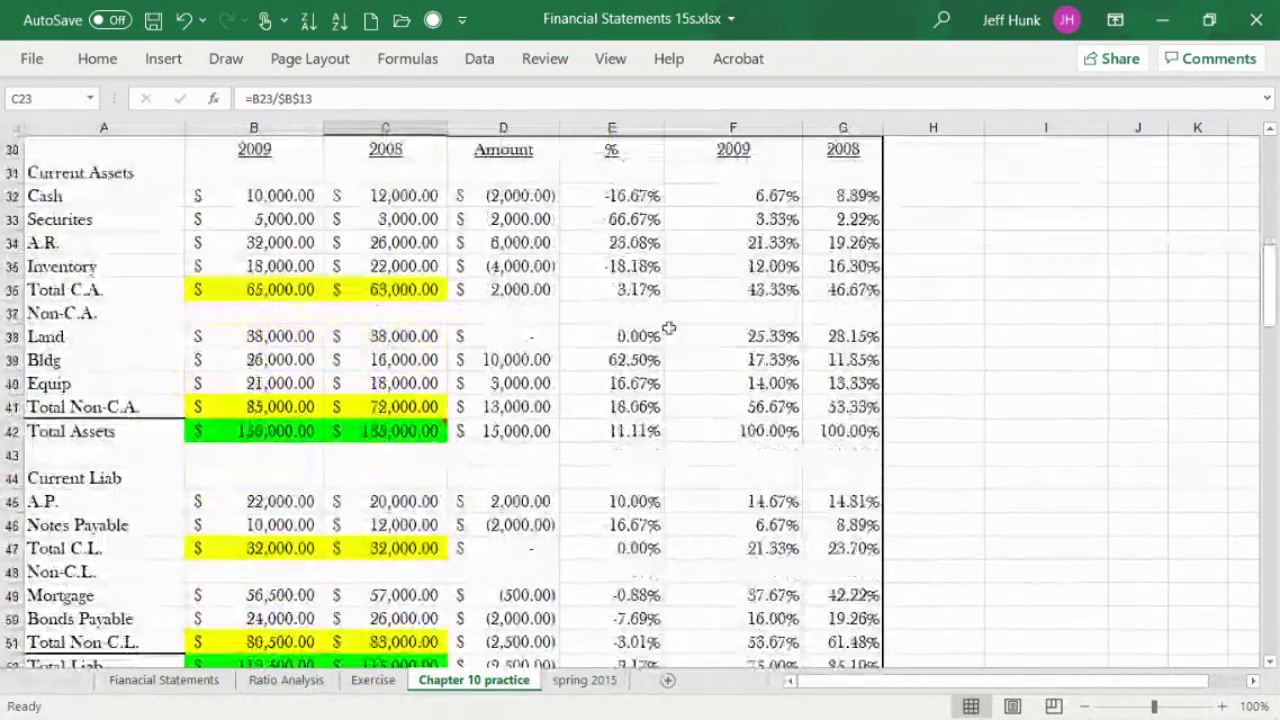
pyautogui.moveTo(485, 193); pyautogui.dragTo(820, 591)
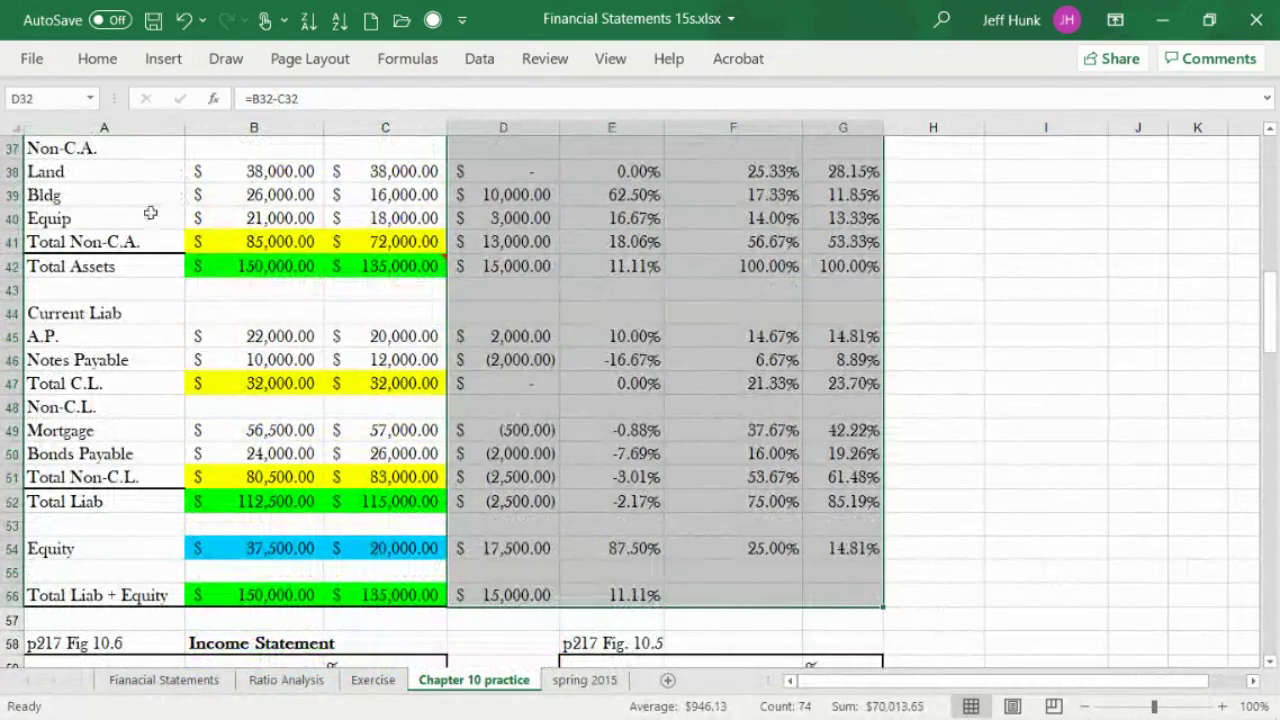
pyautogui.click(90, 60)
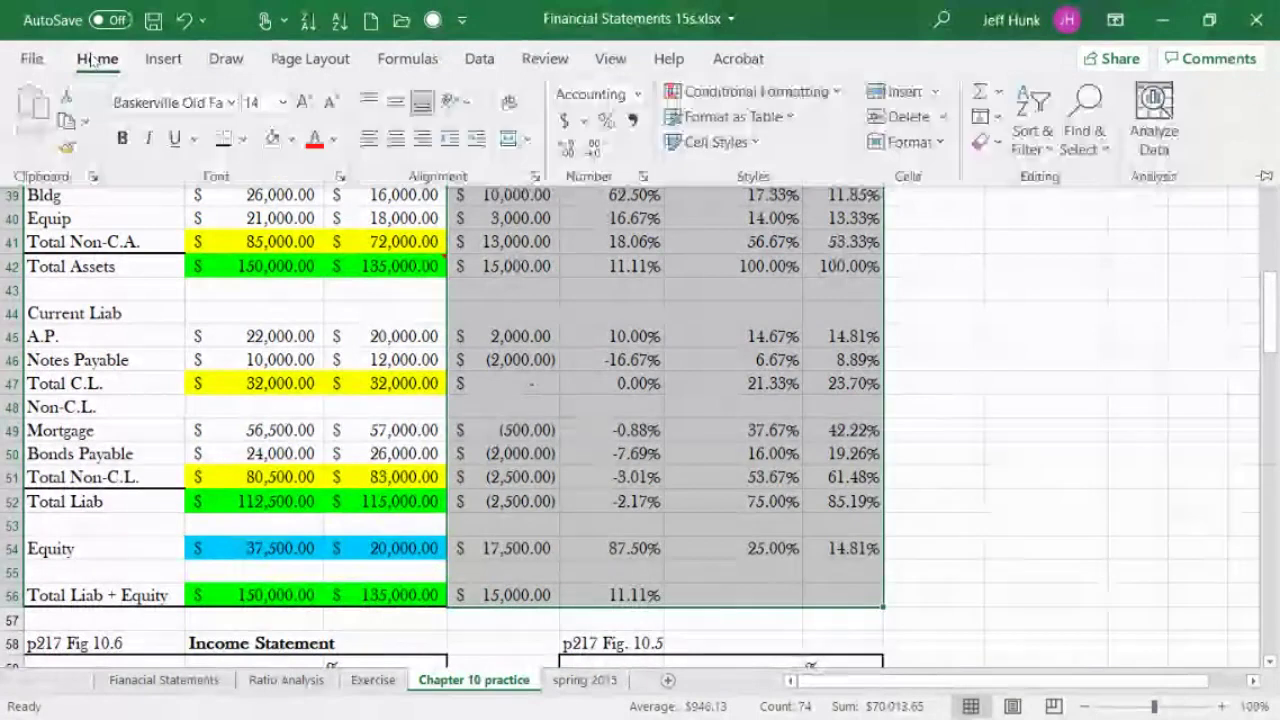
pyautogui.click(291, 145)
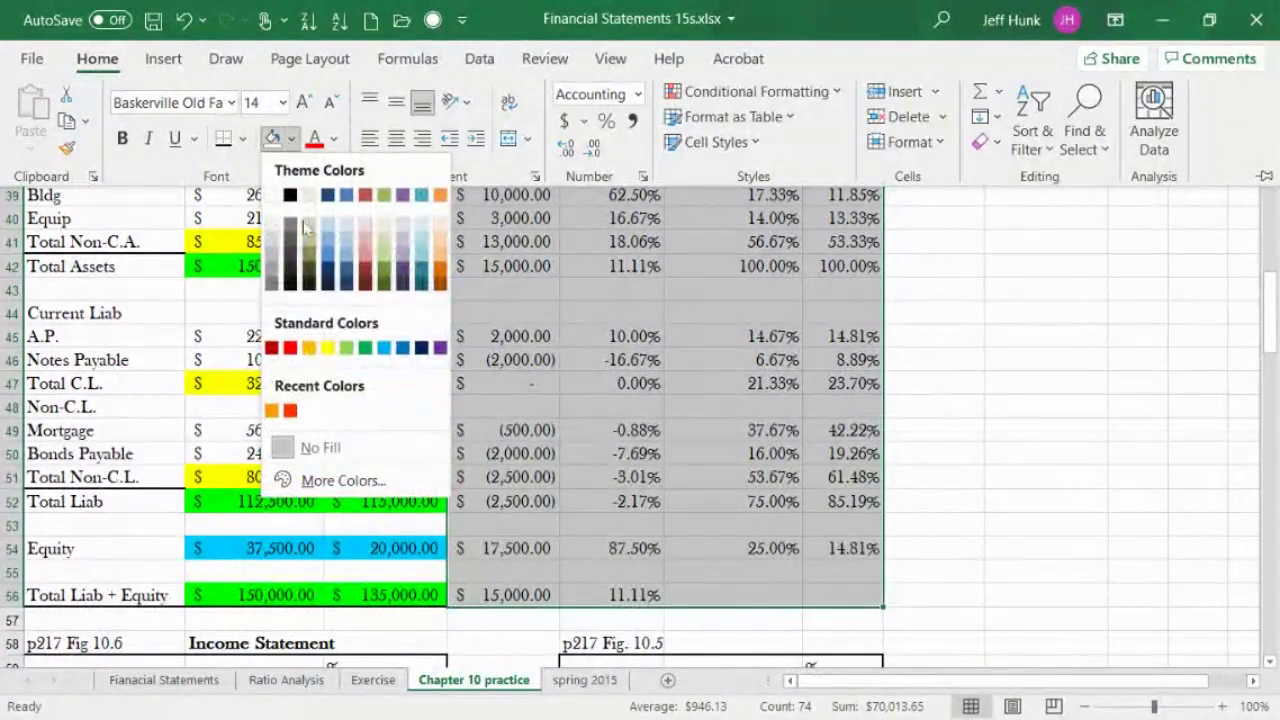
pyautogui.click(334, 348)
pyautogui.scroll(3, 335, 357)
pyautogui.scroll(2, 335, 357)
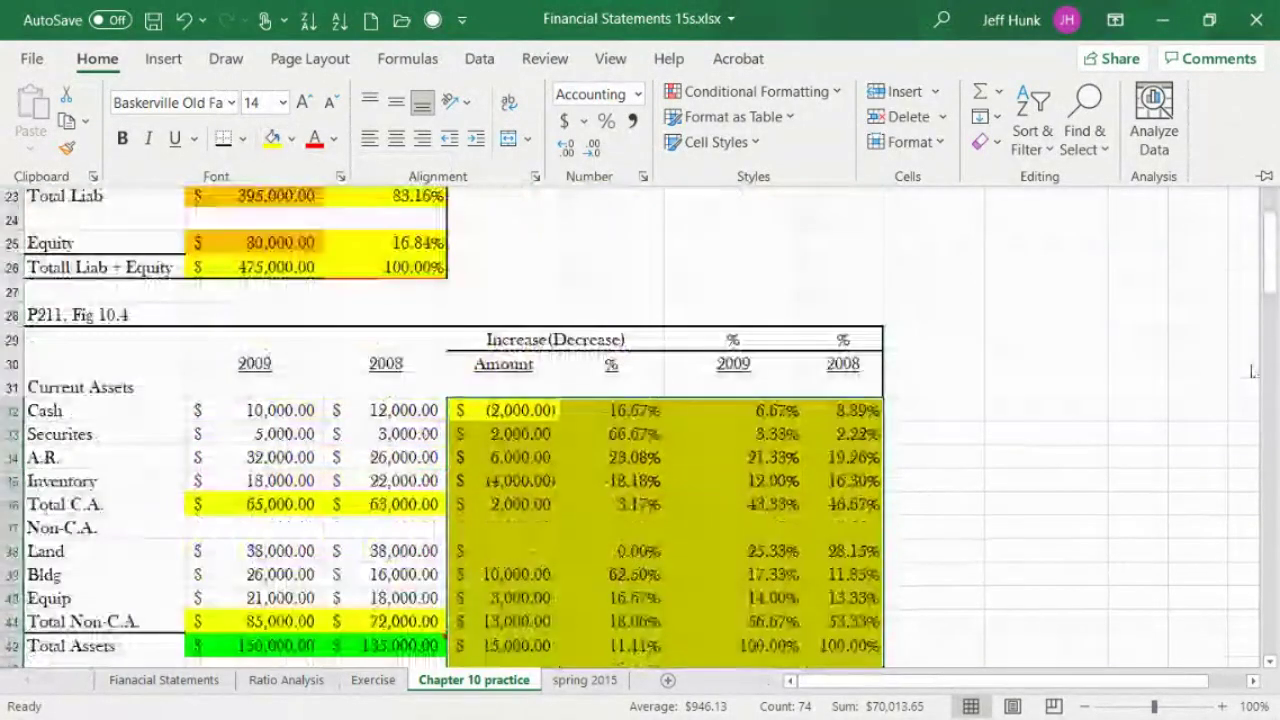
pyautogui.click(245, 505)
pyautogui.moveTo(230, 505); pyautogui.dragTo(336, 493)
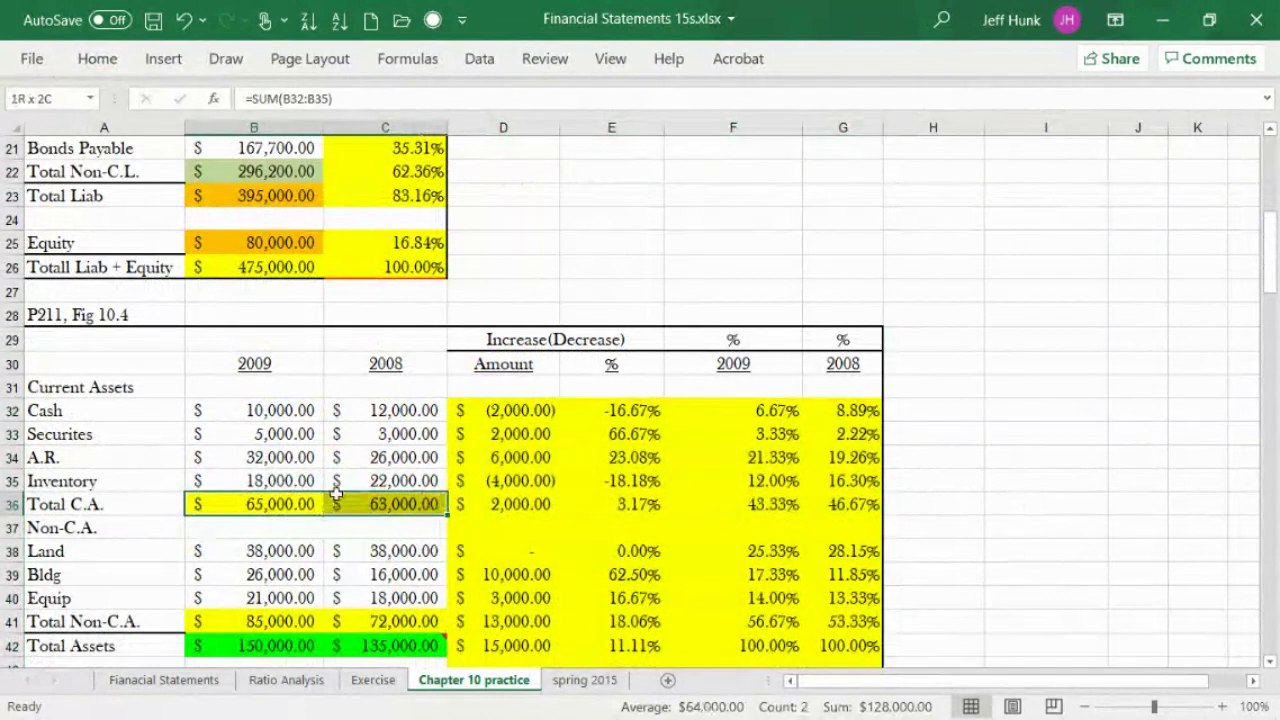
pyautogui.click(97, 58)
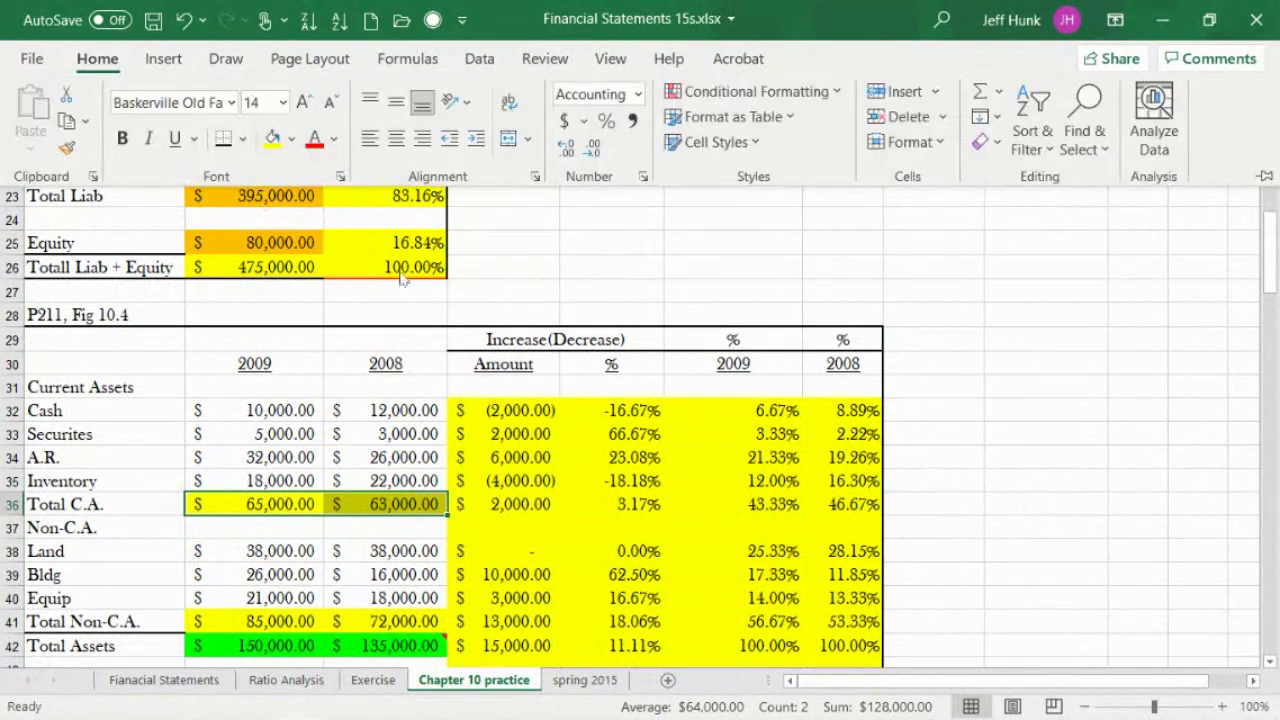
# Clear the contents of the yellow cells D32:G56 in the Fig 10.4 table.
pyautogui.click(480, 393)
pyautogui.moveTo(466, 409); pyautogui.dragTo(880, 415)
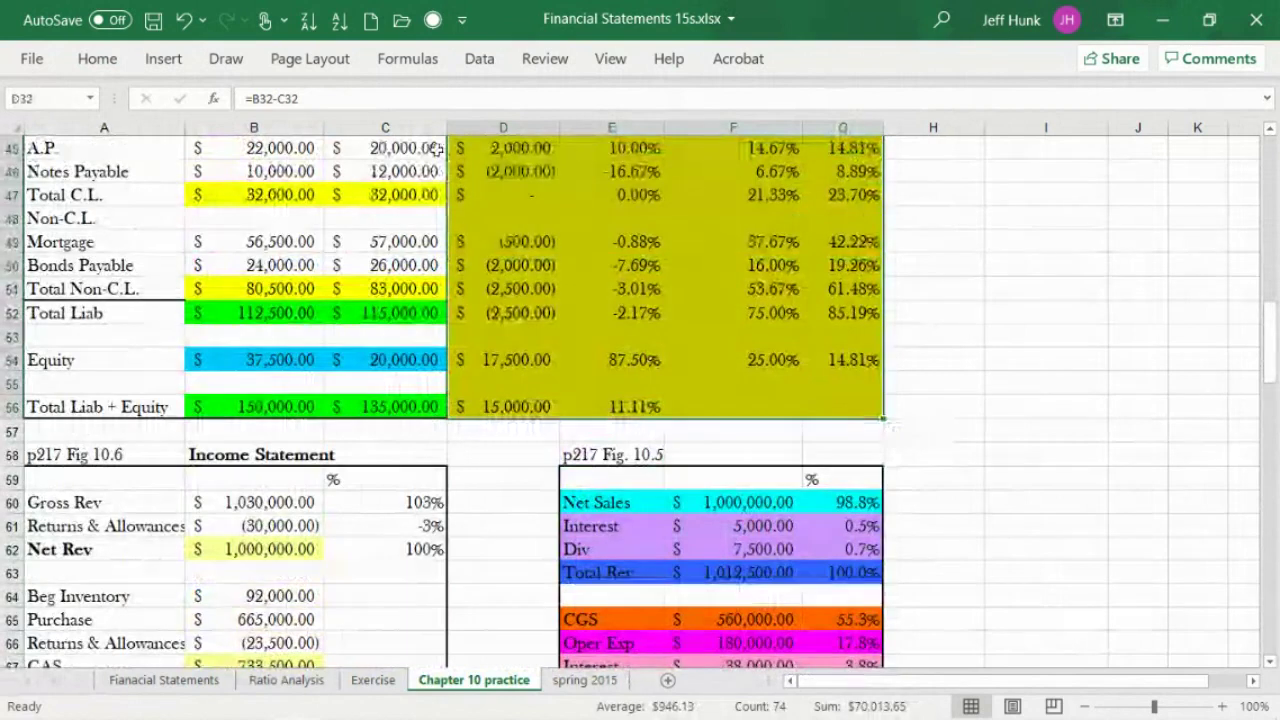
pyautogui.click(97, 58)
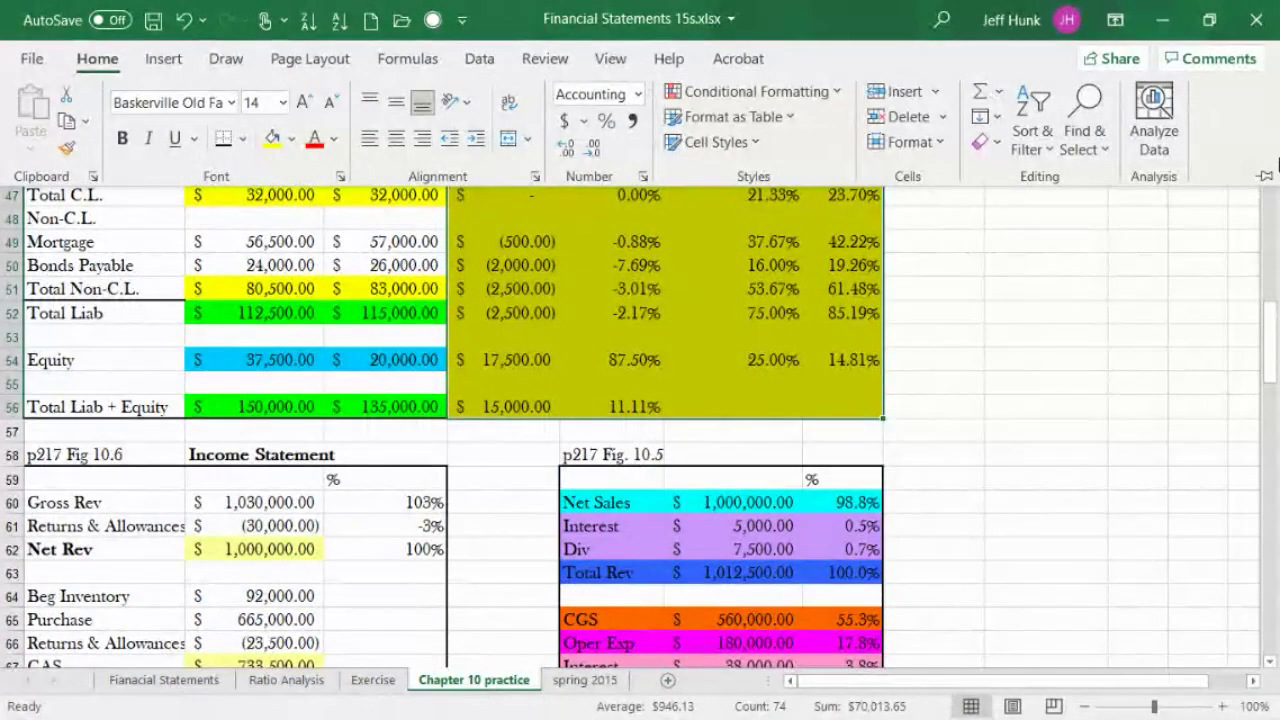
pyautogui.scroll(8, 612, 268)
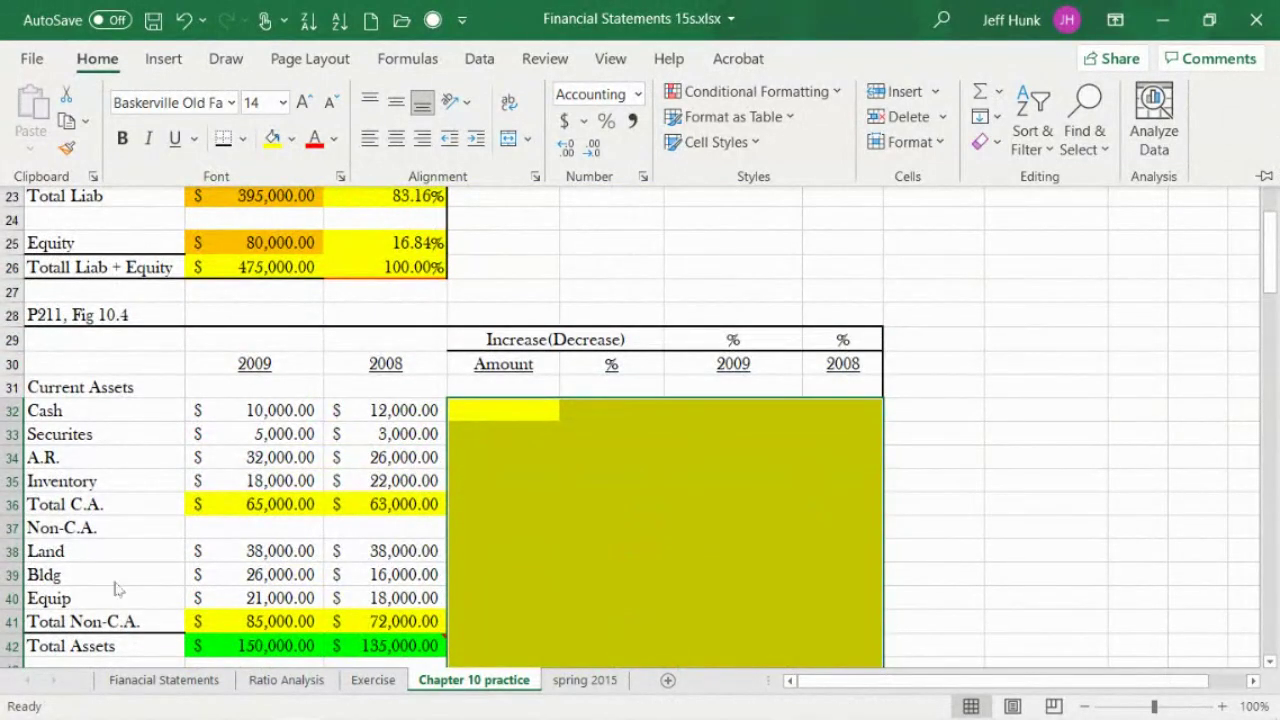
# Fill the Total C.A. cells B36:C36 in the Fig 10.4 table with a light olive green theme colour.
pyautogui.click(252, 495)
pyautogui.moveTo(240, 505); pyautogui.dragTo(363, 505)
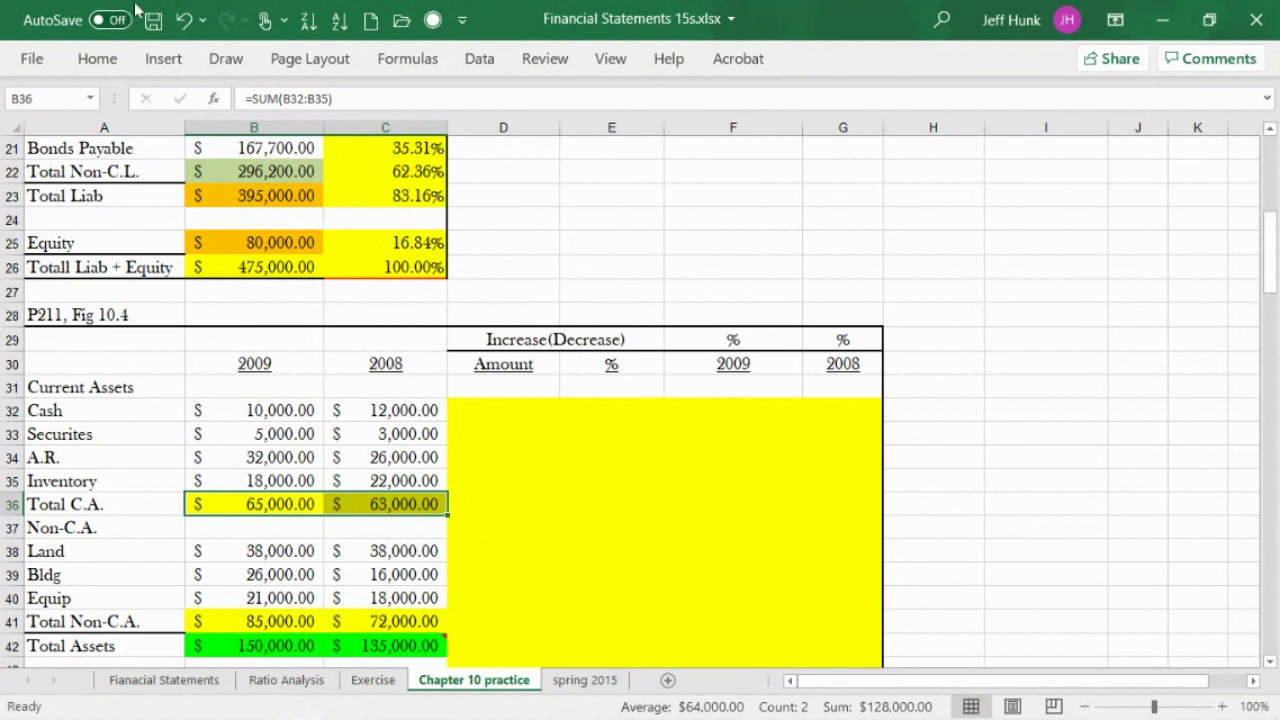
pyautogui.click(100, 60)
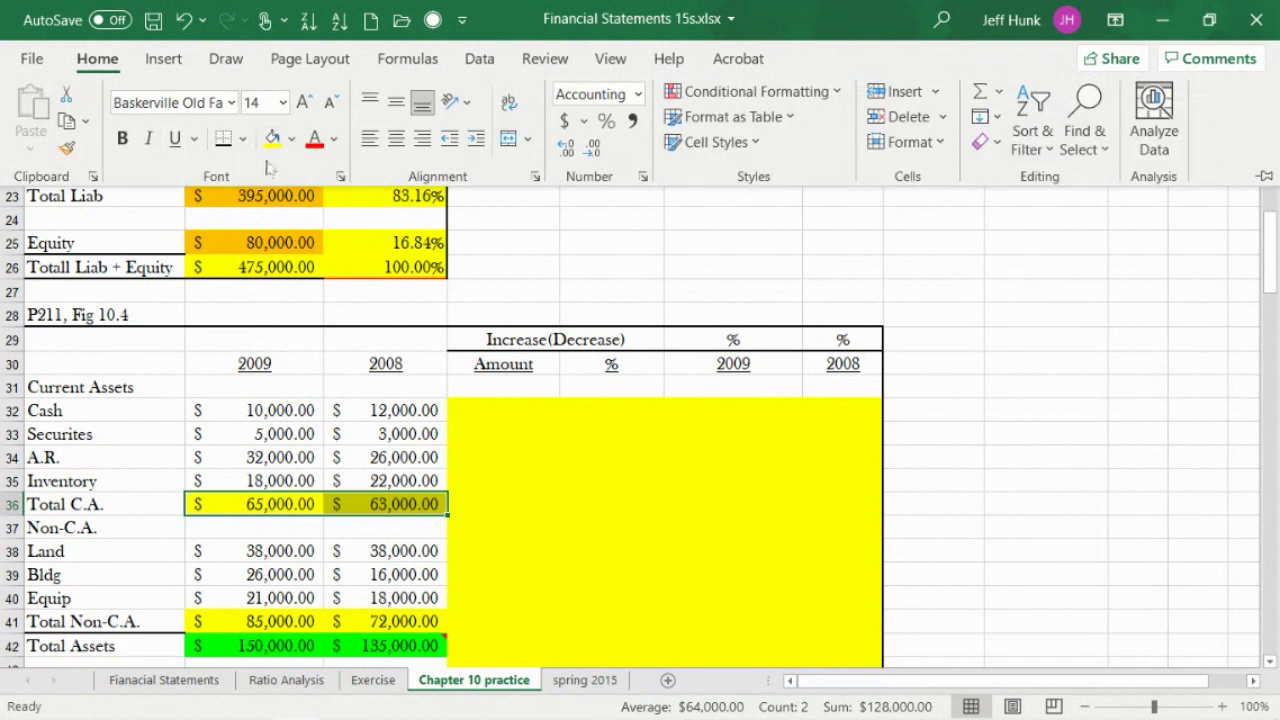
pyautogui.click(292, 140)
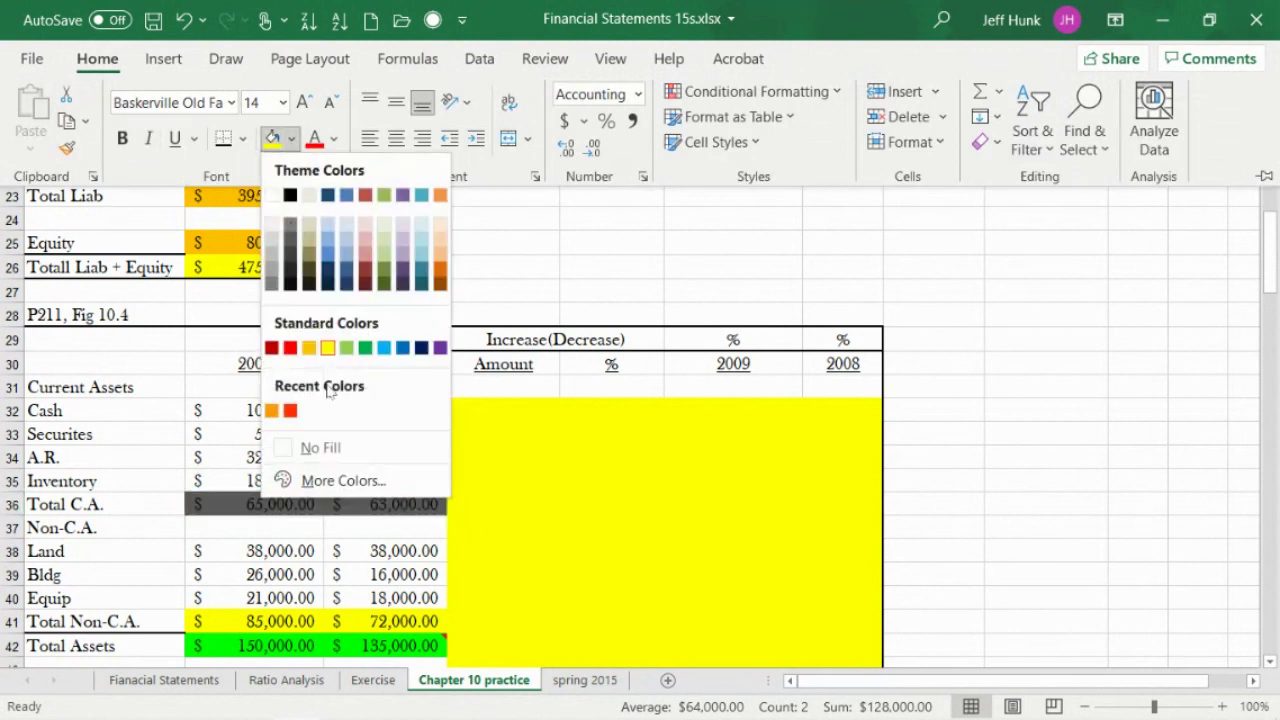
pyautogui.click(386, 247)
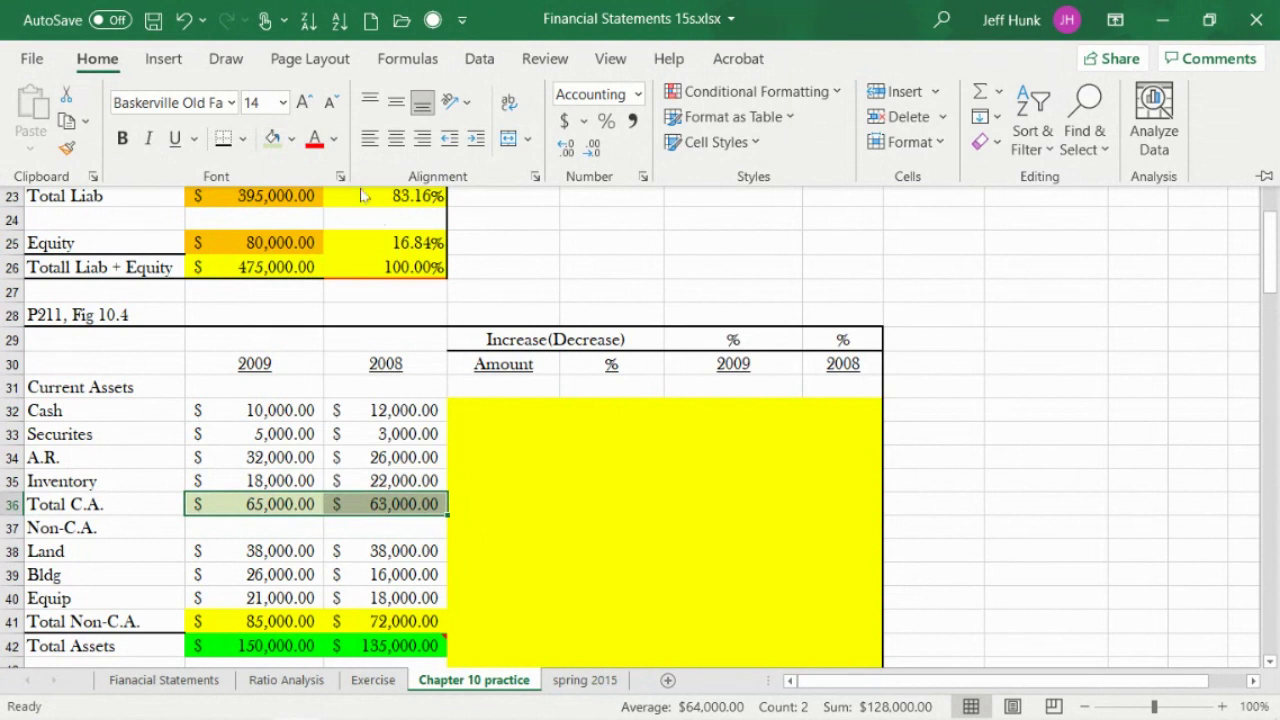
pyautogui.click(293, 141)
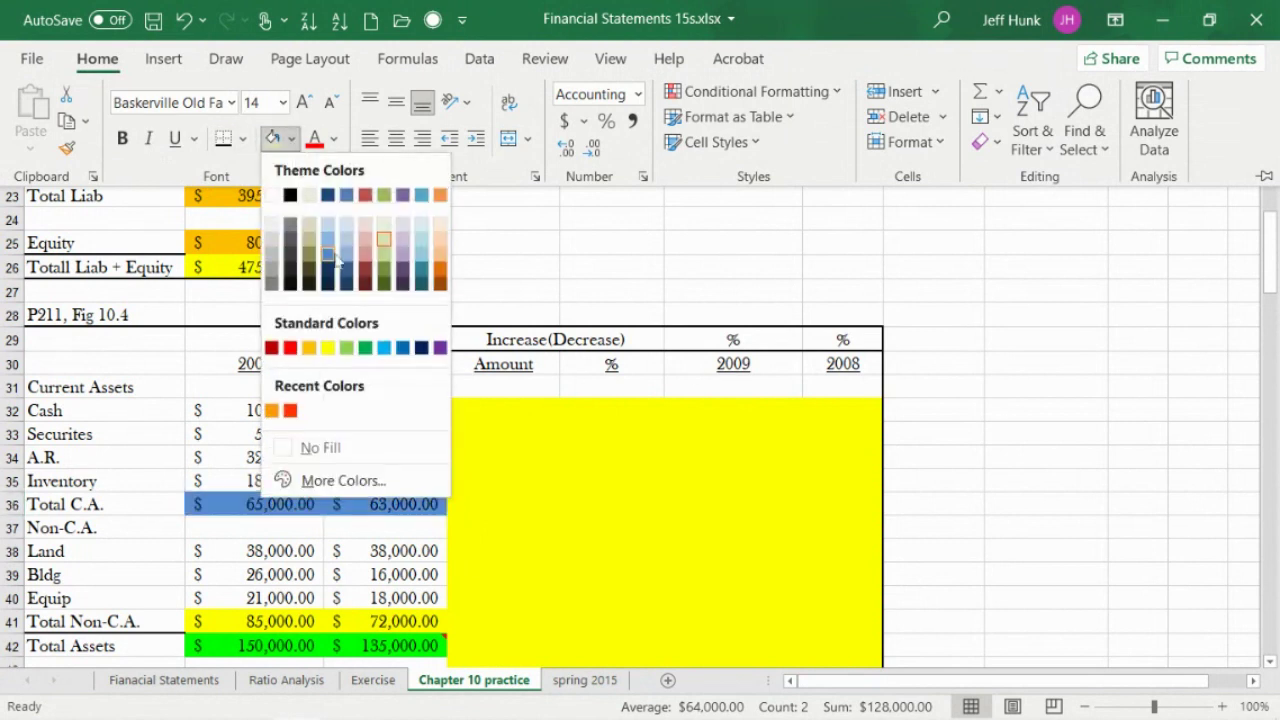
pyautogui.press('Escape')
# Apply the same light olive green fill to the Total Non-C.A. and Total Assets cells B41:C42.
pyautogui.moveTo(1277, 252); pyautogui.dragTo(1272, 250)
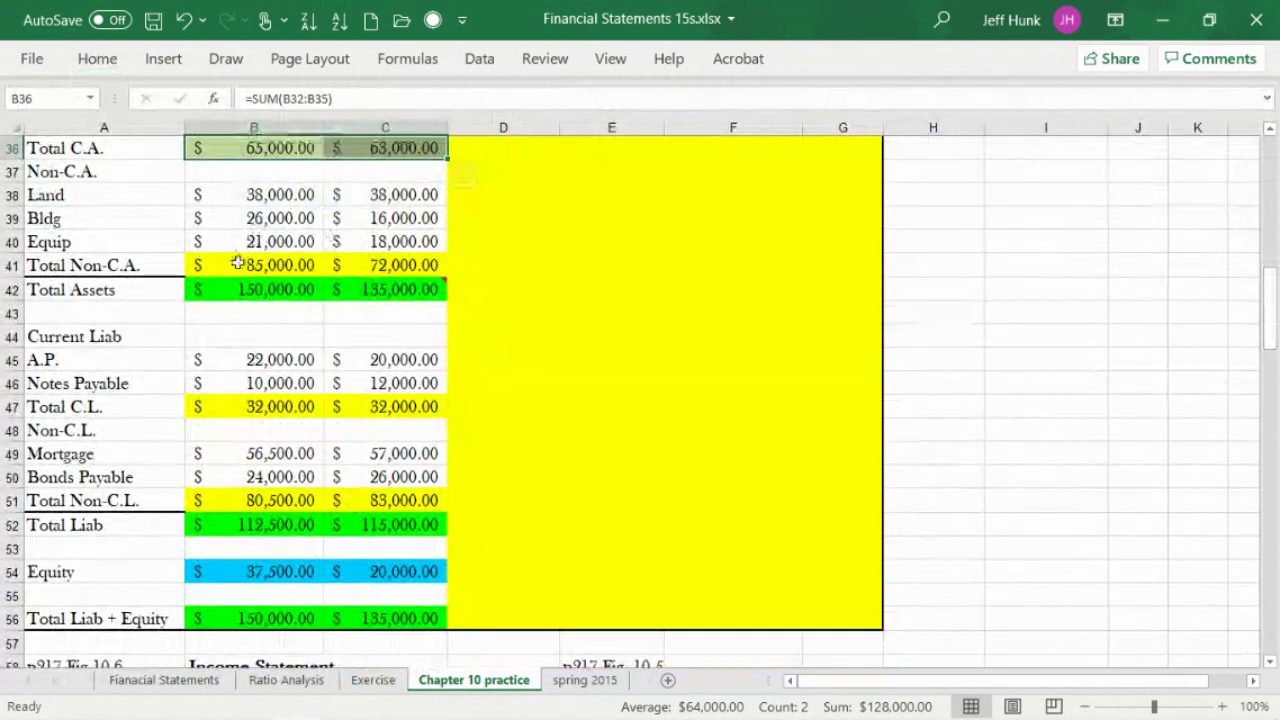
pyautogui.moveTo(244, 264); pyautogui.dragTo(366, 282)
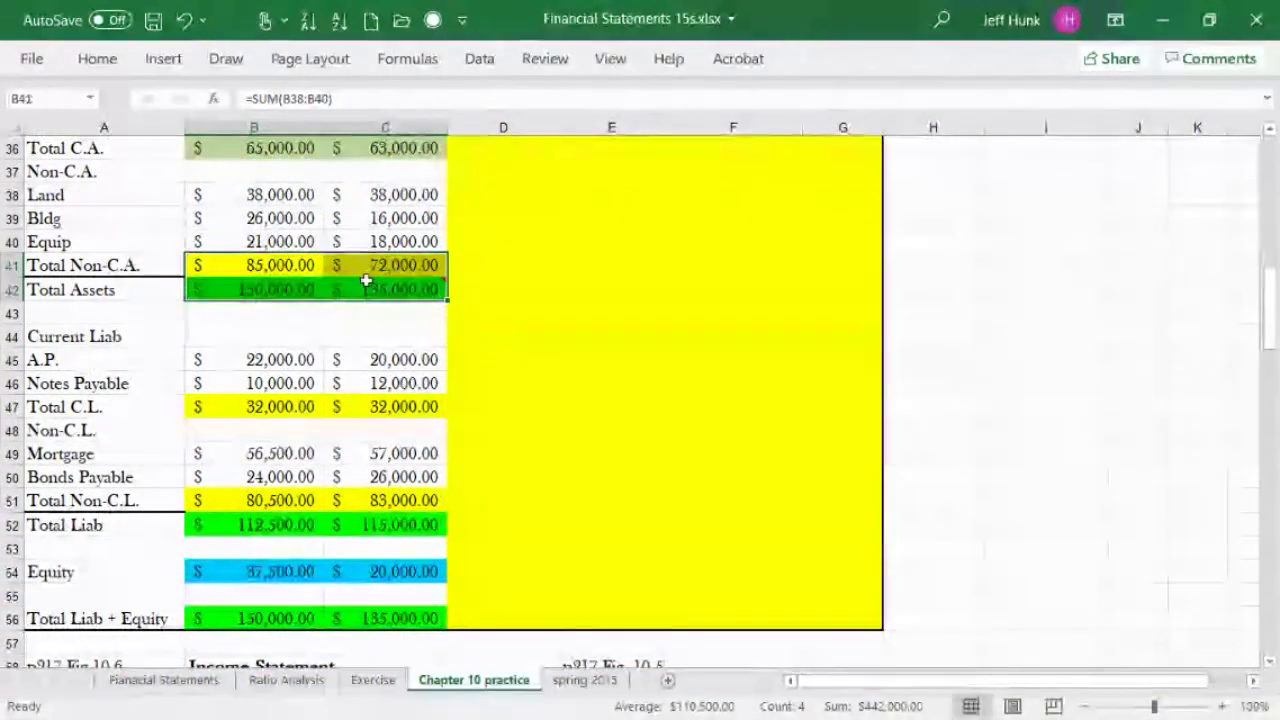
pyautogui.click(97, 58)
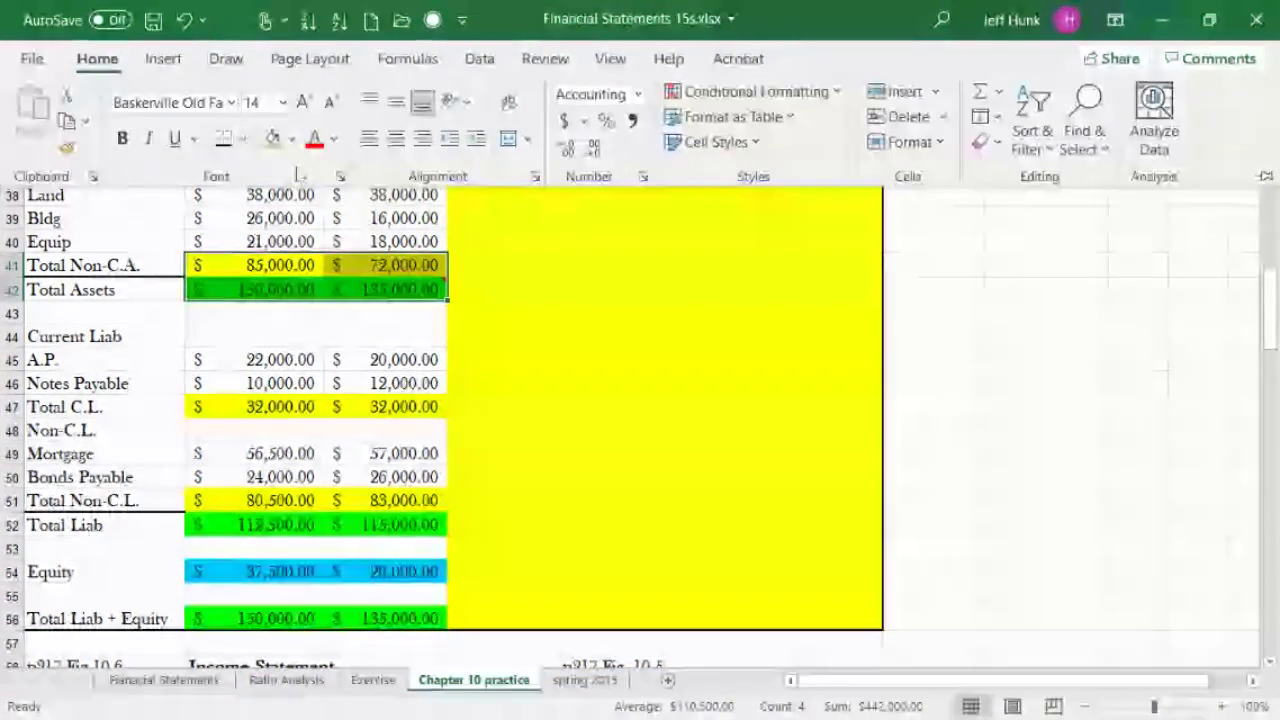
pyautogui.click(272, 140)
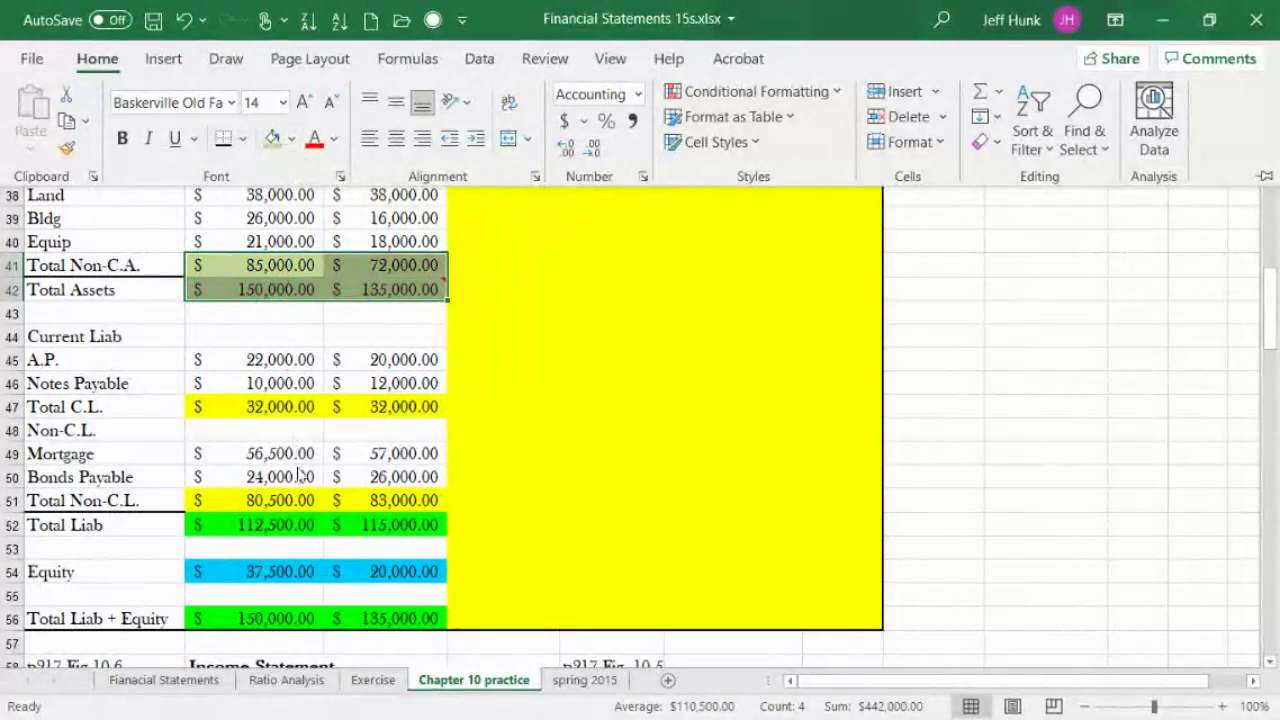
pyautogui.click(240, 400)
pyautogui.click(243, 402)
pyautogui.moveTo(243, 402); pyautogui.dragTo(434, 402)
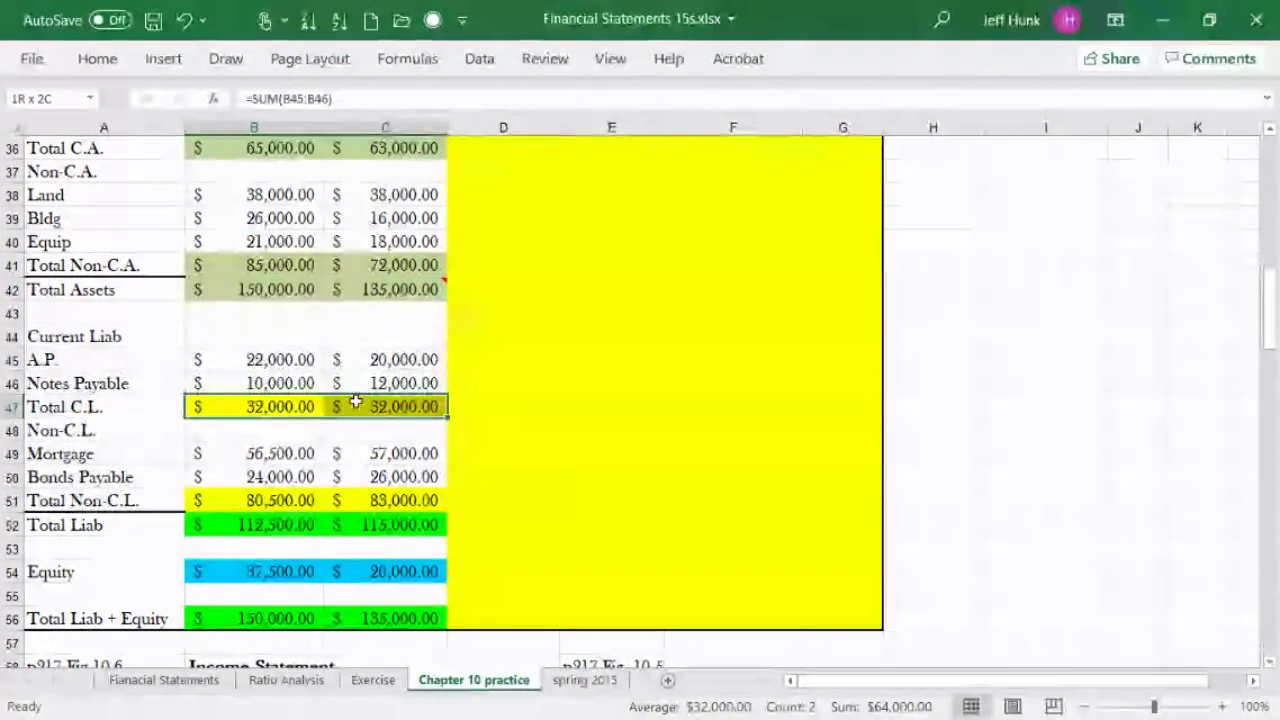
pyautogui.click(100, 60)
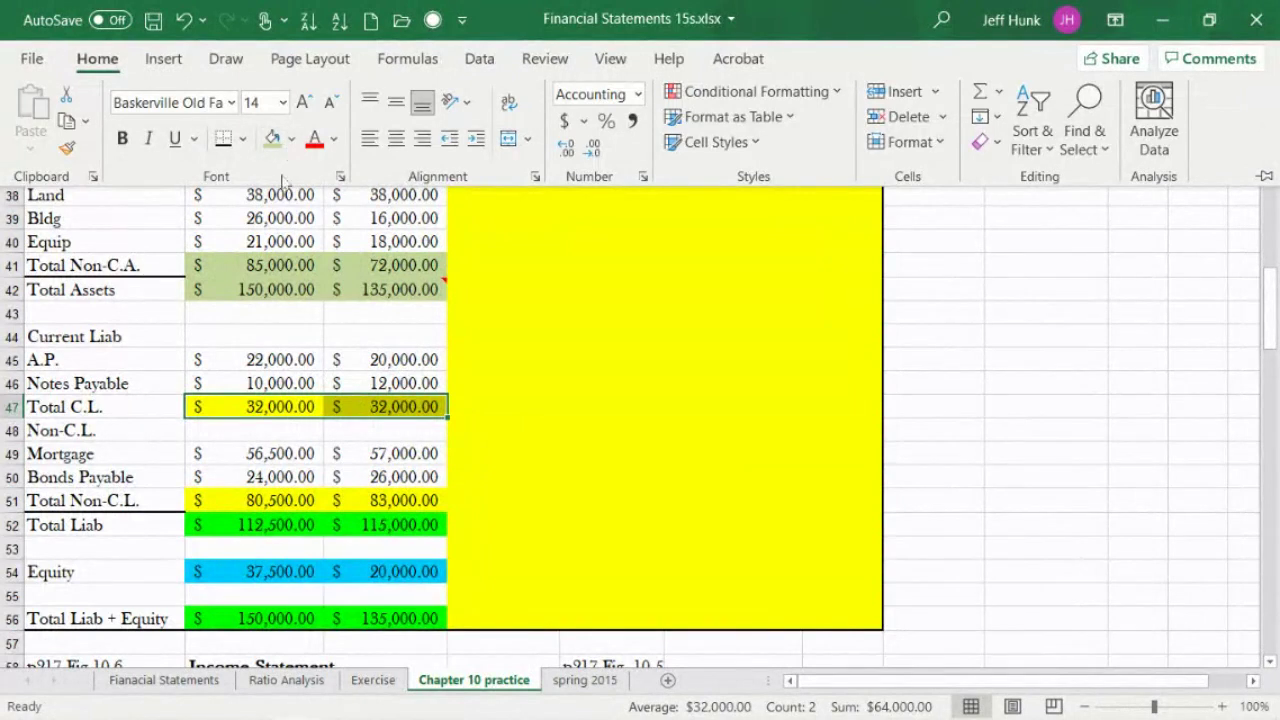
# Fill the Total Assets cells B42:C42 with the standard orange.
pyautogui.click(223, 286)
pyautogui.moveTo(313, 288); pyautogui.dragTo(370, 289)
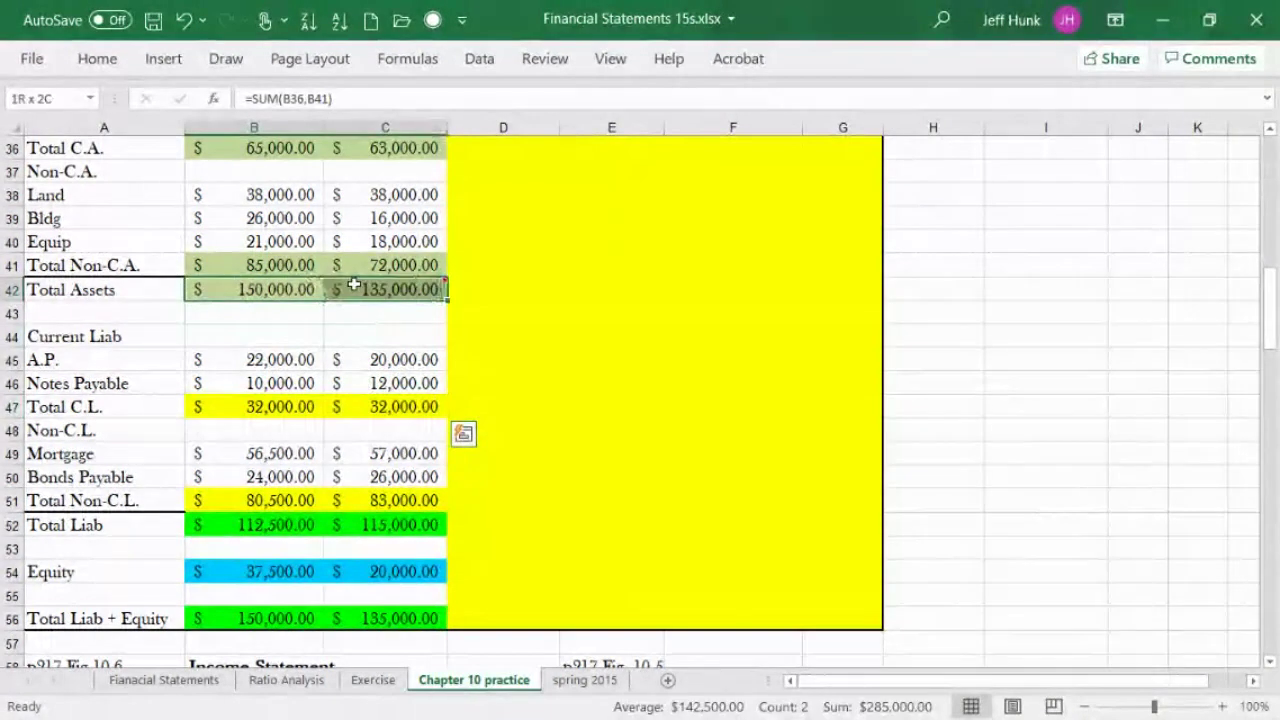
pyautogui.click(99, 57)
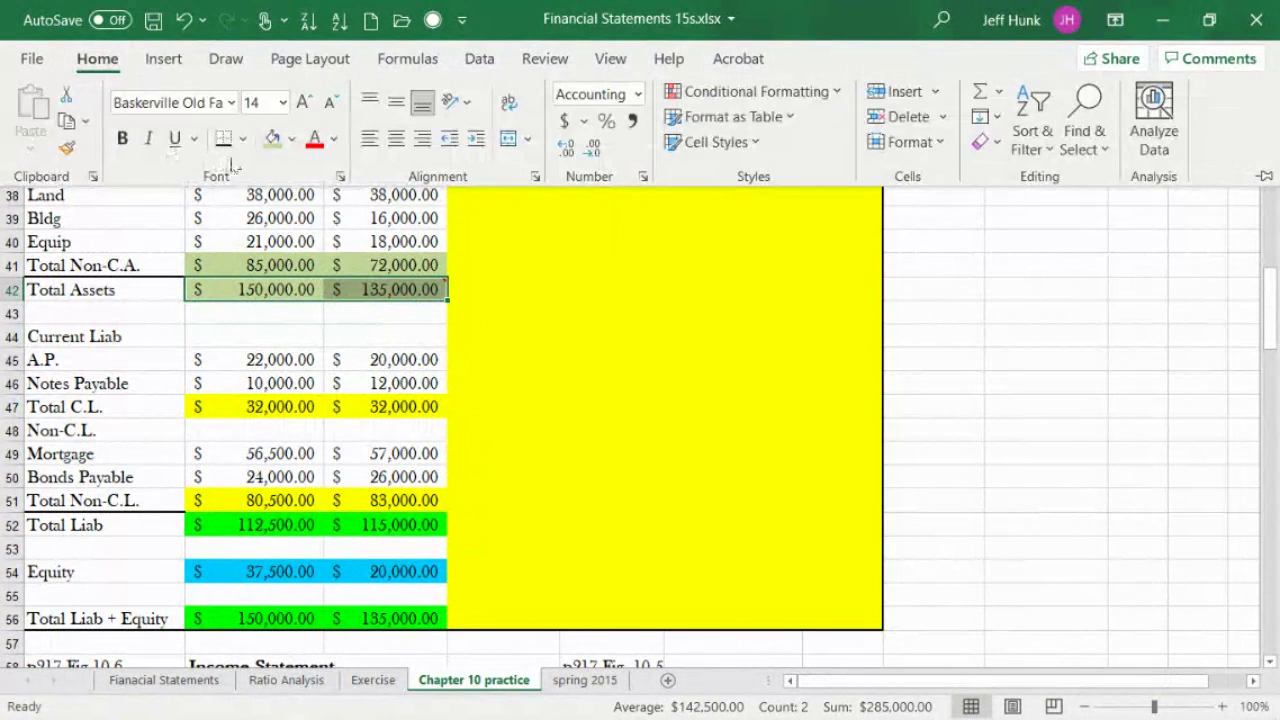
pyautogui.click(292, 140)
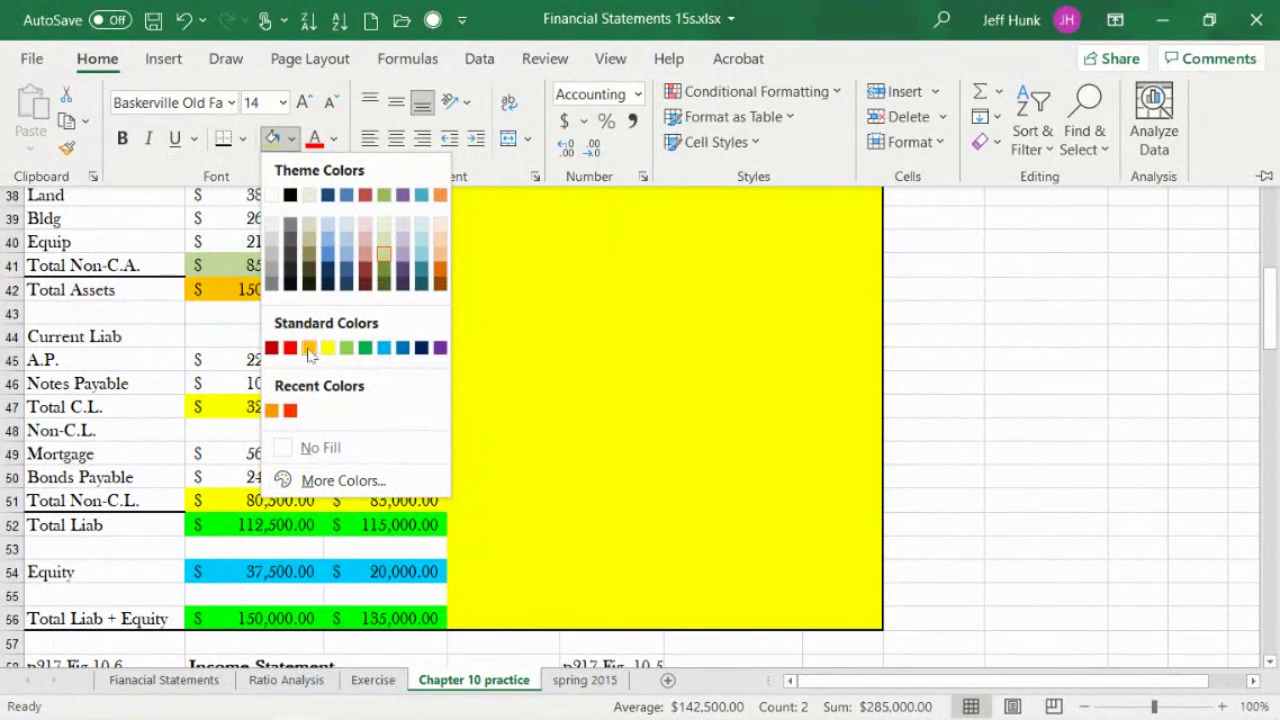
pyautogui.click(322, 342)
# Fill the Total C.L. cells B47:C47 with the light olive green theme colour.
pyautogui.moveTo(212, 408); pyautogui.dragTo(340, 406)
pyautogui.click(112, 57)
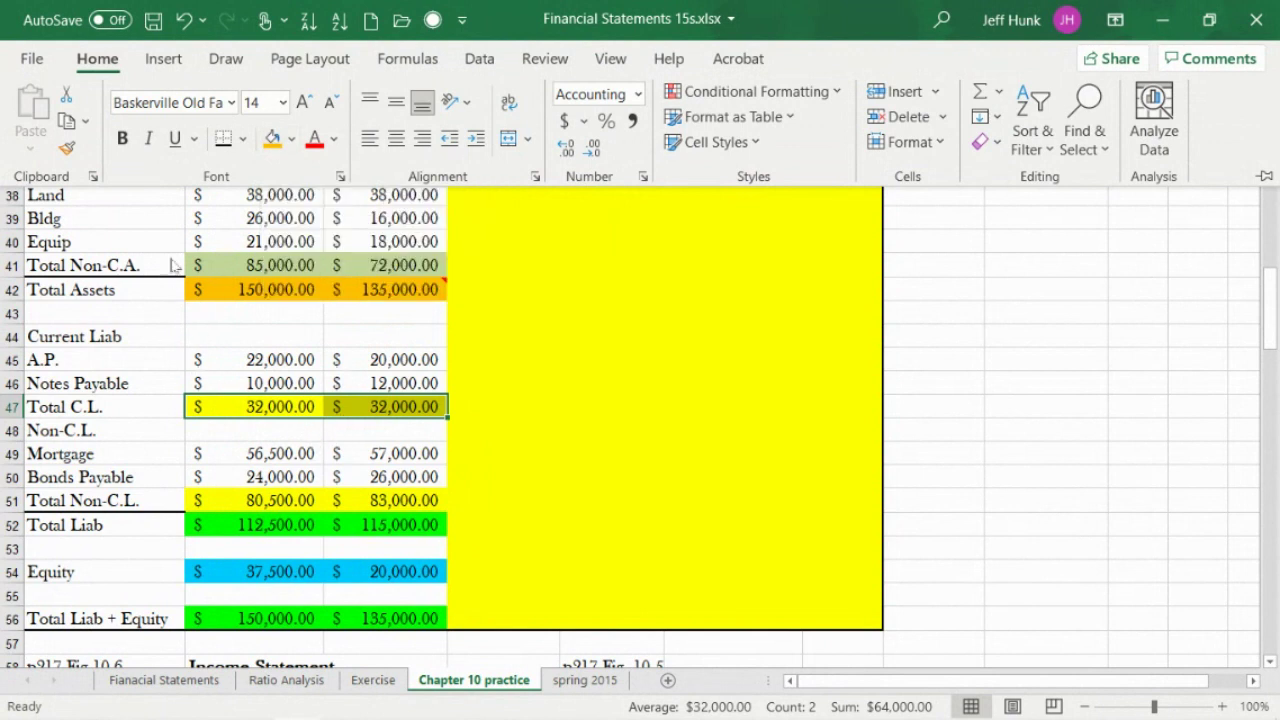
pyautogui.moveTo(1267, 297); pyautogui.dragTo(1267, 278)
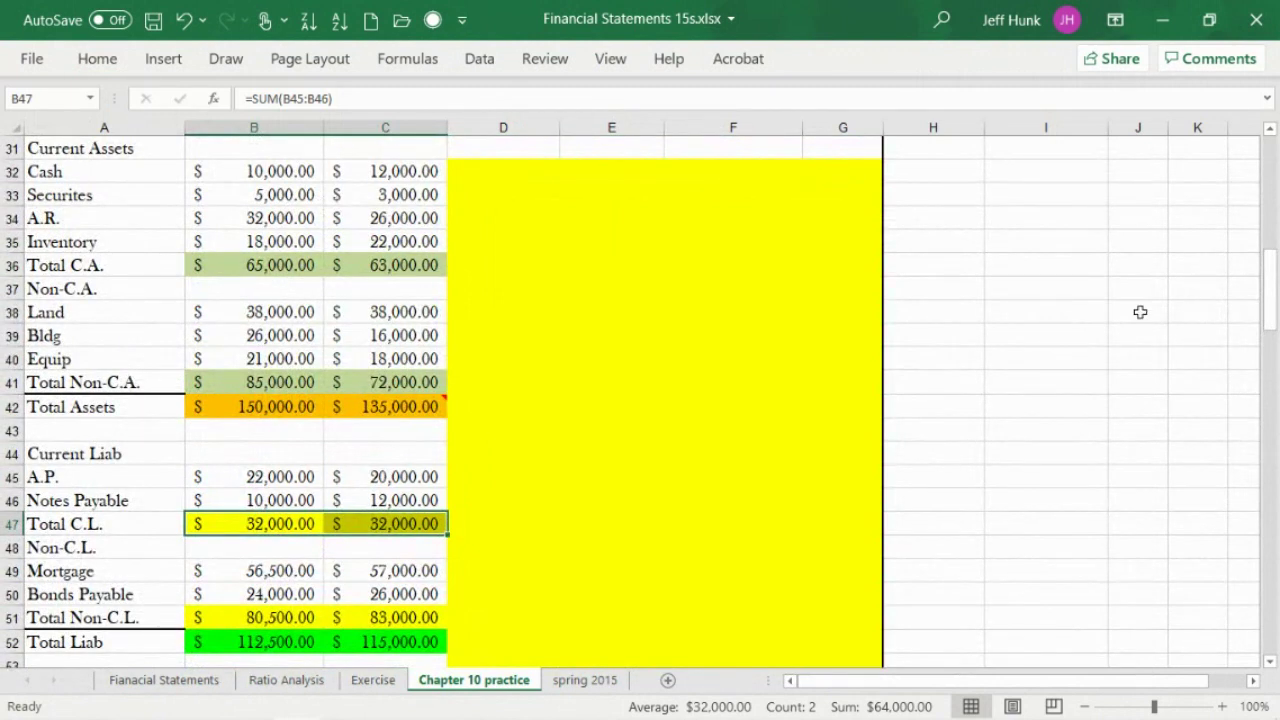
pyautogui.click(100, 60)
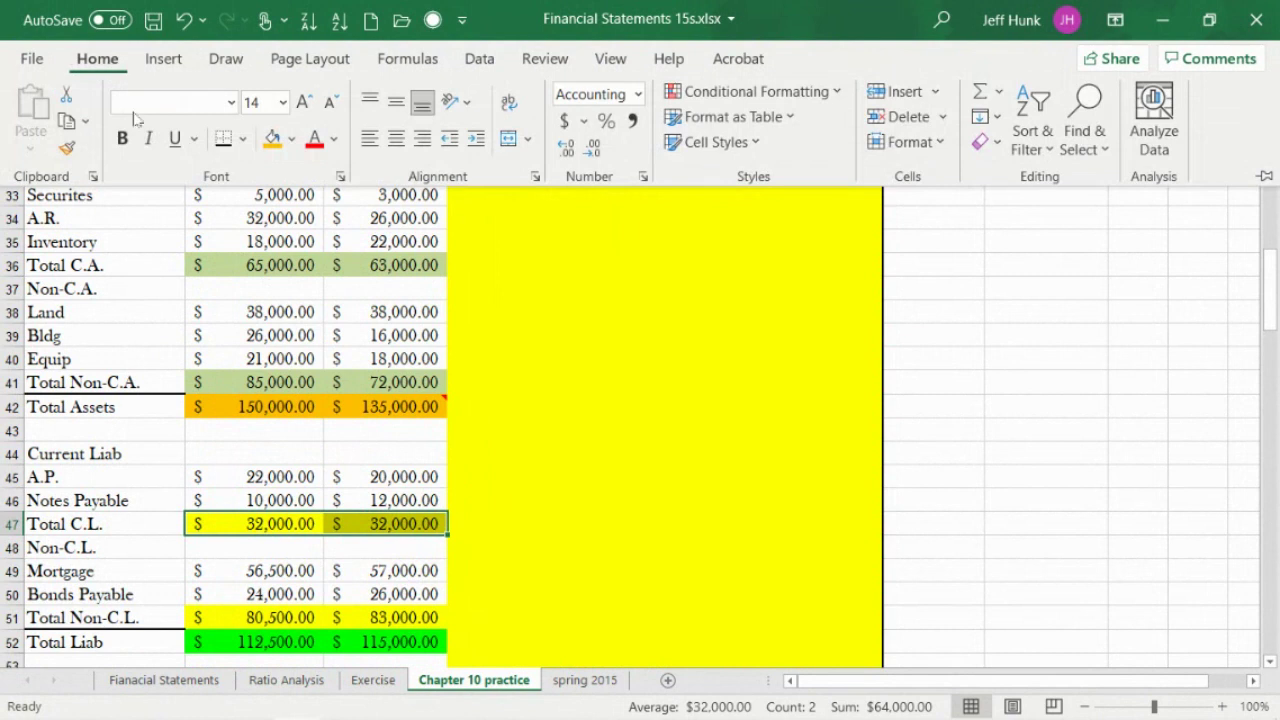
pyautogui.click(291, 139)
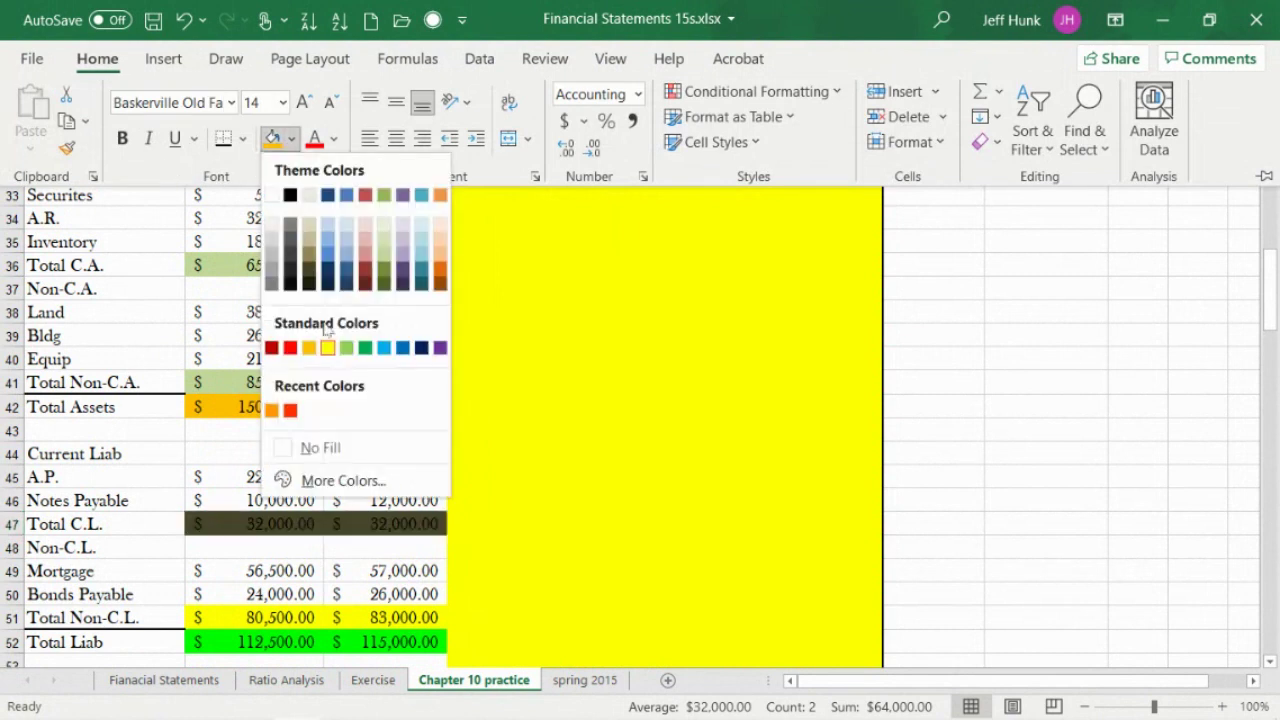
pyautogui.click(384, 254)
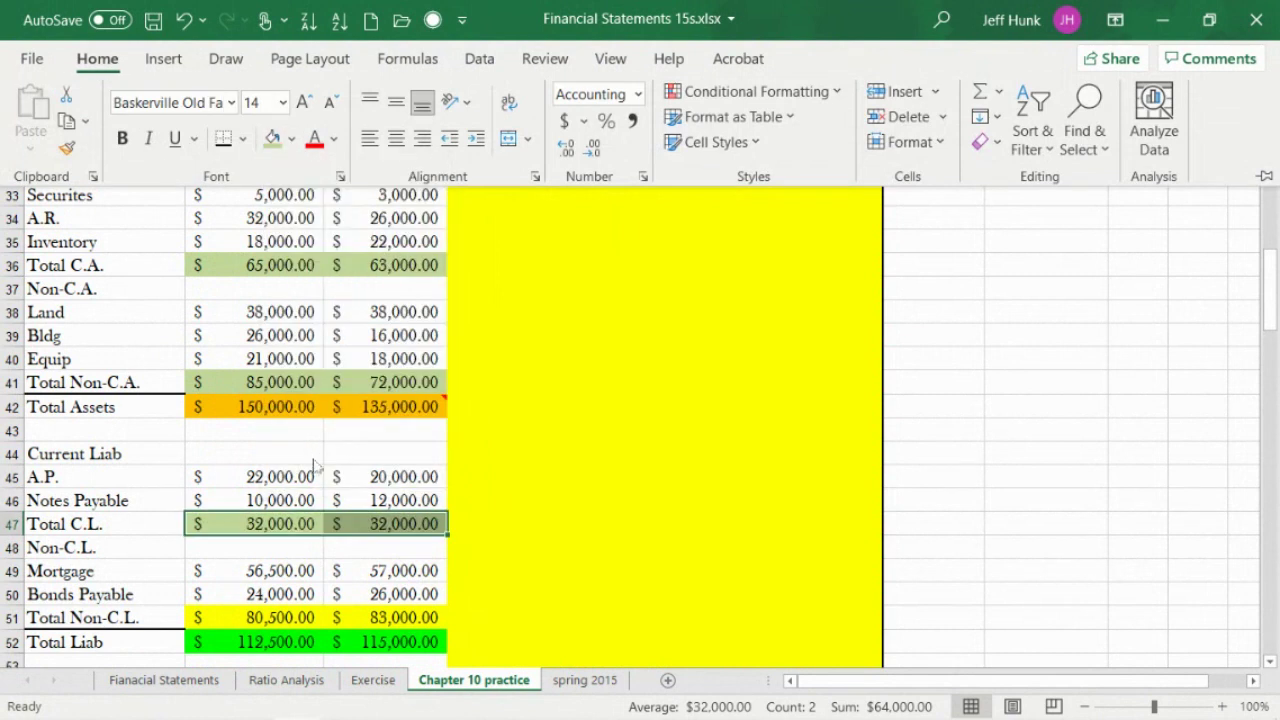
# Apply the same light olive green fill to the Total Non-C.L. cells B51:C51.
pyautogui.click(268, 608)
pyautogui.moveTo(262, 617); pyautogui.dragTo(371, 617)
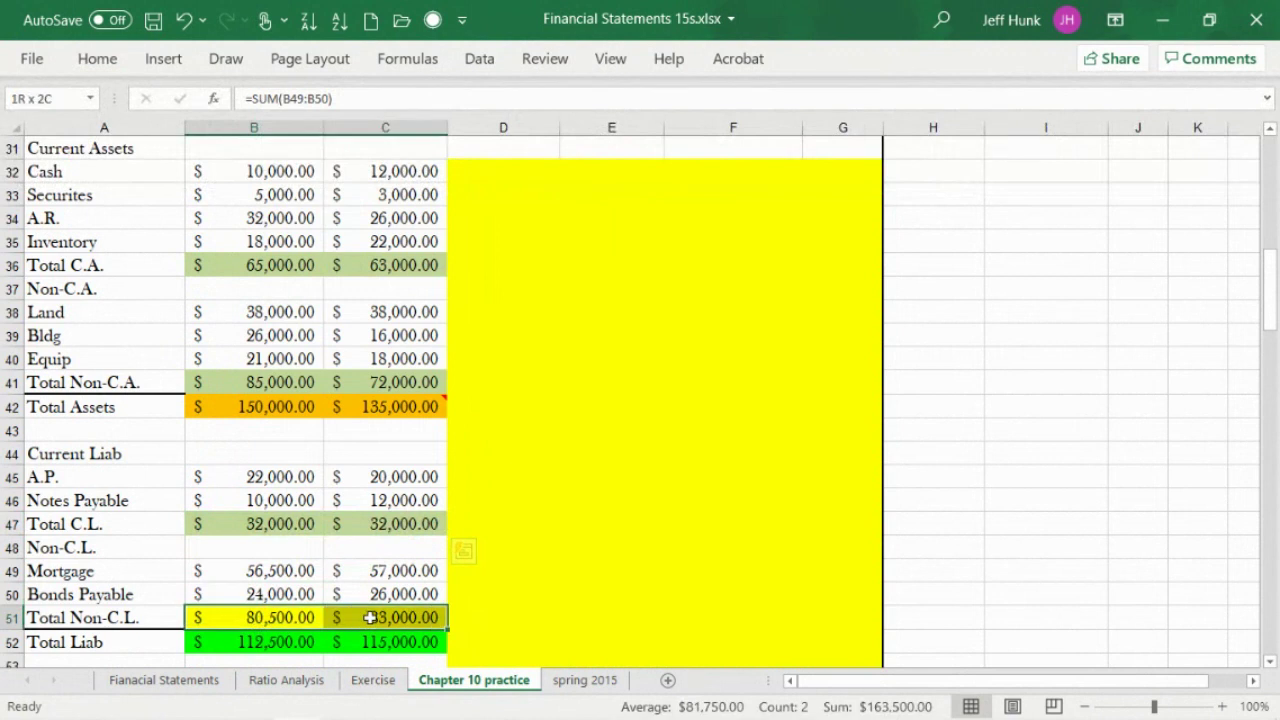
pyautogui.click(97, 58)
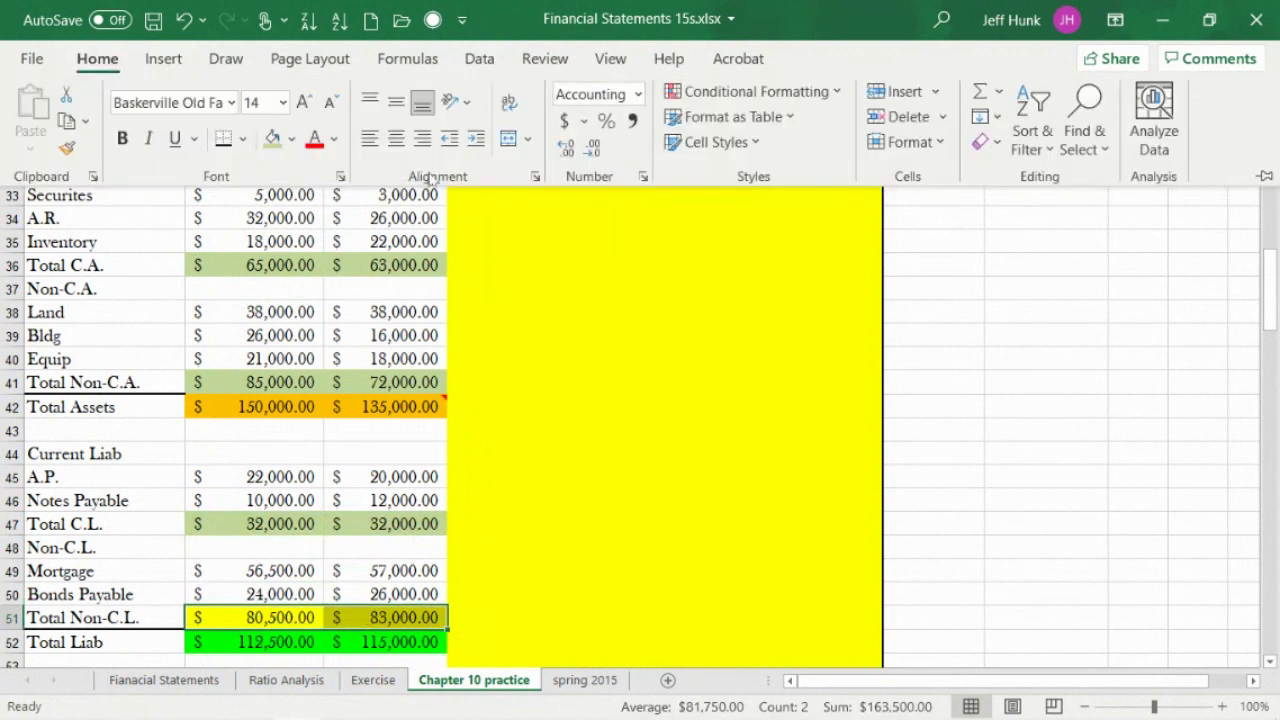
pyautogui.click(274, 141)
# Fill the Total Liab cells B52:C52 and the Equity cells B54:C54 with the standard orange.
pyautogui.moveTo(1268, 288); pyautogui.dragTo(1268, 348)
pyautogui.moveTo(197, 261); pyautogui.dragTo(348, 266)
pyautogui.click(97, 58)
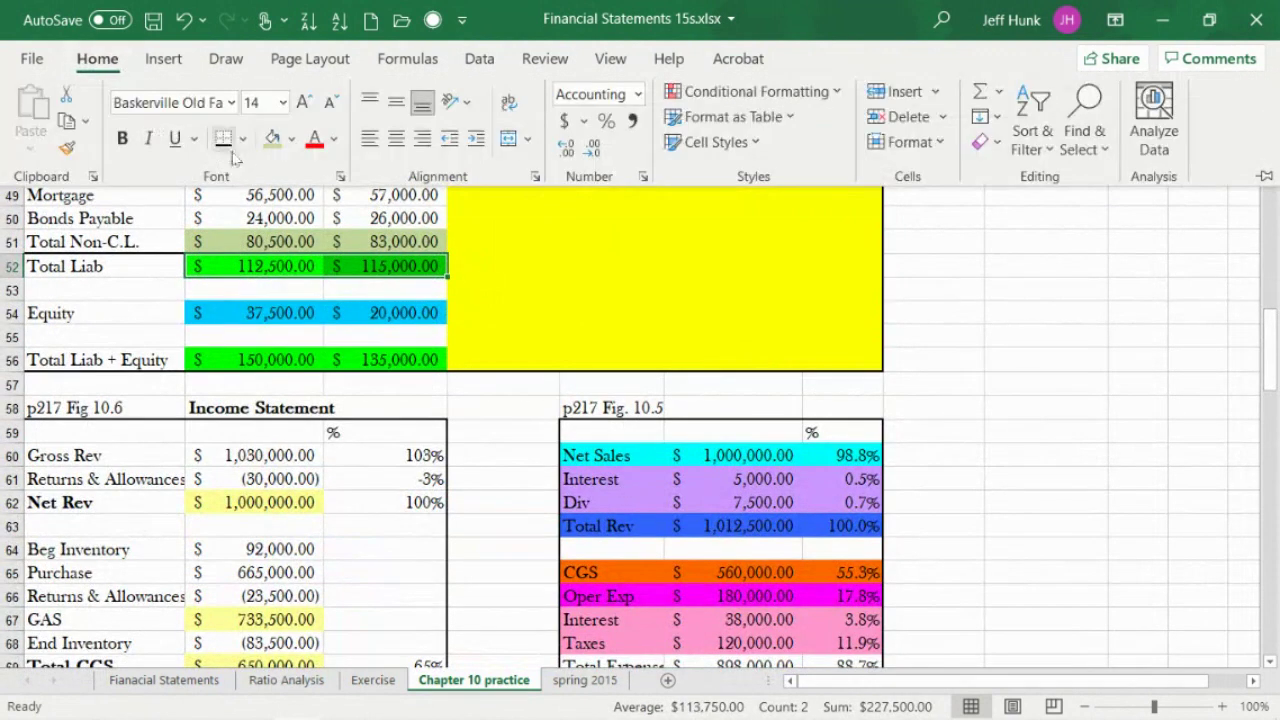
pyautogui.click(291, 141)
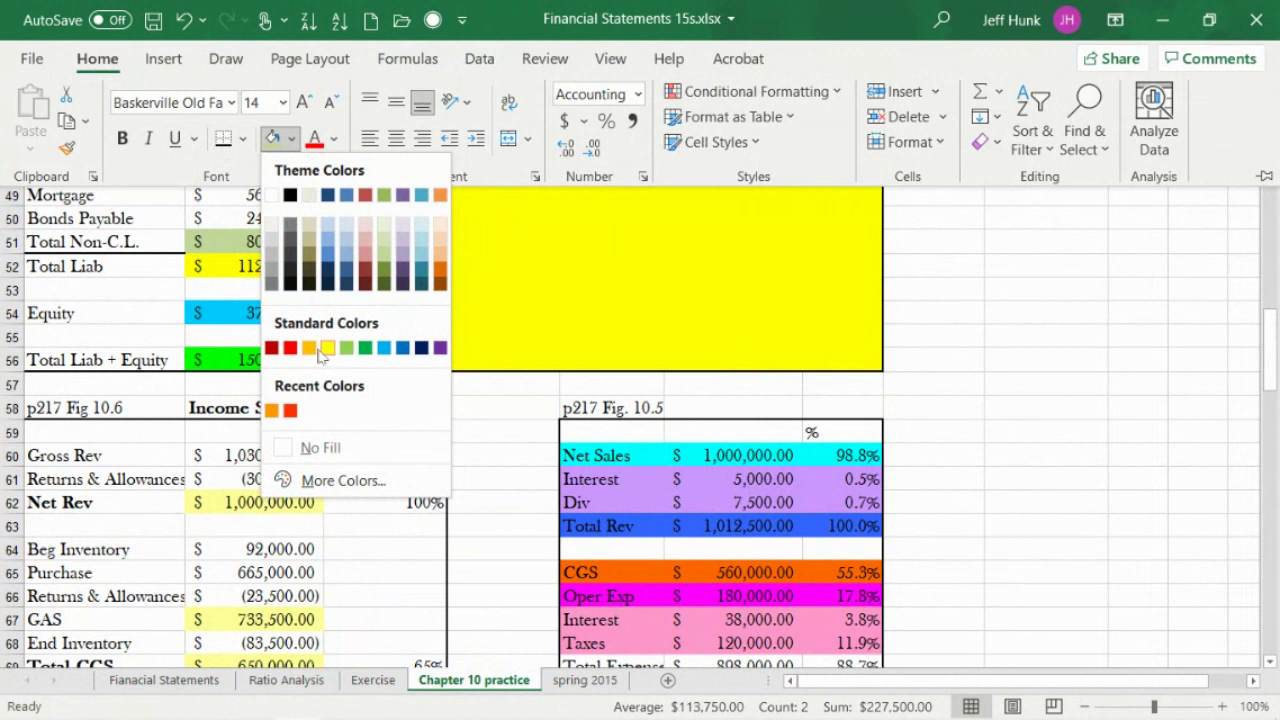
pyautogui.click(309, 347)
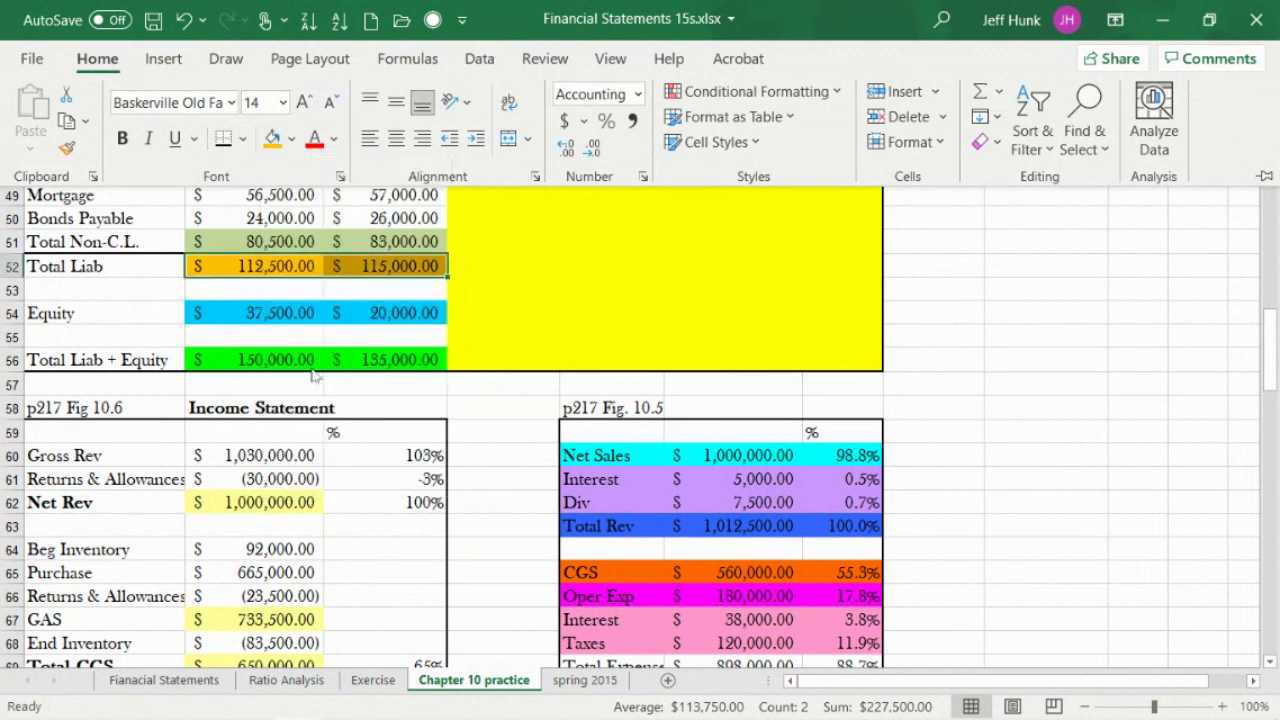
pyautogui.click(248, 330)
pyautogui.moveTo(245, 314); pyautogui.dragTo(370, 313)
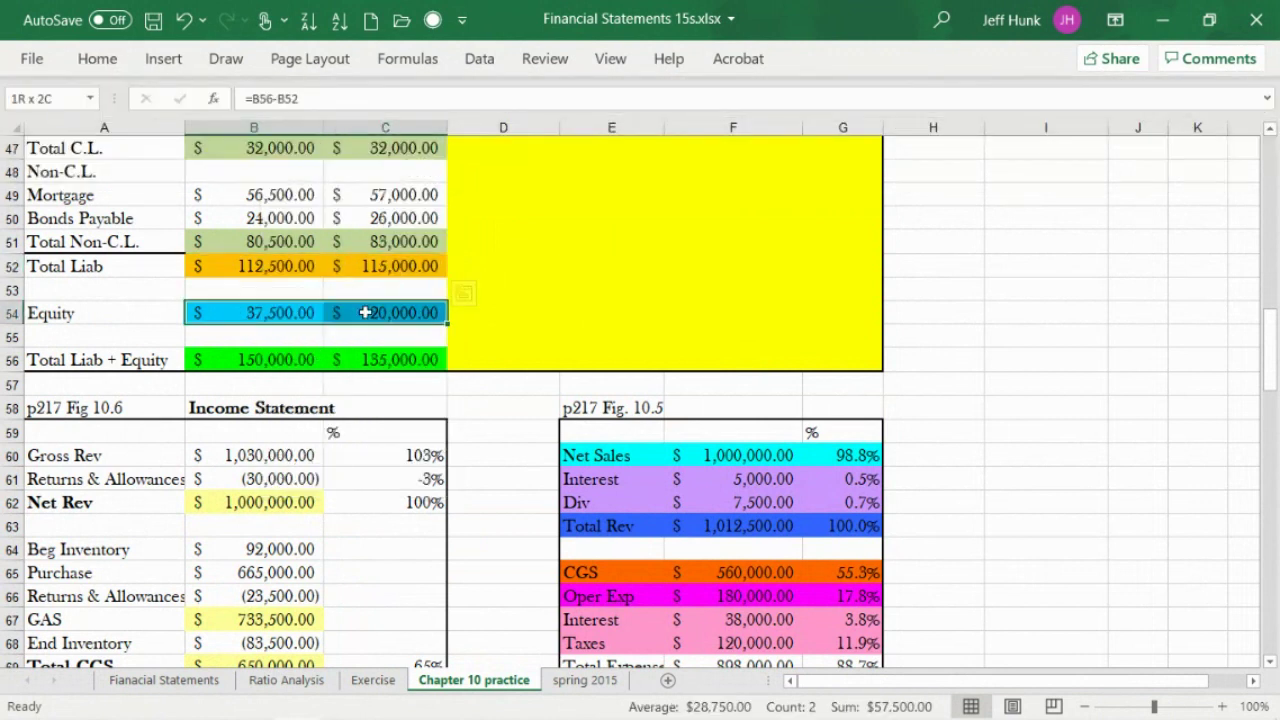
pyautogui.click(97, 58)
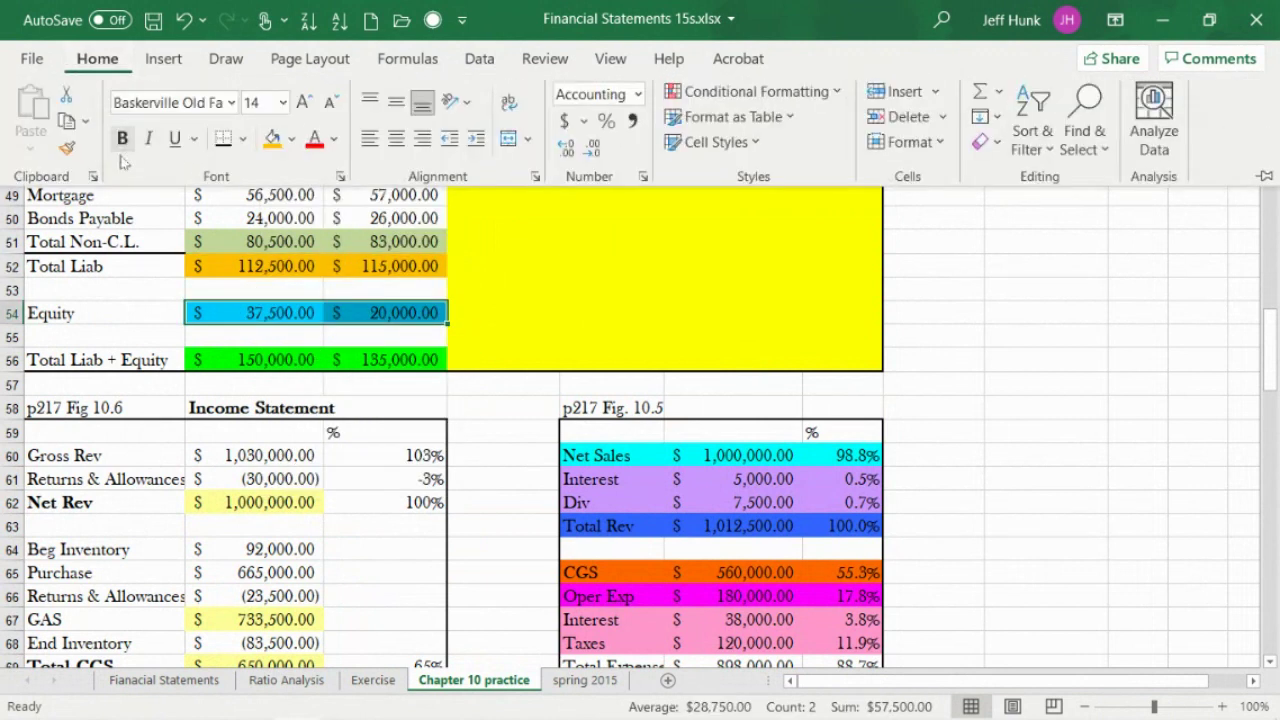
pyautogui.click(273, 142)
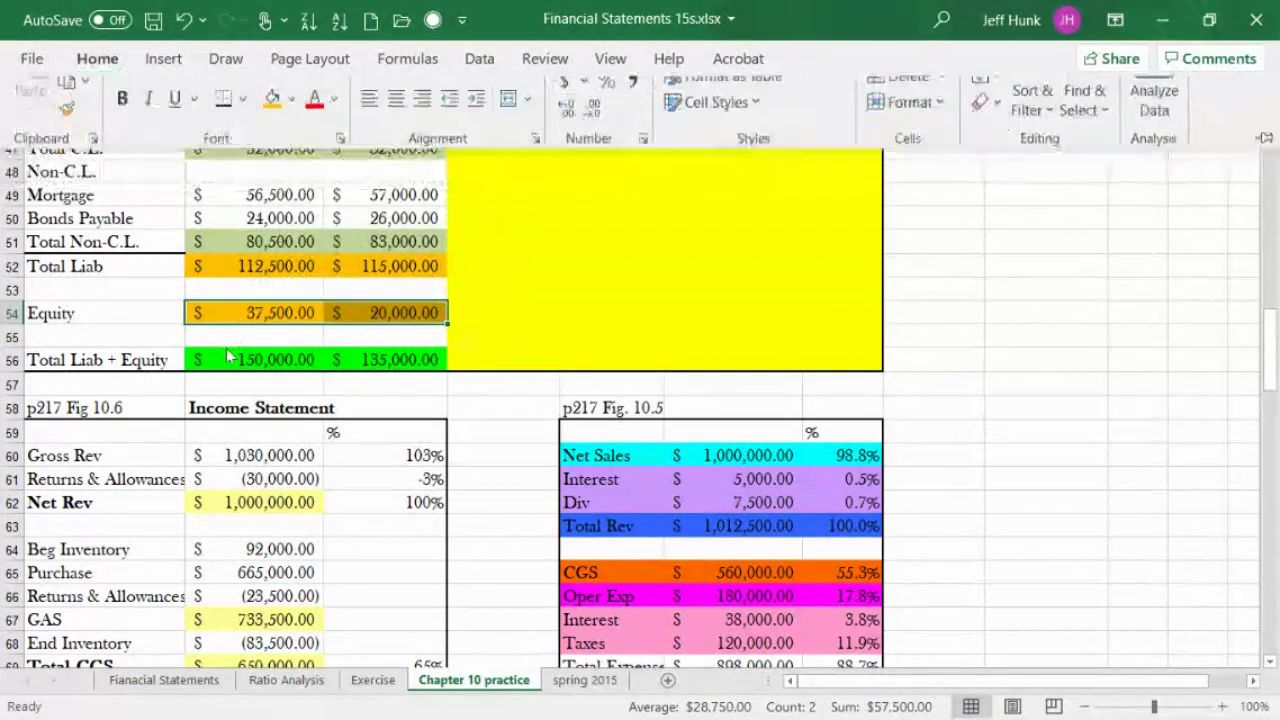
# Fill the Total Liab + Equity cells B56:C56 and the Total Assets cells B42:C42 with the standard yellow.
pyautogui.moveTo(220, 358); pyautogui.dragTo(350, 359)
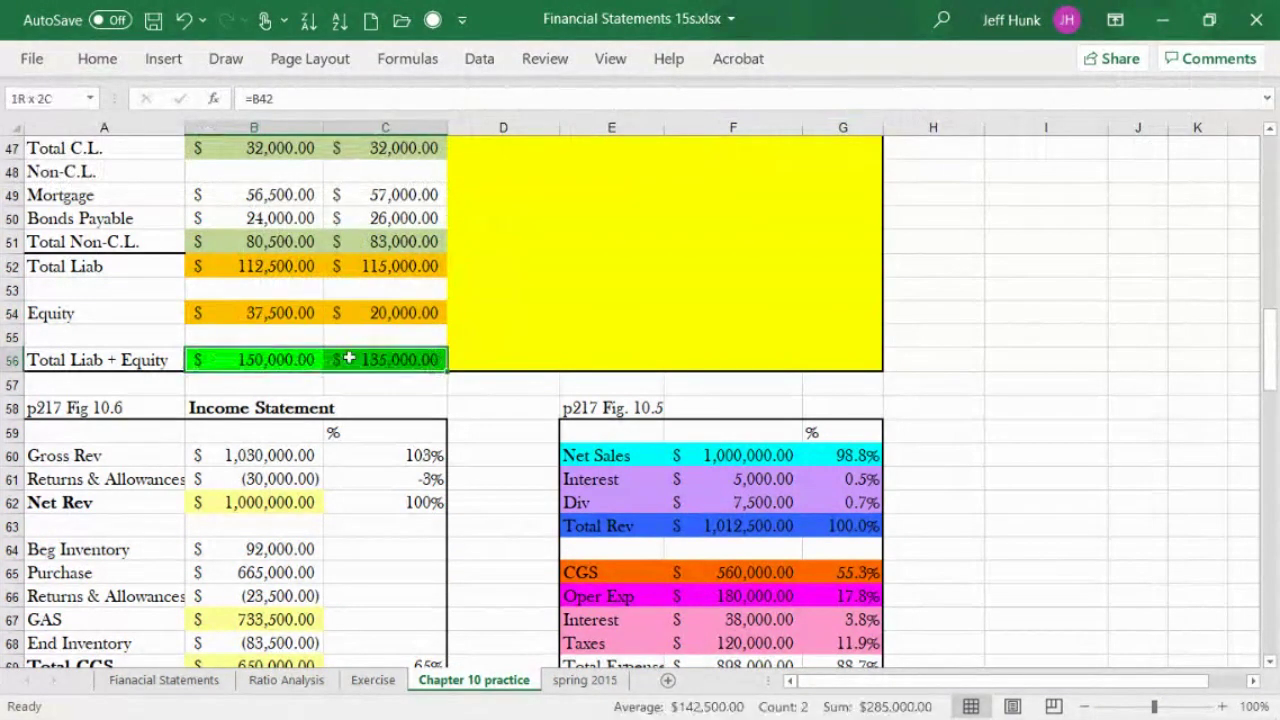
pyautogui.click(97, 58)
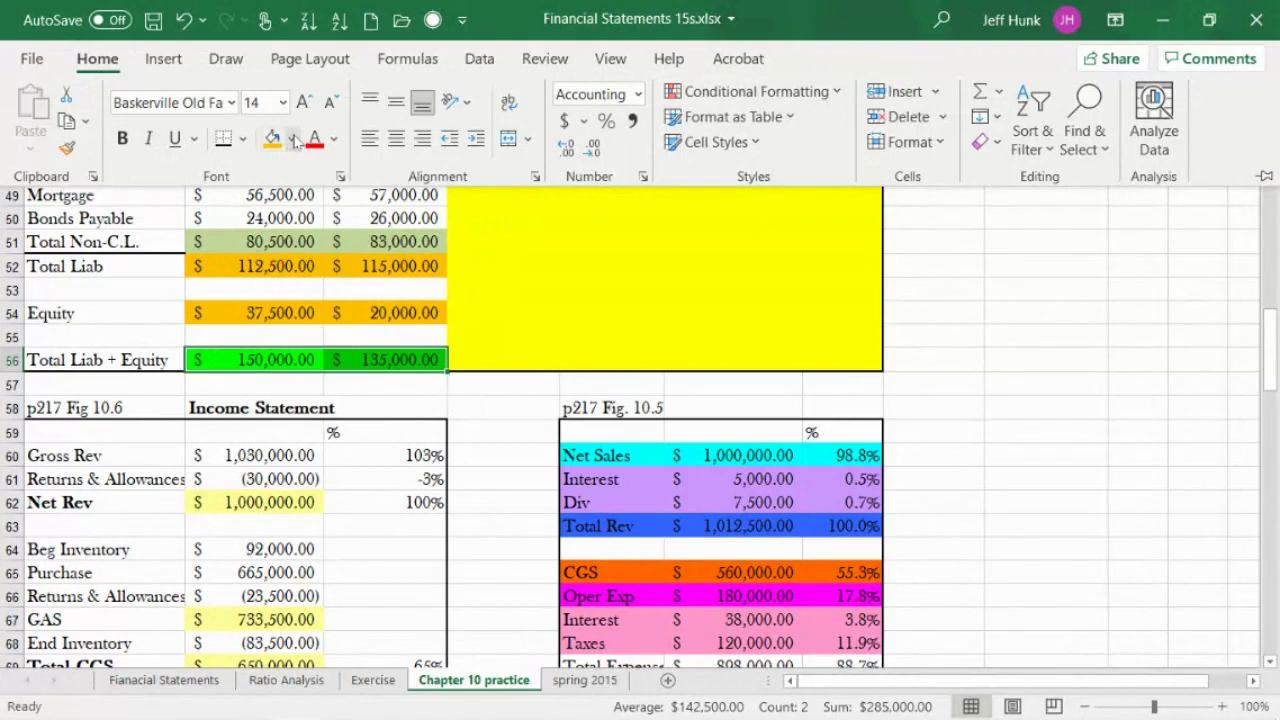
pyautogui.click(292, 139)
pyautogui.click(327, 347)
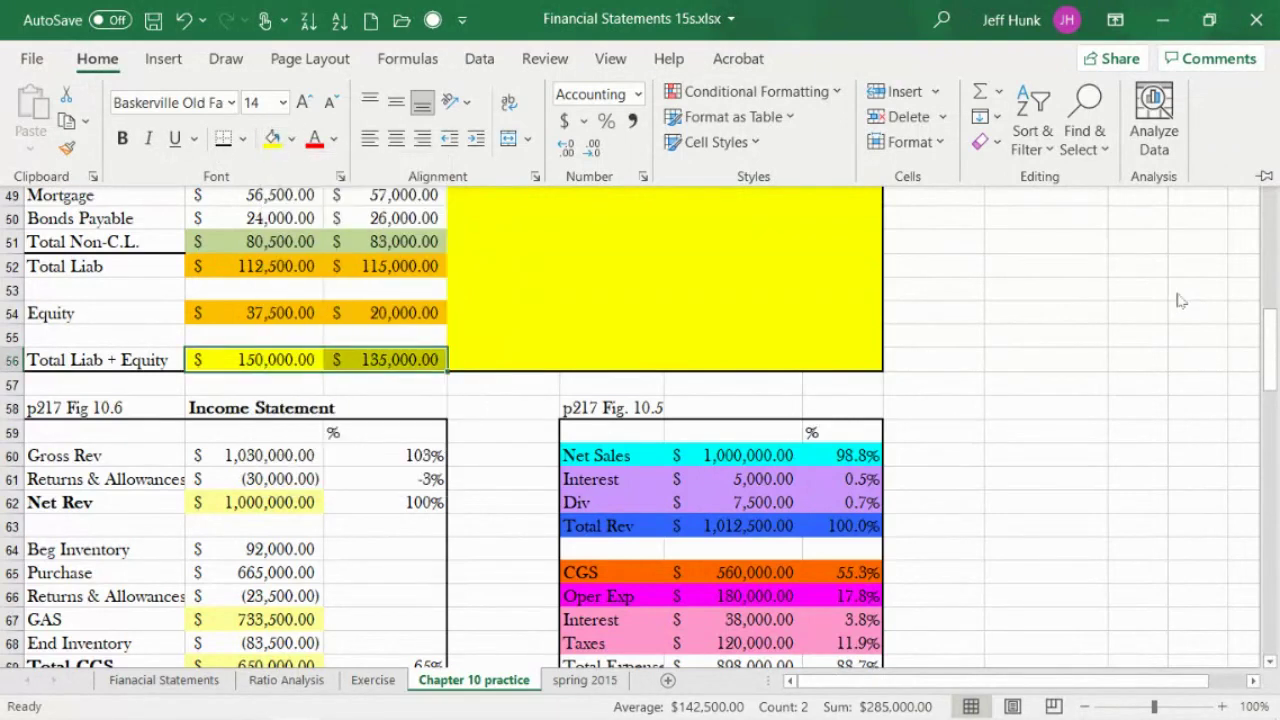
pyautogui.click(1268, 248)
pyautogui.click(270, 549)
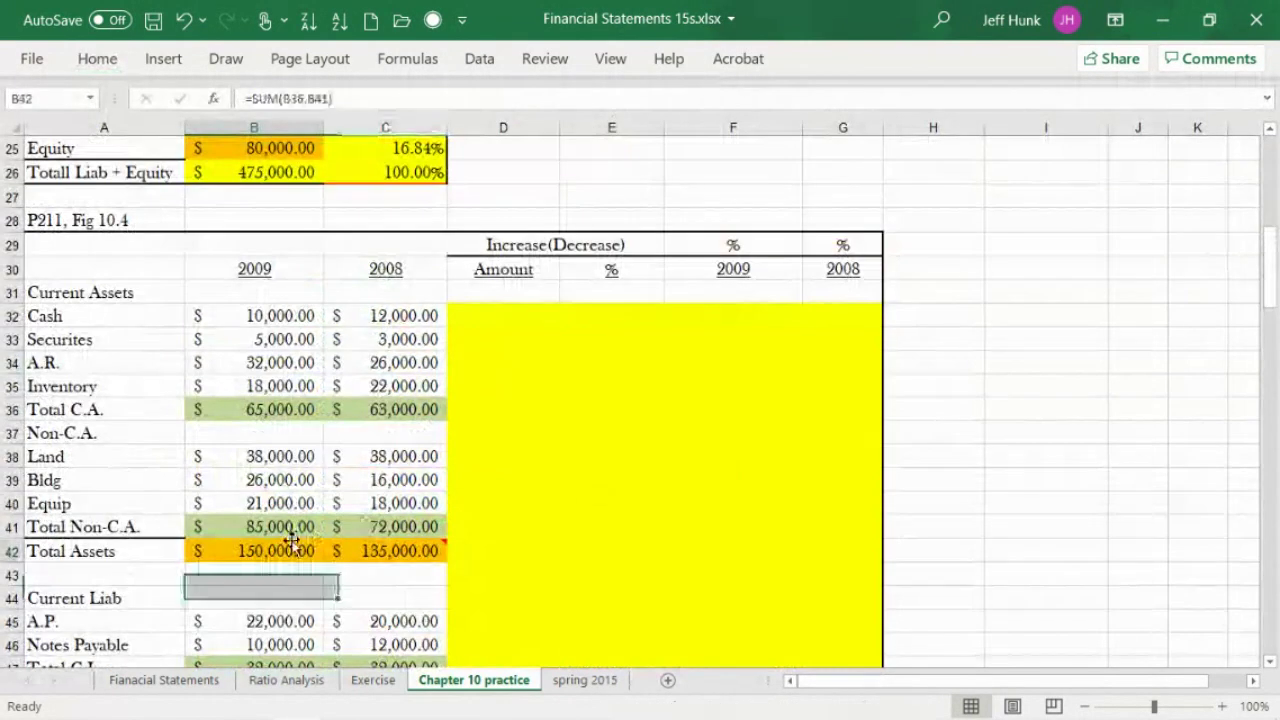
pyautogui.moveTo(225, 549); pyautogui.dragTo(430, 550)
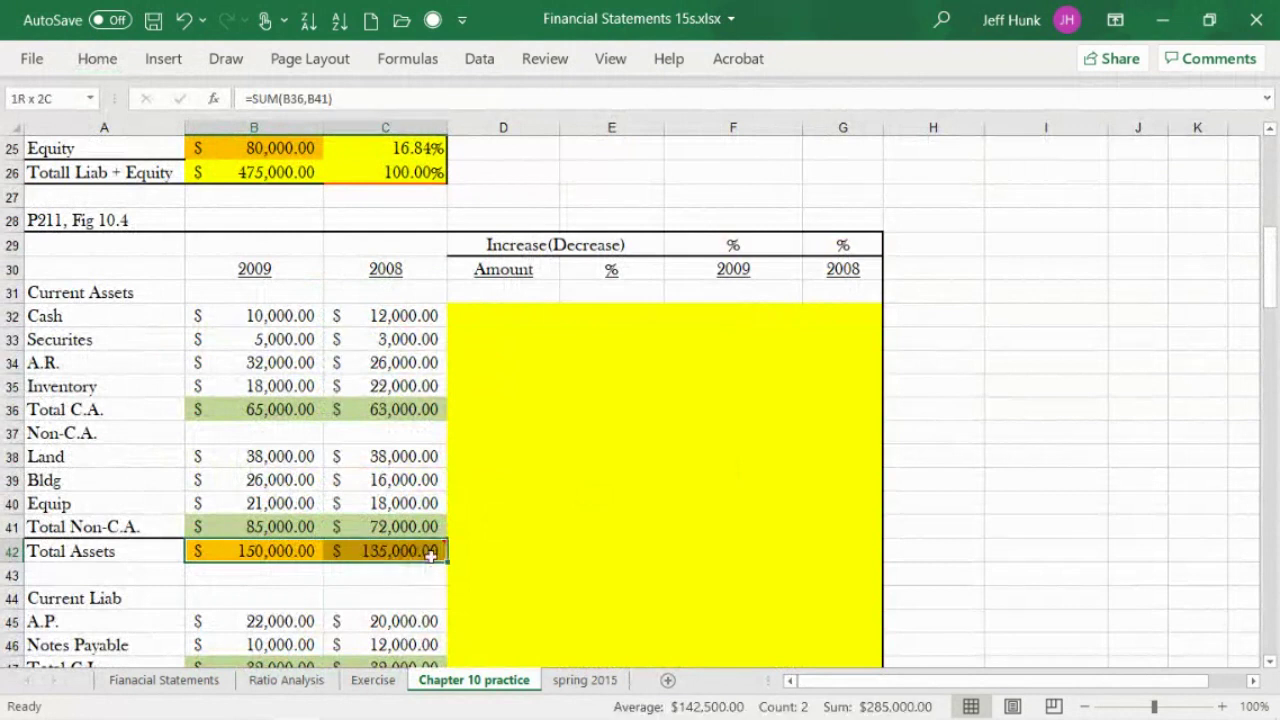
pyautogui.click(97, 58)
pyautogui.click(270, 138)
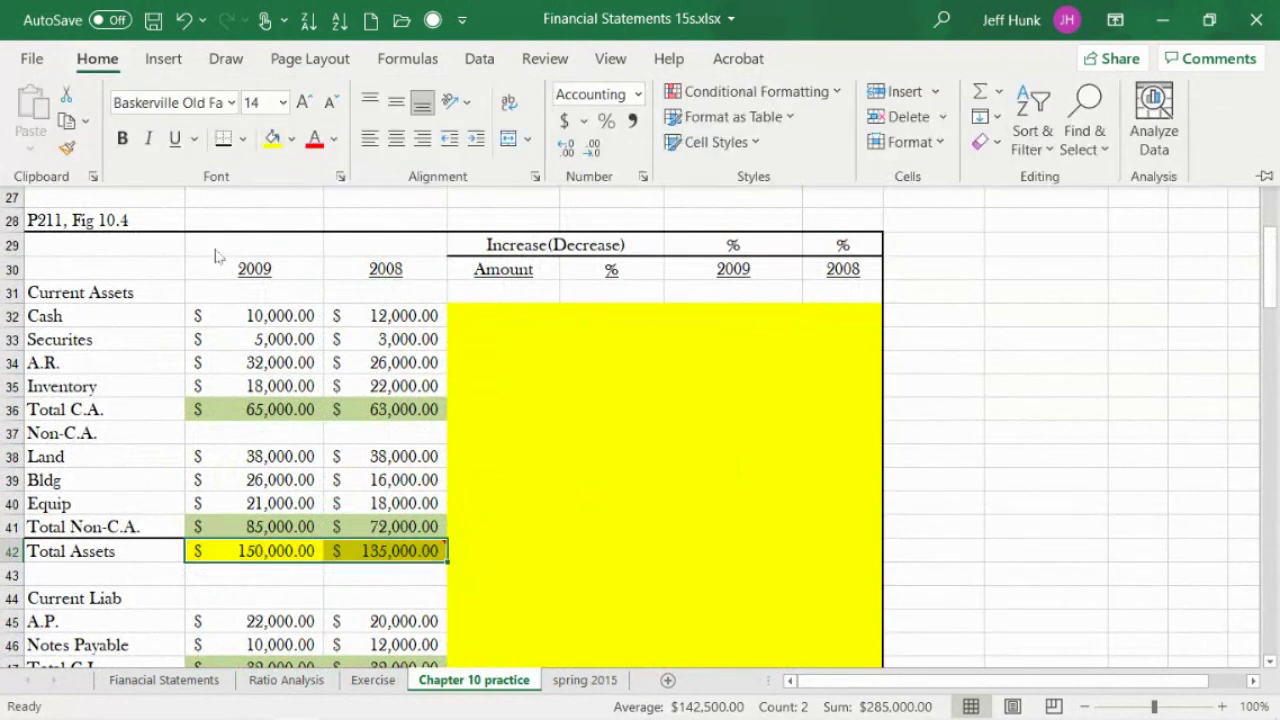
# Clear the contents of the Total C.A. cells B36:C36 in the Fig 10.4 table.
pyautogui.click(208, 410)
pyautogui.hotkey('ctrl', 'v')
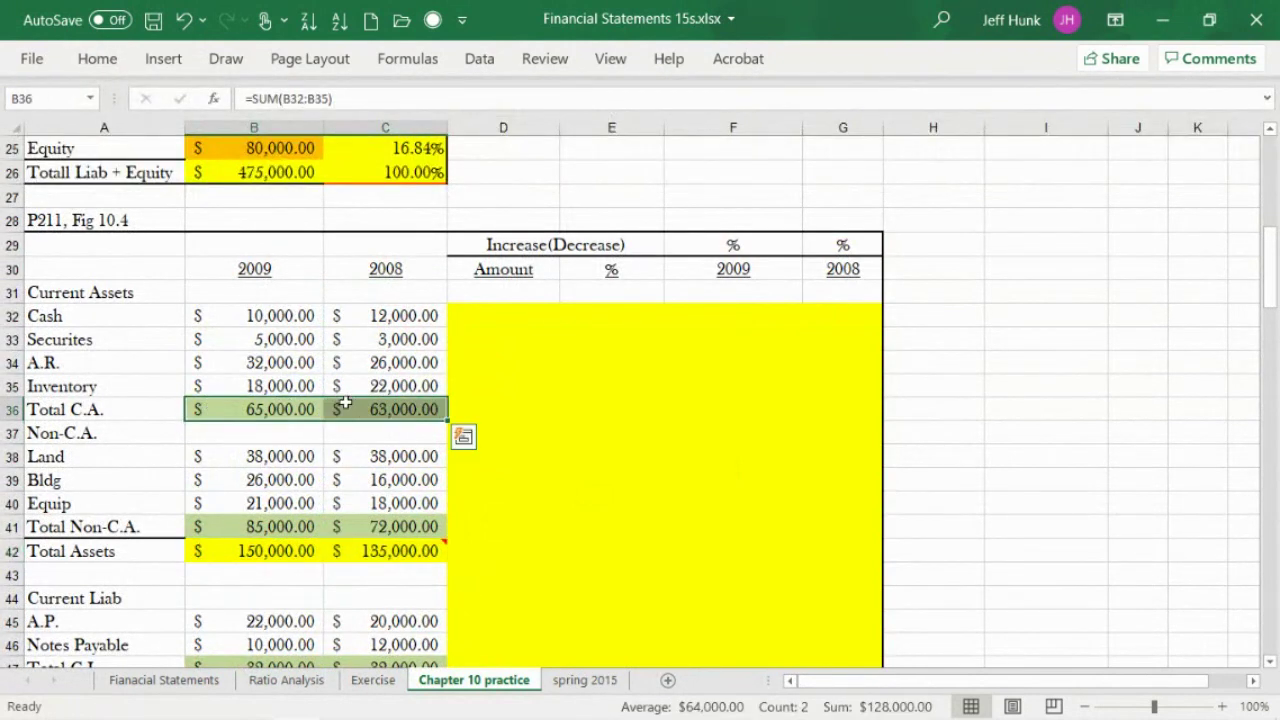
pyautogui.press('Delete')
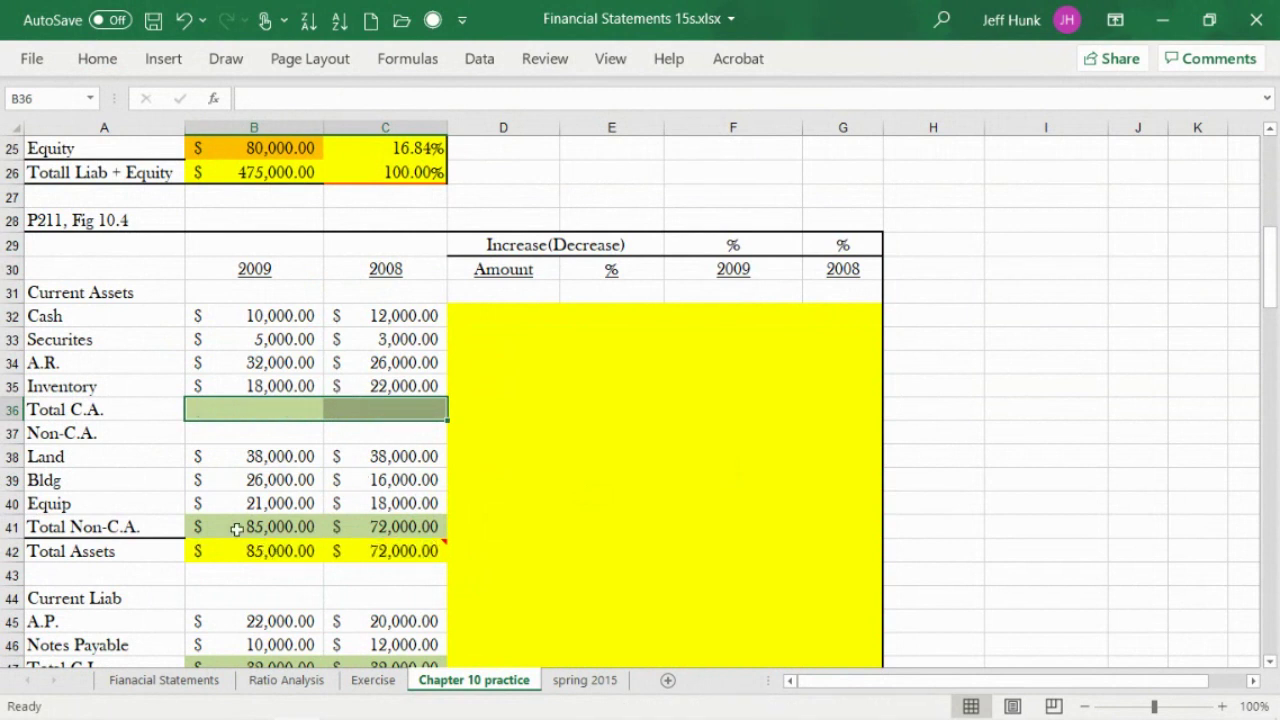
# Clear the contents of the Total Non-C.A. cells B41:C41 and the Total C.L. cells B47:C47.
pyautogui.click(306, 524)
pyautogui.moveTo(306, 524); pyautogui.dragTo(337, 522)
pyautogui.press('Delete')
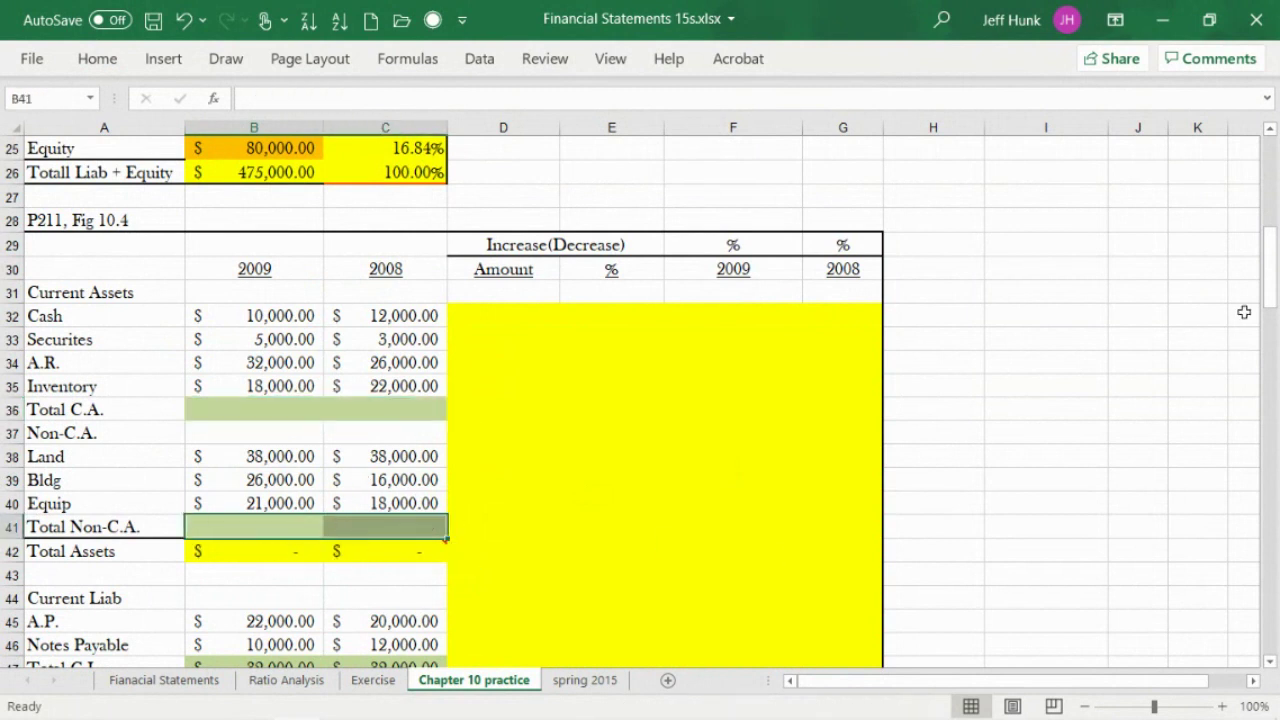
pyautogui.moveTo(1277, 287); pyautogui.dragTo(1277, 333)
pyautogui.moveTo(226, 385); pyautogui.dragTo(337, 381)
pyautogui.press('Delete')
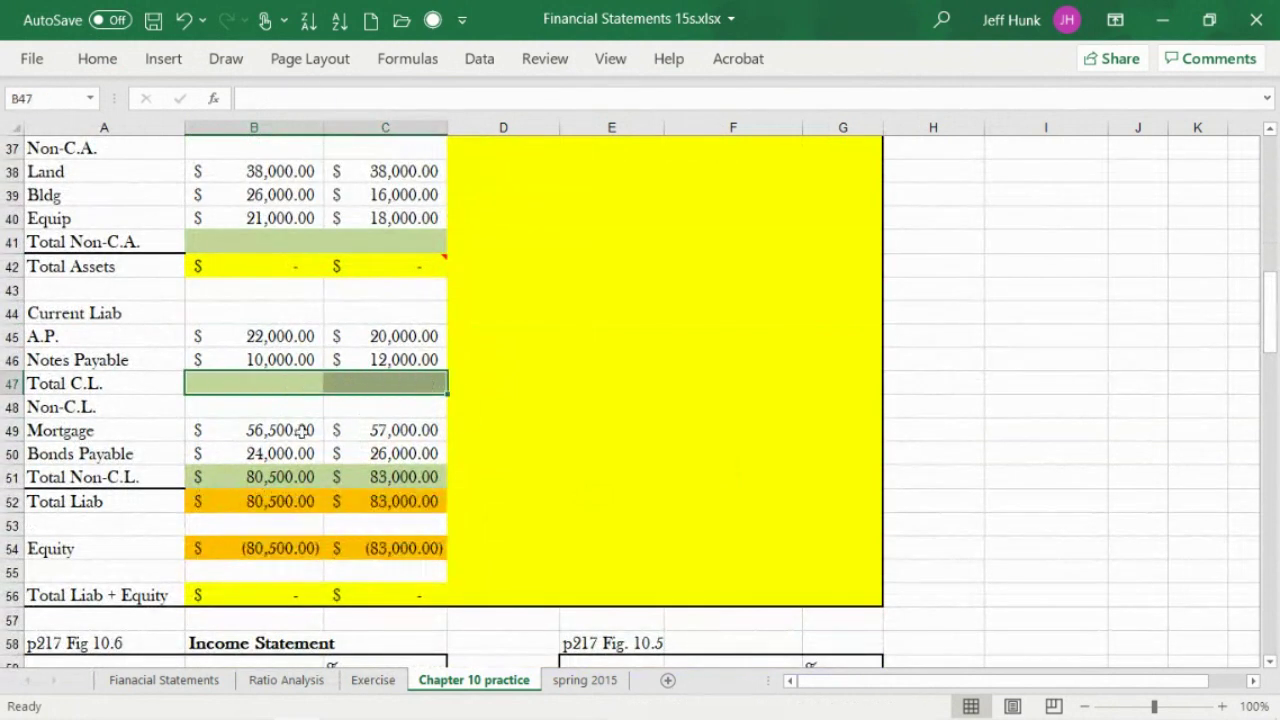
# Clear the contents of B51:C56, from Total Non-C.L. through Total Liab + Equity.
pyautogui.moveTo(223, 476); pyautogui.dragTo(394, 585)
pyautogui.press('Delete')
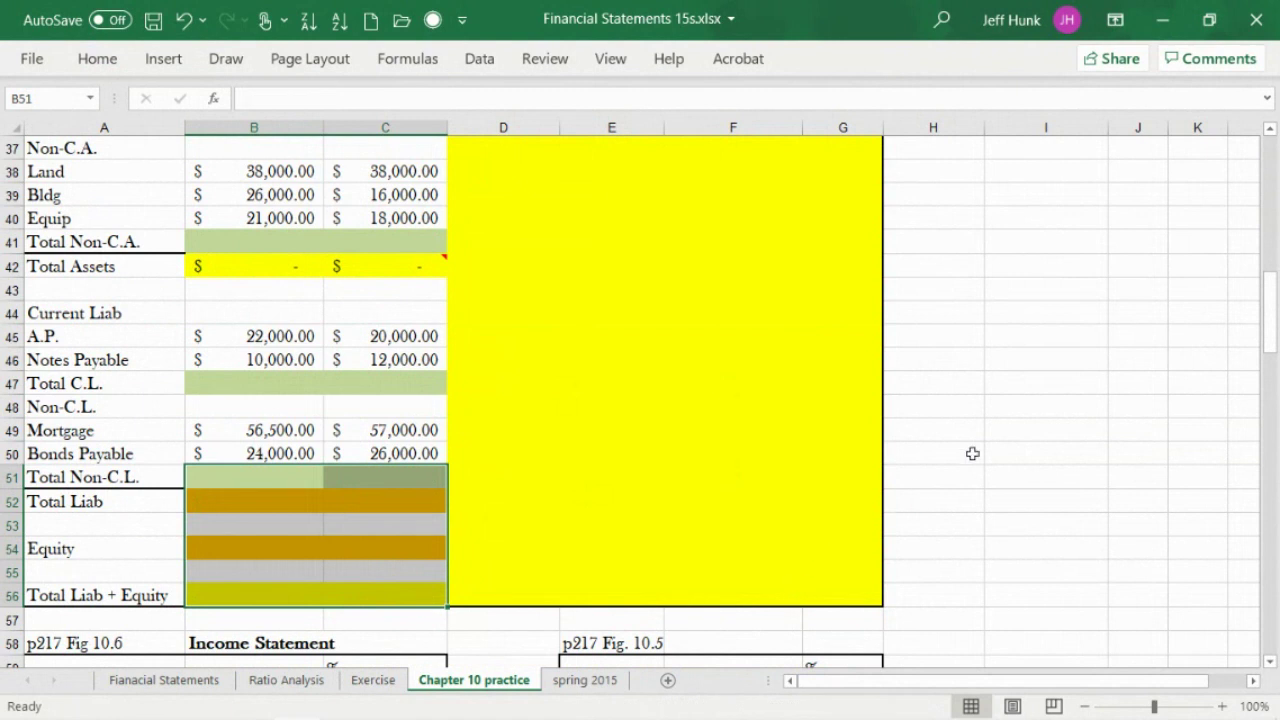
pyautogui.click(977, 425)
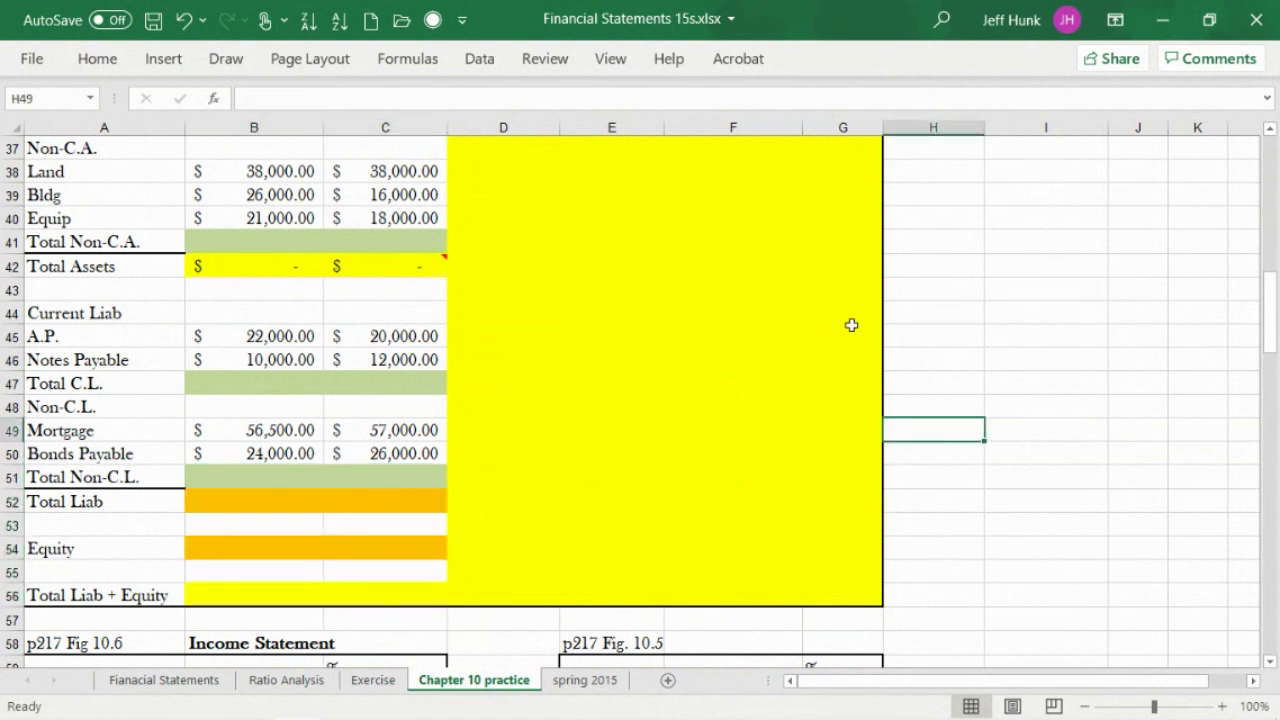
# Total the current assets in B36 with =SUM(B32:B35) and copy the formula across to C36.
pyautogui.moveTo(1270, 312); pyautogui.dragTo(1271, 272)
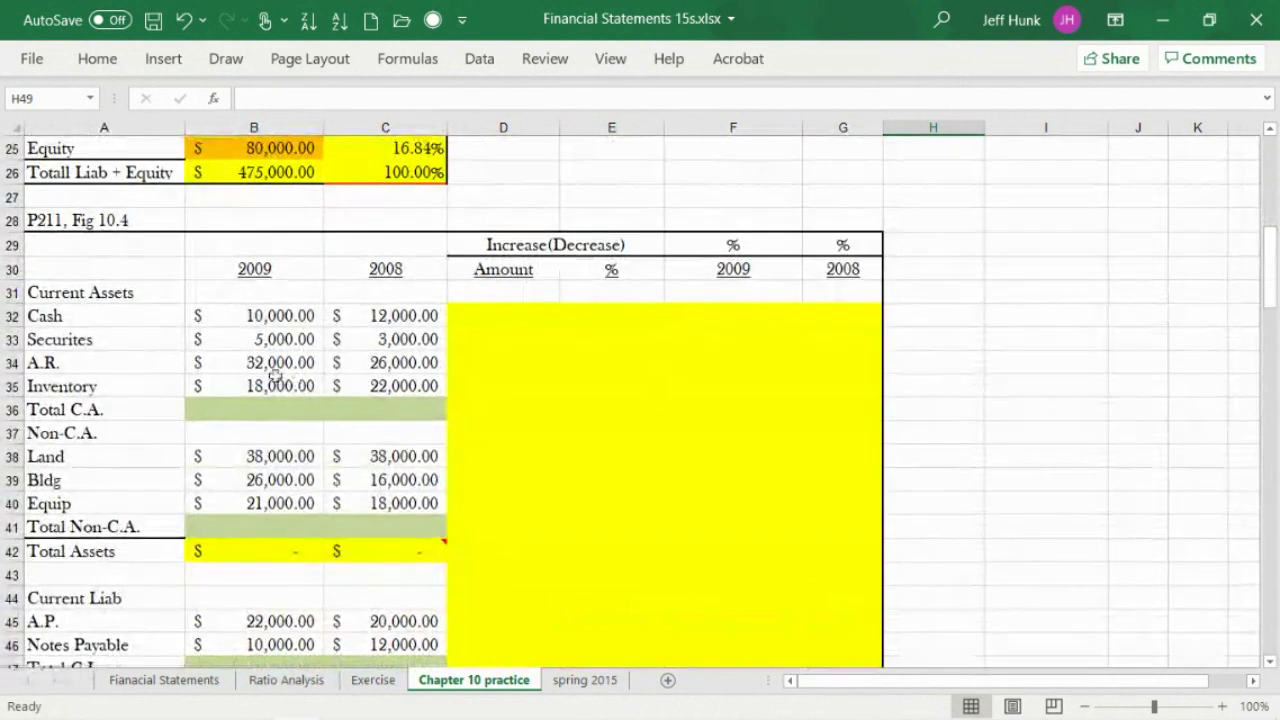
pyautogui.click(222, 411)
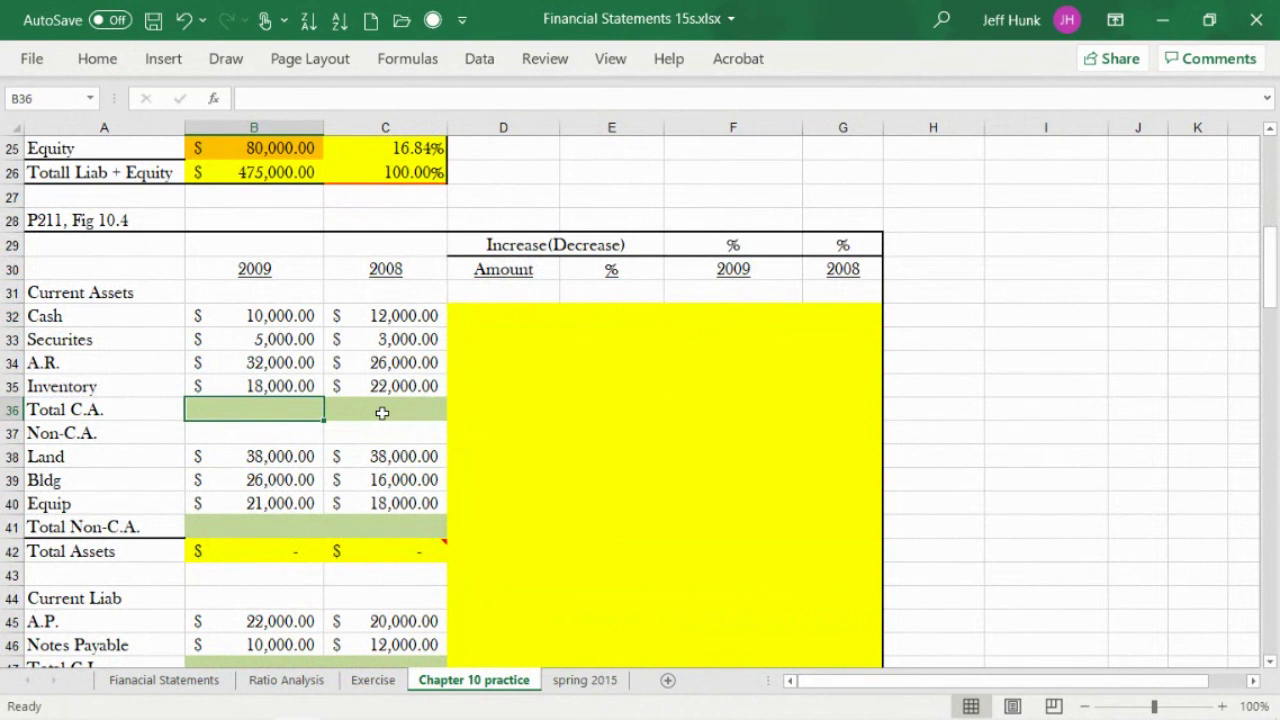
pyautogui.click(97, 60)
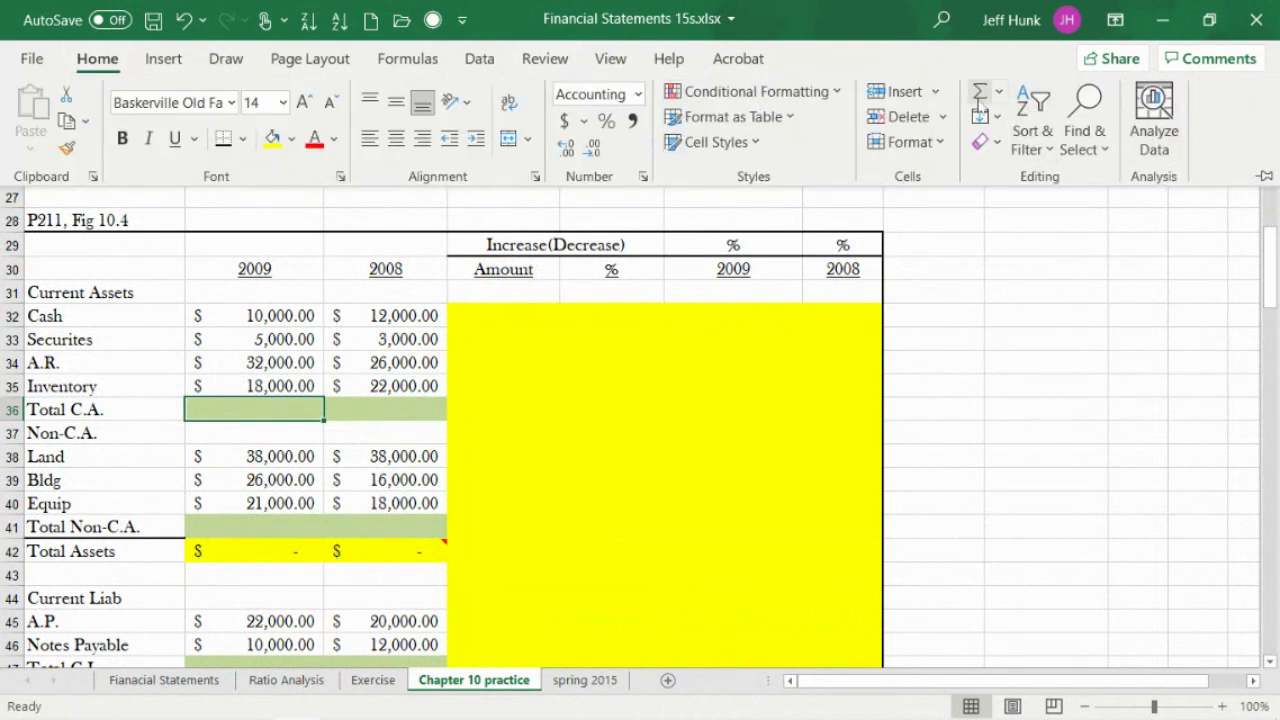
pyautogui.click(981, 95)
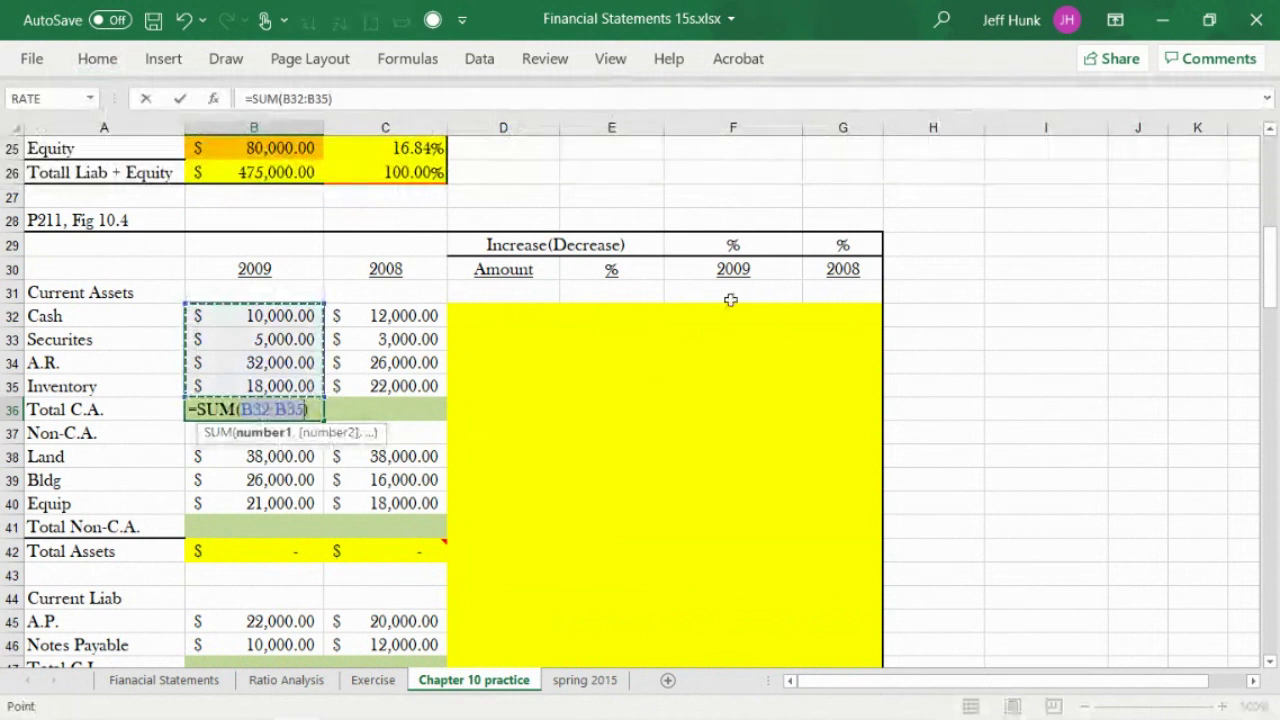
pyautogui.click(179, 98)
pyautogui.moveTo(322, 418); pyautogui.dragTo(436, 412)
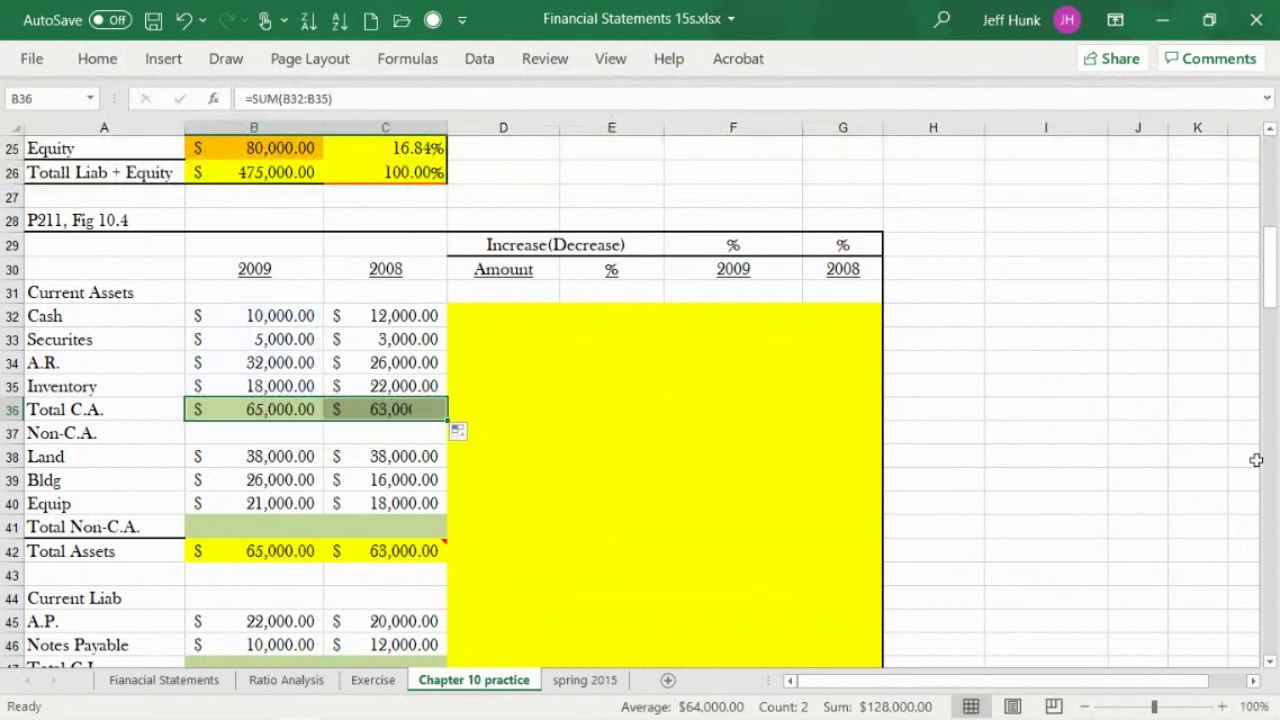
# Total the non-current assets in B41 with =SUM(B38:B40) and copy the formula across to C41.
pyautogui.click(221, 524)
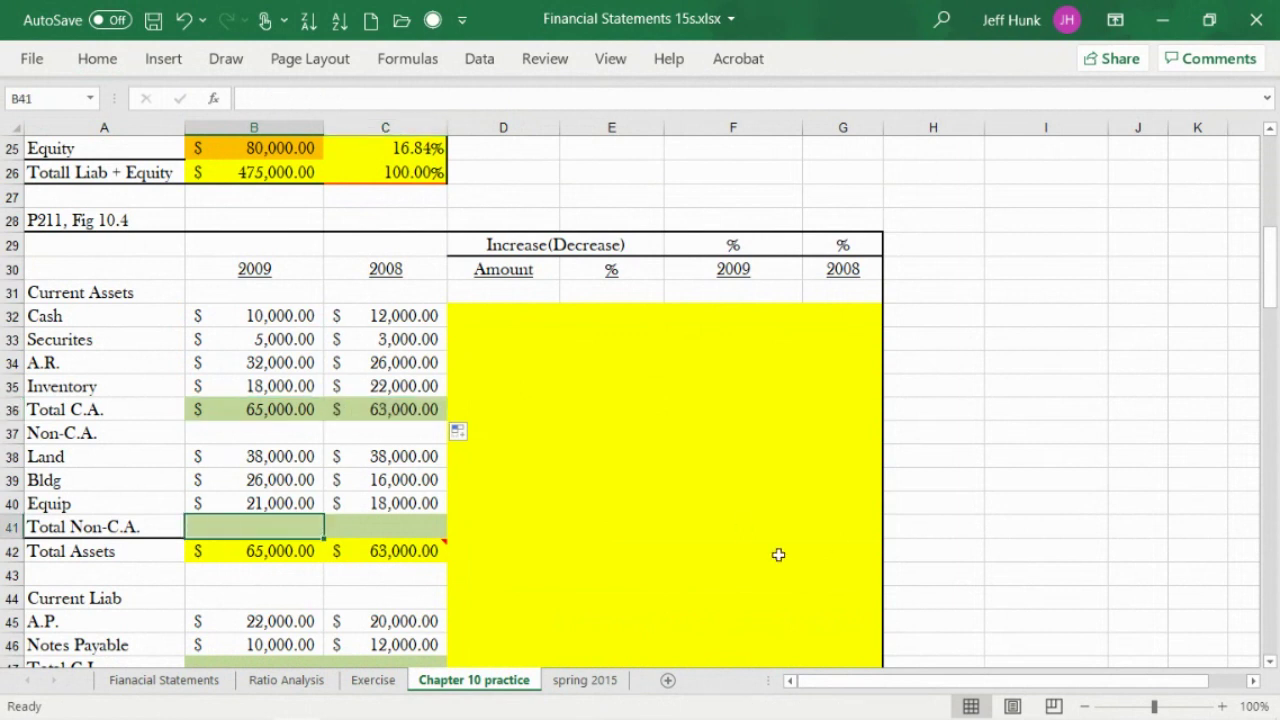
pyautogui.click(97, 58)
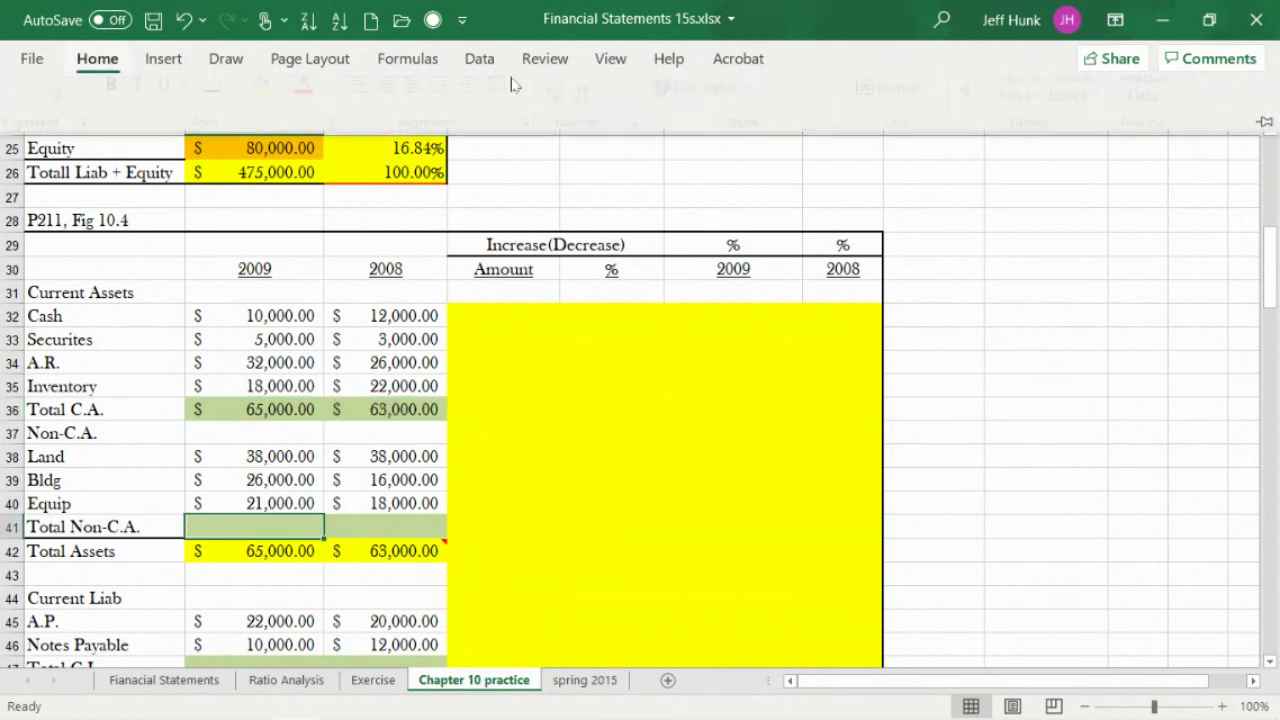
pyautogui.click(983, 103)
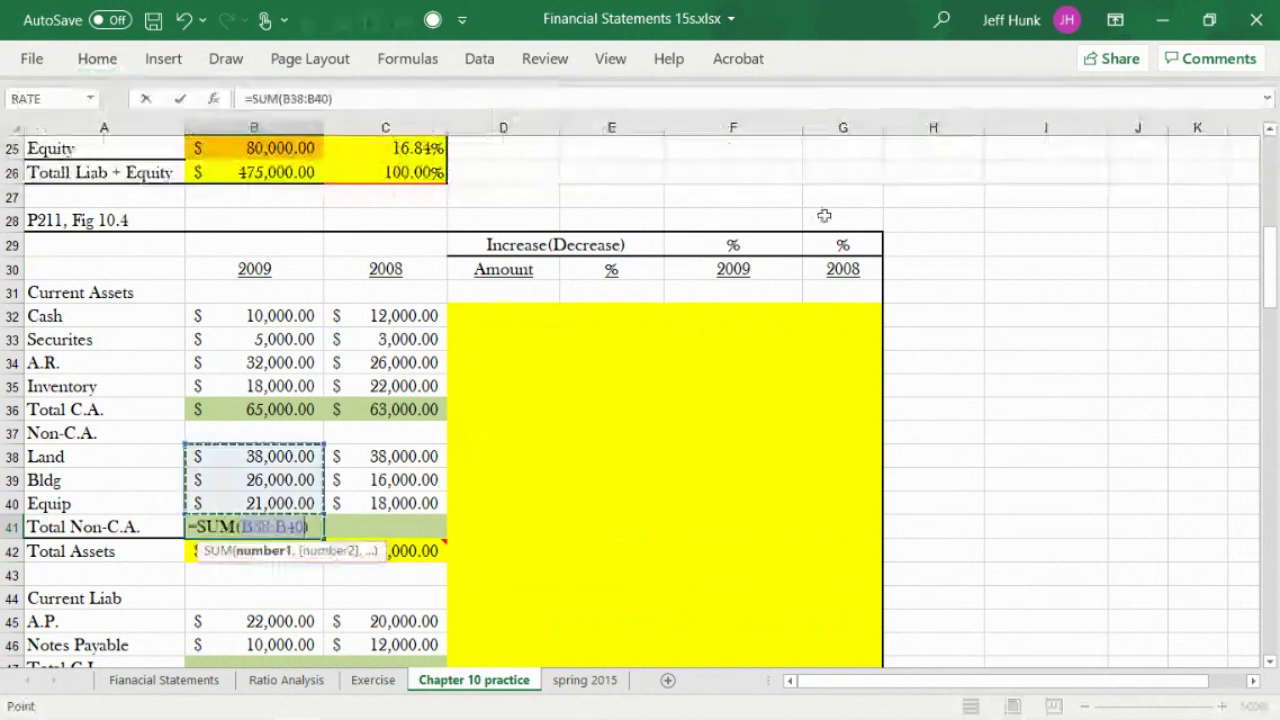
pyautogui.click(180, 98)
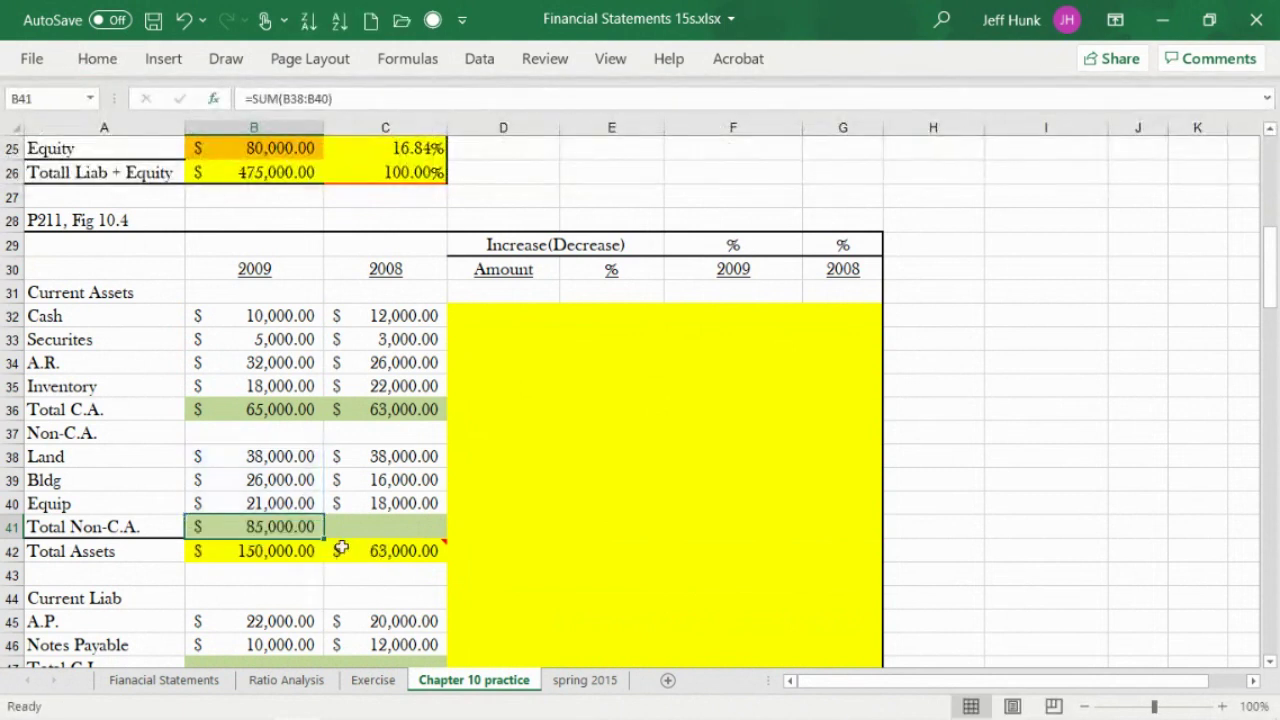
pyautogui.moveTo(325, 540); pyautogui.dragTo(405, 535)
pyautogui.click(378, 590)
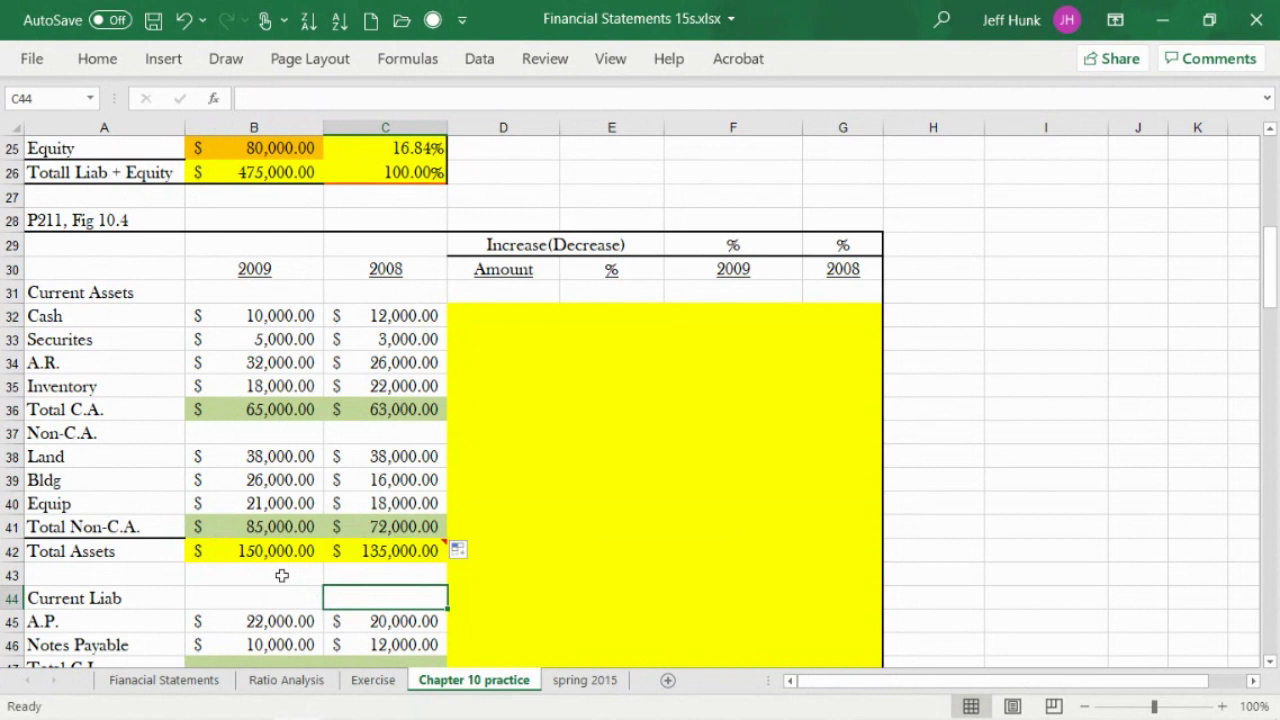
# Total the current liabilities in B47 with =SUM(B45:B46) and copy the formula across to C47.
pyautogui.moveTo(1268, 258); pyautogui.dragTo(1268, 300)
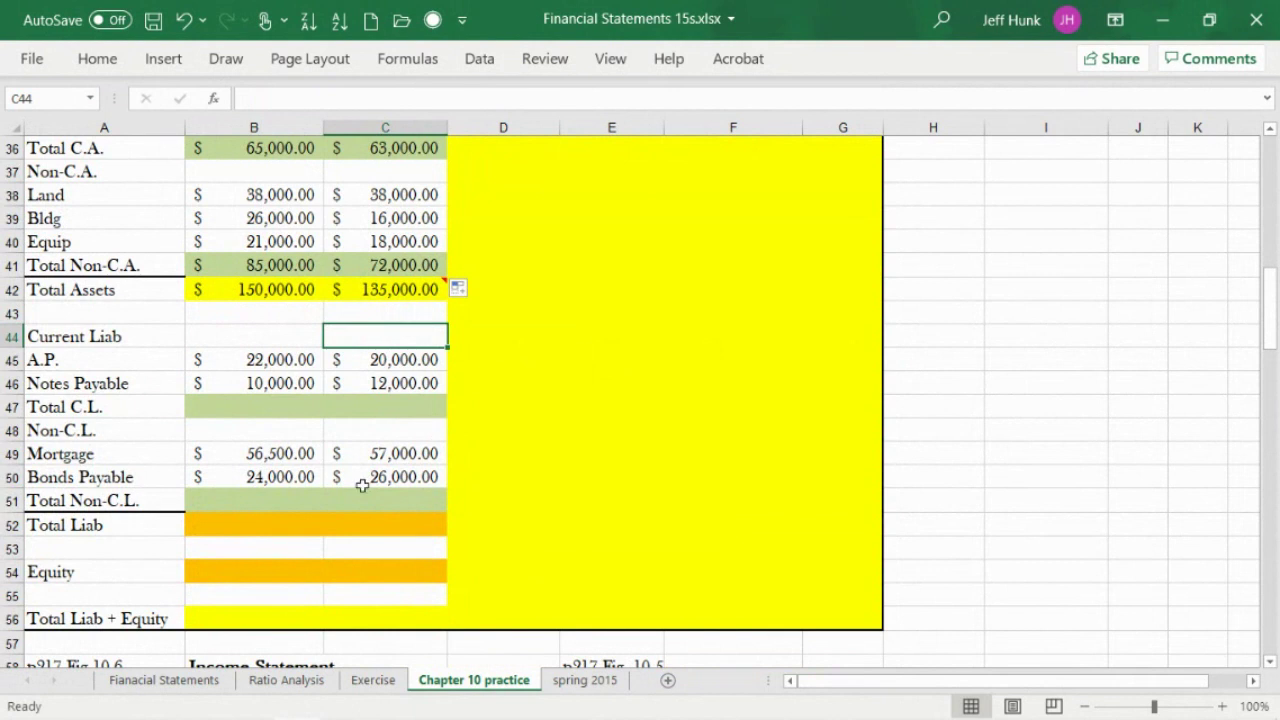
pyautogui.click(284, 405)
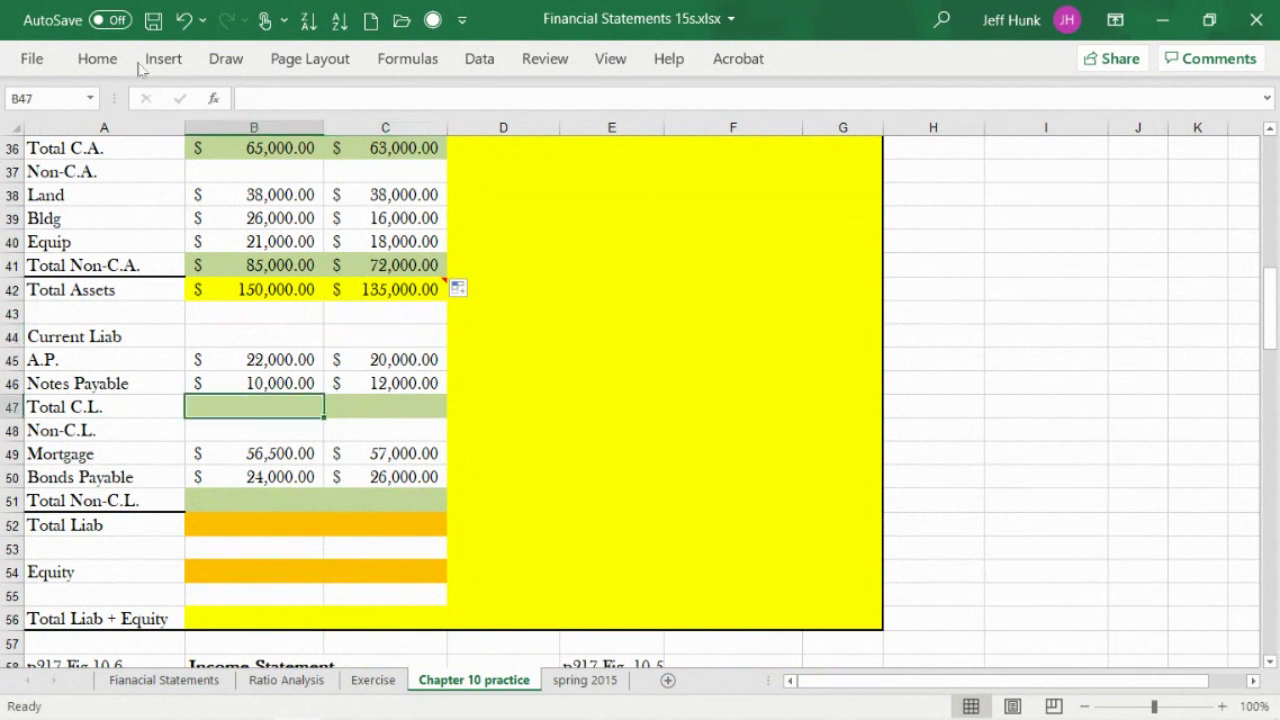
pyautogui.click(92, 58)
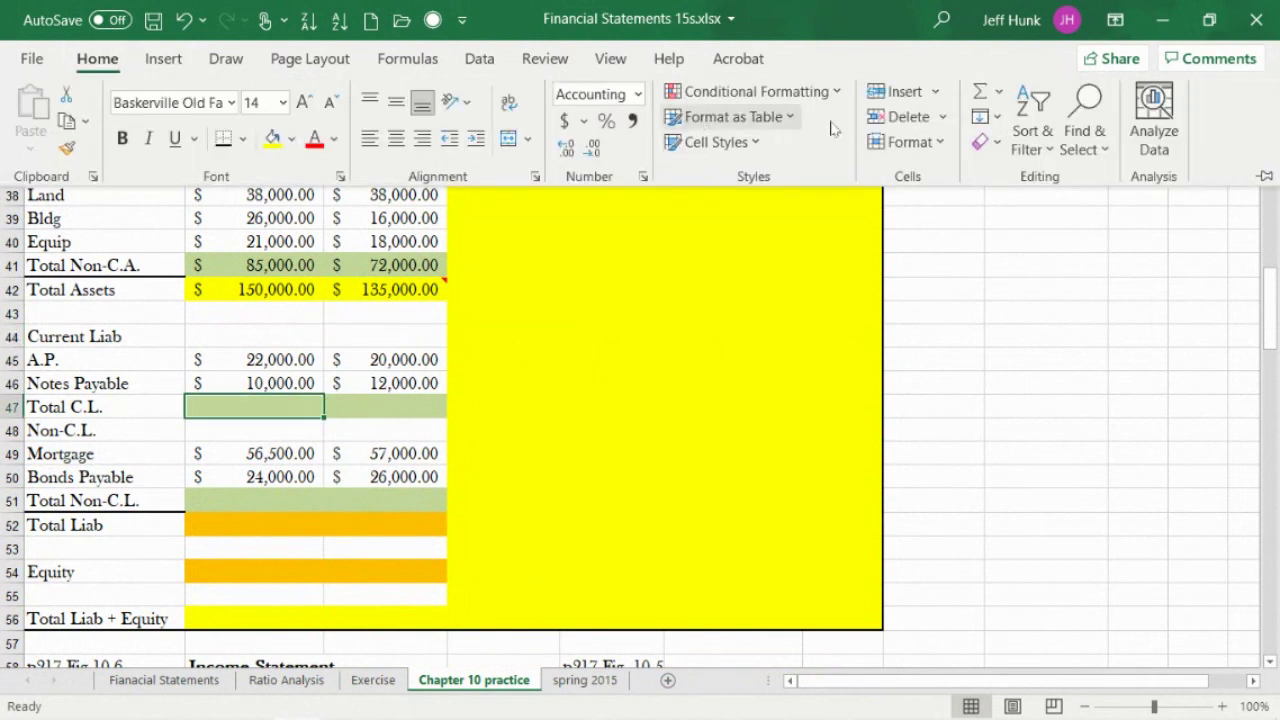
pyautogui.click(978, 92)
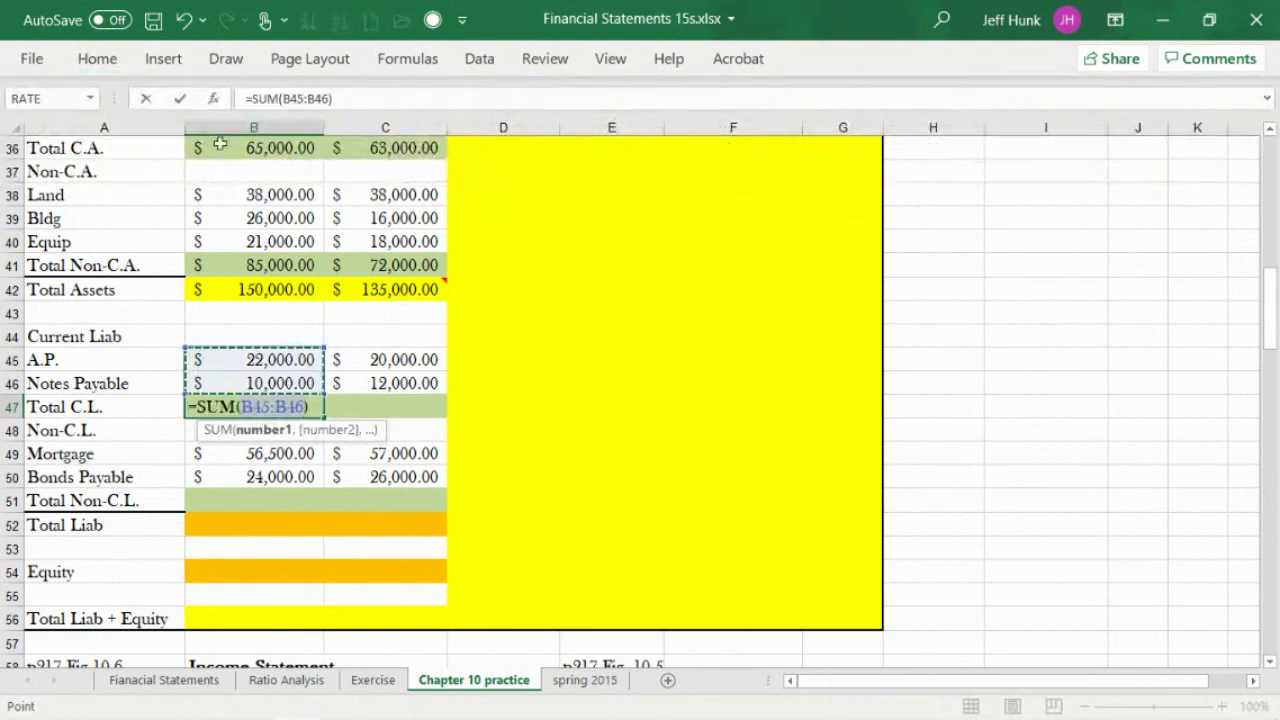
pyautogui.click(179, 98)
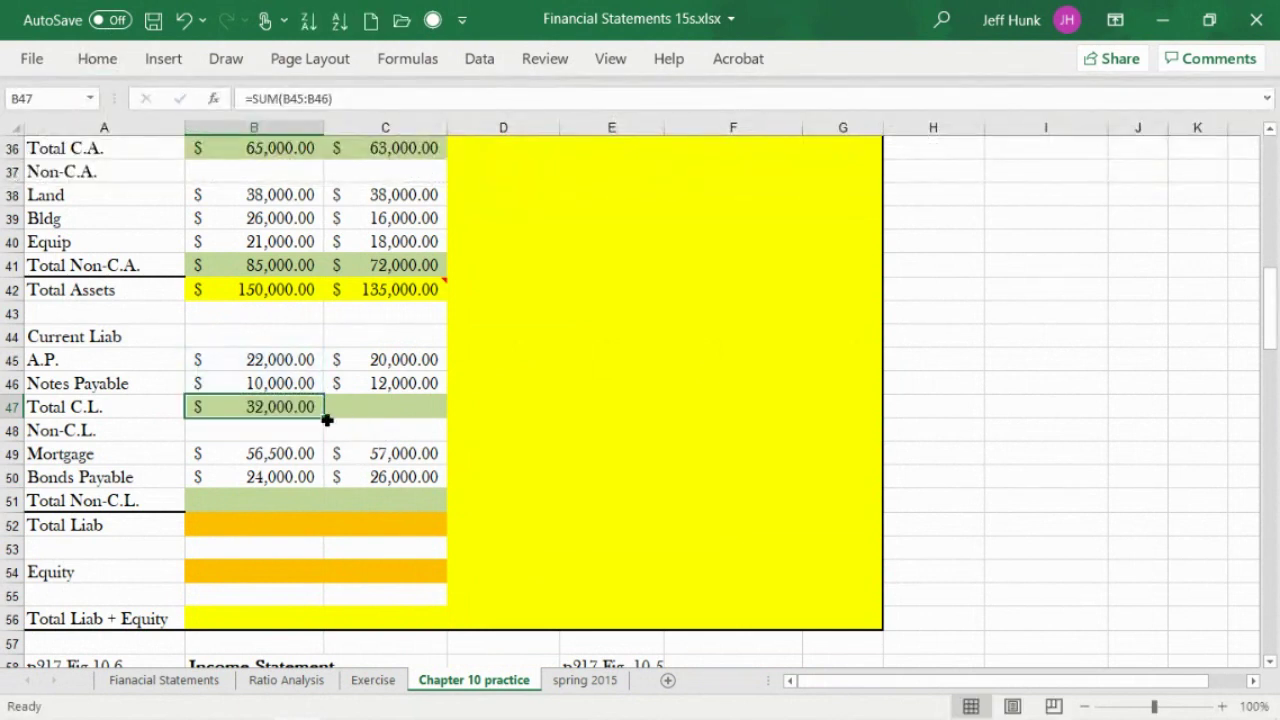
pyautogui.moveTo(327, 420); pyautogui.dragTo(440, 420)
# Total the non-current liabilities in B51 with =SUM(B49:B50) and copy the formula across to C51.
pyautogui.click(265, 500)
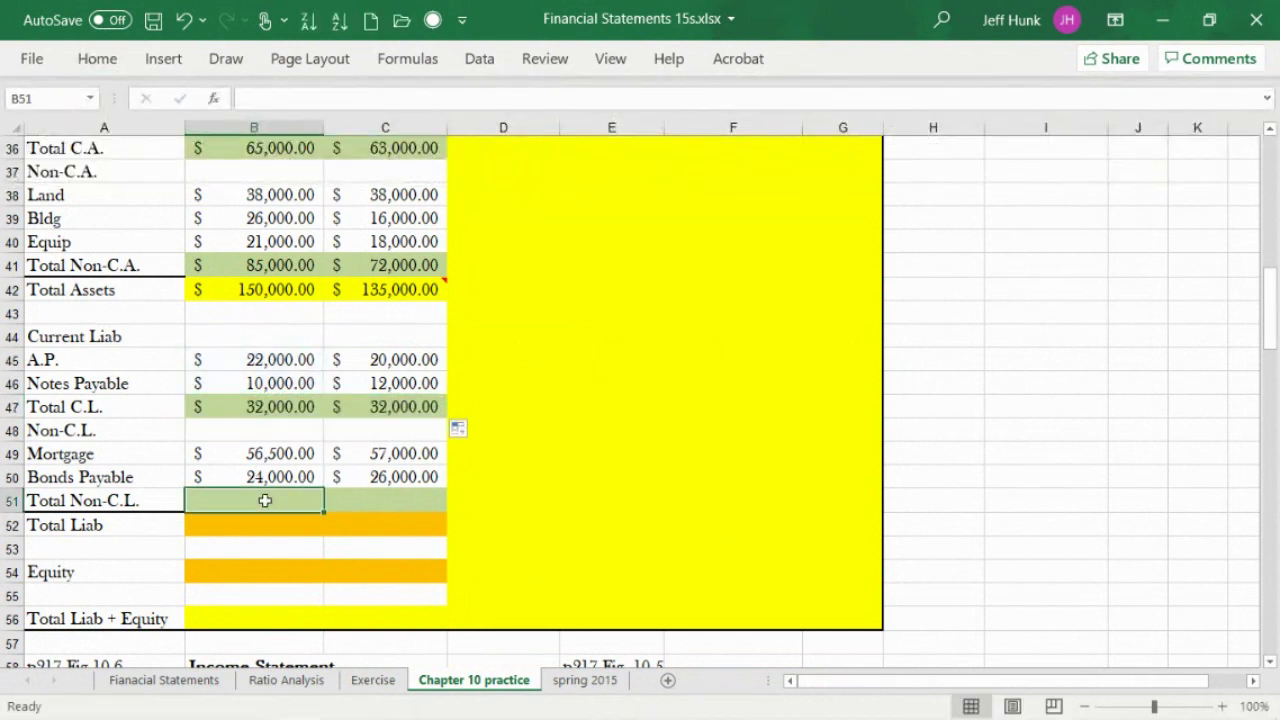
pyautogui.click(97, 60)
pyautogui.click(980, 91)
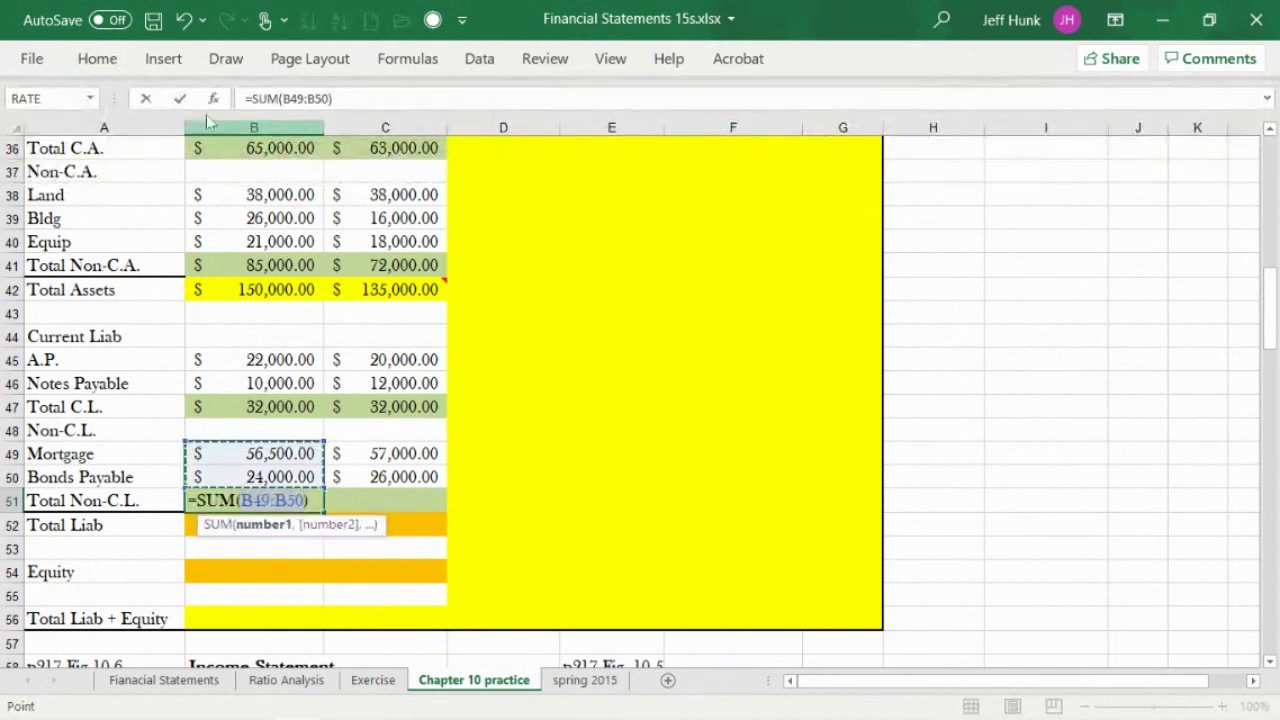
pyautogui.click(179, 98)
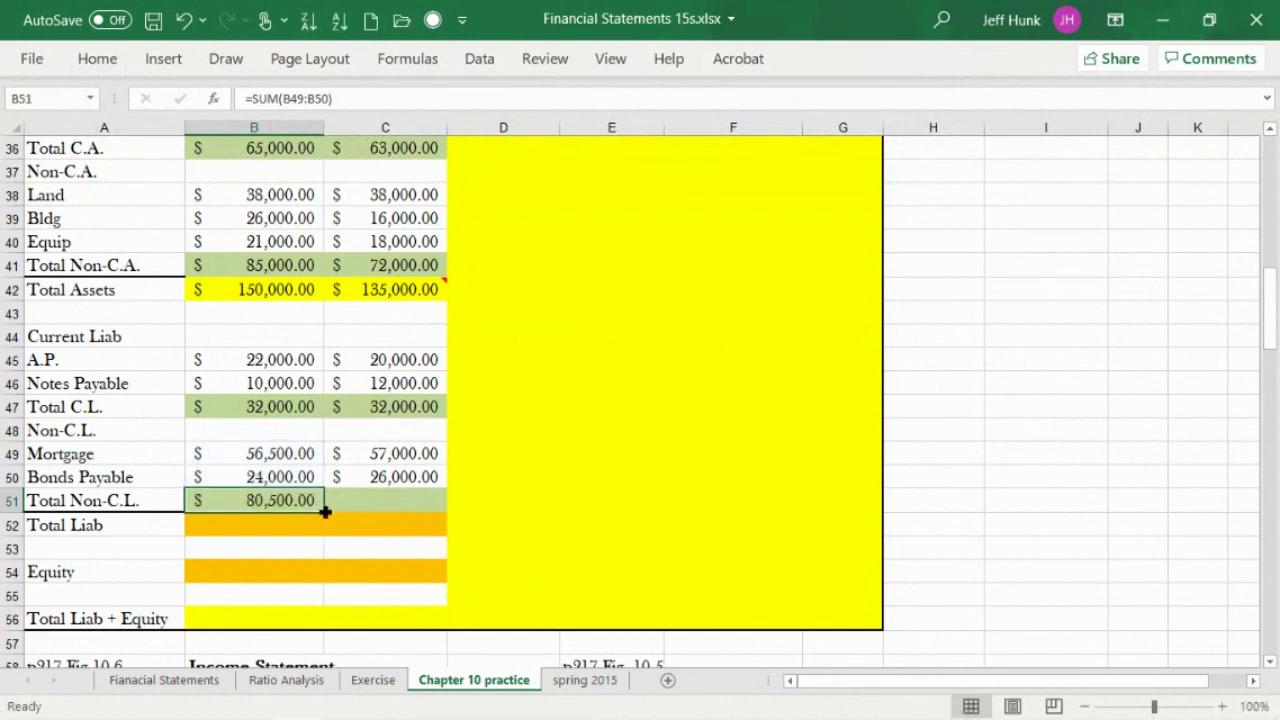
pyautogui.moveTo(325, 512); pyautogui.dragTo(409, 509)
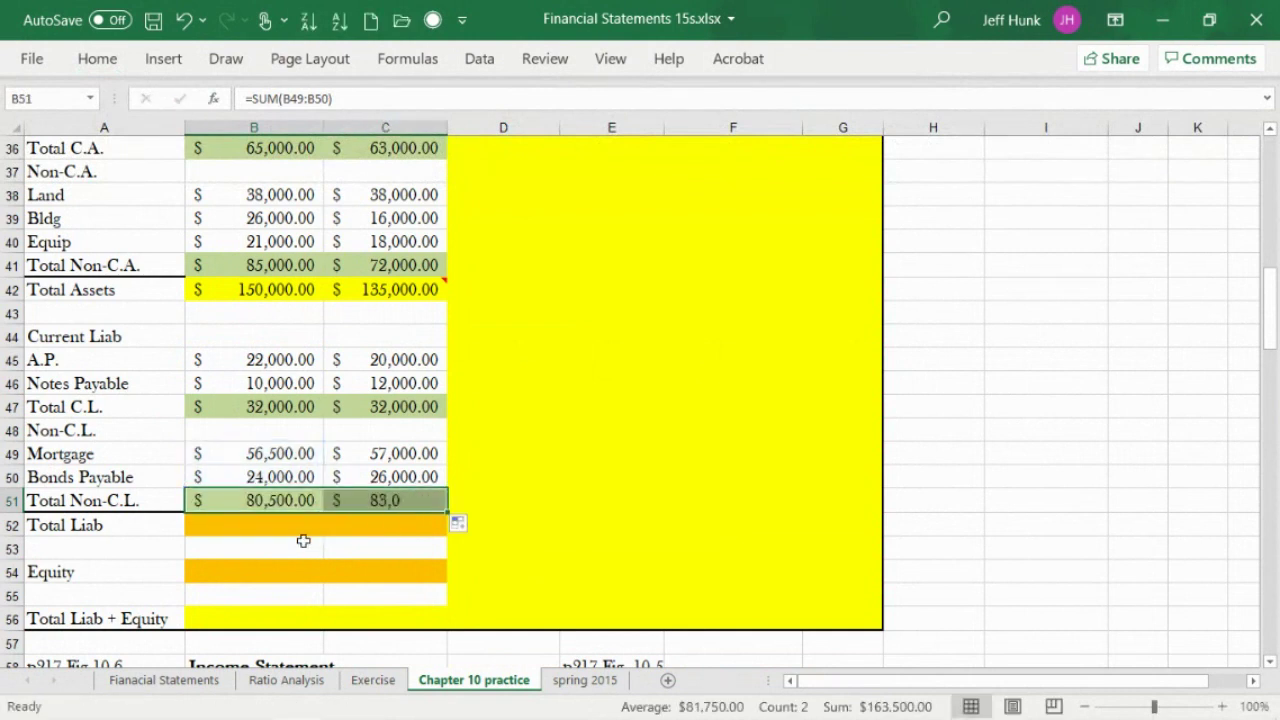
# Calculate Total Liab in B52 with =SUM(B47,B51) and copy the formula across to C52.
pyautogui.click(271, 528)
pyautogui.write('=SUM(')
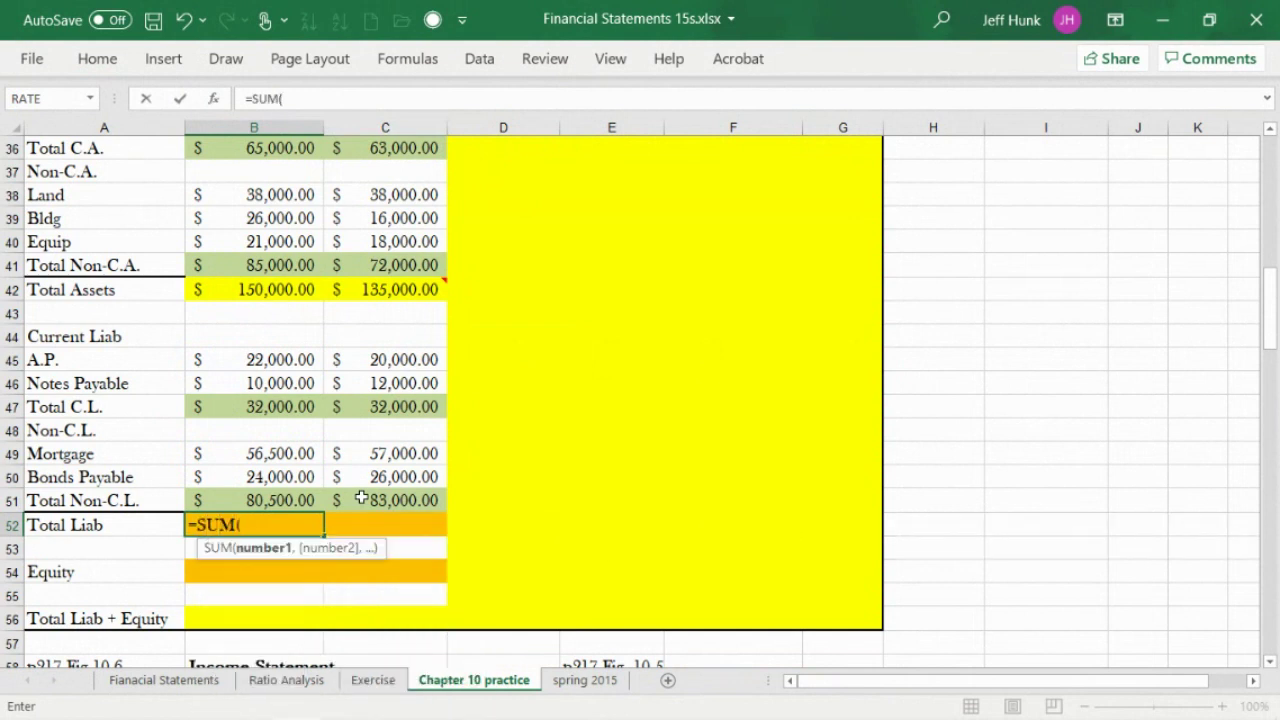
pyautogui.click(276, 406)
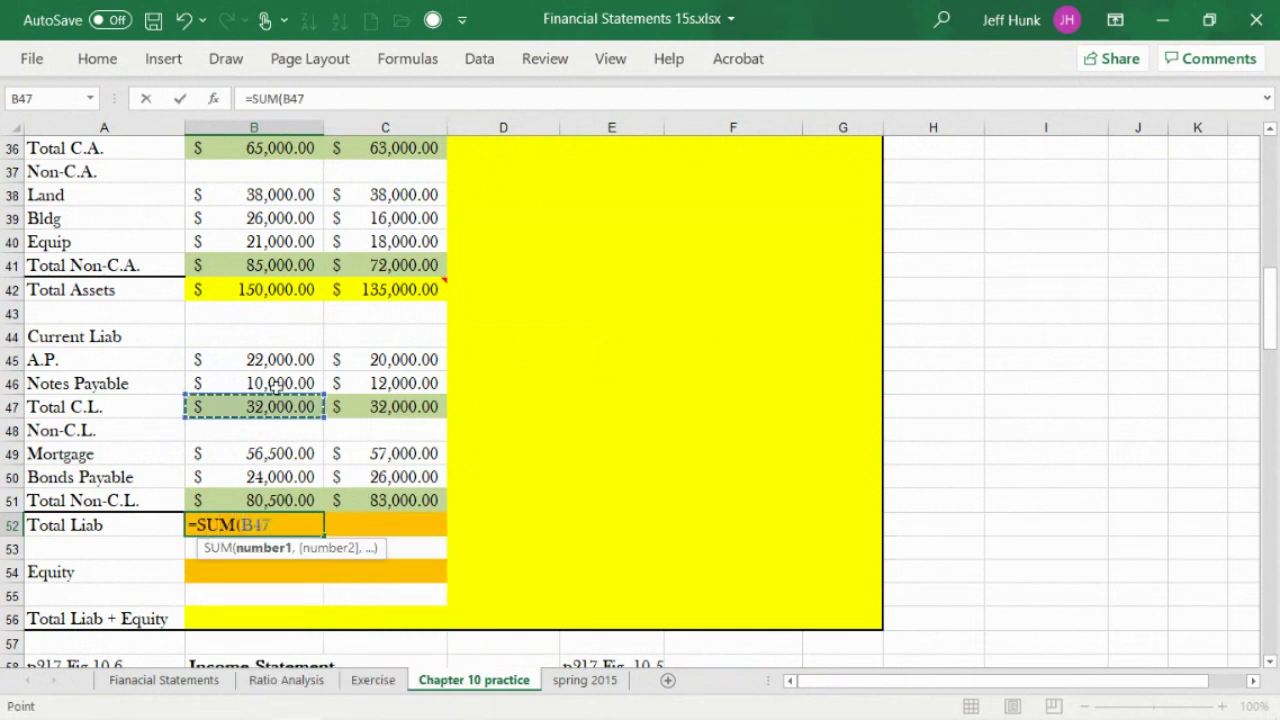
pyautogui.write(',')
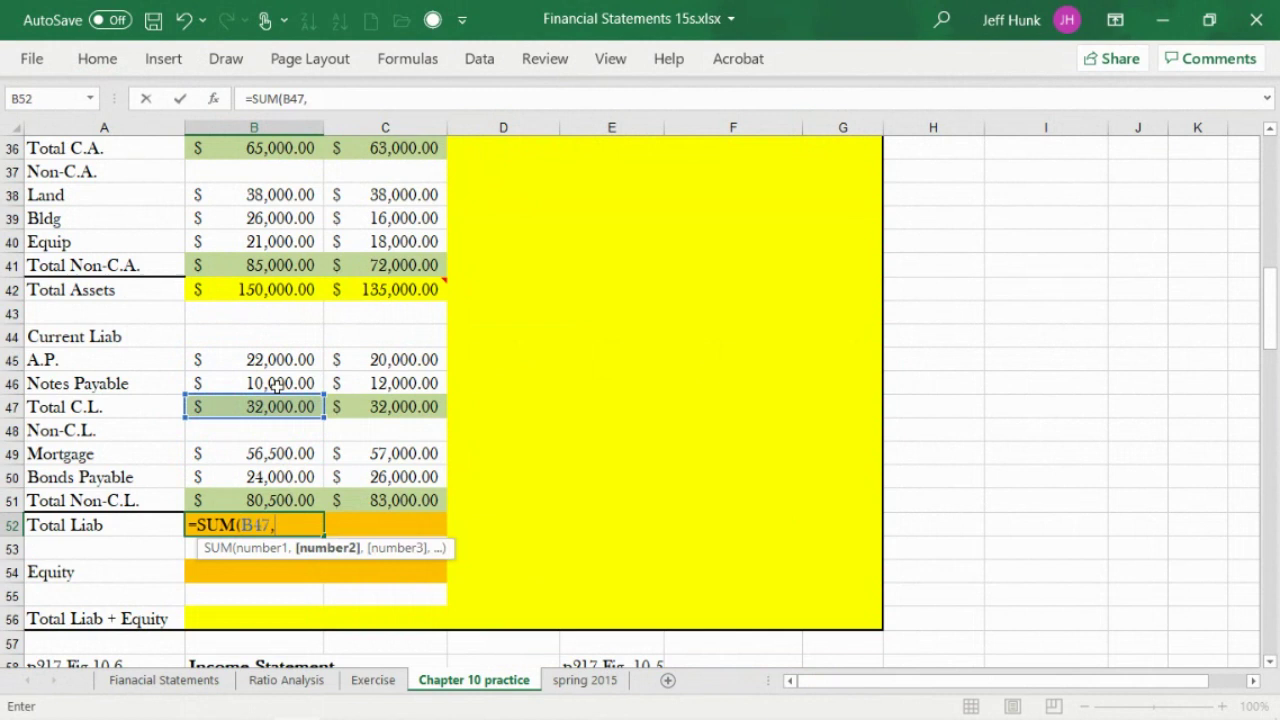
pyautogui.click(275, 500)
pyautogui.write(')')
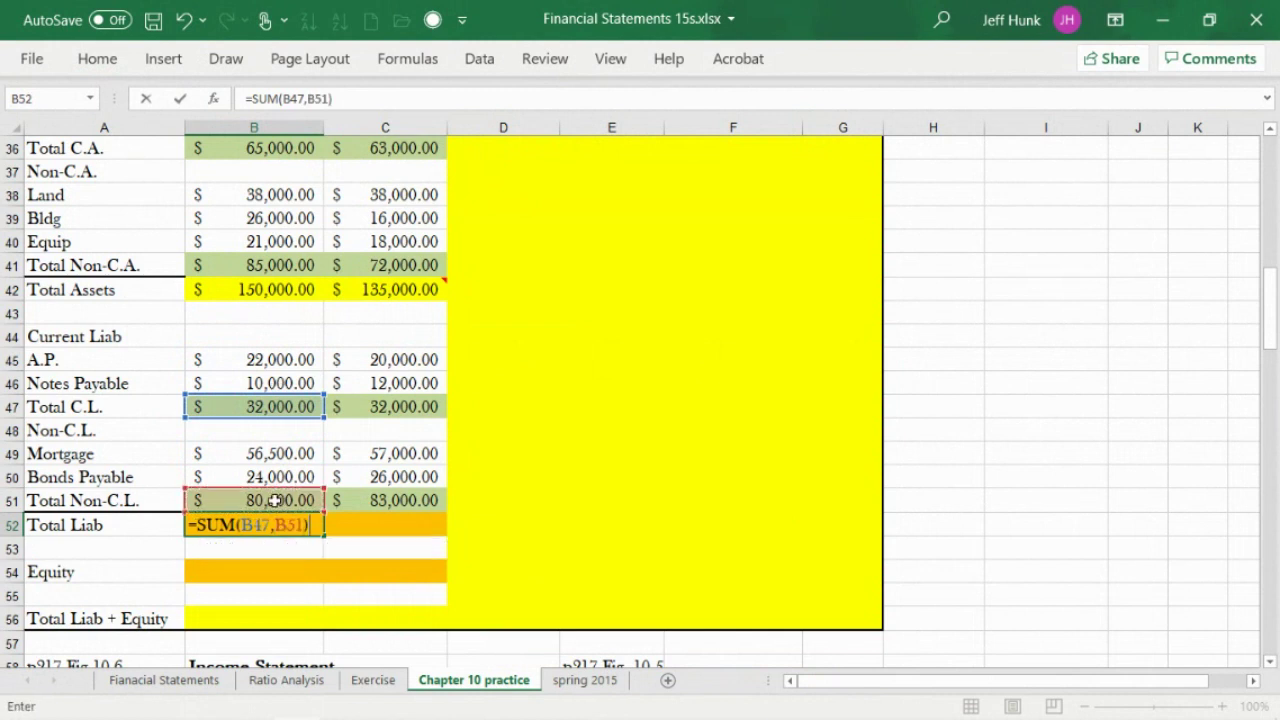
pyautogui.press('Return')
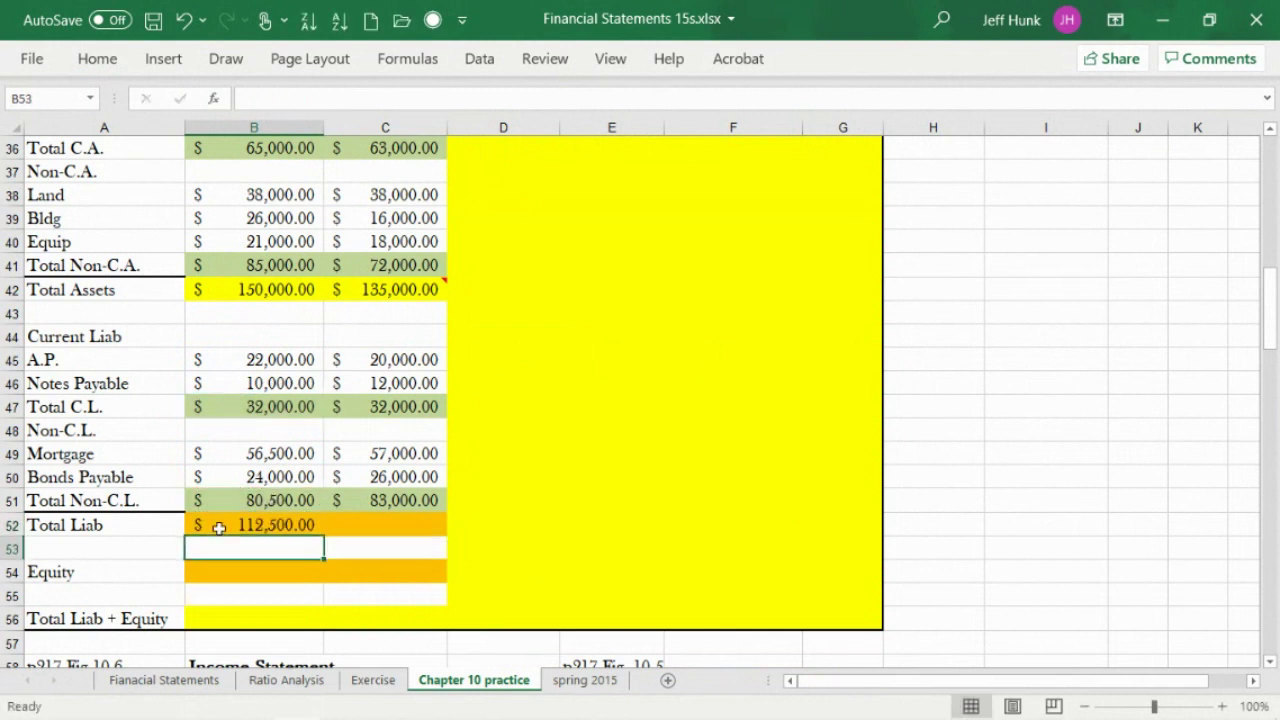
pyautogui.click(300, 528)
pyautogui.moveTo(328, 537); pyautogui.dragTo(396, 531)
pyautogui.click(394, 529)
# Check the 2009 Total Assets formula in B42, and link the Total Liab + Equity cell B56 to it with =B42.
pyautogui.click(245, 291)
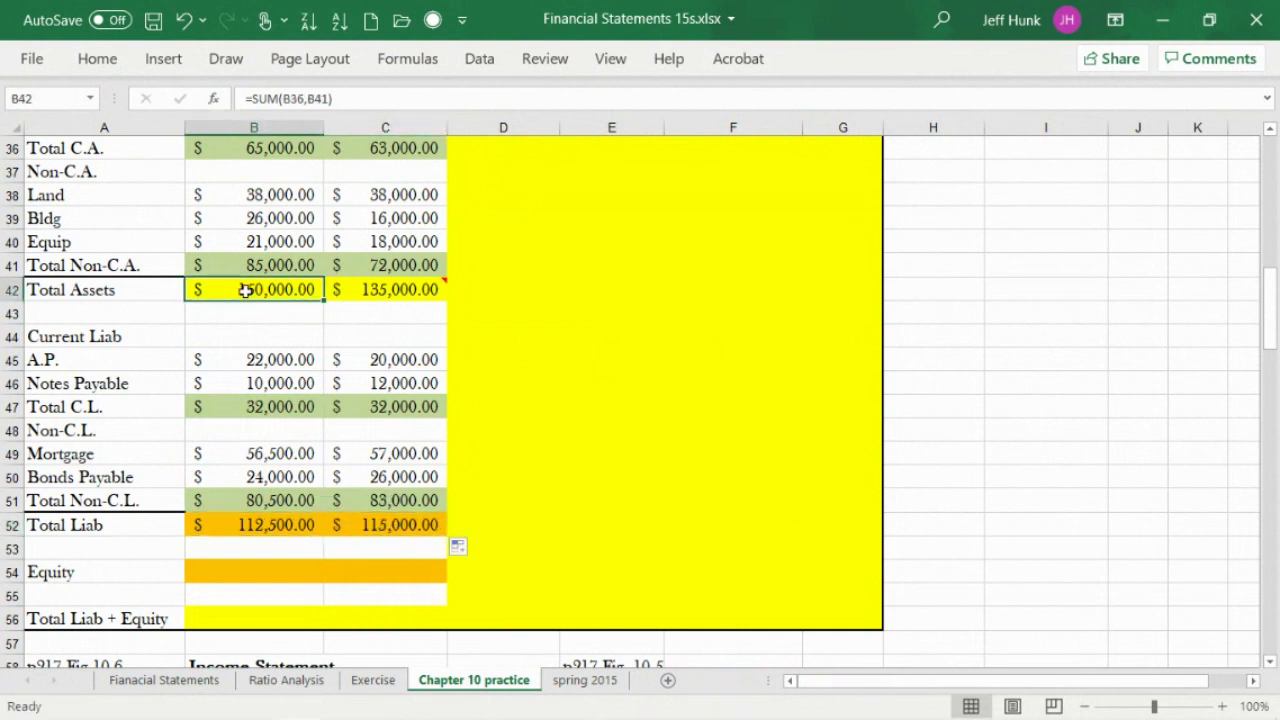
pyautogui.doubleClick(245, 291)
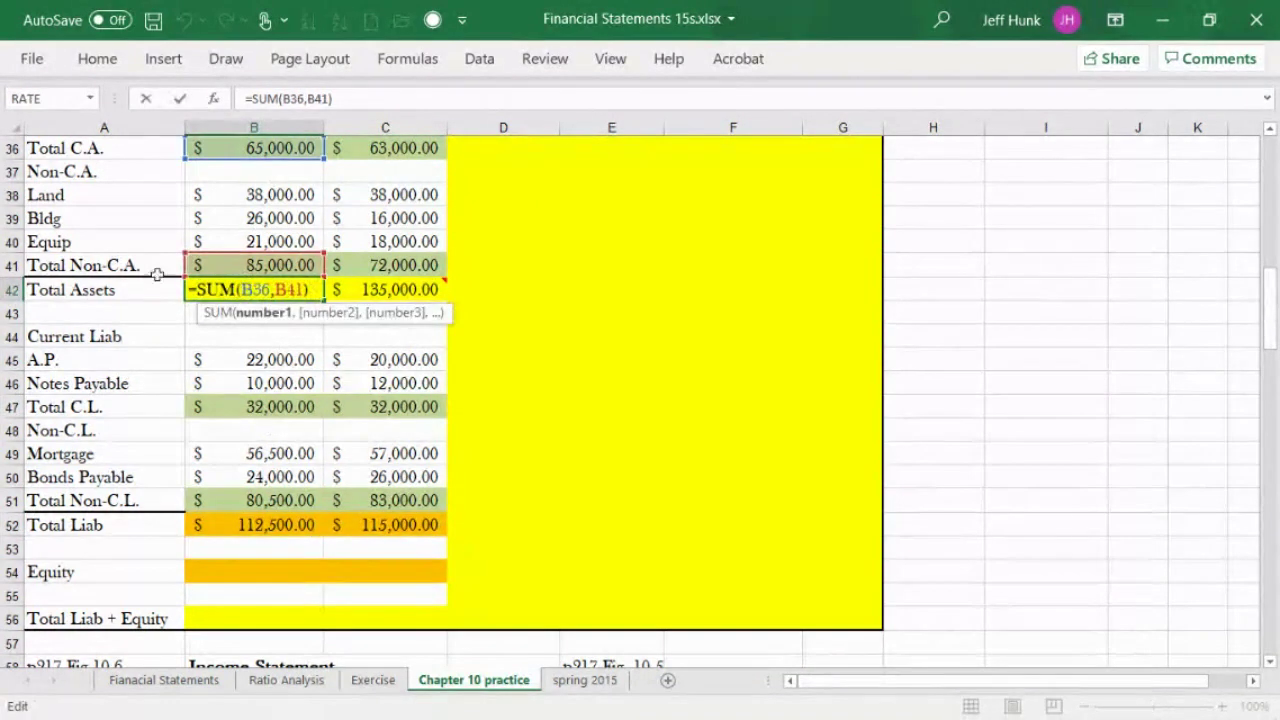
pyautogui.click(145, 99)
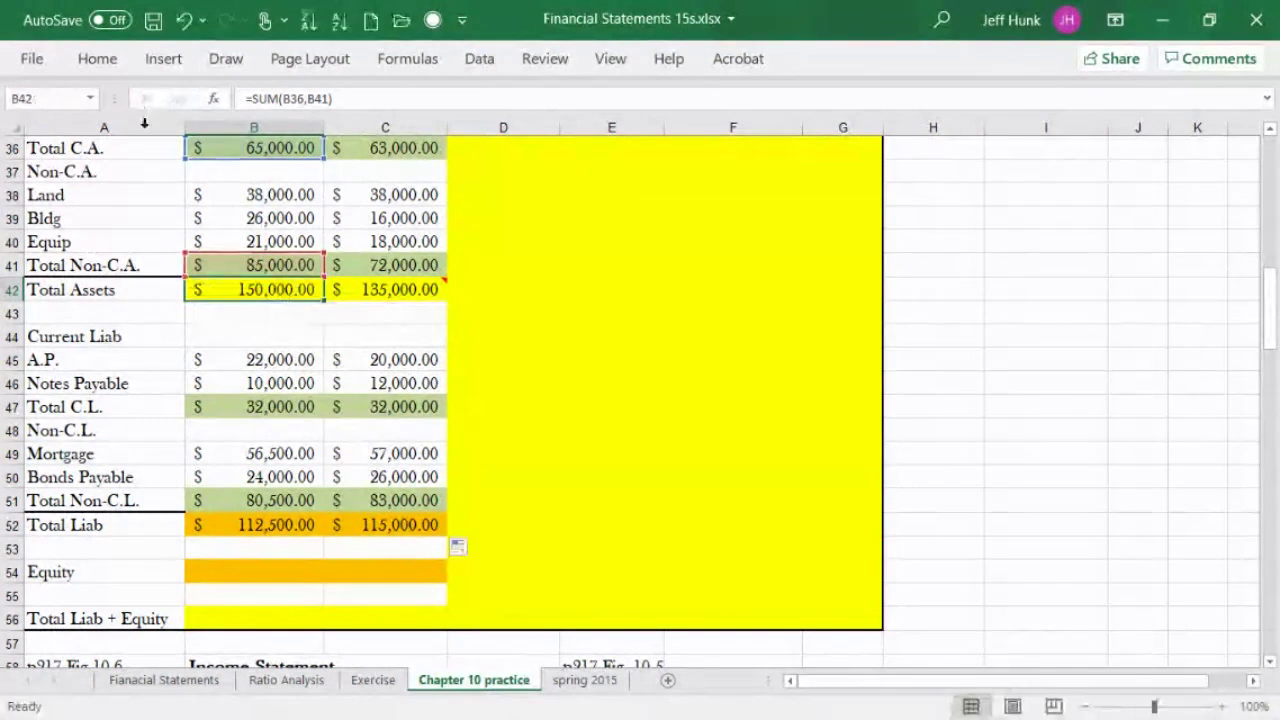
pyautogui.click(256, 616)
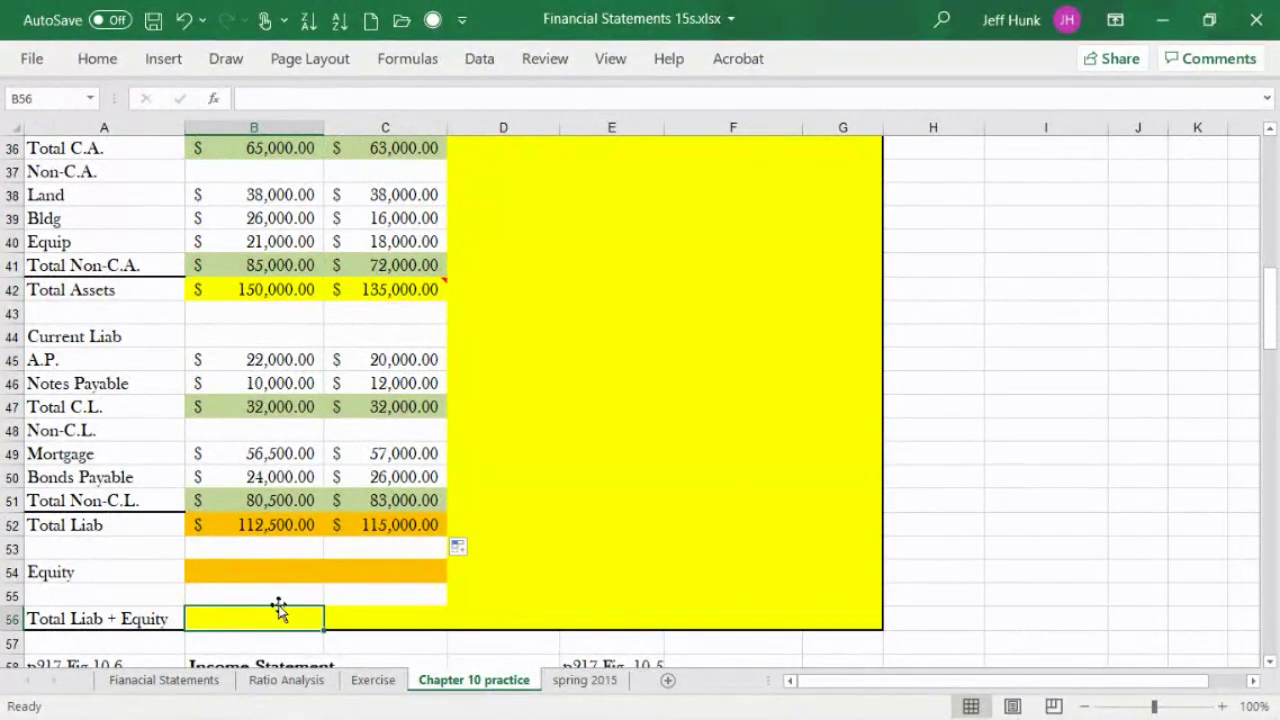
pyautogui.write('=')
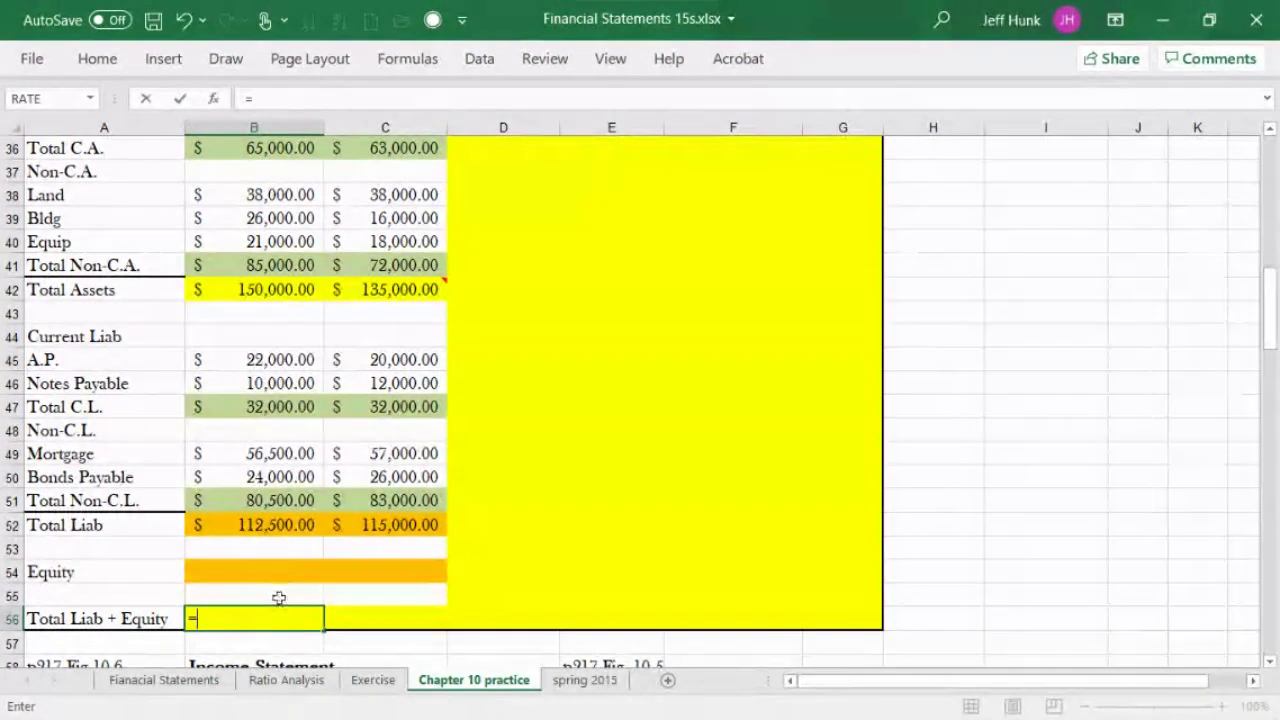
pyautogui.click(279, 289)
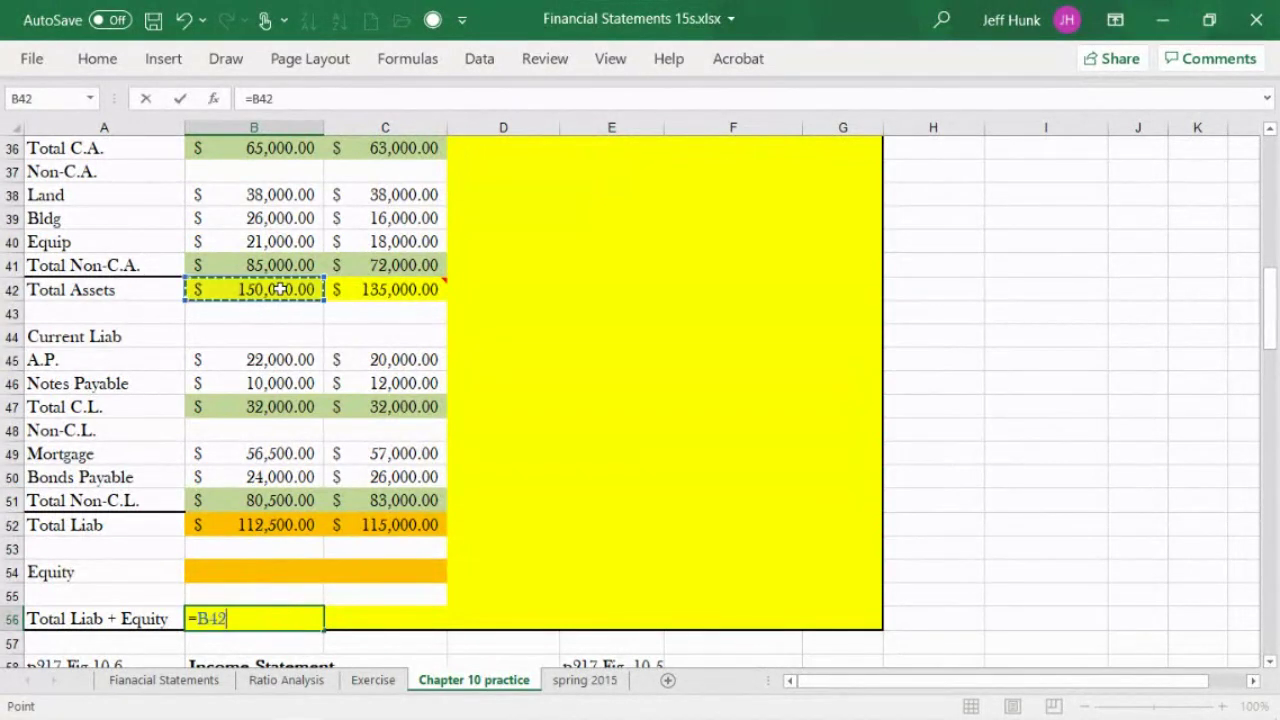
pyautogui.click(180, 98)
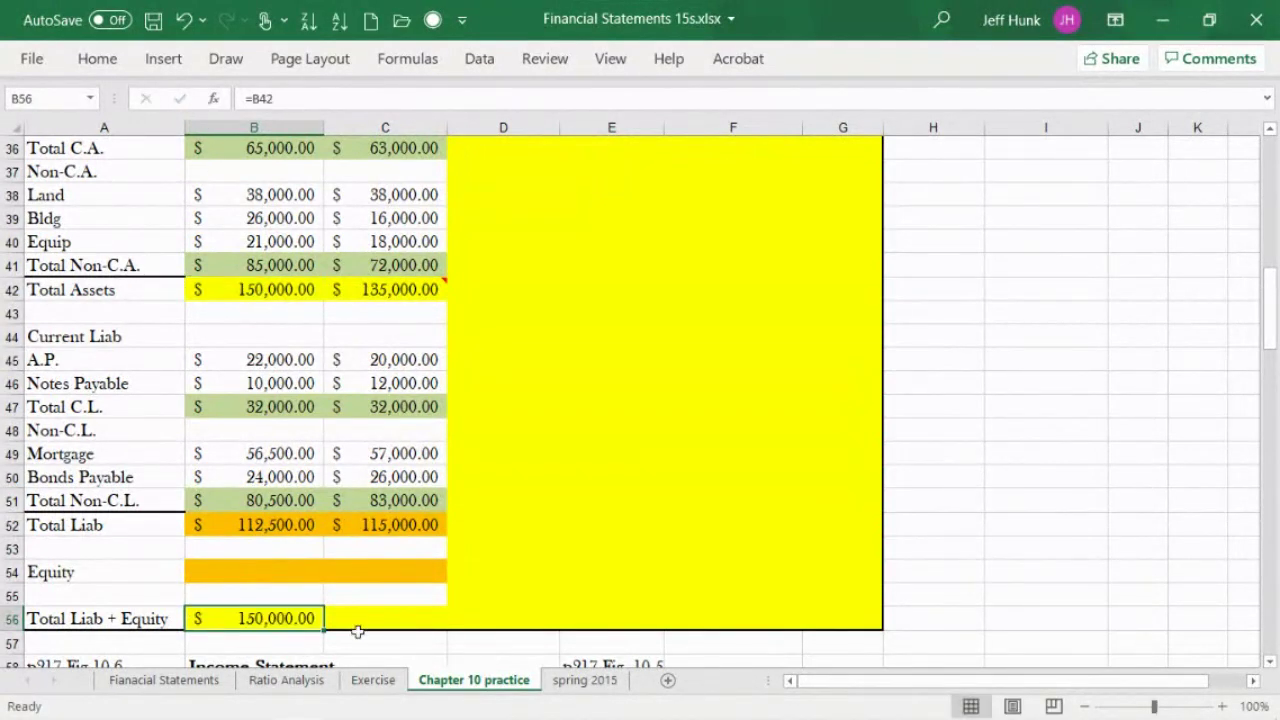
# Link the 2008 Total Liab + Equity cell C56 to the 2008 Total Assets with =C42.
pyautogui.click(358, 624)
pyautogui.write('=')
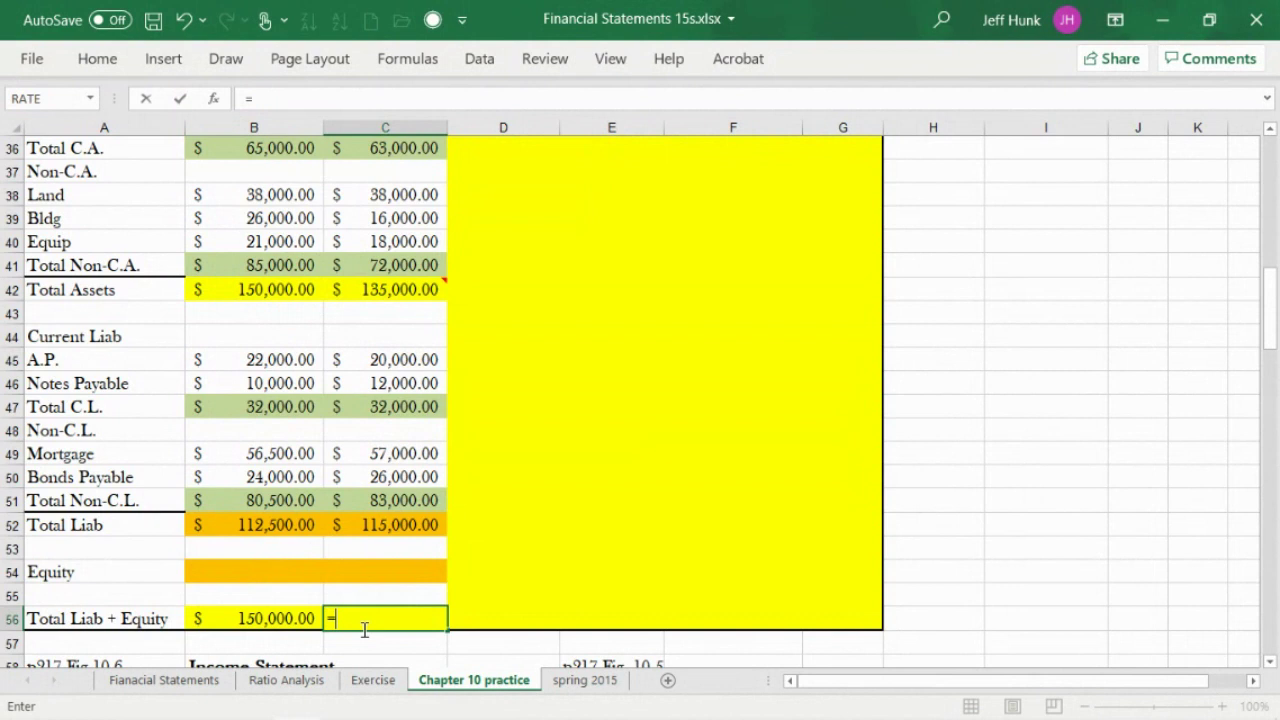
pyautogui.click(385, 289)
pyautogui.click(179, 98)
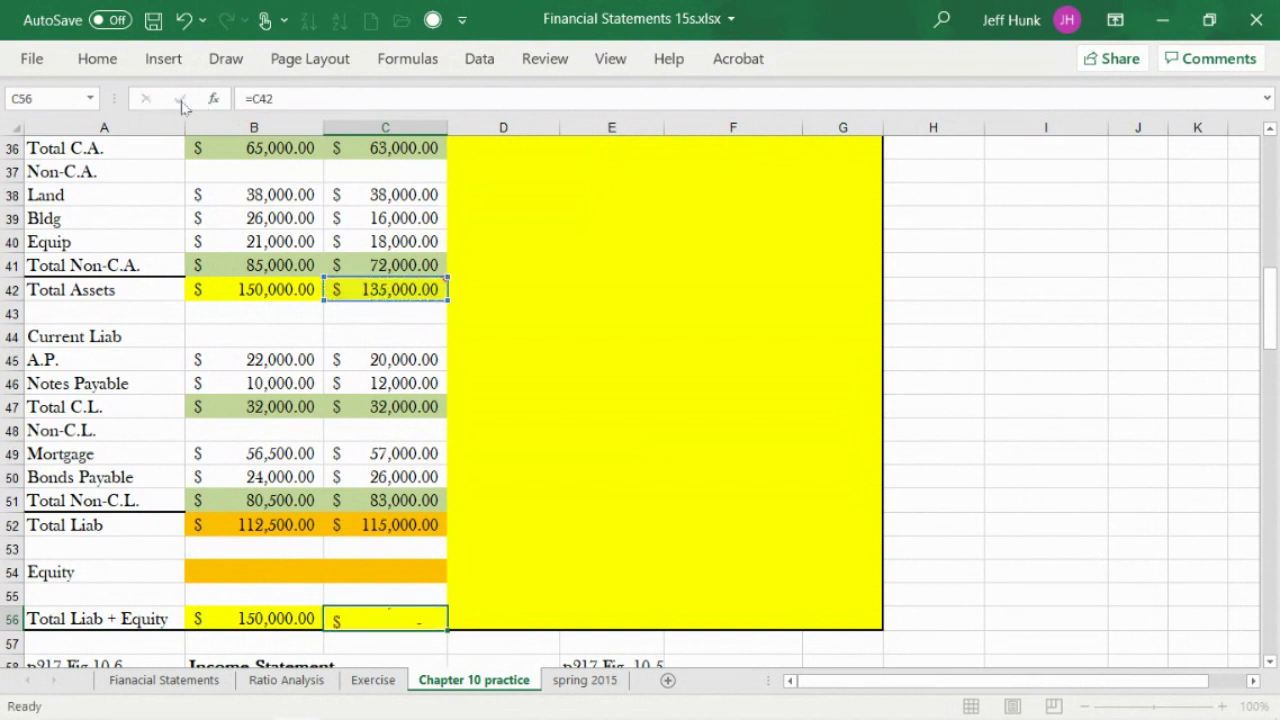
# Calculate Equity in B54 as total assets minus total liabilities with =B42-B52 and copy the formula across to C54.
pyautogui.click(255, 573)
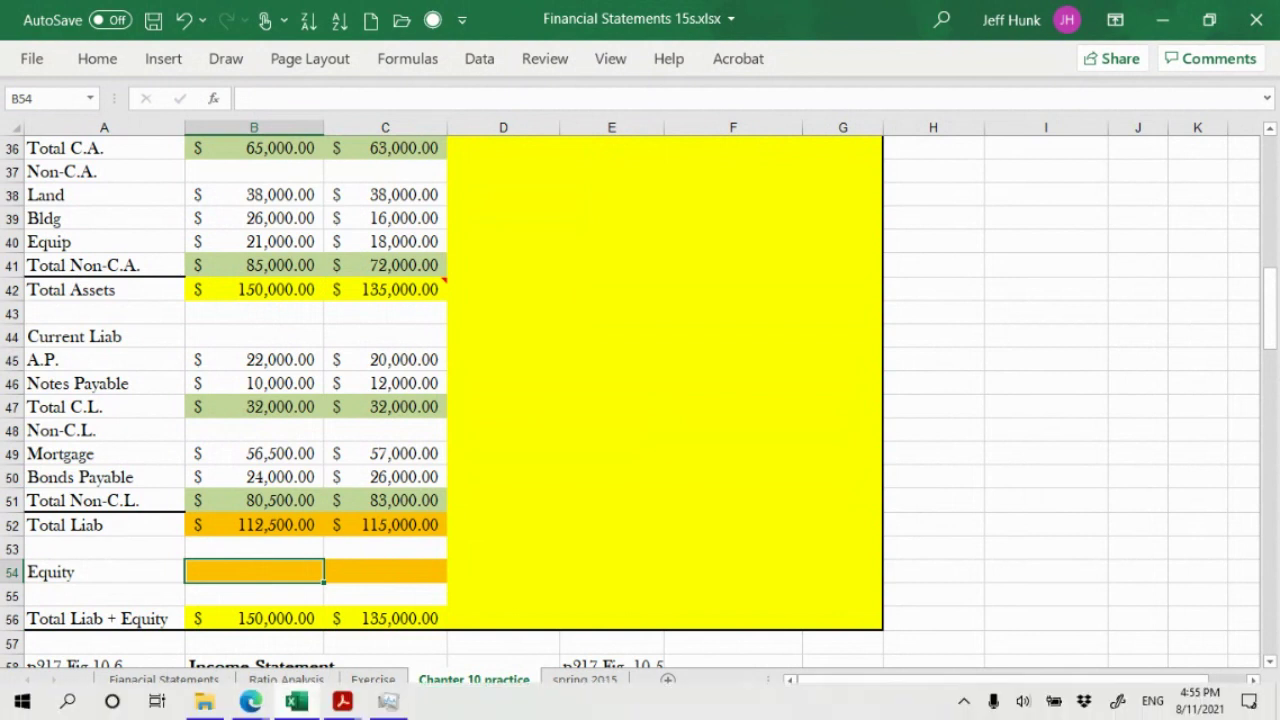
pyautogui.write('=')
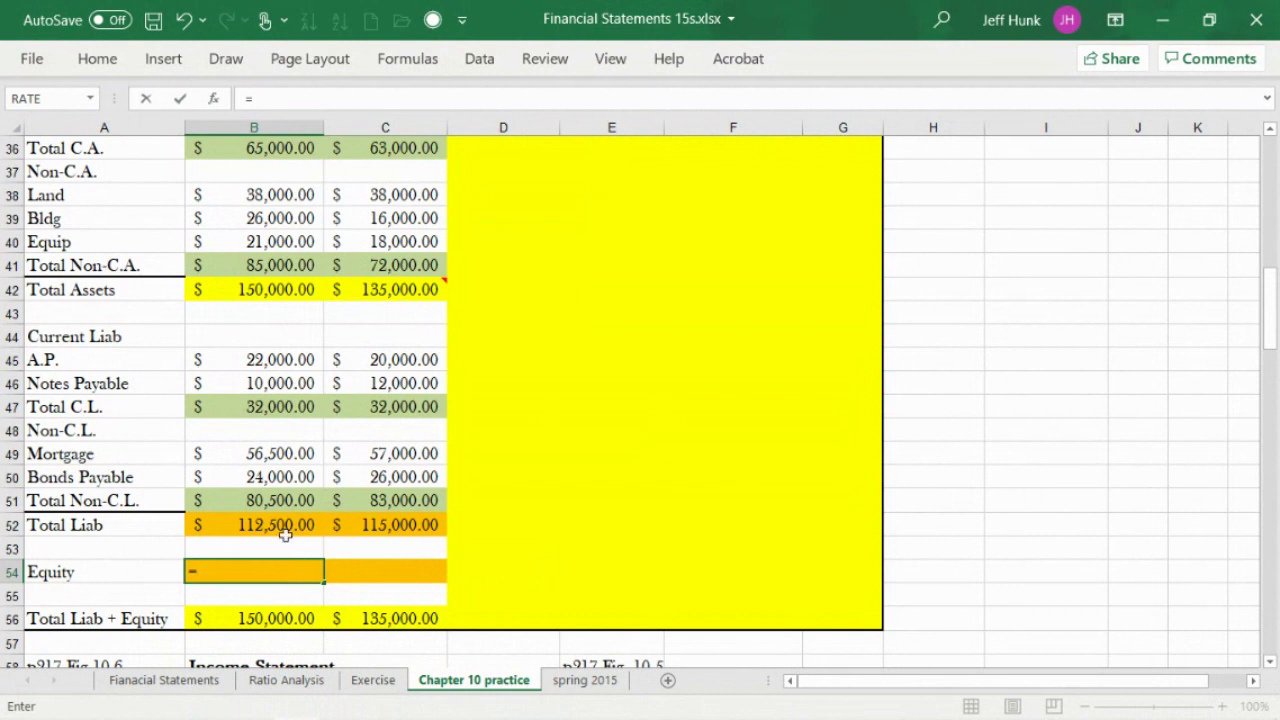
pyautogui.click(265, 299)
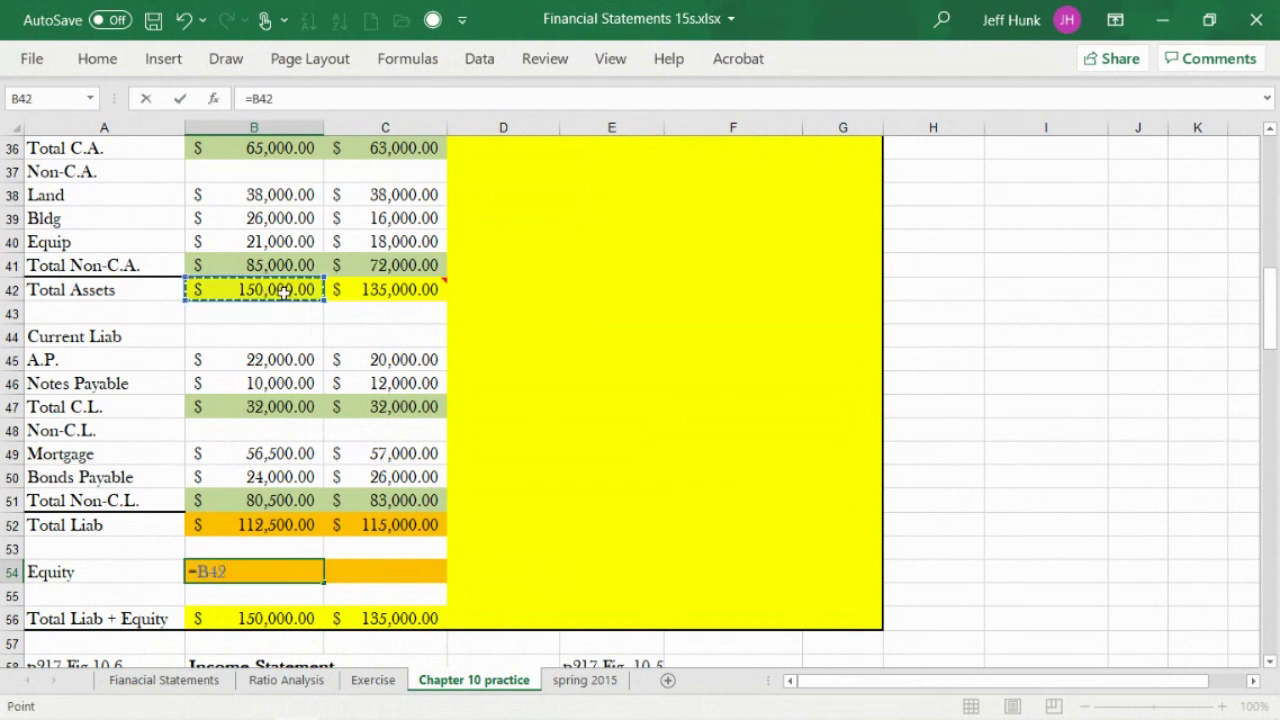
pyautogui.write('-')
pyautogui.click(246, 520)
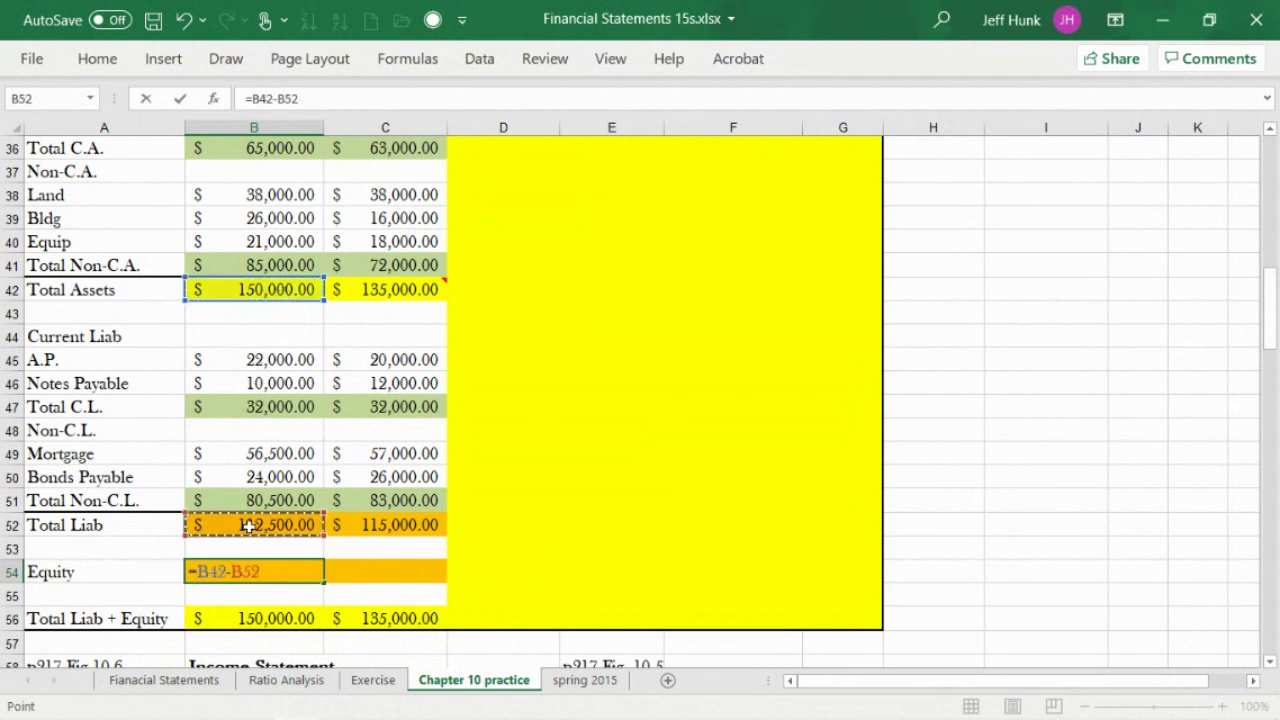
pyautogui.click(180, 98)
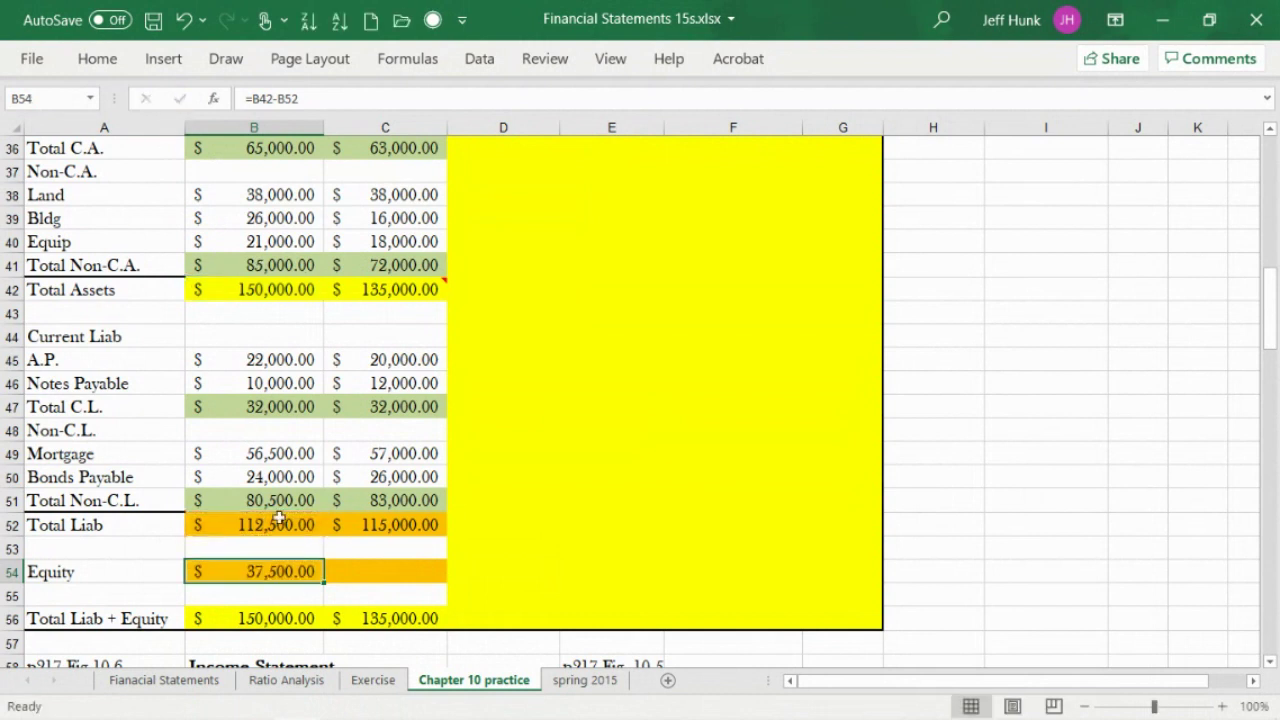
pyautogui.moveTo(324, 581); pyautogui.dragTo(416, 584)
# Replace the Total Liab + Equity link in B56 with =SUM(B52,B54) and copy the formula across to C56.
pyautogui.click(257, 619)
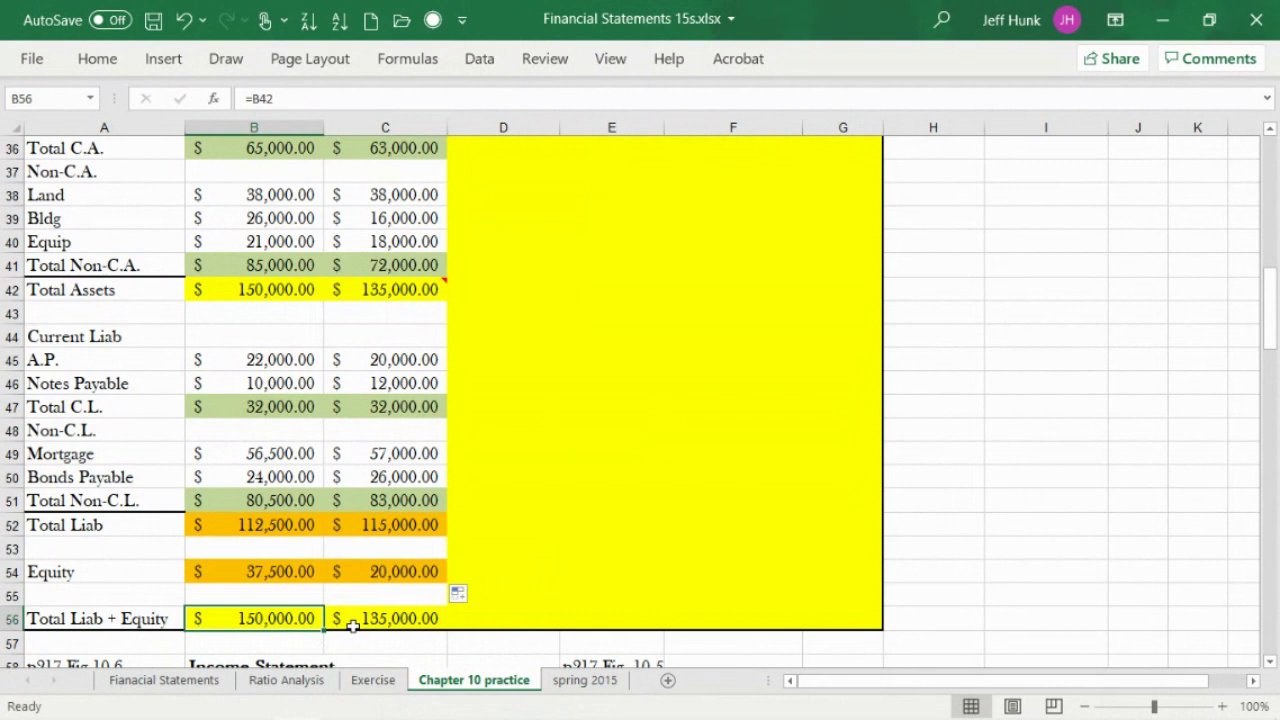
pyautogui.press('Delete')
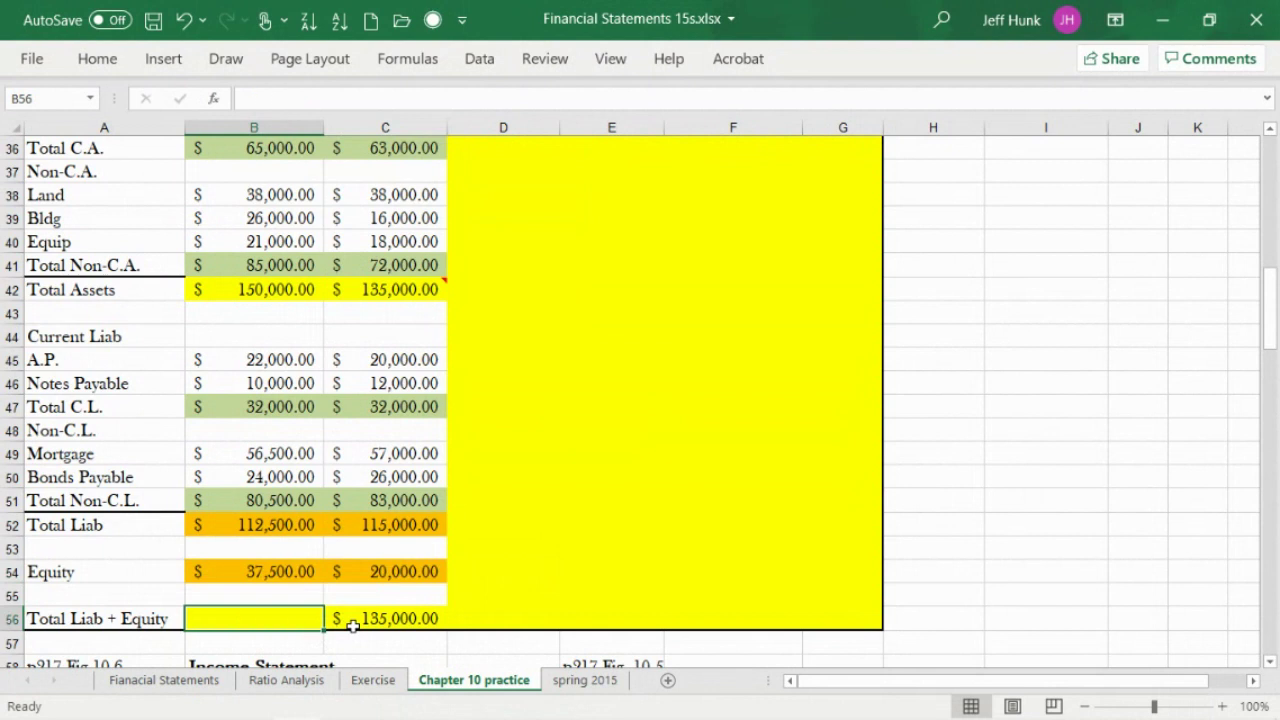
pyautogui.write('=')
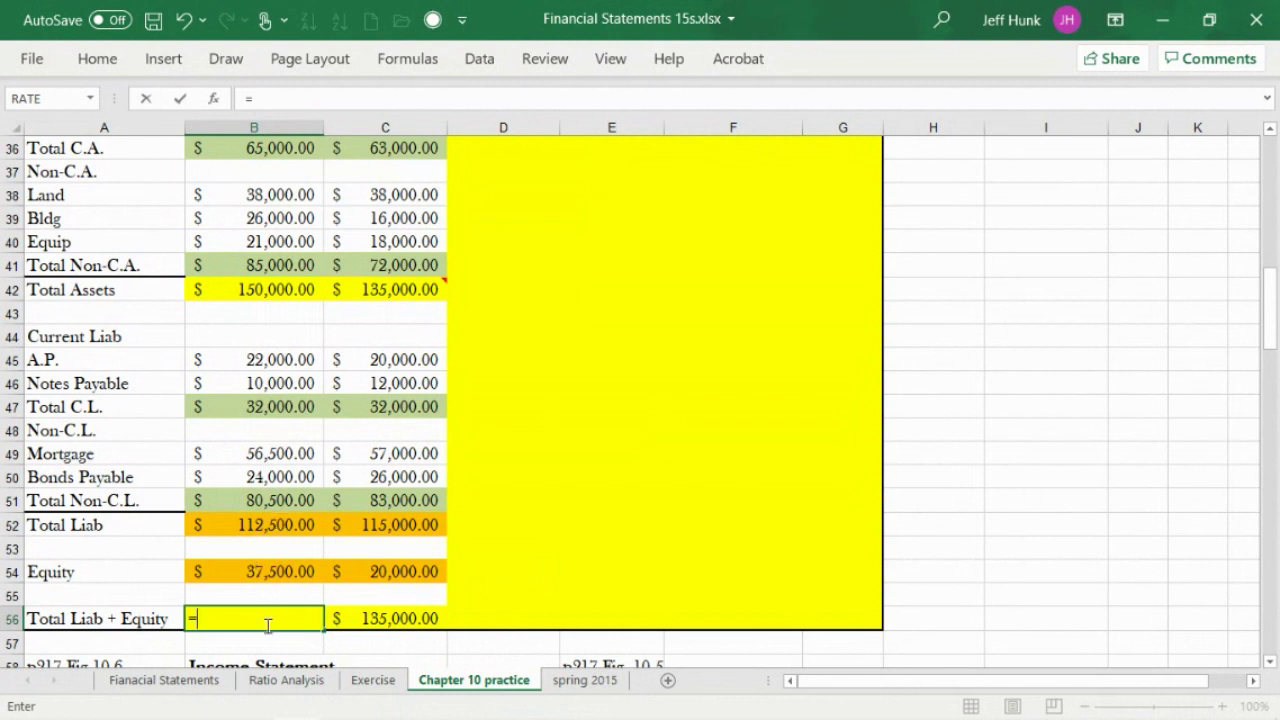
pyautogui.write('SUM')
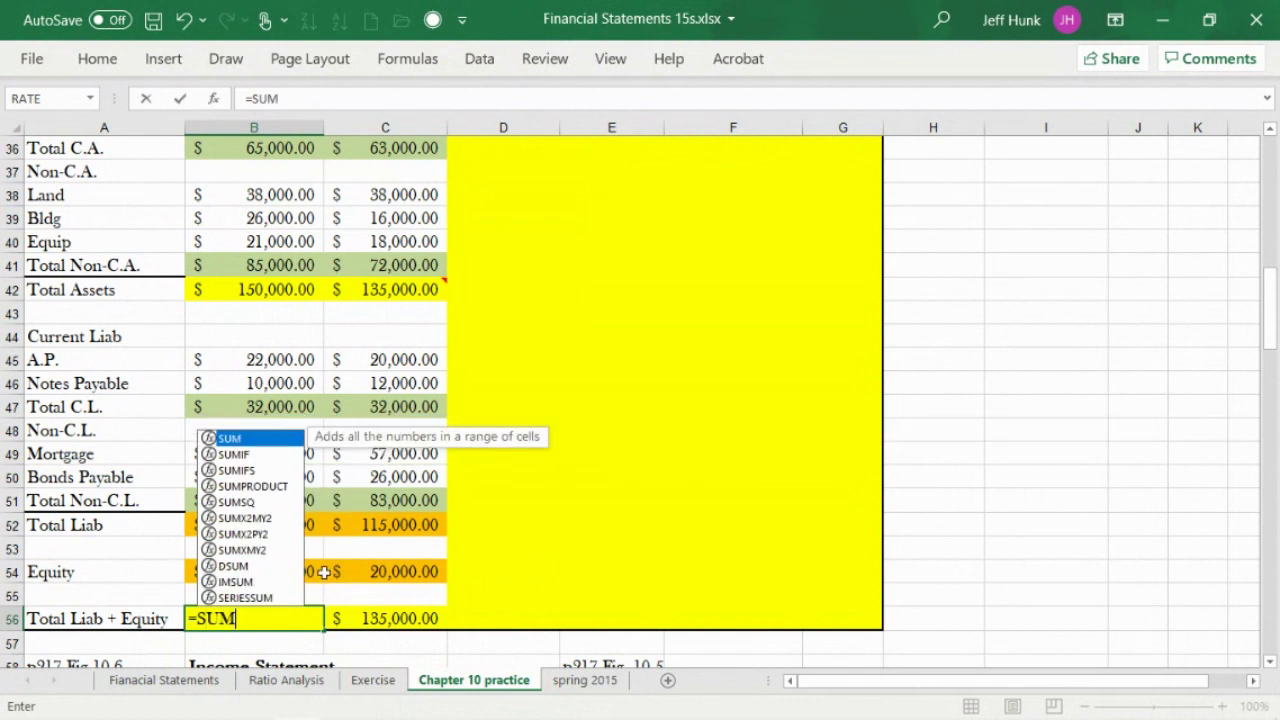
pyautogui.write('(')
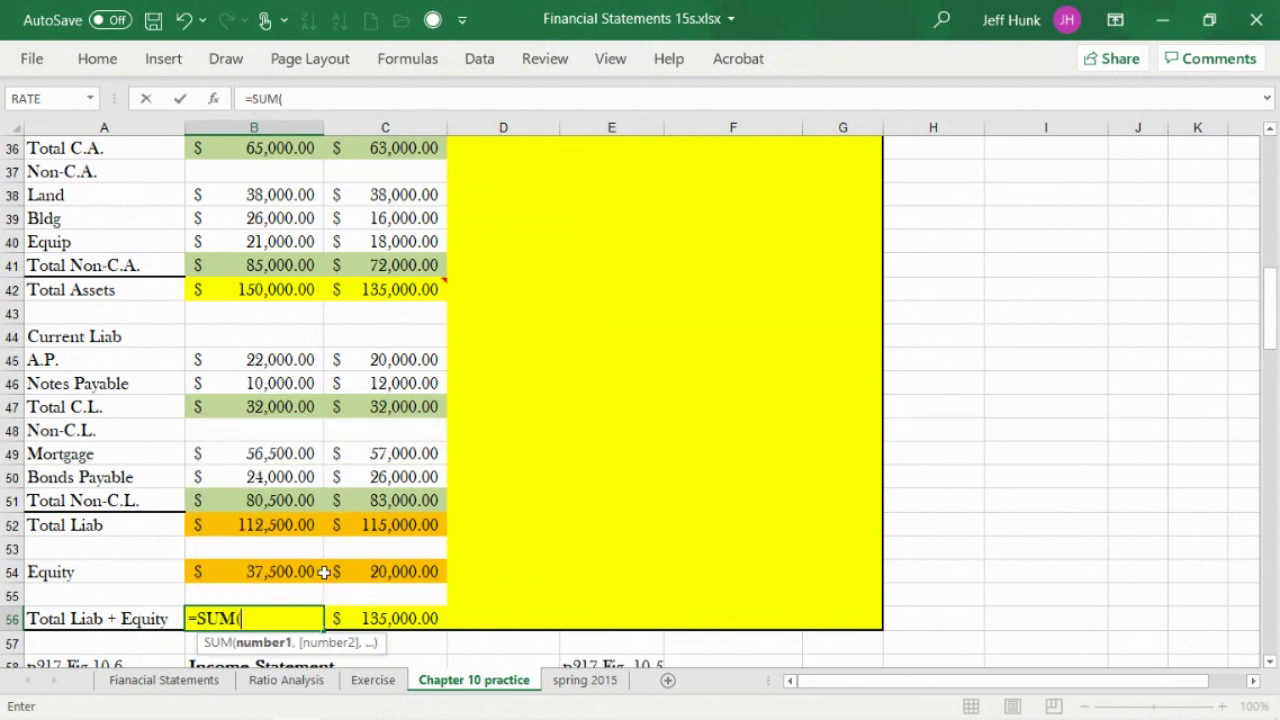
pyautogui.click(215, 530)
pyautogui.write(',')
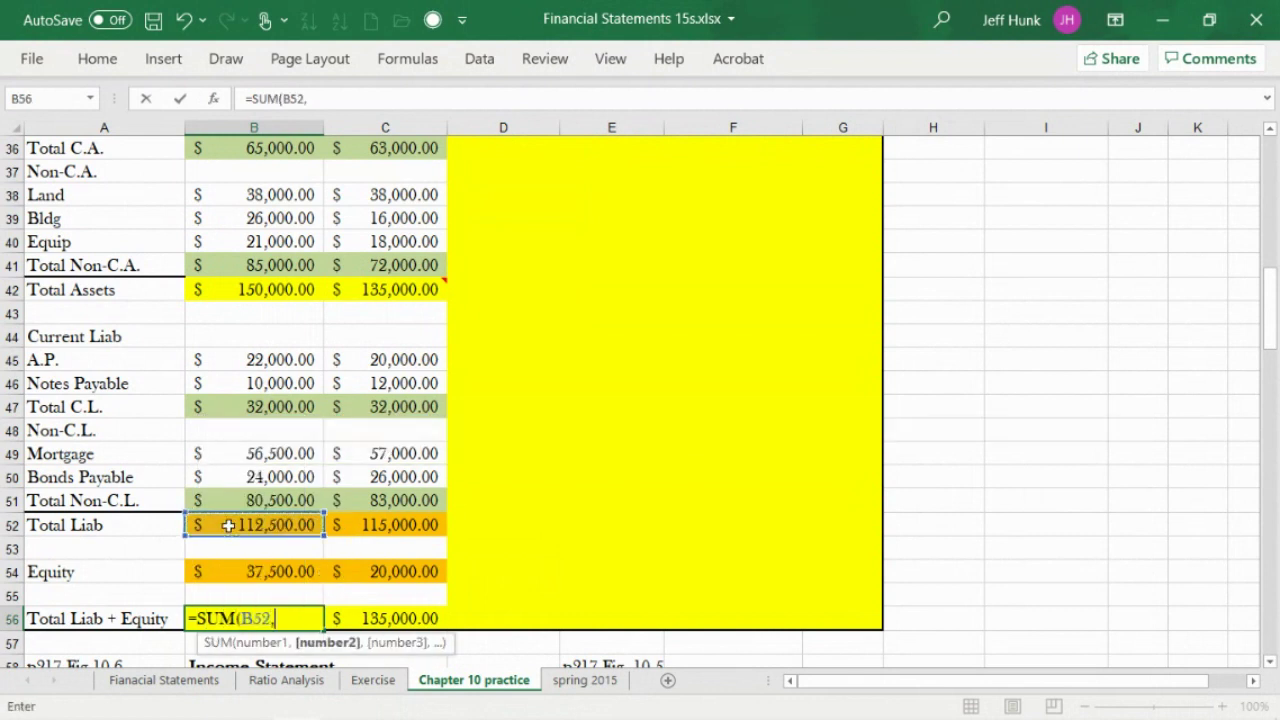
pyautogui.click(246, 571)
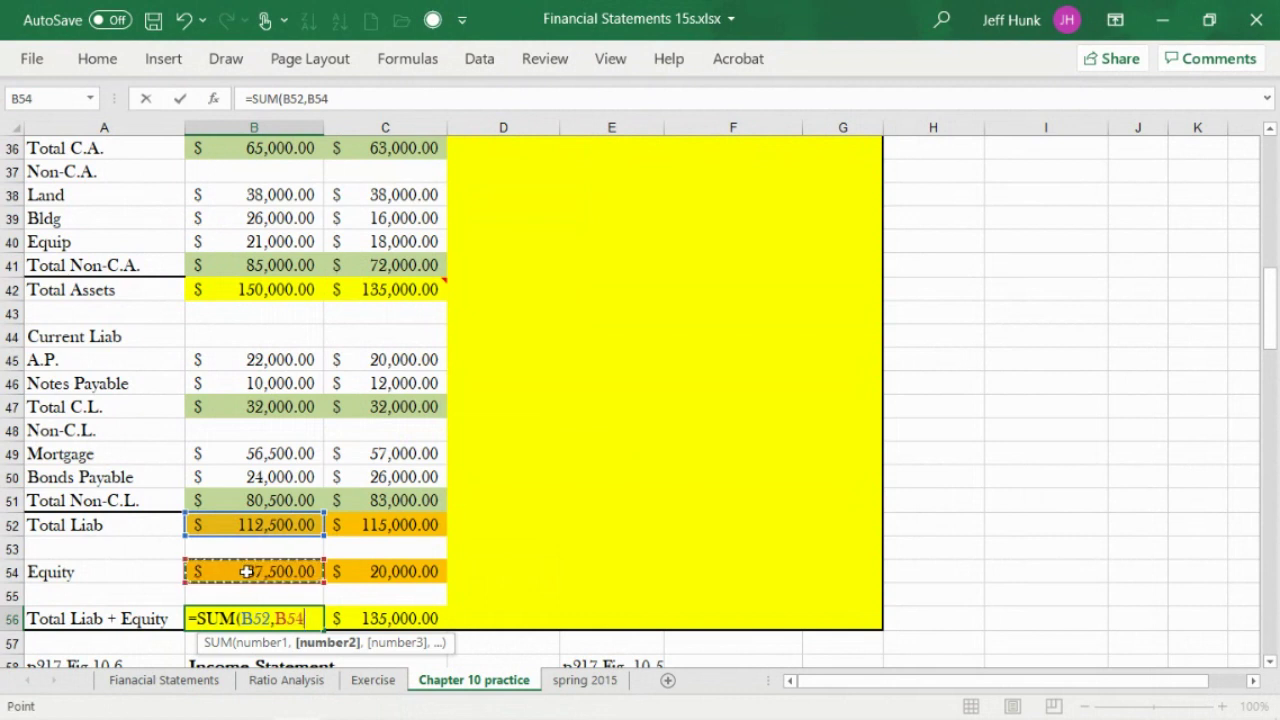
pyautogui.write(')')
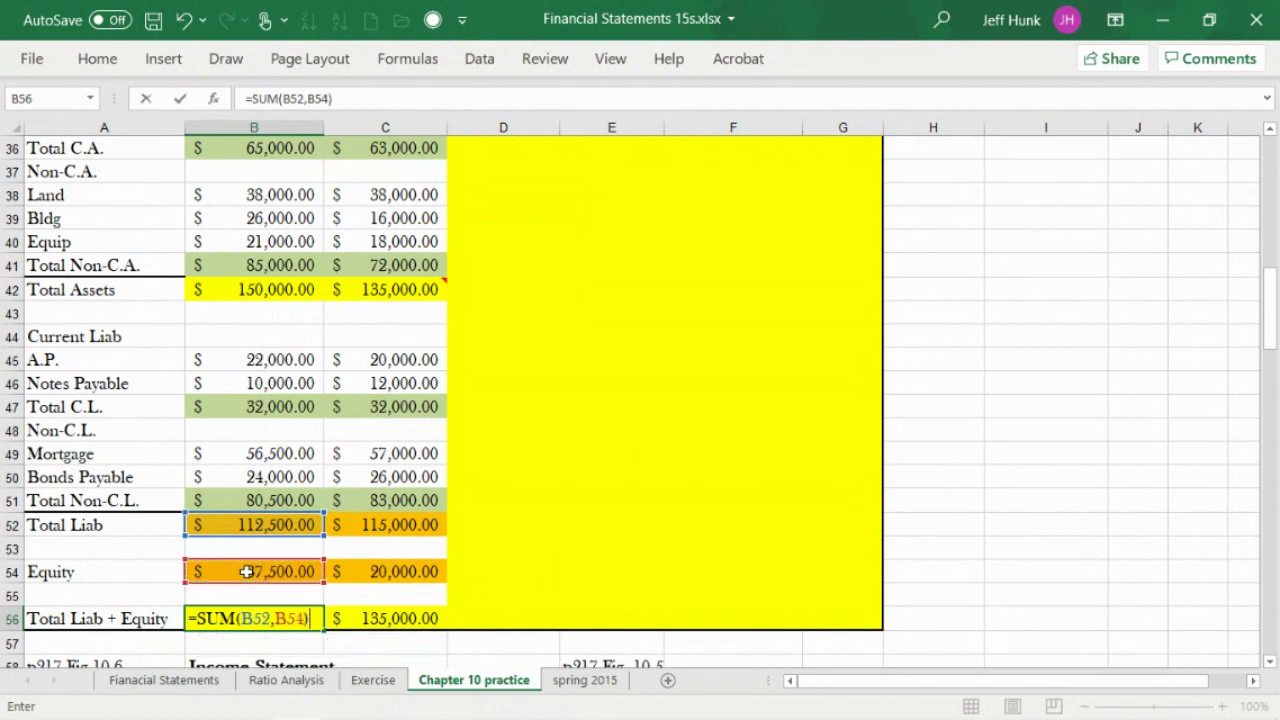
pyautogui.click(180, 98)
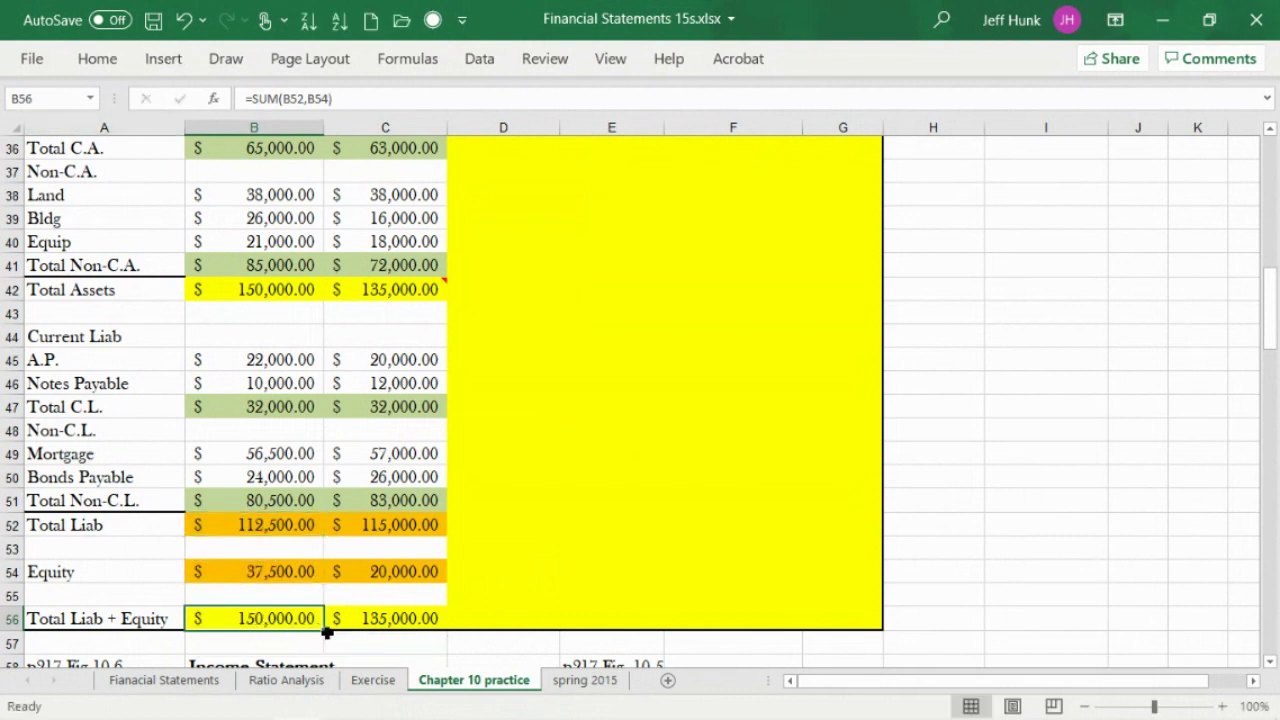
pyautogui.moveTo(327, 632); pyautogui.dragTo(434, 637)
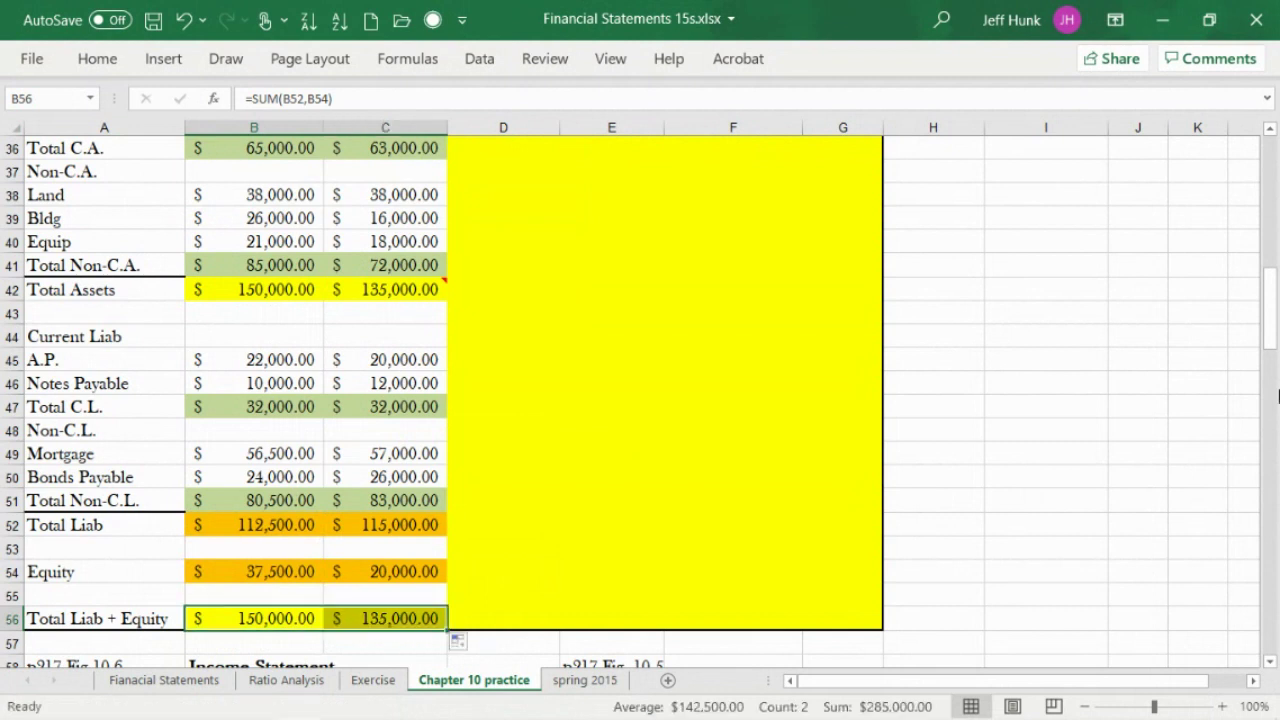
# Calculate the Cash change amount in D32 with =B32-C32 and fill the formula down the Amount column to D56.
pyautogui.moveTo(1276, 325); pyautogui.dragTo(1276, 282)
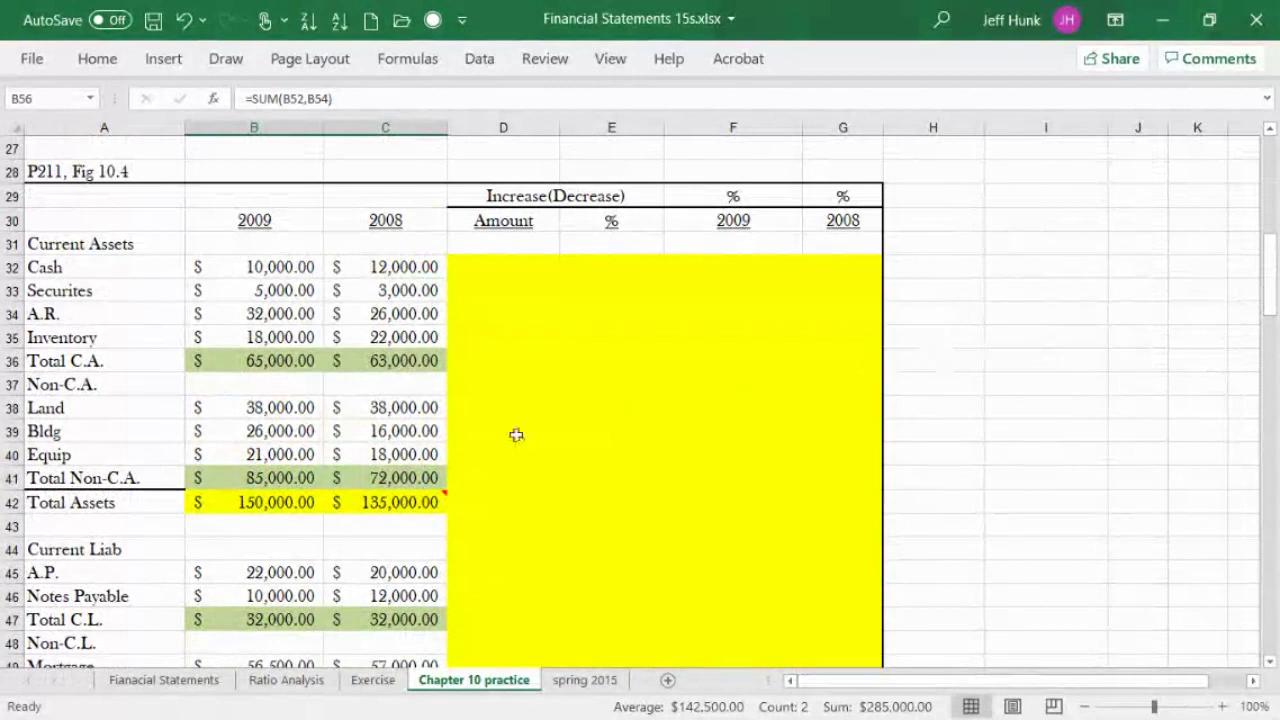
pyautogui.click(518, 262)
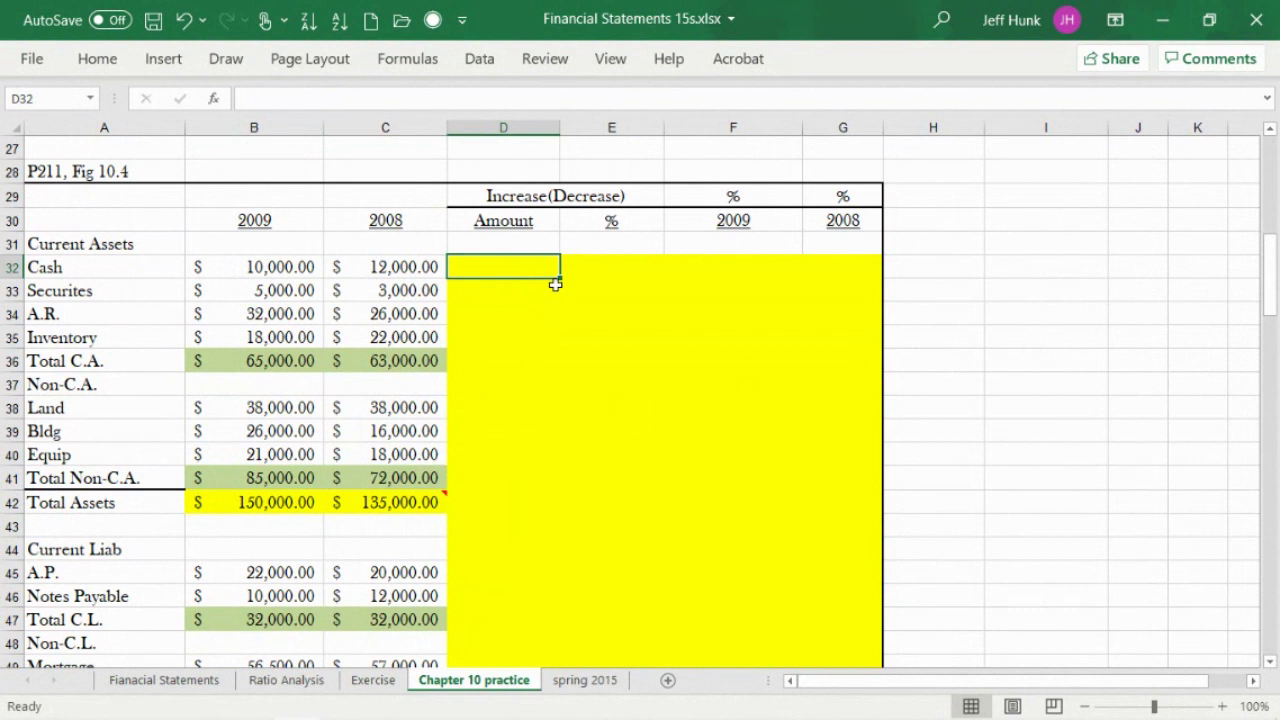
pyautogui.write('=')
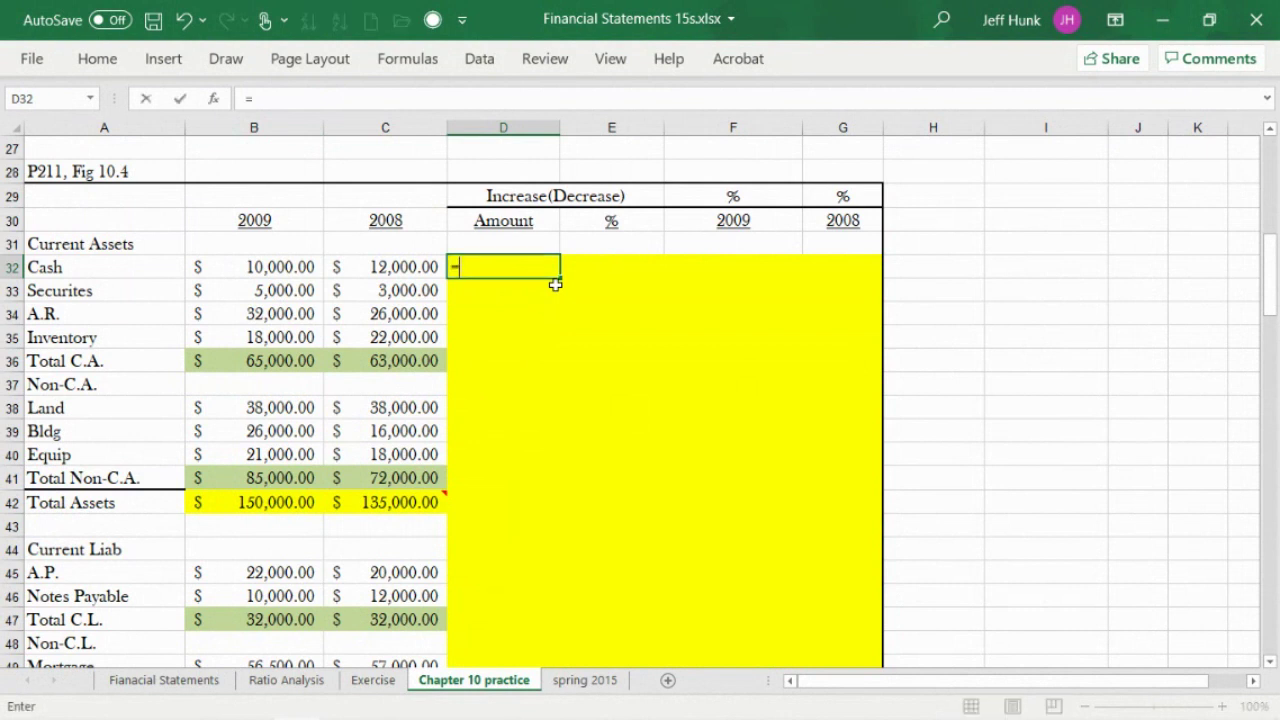
pyautogui.click(249, 268)
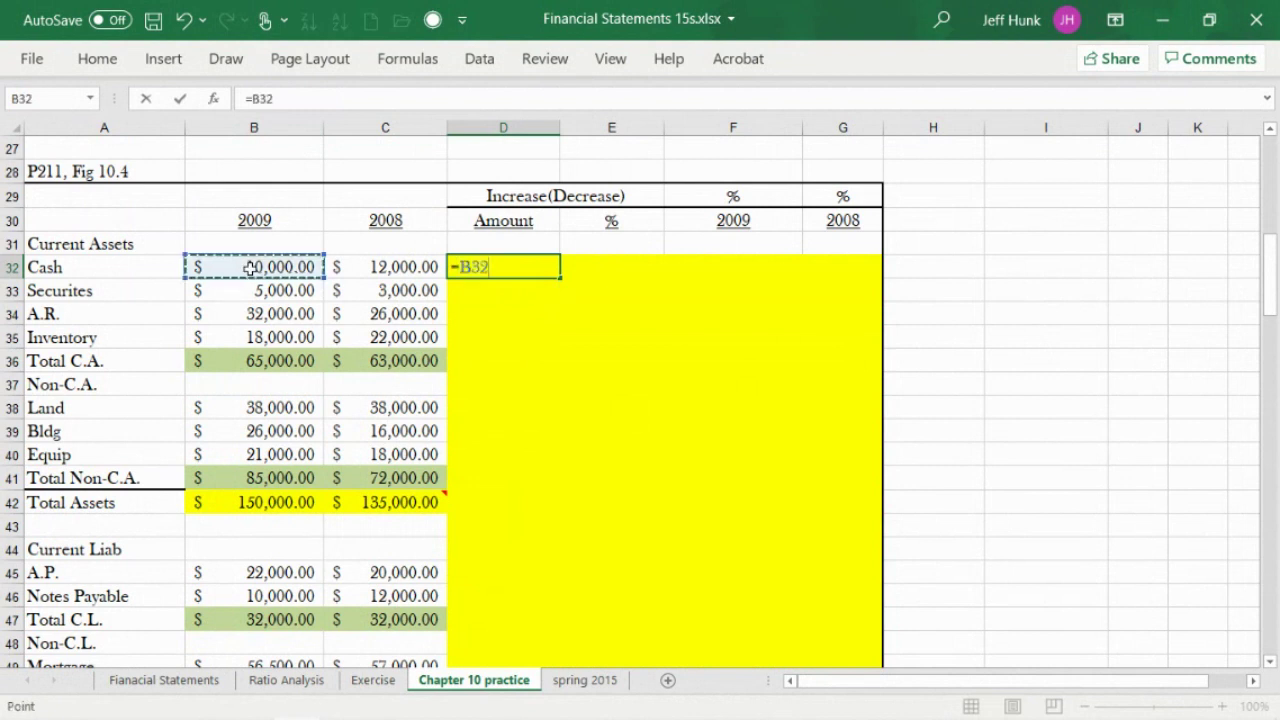
pyautogui.write('-')
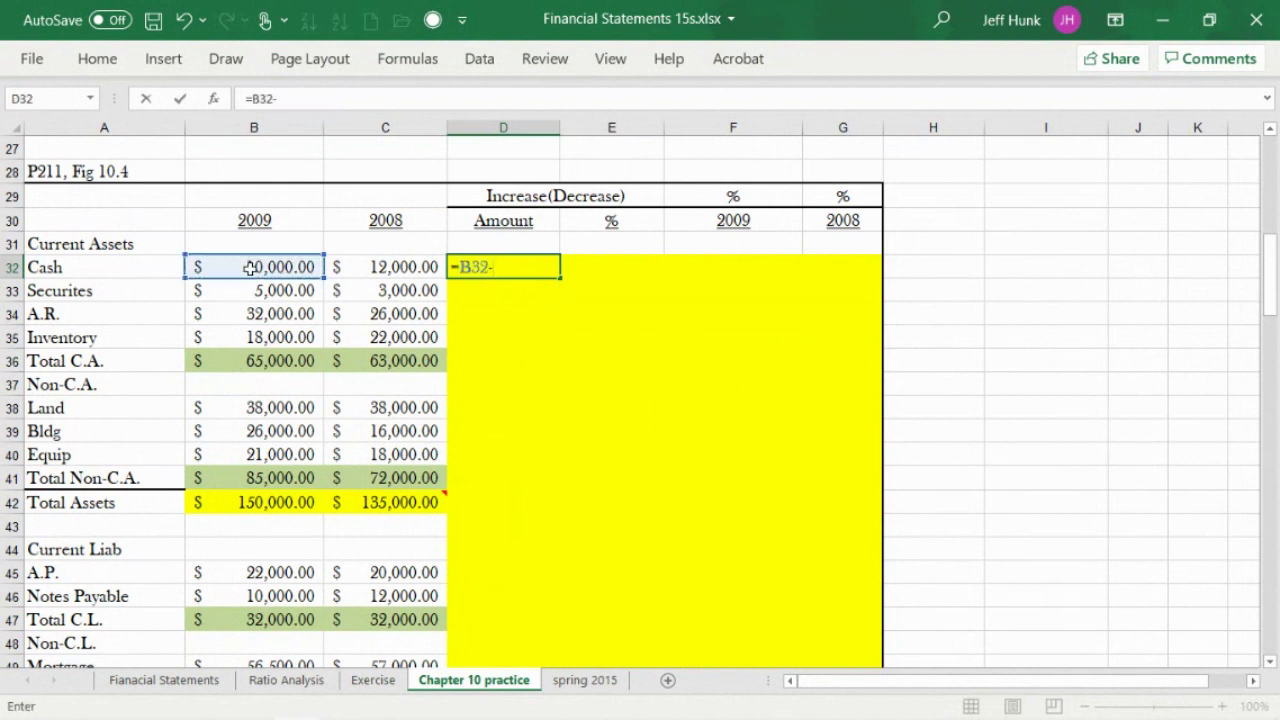
pyautogui.click(360, 266)
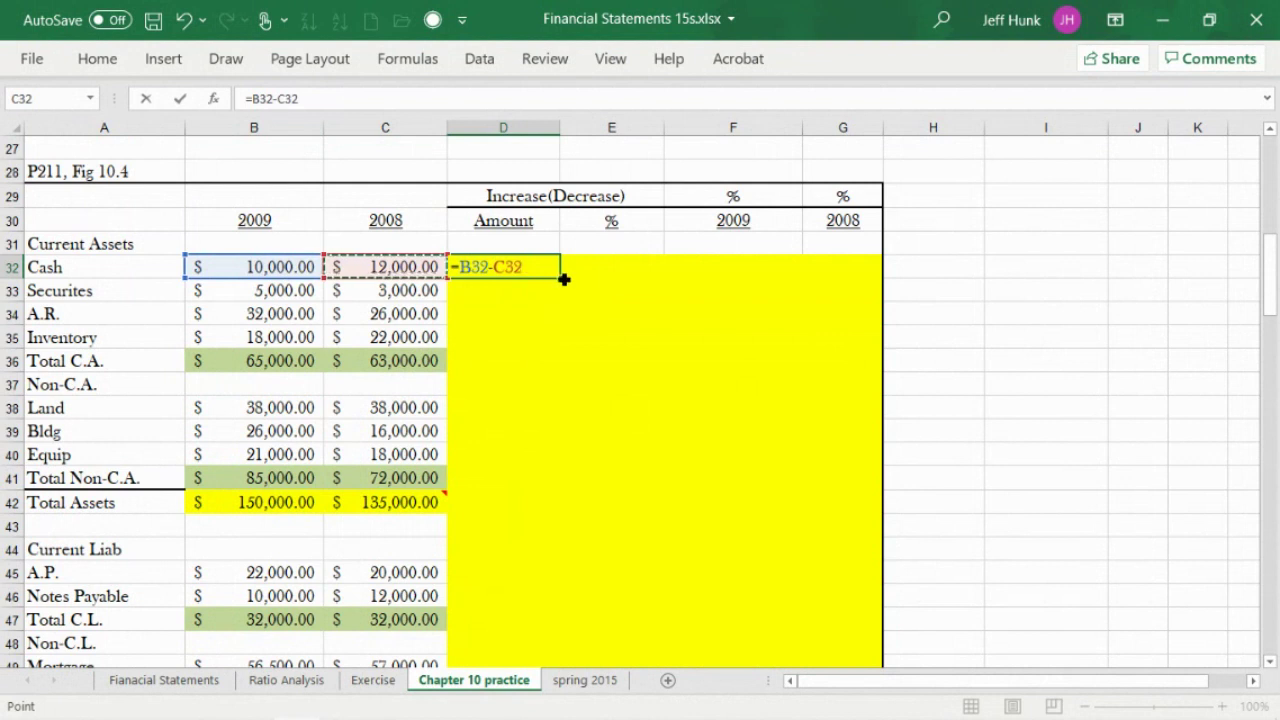
pyautogui.click(181, 99)
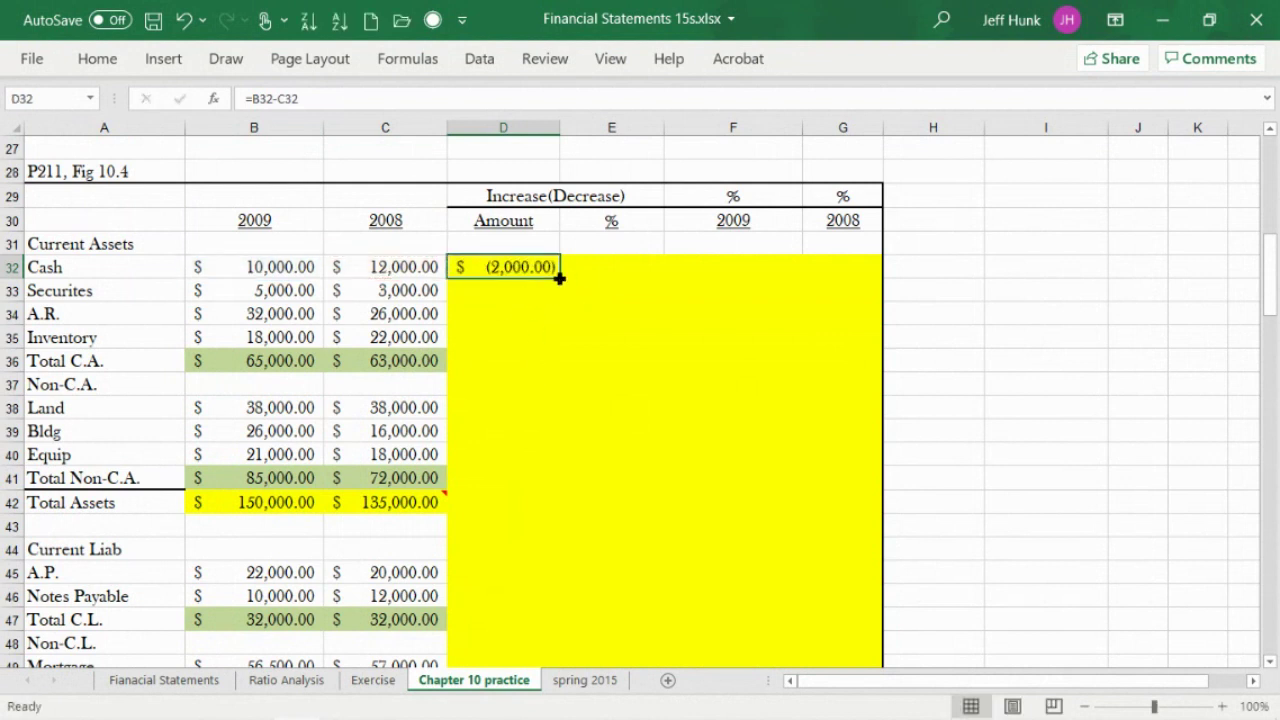
pyautogui.moveTo(559, 279); pyautogui.dragTo(548, 694)
pyautogui.moveTo(547, 651); pyautogui.dragTo(543, 583)
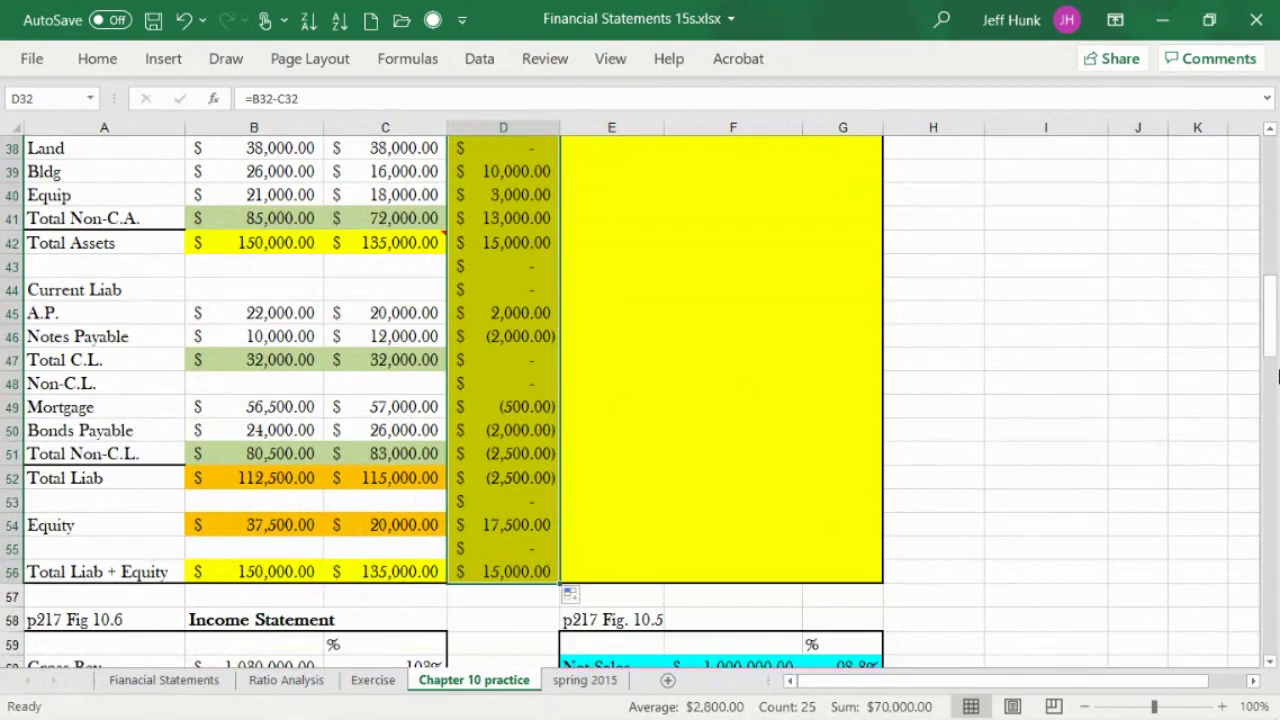
# Clear the formula from D37 in the Non-C.A. heading row and remove the fill color from D37:G37.
pyautogui.moveTo(1268, 320); pyautogui.dragTo(1268, 250)
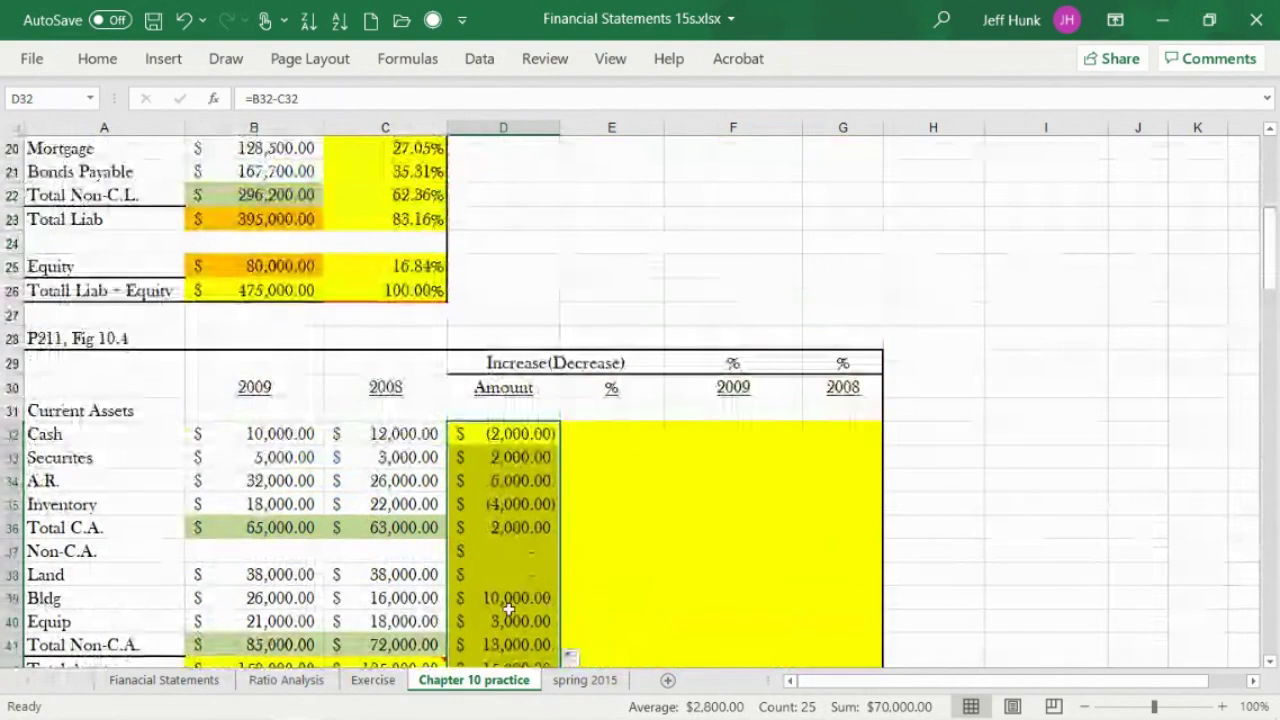
pyautogui.click(474, 550)
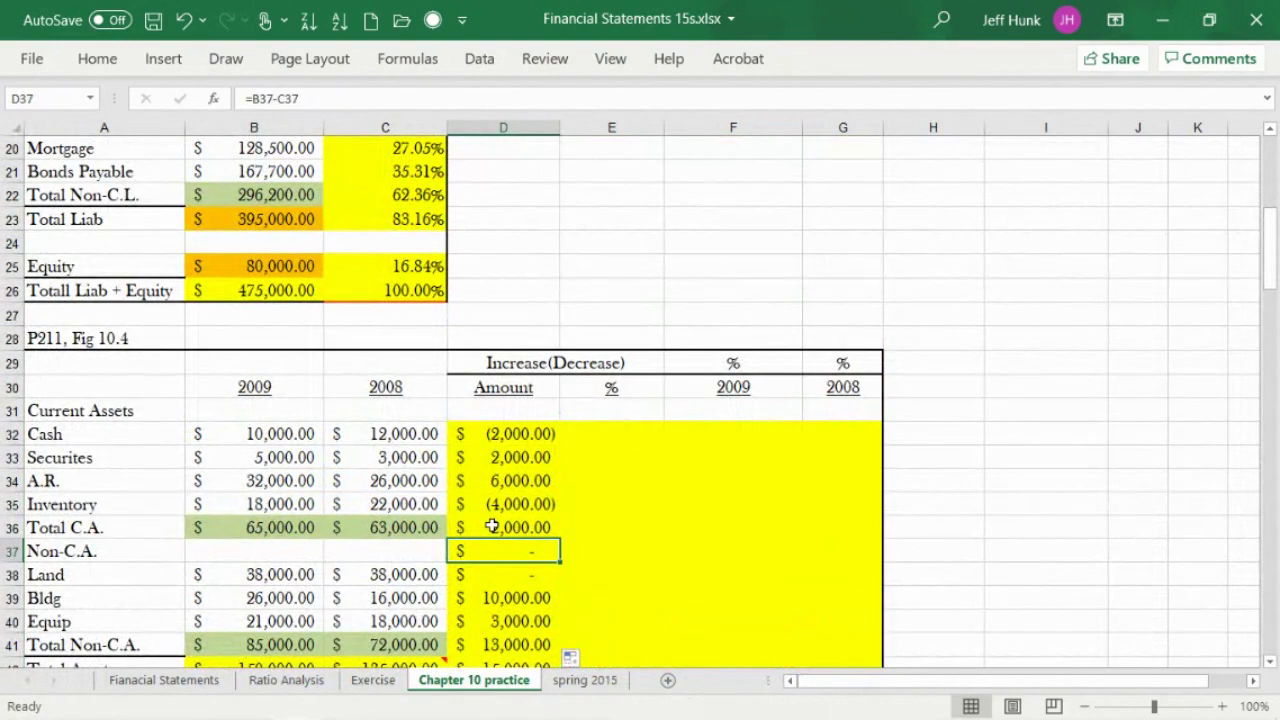
pyautogui.press('Delete')
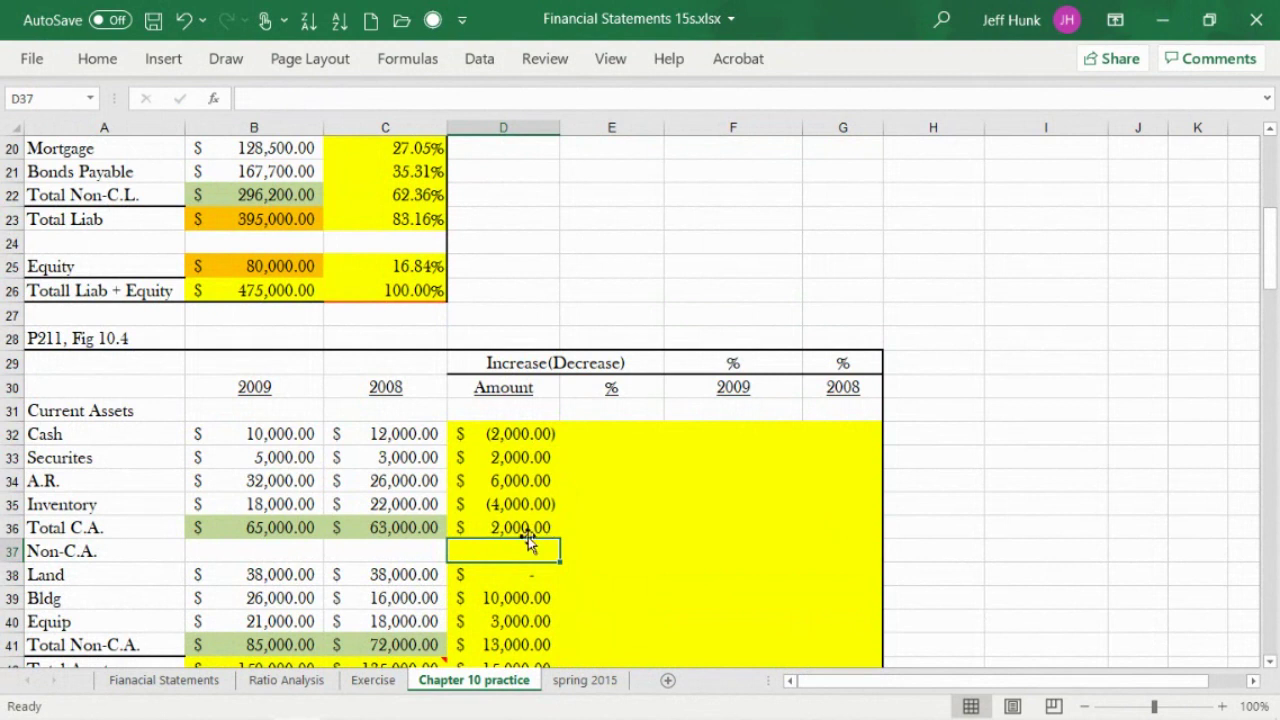
pyautogui.moveTo(490, 550); pyautogui.dragTo(875, 551)
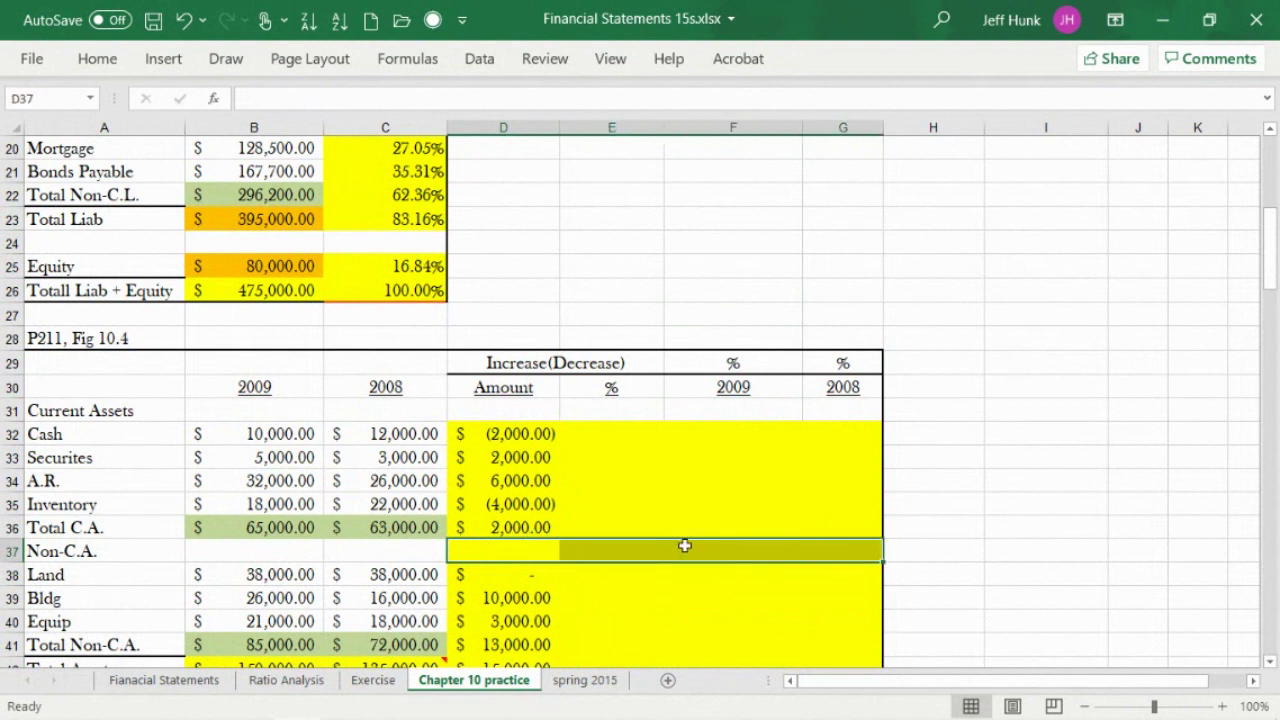
pyautogui.click(97, 60)
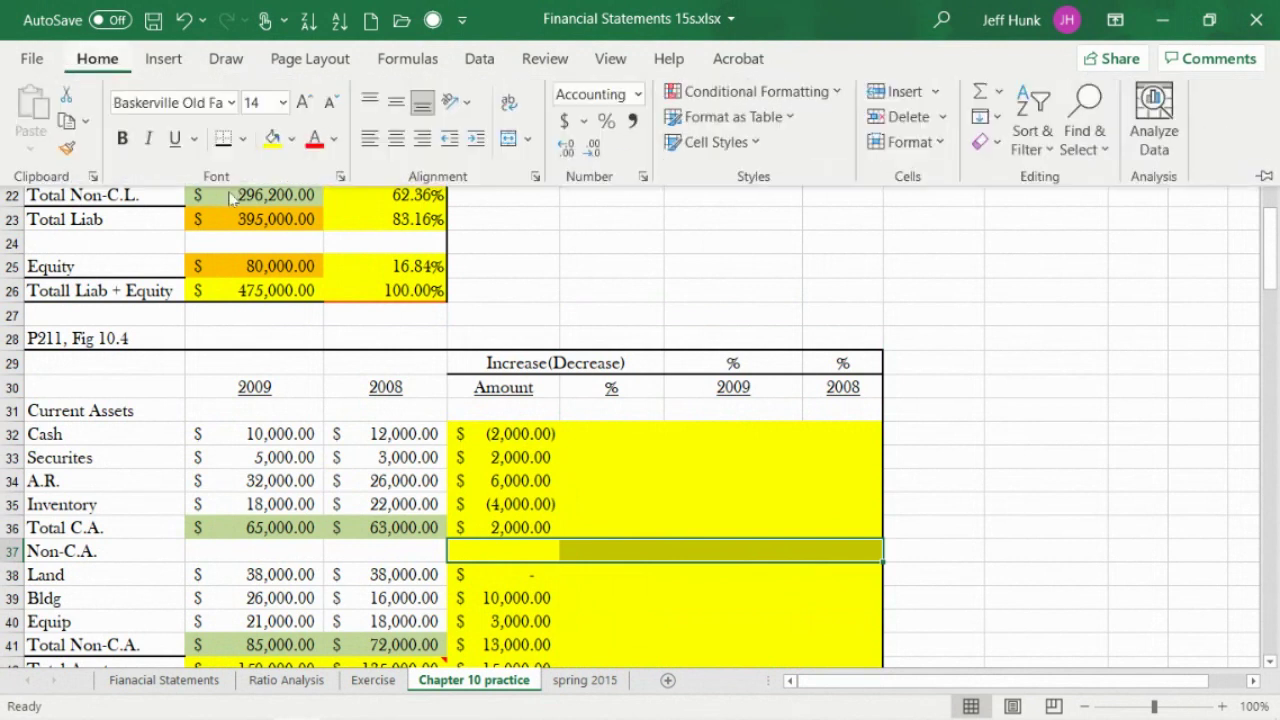
pyautogui.click(293, 139)
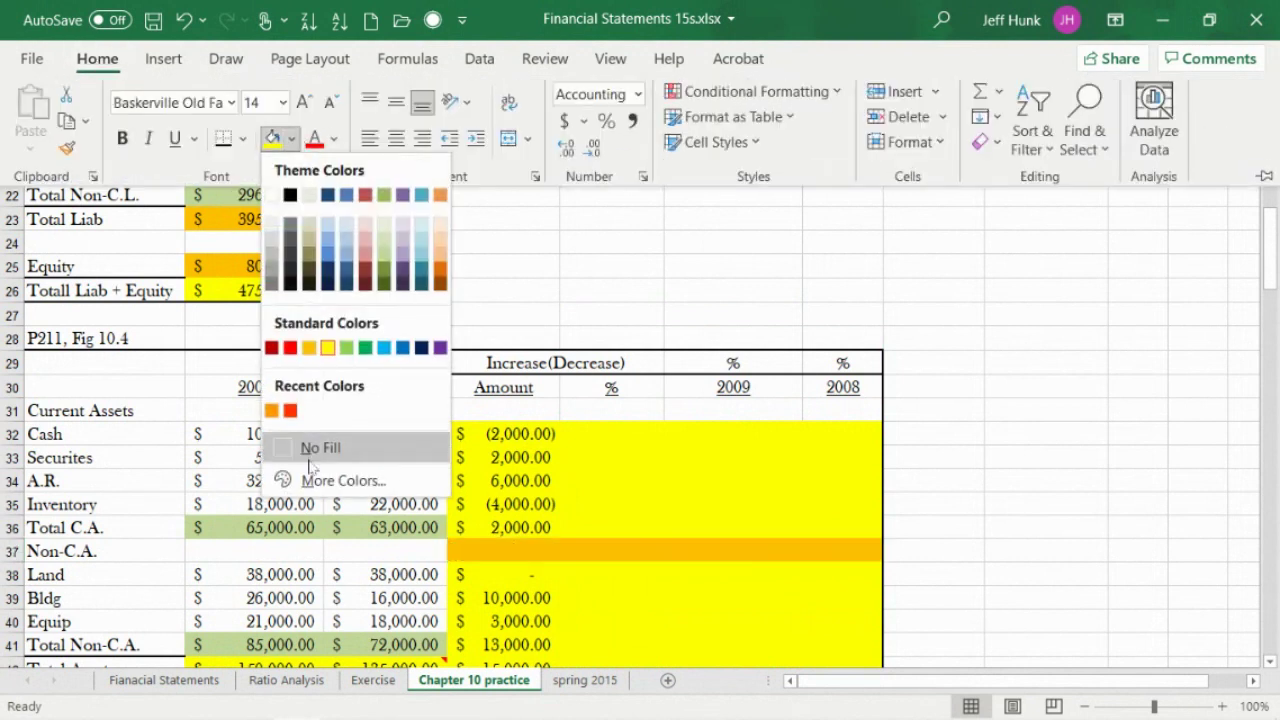
pyautogui.click(315, 446)
# Remove the fill color from D43:G44 in the blank row and the Current Liab heading row.
pyautogui.moveTo(1270, 284)
pyautogui.mouseDown()
pyautogui.moveTo(1270, 266)
pyautogui.moveTo(1270, 278)
pyautogui.mouseUp()
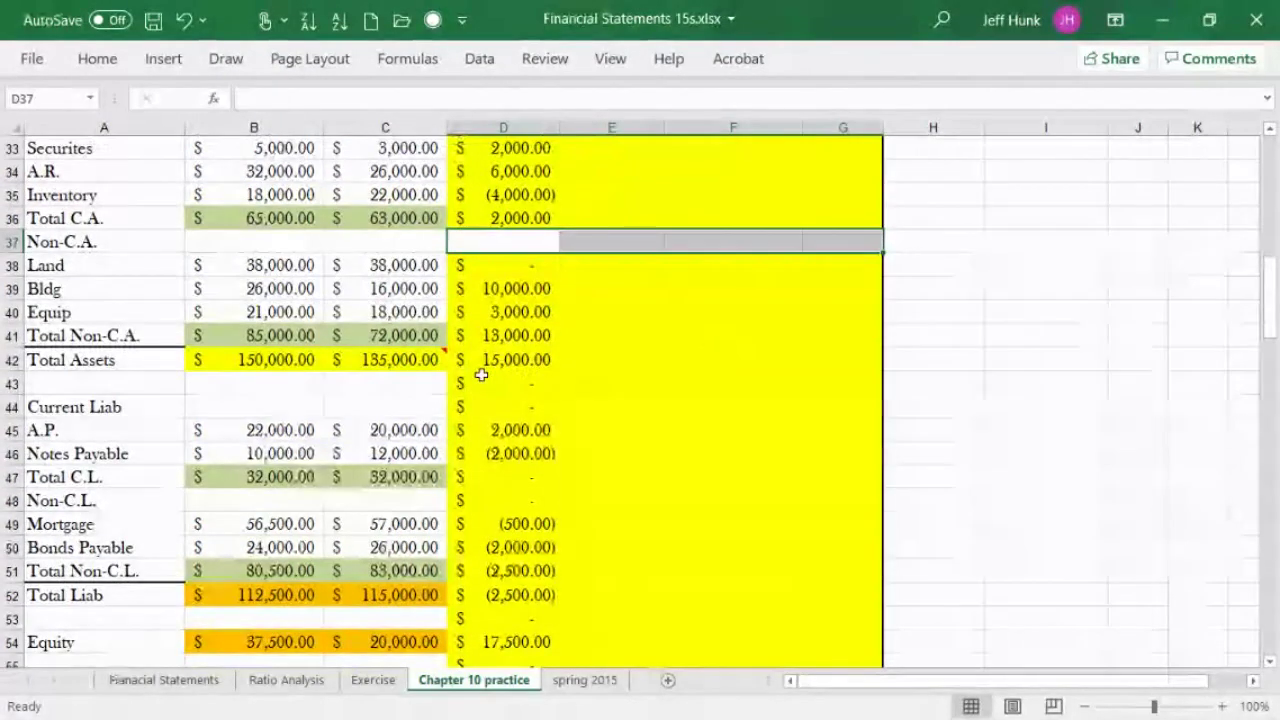
pyautogui.click(482, 377)
pyautogui.moveTo(482, 376); pyautogui.dragTo(829, 403)
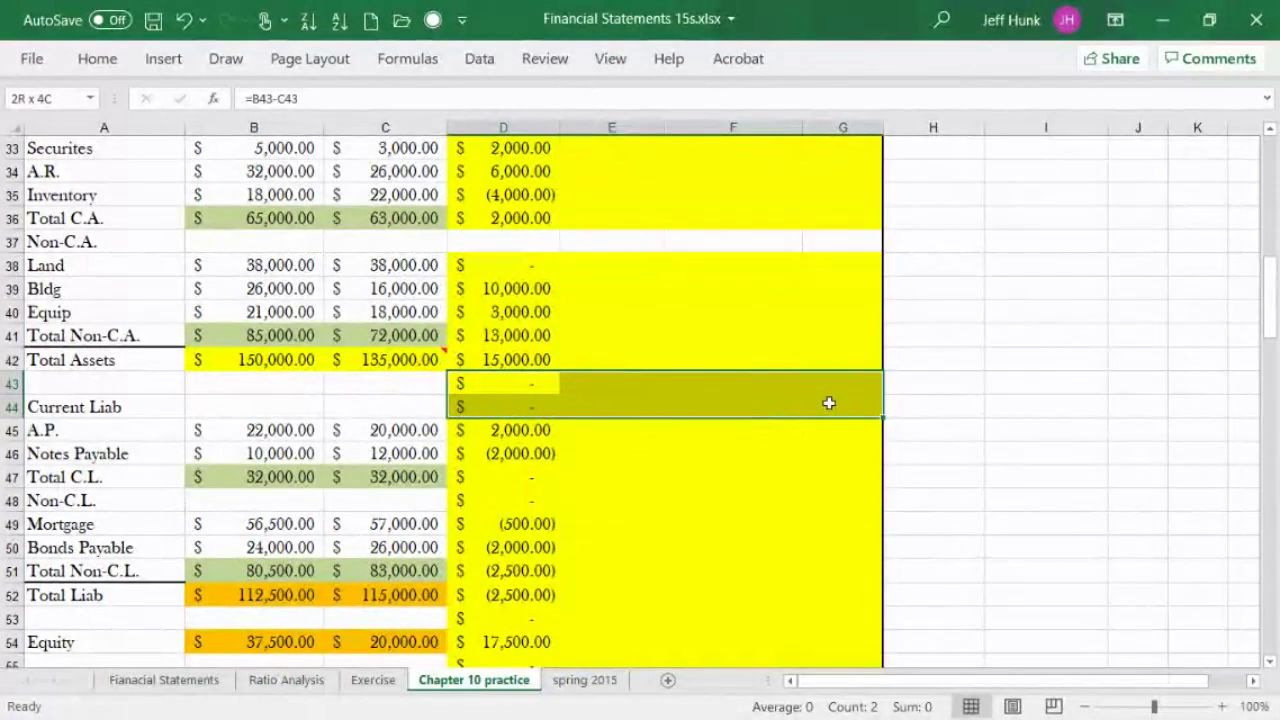
pyautogui.click(97, 60)
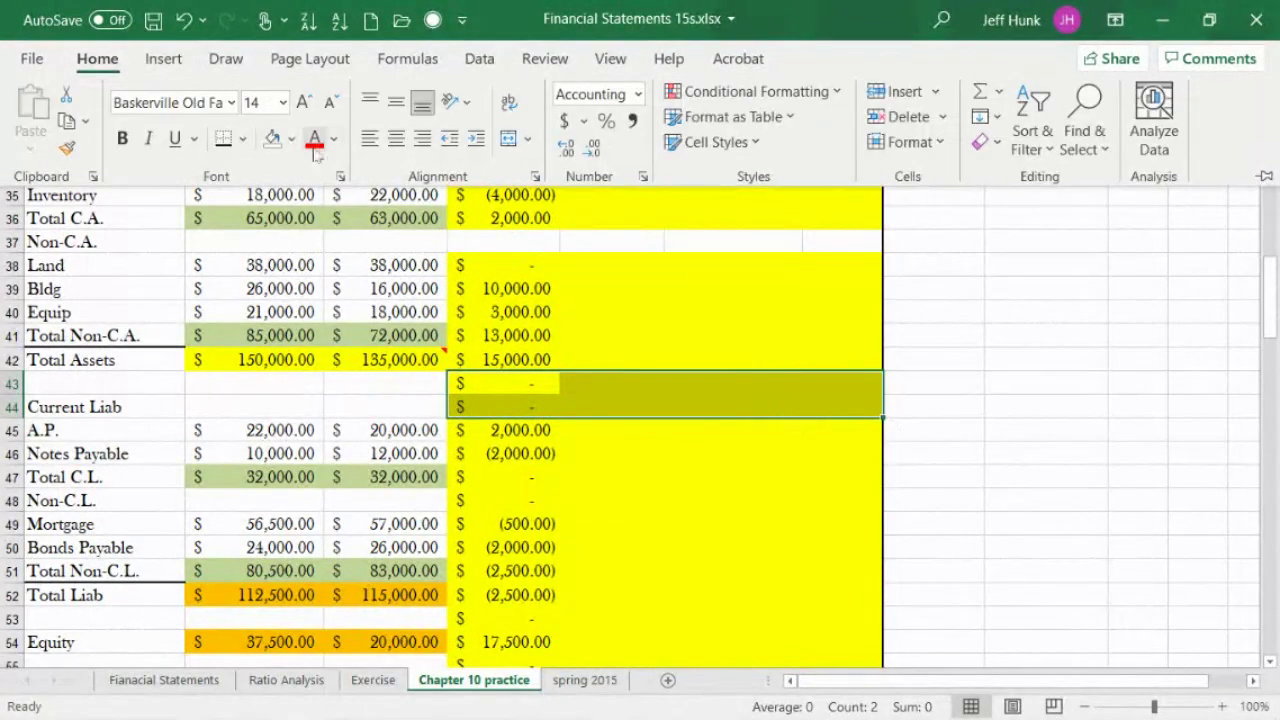
pyautogui.click(271, 138)
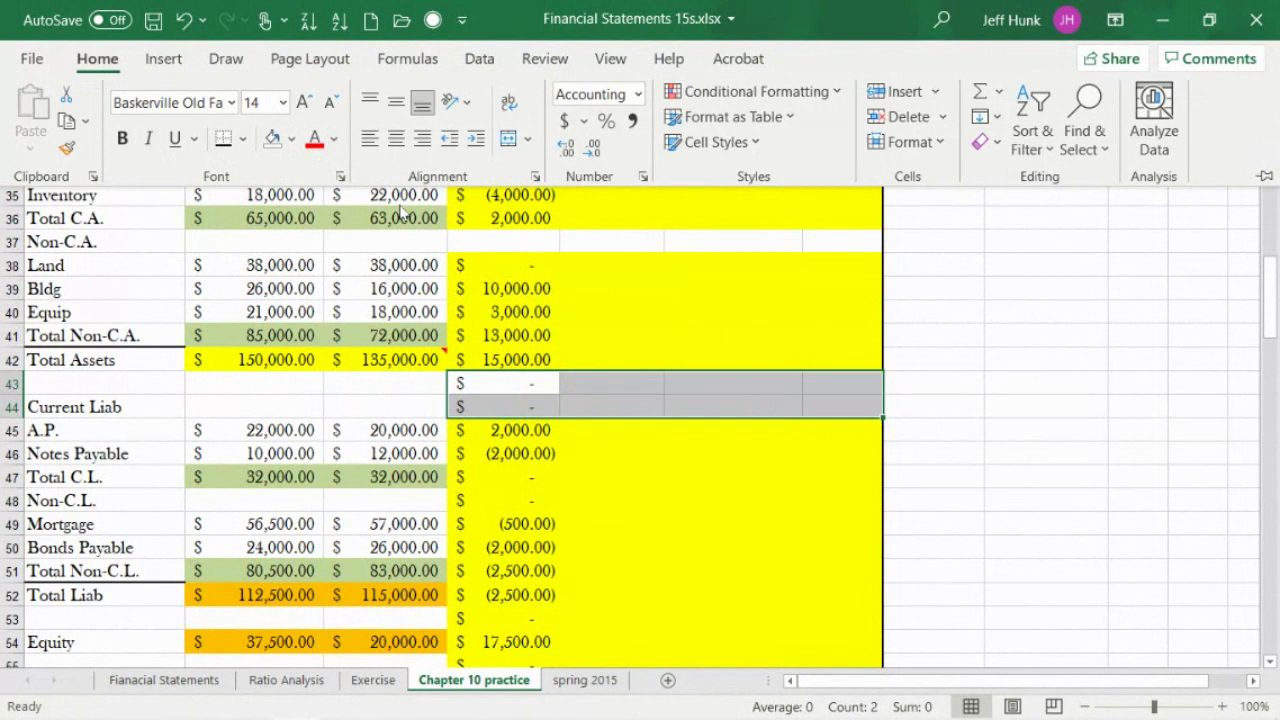
# Clear the formulas from D43:D44 and D48, and remove the fill color from D48:G48 in the Non-C.L. heading row.
pyautogui.press('Delete')
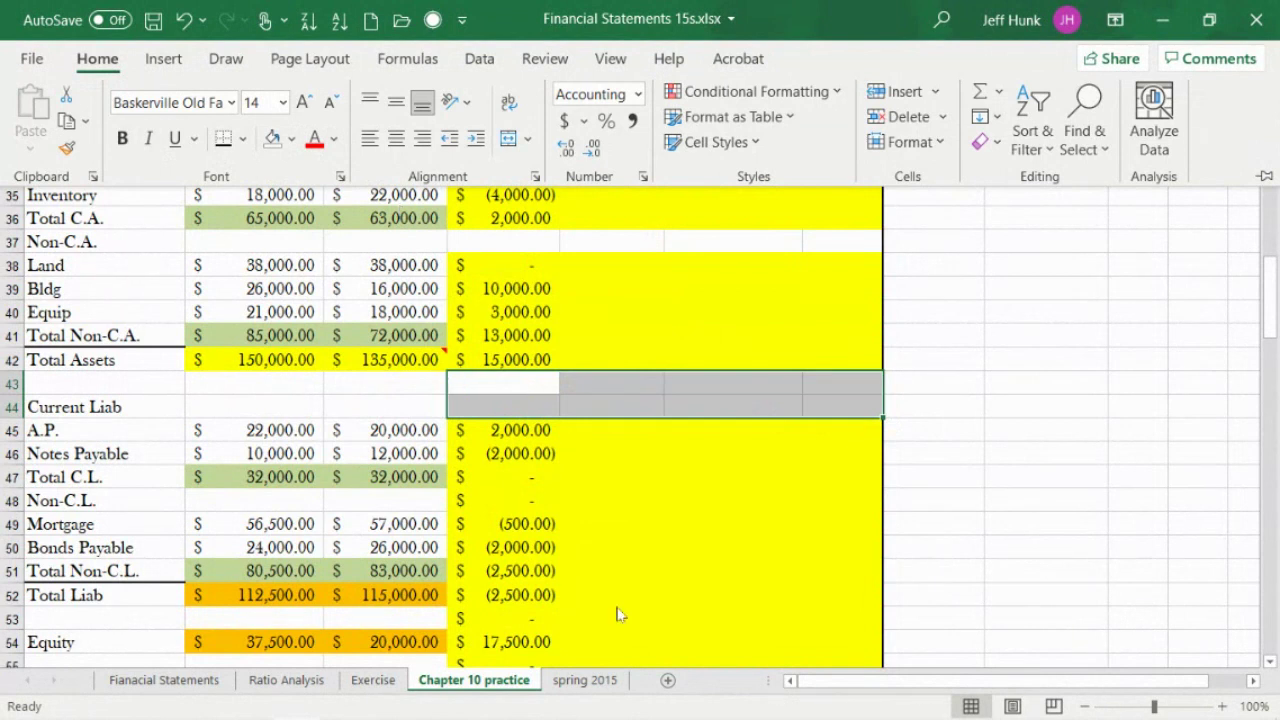
pyautogui.click(480, 513)
pyautogui.moveTo(471, 500); pyautogui.dragTo(843, 509)
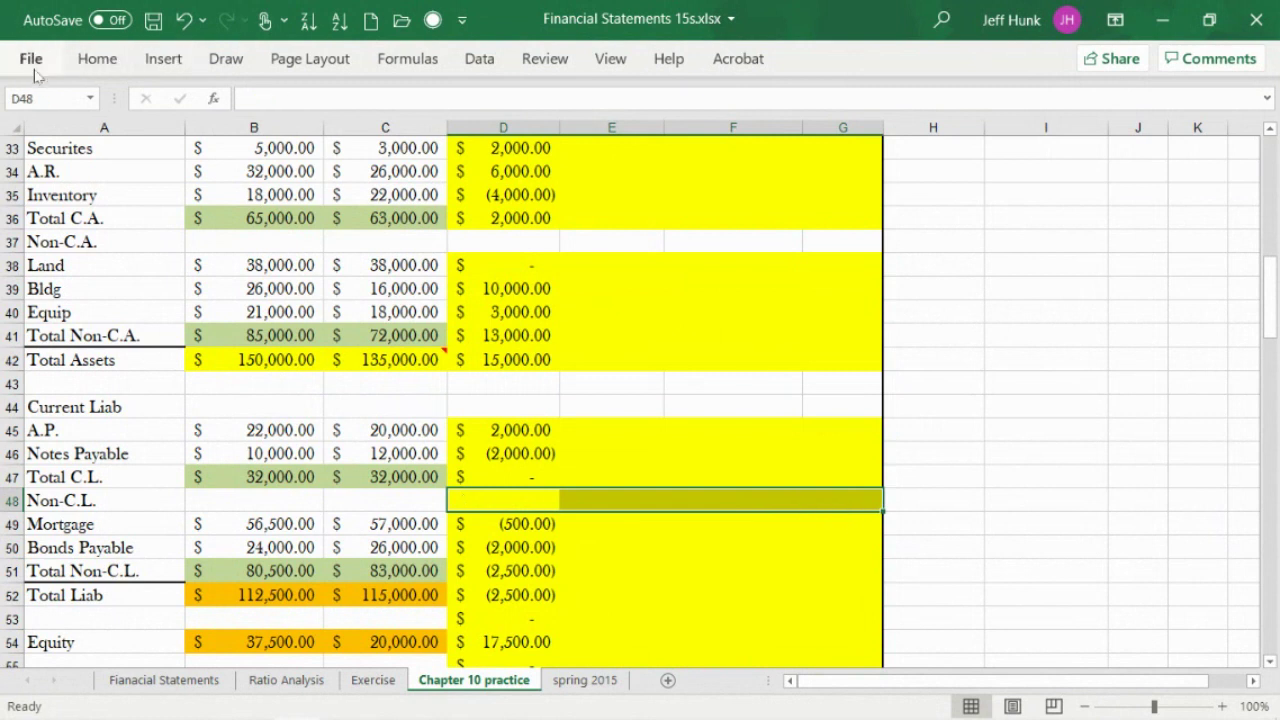
pyautogui.click(98, 60)
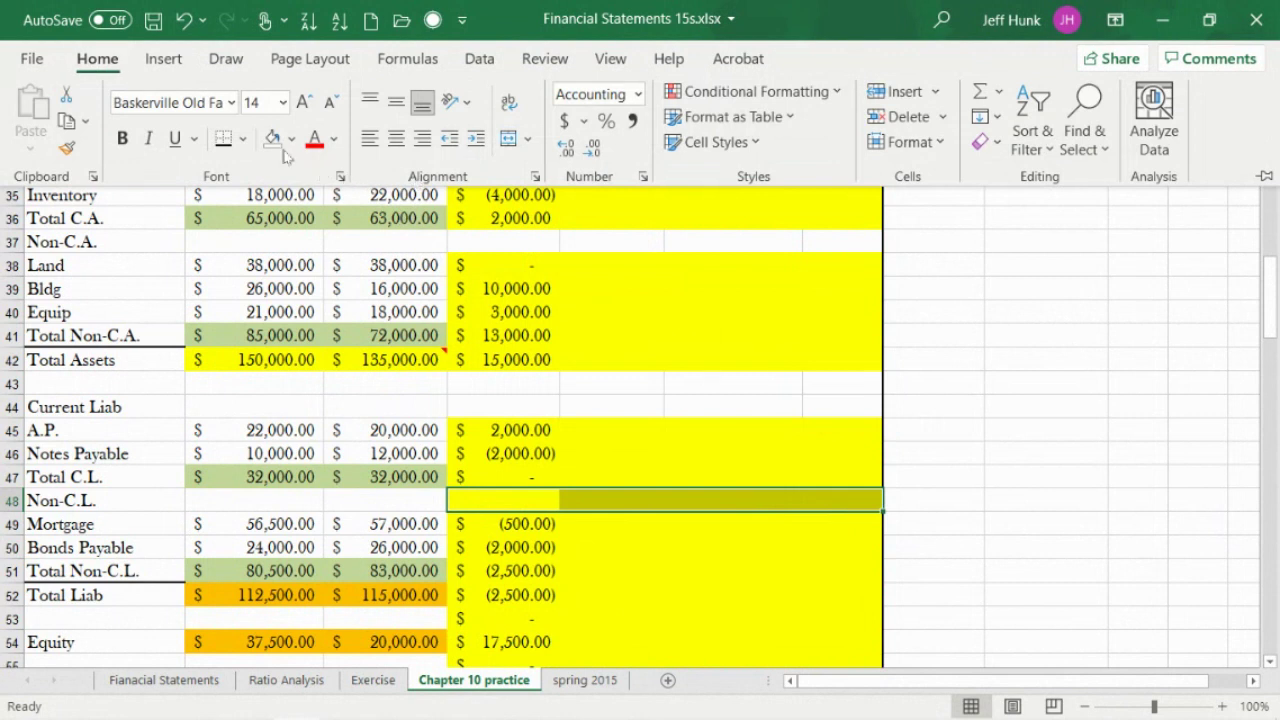
pyautogui.click(274, 140)
# Remove the fill color from D53:G53 in the blank row above Equity and clear its Amount formula.
pyautogui.moveTo(1273, 300); pyautogui.dragTo(1273, 352)
pyautogui.moveTo(486, 312); pyautogui.dragTo(846, 314)
pyautogui.click(97, 66)
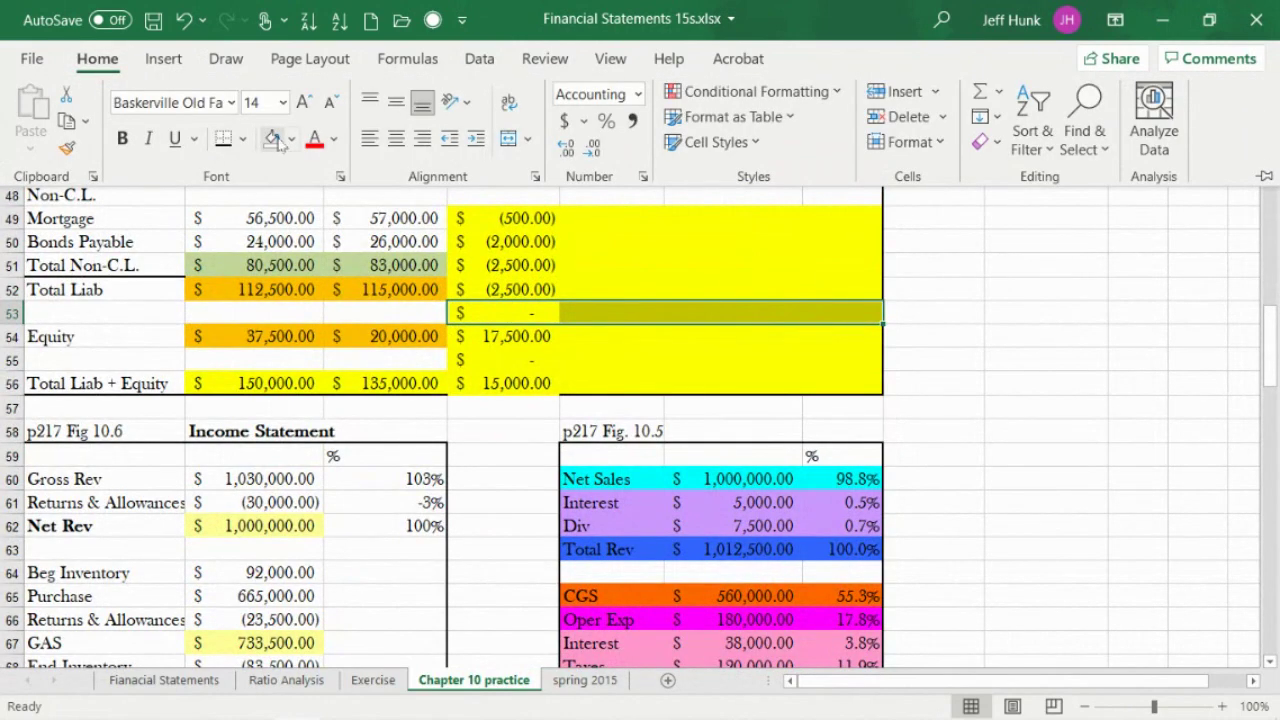
pyautogui.click(272, 140)
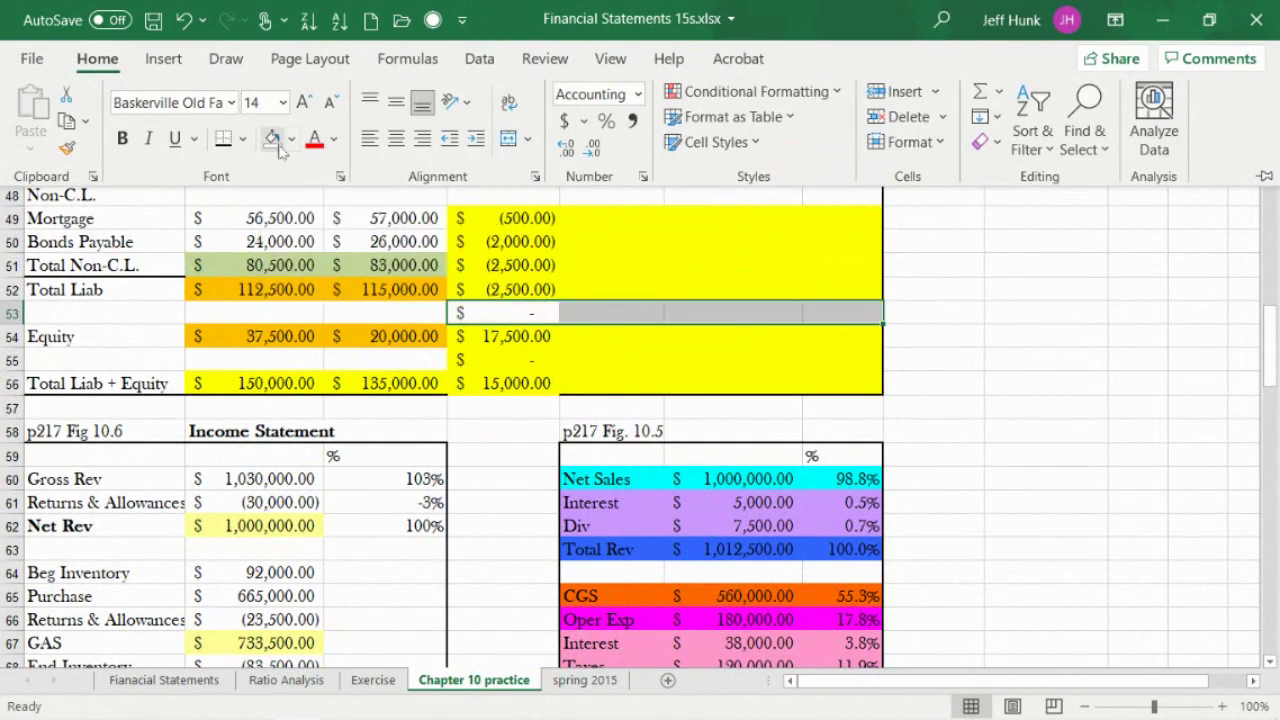
# Remove the fill color from D55:G55 in the blank row below Equity and clear its Amount formula.
pyautogui.click(520, 368)
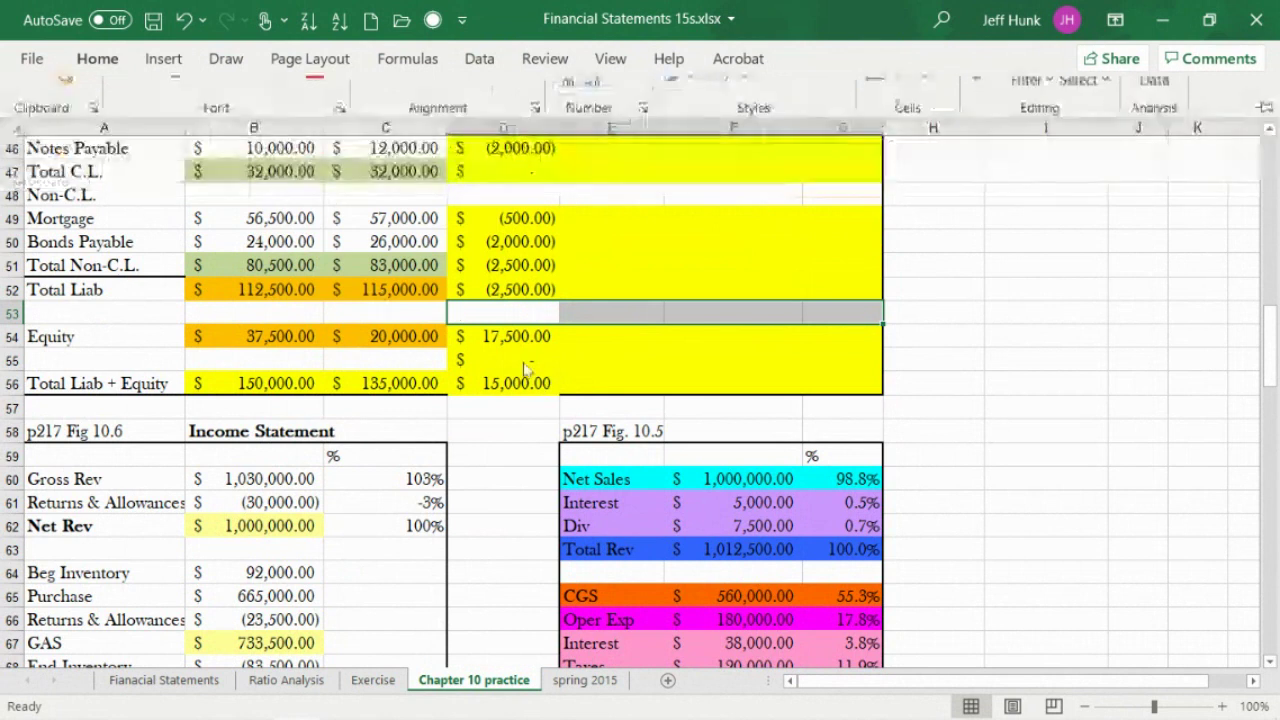
pyautogui.click(492, 363)
pyautogui.moveTo(602, 358); pyautogui.dragTo(808, 355)
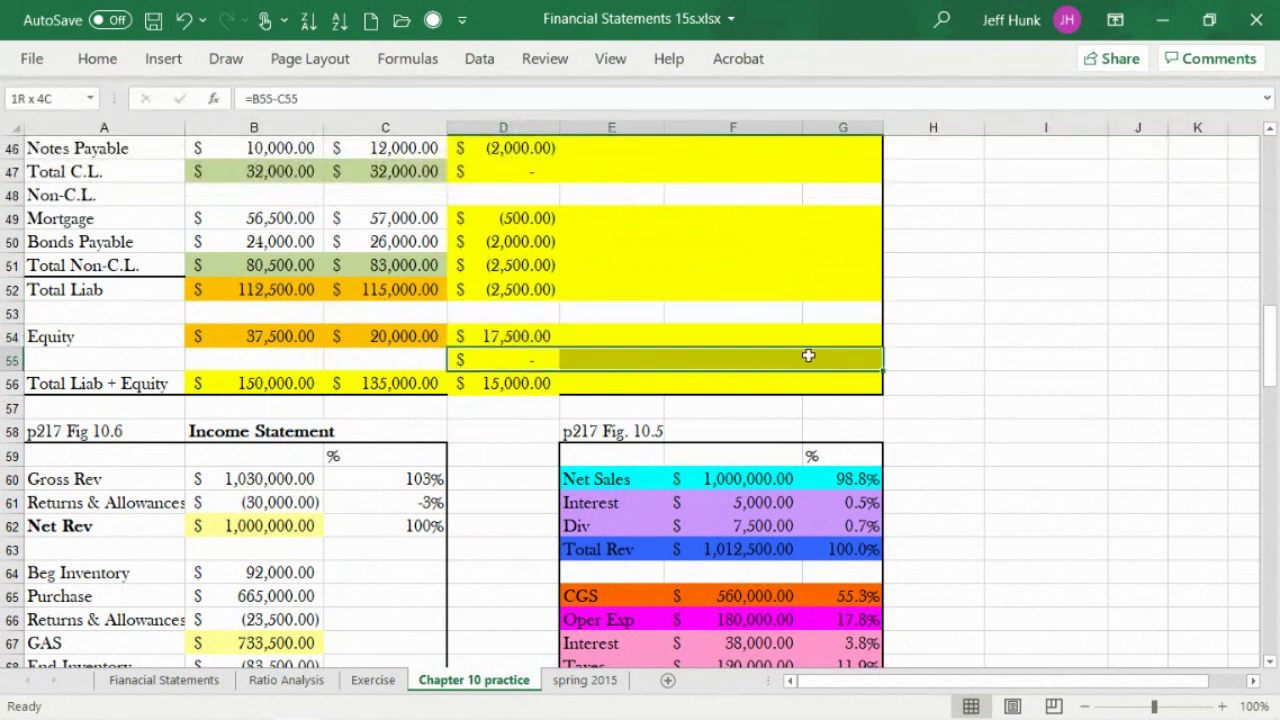
pyautogui.click(97, 58)
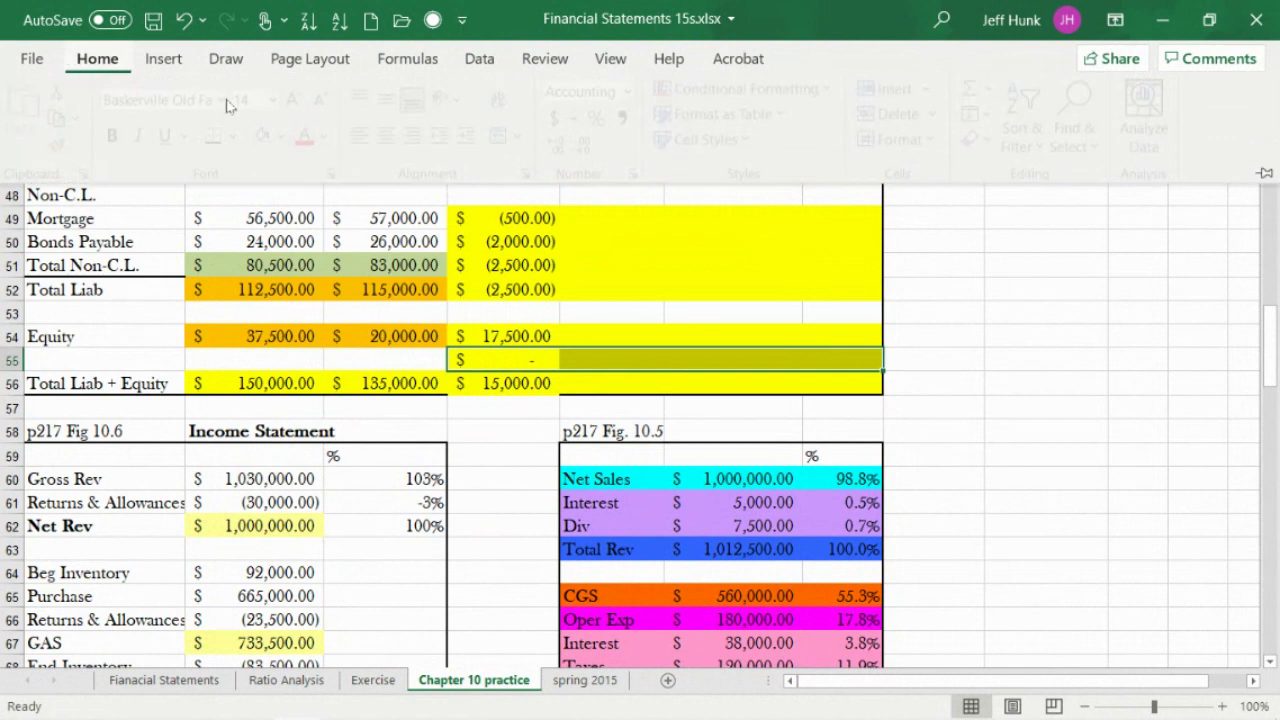
pyautogui.click(274, 140)
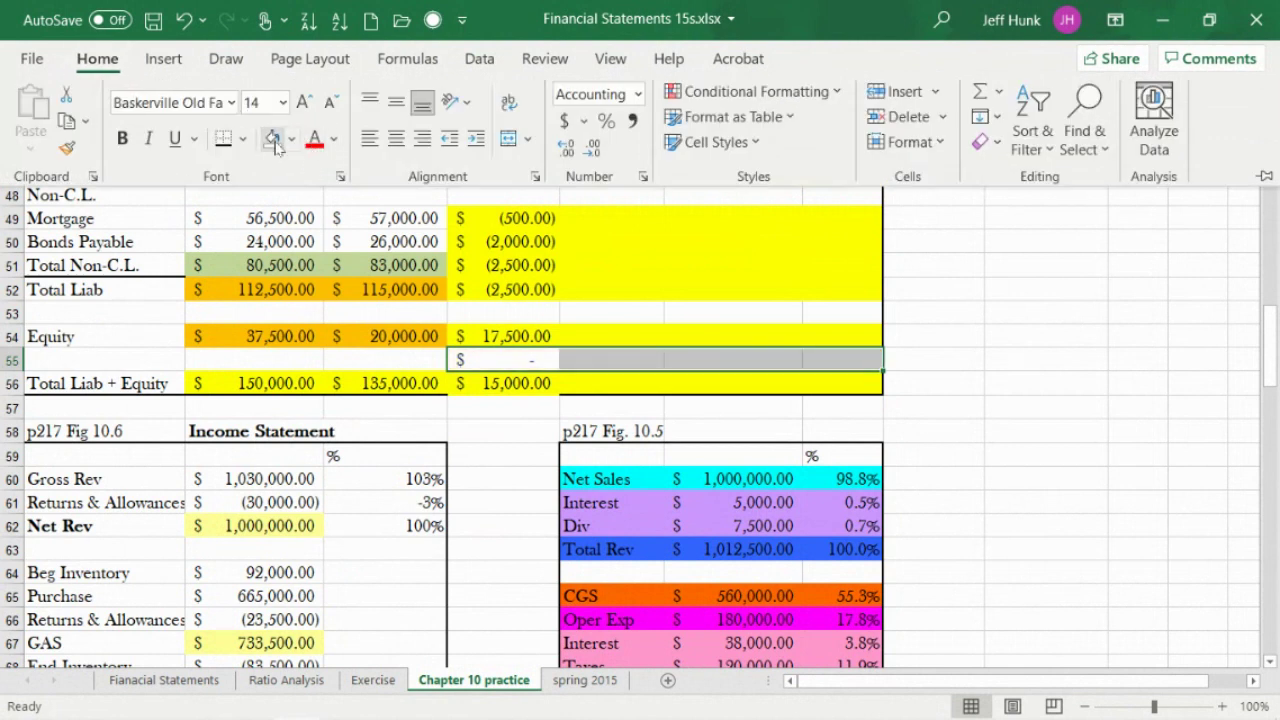
pyautogui.press('Delete')
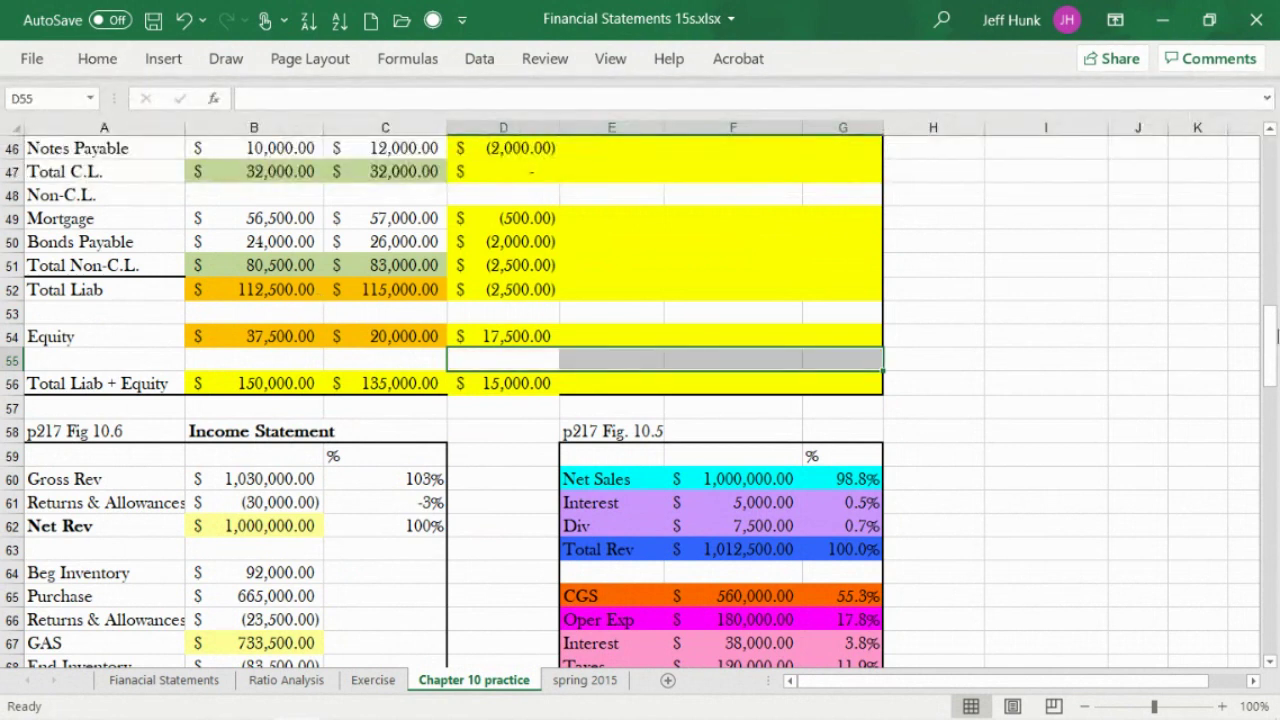
# Calculate the Cash percentage change in E32 with =D32/C32, dismissing the session timeout warning.
pyautogui.moveTo(1270, 338); pyautogui.dragTo(1267, 260)
pyautogui.click(609, 342)
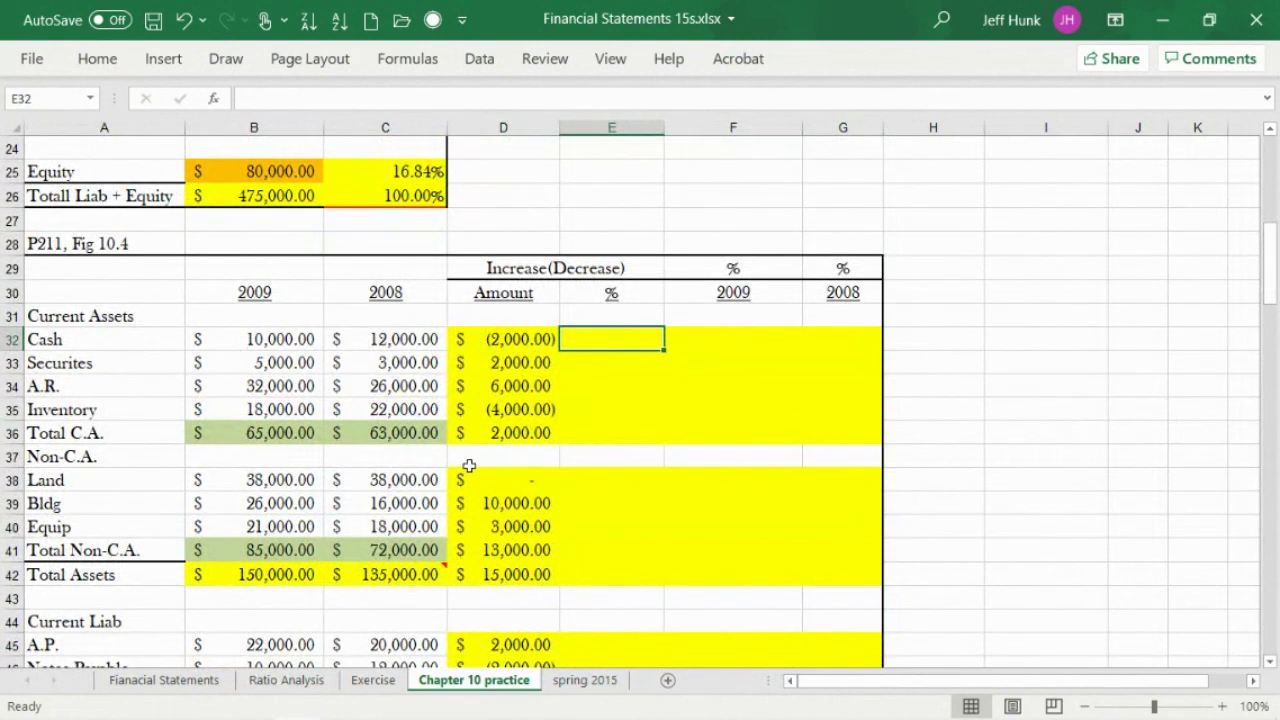
pyautogui.write('=')
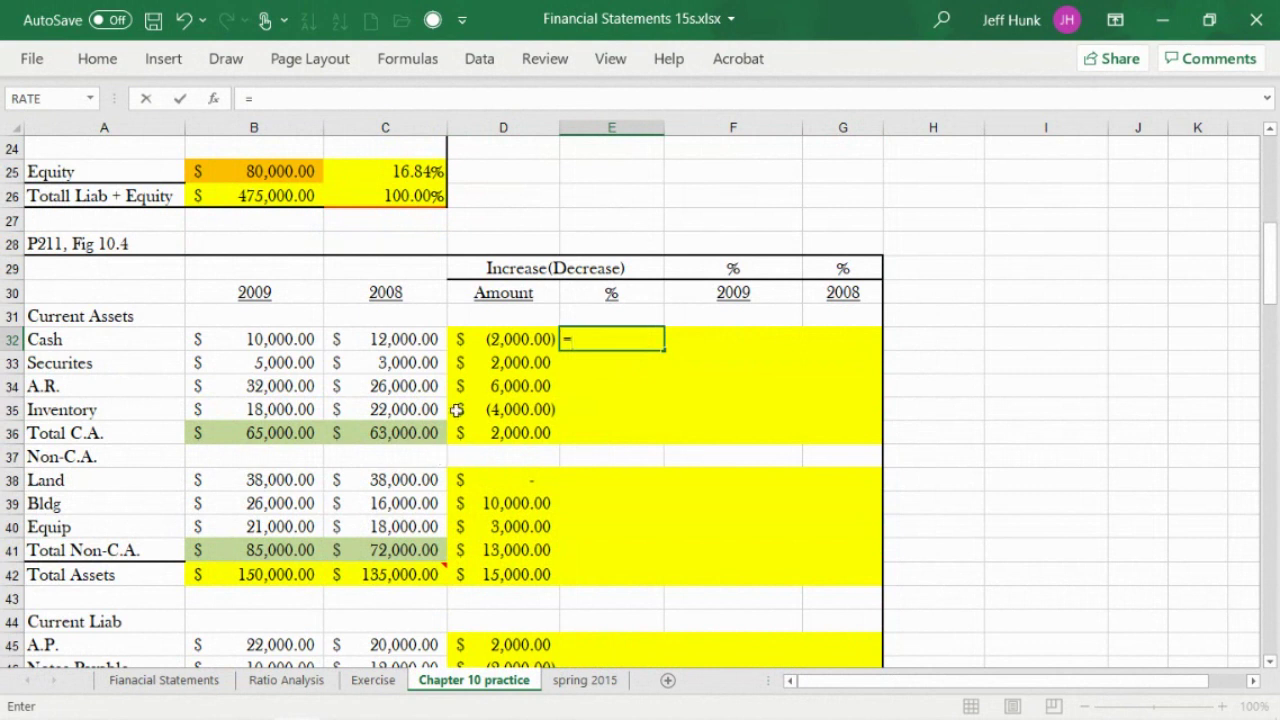
pyautogui.click(509, 340)
pyautogui.write('/')
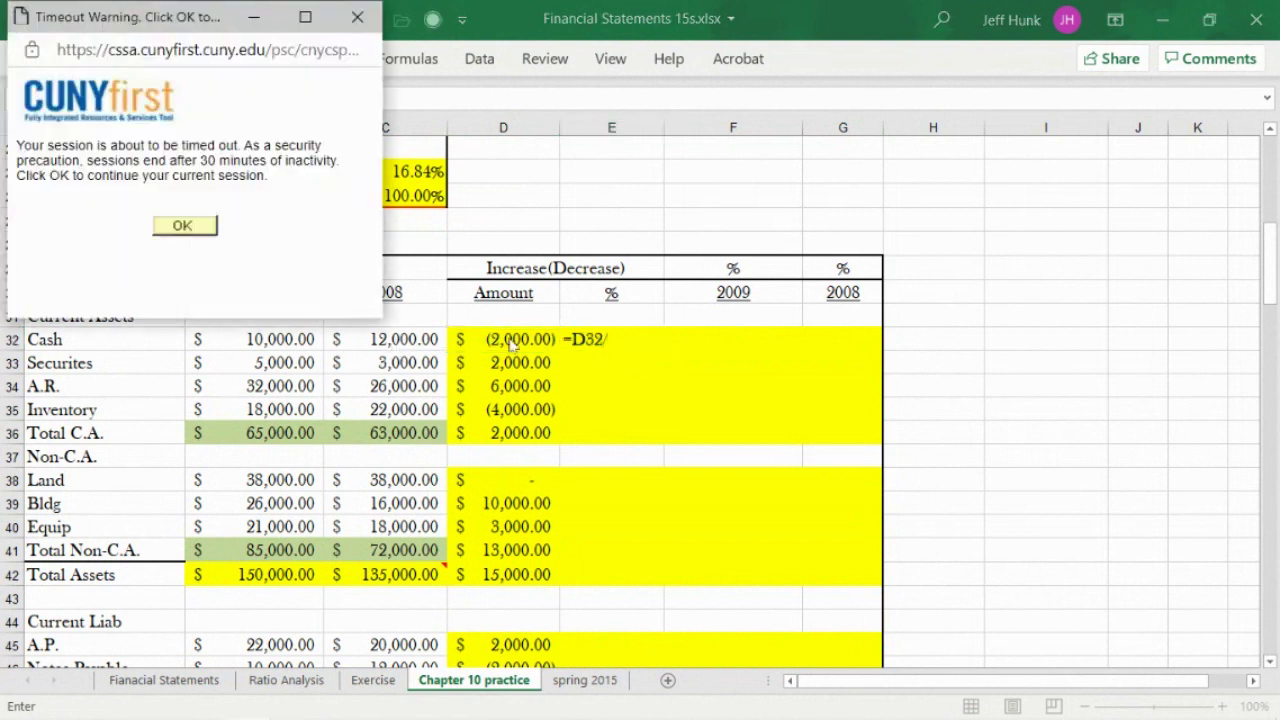
pyautogui.click(172, 230)
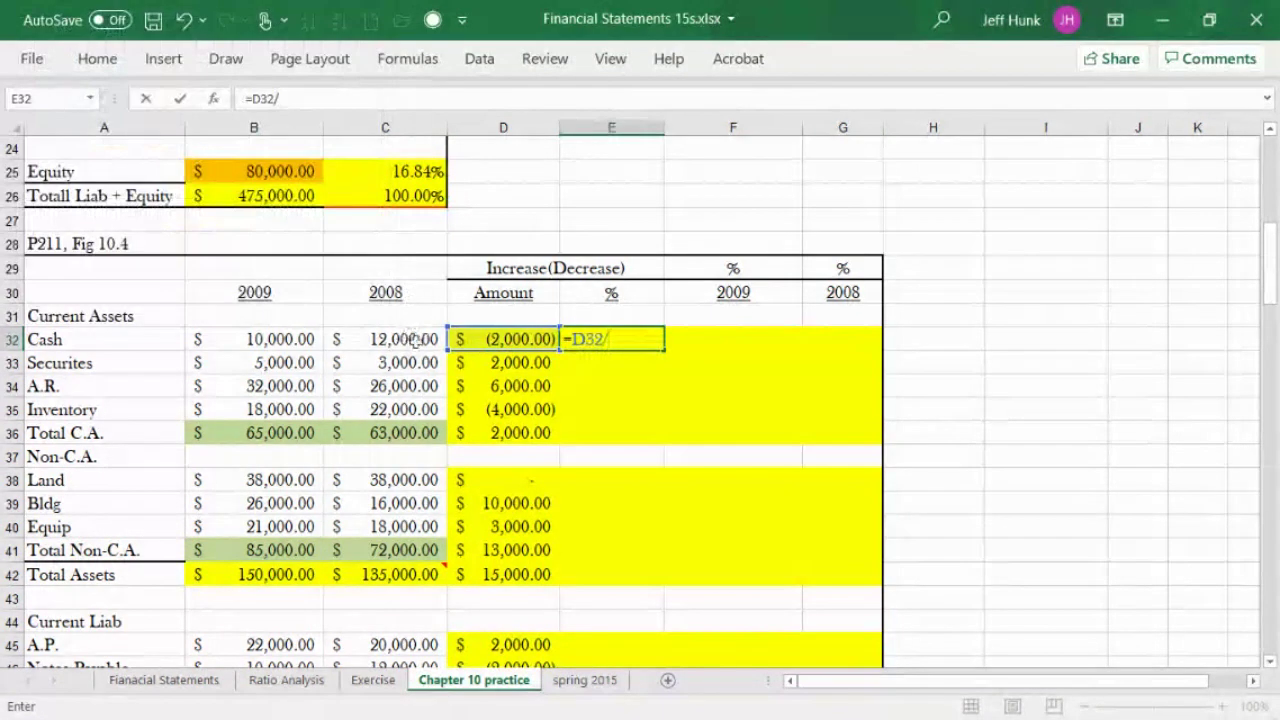
pyautogui.click(410, 338)
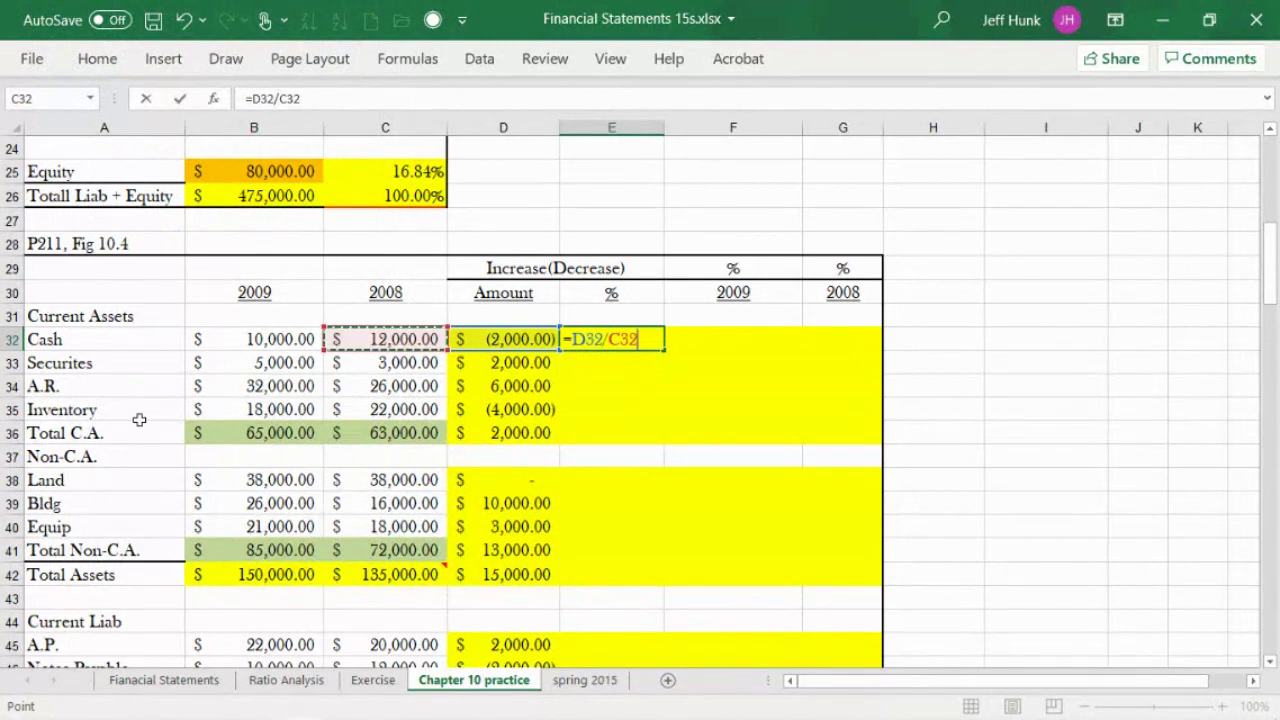
pyautogui.click(180, 98)
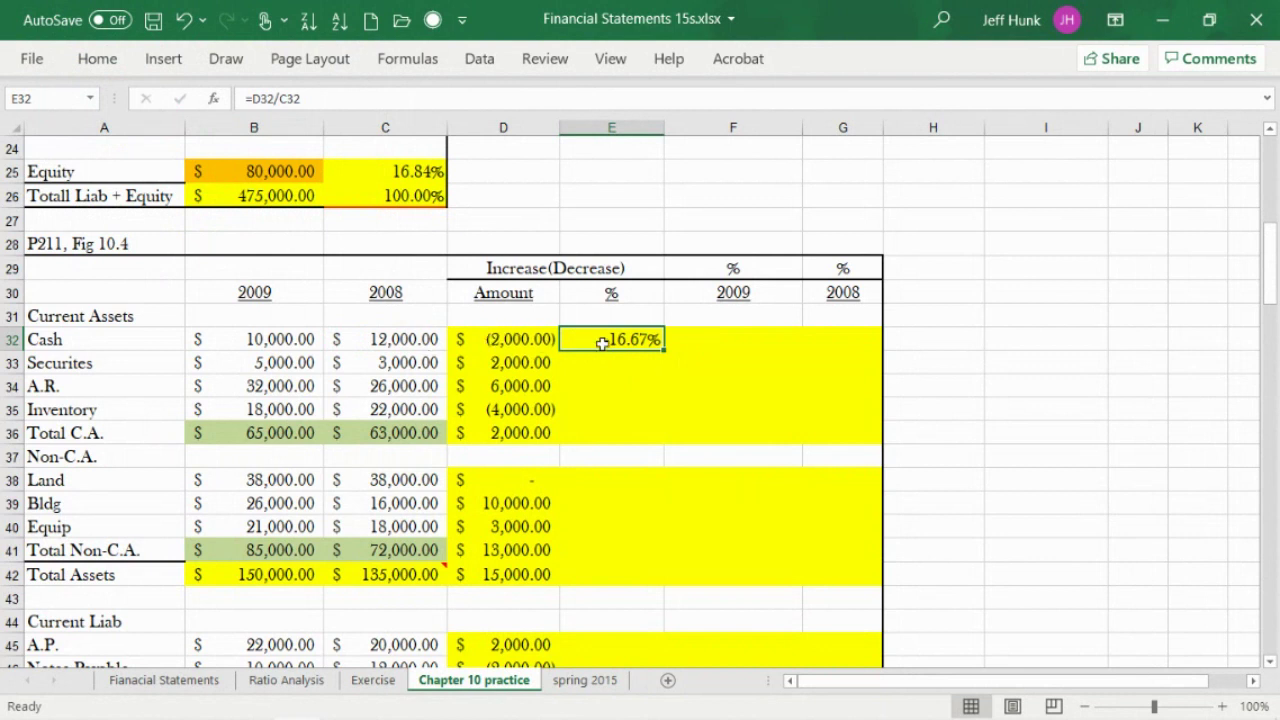
# Fill the percentage change formula from E32 down the Increase(Decrease) % column through Total Liab + Equity in E56.
pyautogui.moveTo(663, 350); pyautogui.dragTo(660, 443)
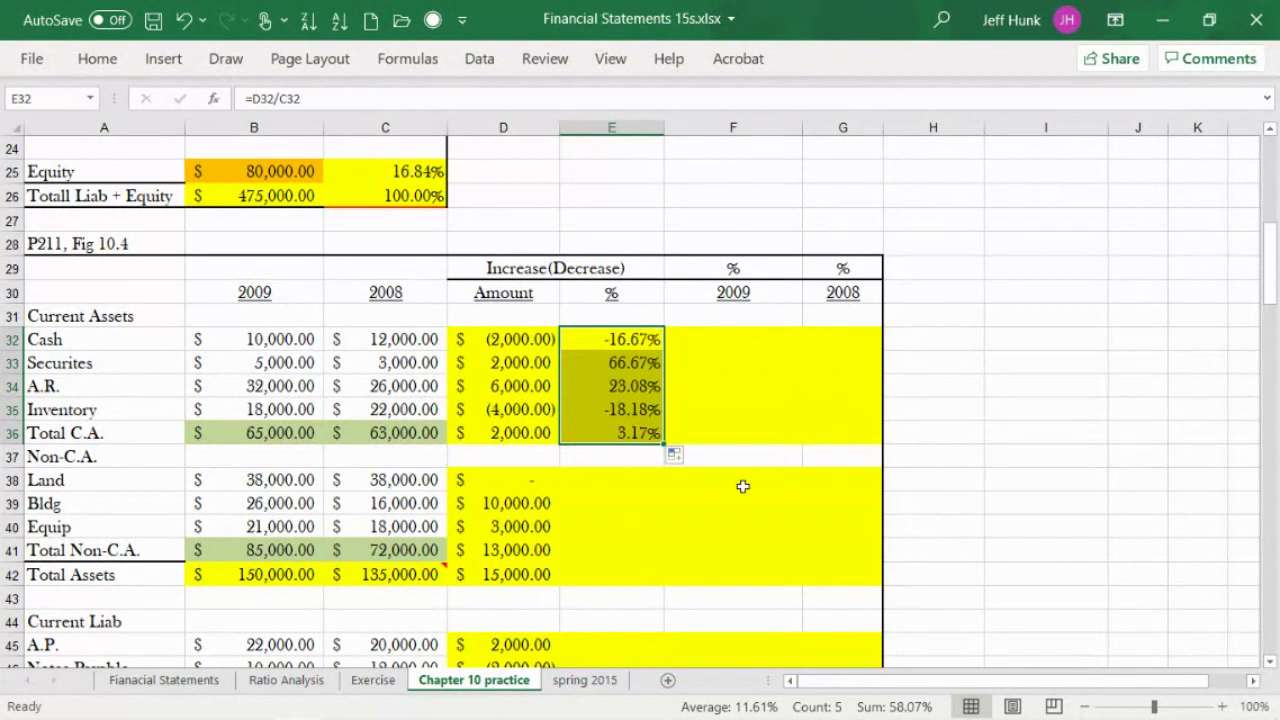
pyautogui.click(640, 494)
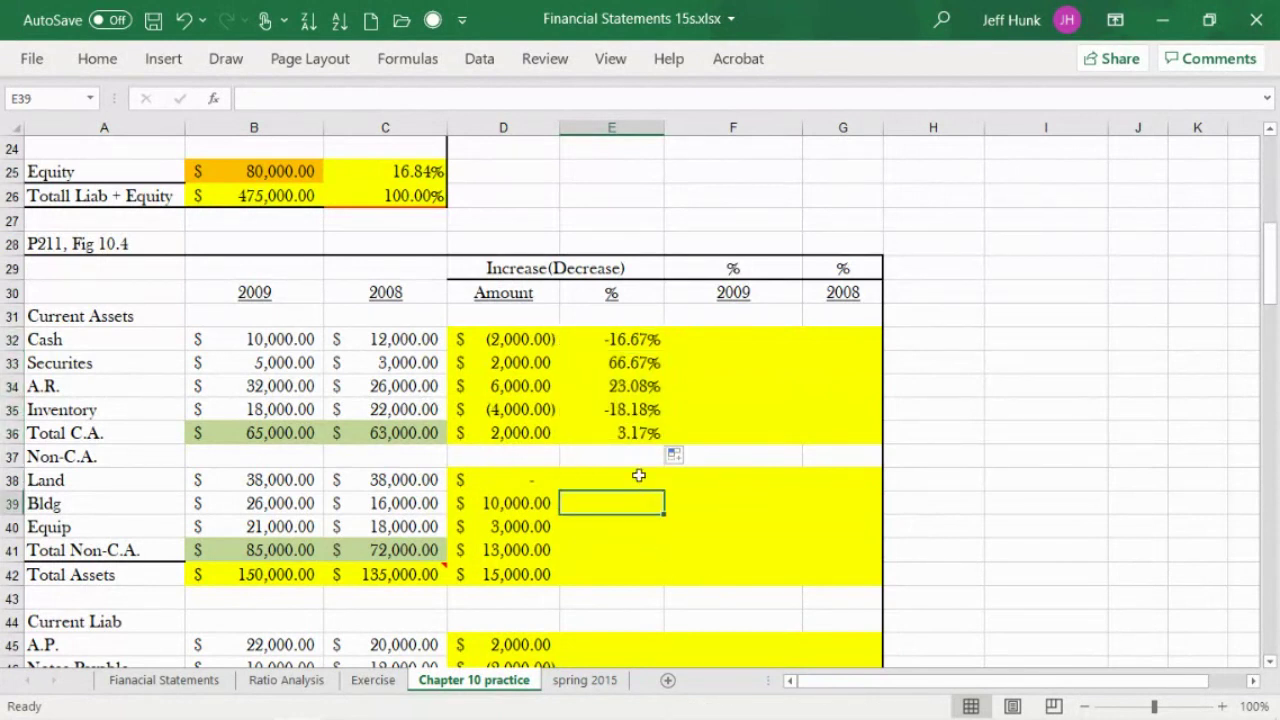
pyautogui.click(640, 475)
pyautogui.click(645, 434)
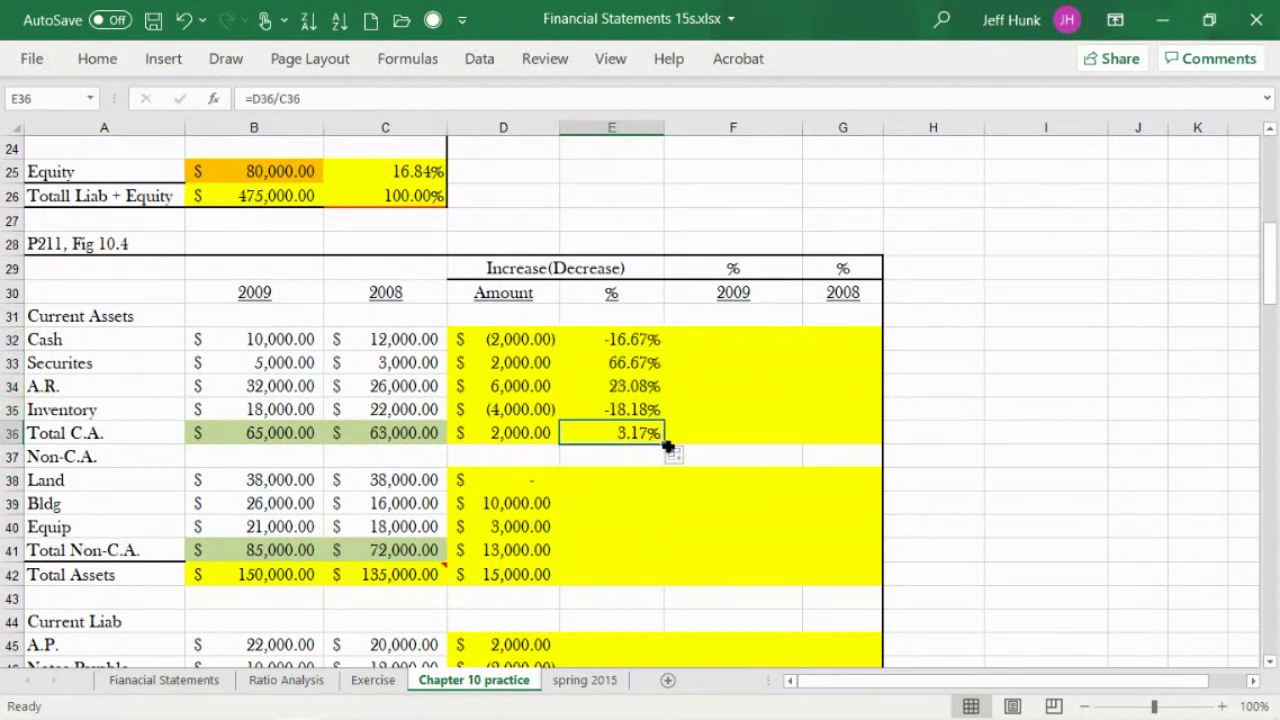
pyautogui.moveTo(667, 446); pyautogui.dragTo(632, 553)
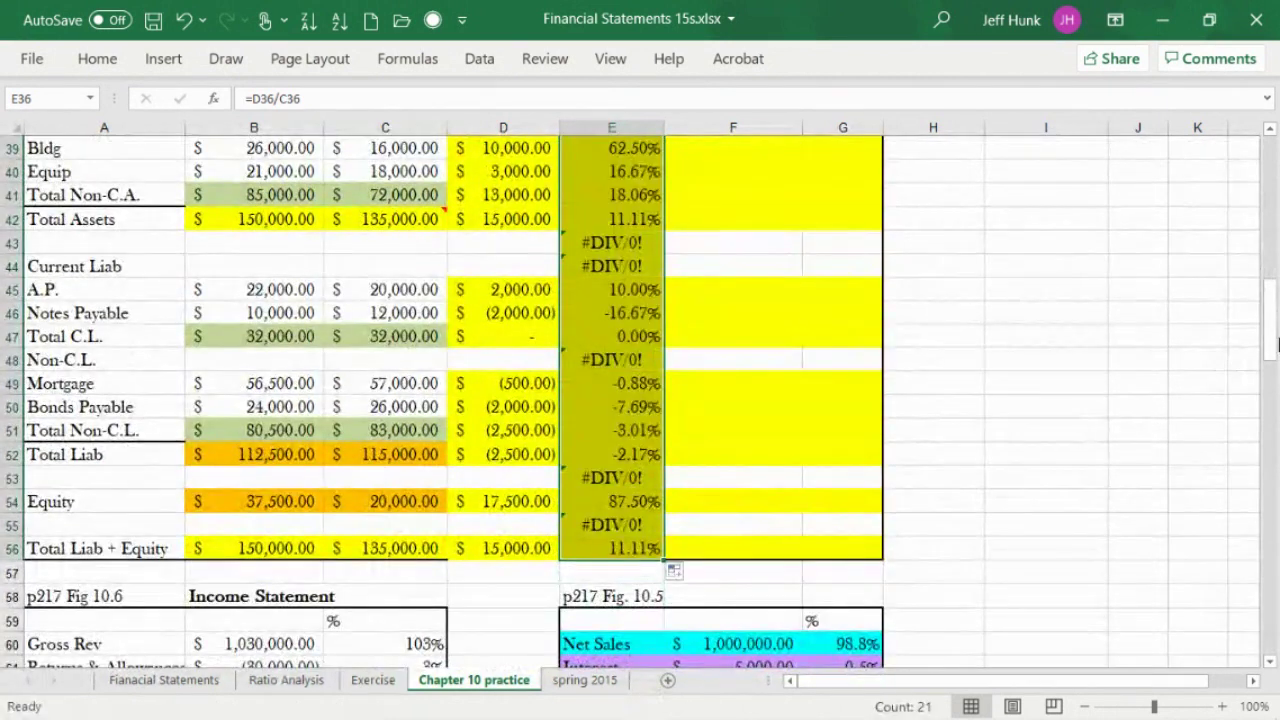
# Clear the percentage formulas from E37 in the Non-C.A. heading row and from E43:E44.
pyautogui.moveTo(1275, 343); pyautogui.dragTo(1275, 282)
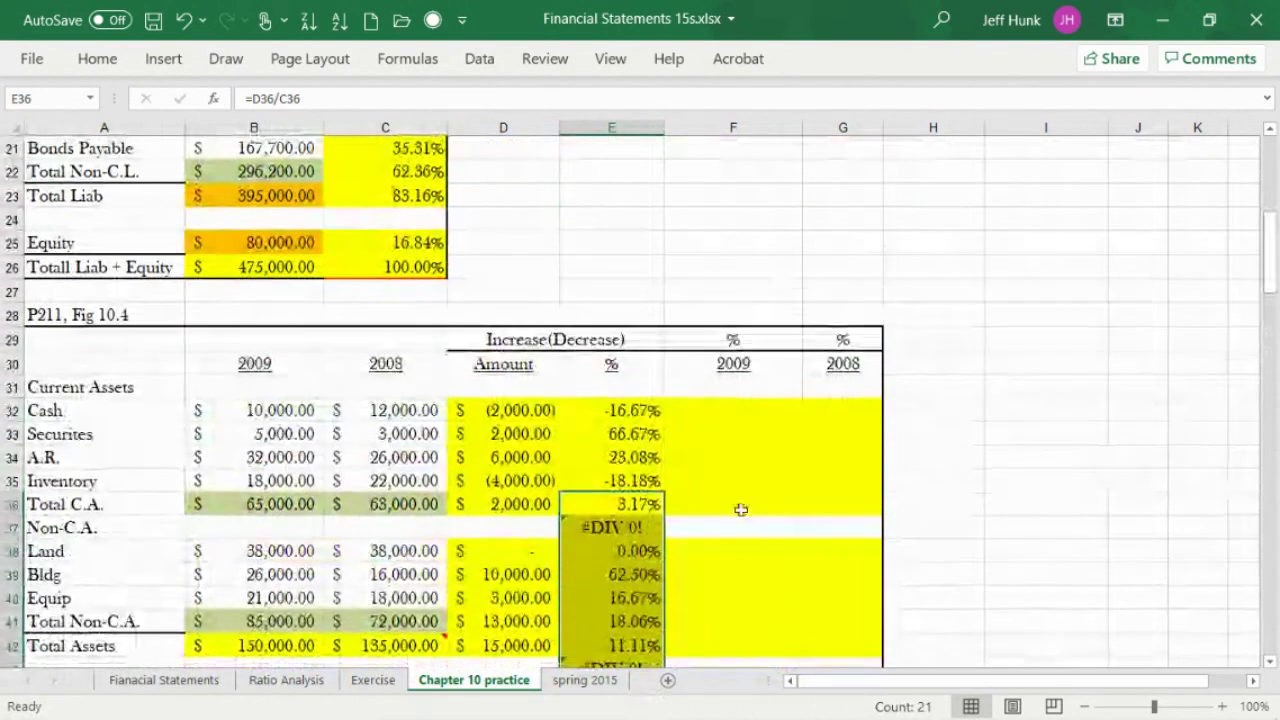
pyautogui.click(658, 528)
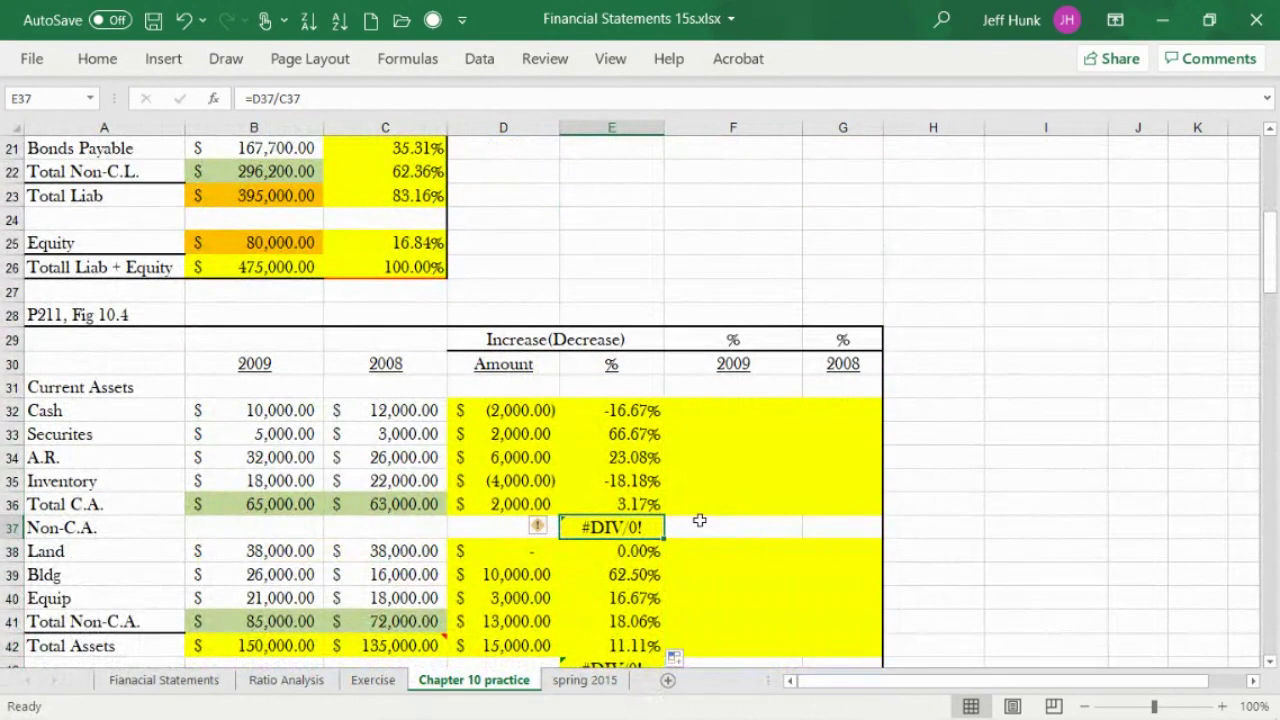
pyautogui.press('Delete')
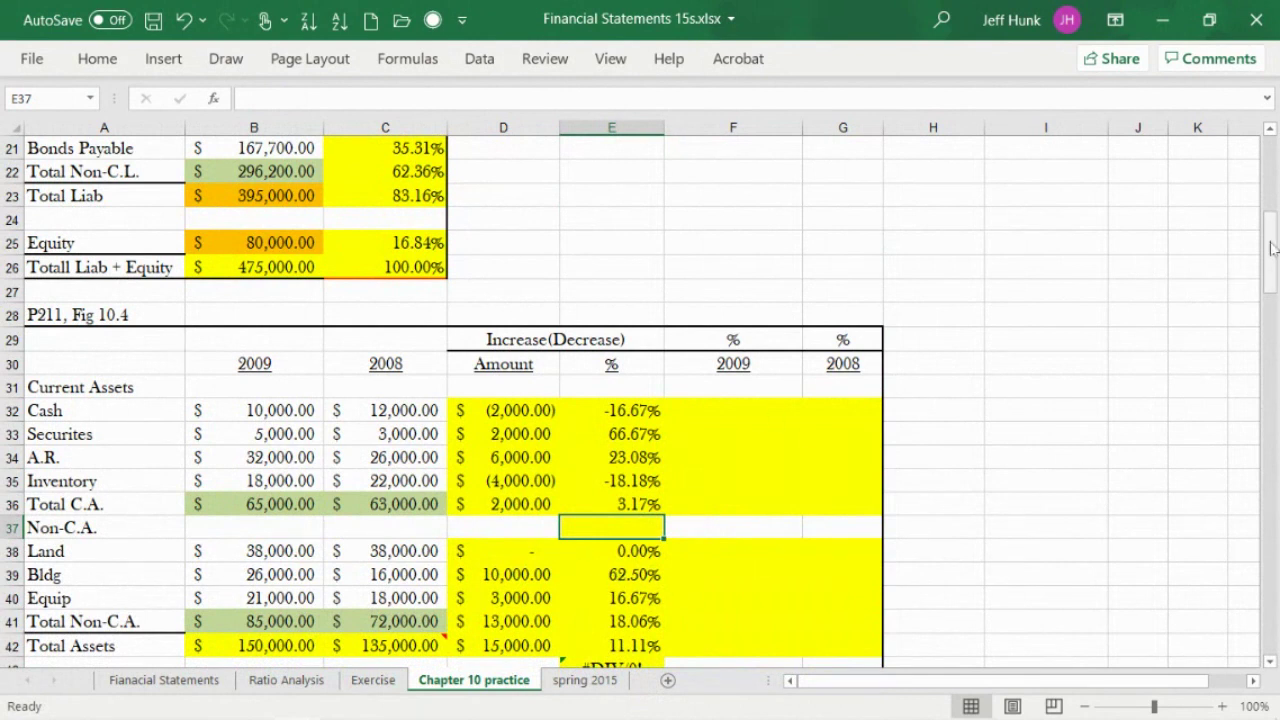
pyautogui.moveTo(1272, 300); pyautogui.dragTo(1272, 351)
pyautogui.moveTo(645, 312); pyautogui.dragTo(612, 336)
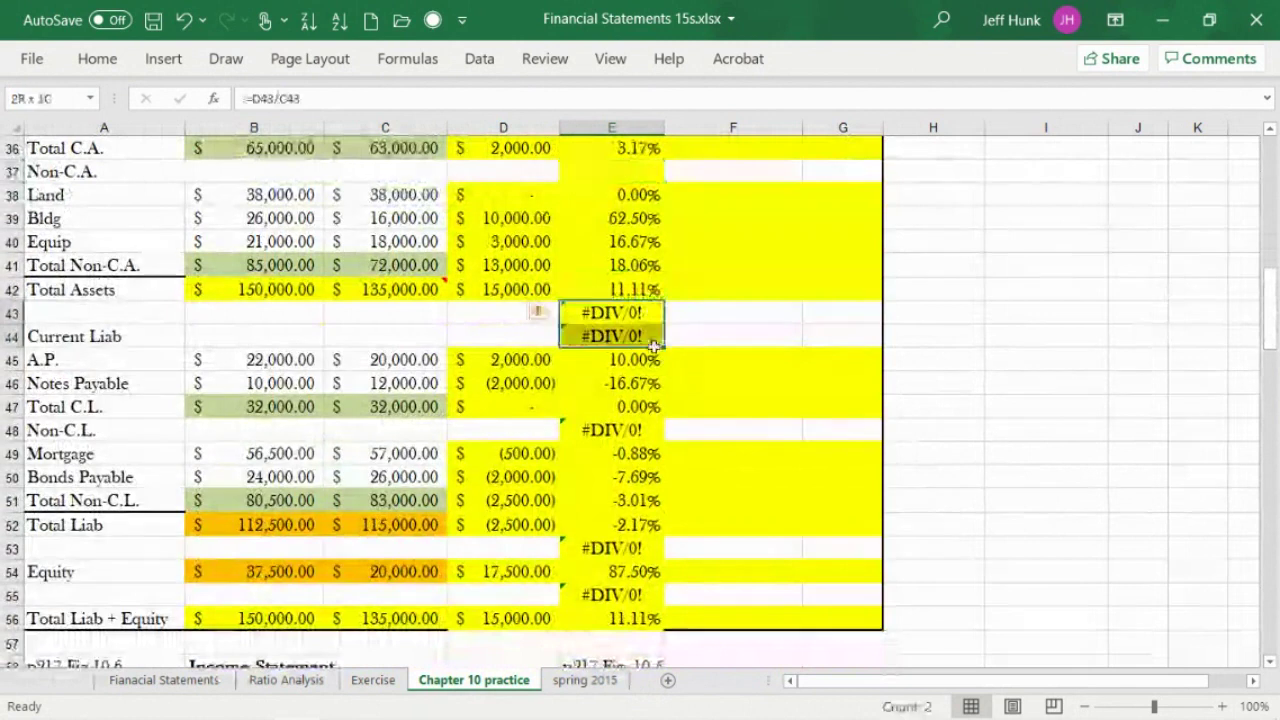
pyautogui.press('Delete')
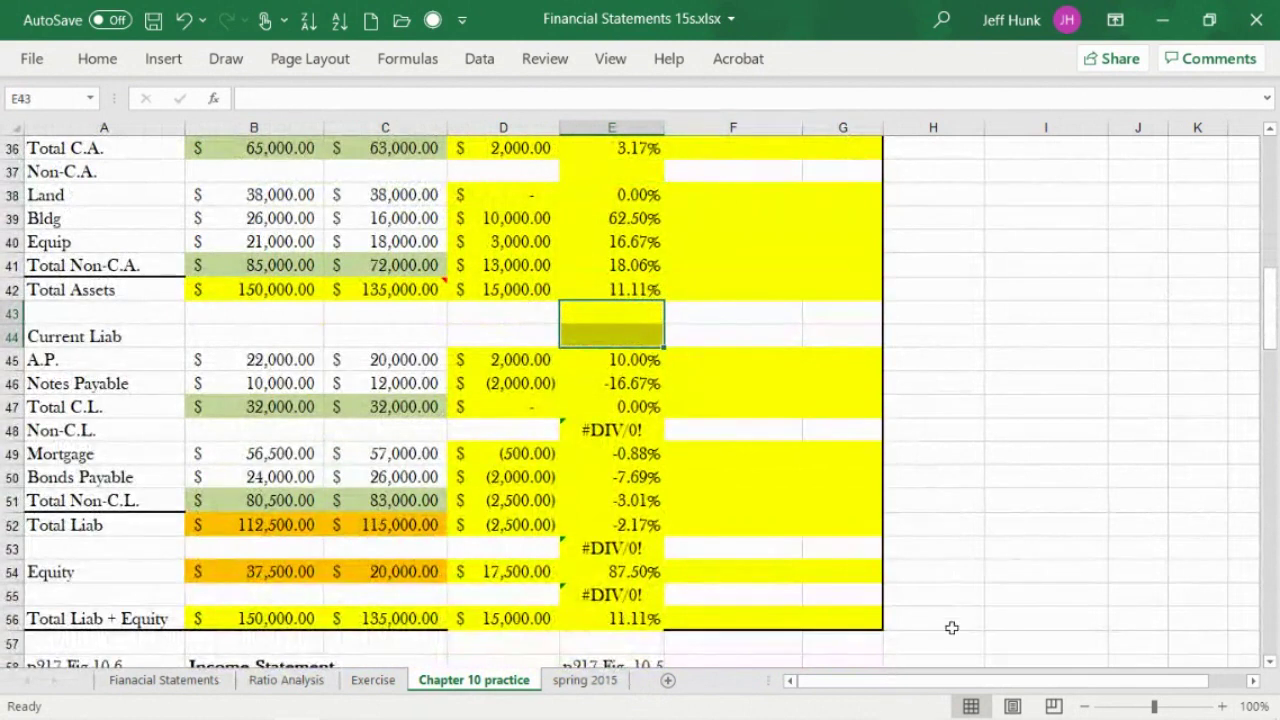
# Clear the percentage formulas from E48 in the Non-C.L. heading row and from blank rows E53 and E55.
pyautogui.click(630, 432)
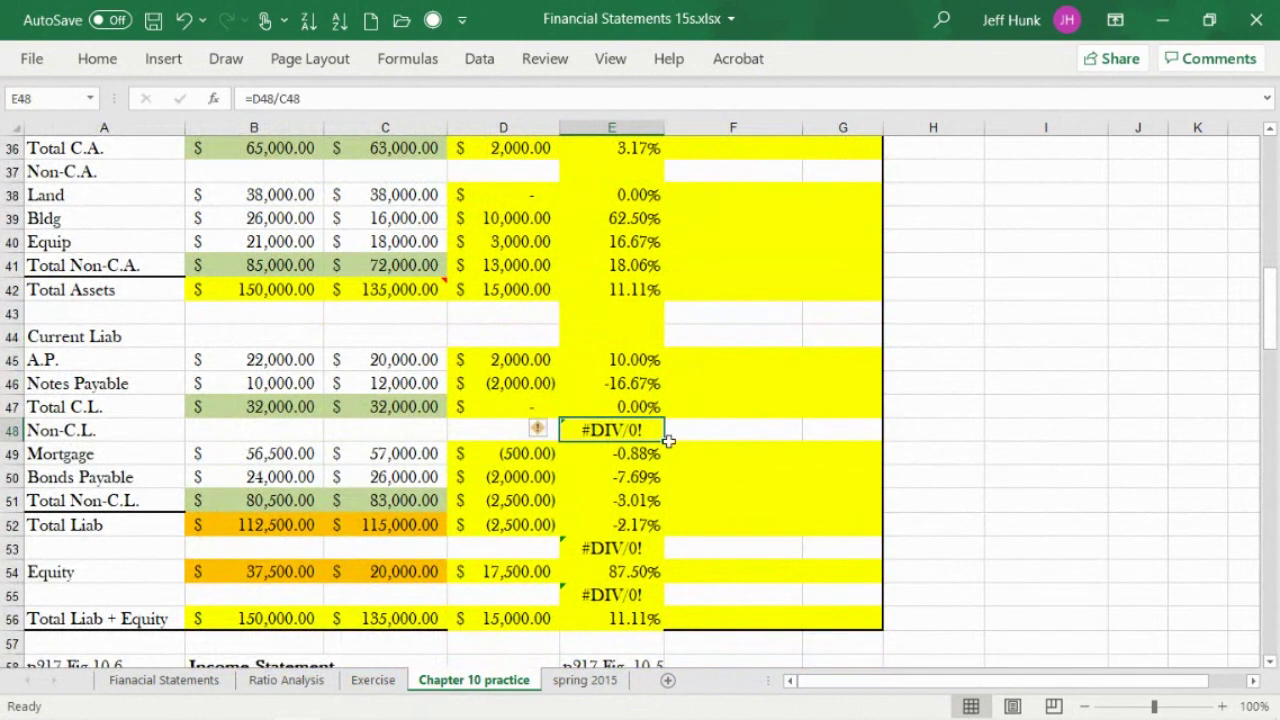
pyautogui.press('Delete')
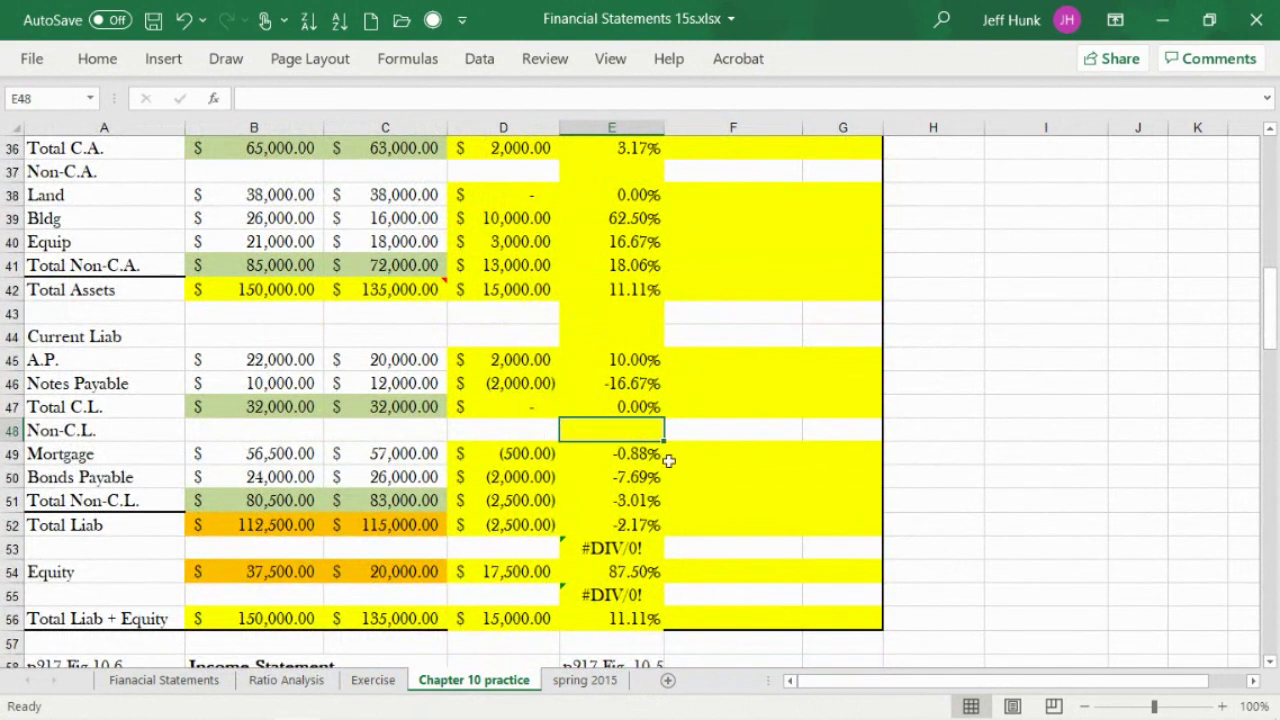
pyautogui.click(628, 546)
pyautogui.press('Delete')
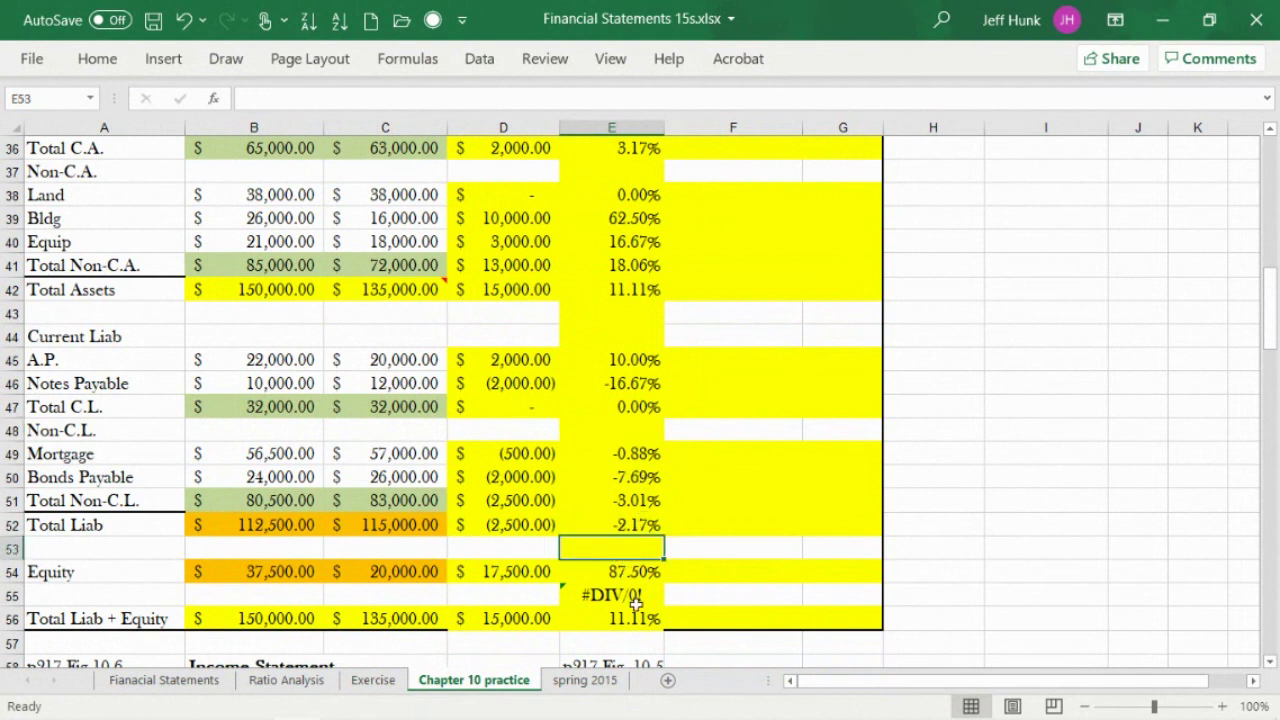
pyautogui.click(636, 597)
pyautogui.press('Delete')
pyautogui.click(1033, 544)
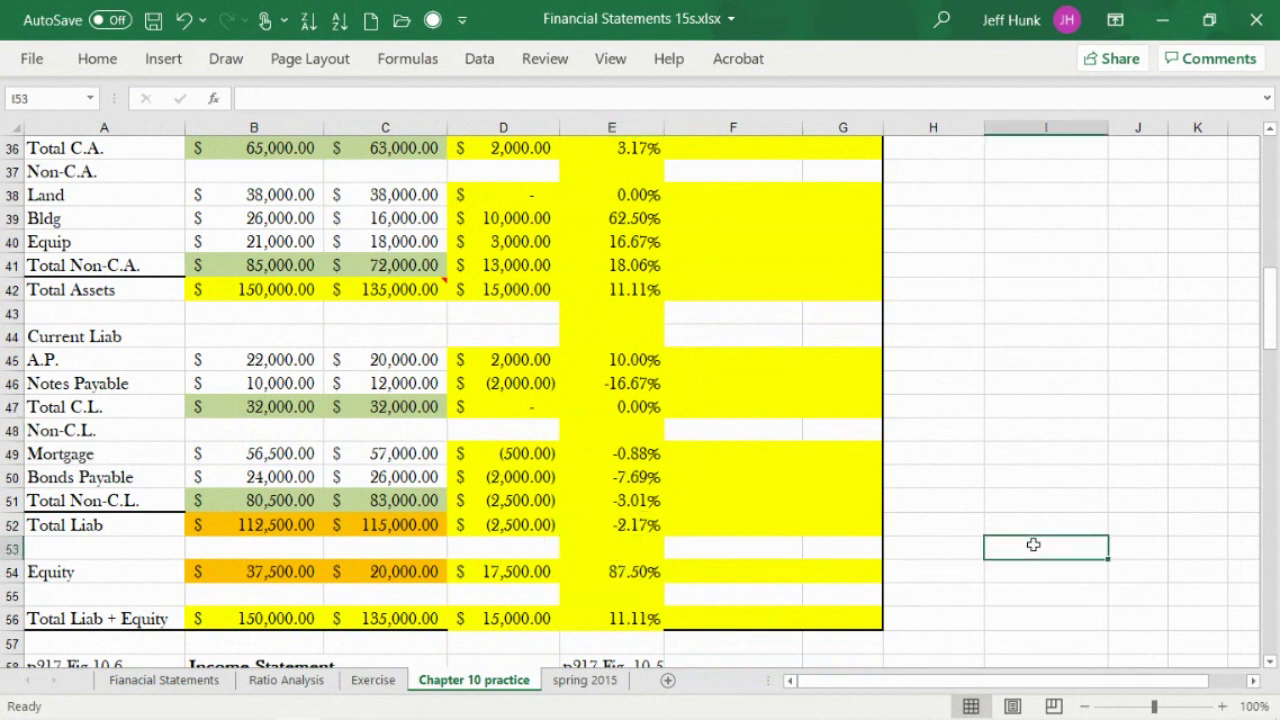
pyautogui.moveTo(1270, 335); pyautogui.dragTo(1270, 300)
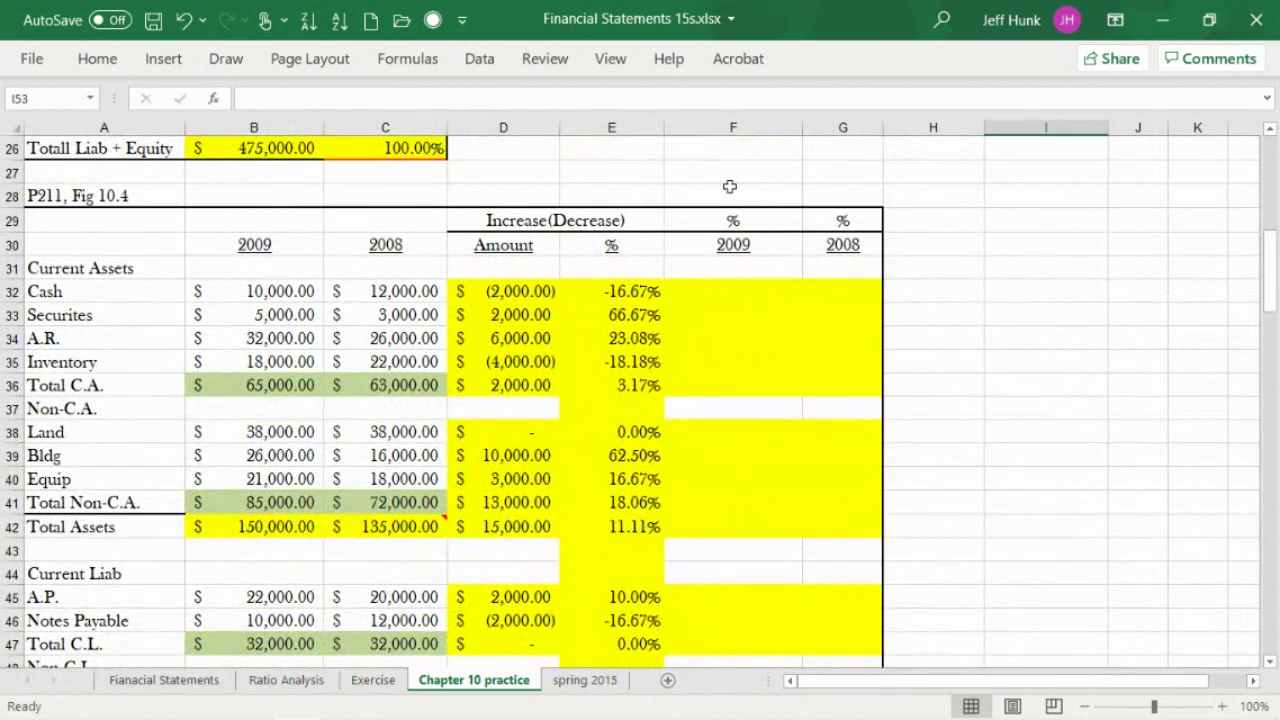
pyautogui.click(728, 220)
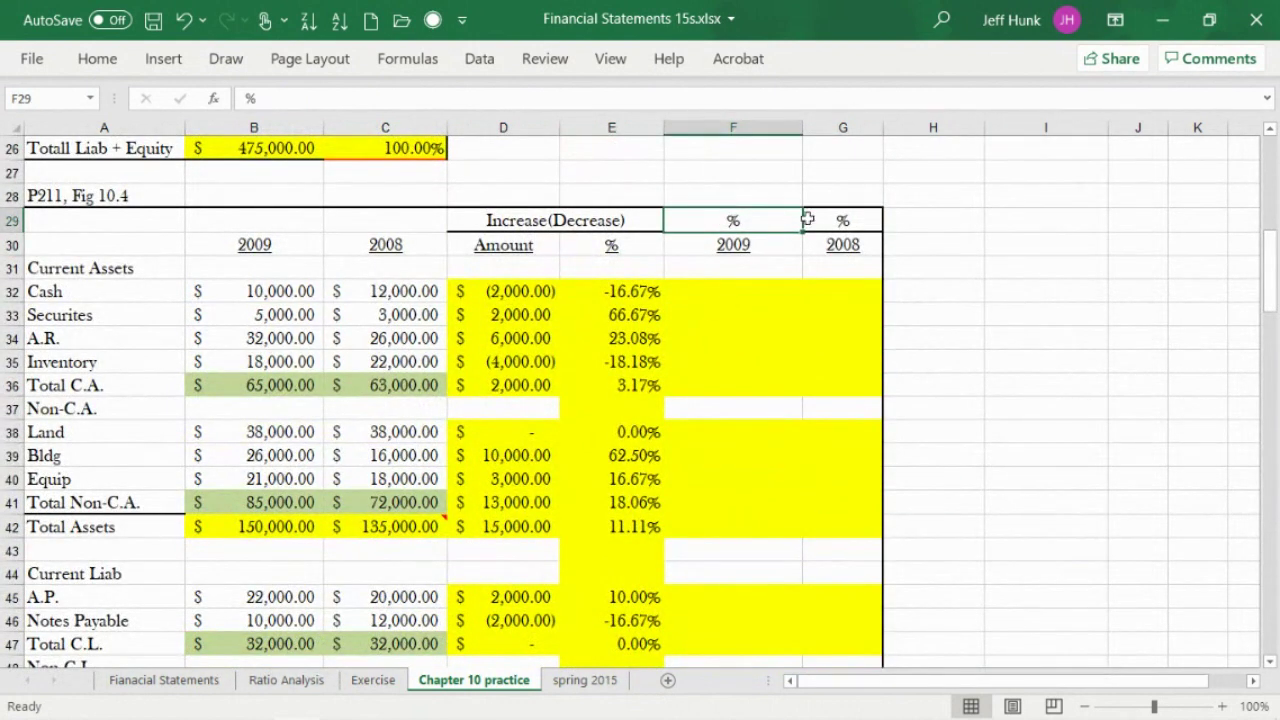
pyautogui.moveTo(807, 220); pyautogui.dragTo(837, 503)
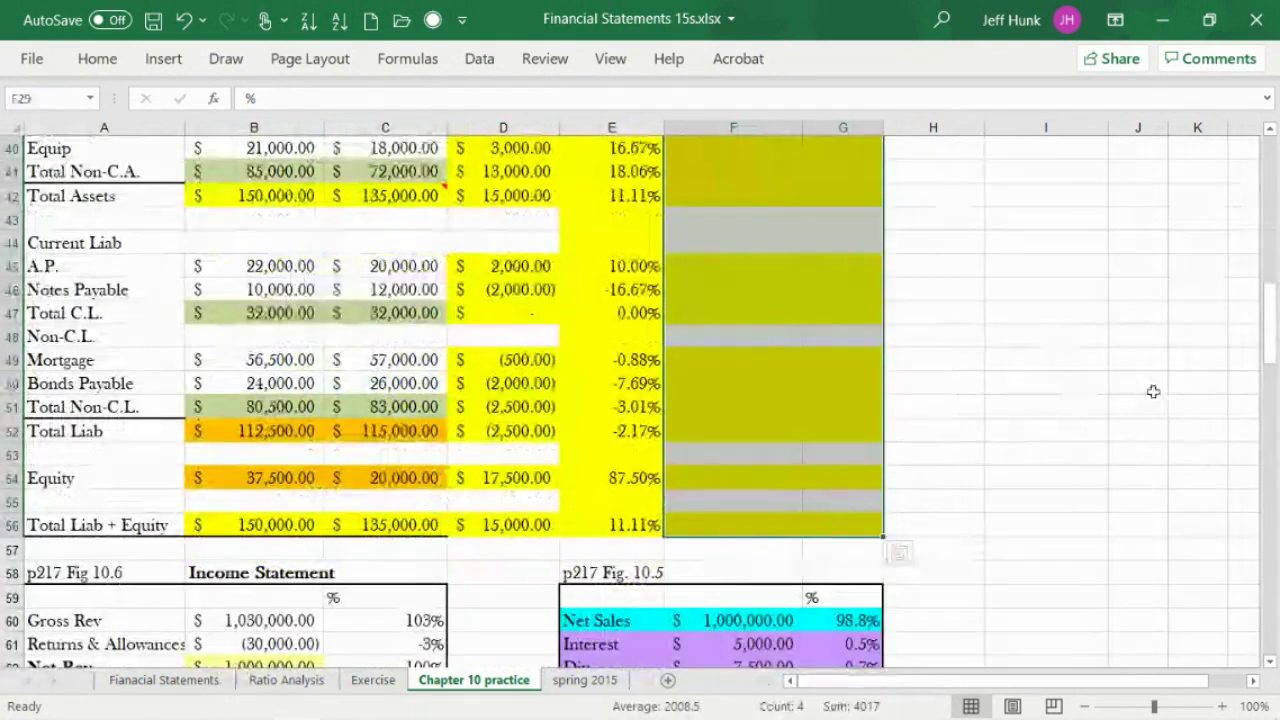
# Remove the yellow fill from E37 in the Non-C.A. heading row and from E43:E44 above the current liabilities.
pyautogui.moveTo(1270, 325)
pyautogui.mouseDown()
pyautogui.moveTo(1270, 160)
pyautogui.moveTo(1268, 368)
pyautogui.moveTo(1267, 320)
pyautogui.mouseUp()
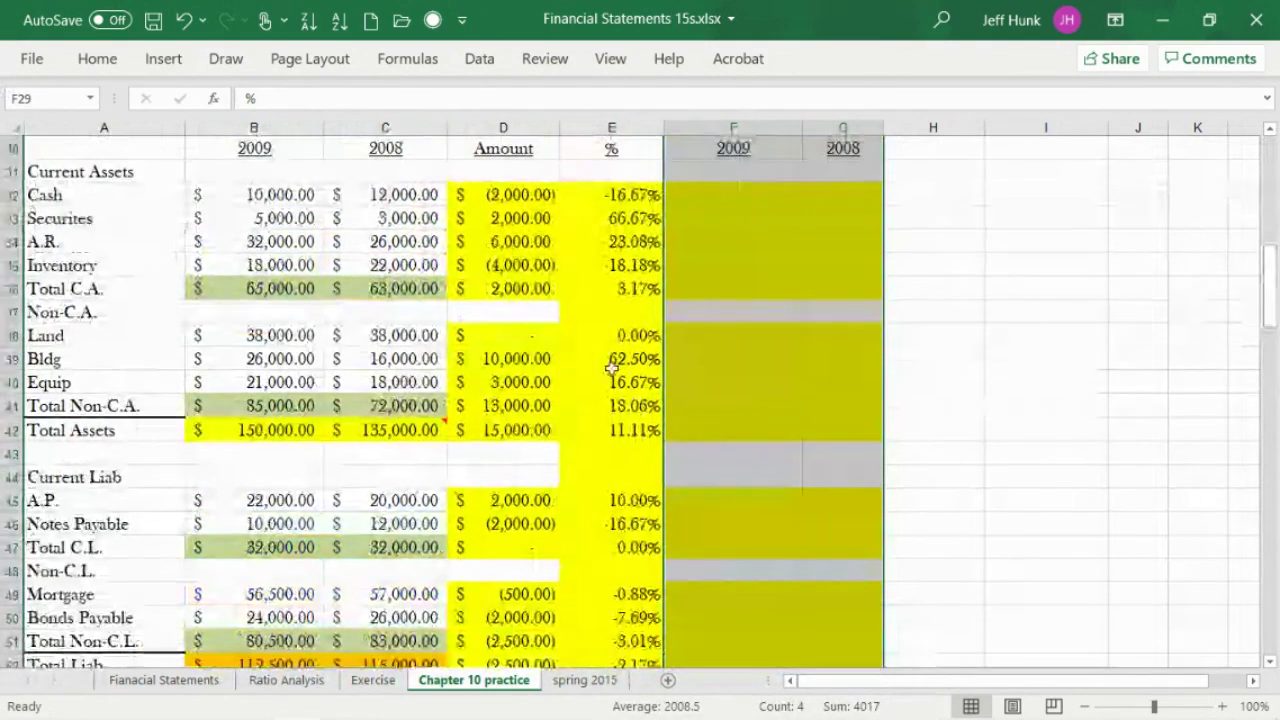
pyautogui.click(588, 313)
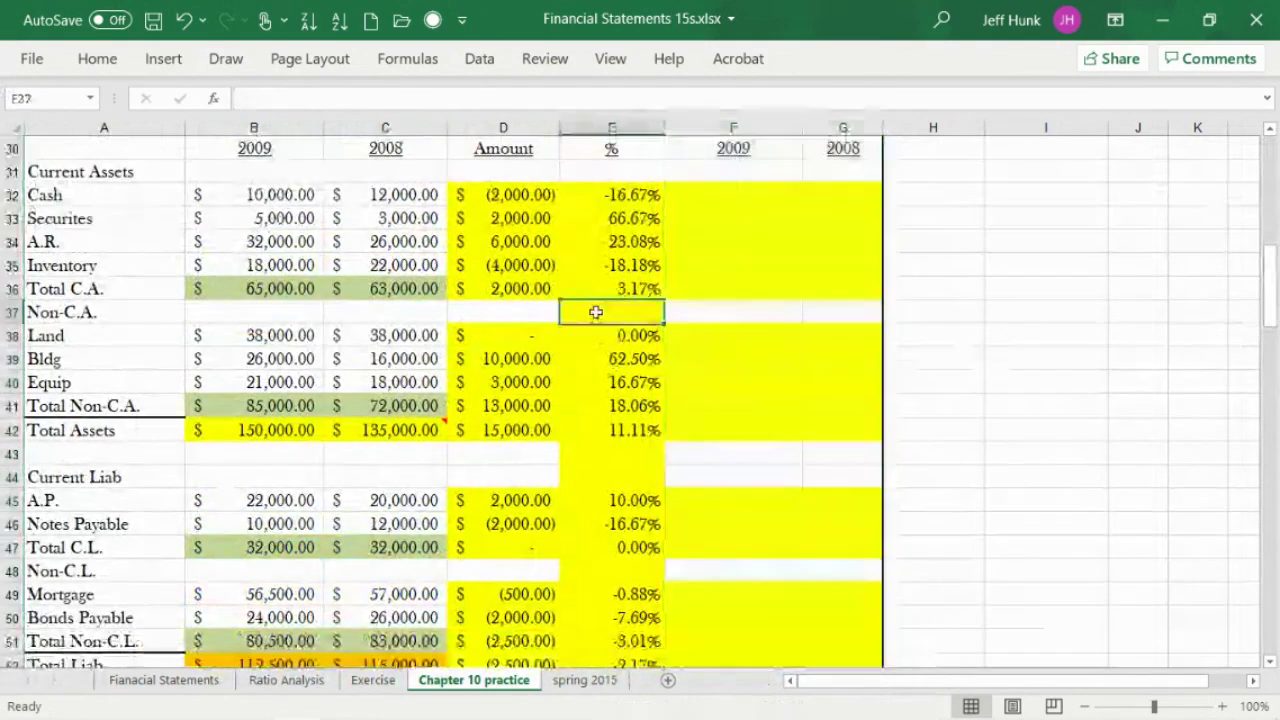
pyautogui.click(98, 59)
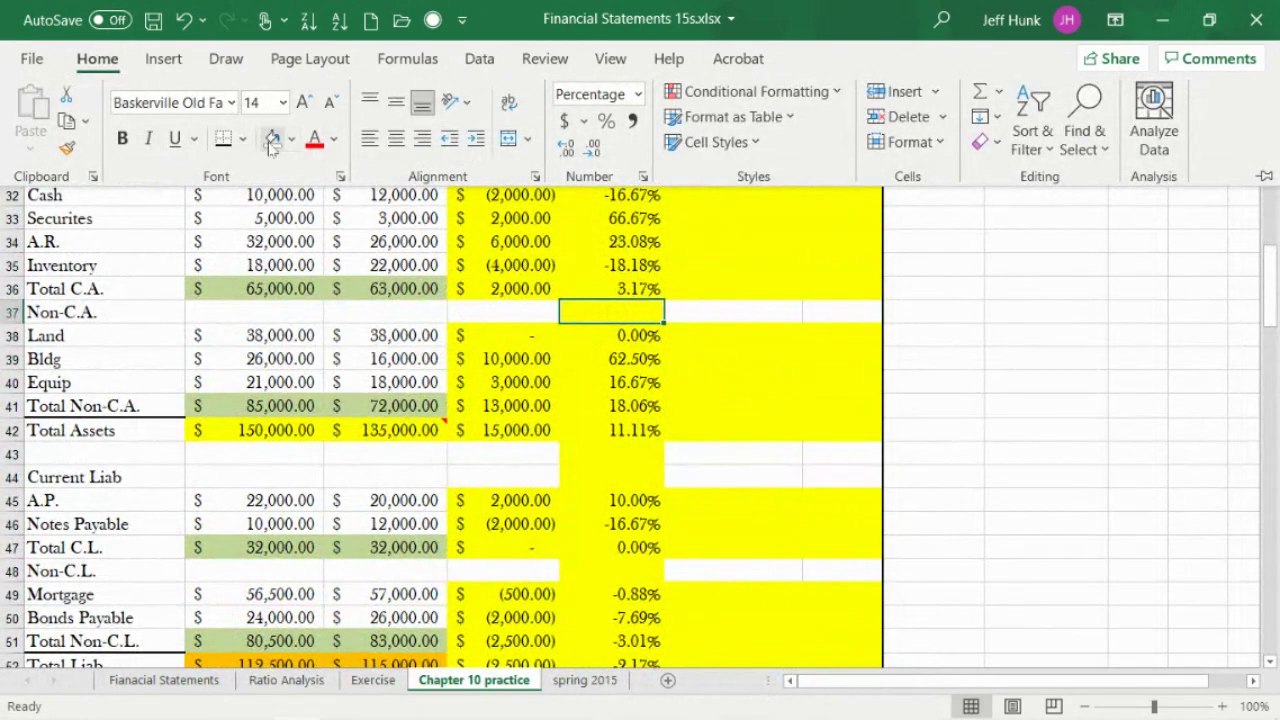
pyautogui.click(612, 456)
pyautogui.click(625, 463)
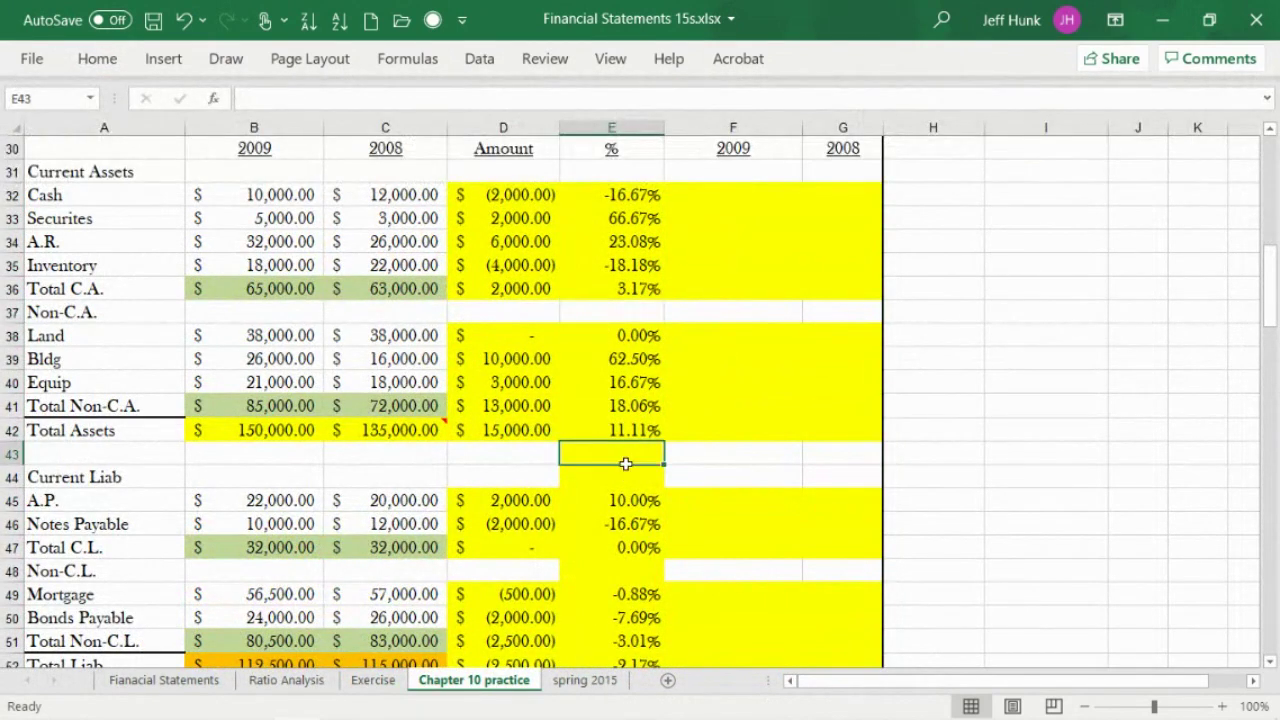
pyautogui.moveTo(625, 463); pyautogui.dragTo(627, 478)
pyautogui.click(100, 60)
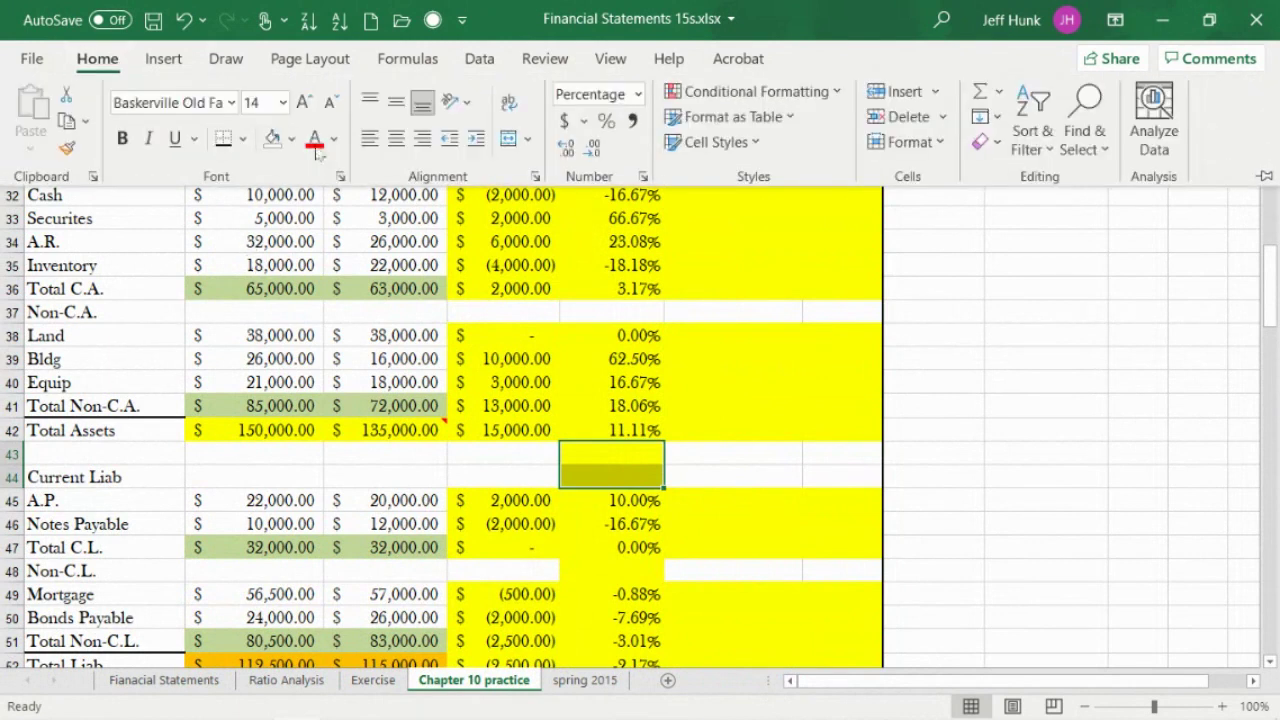
pyautogui.click(276, 140)
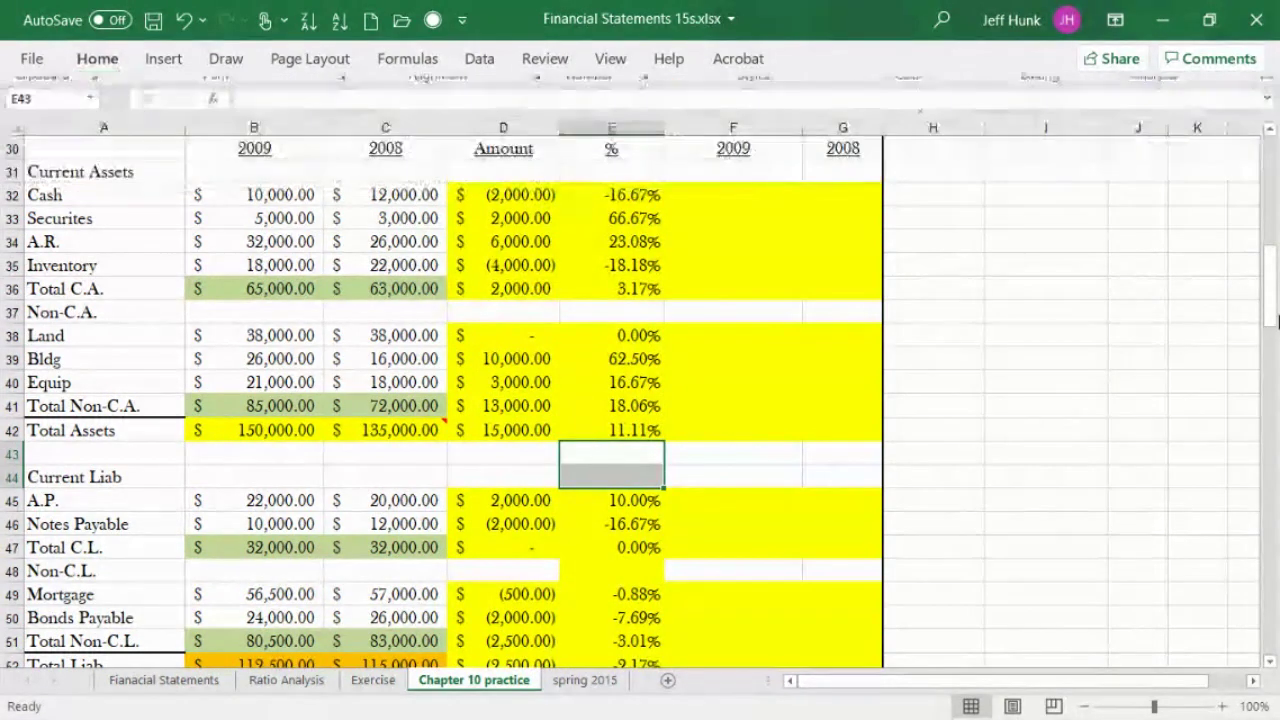
# Remove the yellow fill from E48 in the Non-C.L. heading row and from blank-row cells E53 and E55.
pyautogui.moveTo(1273, 318); pyautogui.dragTo(605, 314)
pyautogui.click(605, 314)
pyautogui.click(97, 58)
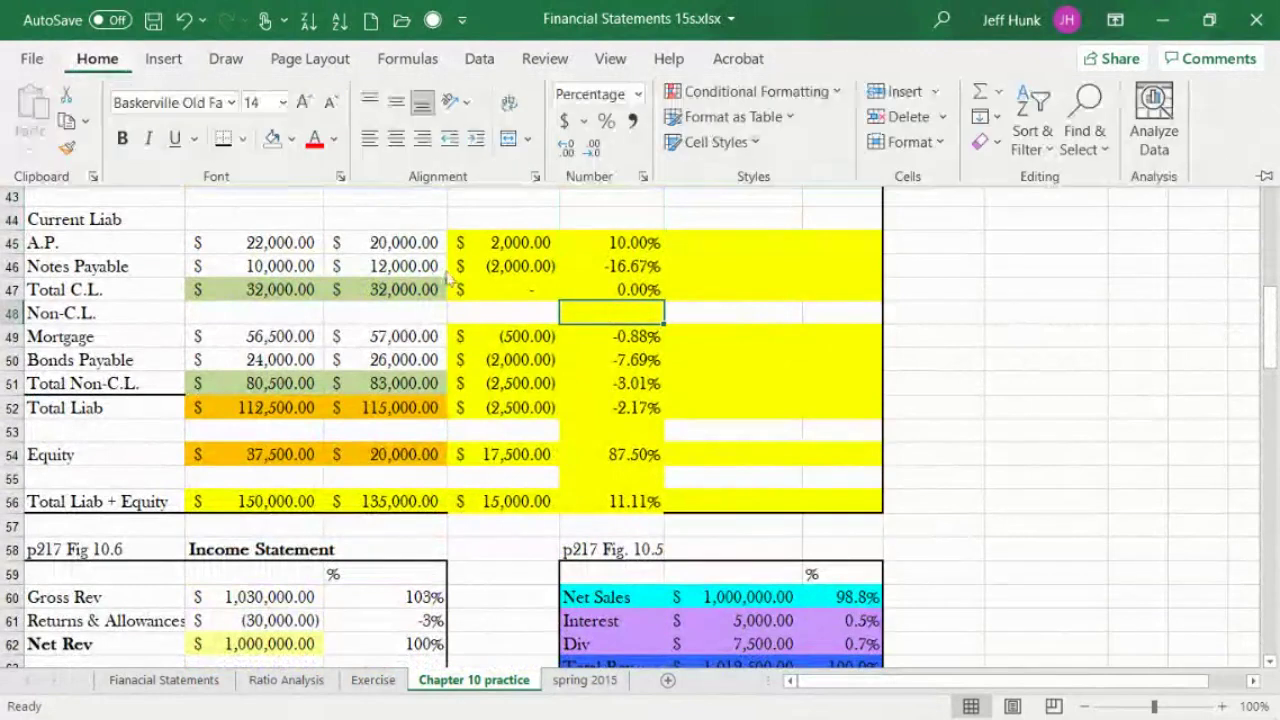
pyautogui.click(590, 430)
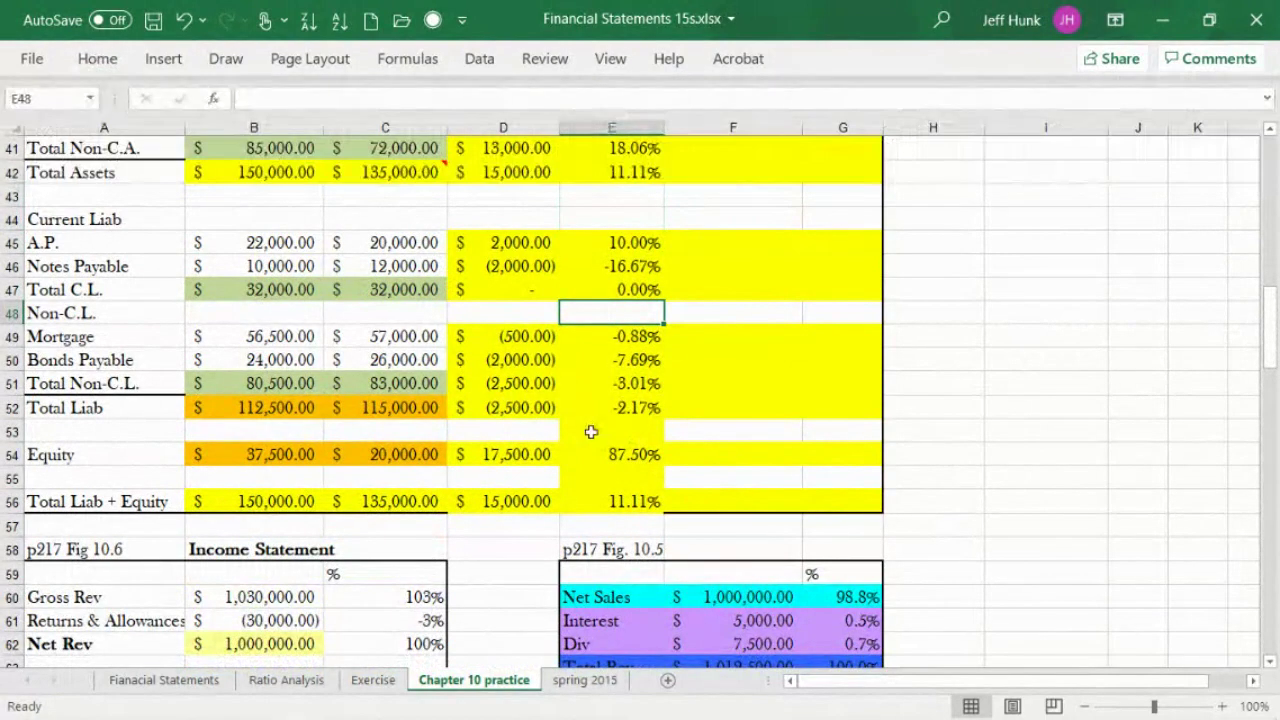
pyautogui.click(590, 430)
pyautogui.click(97, 58)
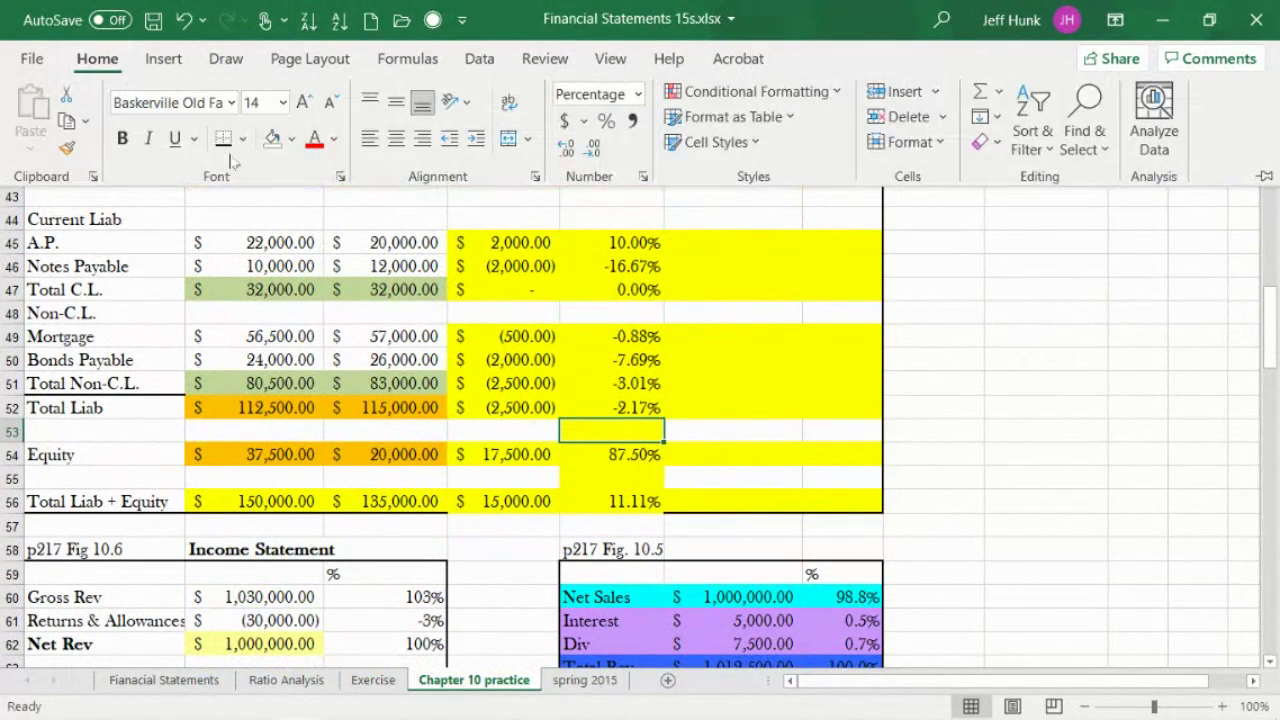
pyautogui.click(595, 455)
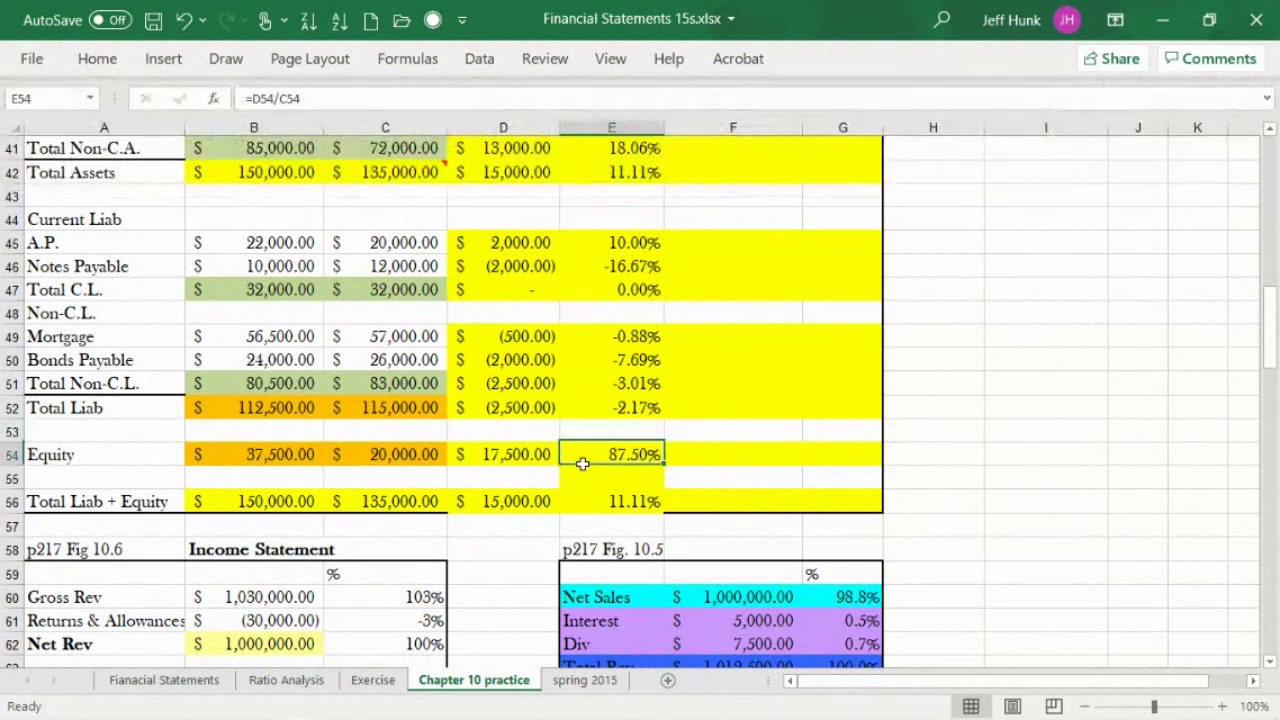
pyautogui.click(569, 478)
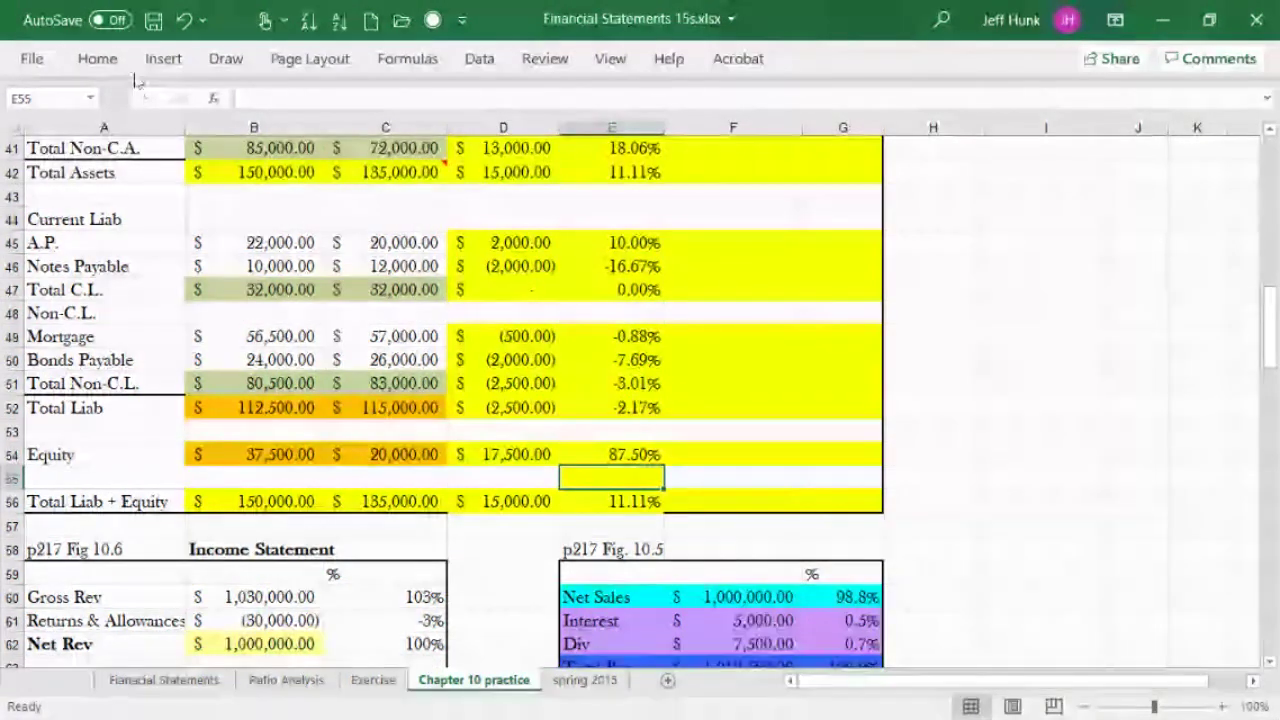
pyautogui.click(97, 58)
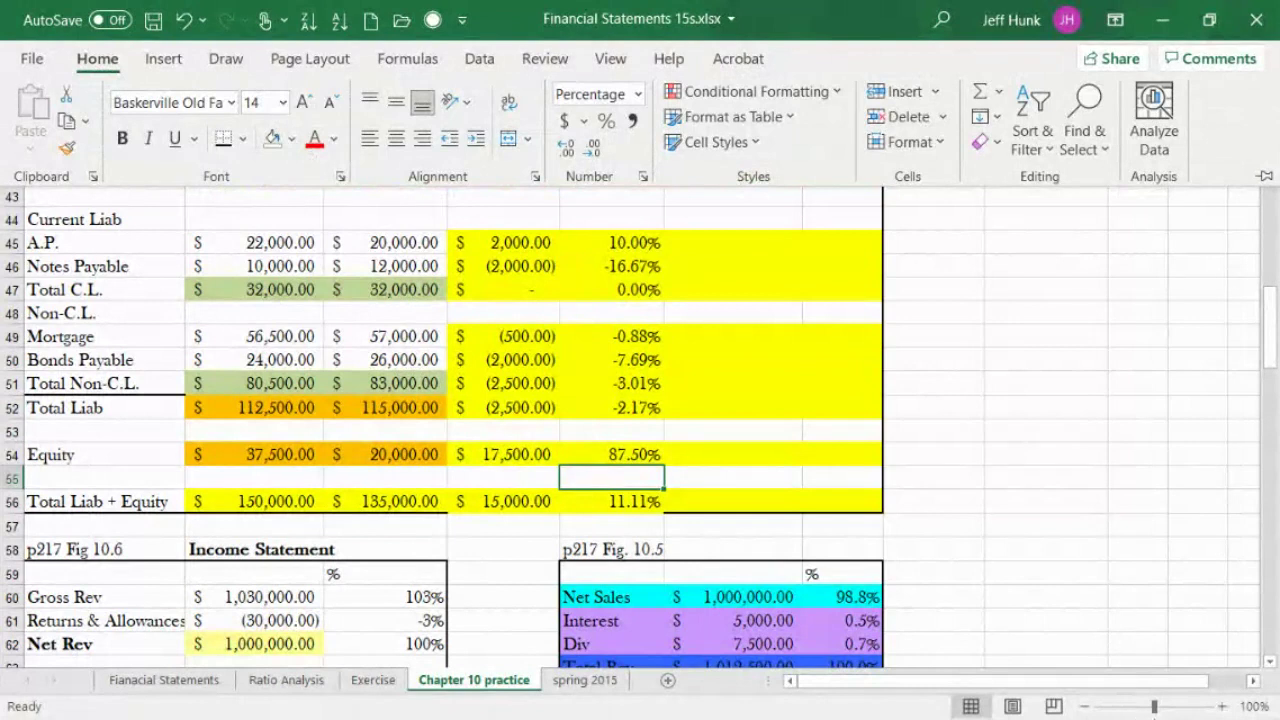
# Review the percentage changes for Total C.A. in E36 and Total Assets in E42 of the Fig 10.4 balance sheet.
pyautogui.moveTo(1120, 715)
pyautogui.moveTo(1275, 345); pyautogui.dragTo(1272, 292)
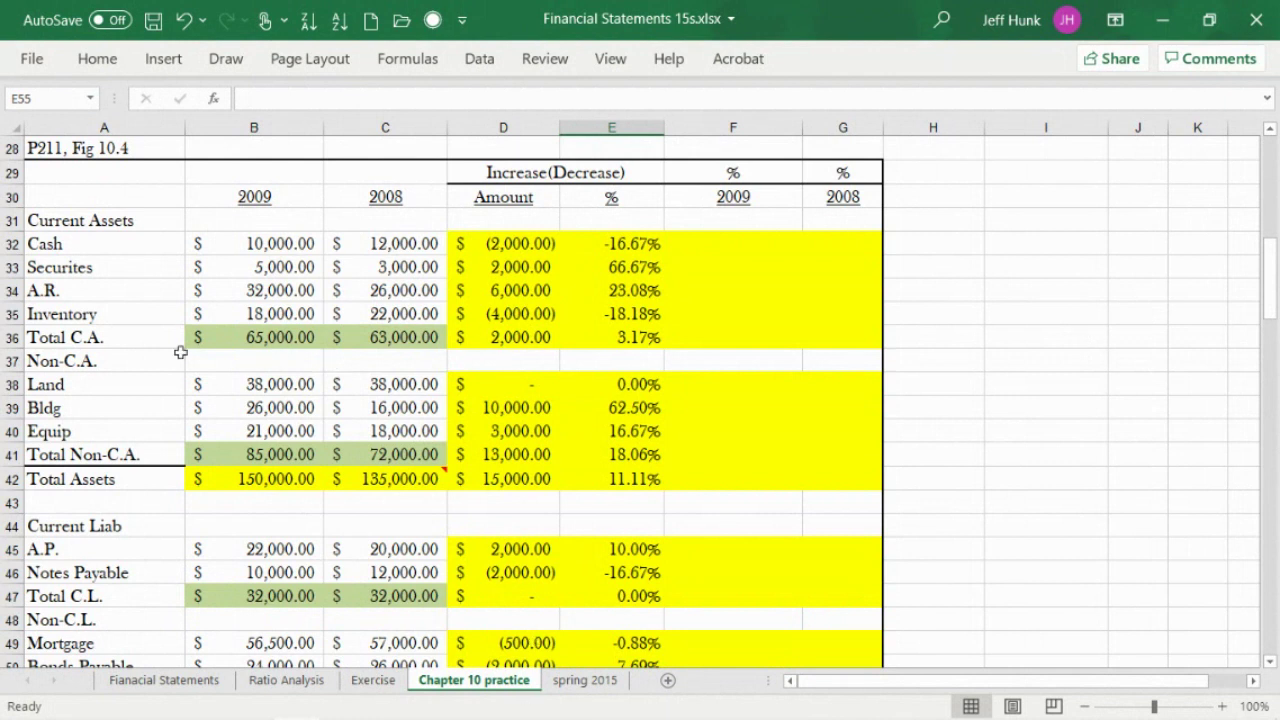
pyautogui.click(12, 337)
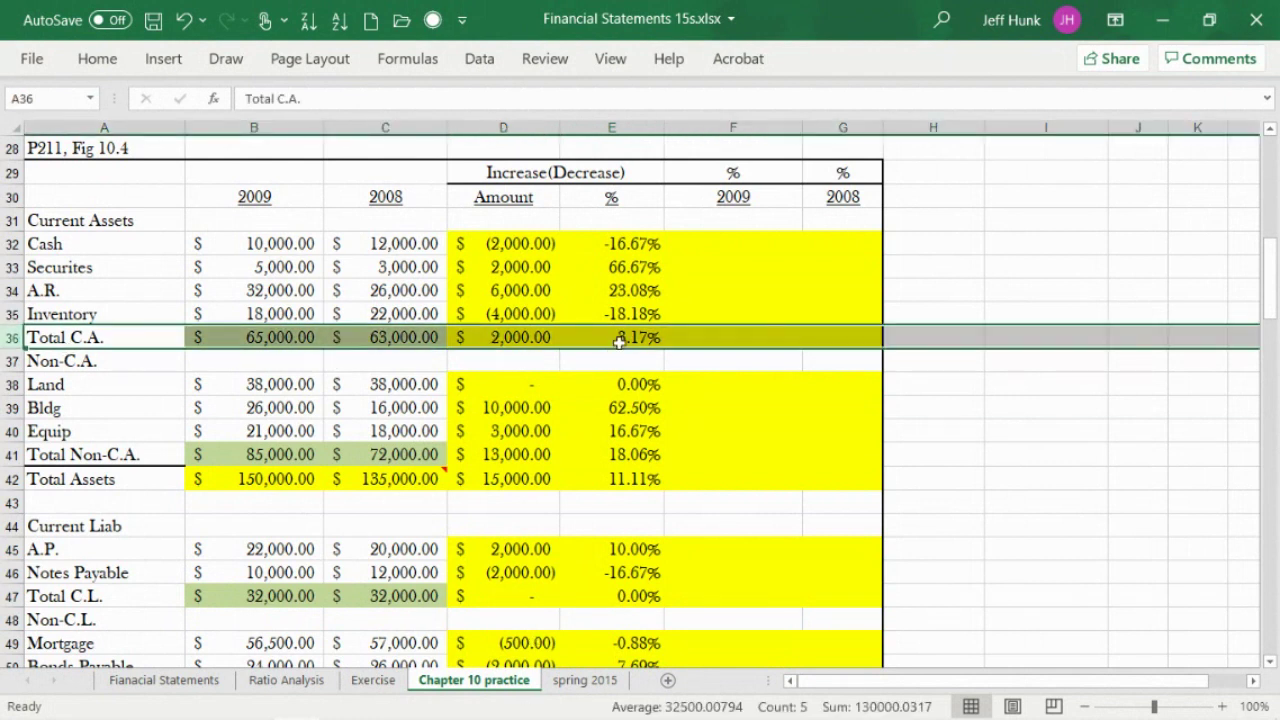
pyautogui.click(620, 341)
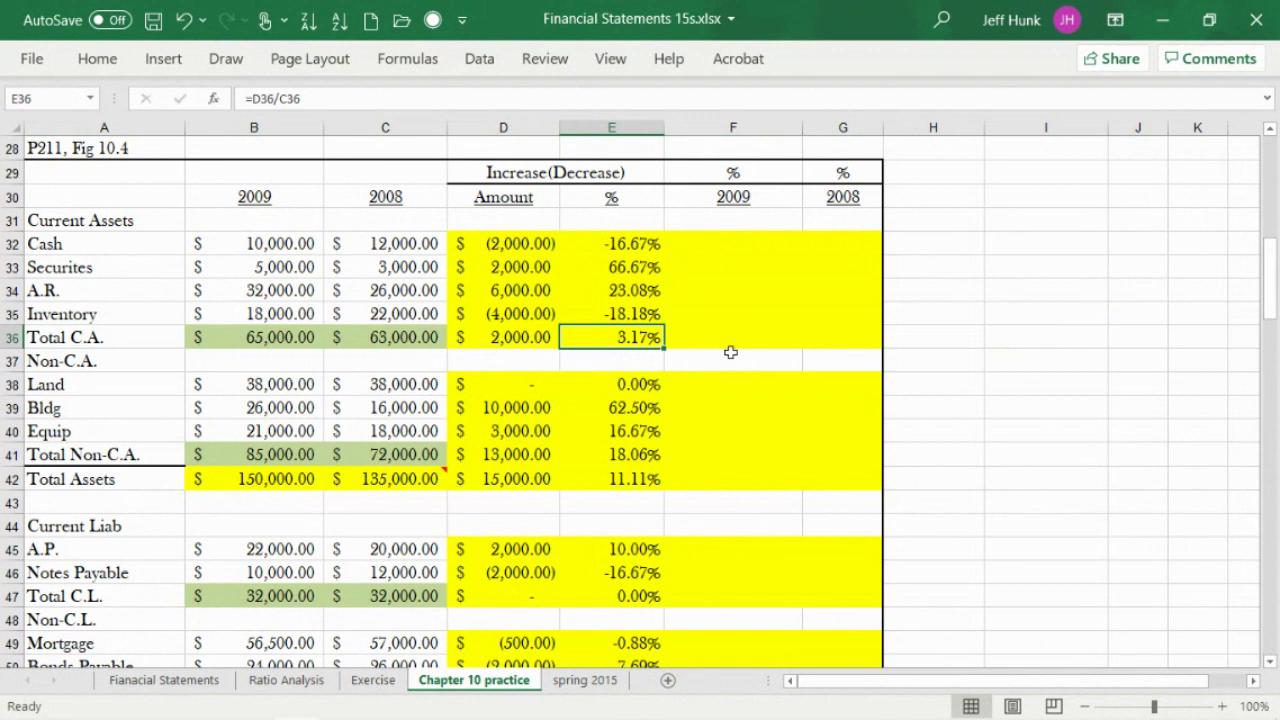
pyautogui.click(626, 474)
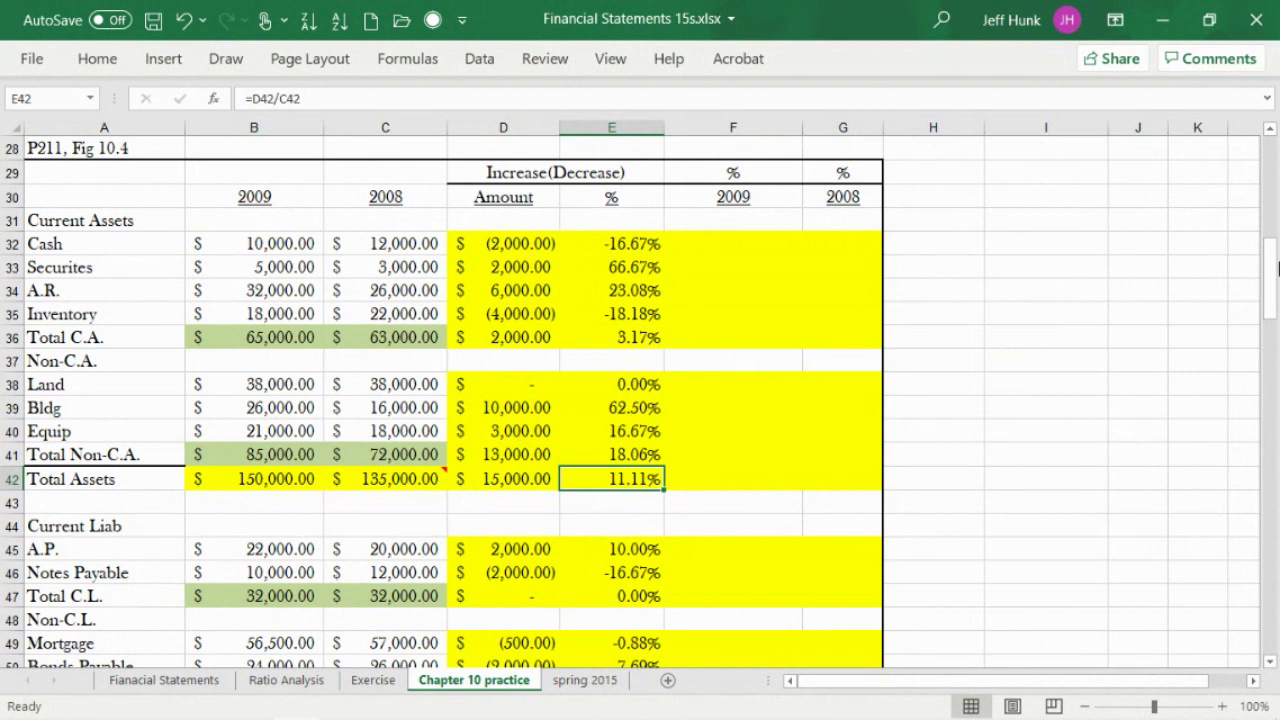
# Examine the percentage changes for Total Liab + Equity, Equity, Total Liab, Total Non-C.L. and Total C.L.
pyautogui.moveTo(1274, 270); pyautogui.dragTo(1274, 320)
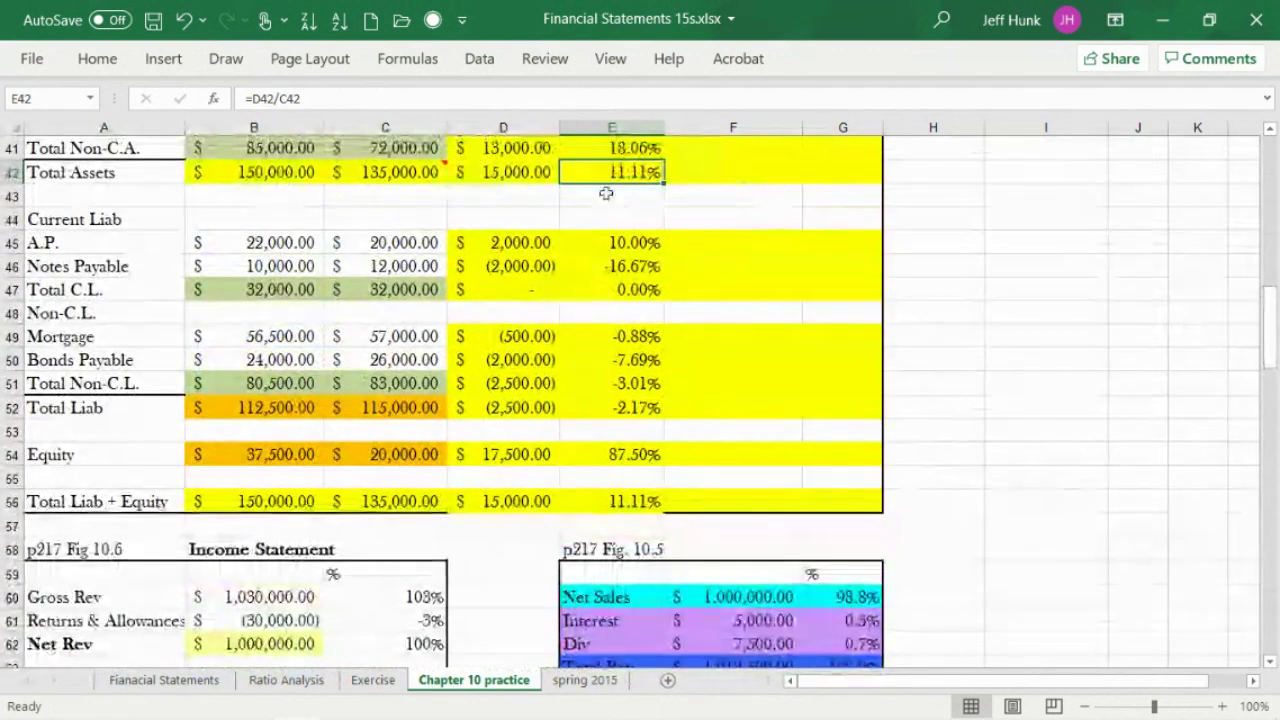
pyautogui.click(617, 500)
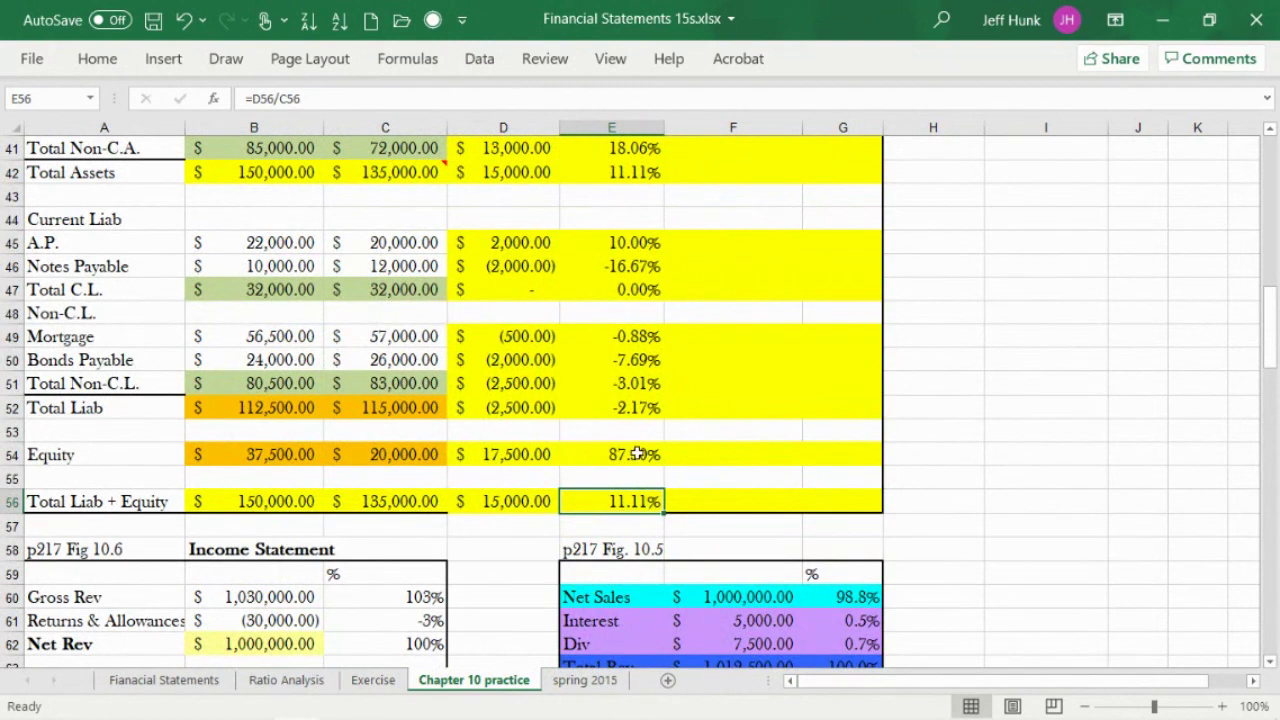
pyautogui.click(637, 453)
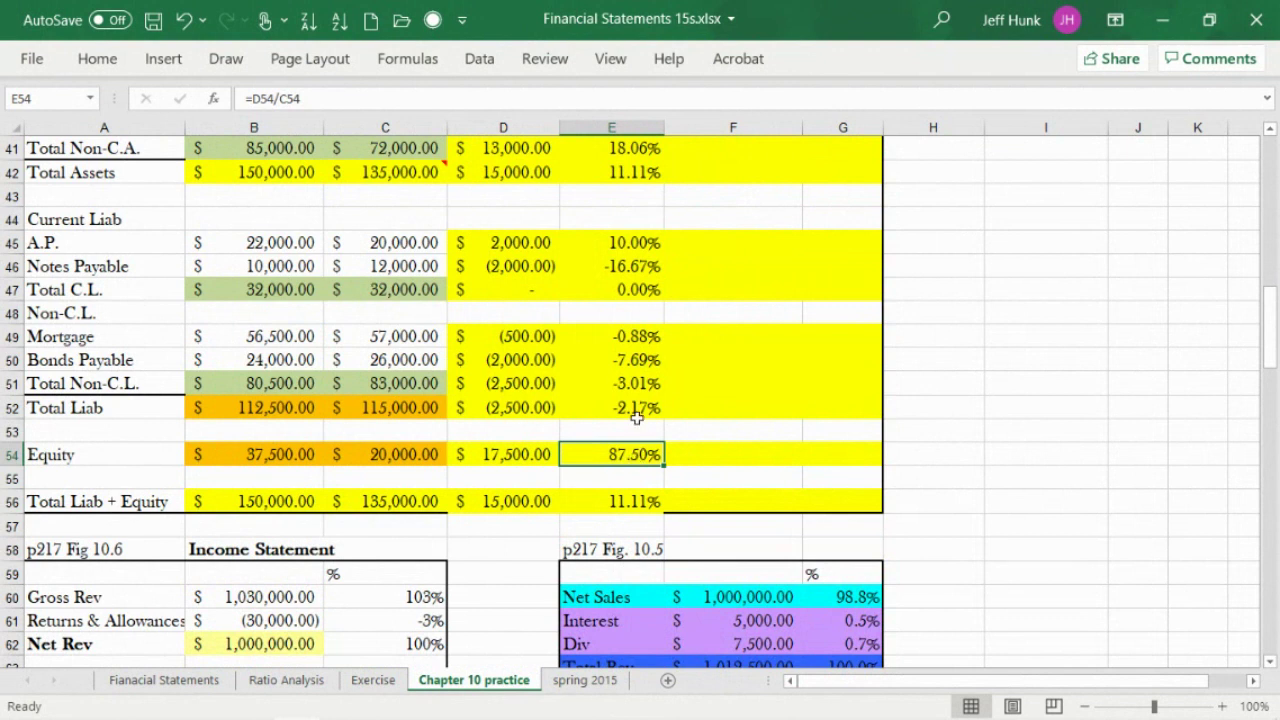
pyautogui.click(637, 415)
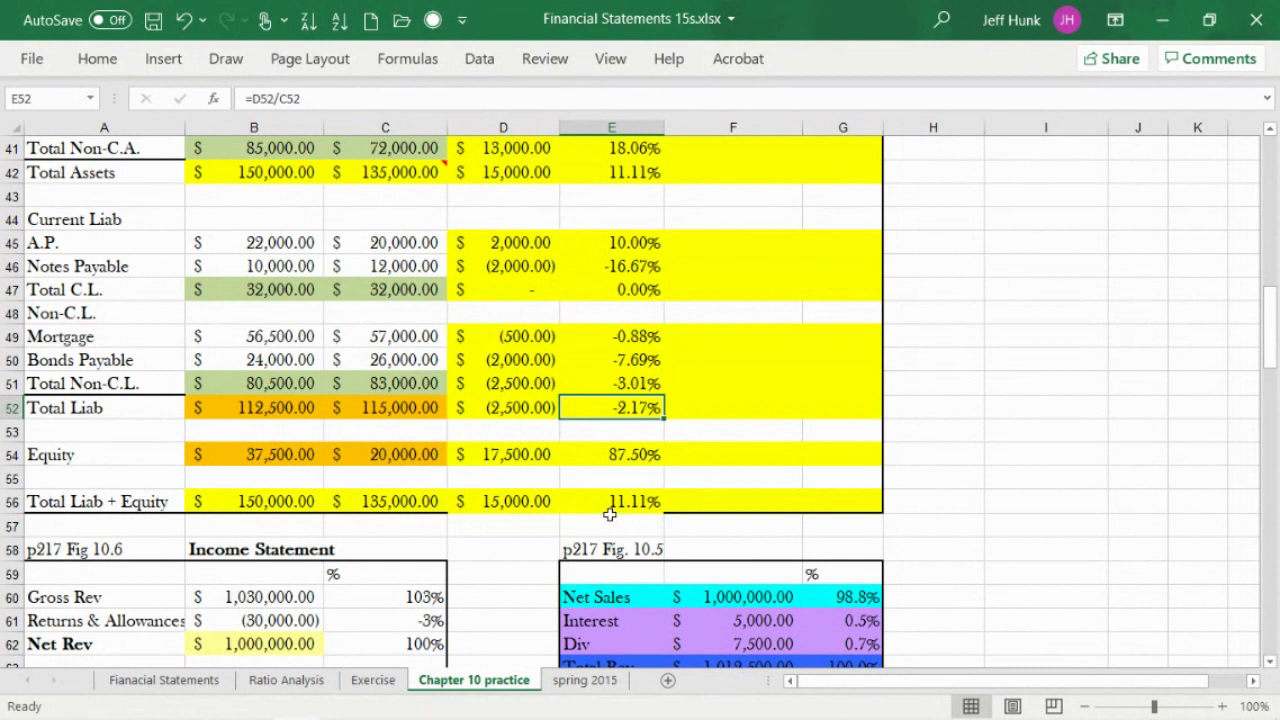
pyautogui.click(637, 453)
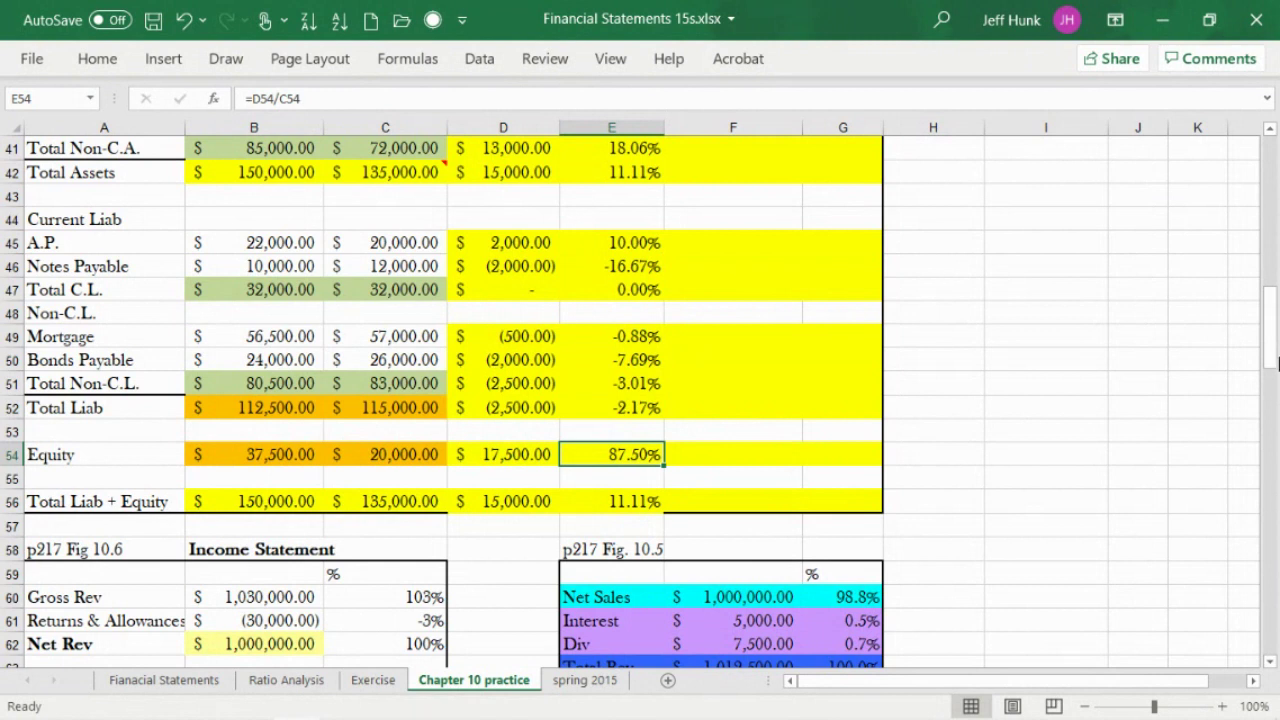
pyautogui.moveTo(1277, 310); pyautogui.dragTo(1277, 282)
pyautogui.click(622, 574)
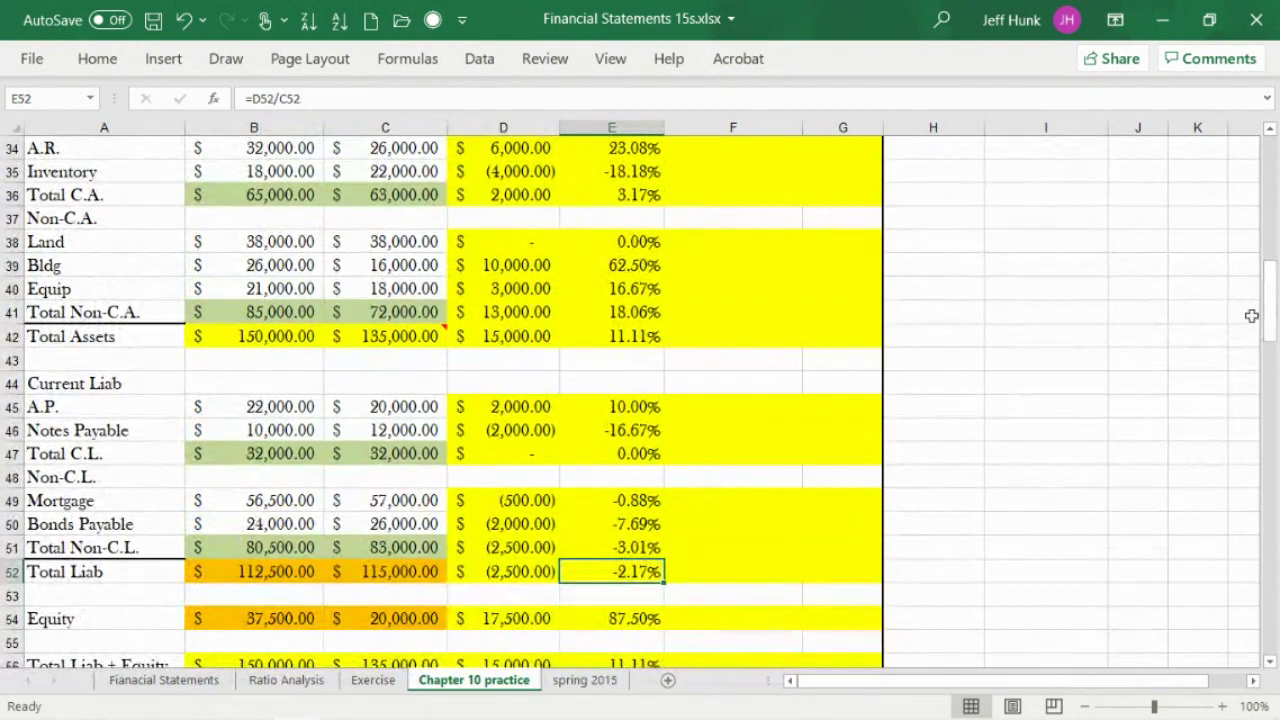
pyautogui.moveTo(1277, 300); pyautogui.dragTo(1277, 310)
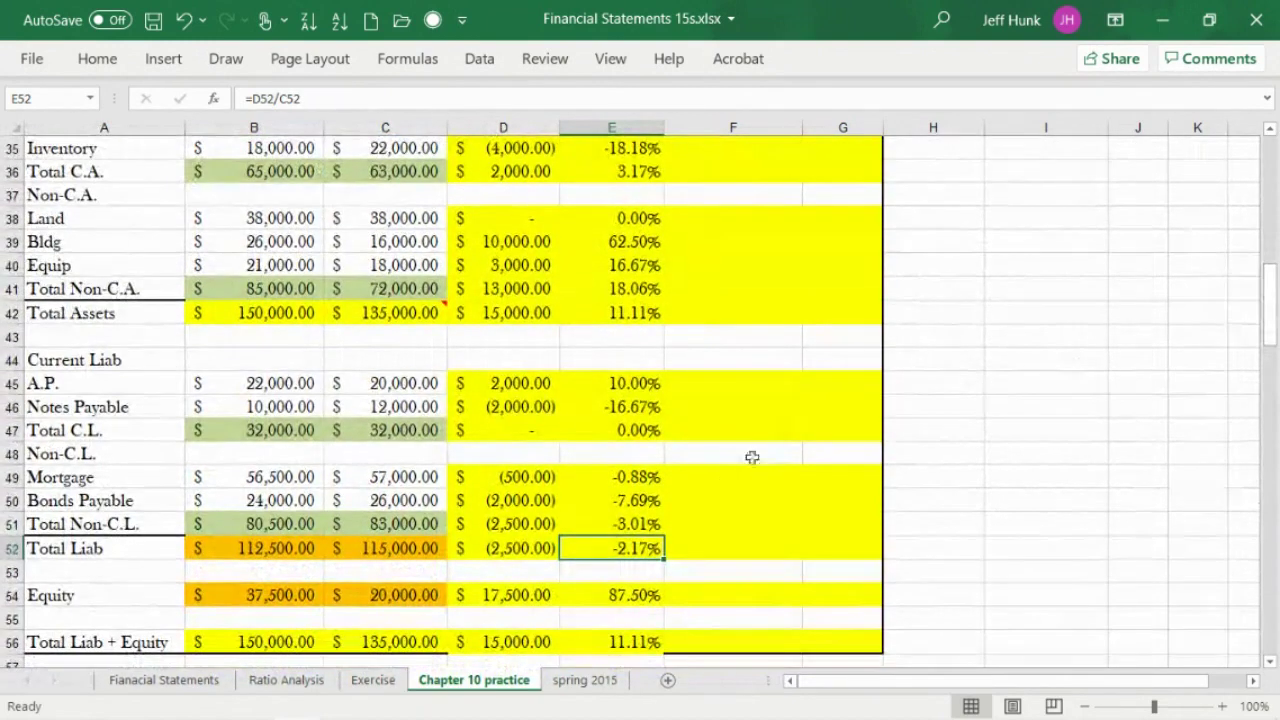
pyautogui.click(632, 522)
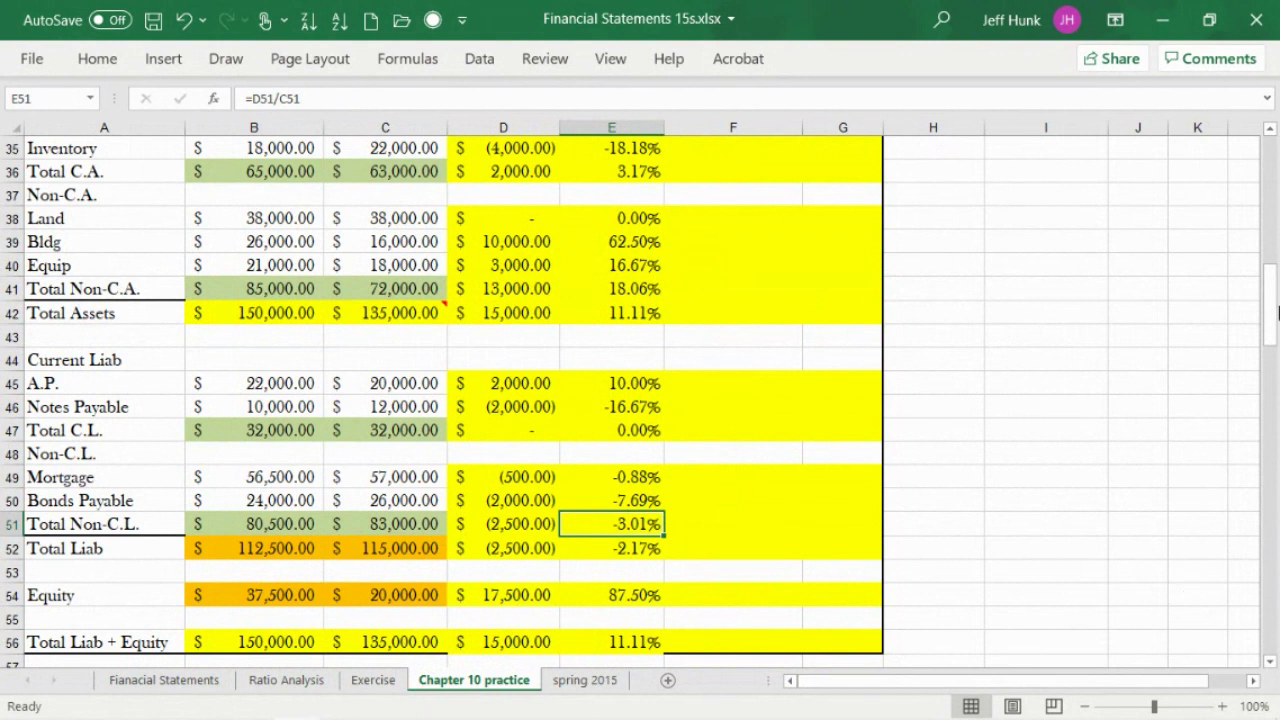
pyautogui.moveTo(1277, 312); pyautogui.dragTo(1275, 292)
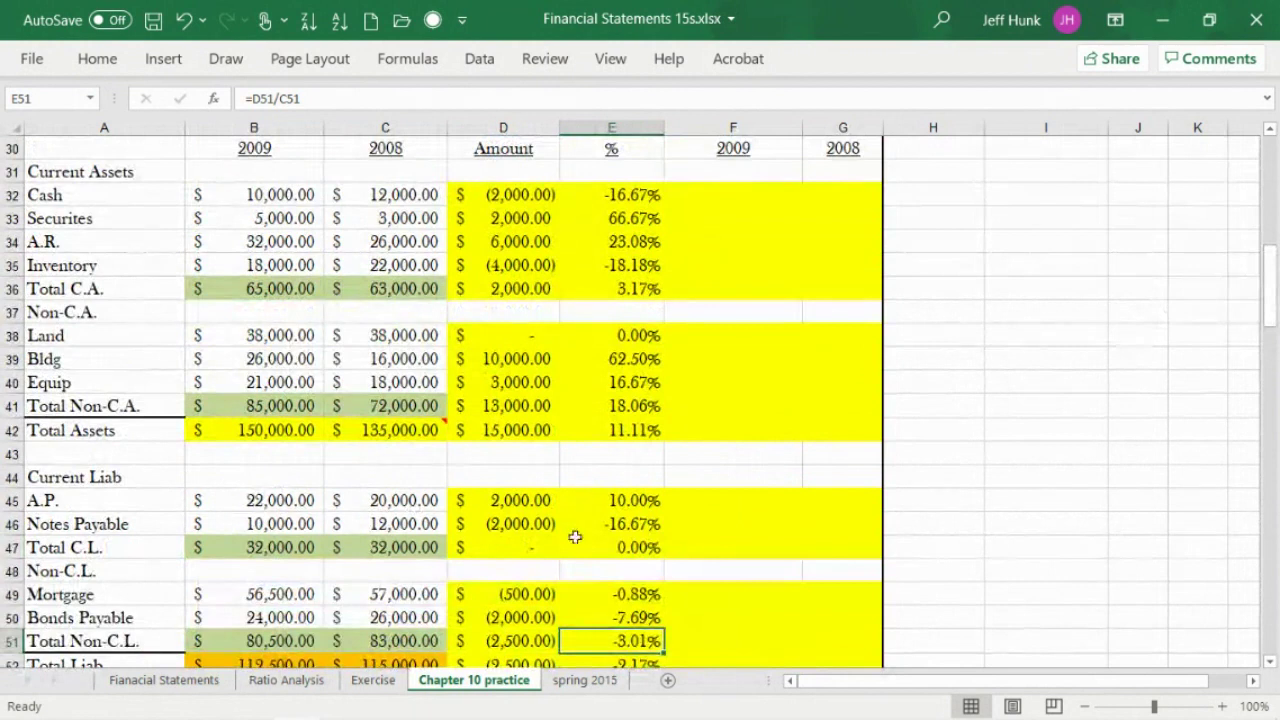
pyautogui.click(616, 552)
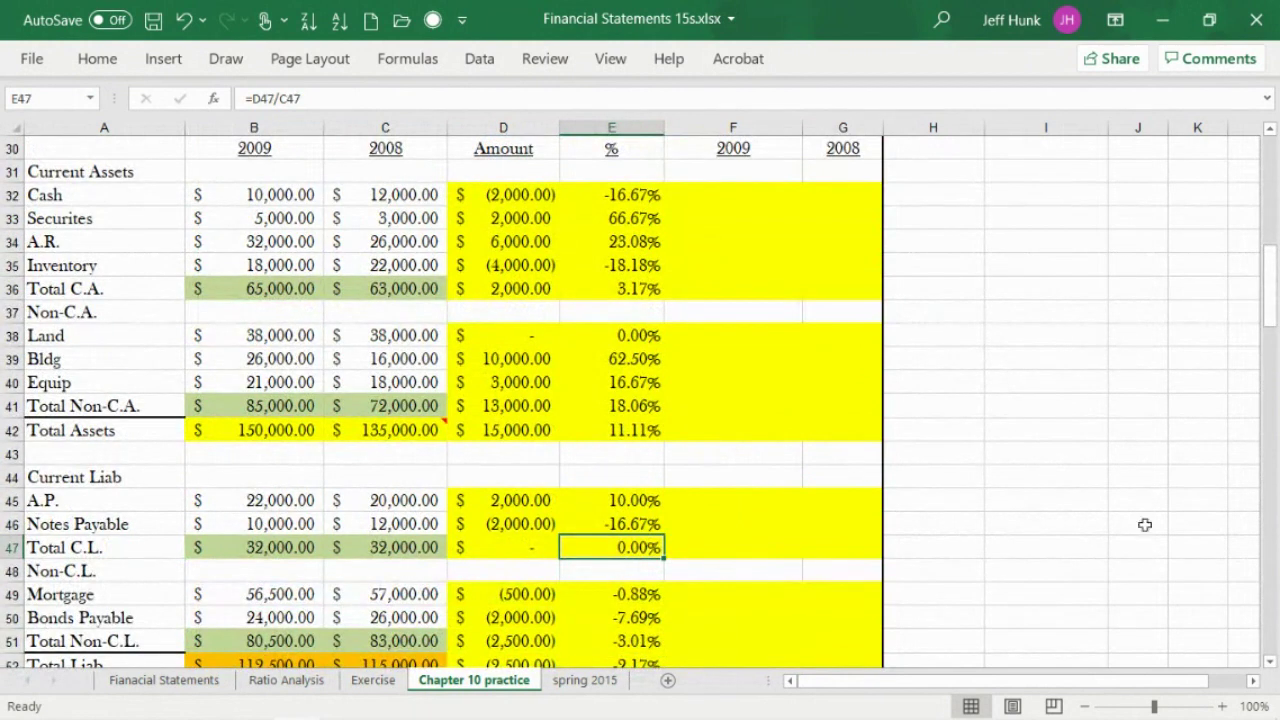
# Compare the percentage changes of Total Assets and Total C.A. with those of Total Non-C.A., Bldg and Equip.
pyautogui.moveTo(1273, 290)
pyautogui.mouseDown()
pyautogui.moveTo(1275, 276)
pyautogui.moveTo(1275, 287)
pyautogui.mouseUp()
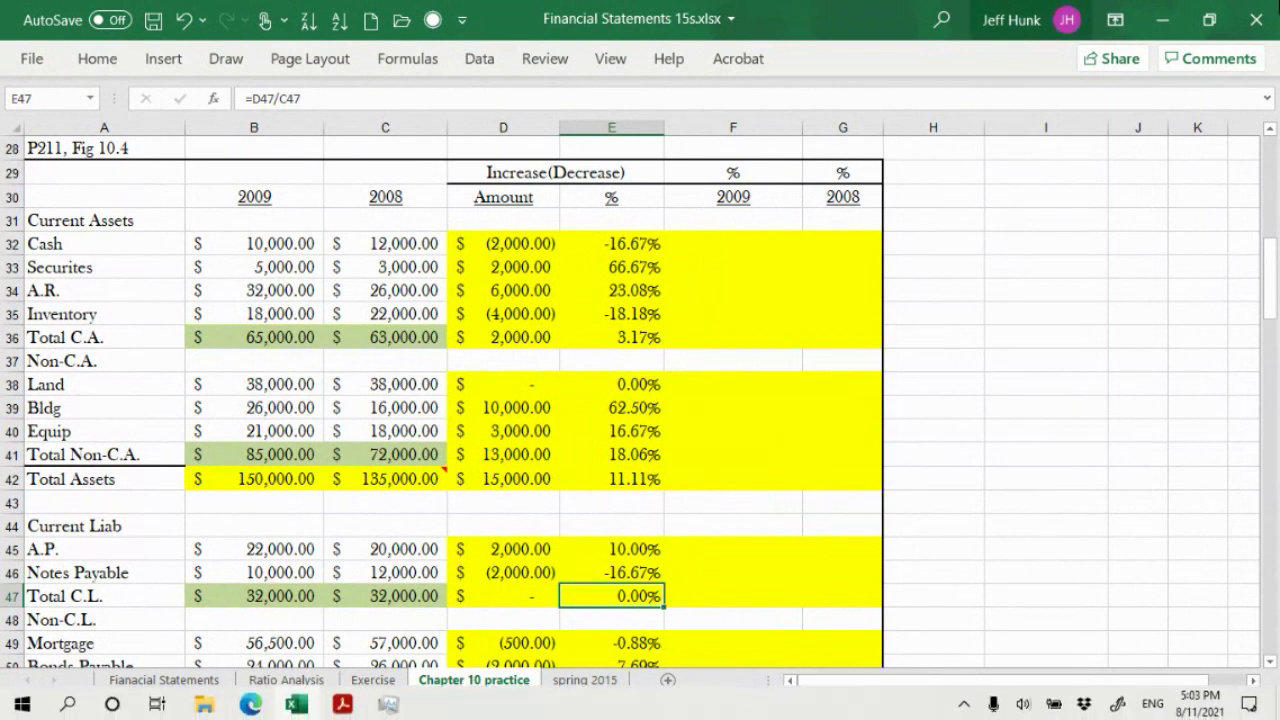
pyautogui.moveTo(1271, 258); pyautogui.dragTo(1271, 259)
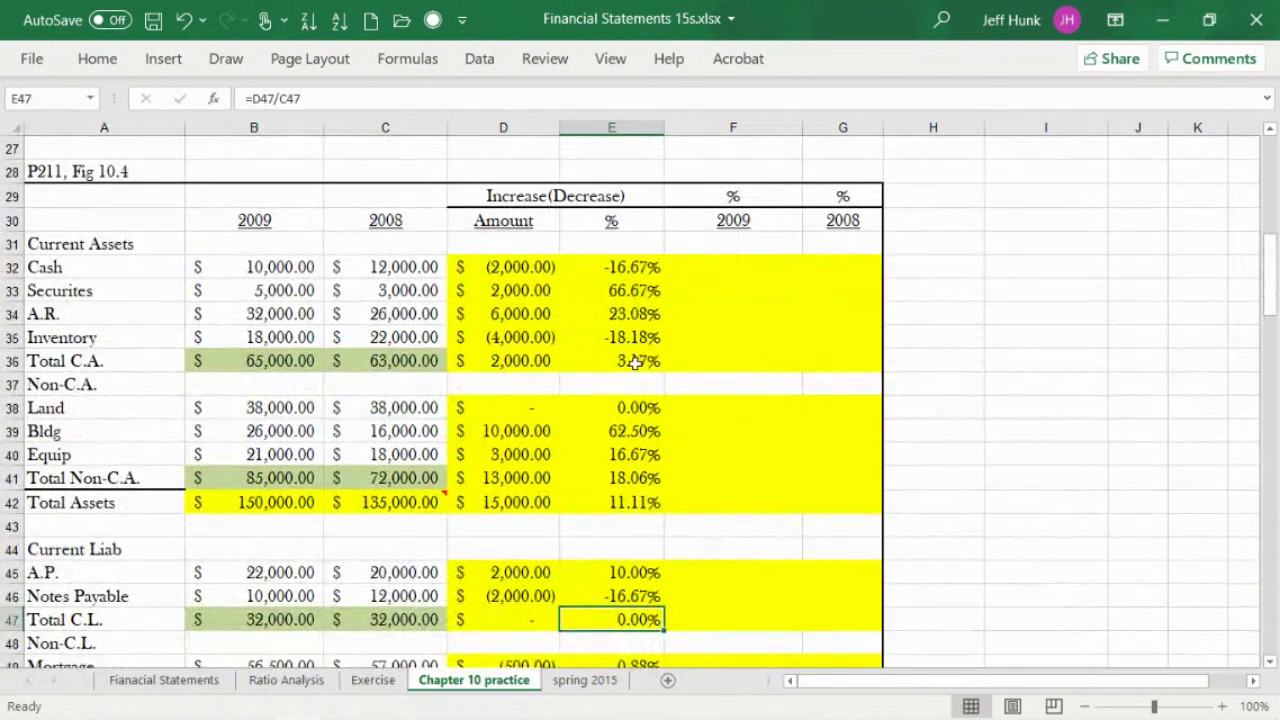
pyautogui.click(619, 500)
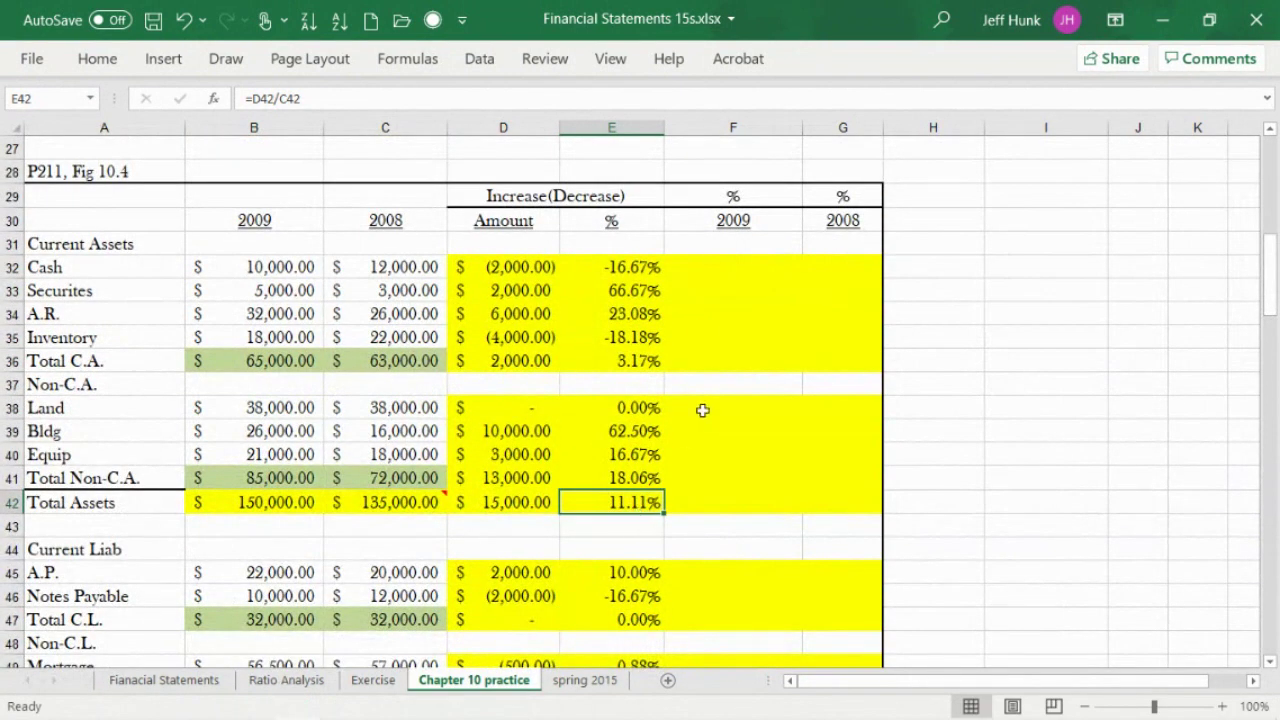
pyautogui.click(639, 358)
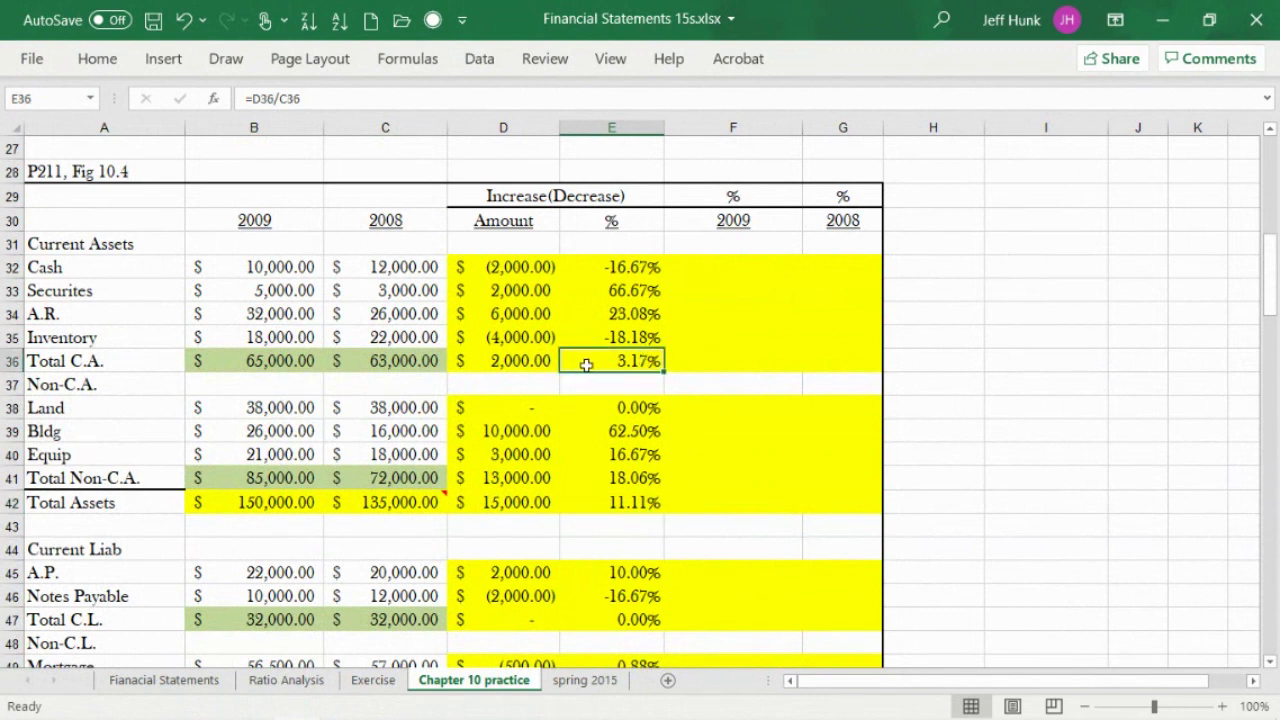
pyautogui.click(640, 503)
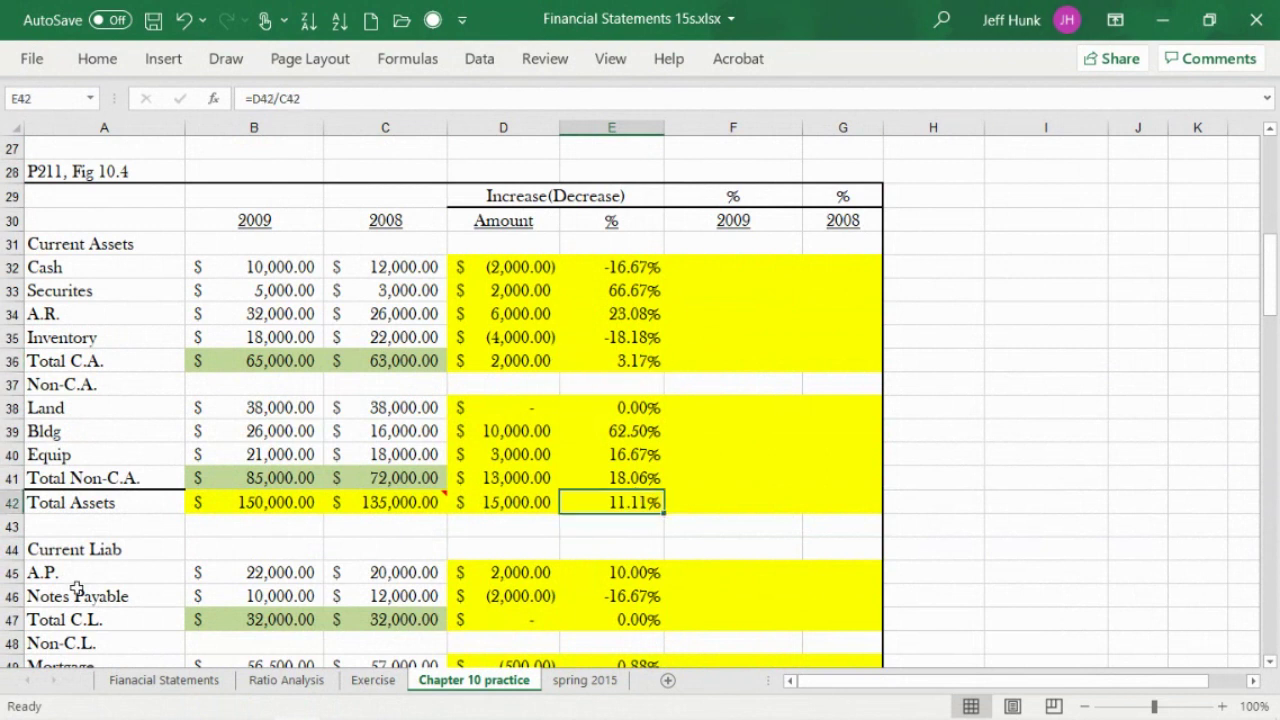
pyautogui.click(620, 478)
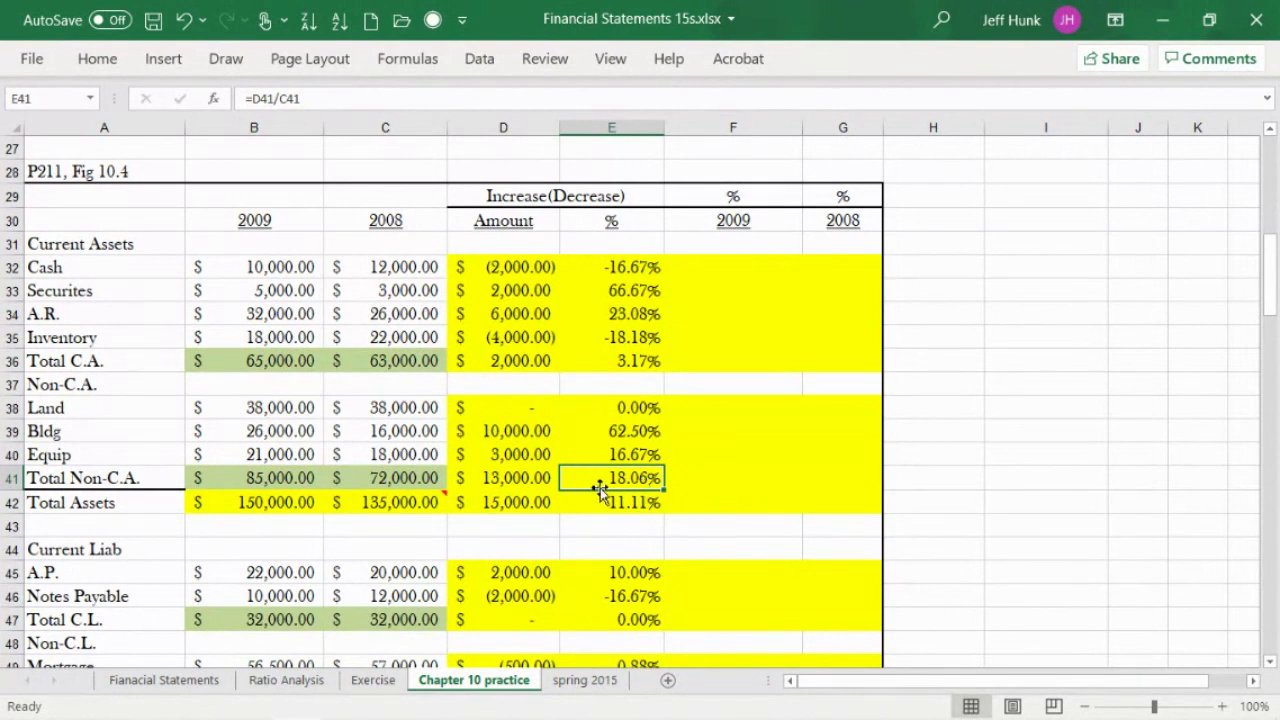
pyautogui.click(623, 430)
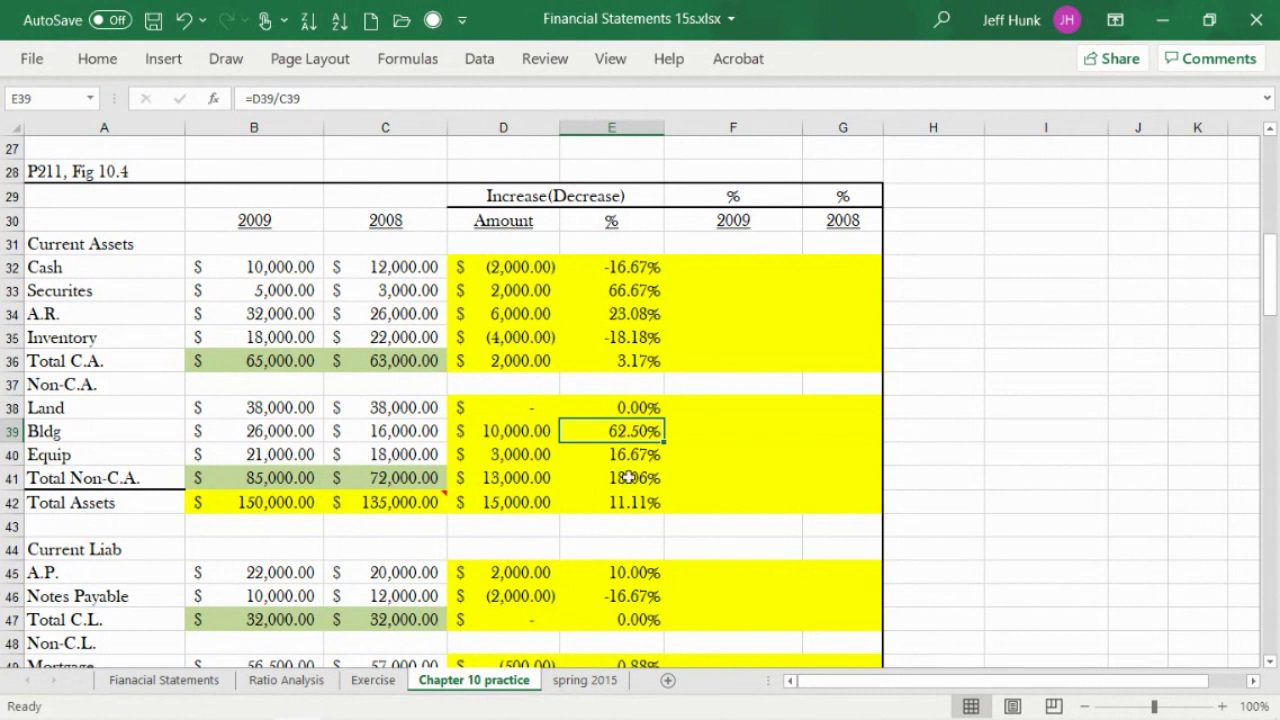
pyautogui.click(624, 455)
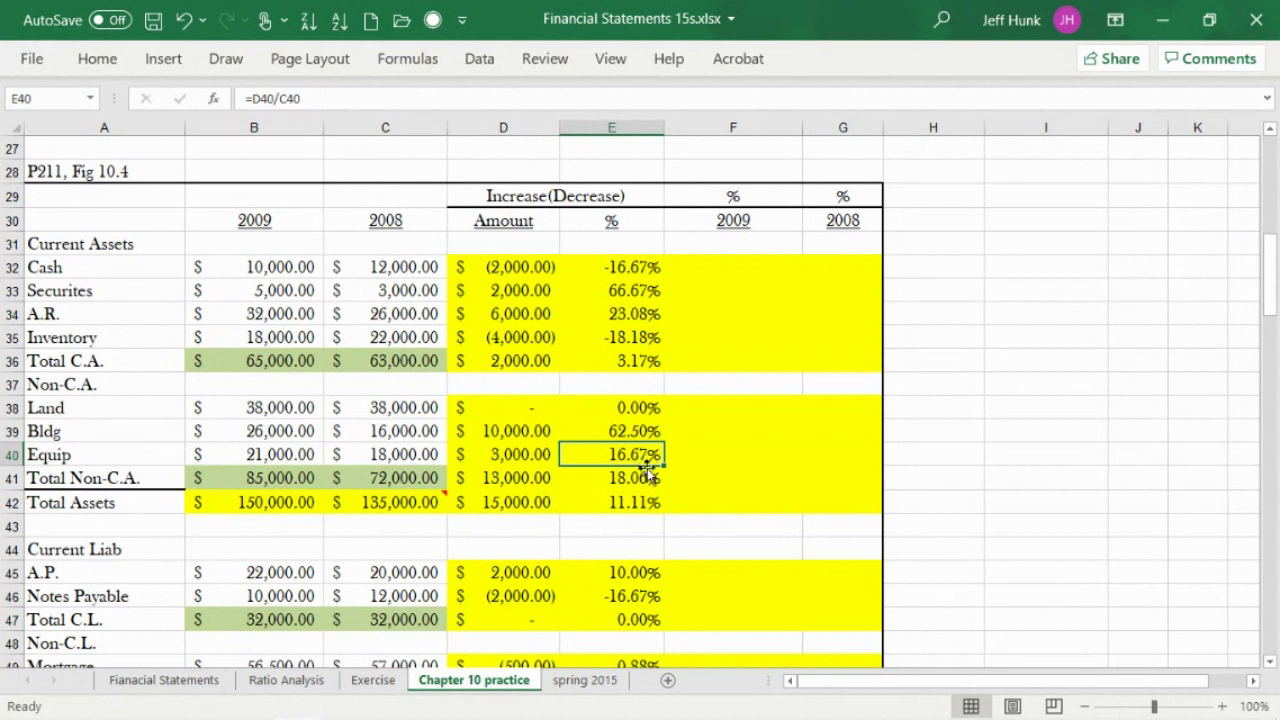
pyautogui.click(631, 430)
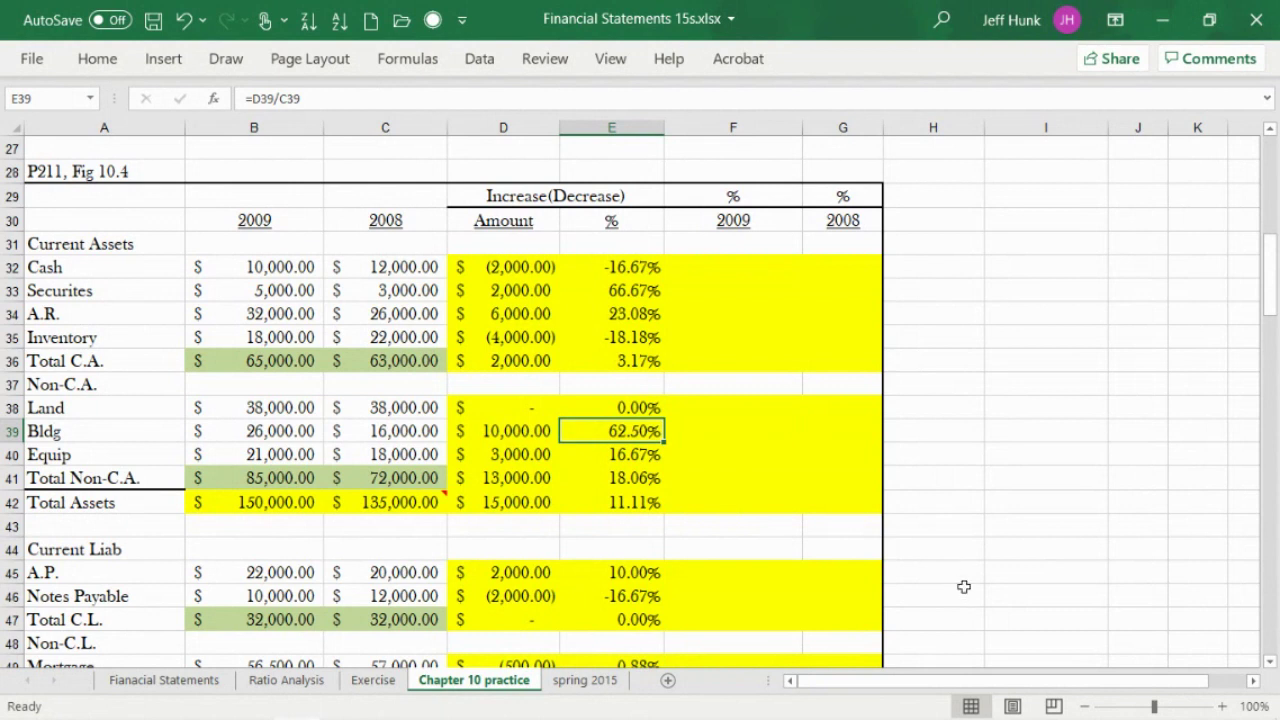
# Compare the percentage changes of Land, Cash and Securities with that of Total C.A. in the Fig 10.4 balance sheet.
pyautogui.click(650, 410)
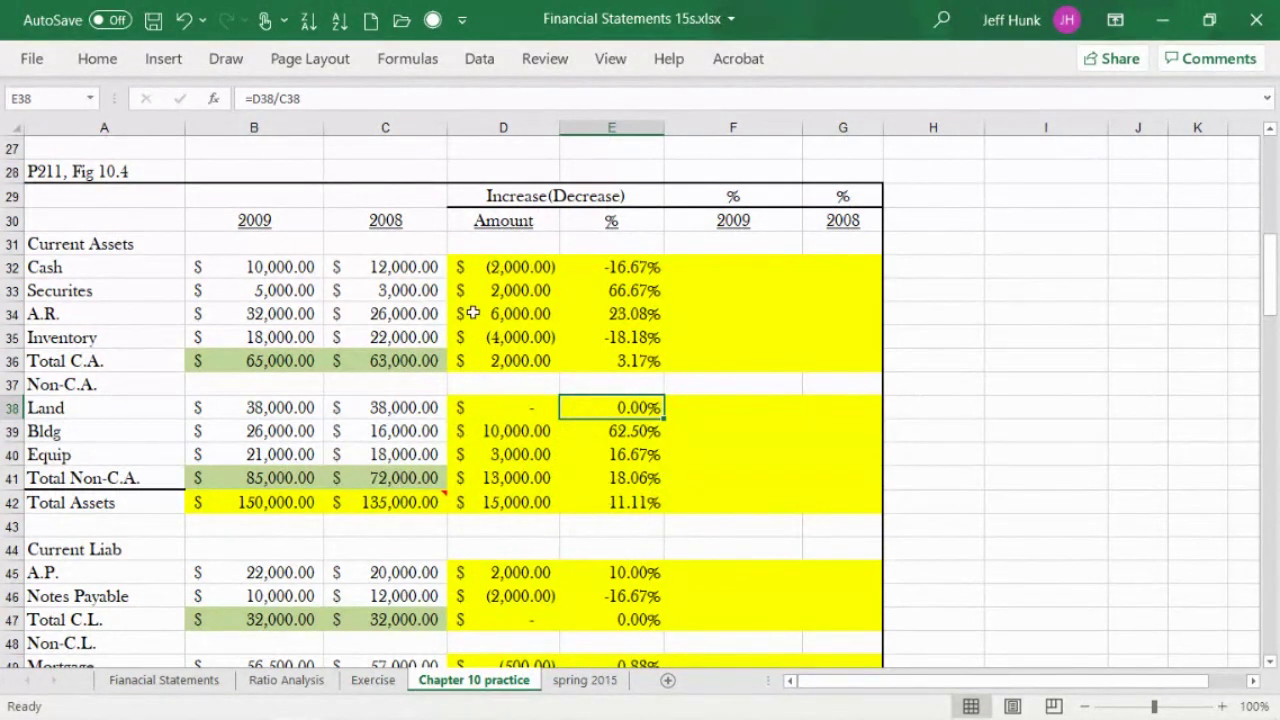
pyautogui.click(615, 268)
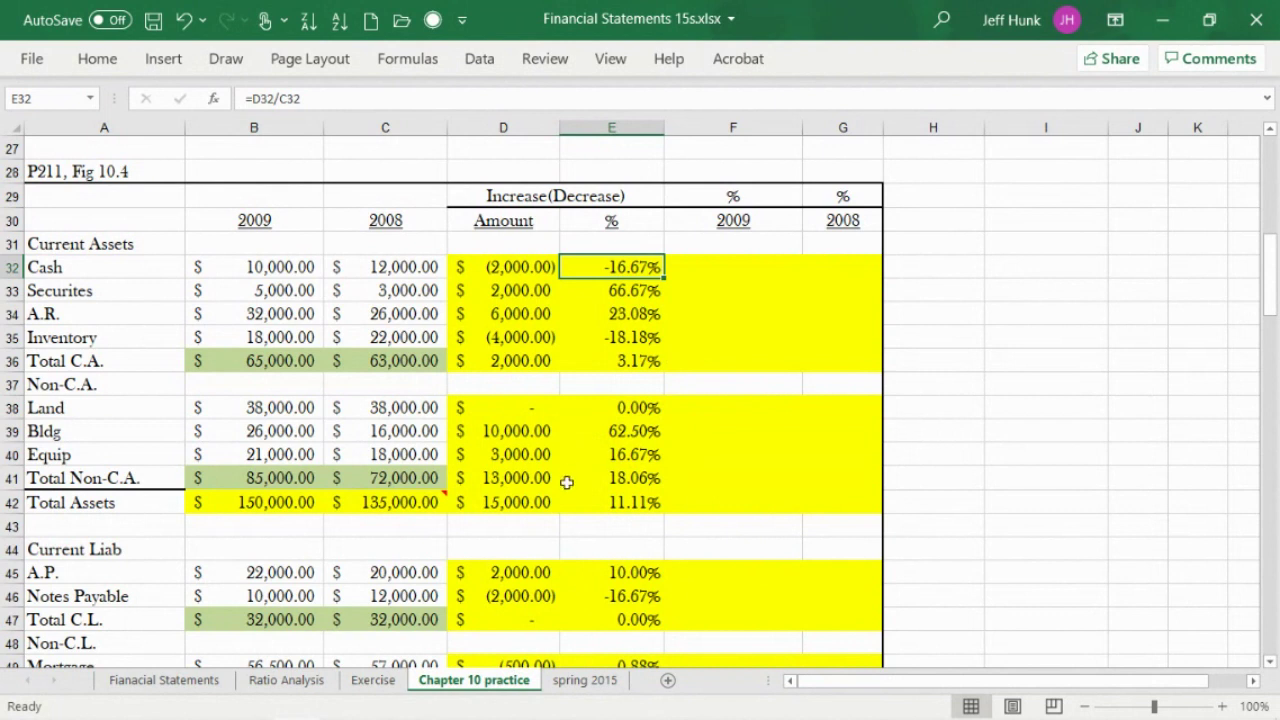
pyautogui.click(610, 356)
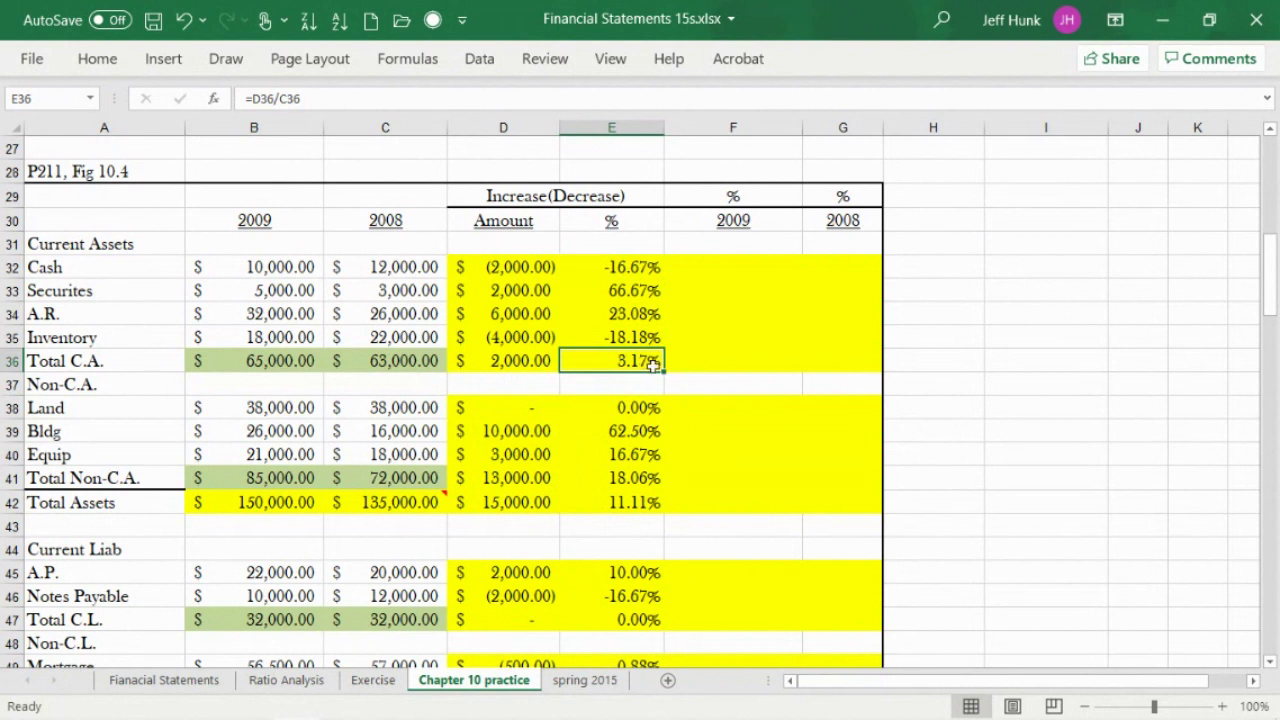
pyautogui.click(600, 265)
pyautogui.moveTo(440, 292); pyautogui.dragTo(625, 300)
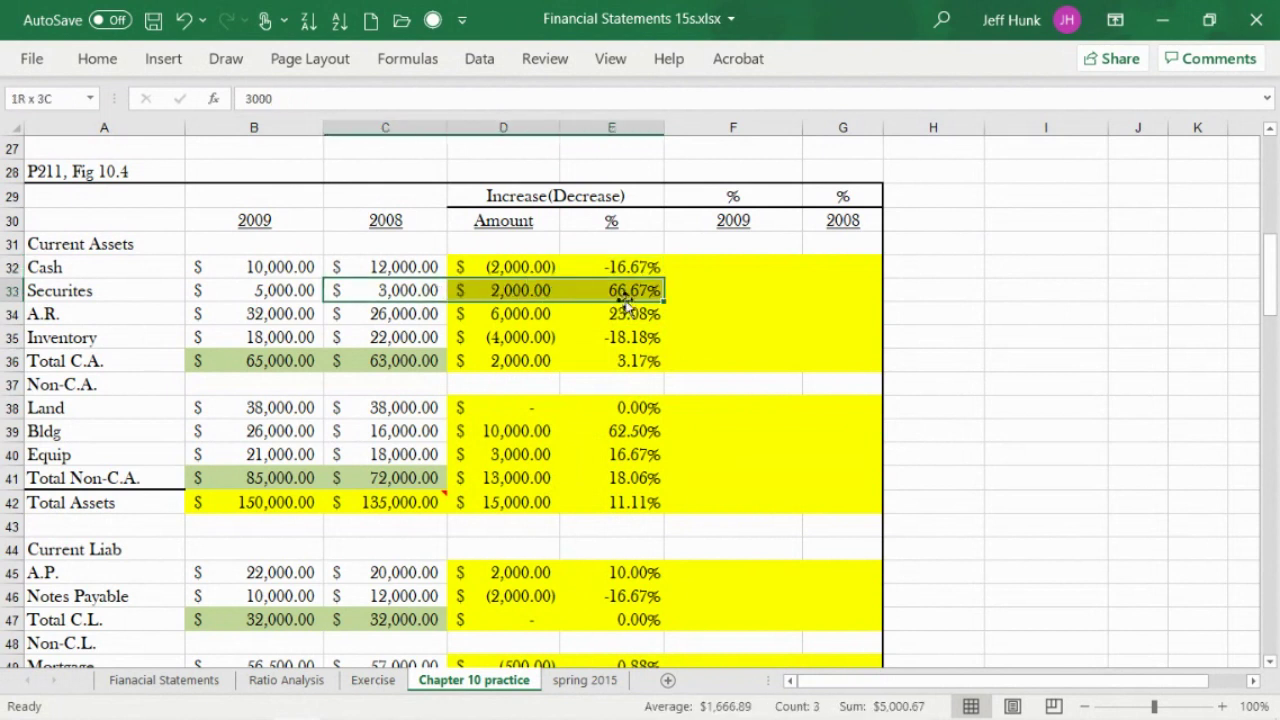
pyautogui.click(627, 293)
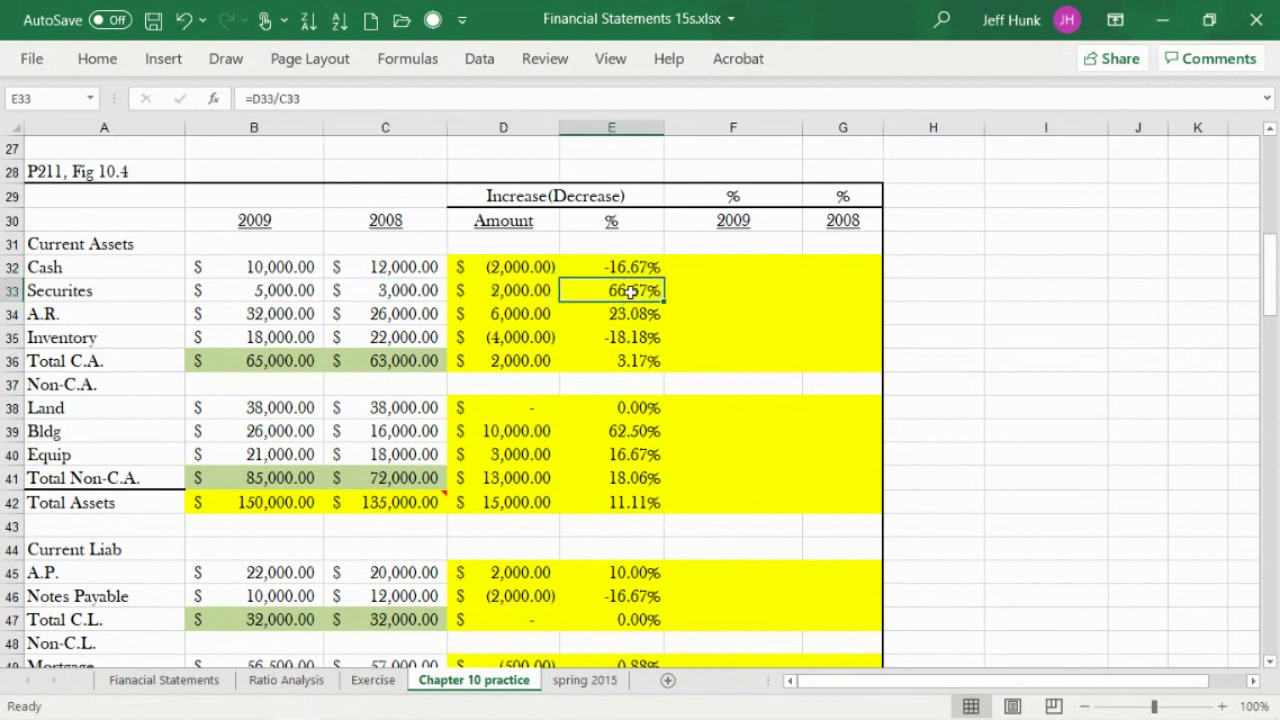
pyautogui.click(642, 362)
pyautogui.click(638, 292)
pyautogui.click(645, 266)
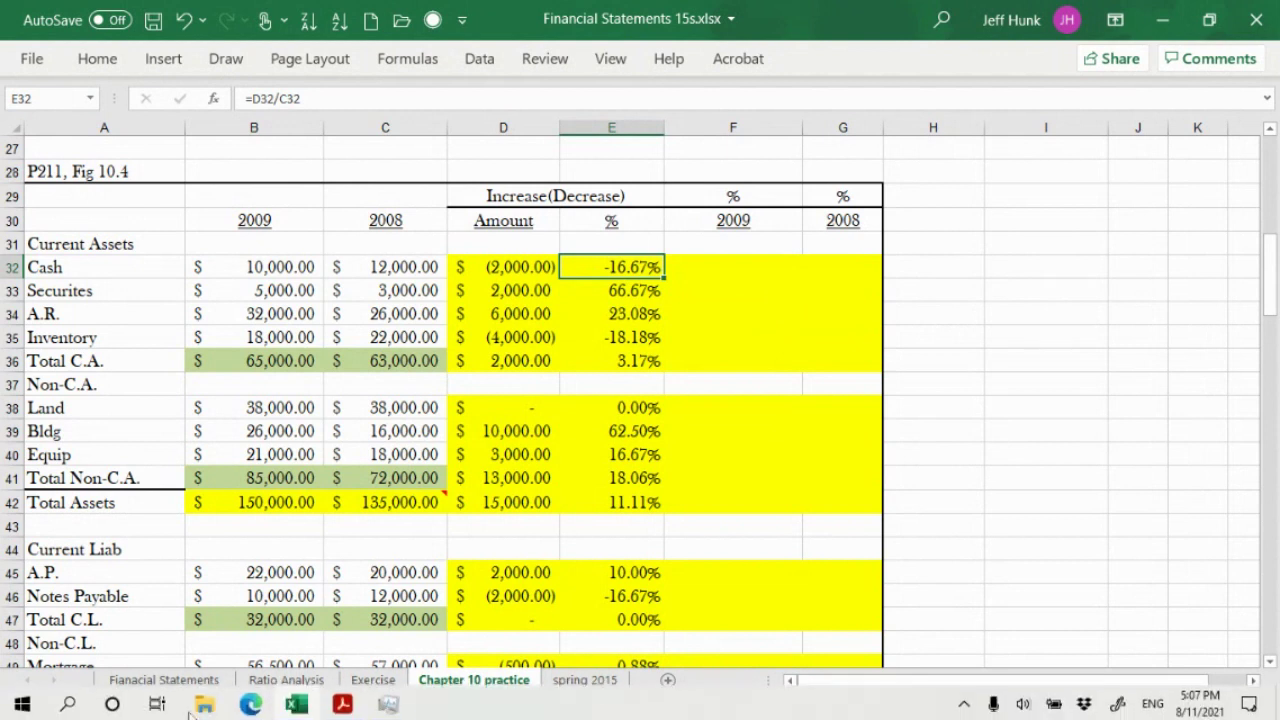
# Switch to the Bb Collaborate session in Microsoft Edge to check the attendees, and return to the Excel workbook.
pyautogui.moveTo(250, 705)
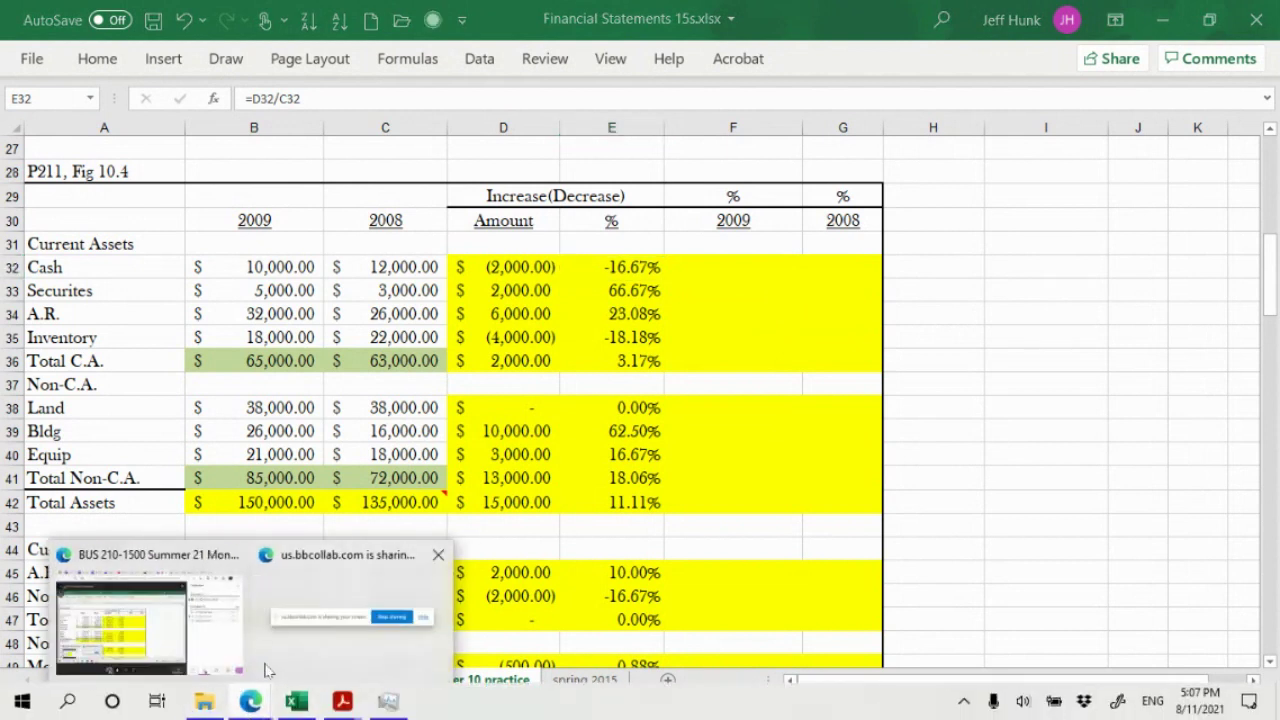
pyautogui.moveTo(165, 660)
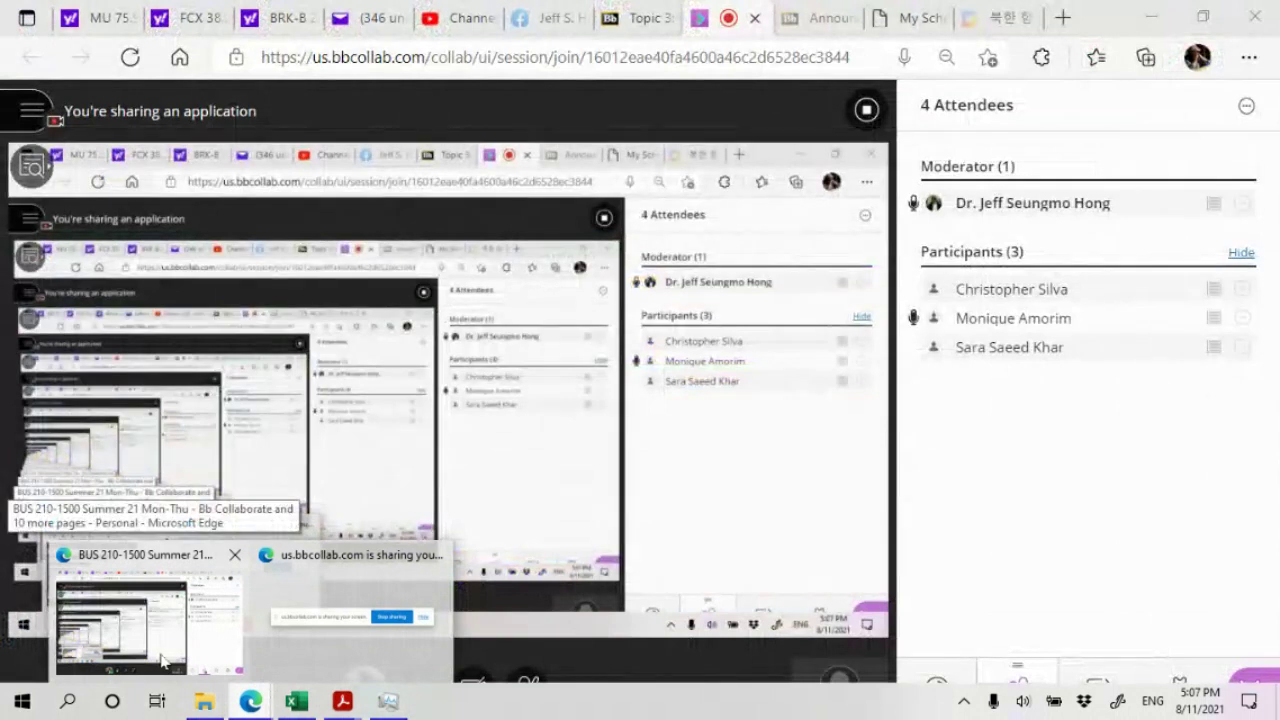
pyautogui.click(165, 660)
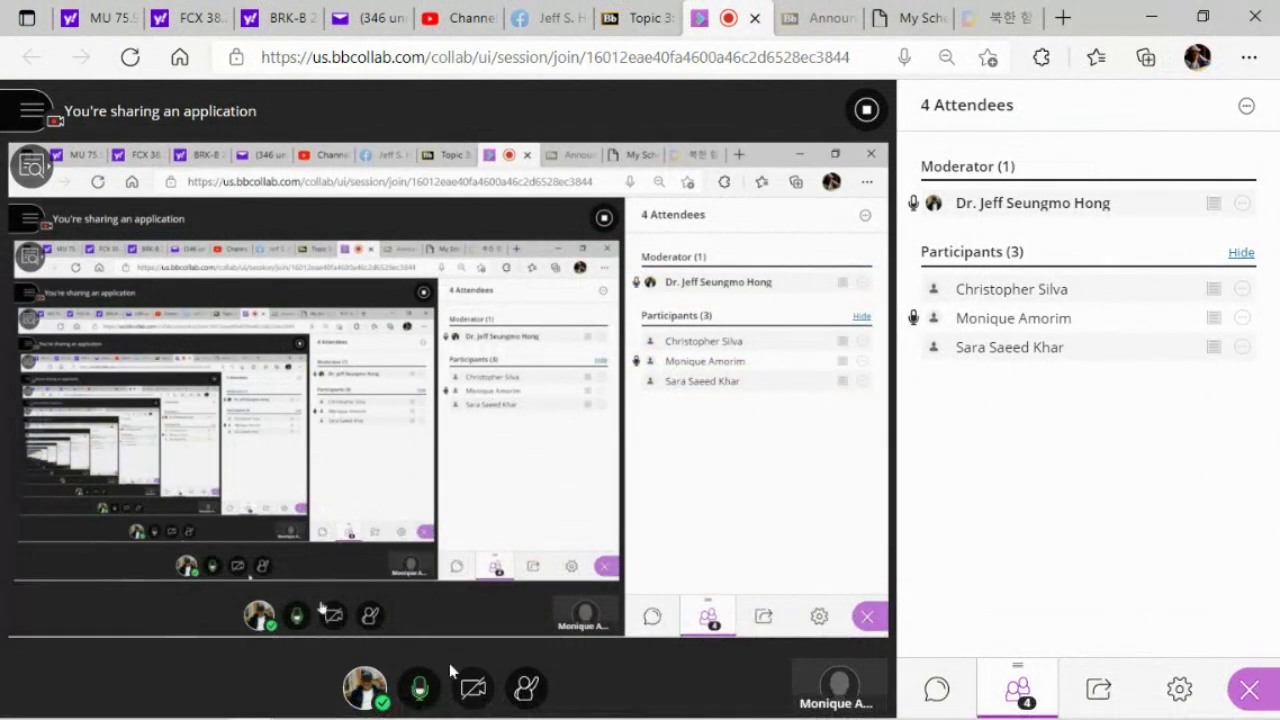
pyautogui.moveTo(416, 715)
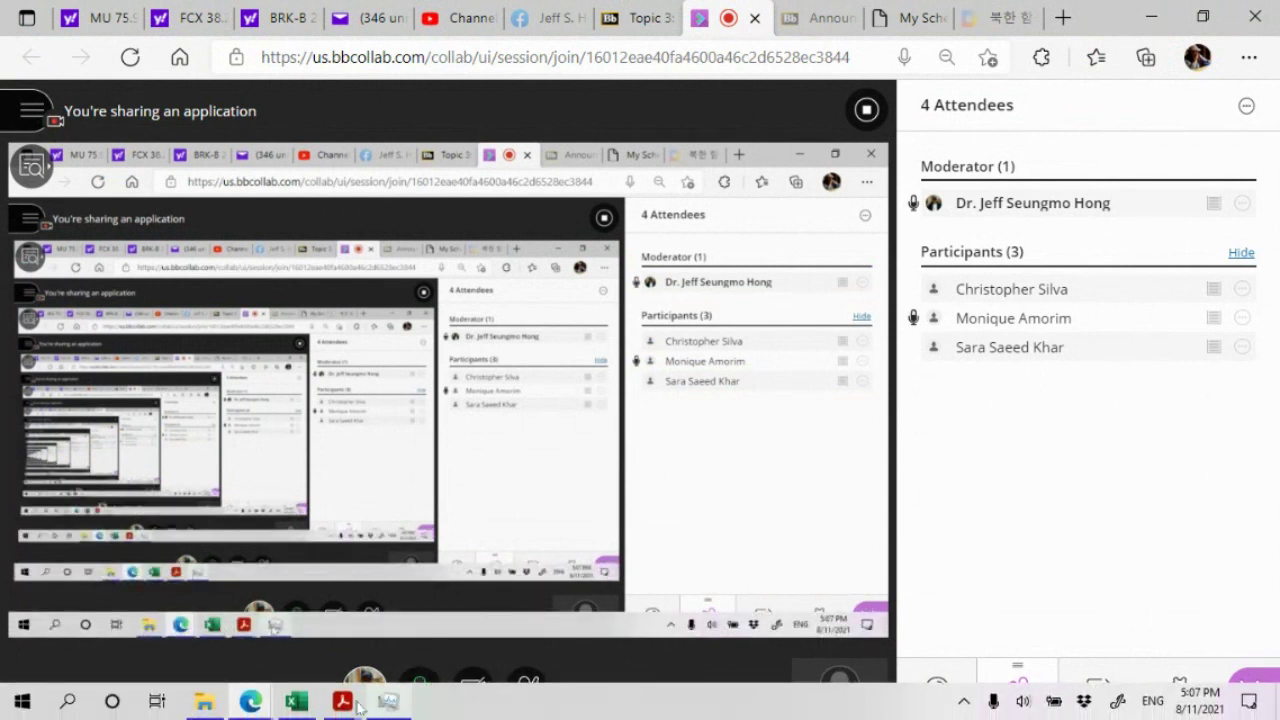
pyautogui.click(295, 703)
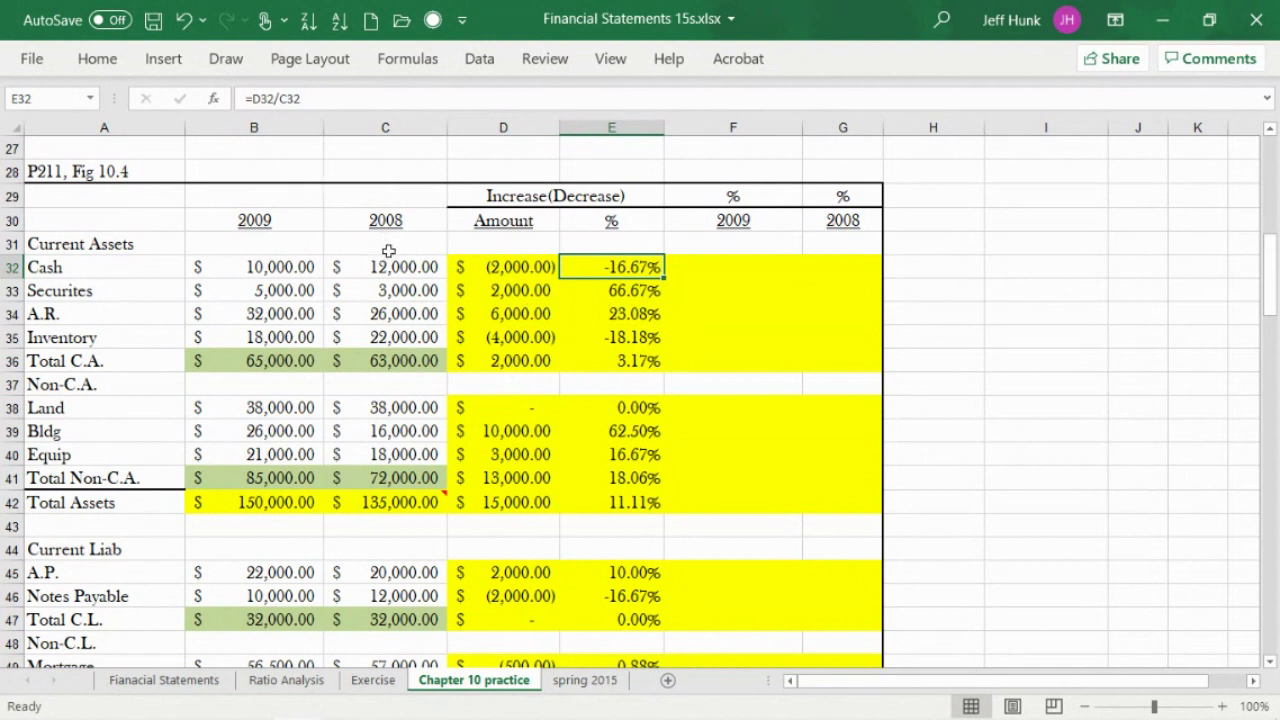
# Examine the A.R. amount and percentage changes, the Inventory amount change, and both changes for Total C.A.
pyautogui.click(531, 311)
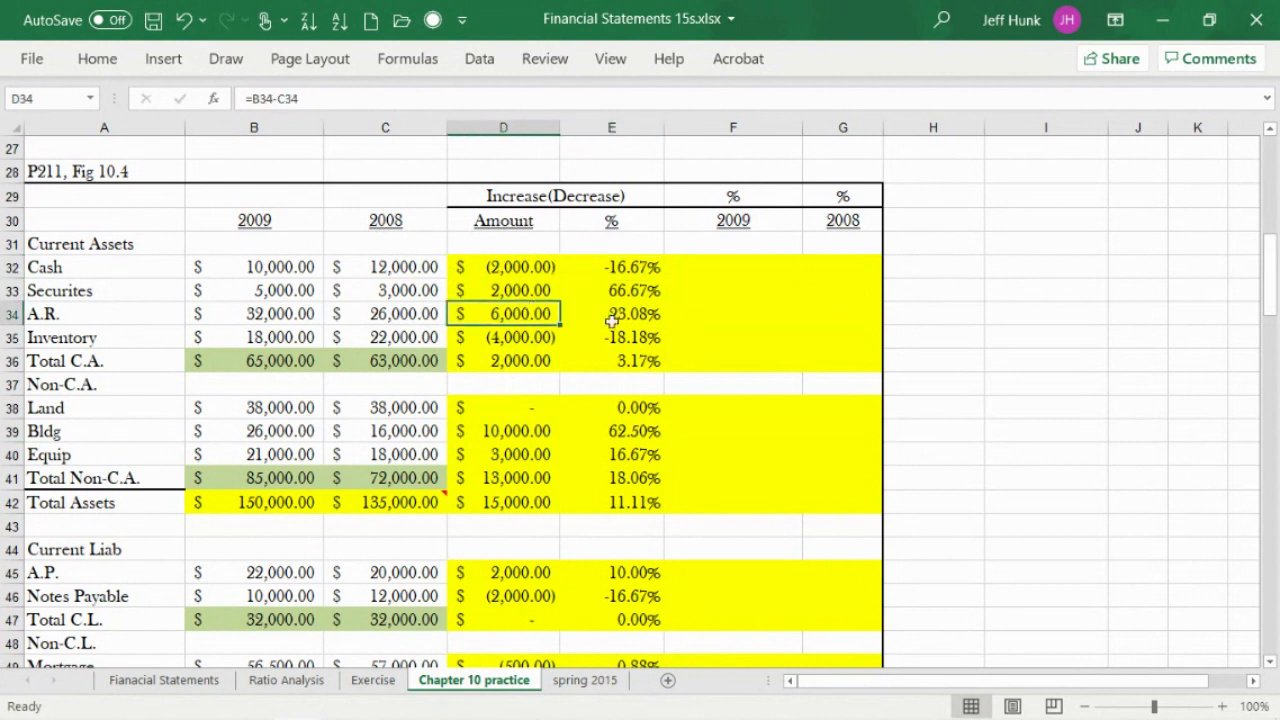
pyautogui.click(618, 312)
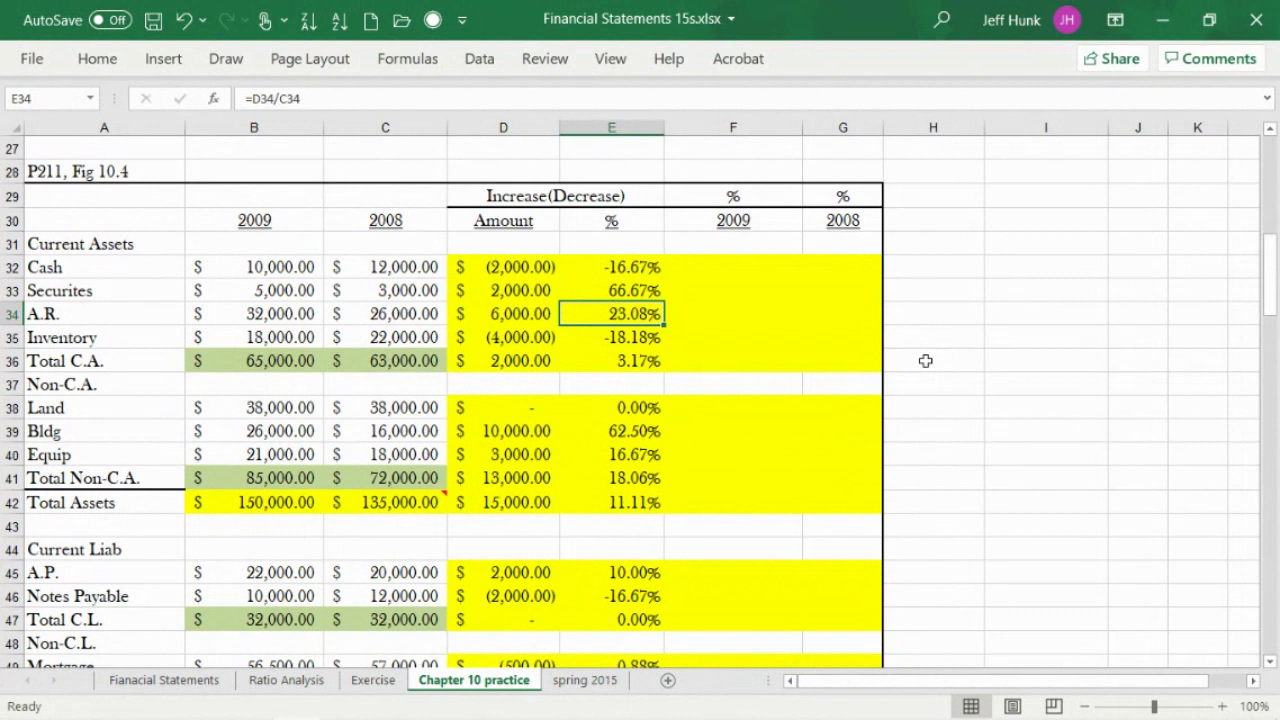
pyautogui.click(529, 315)
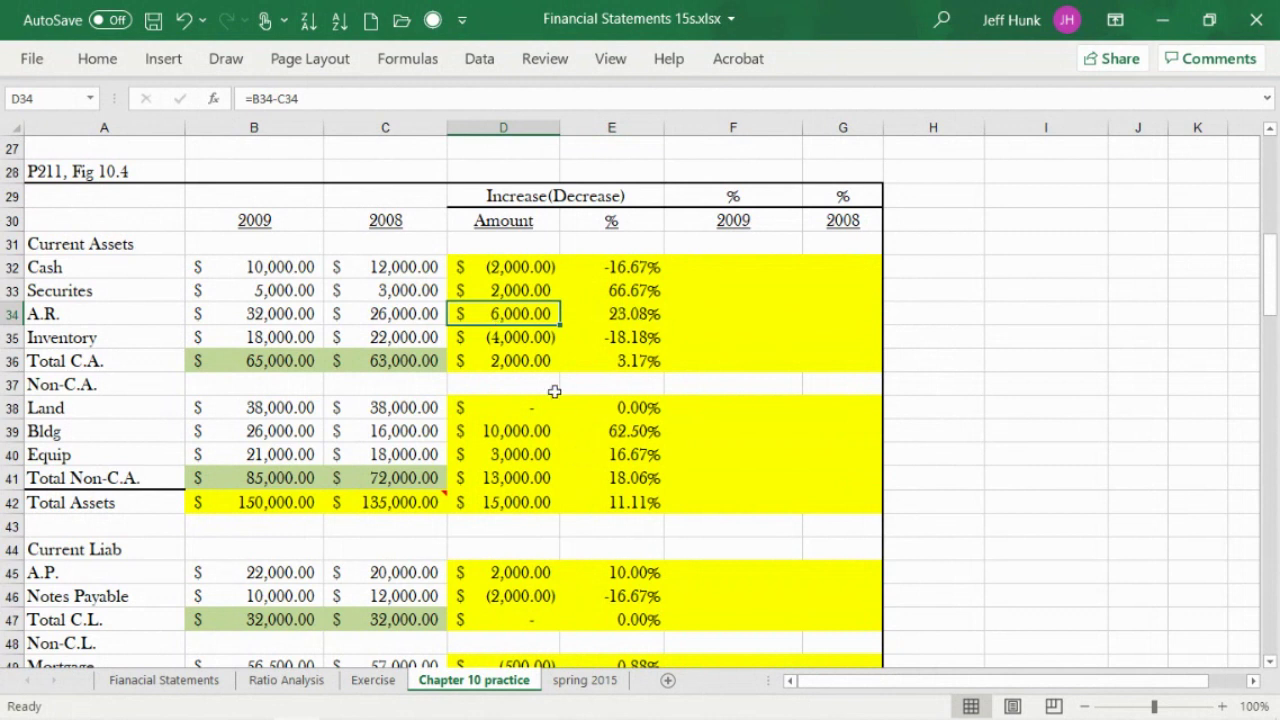
pyautogui.click(515, 342)
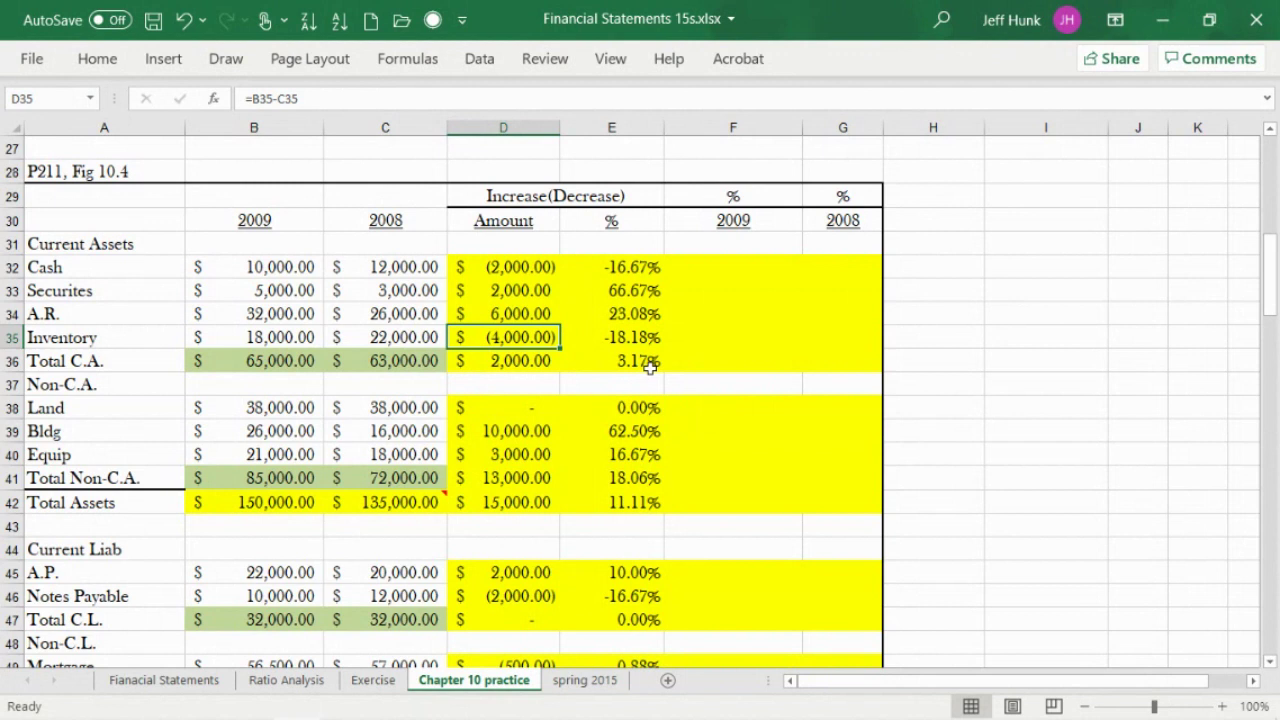
pyautogui.click(460, 355)
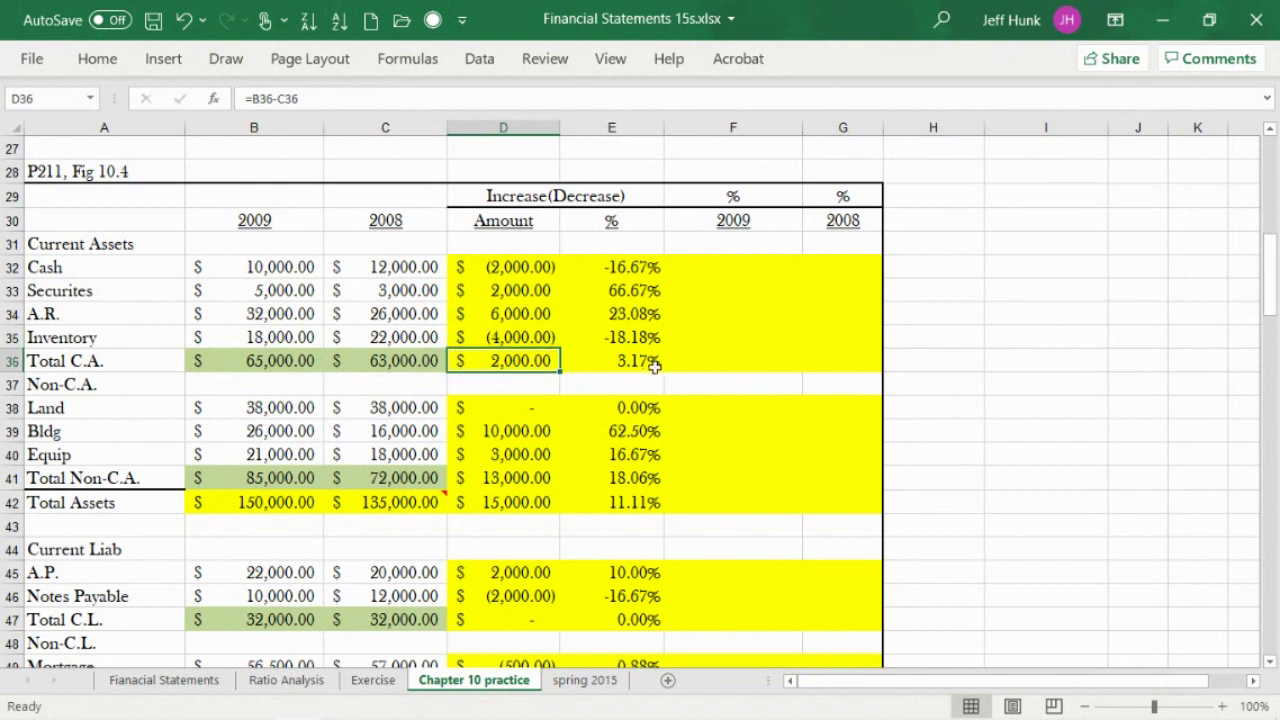
pyautogui.click(652, 364)
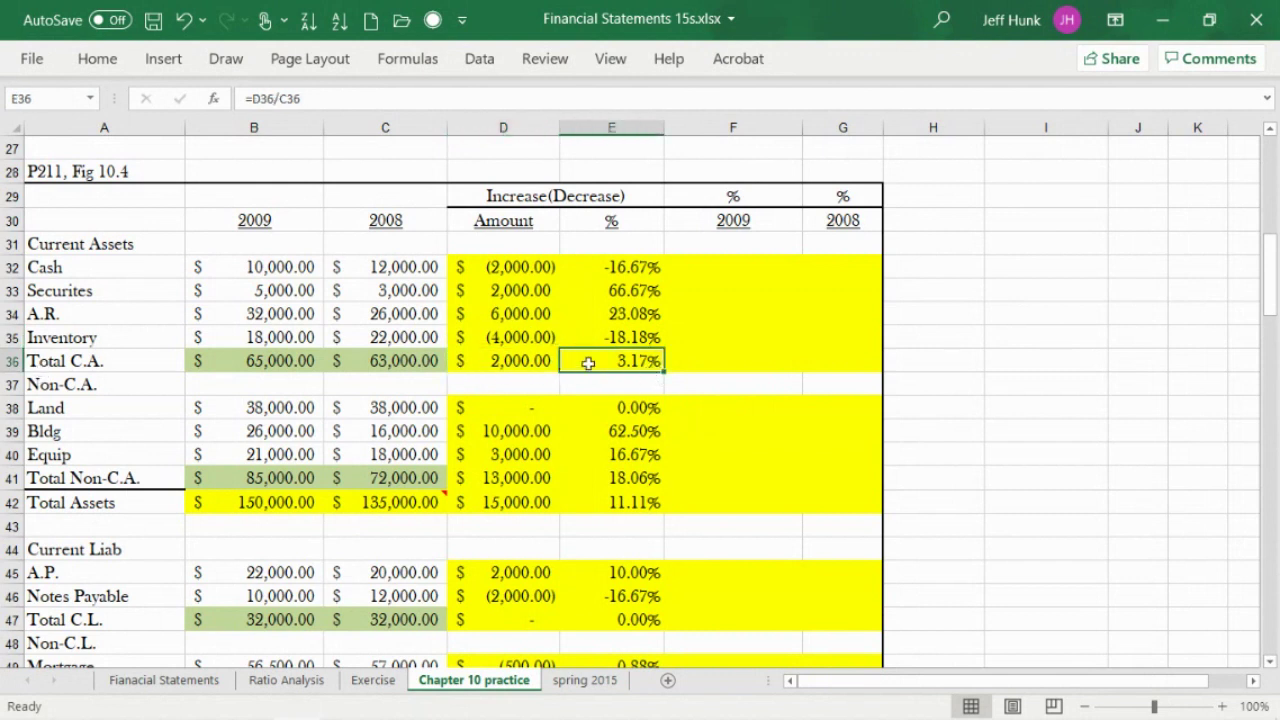
# Review the Total Assets percentage change and the rest of the Increase(Decrease) percentage column down to Total Liab + Equity.
pyautogui.click(638, 503)
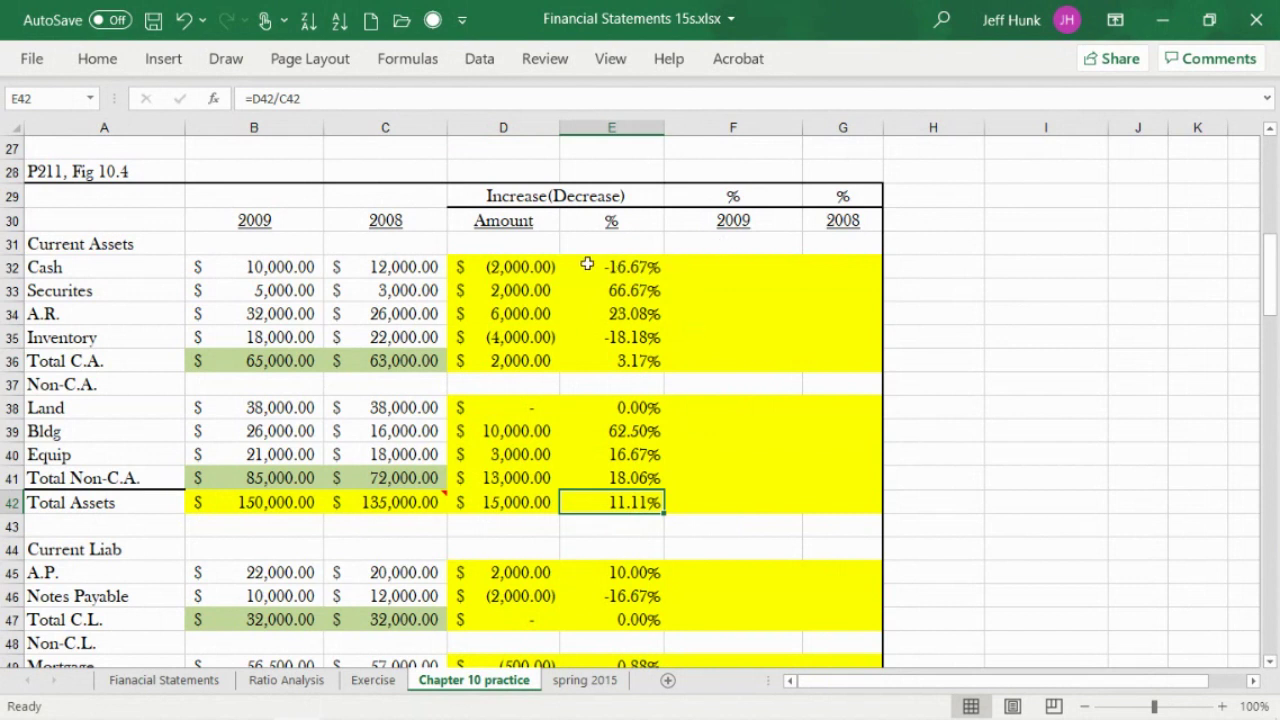
pyautogui.moveTo(588, 266); pyautogui.dragTo(632, 594)
pyautogui.click(900, 548)
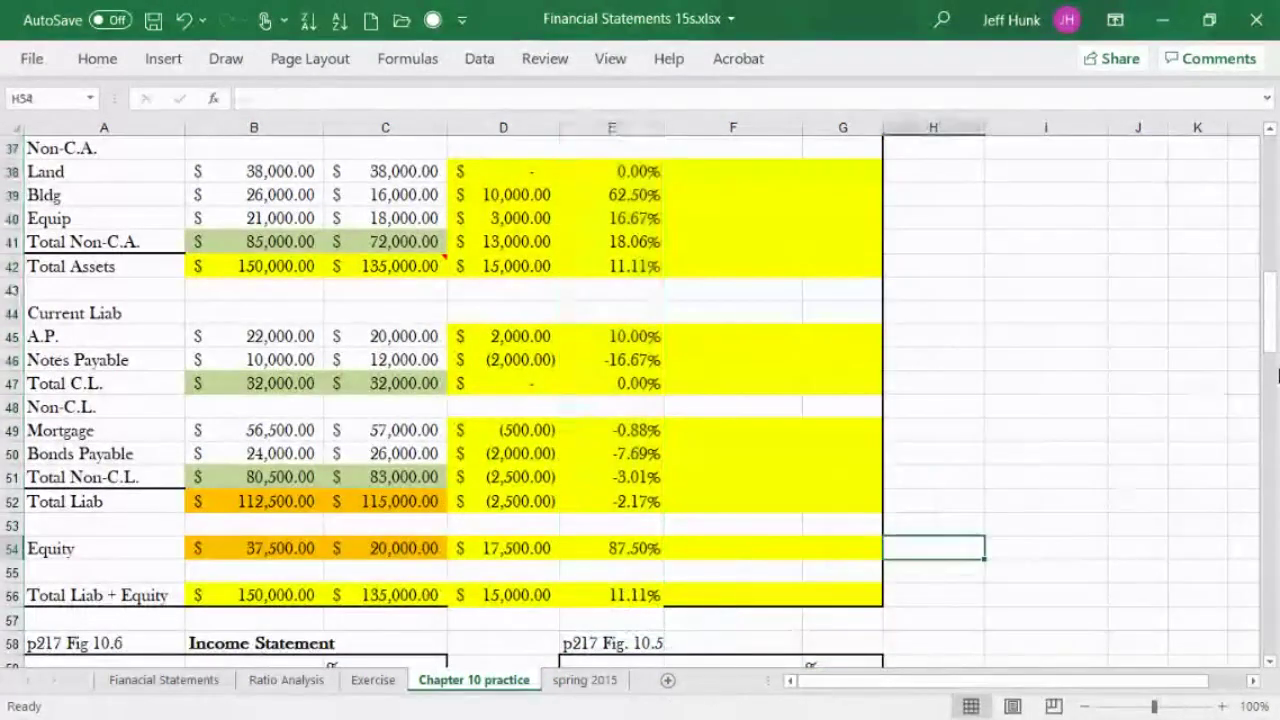
pyautogui.moveTo(1274, 335); pyautogui.dragTo(1272, 310)
# Switch from the workbook to the Bb Collaborate session window in Microsoft Edge.
pyautogui.moveTo(816, 718)
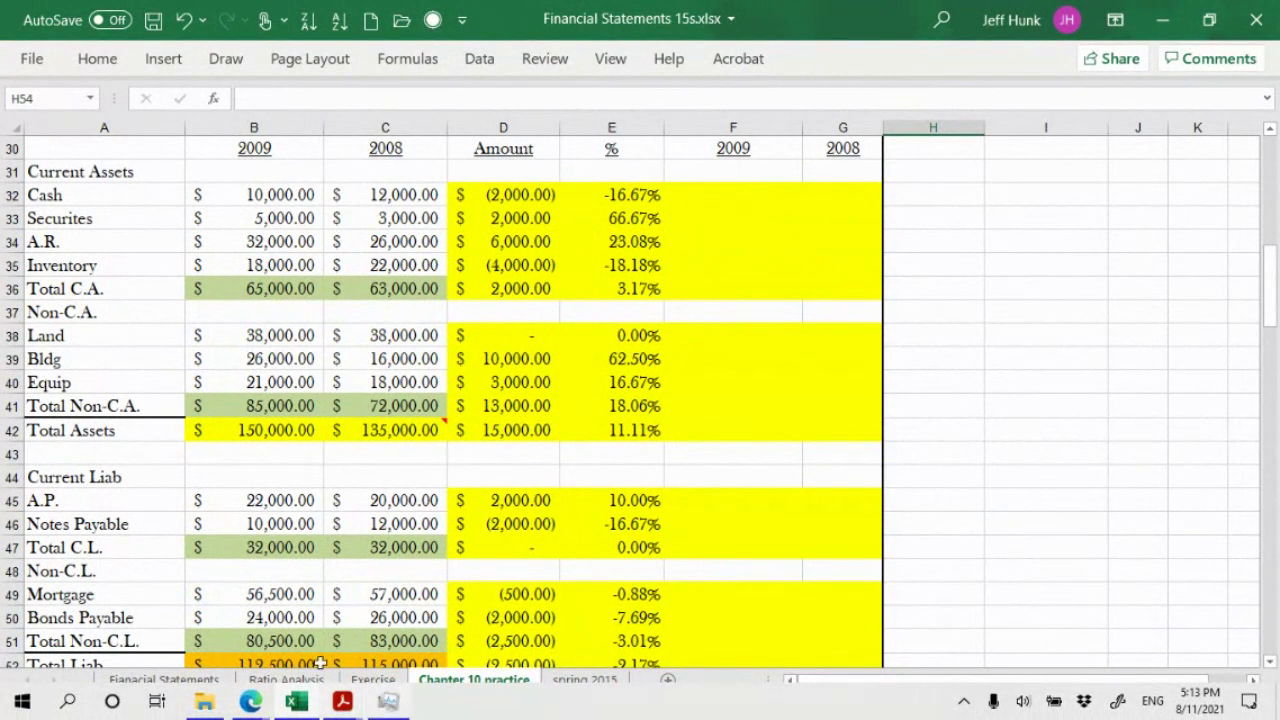
pyautogui.moveTo(207, 706)
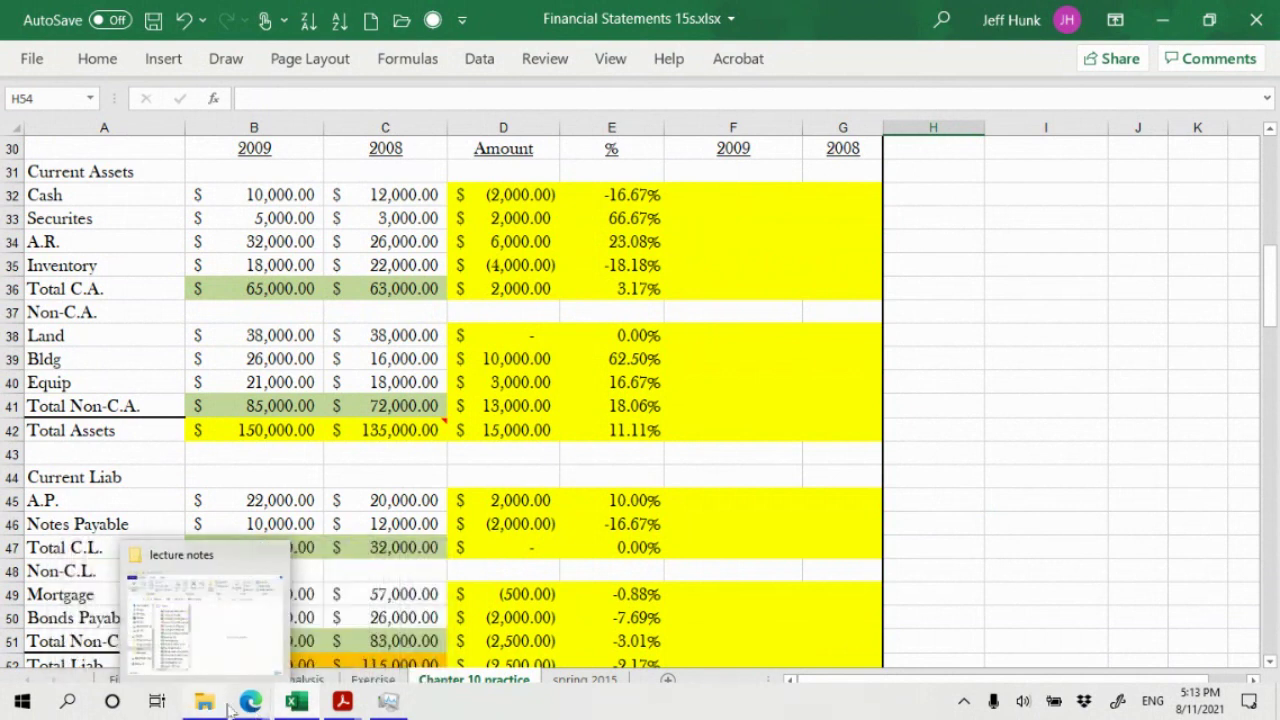
pyautogui.moveTo(251, 705)
pyautogui.click(133, 615)
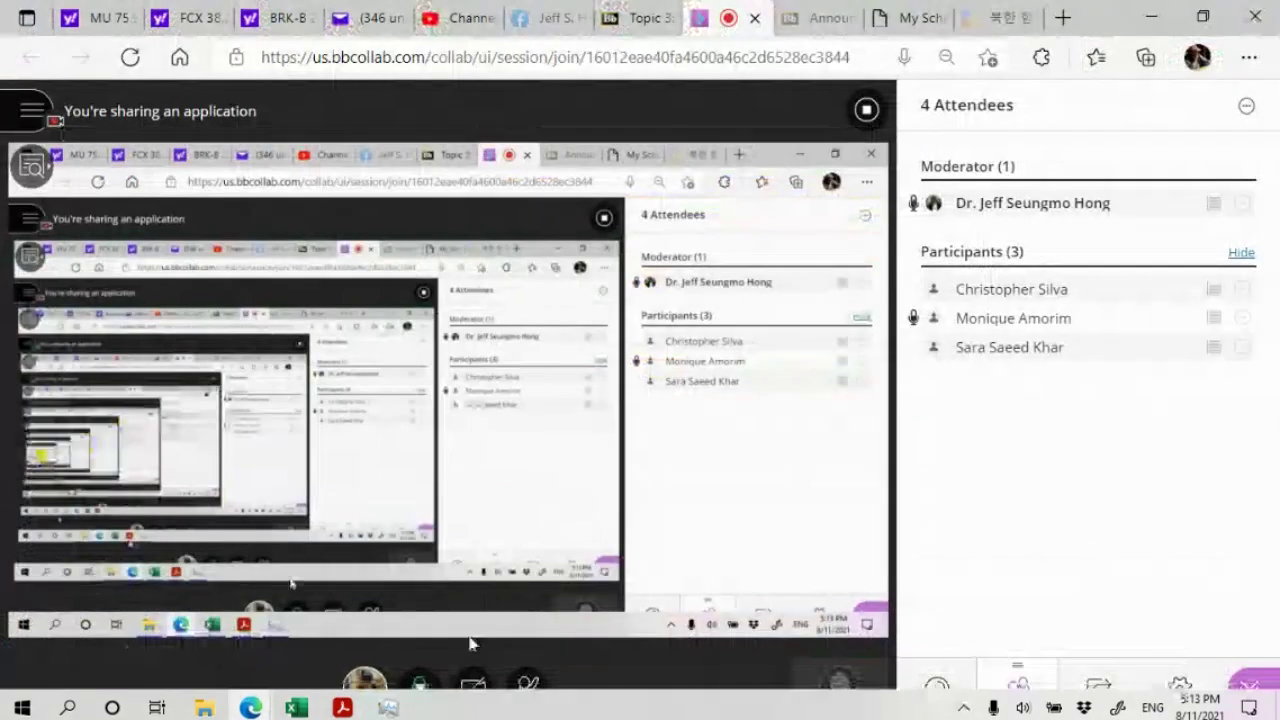